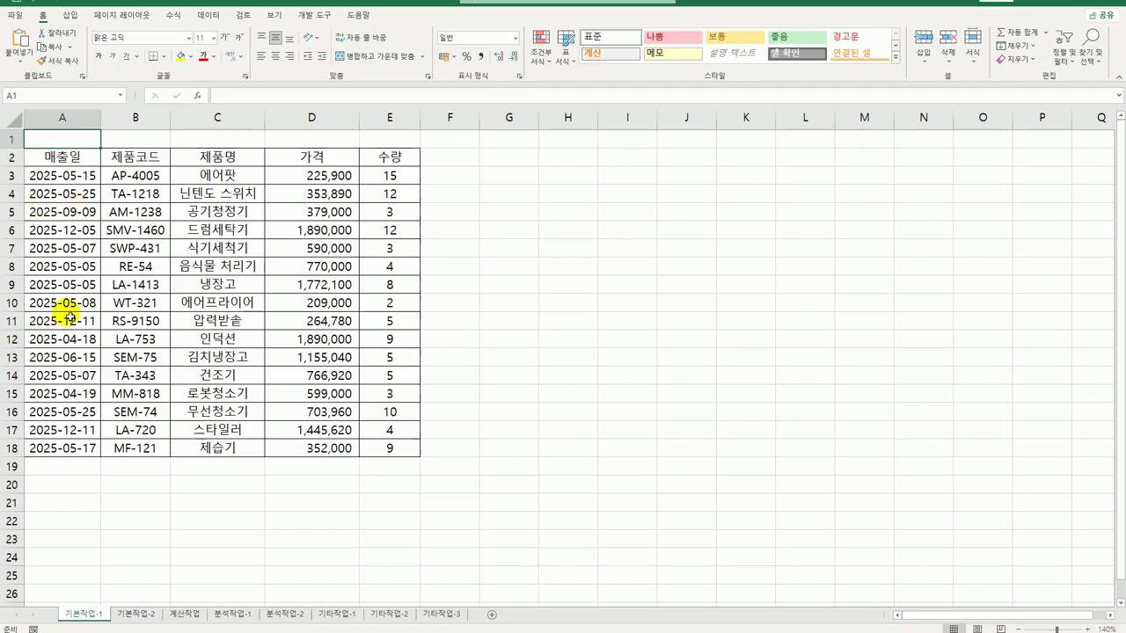
Enter the criteria heading 조건 in cell A21 below the sales table
left_click(157, 164)
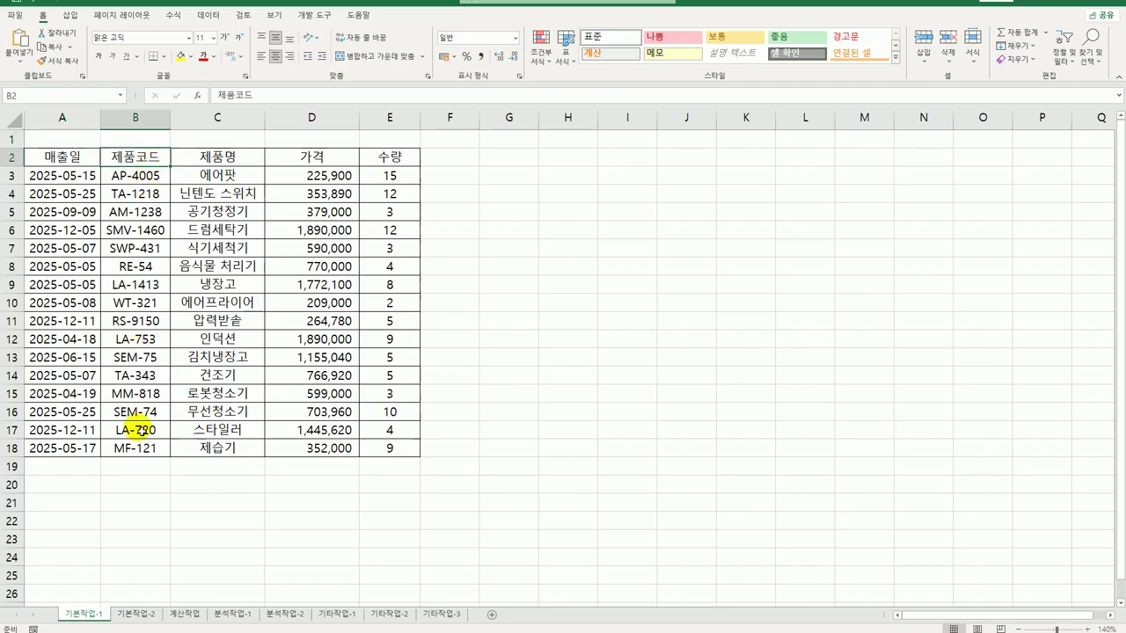
left_click(86, 157)
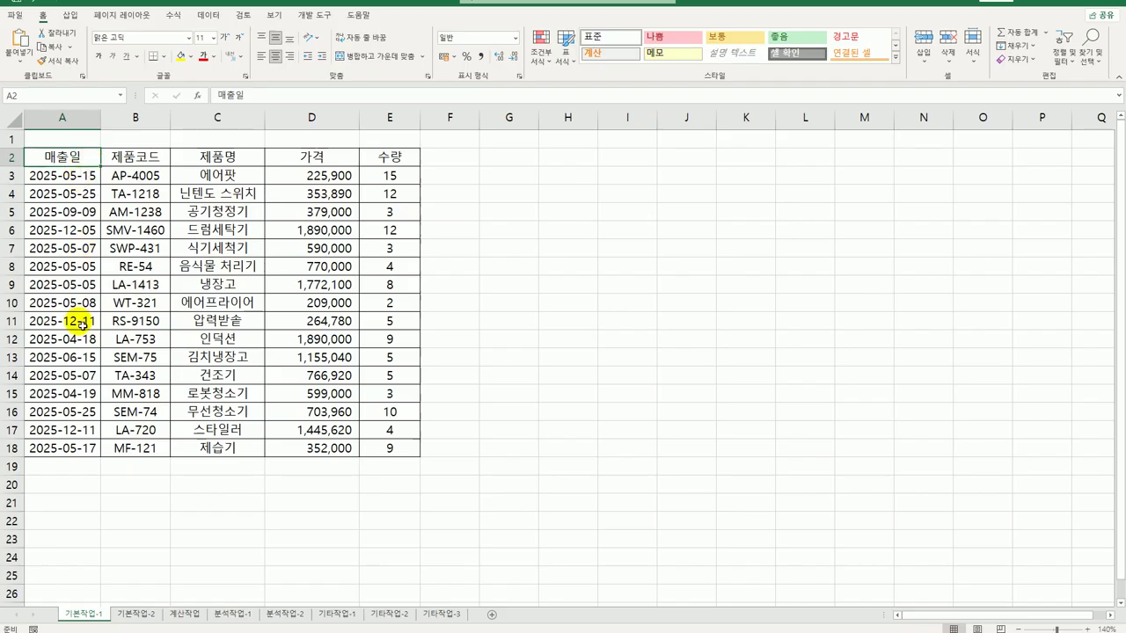
left_click(78, 507)
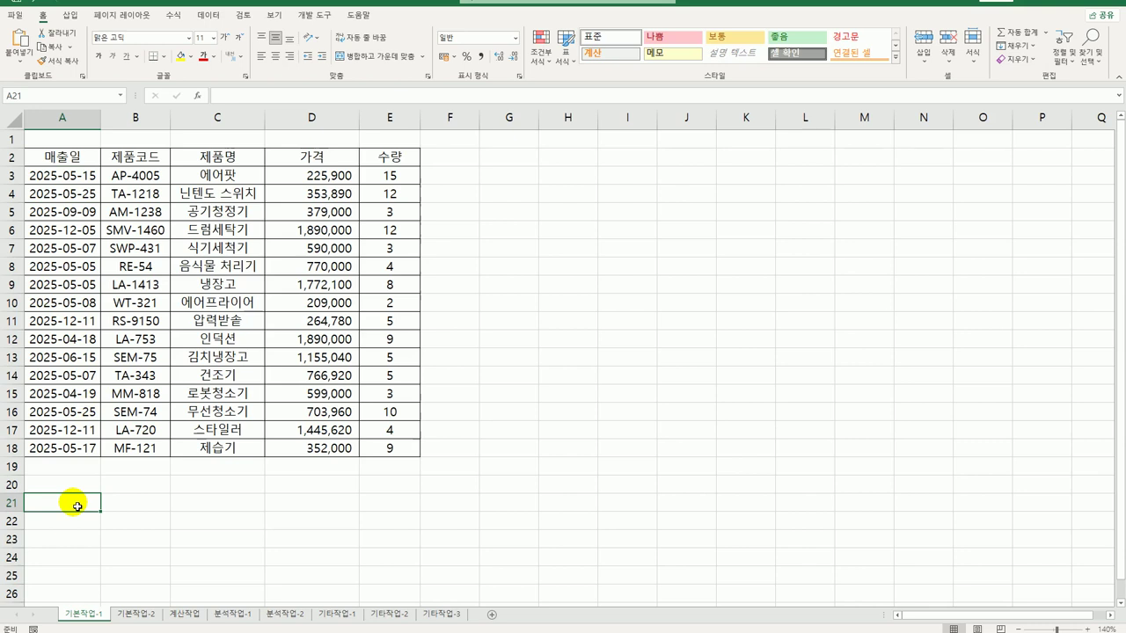
type("조건")
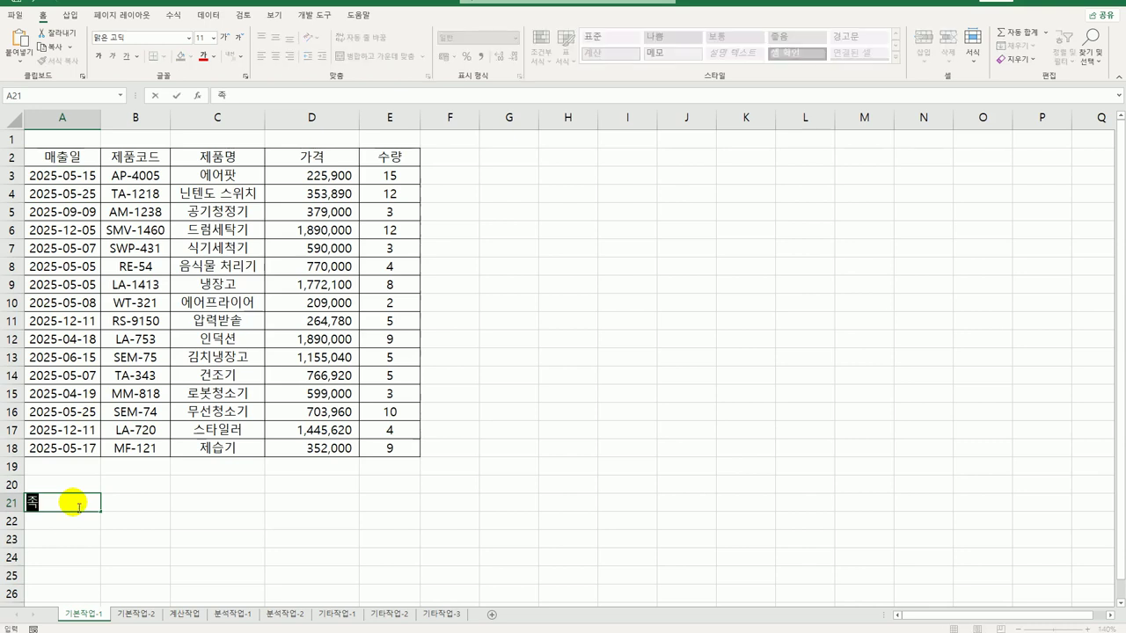
key("Return")
Start an AND formula in A22 with ISEVEN(RIGHT(B3,1)) as its first condition, testing the product code's last digit
type("=")
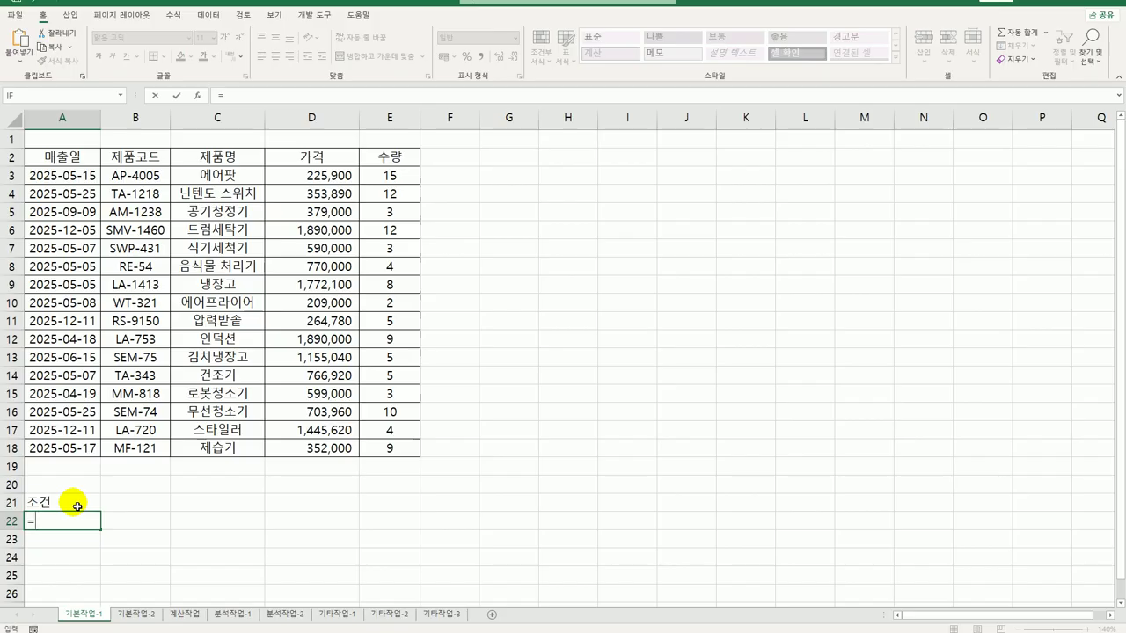
type("뭉")
key("BackSpace")
key("Hangul")
type("and(")
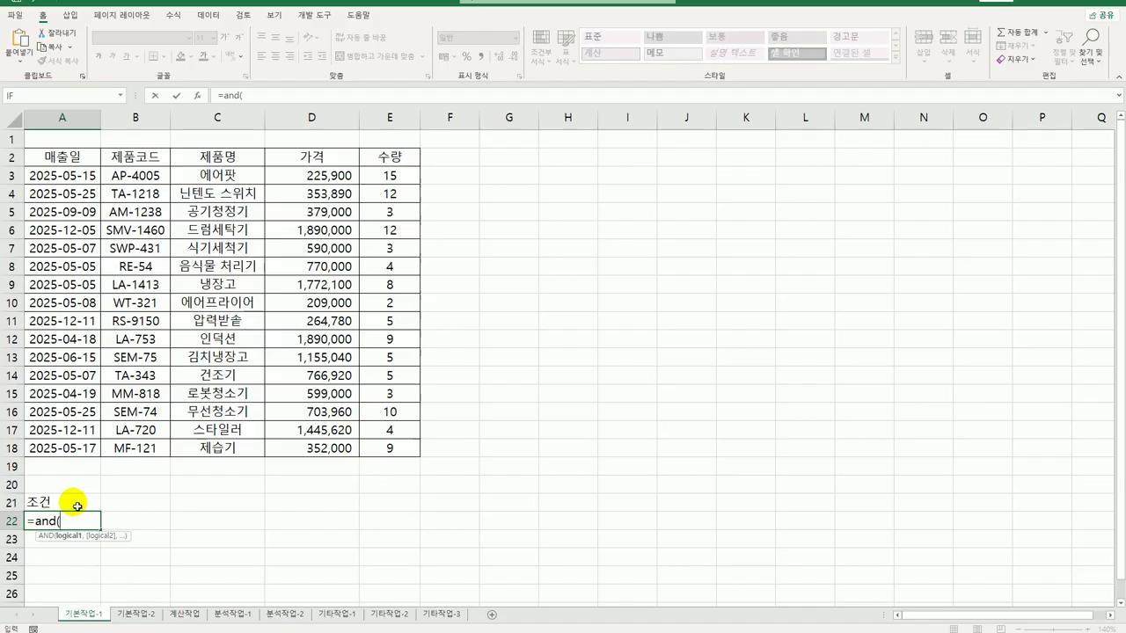
type("isev")
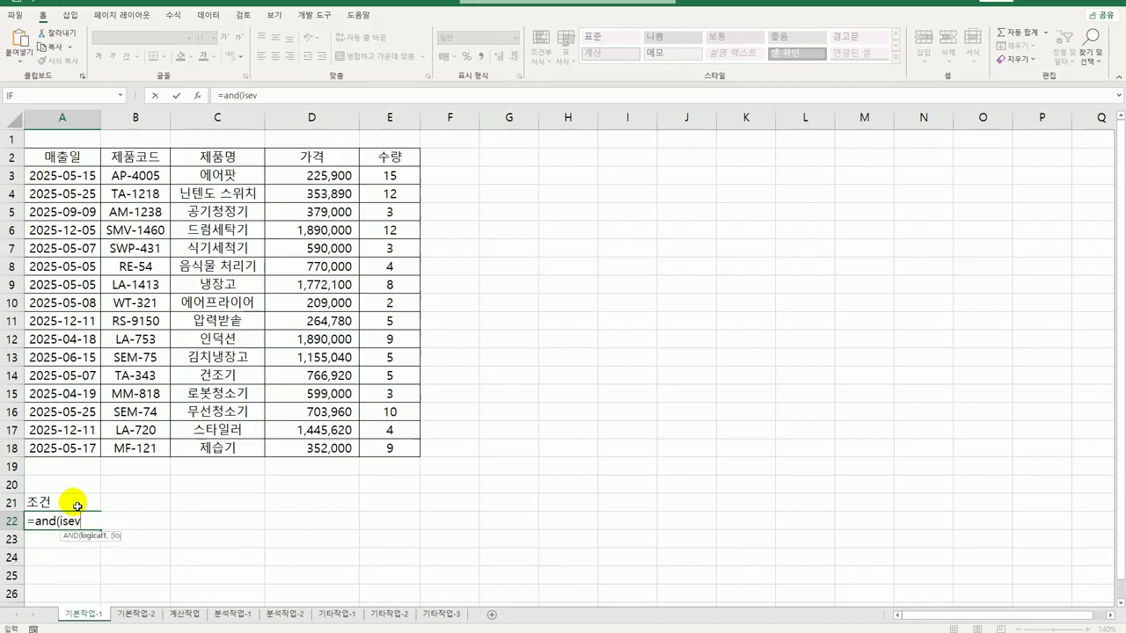
key("Tab")
type("righ")
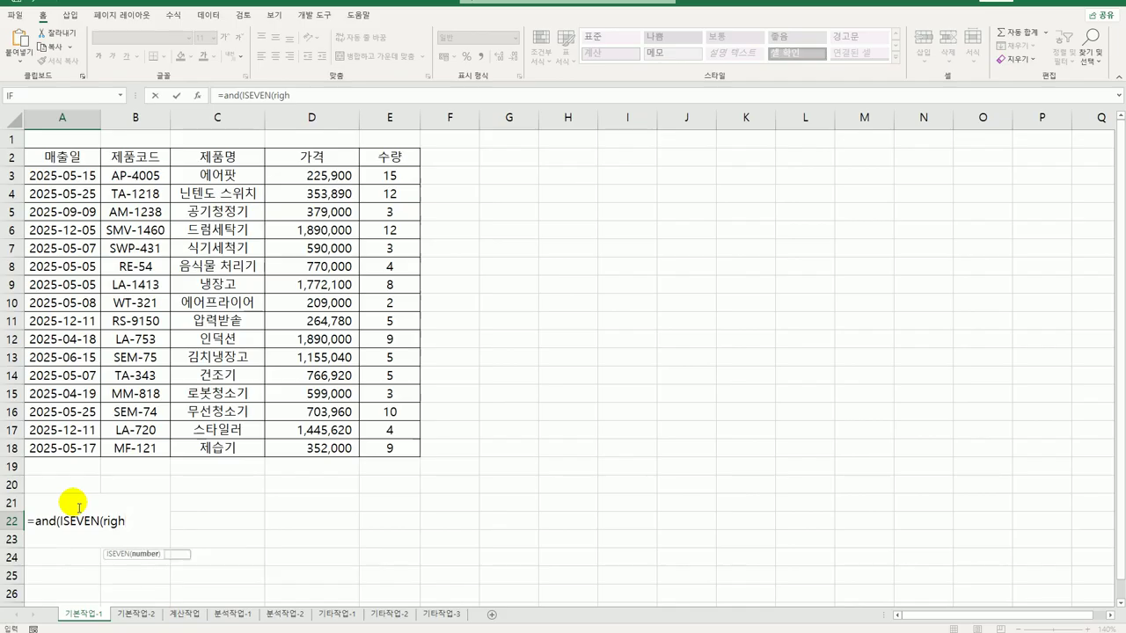
key("Tab")
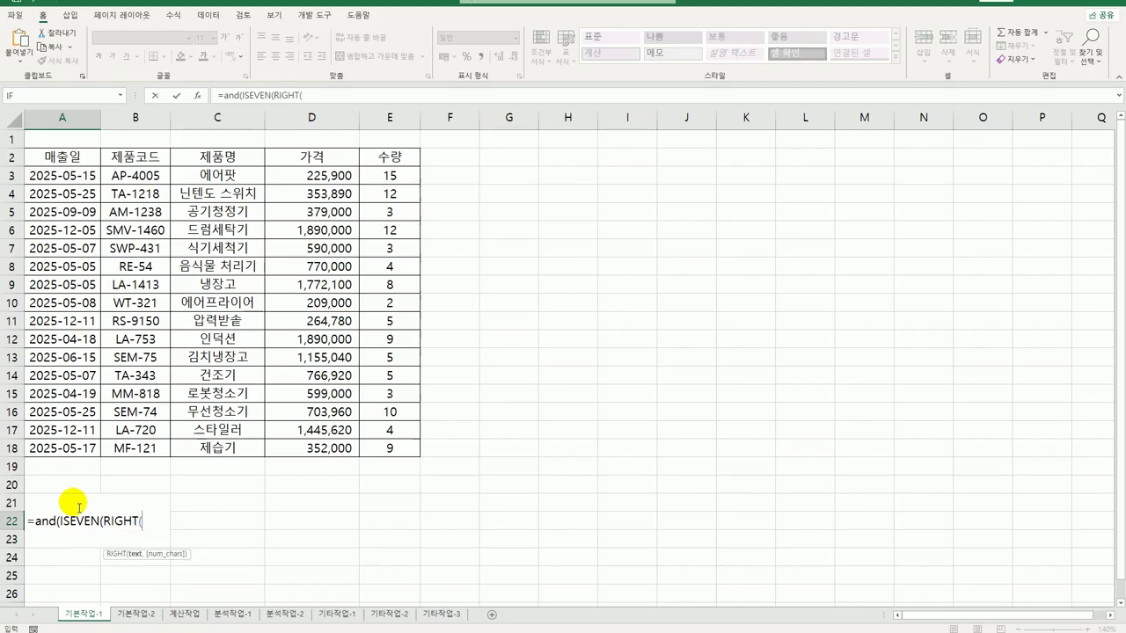
left_click(141, 177)
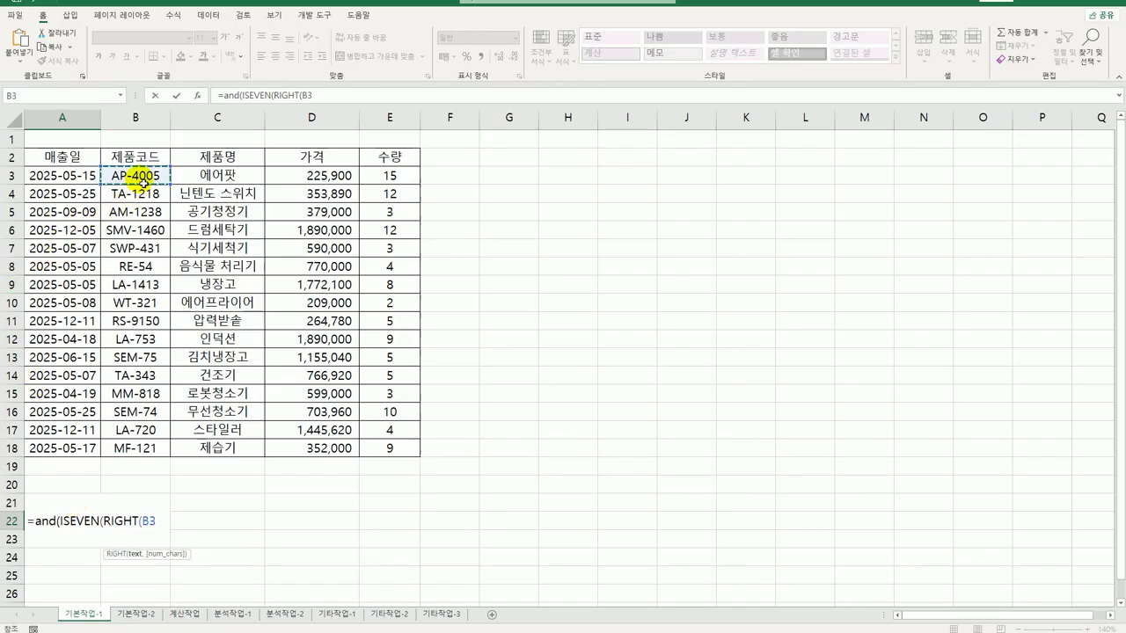
type(",1)")
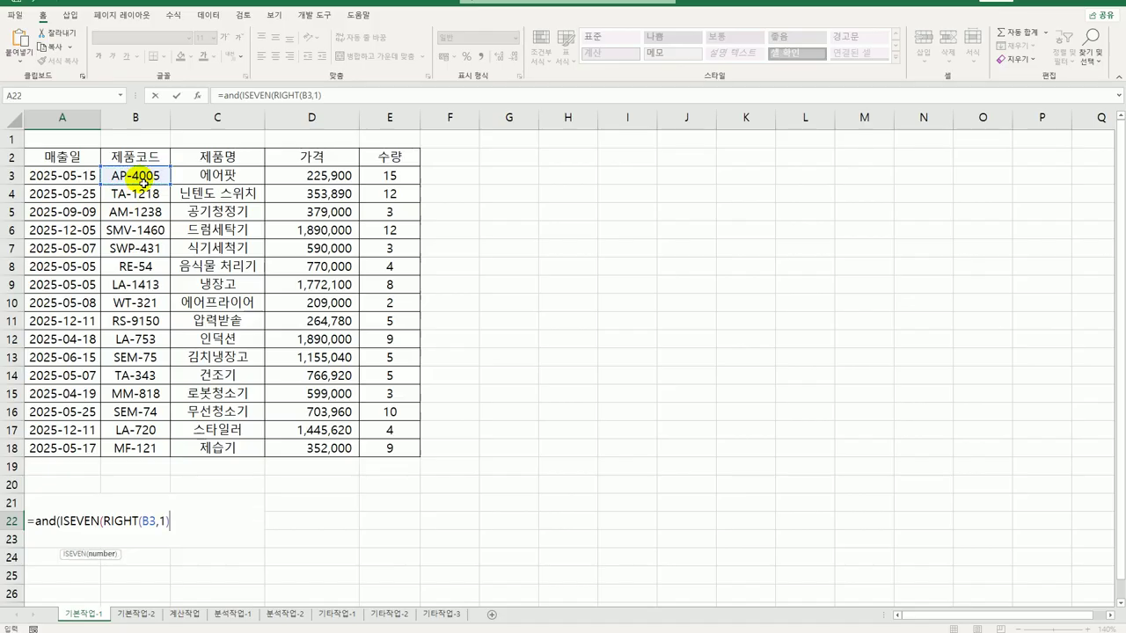
type(")")
type(",")
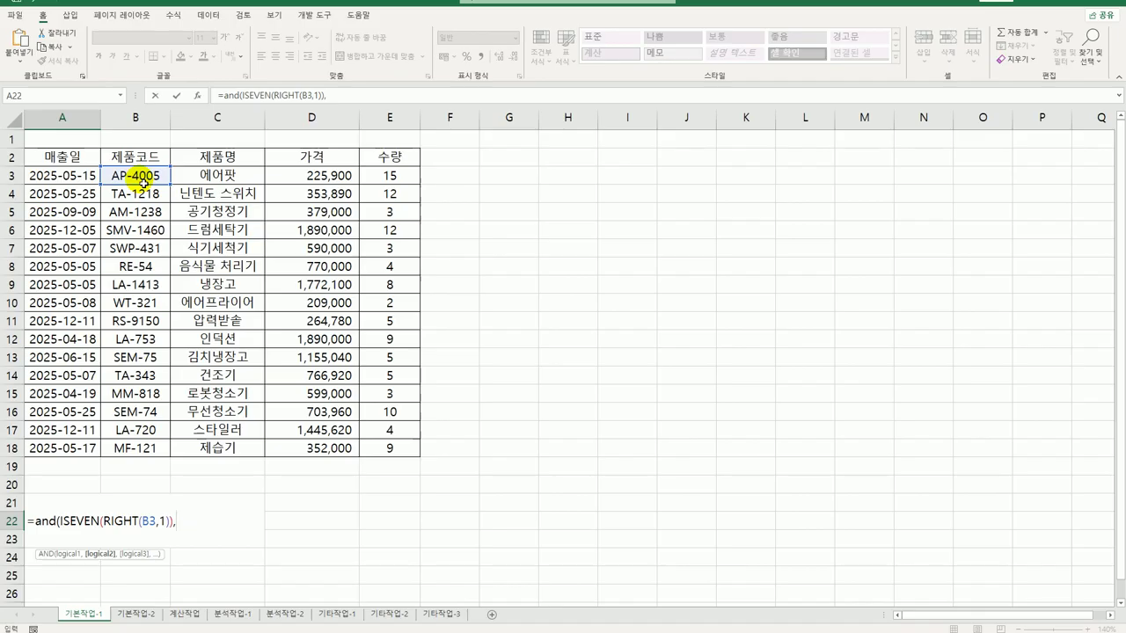
Add MONTH(A3)=5 as the second AND condition and complete the formula in A22
type("mon")
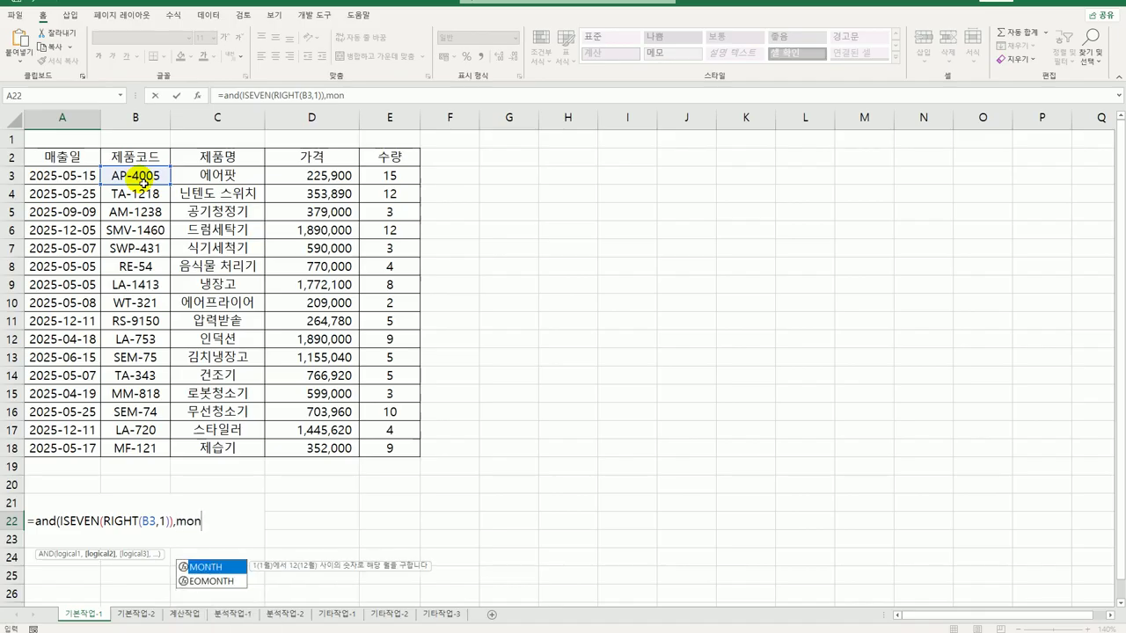
key("Tab")
left_click(66, 175)
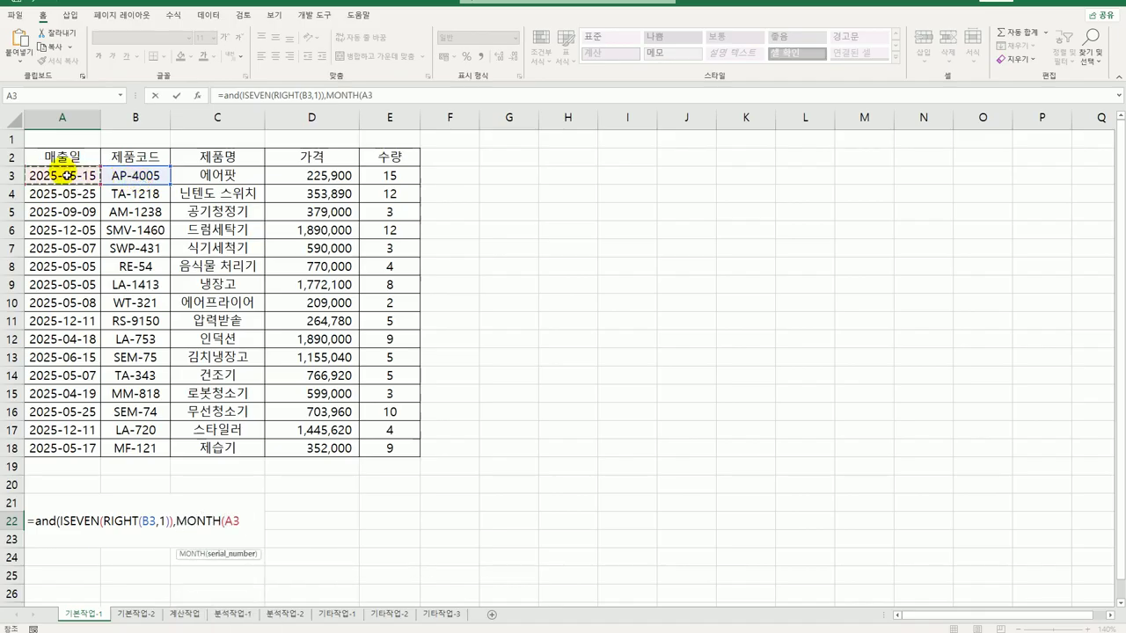
type(")=")
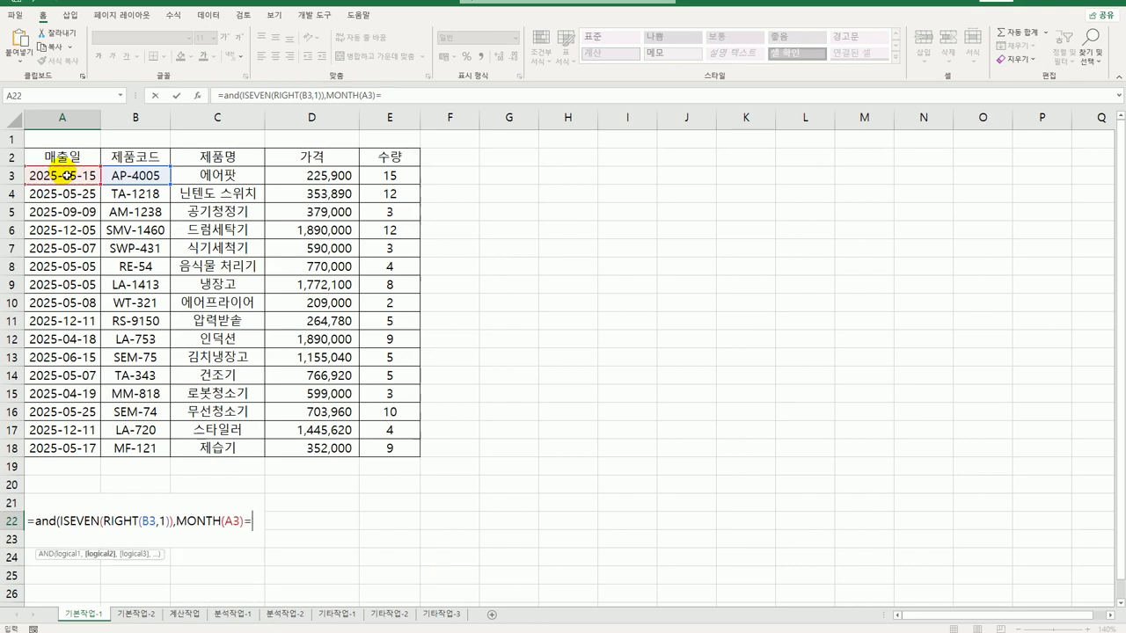
type("5)")
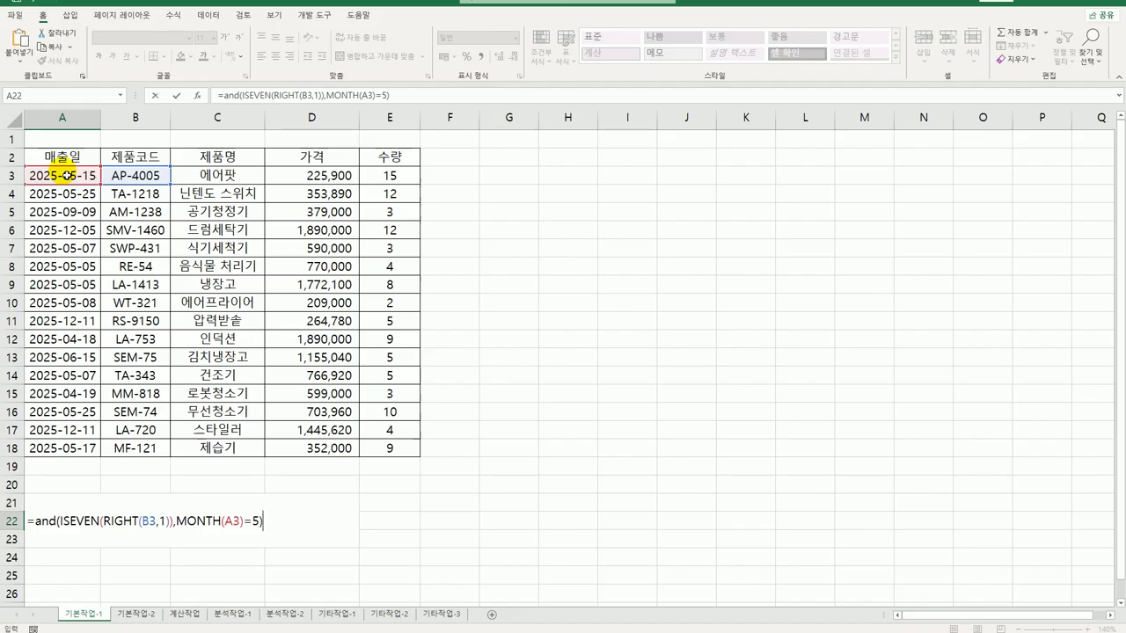
key("Return")
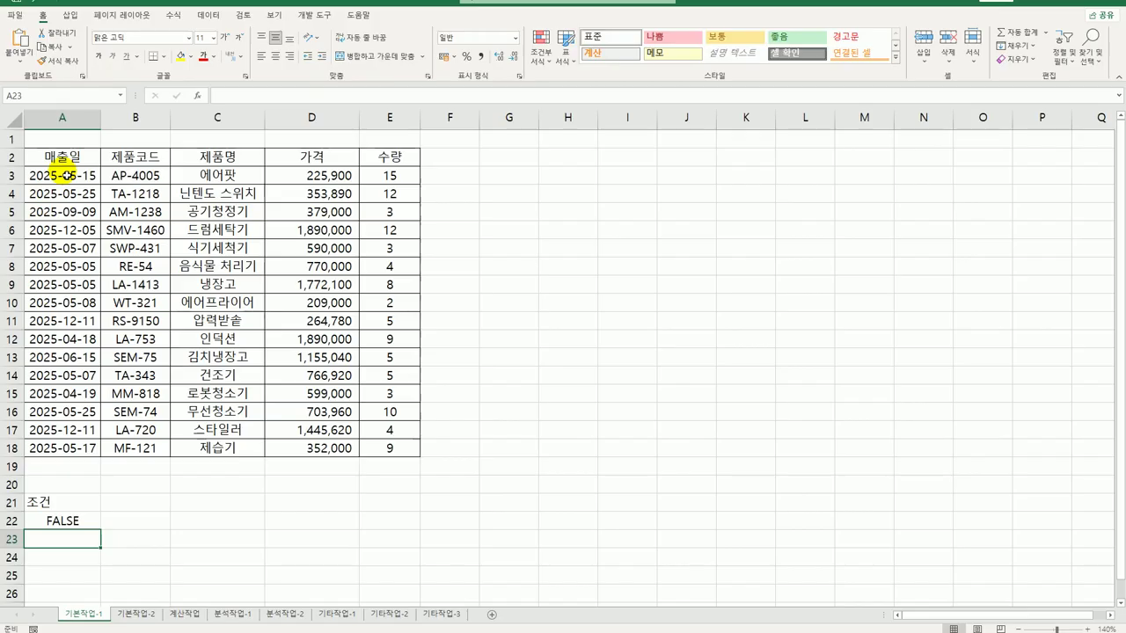
Set up an advanced filter on the sales table A2:E18 with A21:A22 as the criteria range
left_click(156, 211)
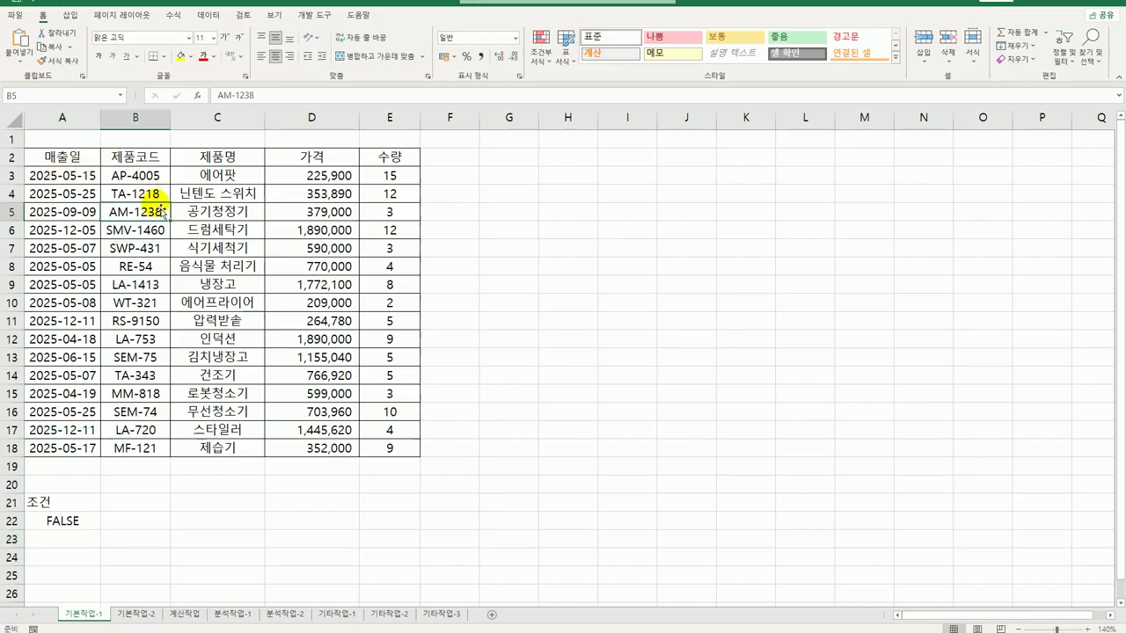
left_click(208, 17)
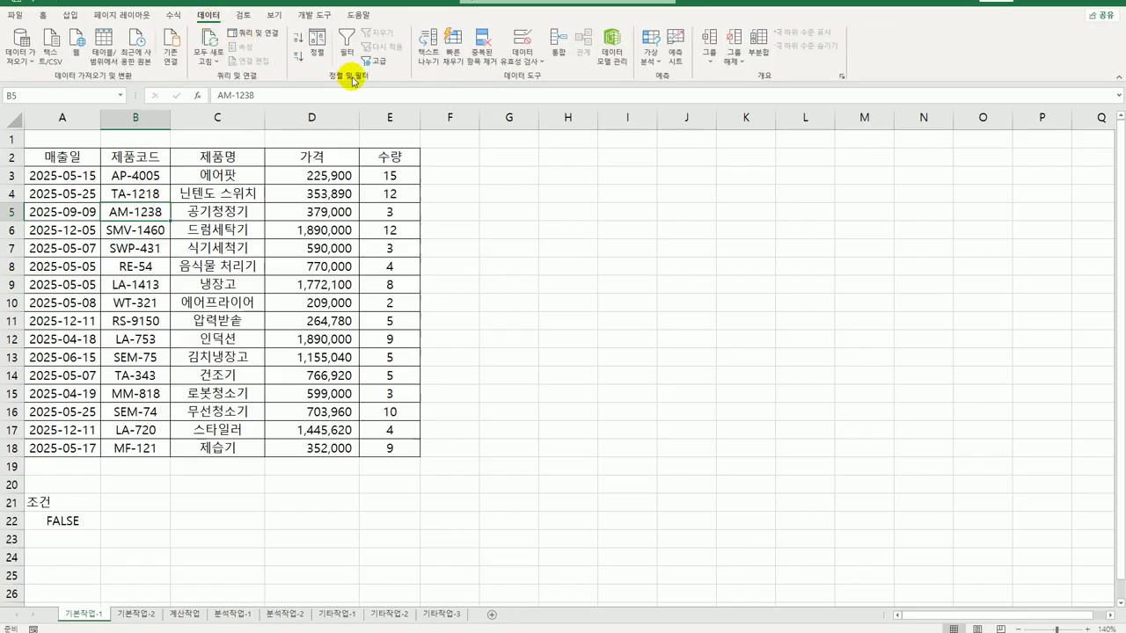
left_click(378, 63)
left_click_drag(651, 234, 574, 190)
left_click(609, 266)
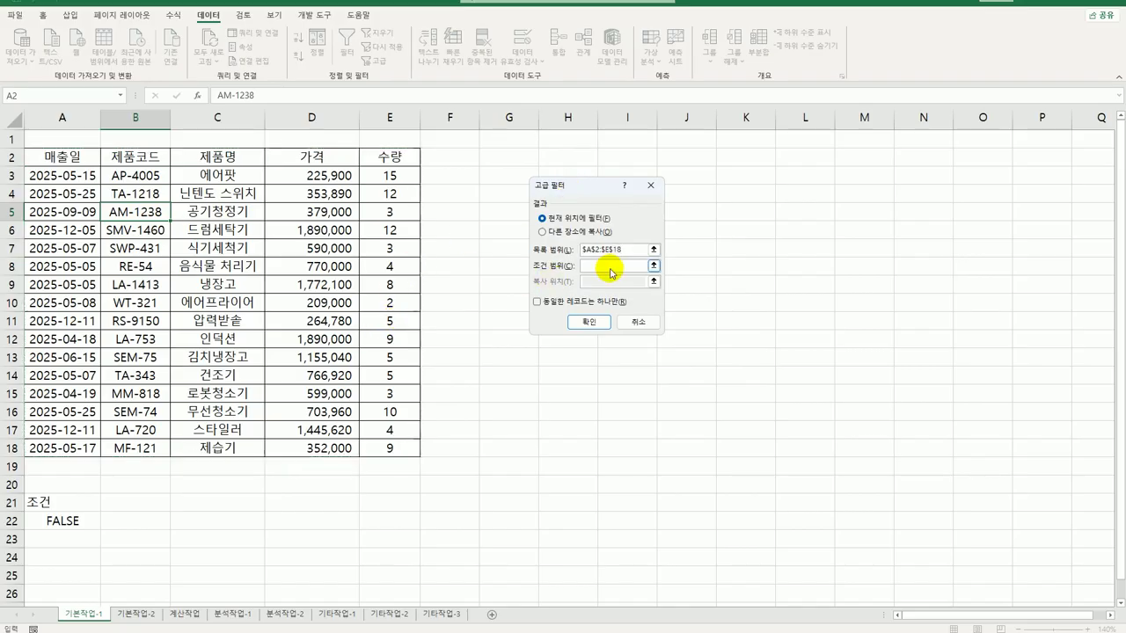
left_click_drag(78, 503, 74, 525)
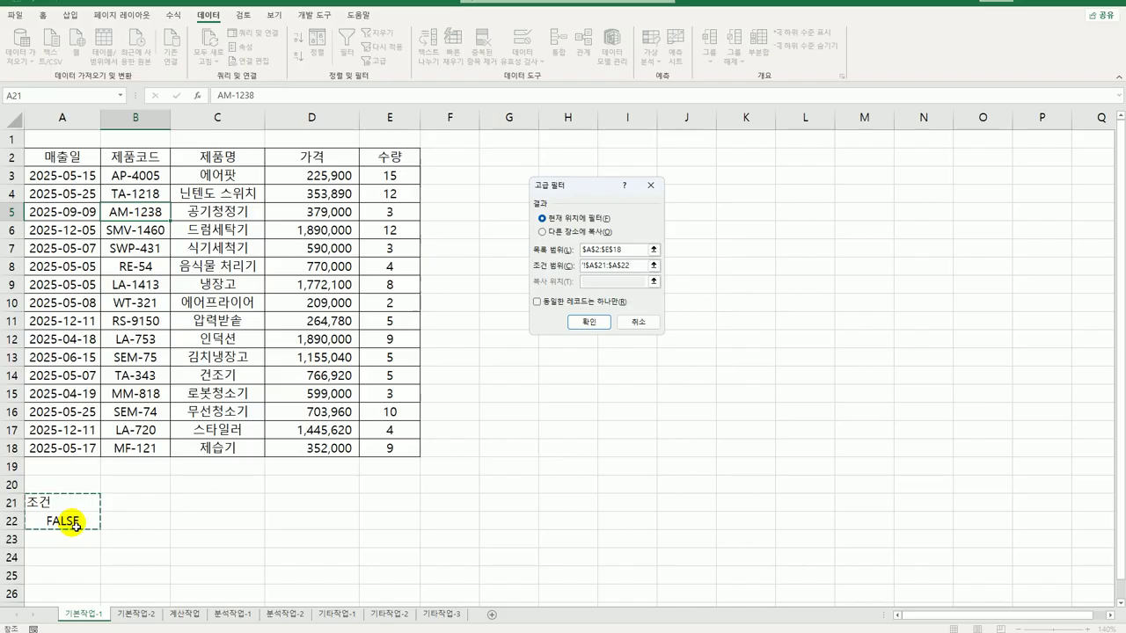
Have the advanced filter copy its results to another location starting at A25, and run it
left_click(542, 232)
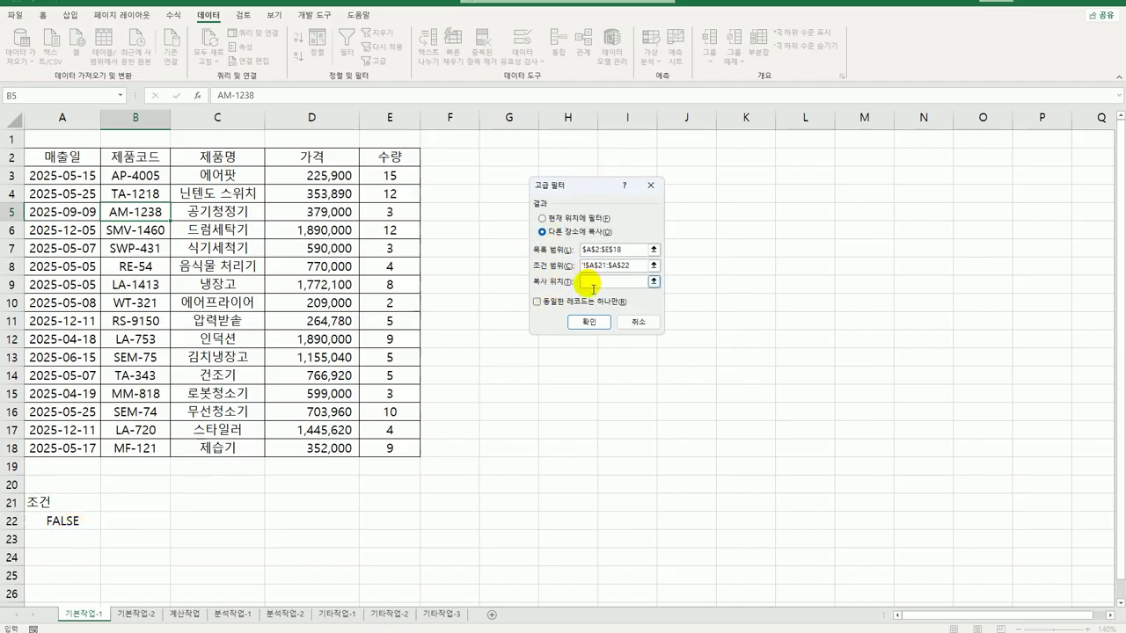
left_click(71, 576)
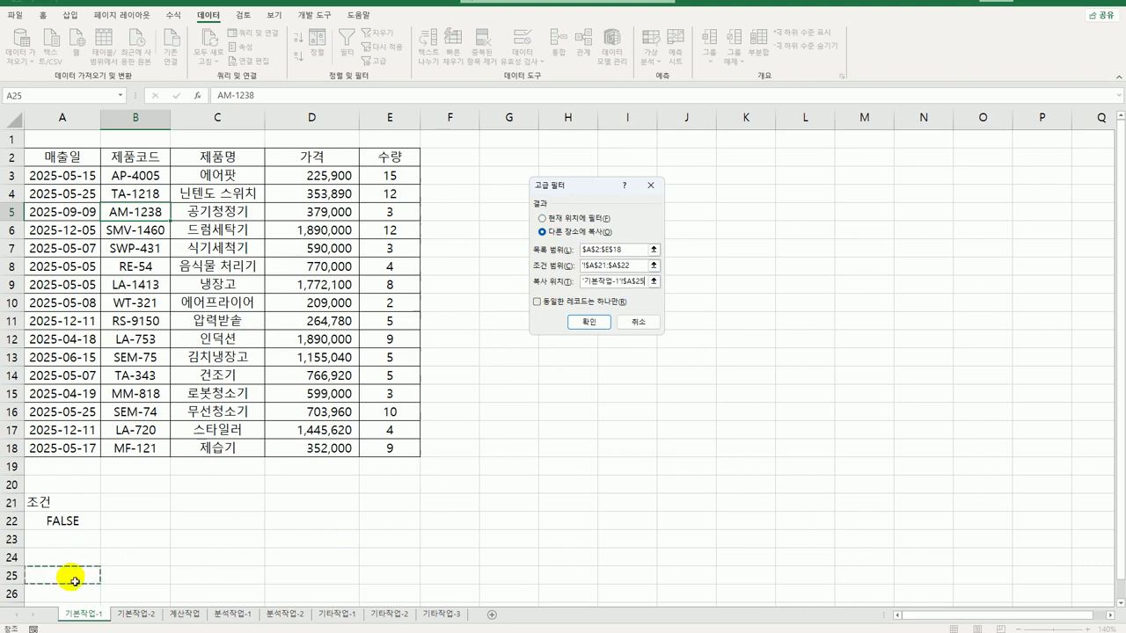
left_click(584, 322)
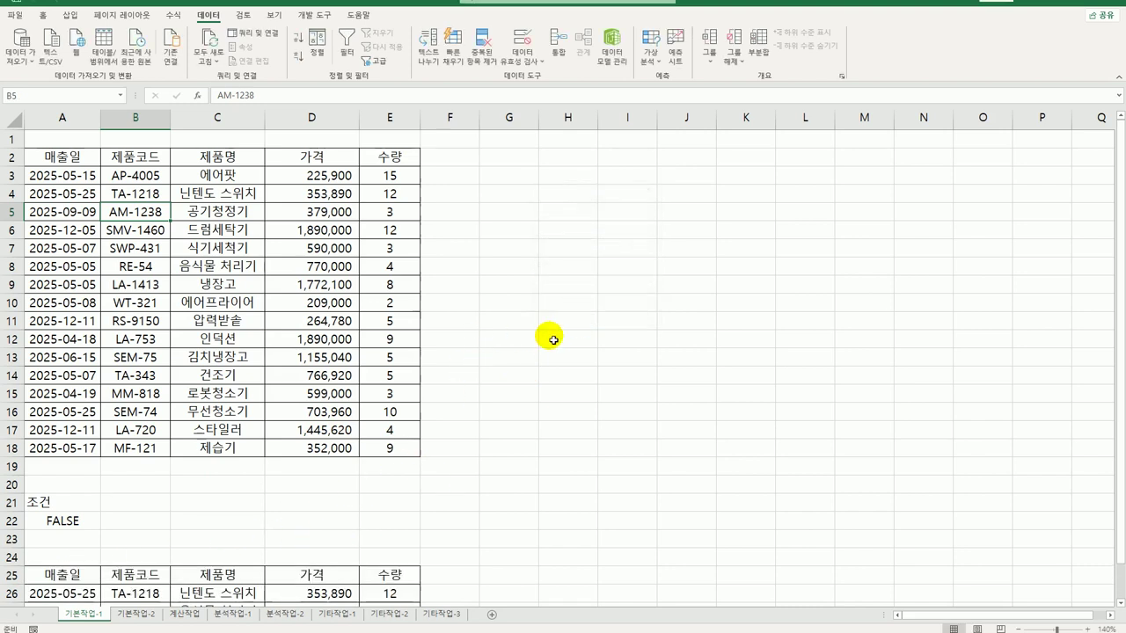
scroll(456, 413, "down", 2)
scroll(457, 413, "down", 1)
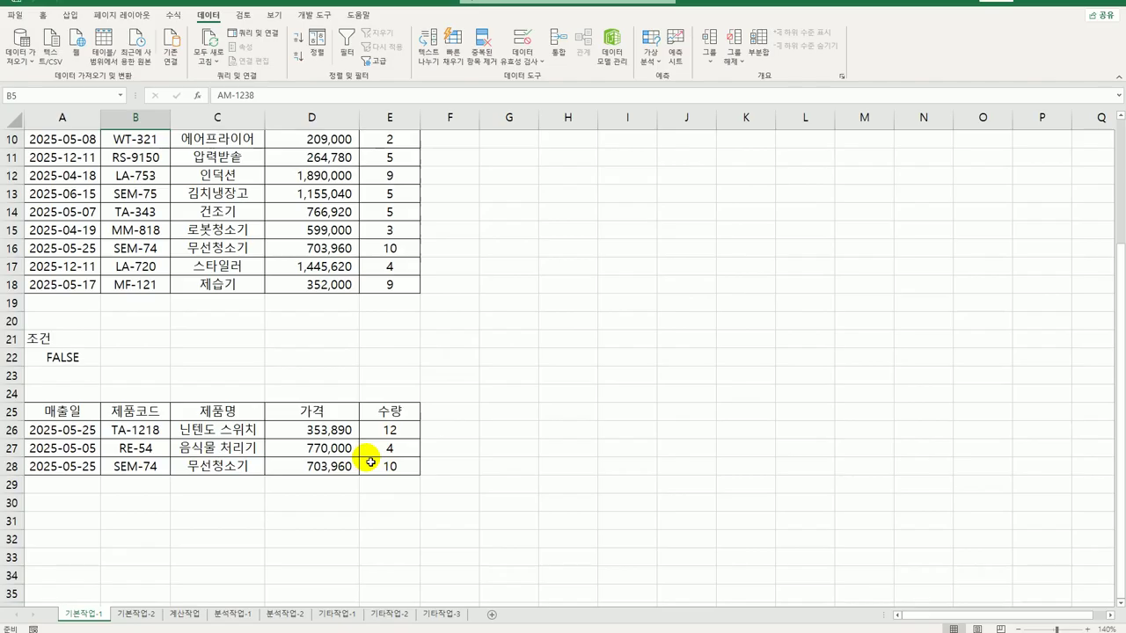
scroll(370, 462, "up", 3)
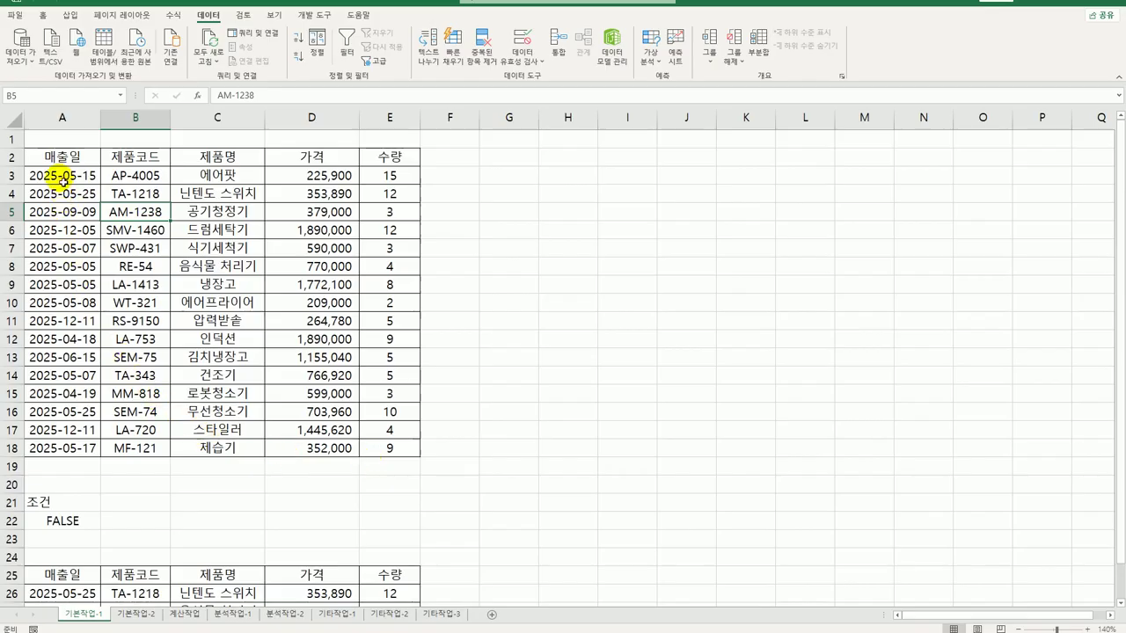
Create a new formula-based conditional formatting rule for the table's data rows A3:E18
left_click_drag(61, 178, 365, 451)
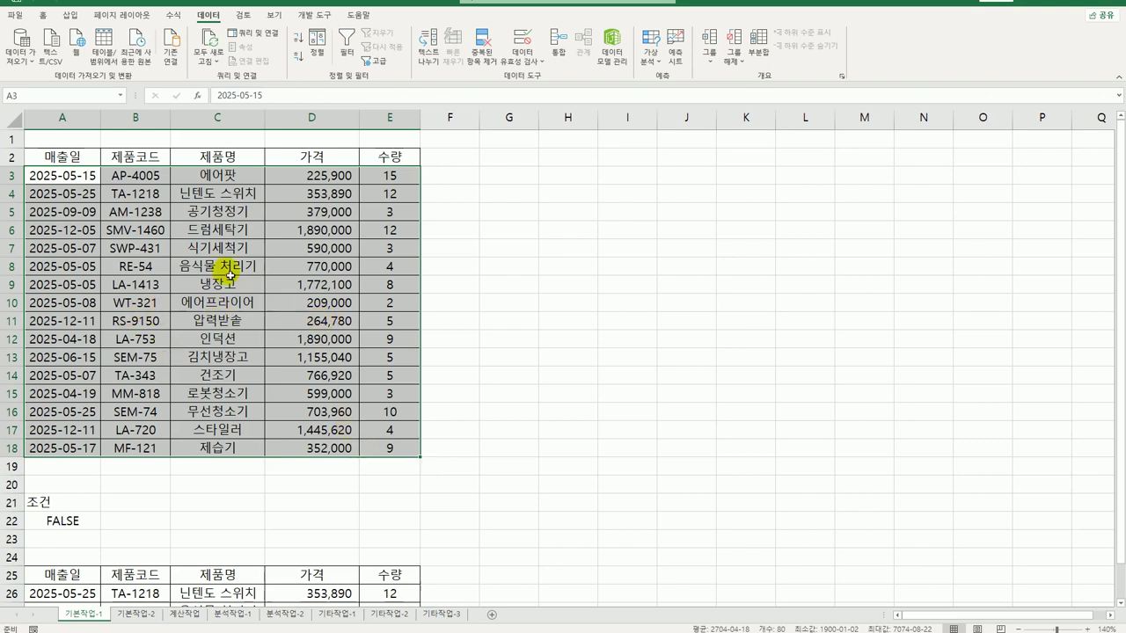
left_click(43, 14)
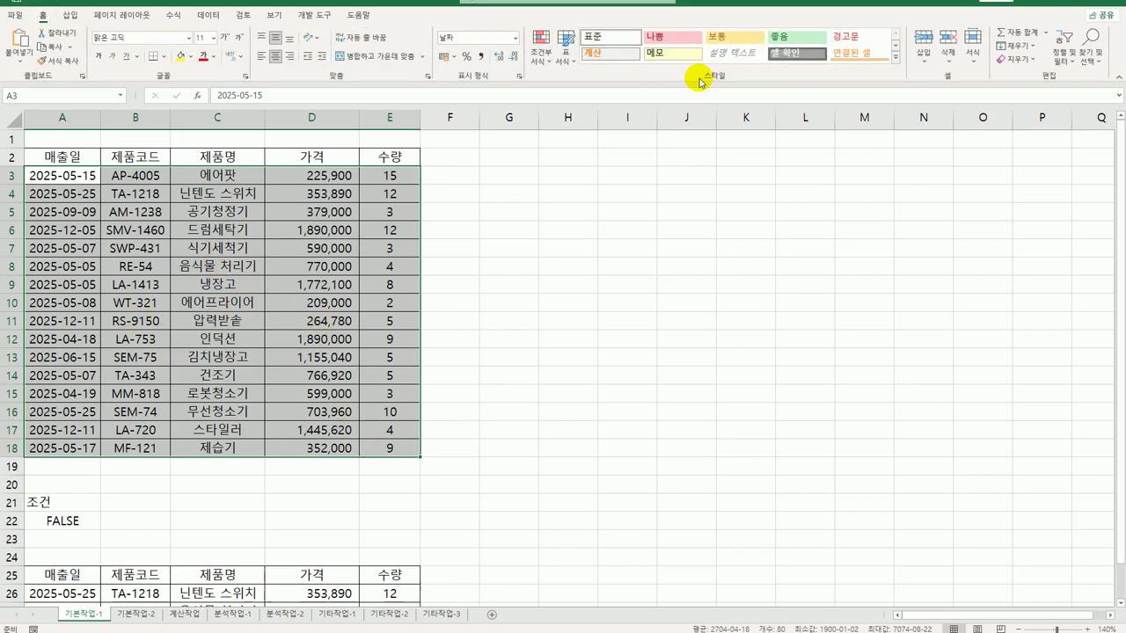
left_click(539, 68)
left_click(540, 220)
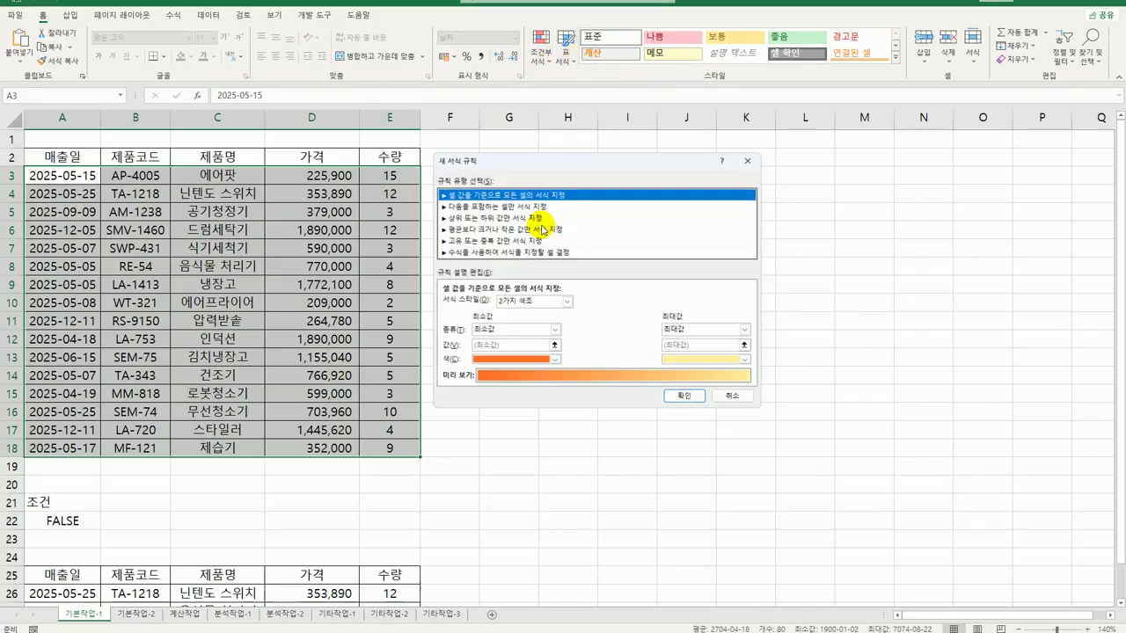
left_click_drag(535, 165, 587, 158)
left_click(553, 245)
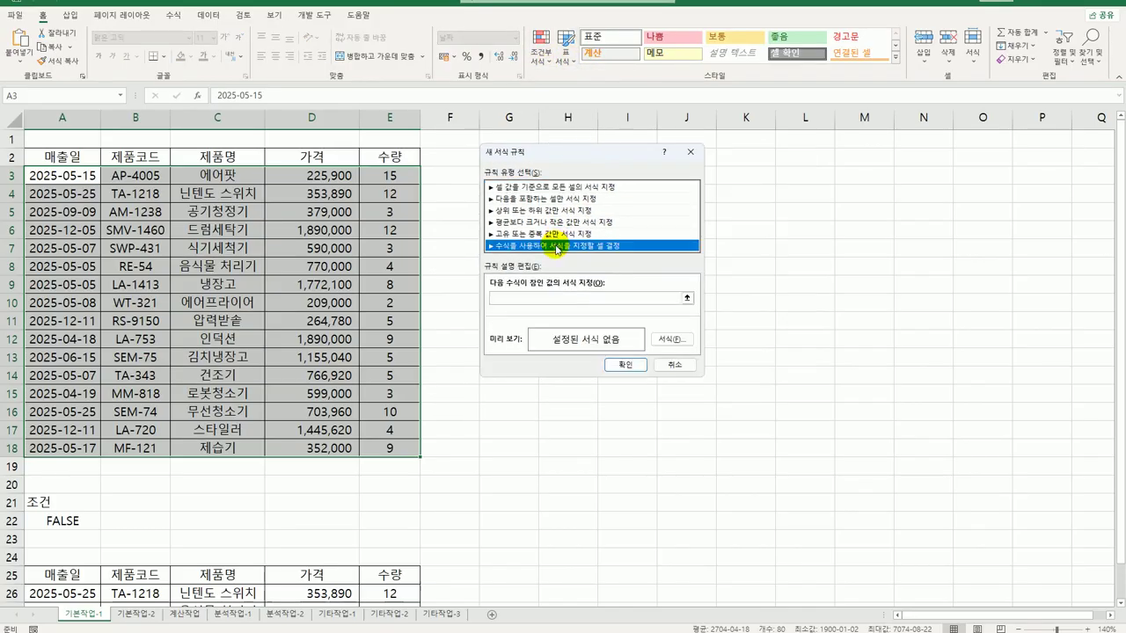
Start the rule formula as an AND whose first condition is MONTH($A3)=5, with only the column fixed
left_click(559, 300)
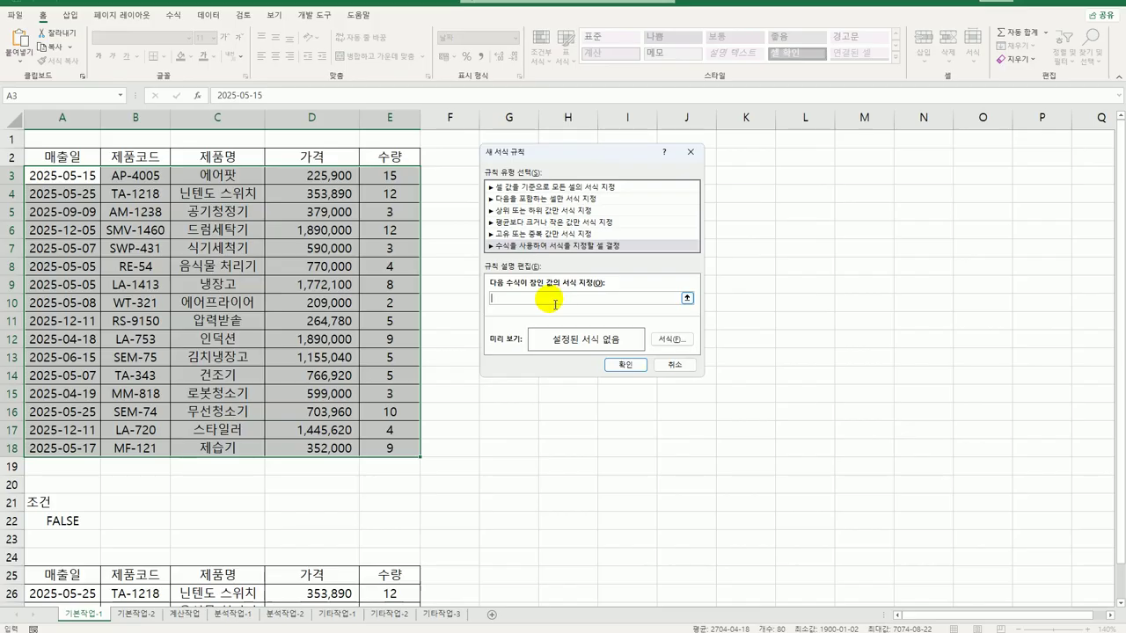
type("=and(month")
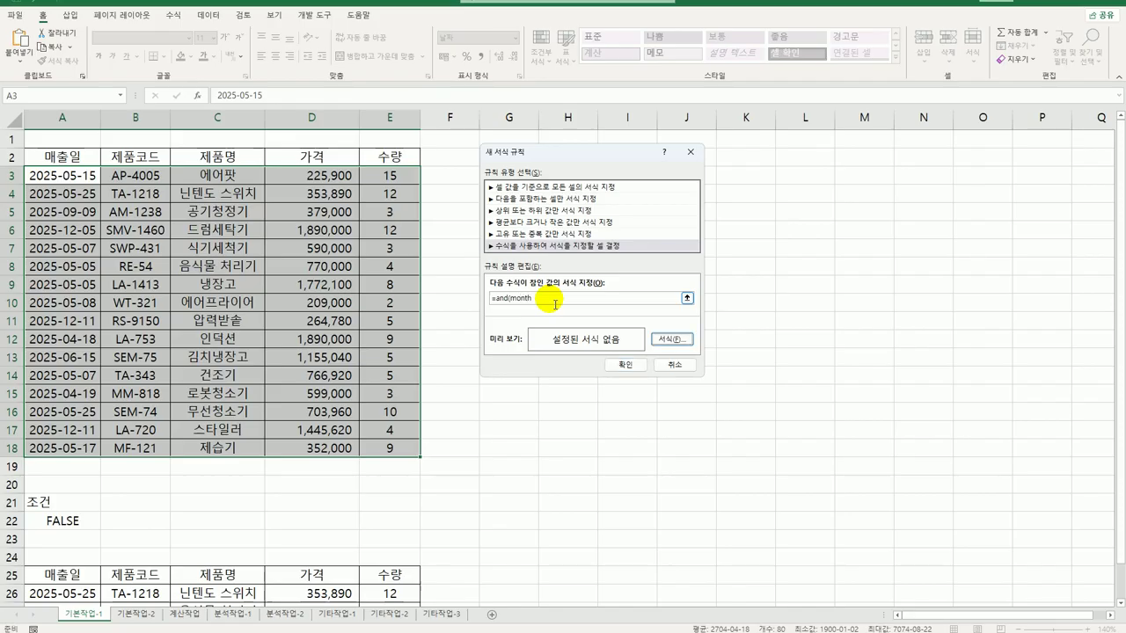
left_click(549, 297)
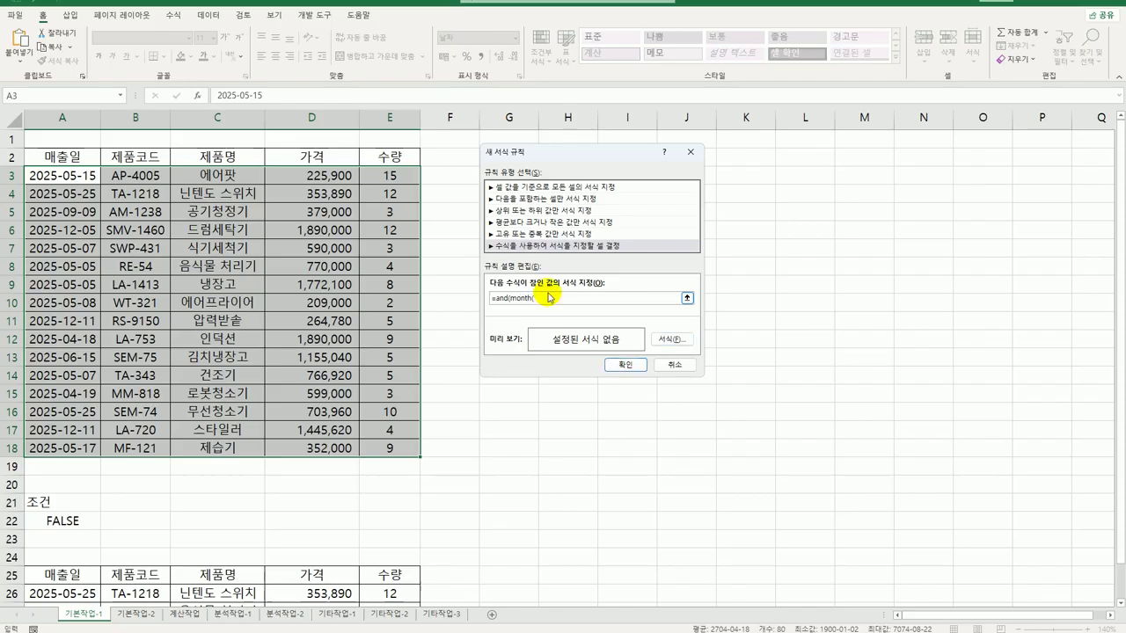
type("(")
left_click(79, 176)
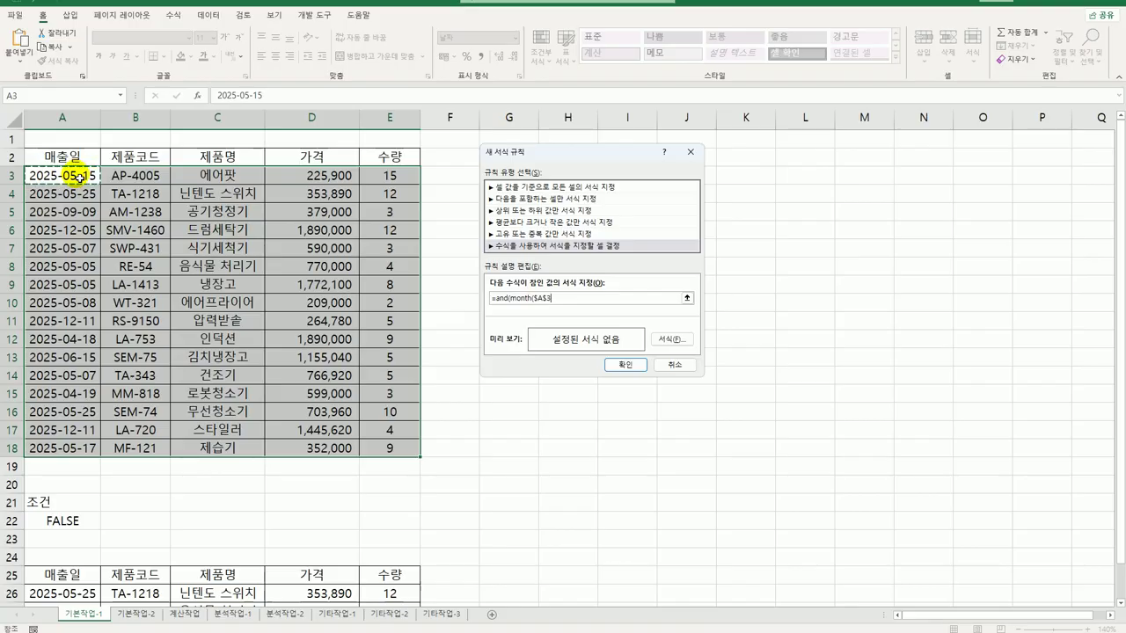
key("F4")
key("F4")
type(")=5,")
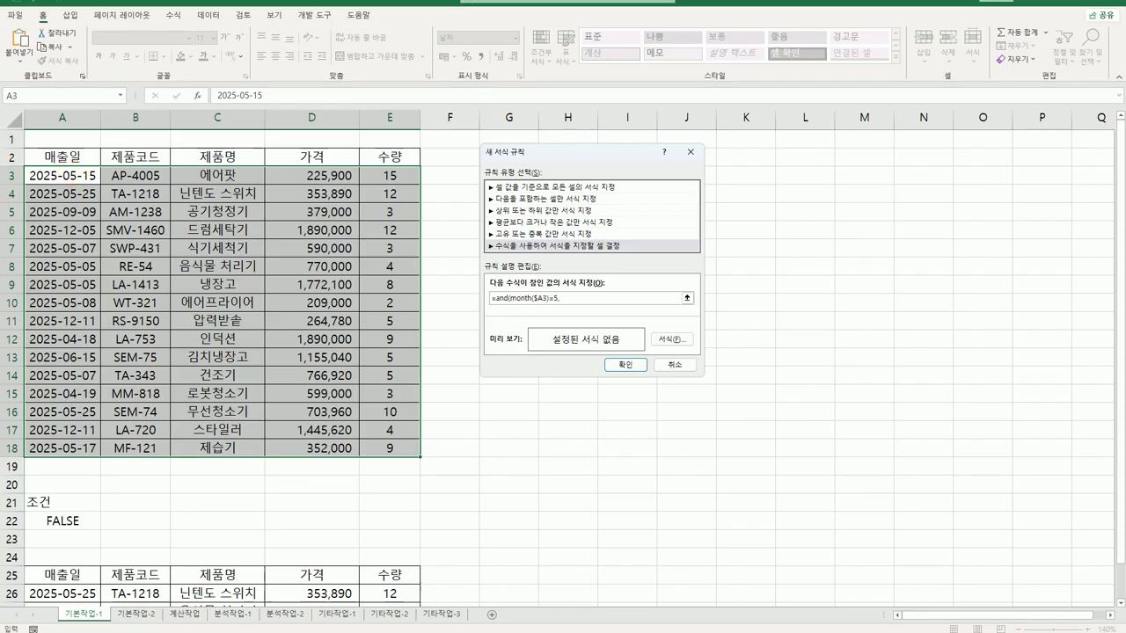
Add the quantity conditions $E3>=6 and $E3<=12 to the rule's AND formula and close it
left_click(374, 181)
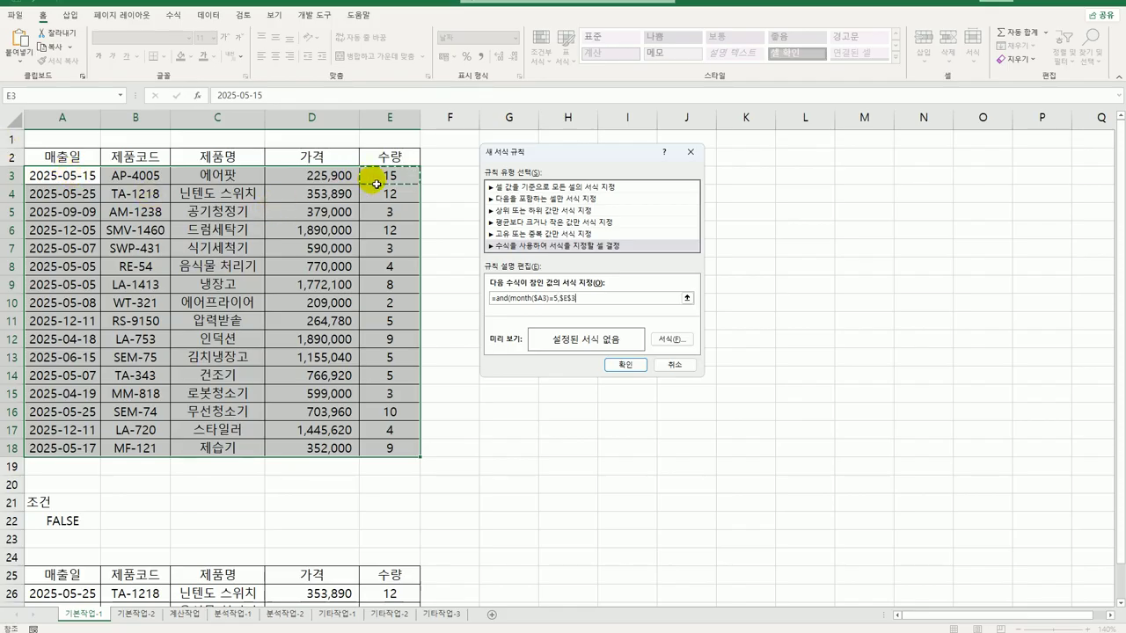
key("F4")
key("F4")
type(">=6")
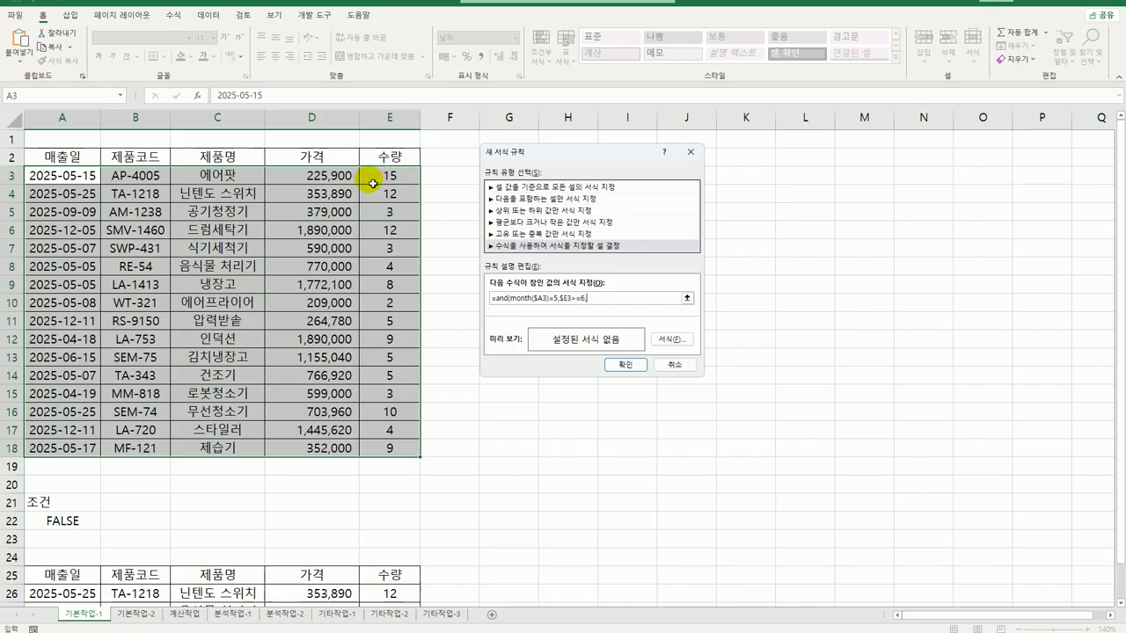
type(",")
left_click(373, 183)
key("F4")
key("F4")
type("<=12)")
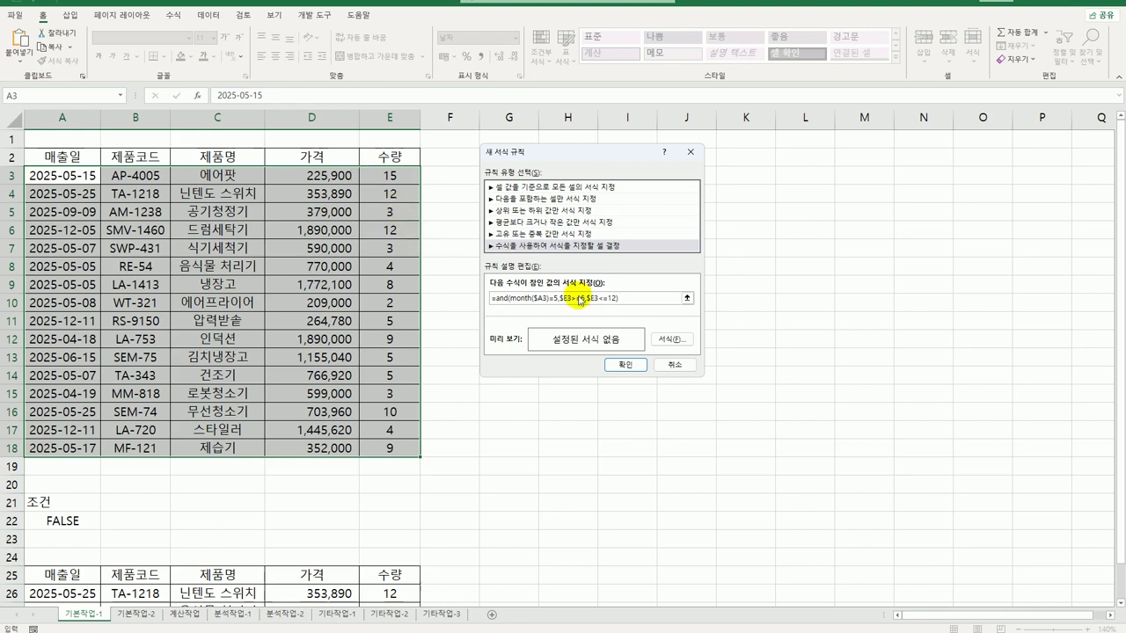
Set the rule's format to bold (굵게) with a green font colour and apply the rule to the table
left_click(672, 342)
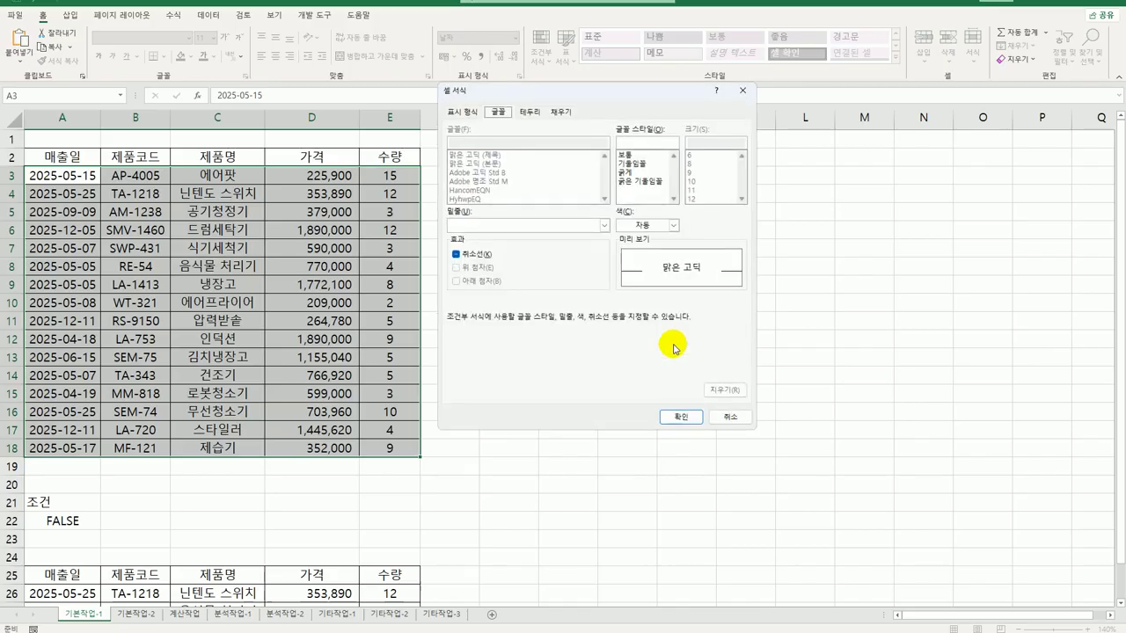
left_click(630, 174)
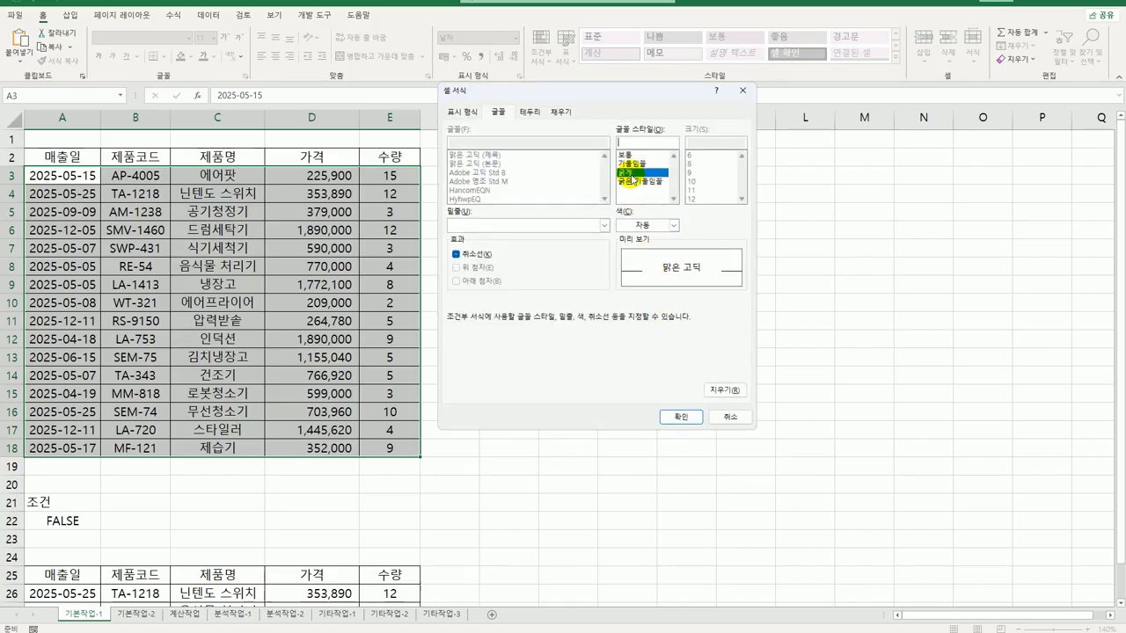
left_click(674, 225)
left_click(670, 351)
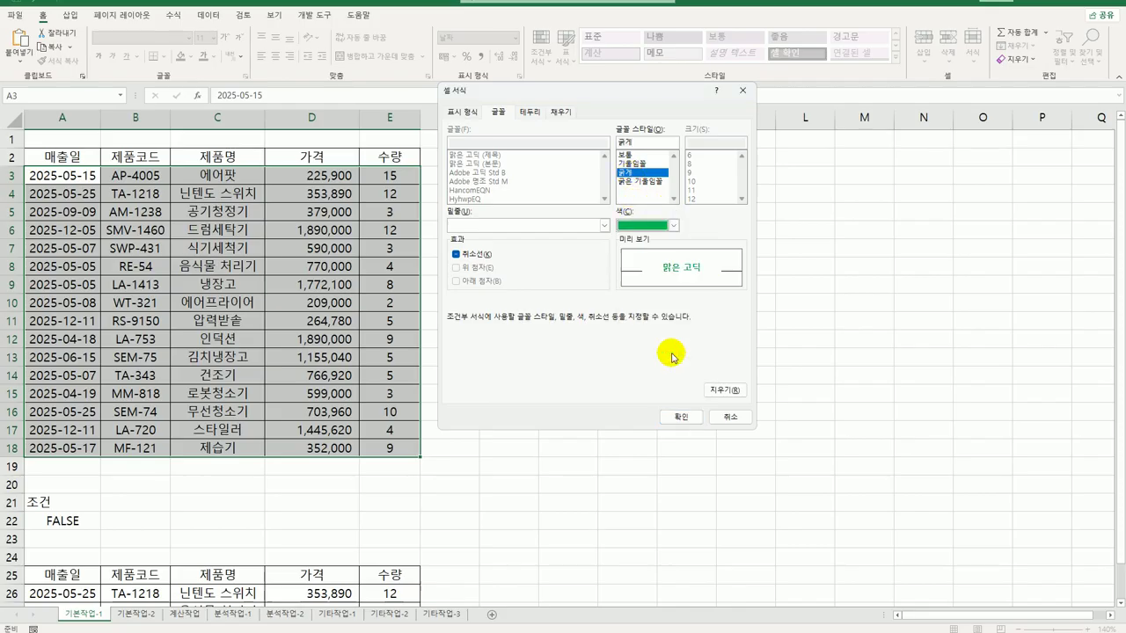
left_click(683, 419)
left_click(635, 370)
left_click(571, 433)
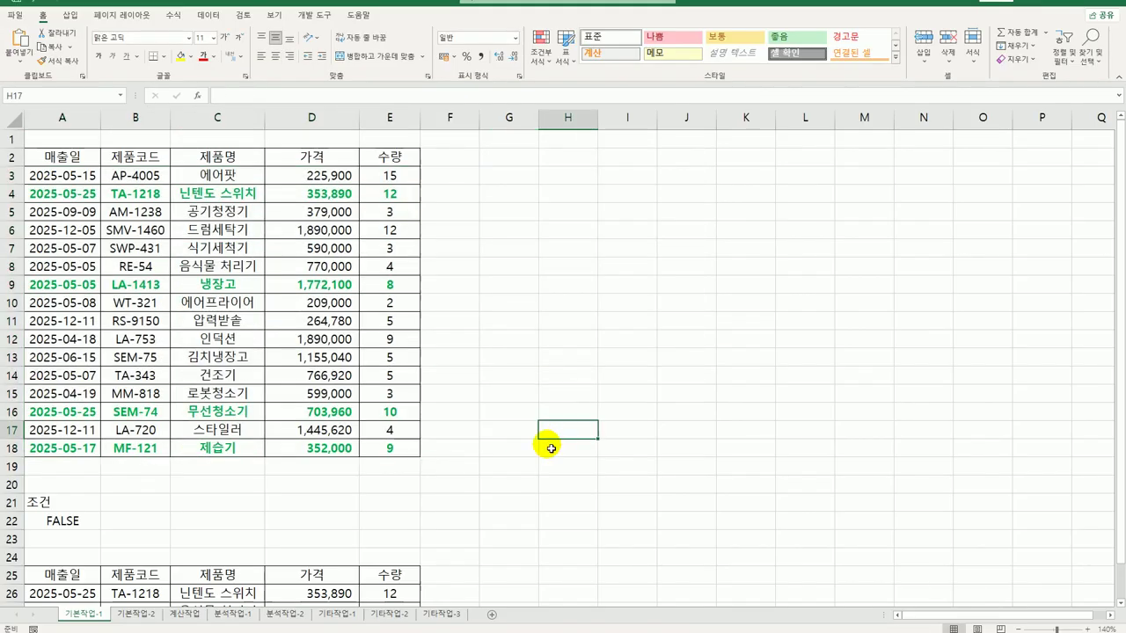
On the 기본작업-2 sheet, turn off the locked (잠금) protection attribute for all cells
left_click(136, 614)
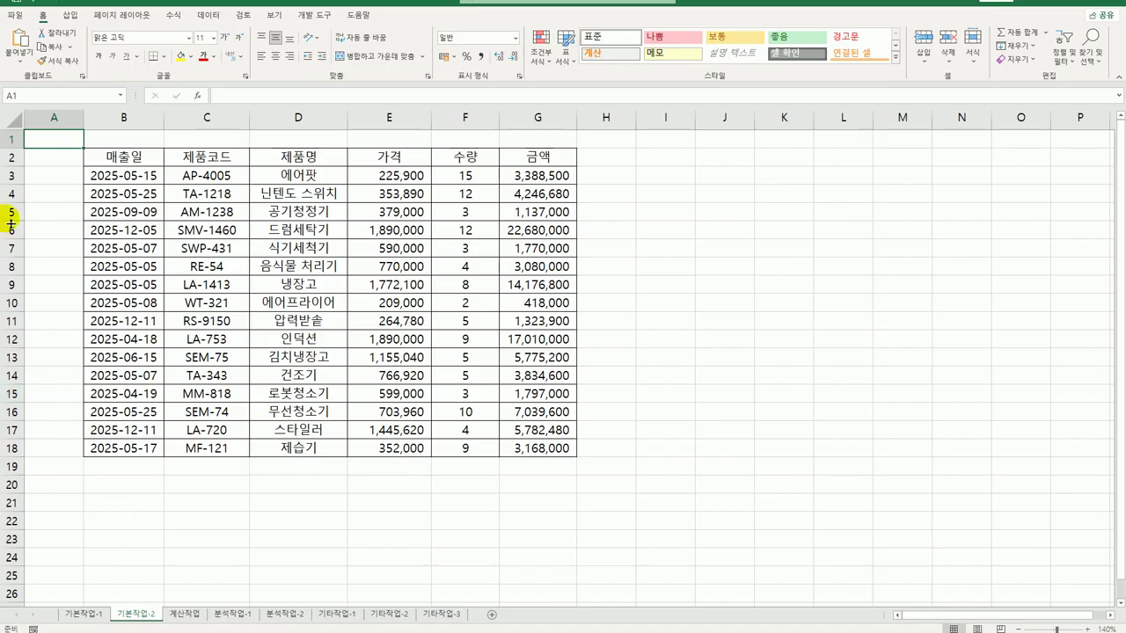
left_click(20, 126)
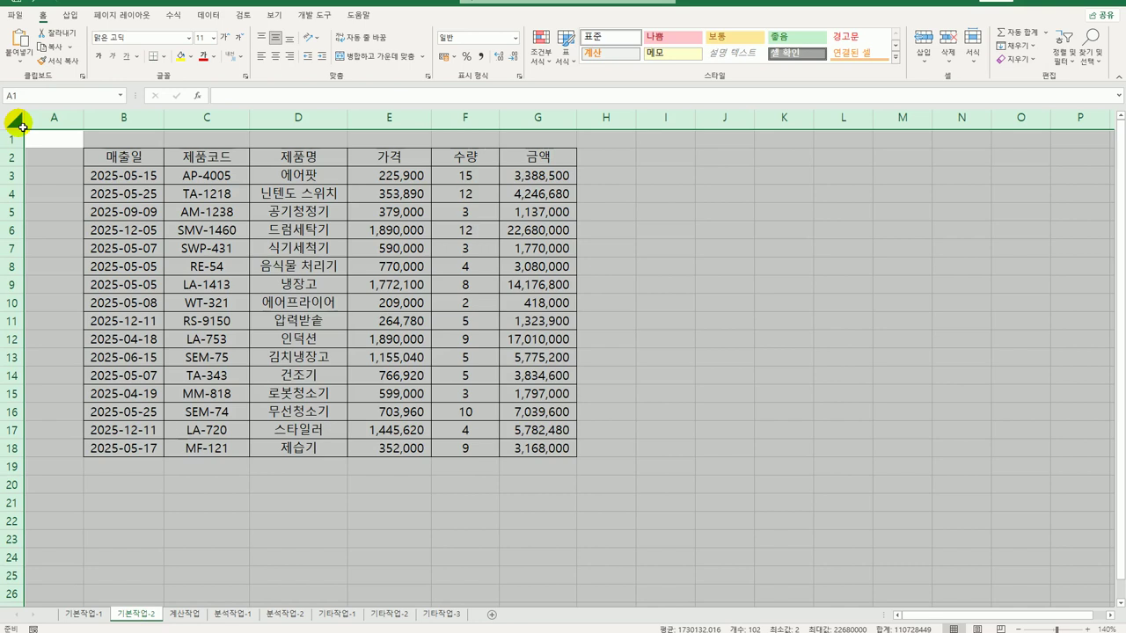
right_click(66, 146)
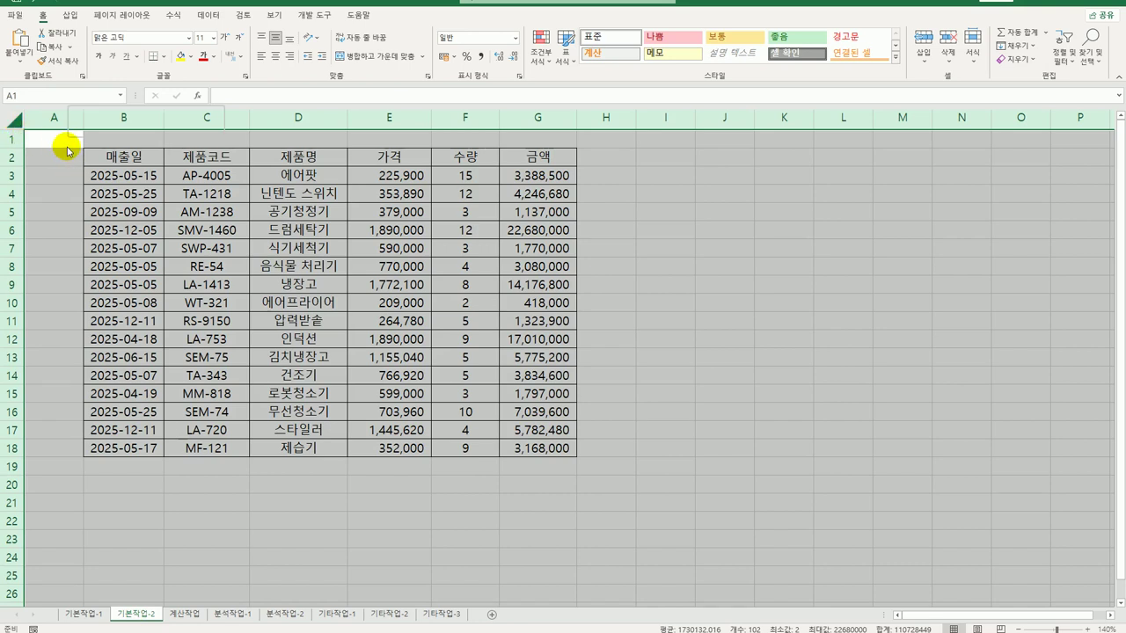
left_click(125, 295)
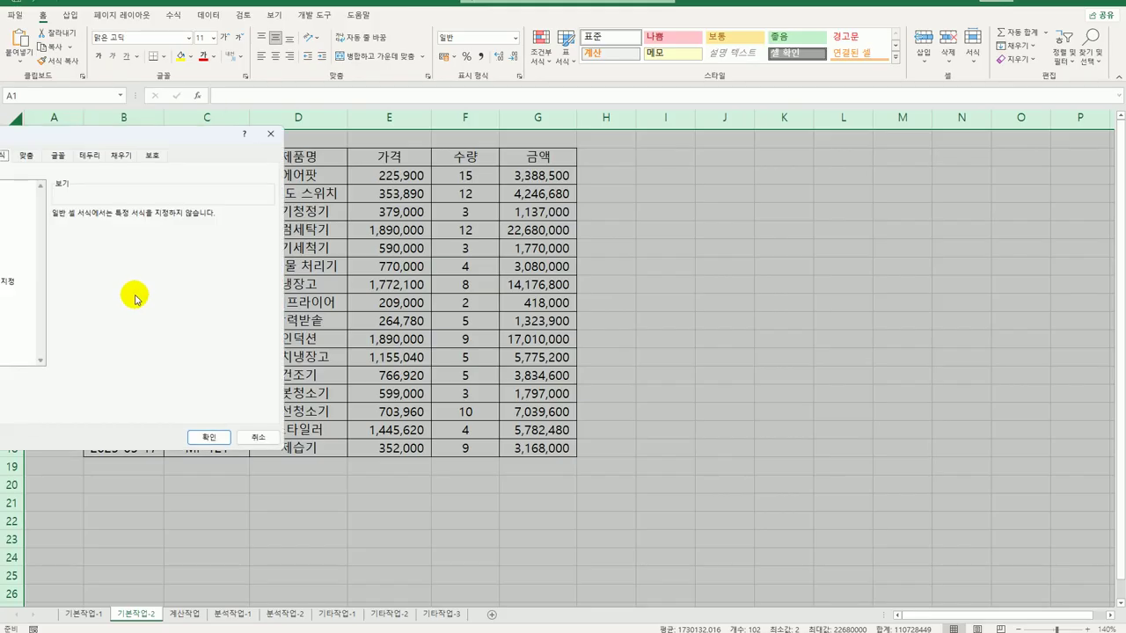
left_click_drag(120, 143, 539, 124)
left_click(570, 139)
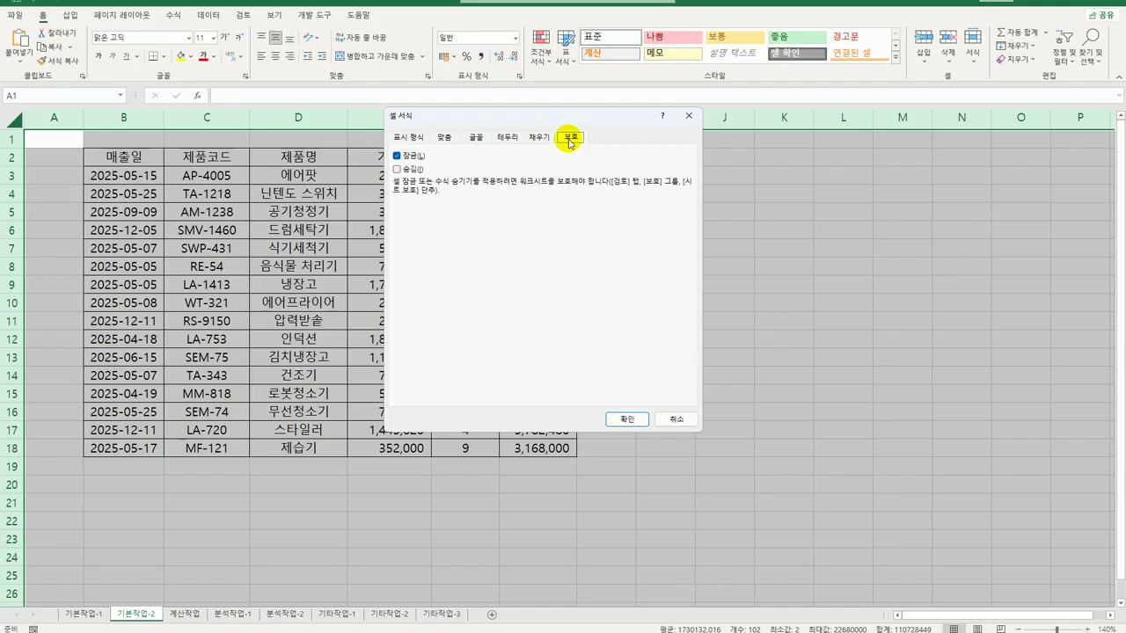
left_click(396, 157)
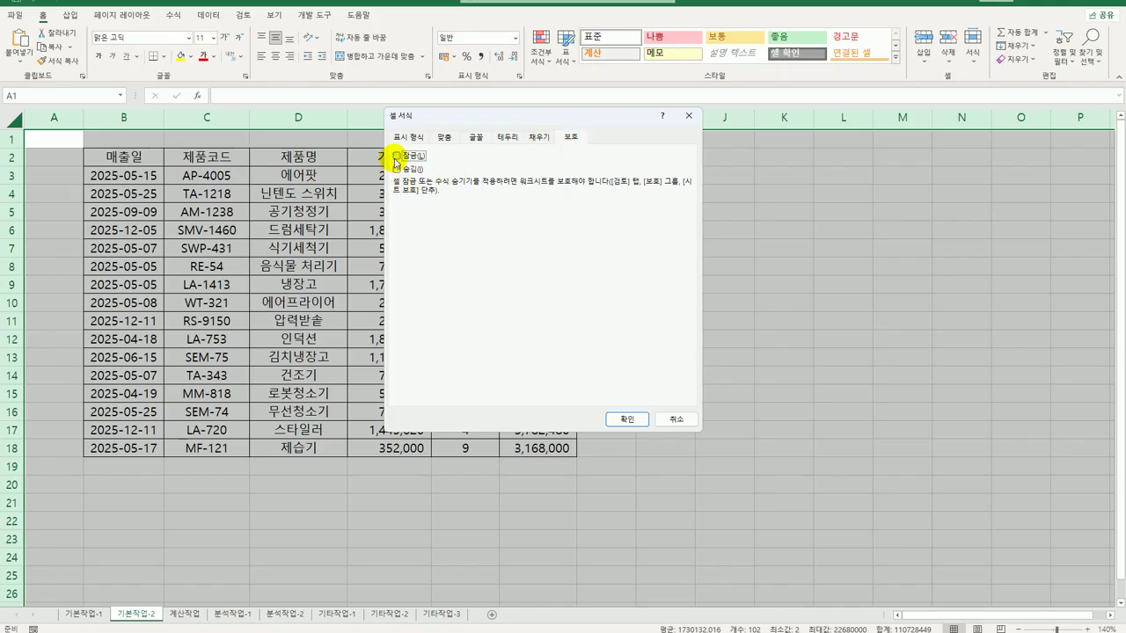
left_click(632, 422)
left_click(670, 364)
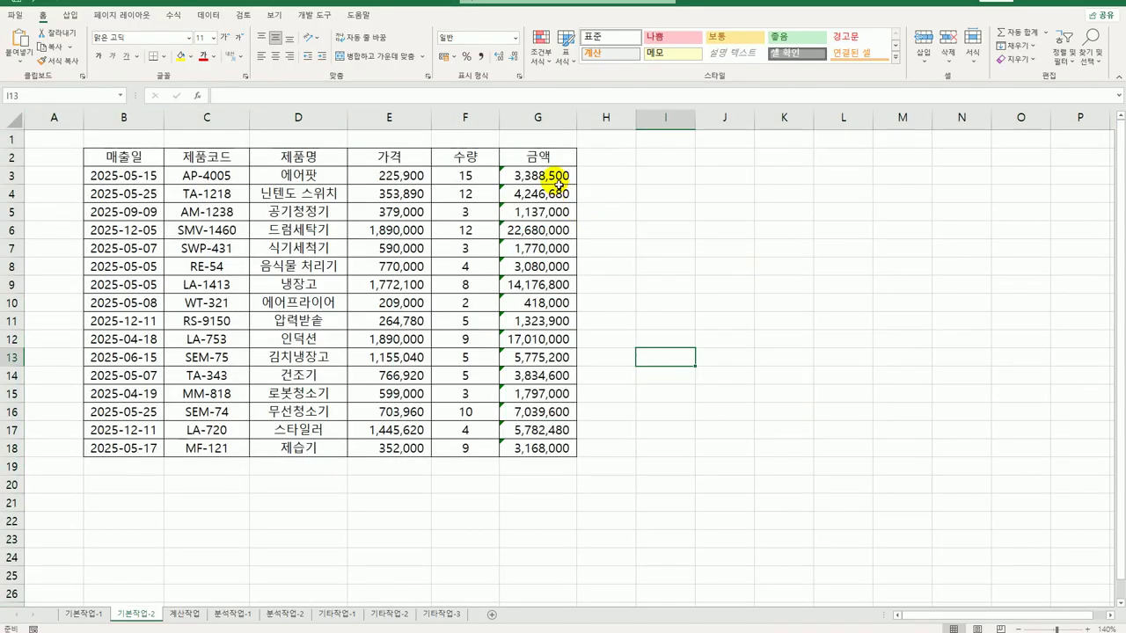
Turn on both locked (잠금) and hidden (숨김) protection for the amount cells G3:G18
left_click_drag(555, 176, 529, 447)
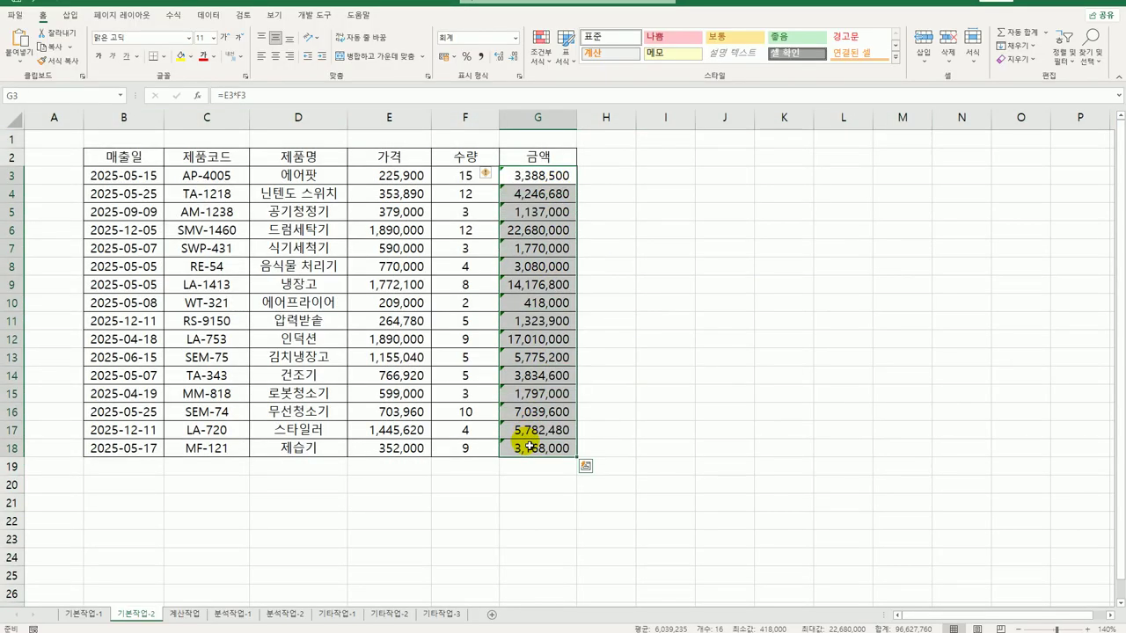
right_click(534, 206)
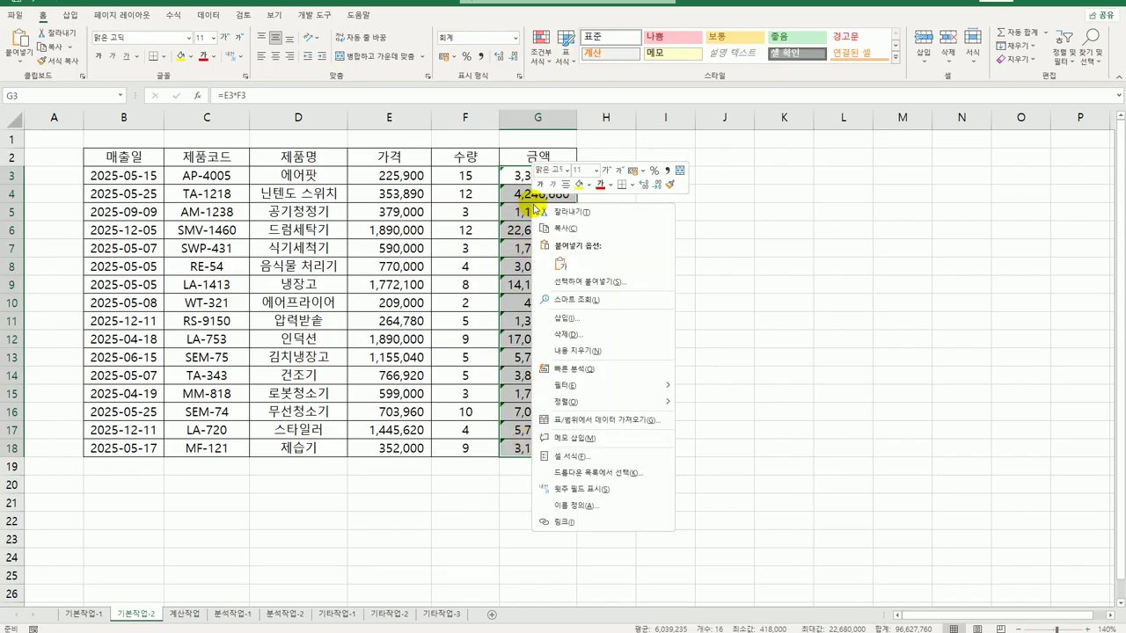
left_click(572, 461)
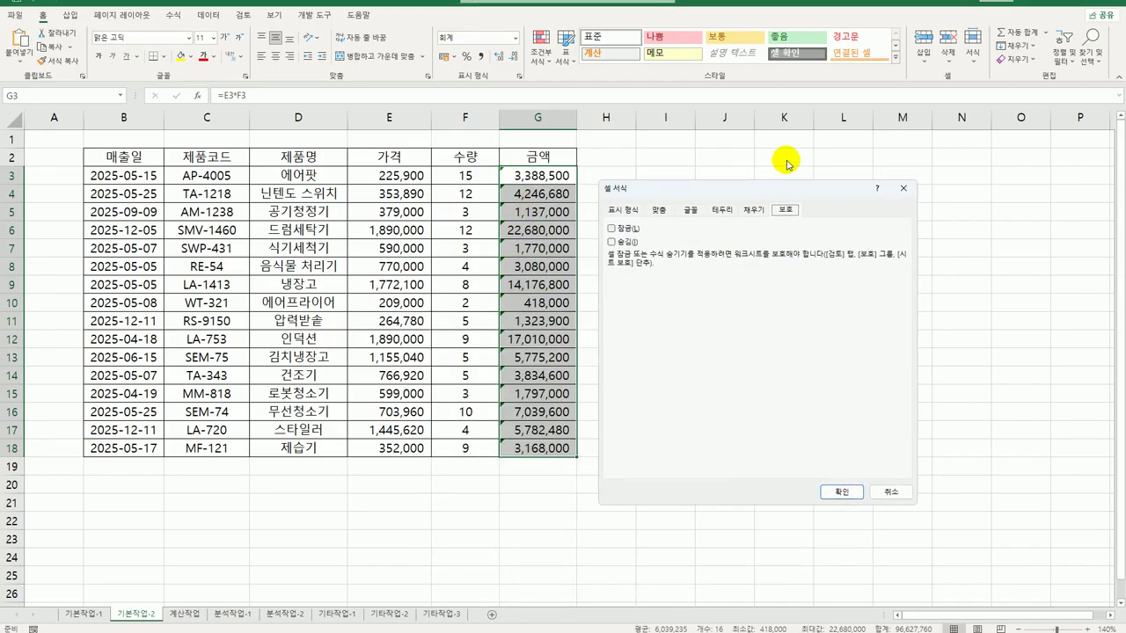
left_click(630, 230)
left_click(623, 243)
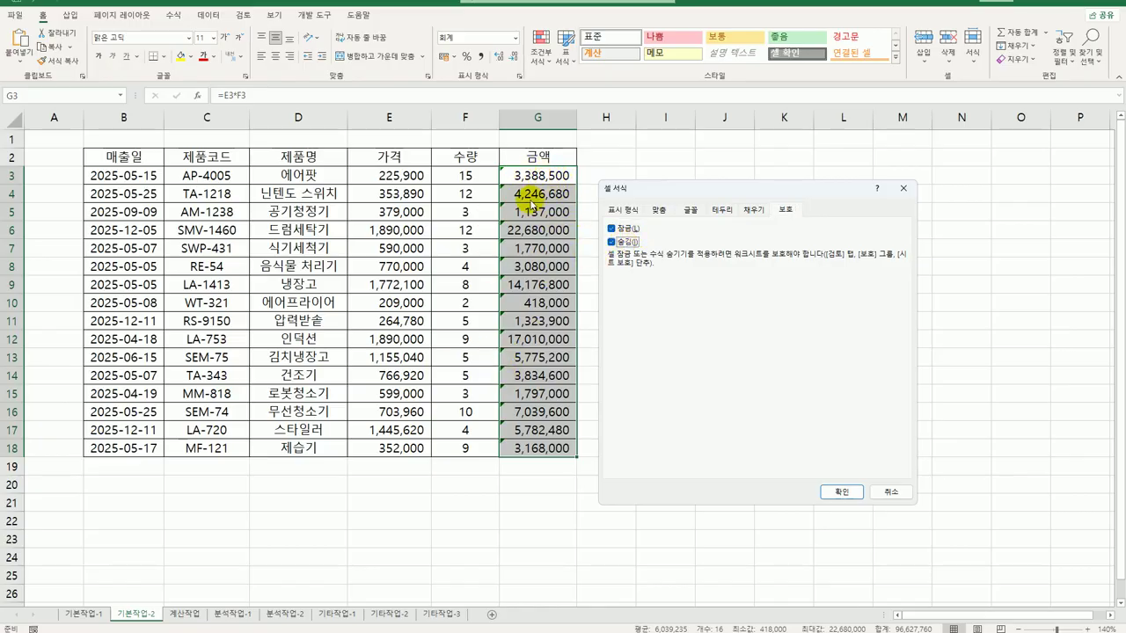
left_click(841, 492)
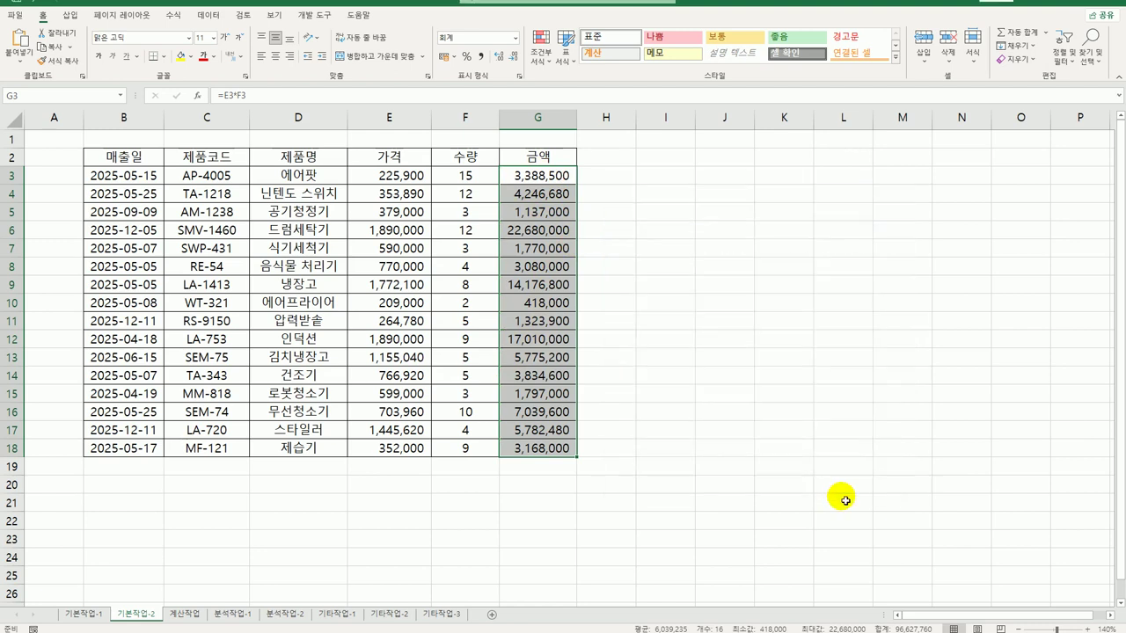
left_click(739, 475)
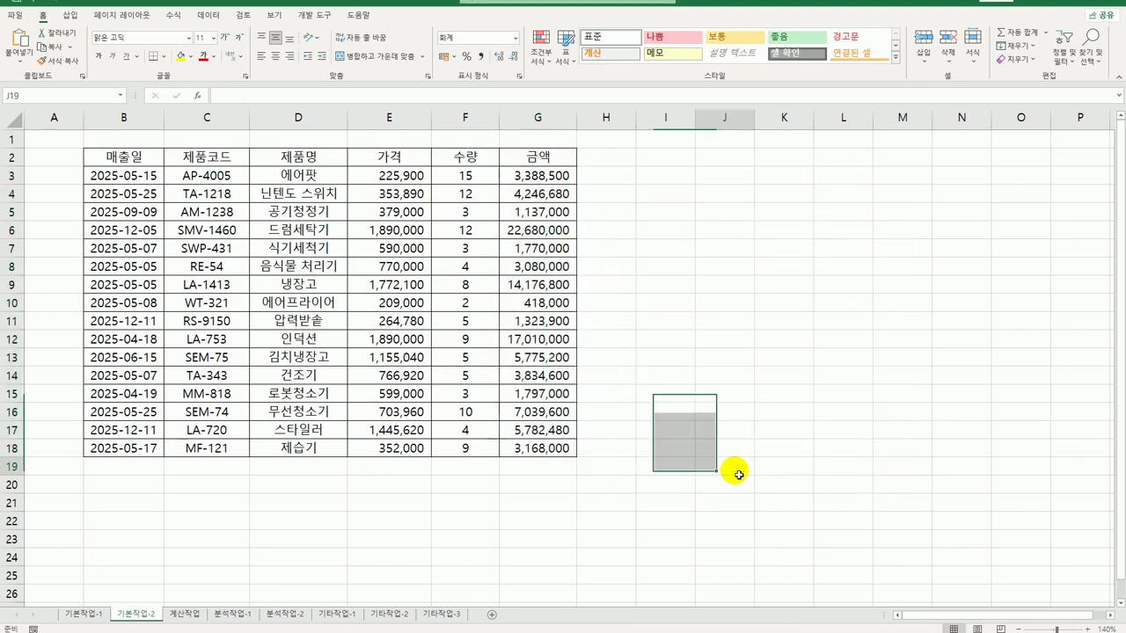
Protect the sheet without a password, additionally allowing cell formatting (셀 서식)
left_click(244, 15)
left_click(412, 48)
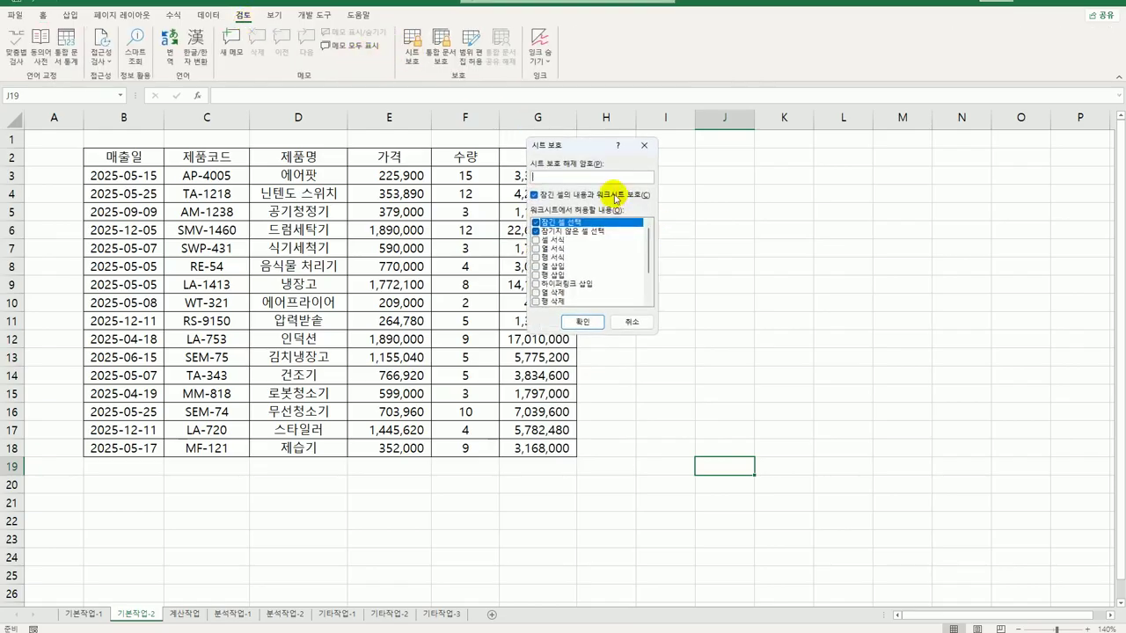
left_click_drag(584, 148, 702, 152)
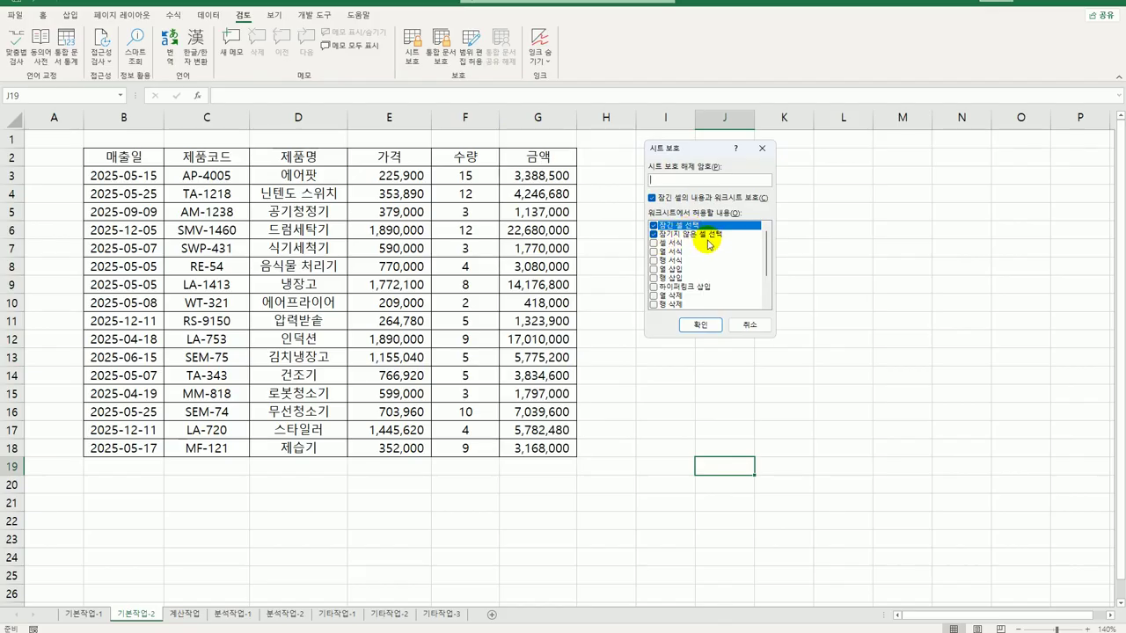
left_click(654, 245)
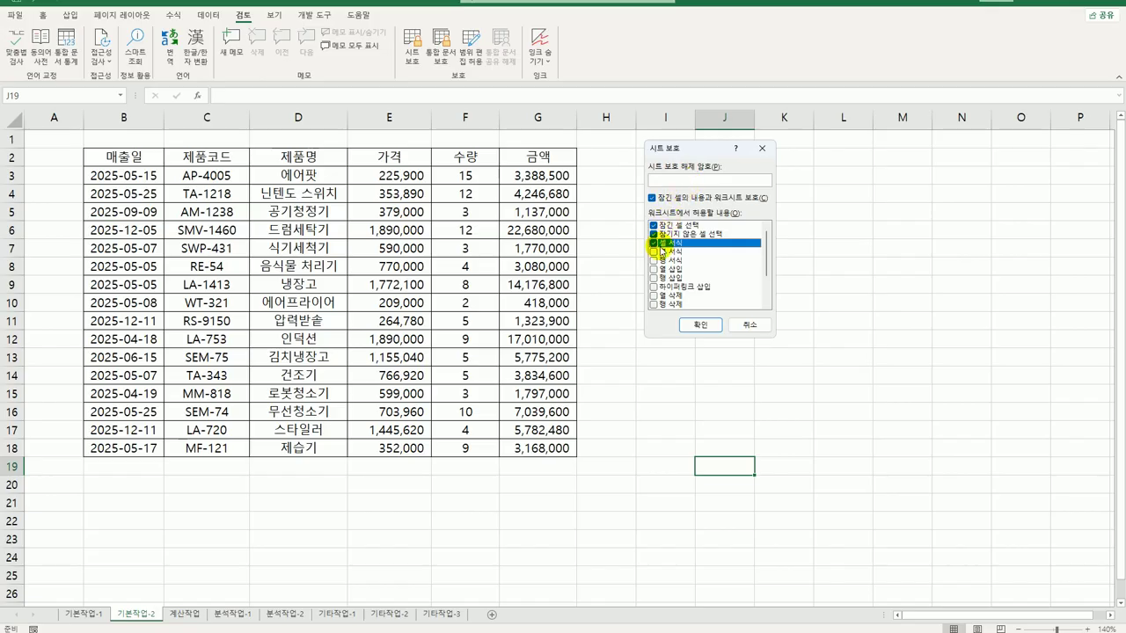
left_click(686, 323)
left_click(691, 364)
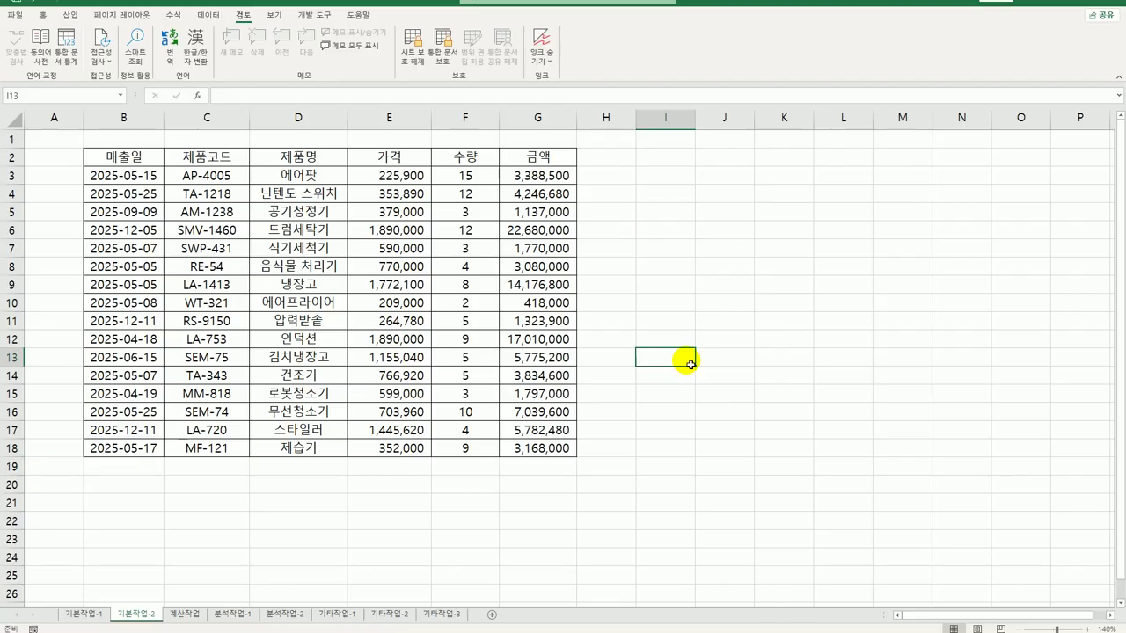
Switch the sheet to page break preview at 100% zoom and fit the print area to B2:G18 as one page
left_click(270, 18)
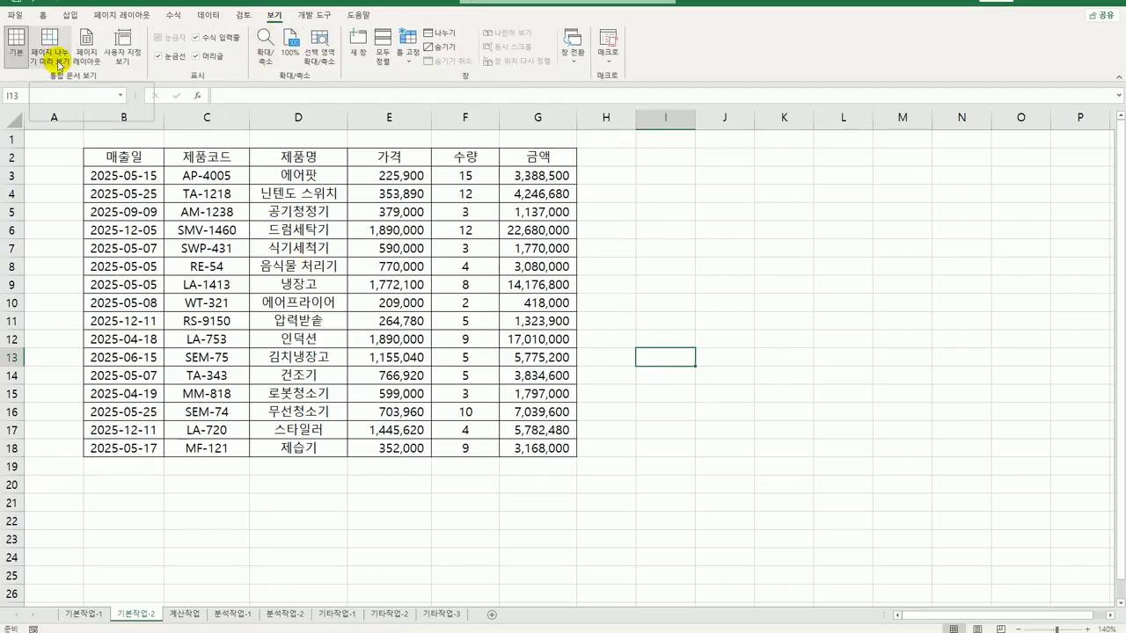
left_click(60, 66)
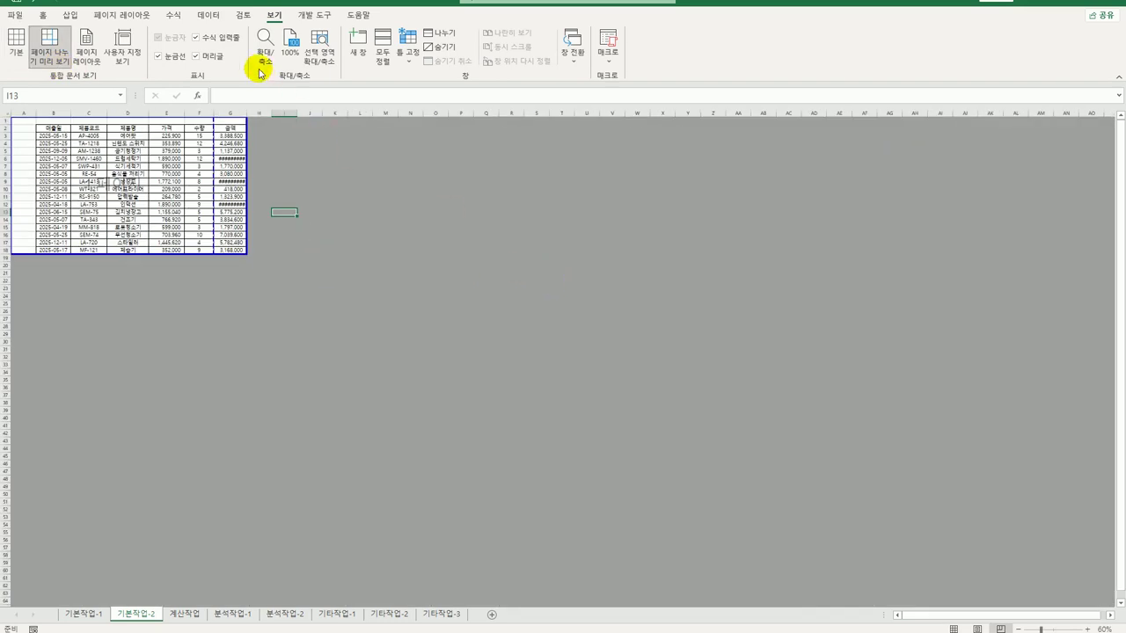
left_click(290, 52)
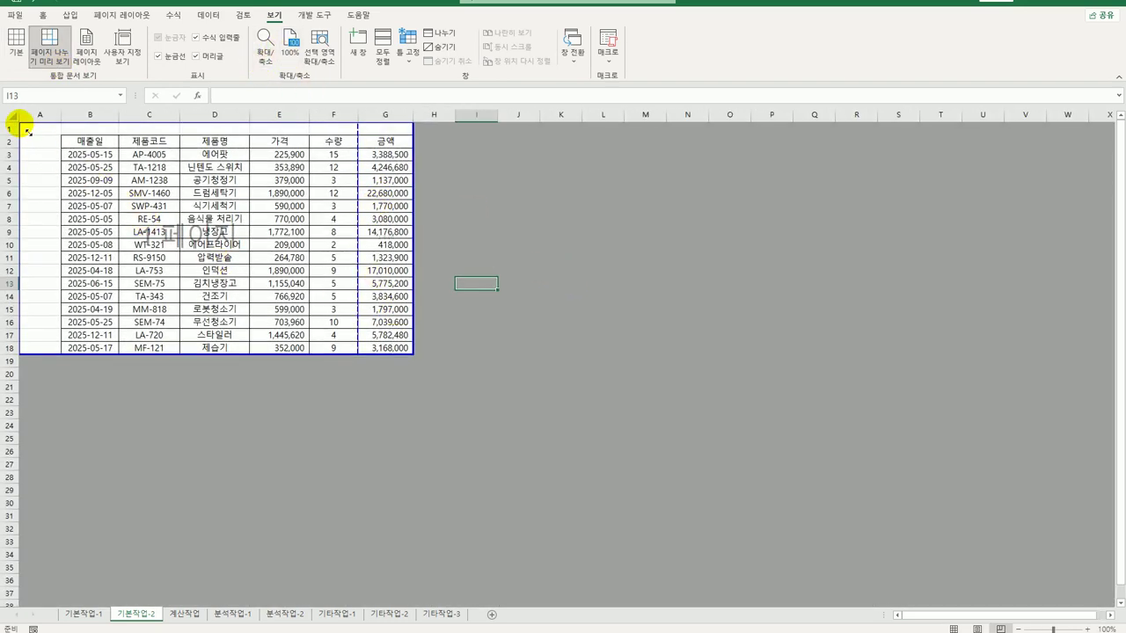
left_click_drag(26, 130, 88, 147)
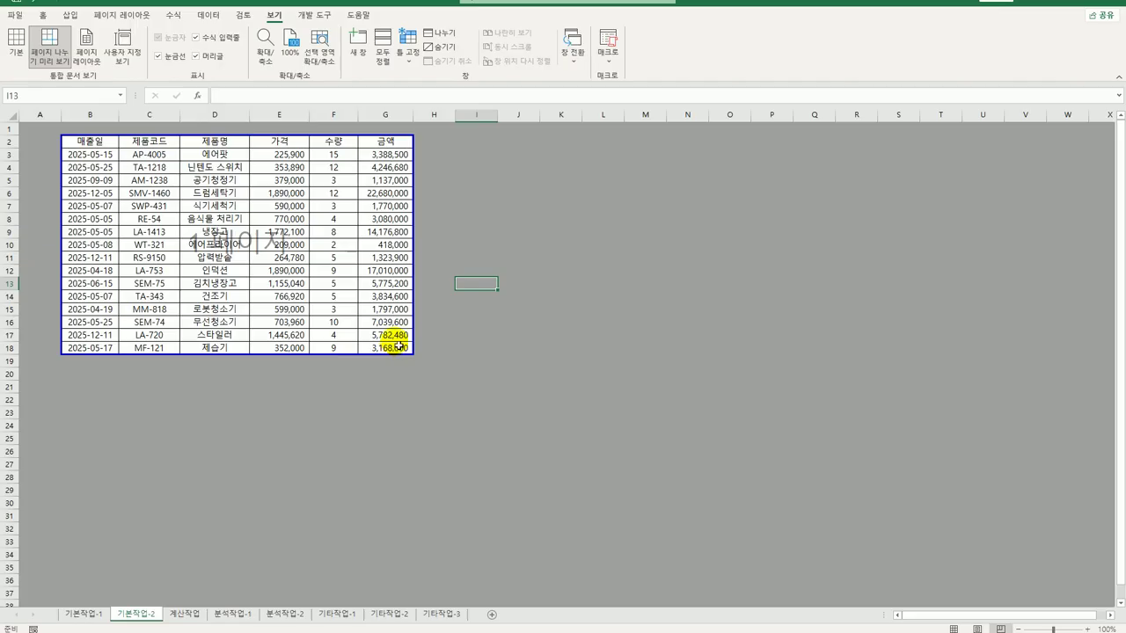
left_click(466, 394)
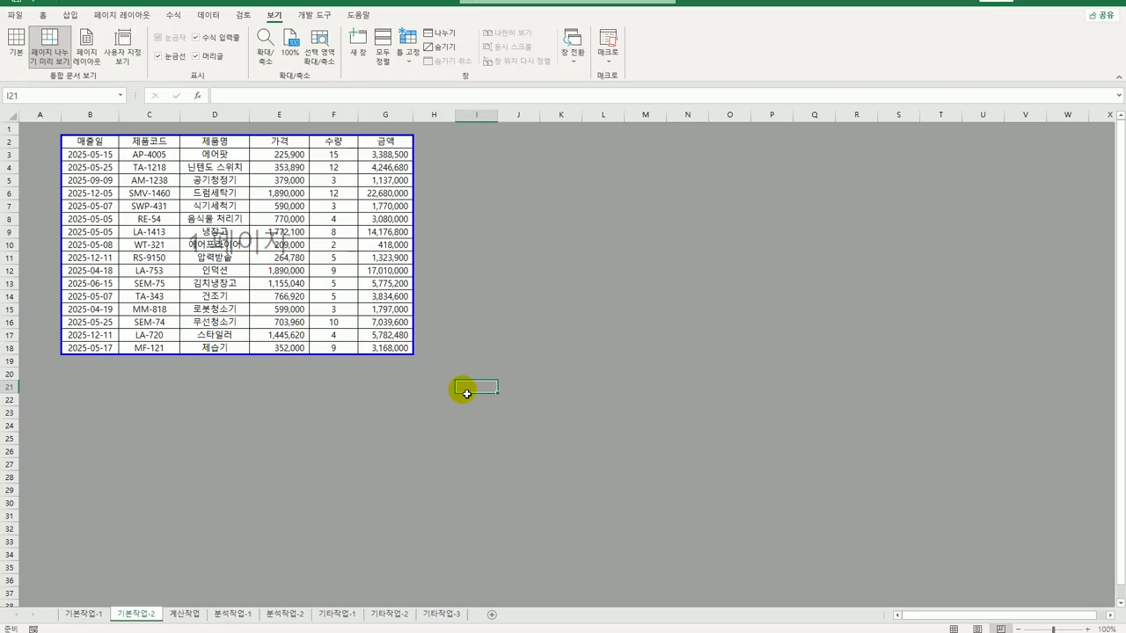
Switch to the 계산작업 sheet and examine the first 숙박일수 value in B3 beside the empty 여행기간 cell C3
left_click(184, 615)
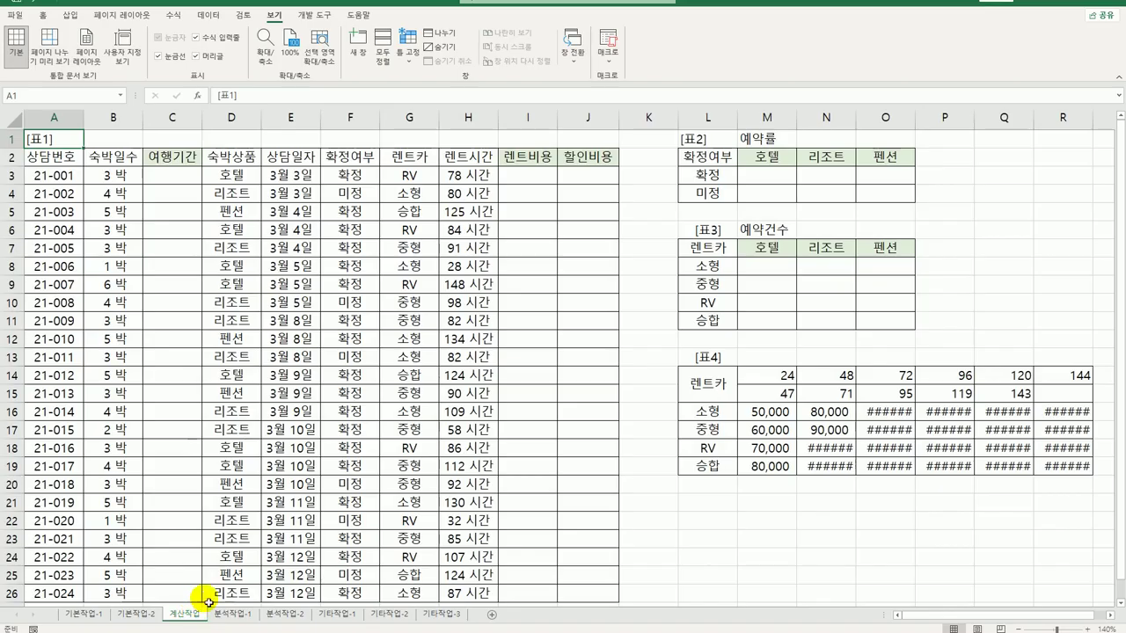
left_click(162, 183)
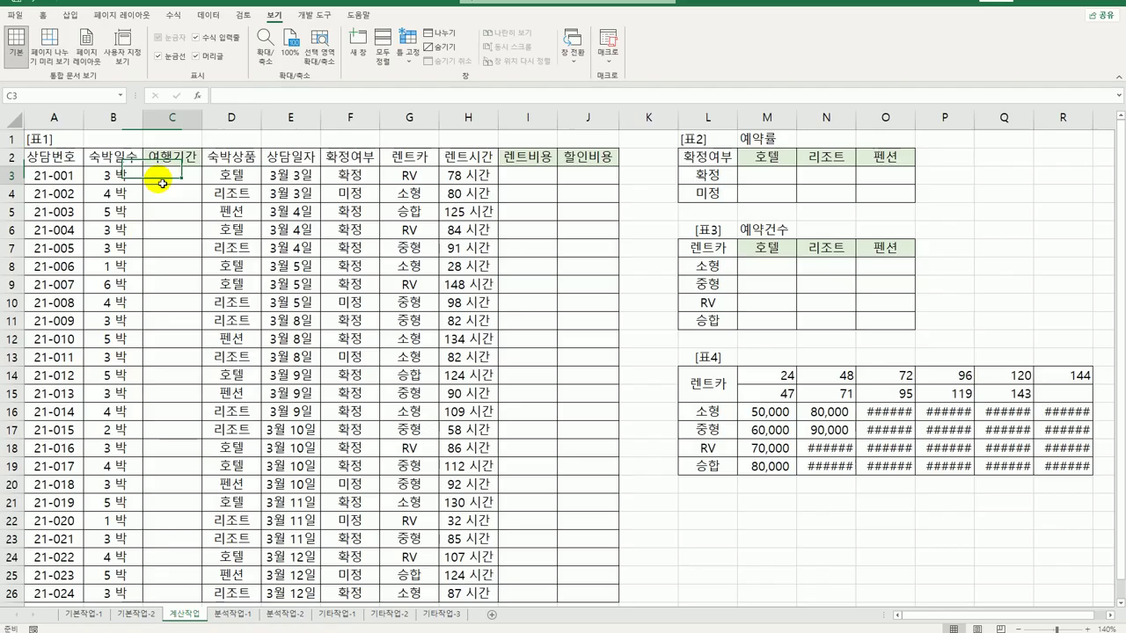
left_click(109, 176)
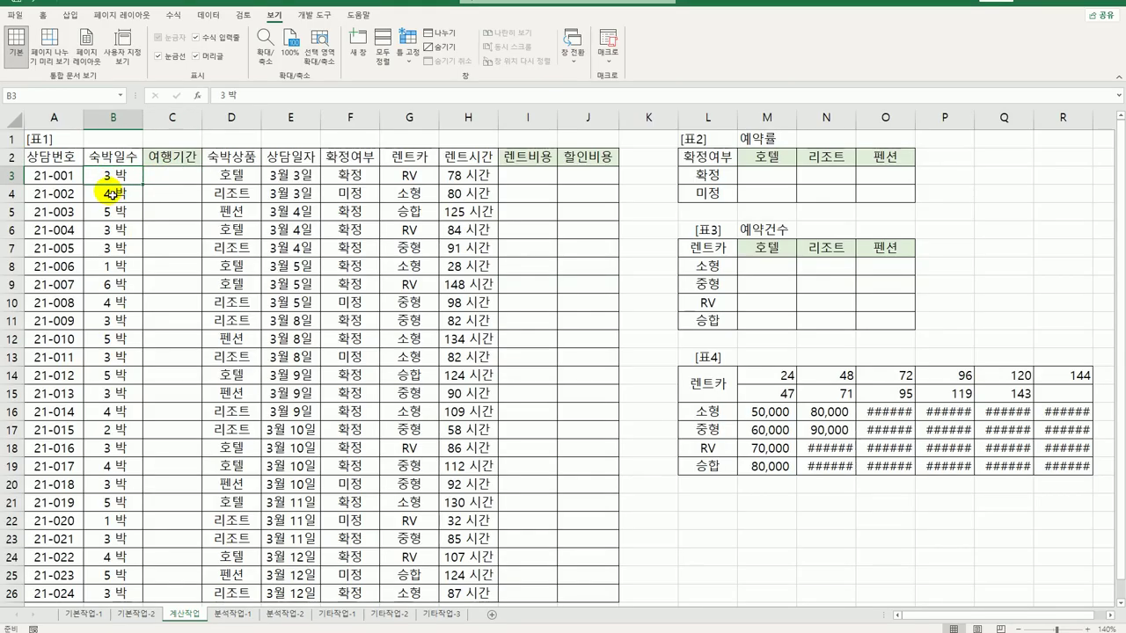
left_click(171, 179)
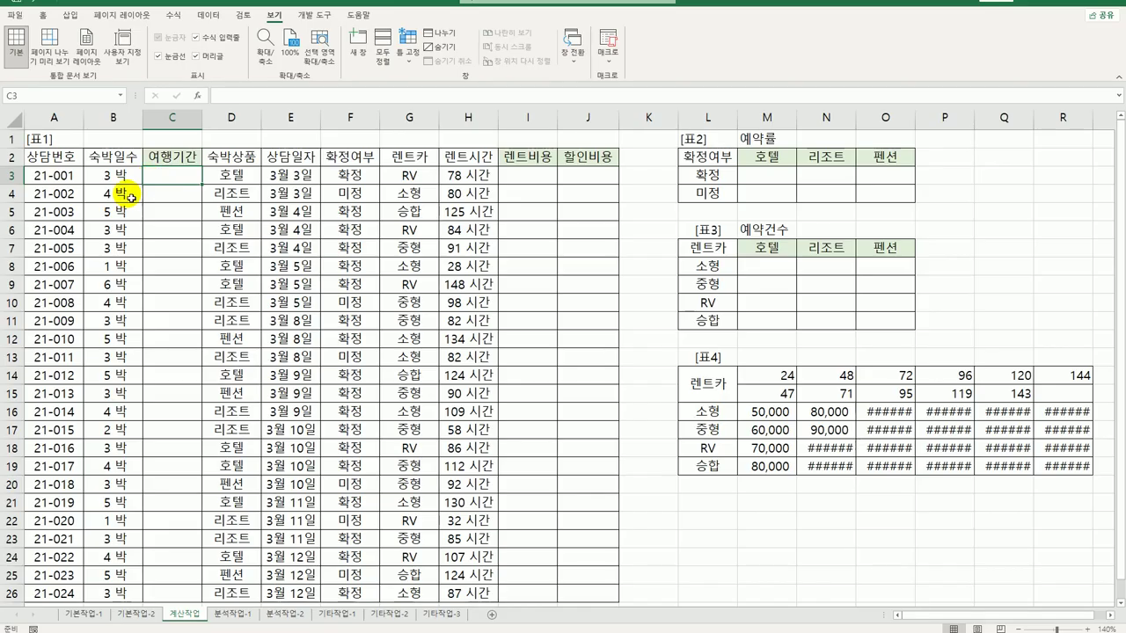
left_click(126, 177)
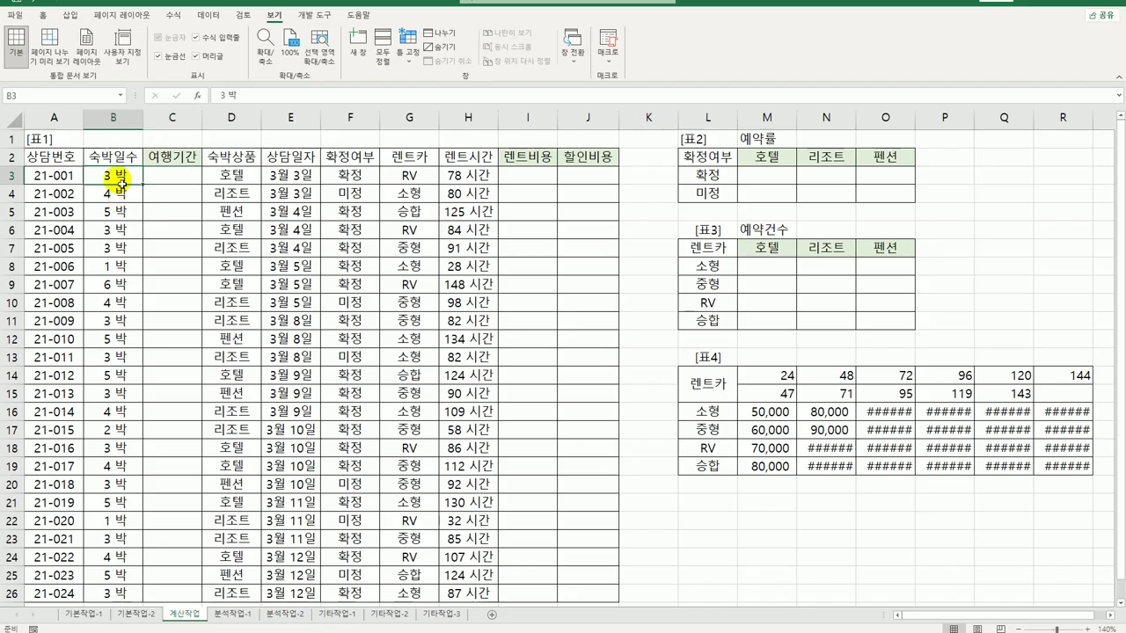
Enter =TRIM(B3) in the 여행기간 cell C3 to strip surrounding spaces from the 숙박일수 text
left_click(180, 181)
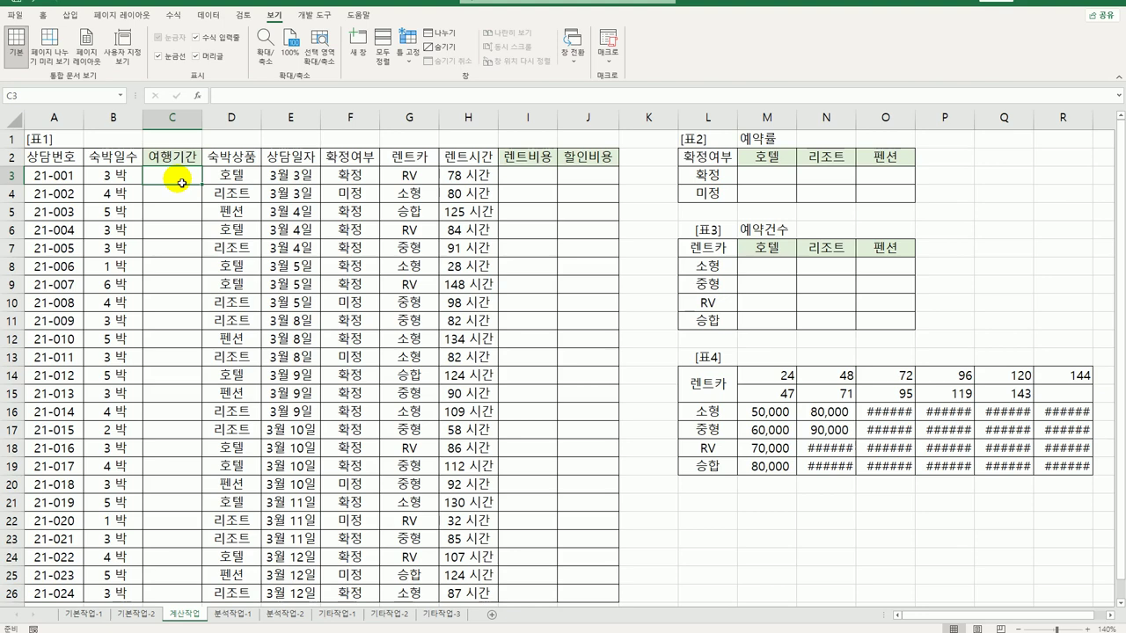
type("=TRIM(")
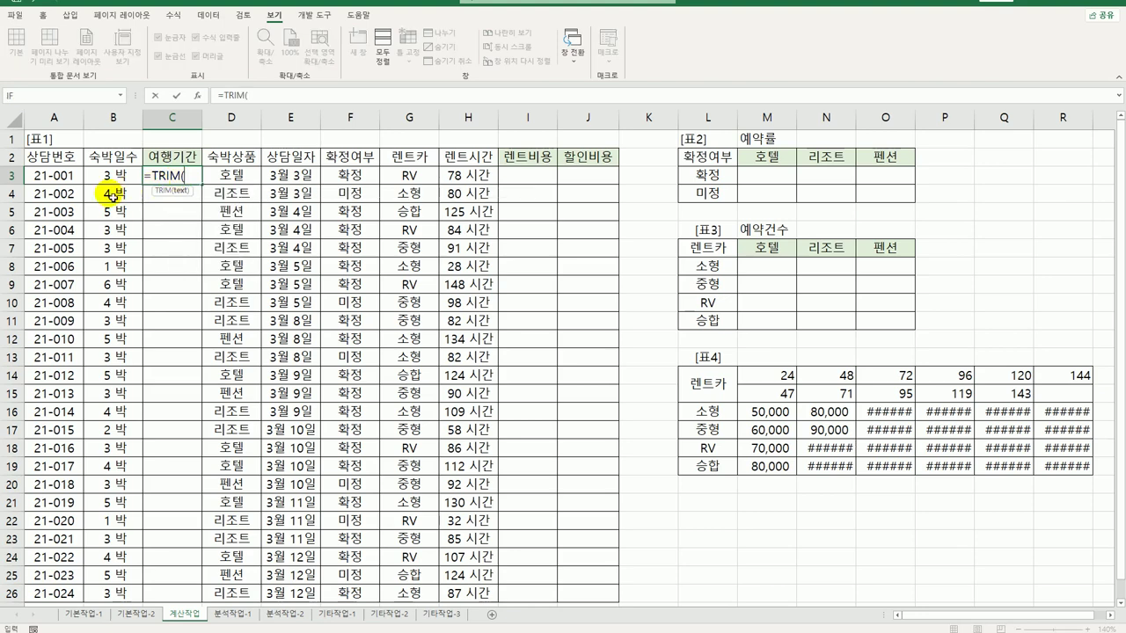
left_click(106, 175)
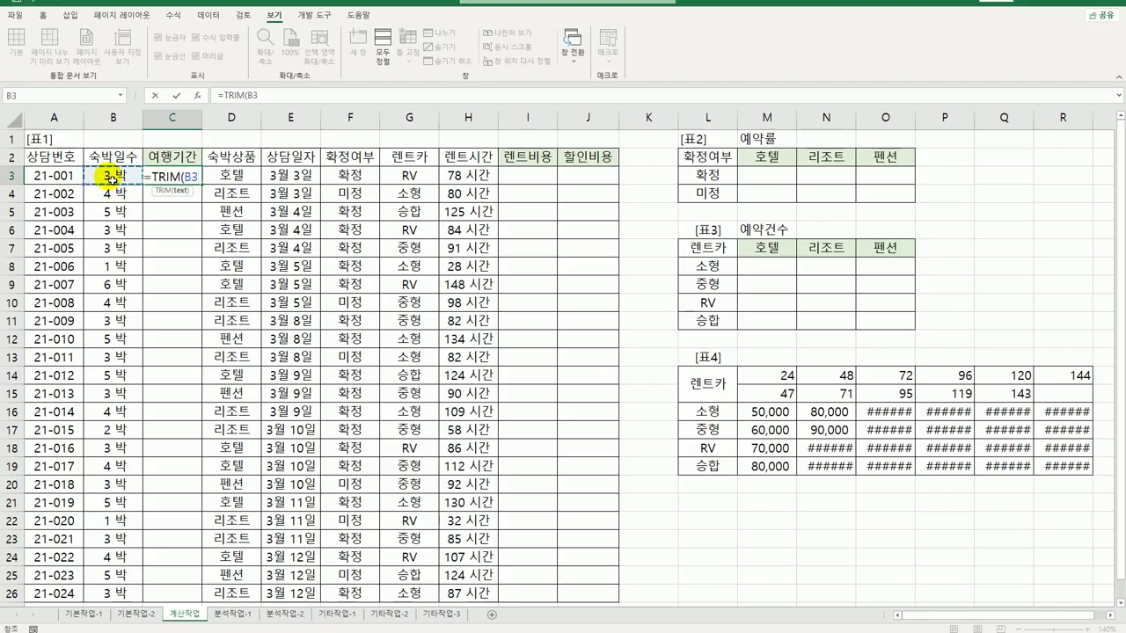
type(")")
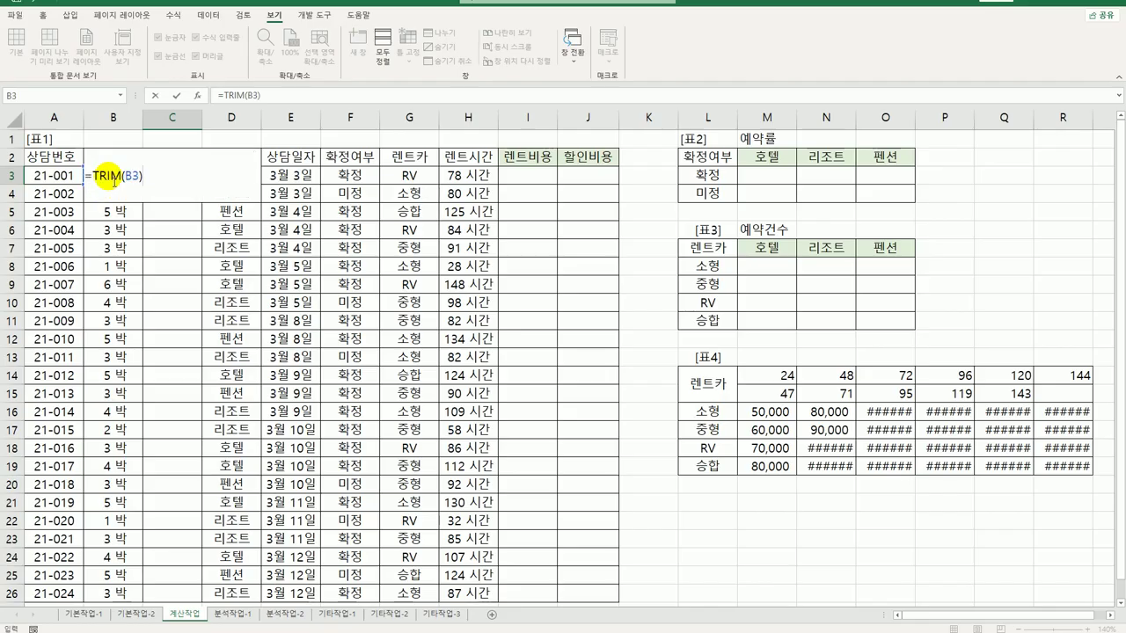
key("ctrl+Return")
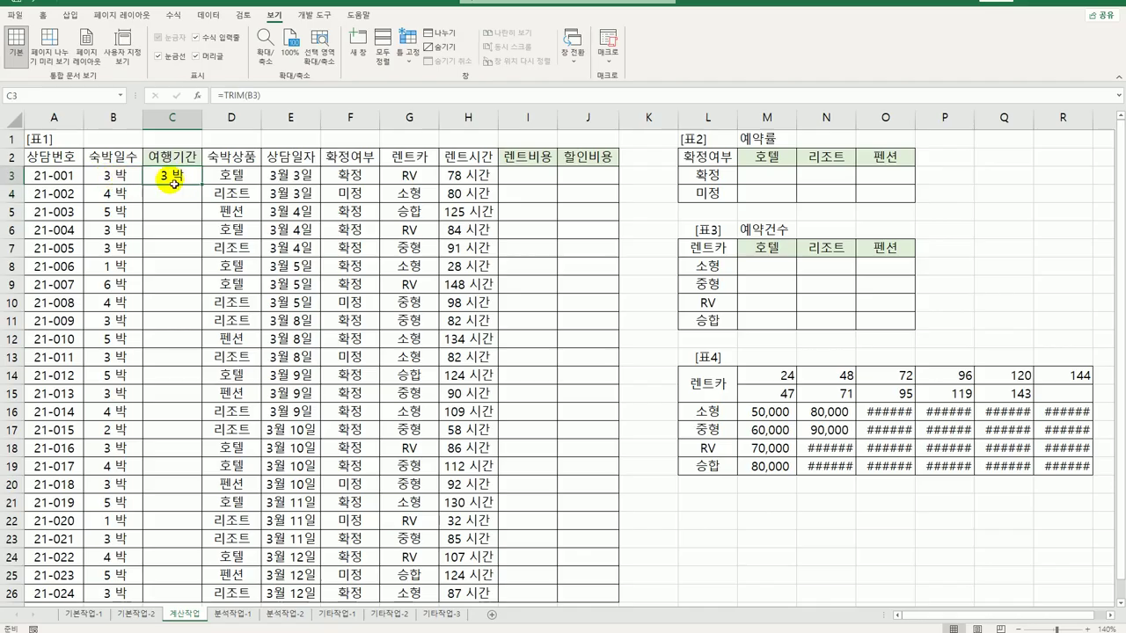
Inspect the raw text of B3 and B4 for leading spaces and review the TRIM formula in C3
left_click(119, 177)
double_click(103, 176)
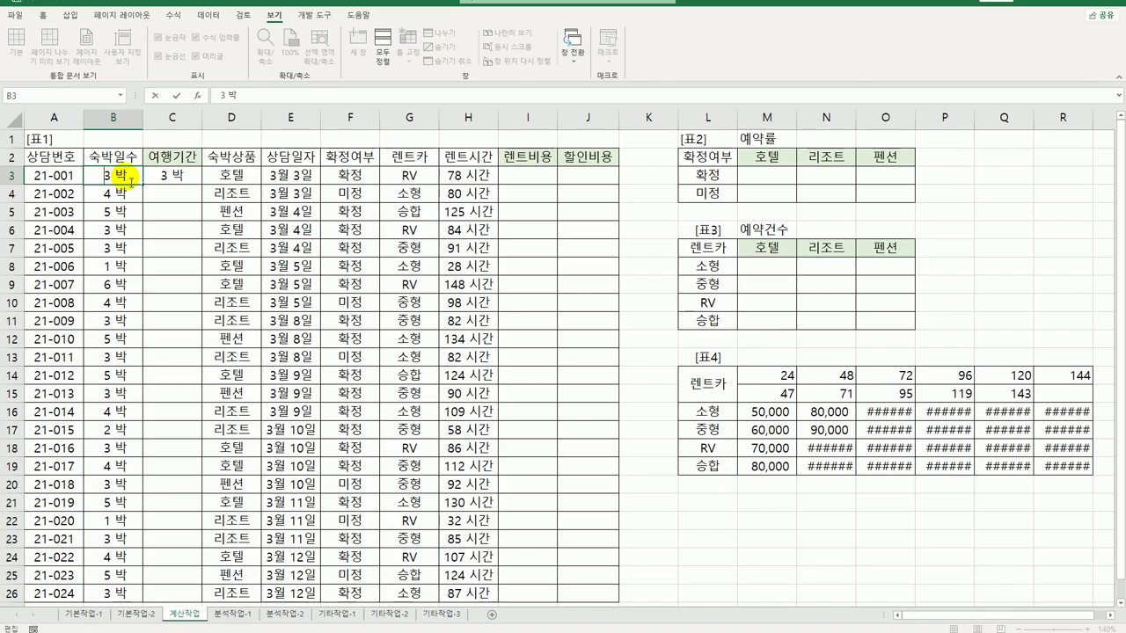
left_click(110, 195)
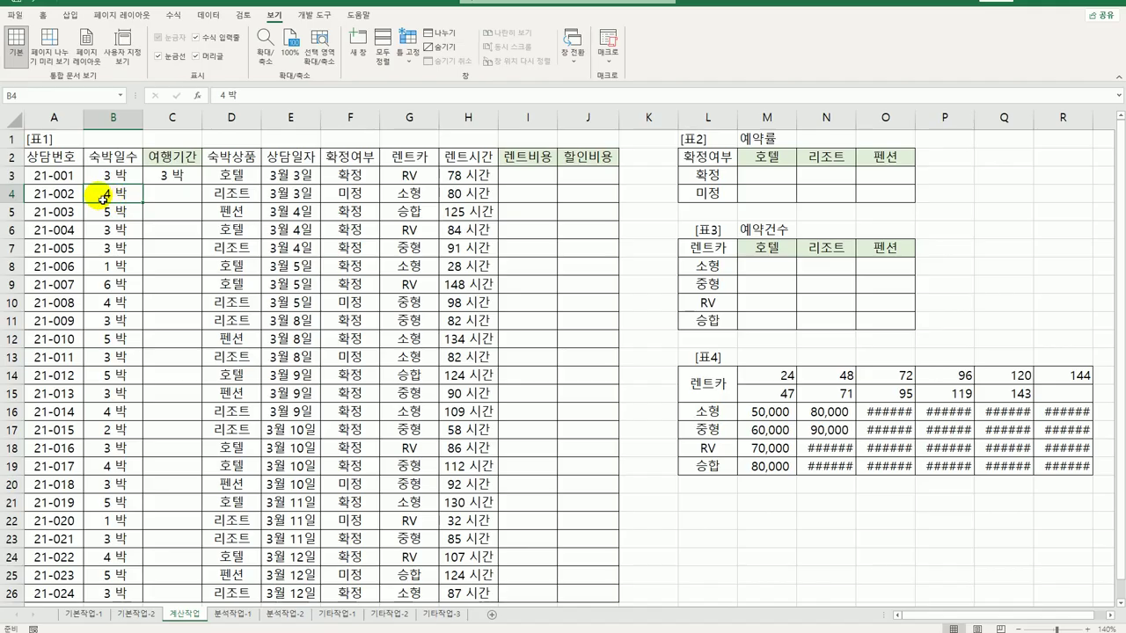
double_click(103, 195)
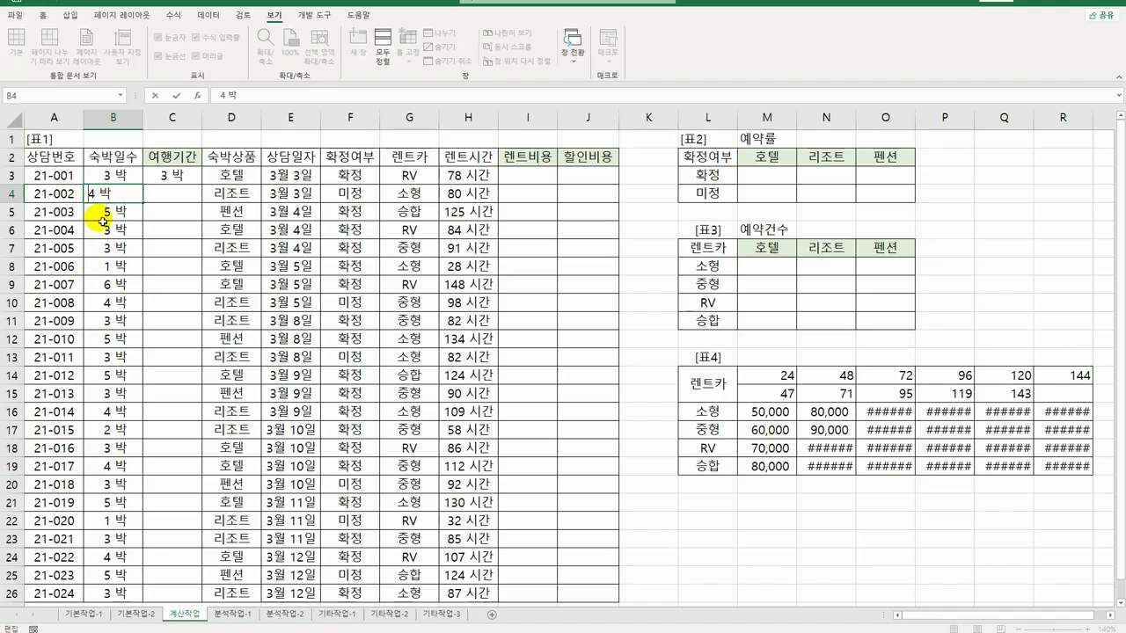
double_click(172, 182)
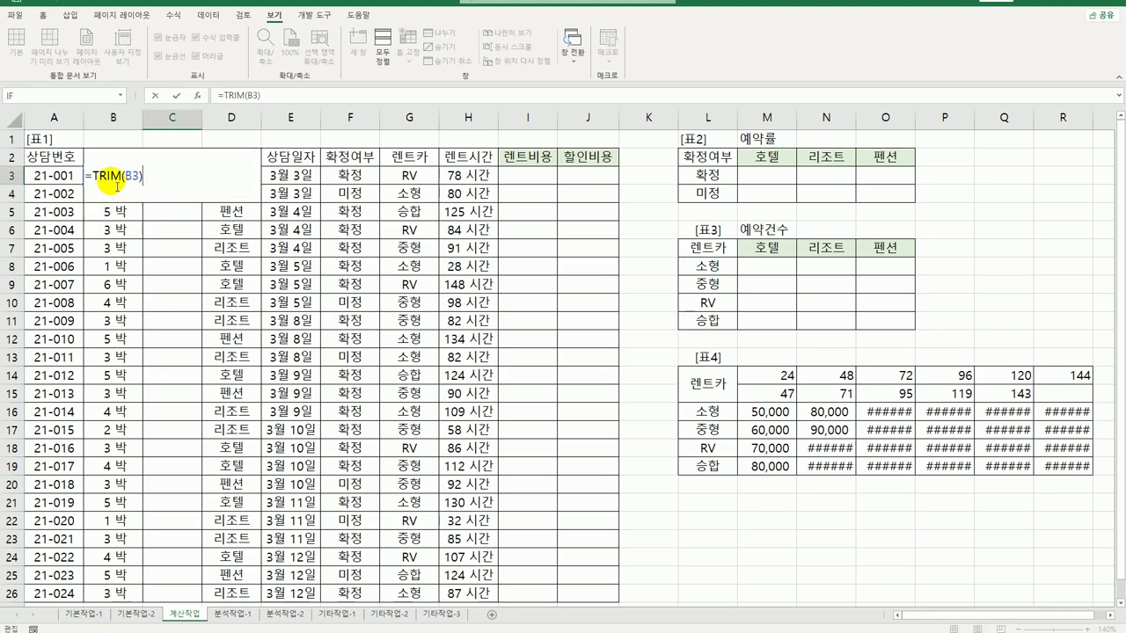
key("Escape")
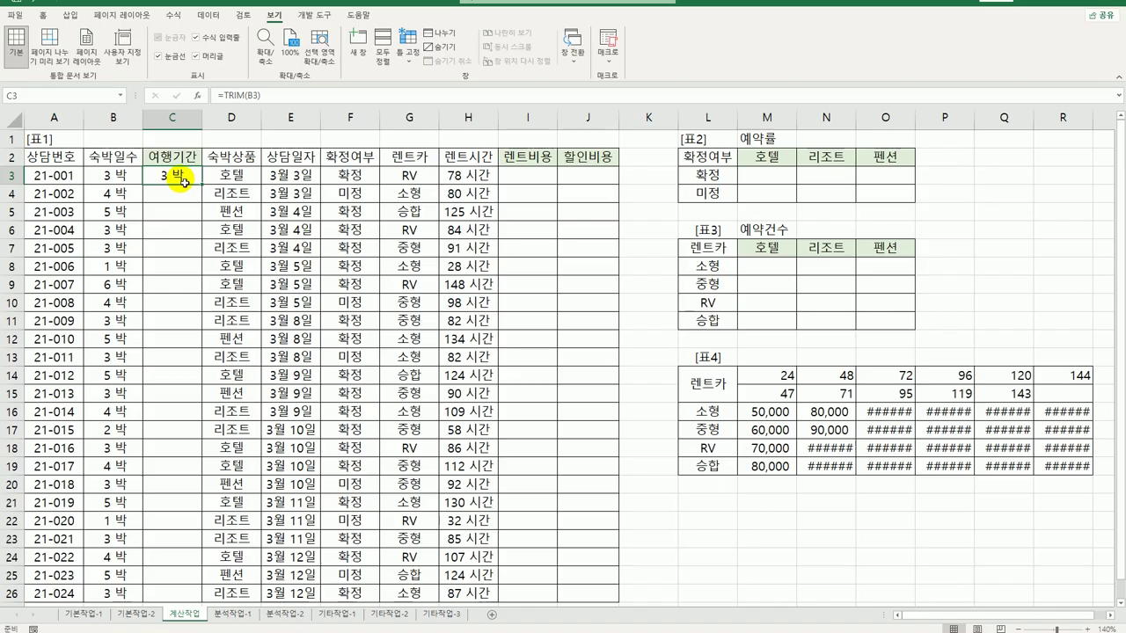
Wrap C3's TRIM formula in LEFT to extract the first character: =LEFT(TRIM(B3),1)
double_click(183, 180)
left_click(91, 177)
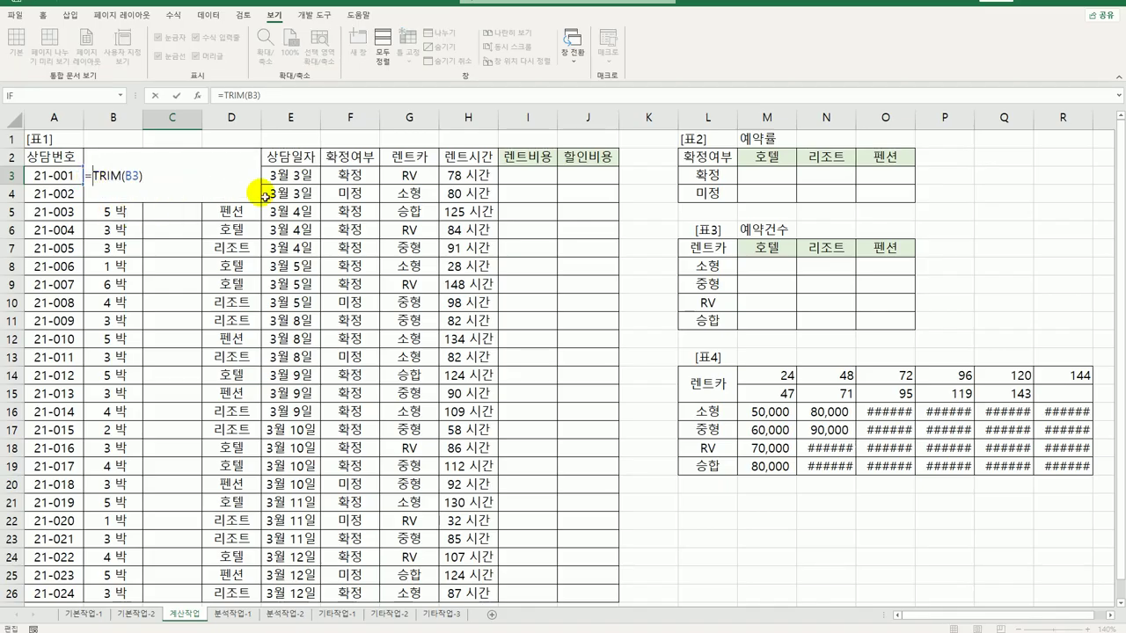
type("left(")
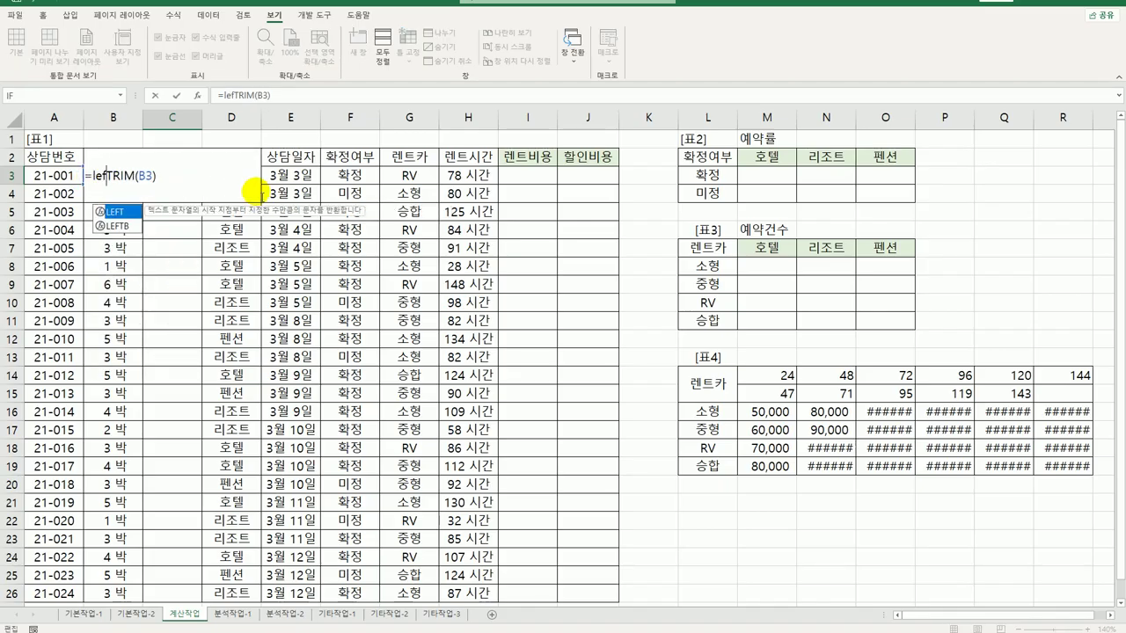
key("End")
type(",1)")
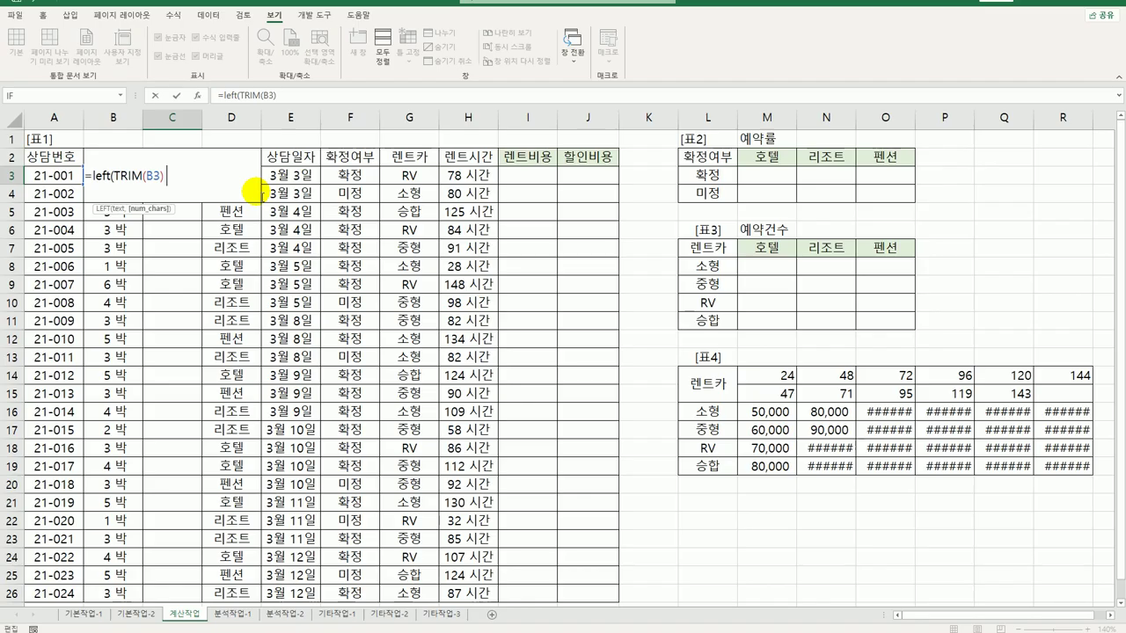
key("ctrl+Return")
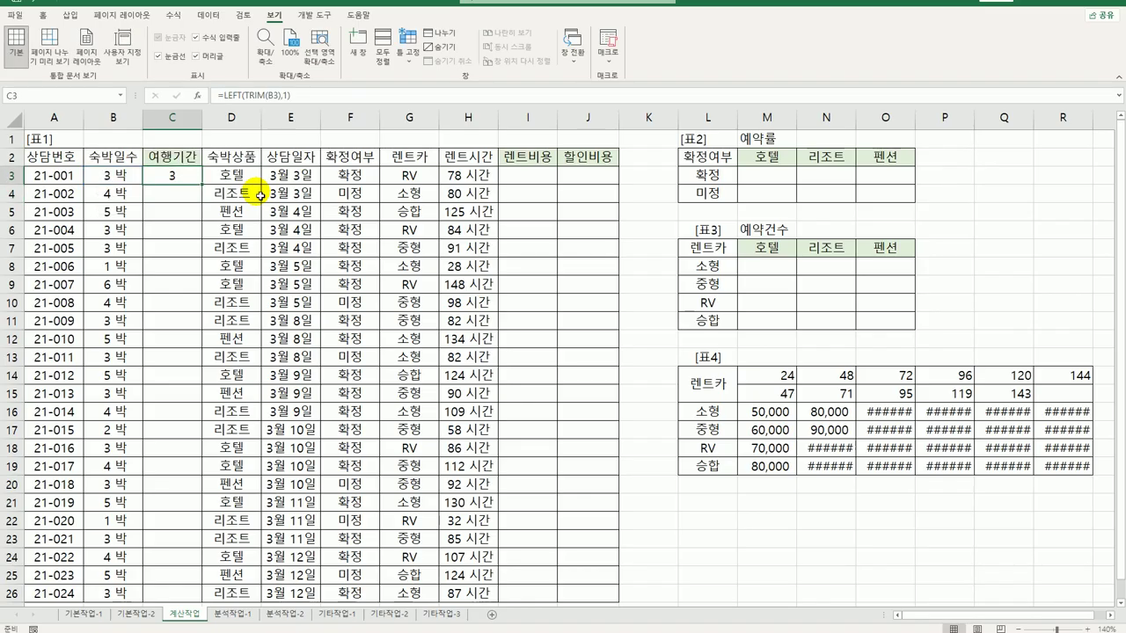
Replace C3's formula with =LEFT(B3,1) to test the extraction without TRIM
key("Delete")
type("=left(")
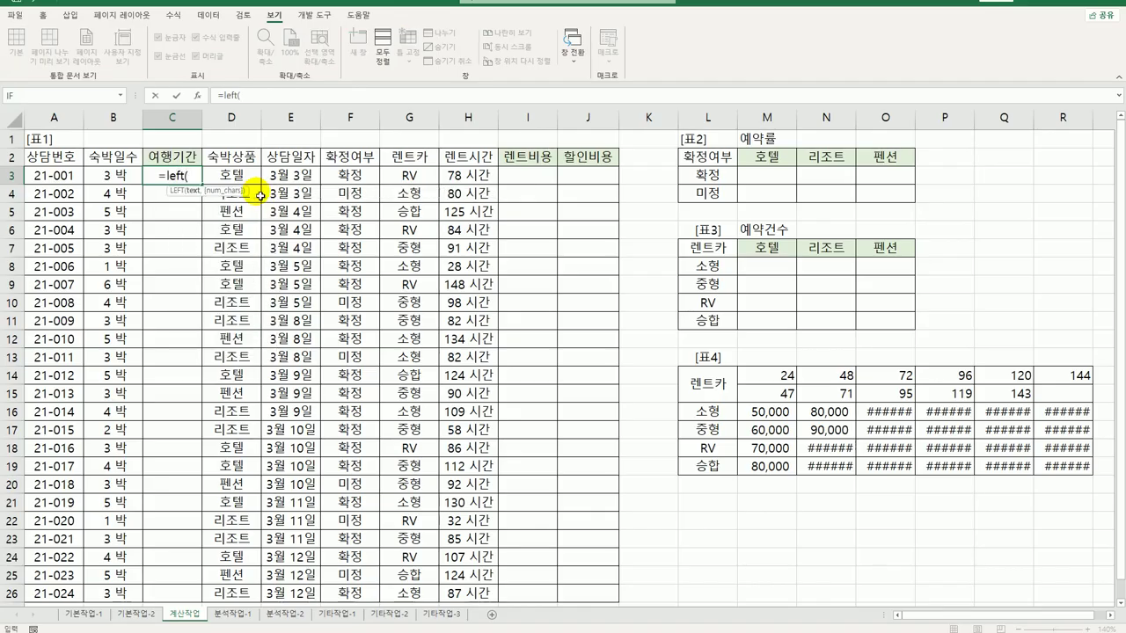
key("Left")
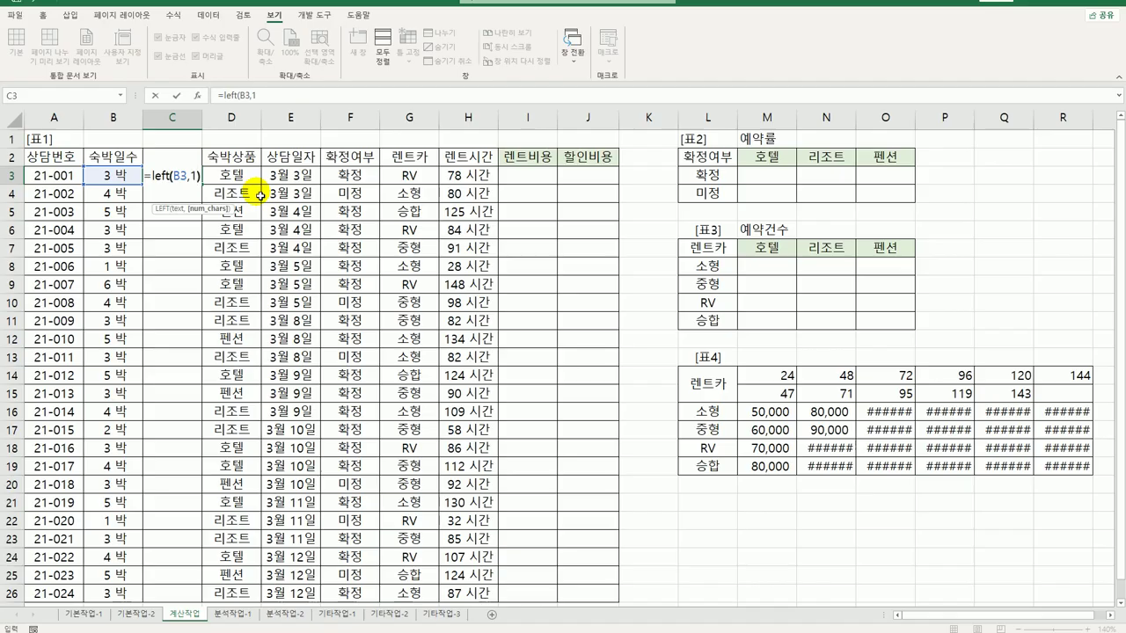
key("Escape")
key("Down")
key("Up")
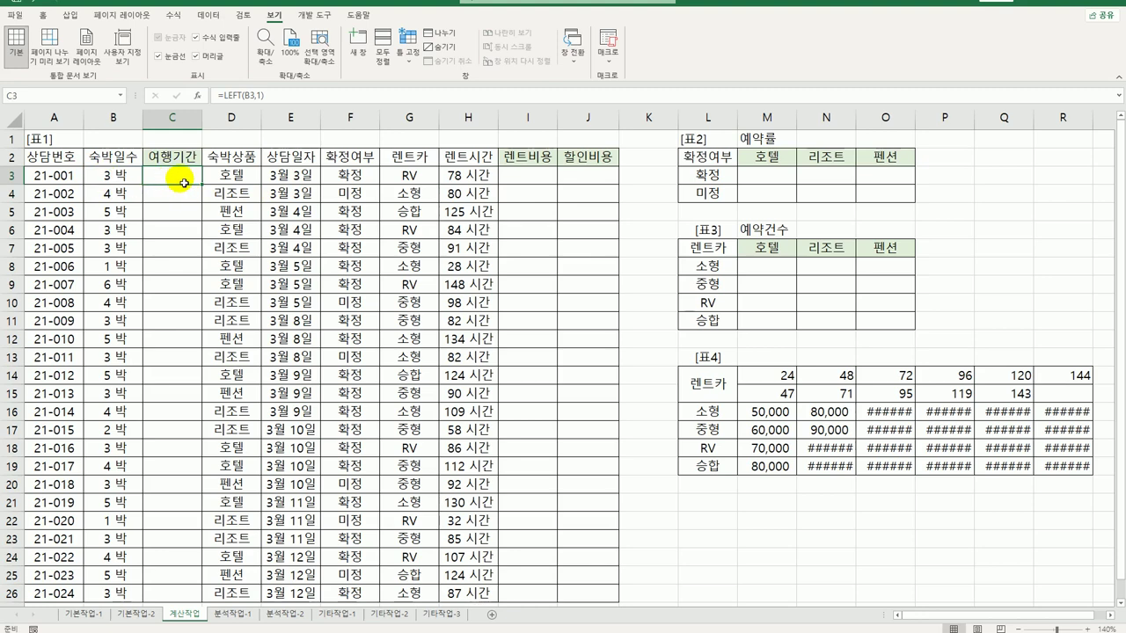
Replace C3's content with the formula =TRIM(B3)
type("=trim")
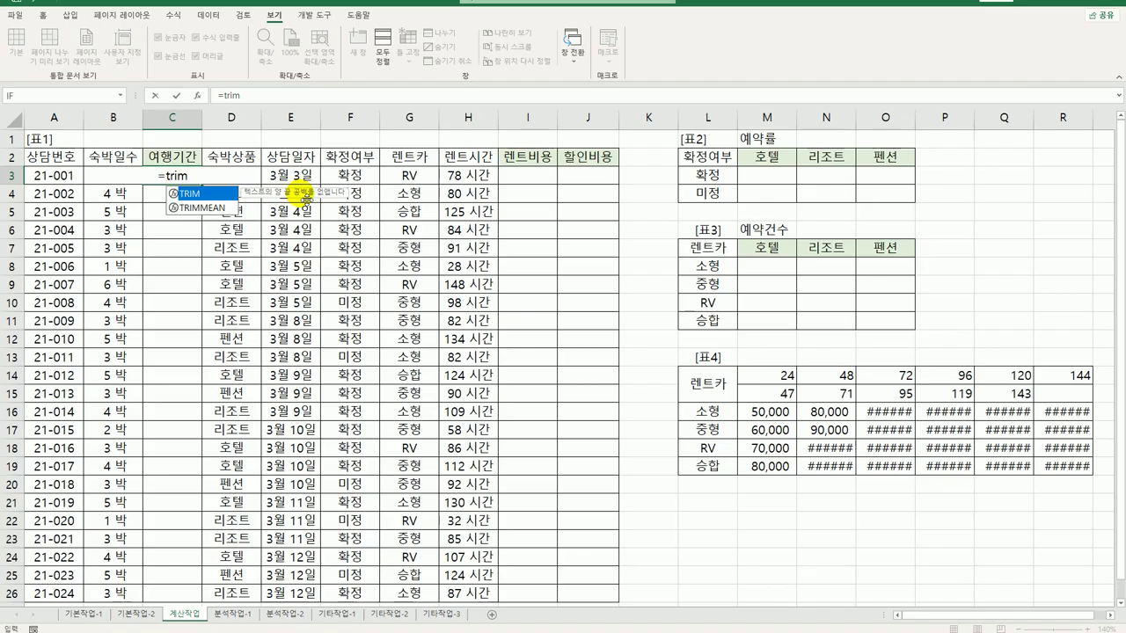
key("Tab")
key("Left")
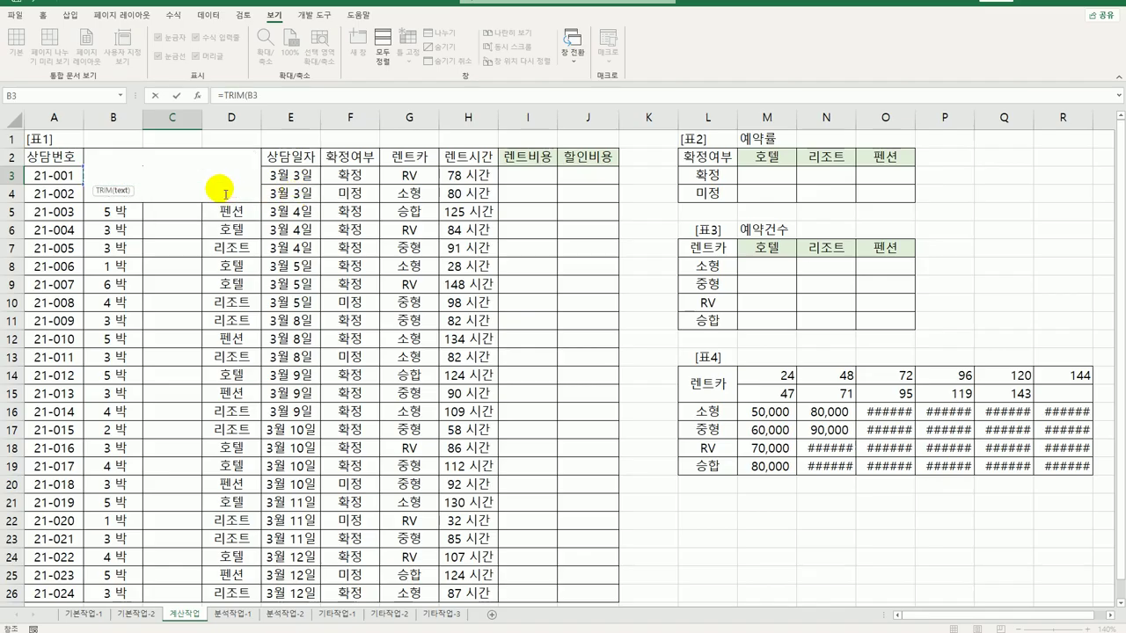
type(")")
key("Return")
Change C3's formula to =LEFT(TRIM(B3),1) so it returns only the first character of the trimmed text
left_click(193, 178)
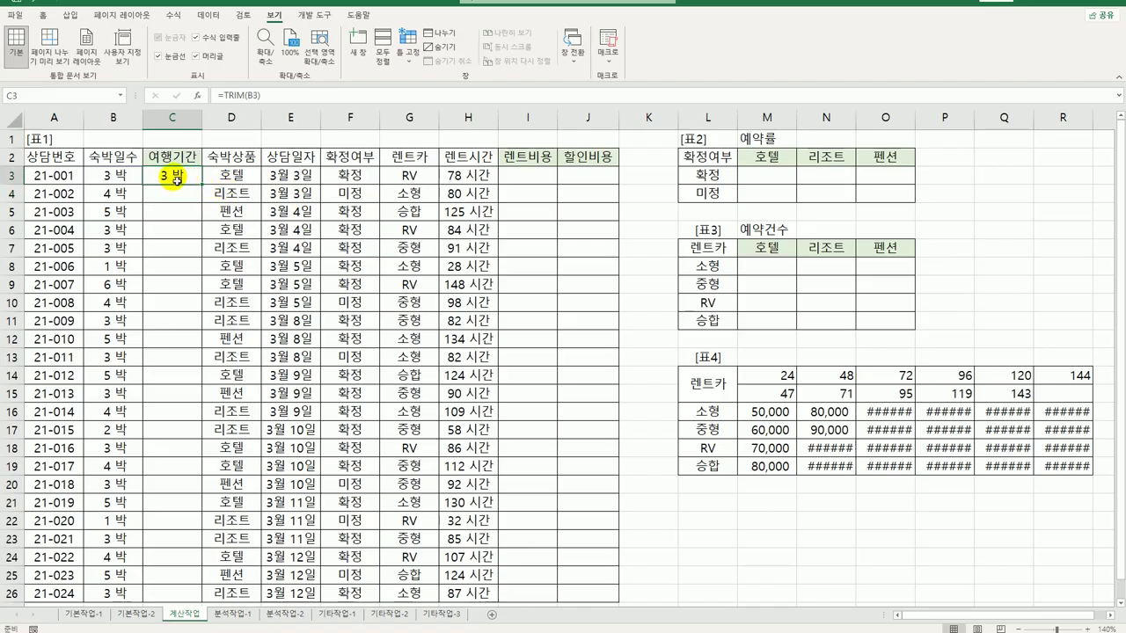
double_click(166, 176)
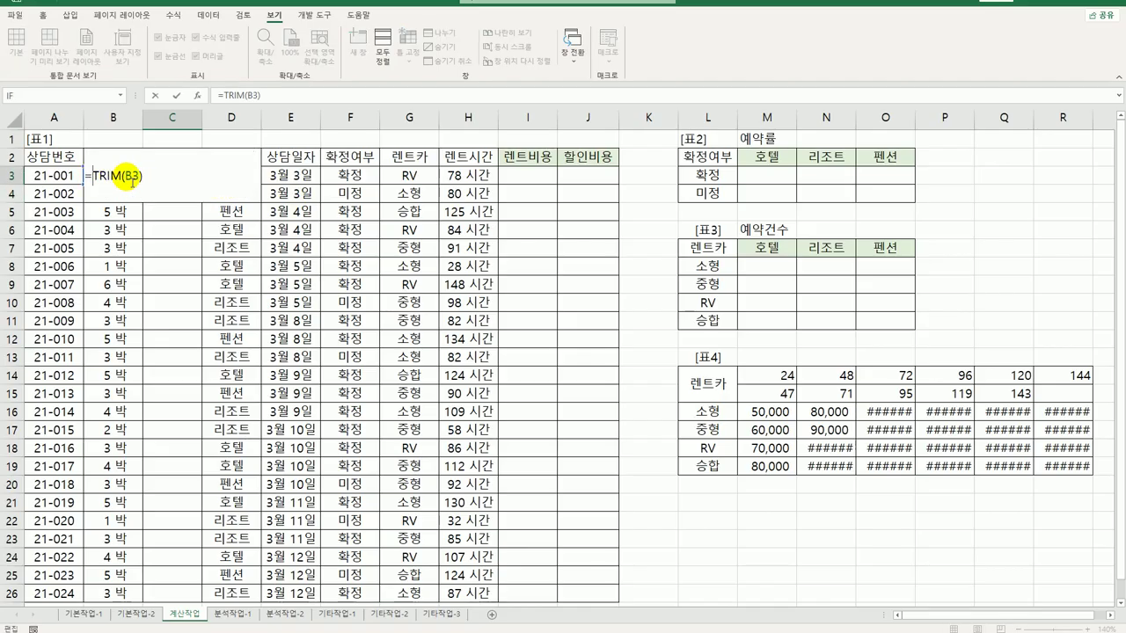
type("left(")
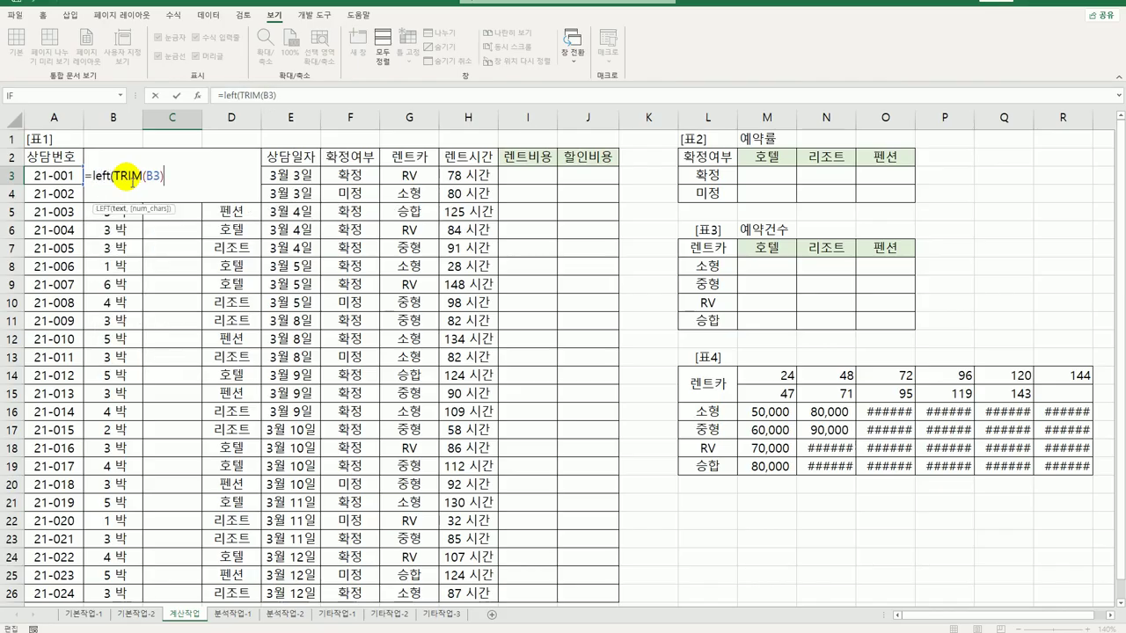
type(",1")
key("Return")
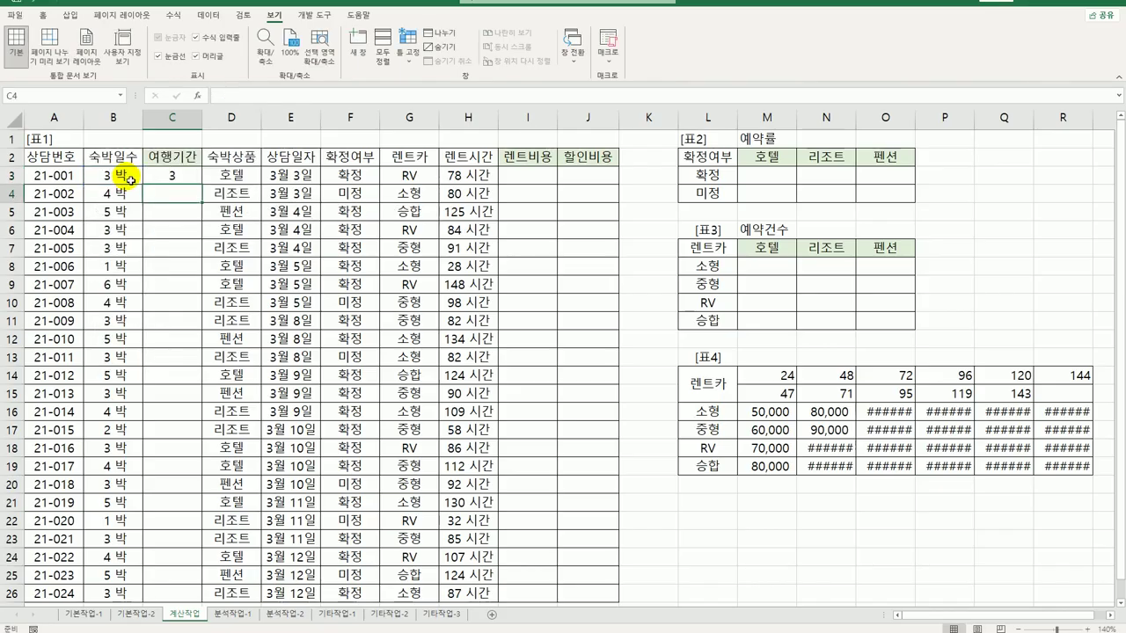
Nest C3's LEFT expression in CONCAT and add "박" as the second text argument
left_click(171, 180)
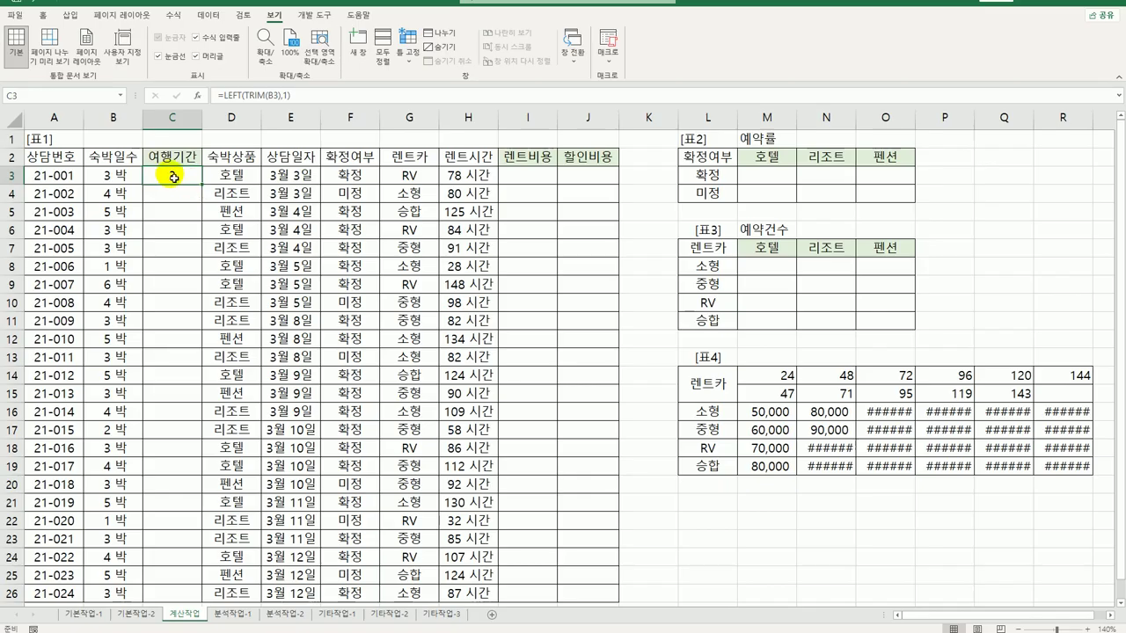
double_click(163, 176)
left_click(92, 176)
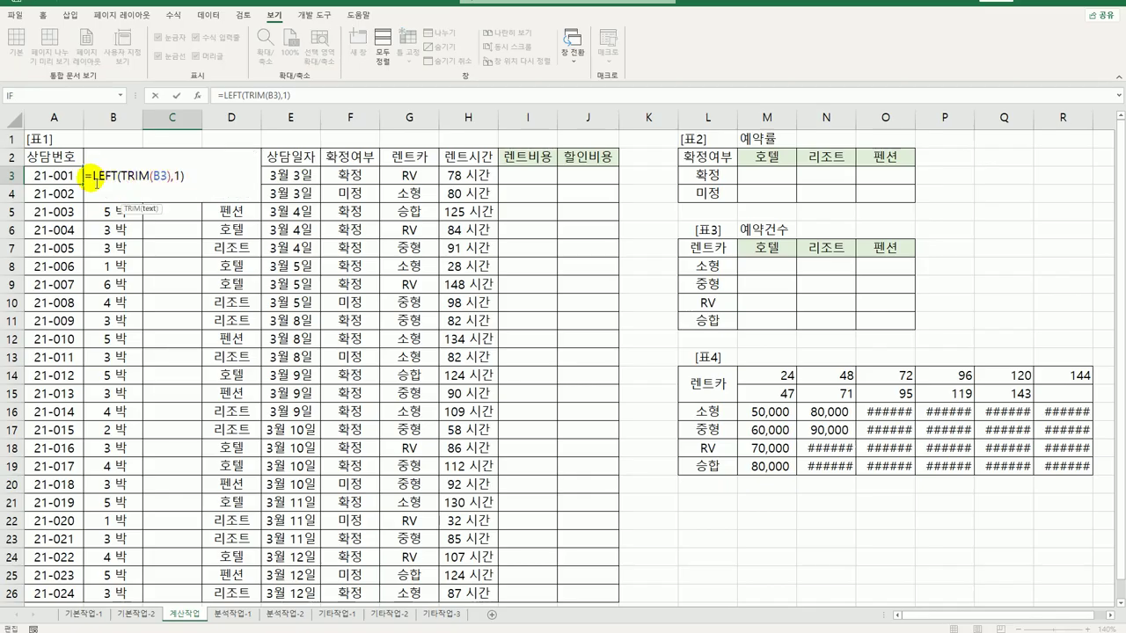
type("con")
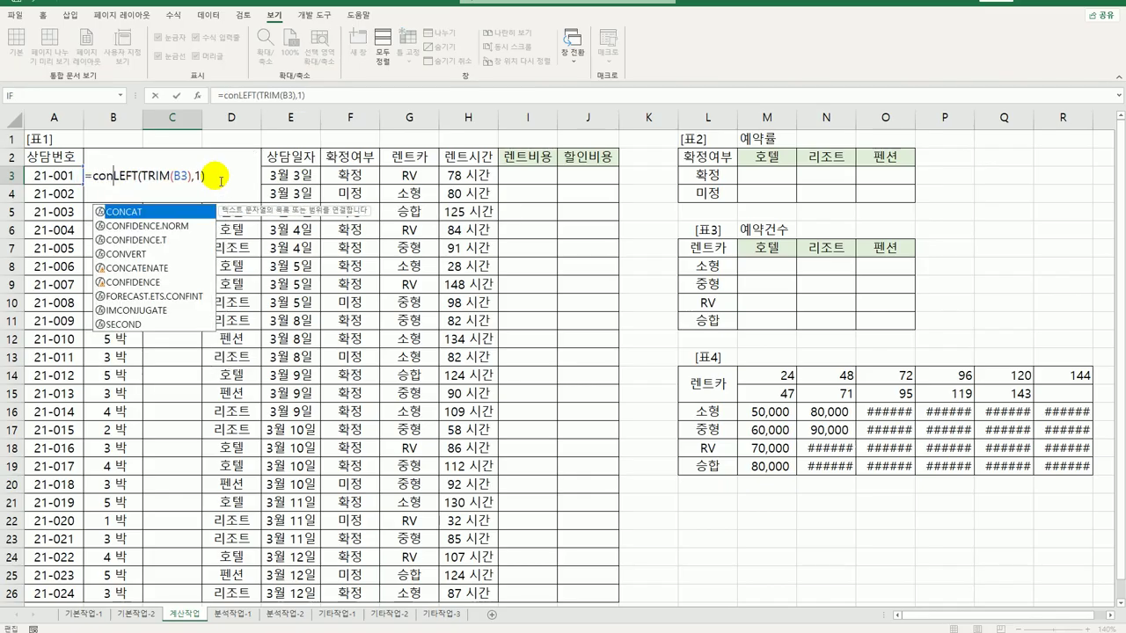
key("Tab")
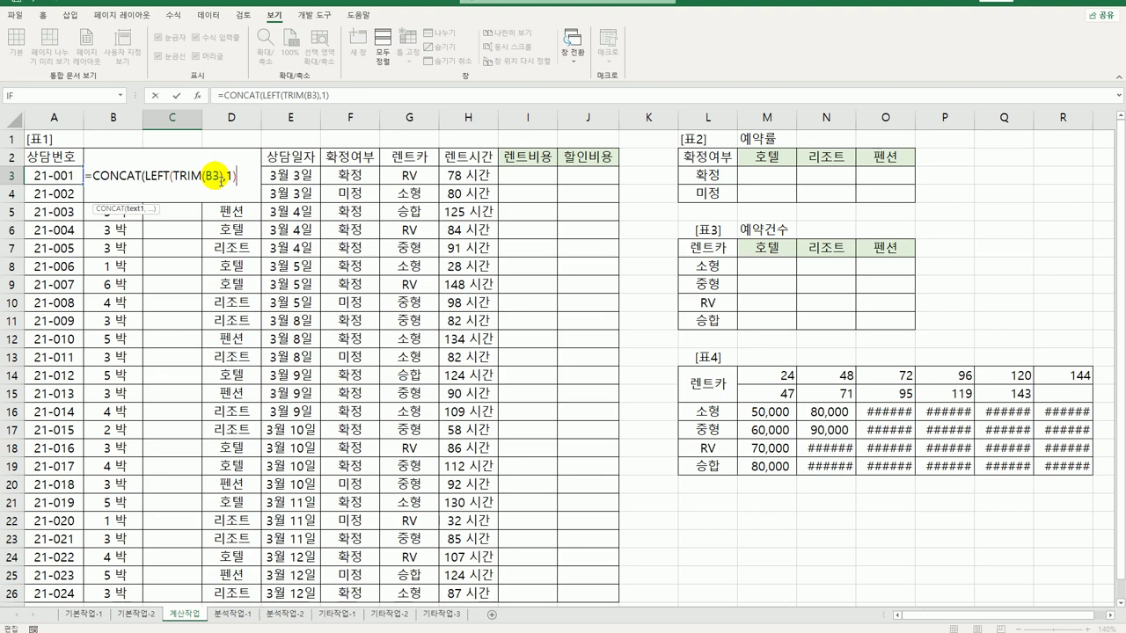
type(",")
type("\"바")
type("\",")
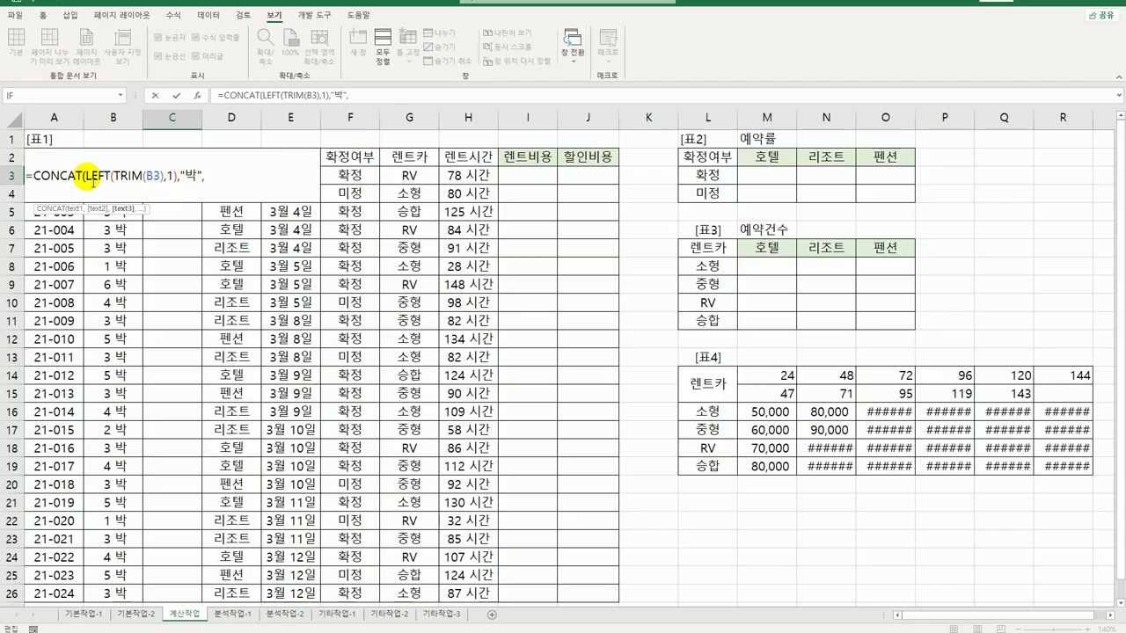
Complete C3's CONCAT formula with LEFT(TRIM(B3),1)+1 and "일" as the last arguments, and fill it down the 여행기간 column
left_click(106, 182)
left_click_drag(106, 181, 182, 181)
key("ctrl+c")
left_click(220, 181)
key("ctrl+v")
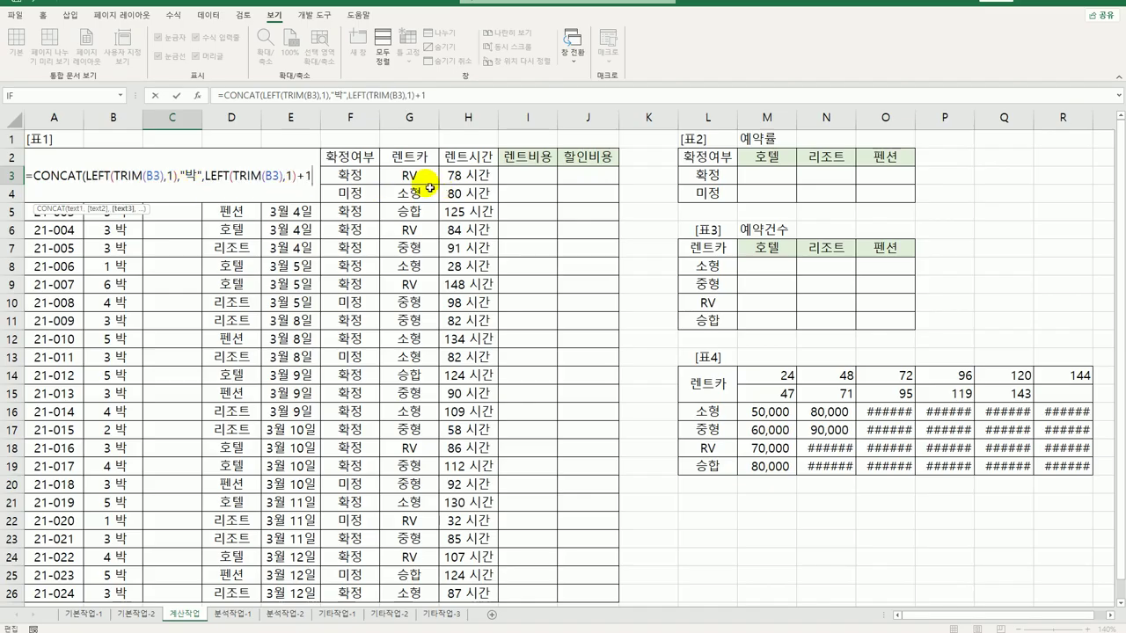
type("+1,\"이")
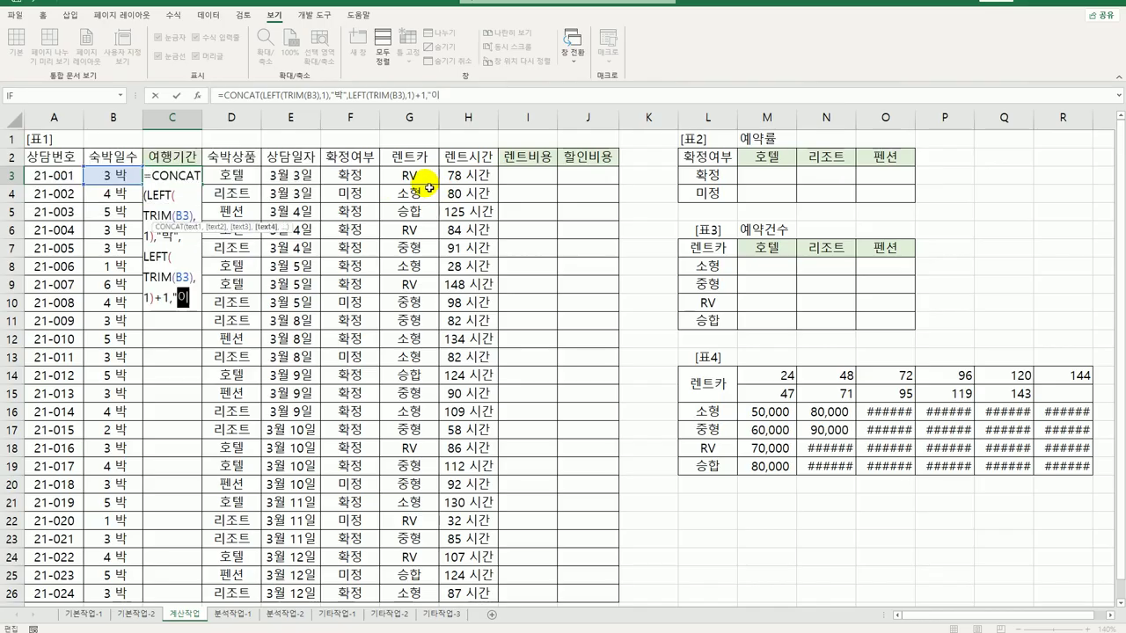
type("\"")
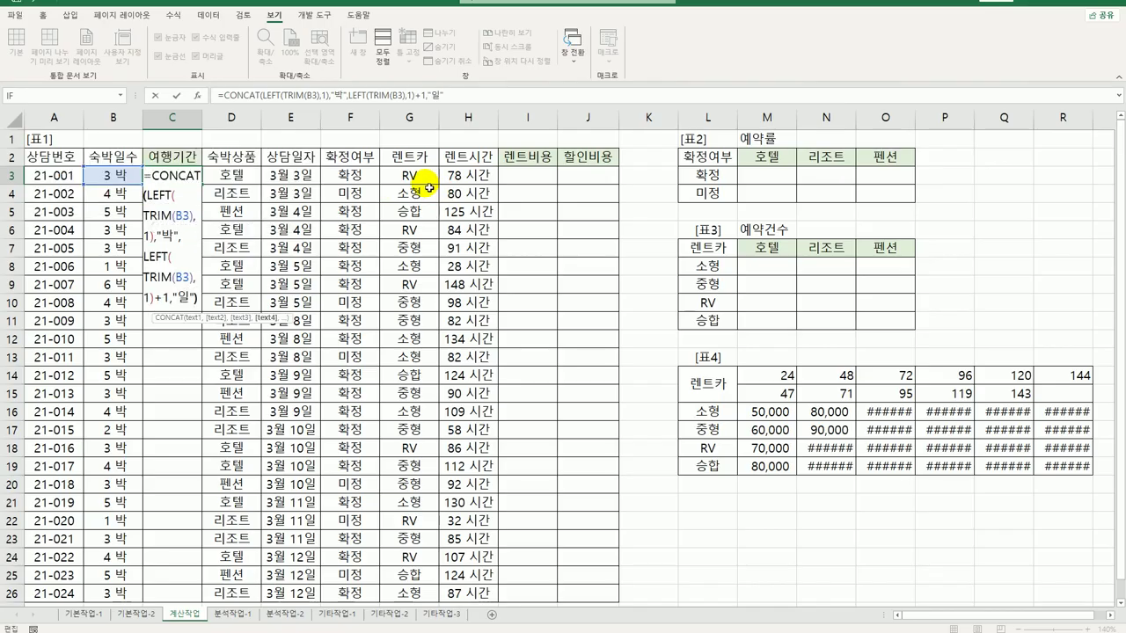
key("Return")
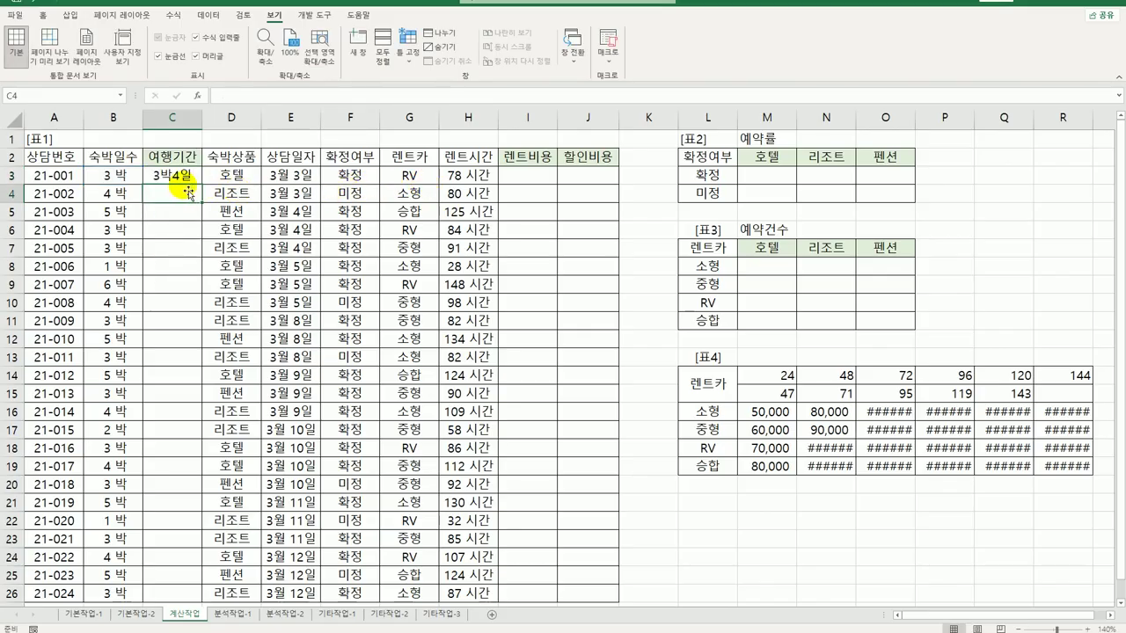
left_click(172, 173)
double_click(202, 184)
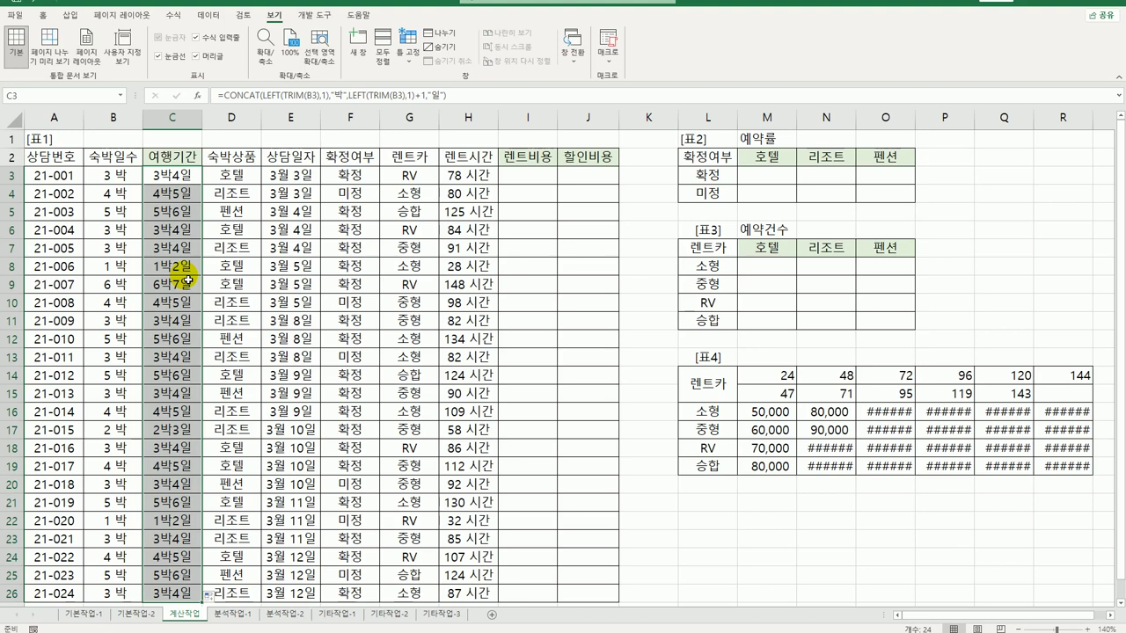
Autofit the widths of columns N to R so the rates in 표4 show in full
left_click(527, 179)
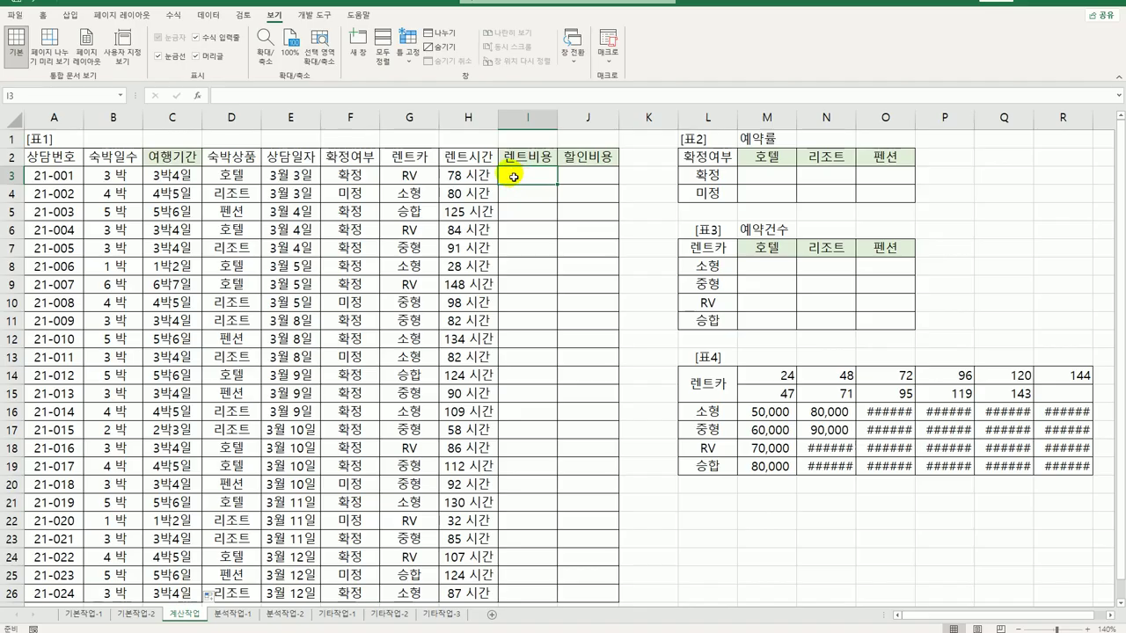
left_click(833, 117)
left_click_drag(833, 117, 1095, 122)
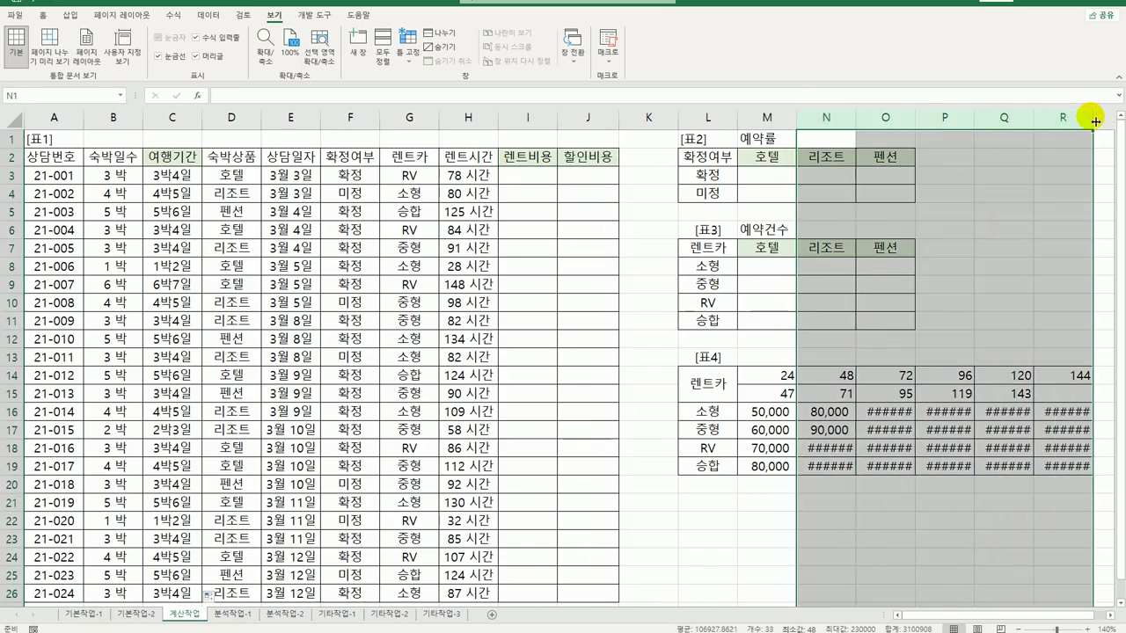
double_click(1095, 122)
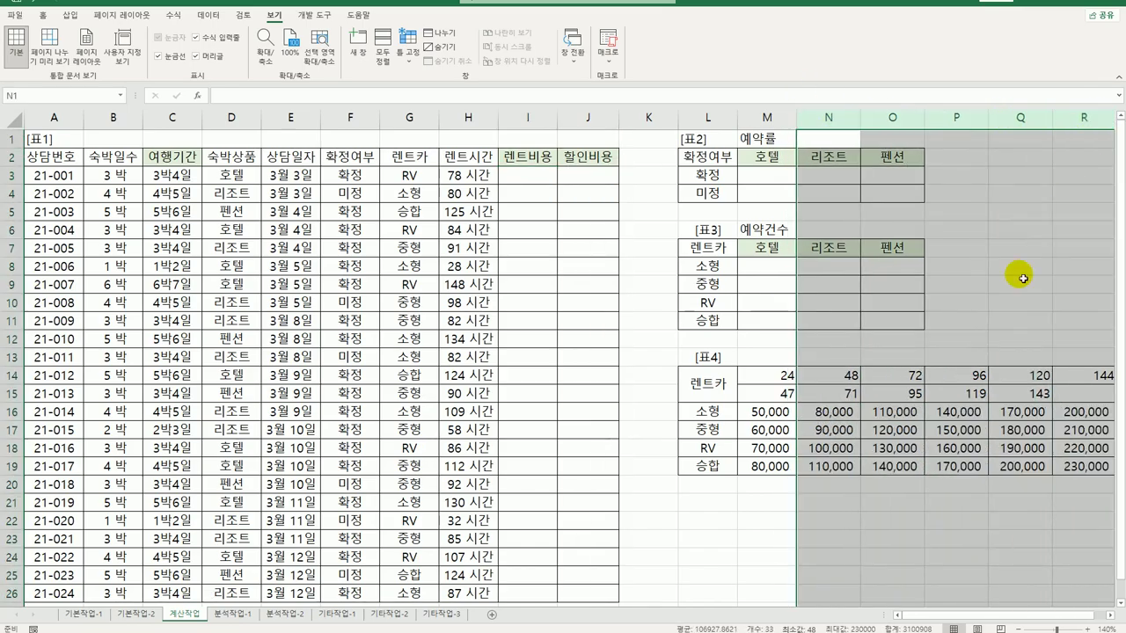
Examine the layout of 표4: the car types in L16:L19, the rental hours in row 14 and the rates per car type
left_click(818, 415)
left_click(780, 415)
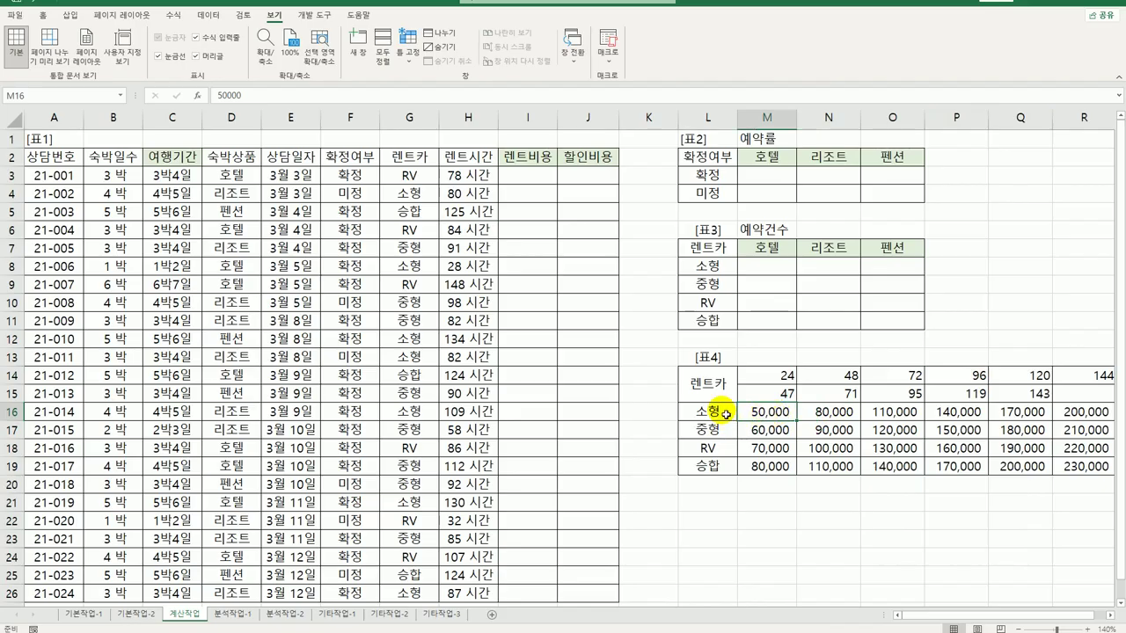
left_click_drag(723, 414, 720, 465)
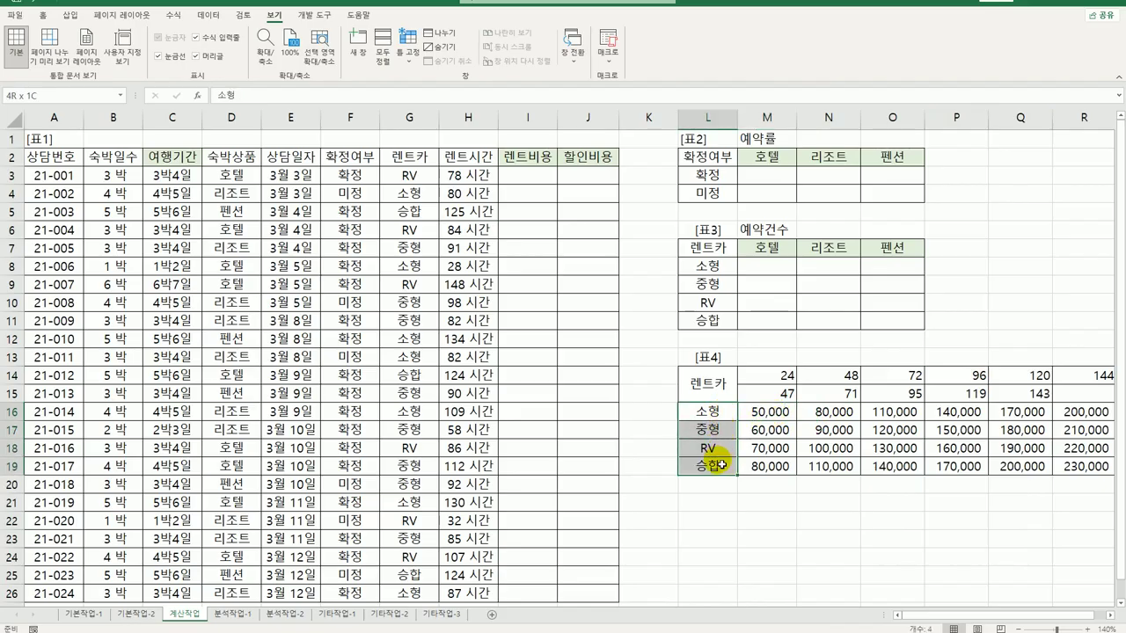
left_click_drag(719, 465, 720, 466)
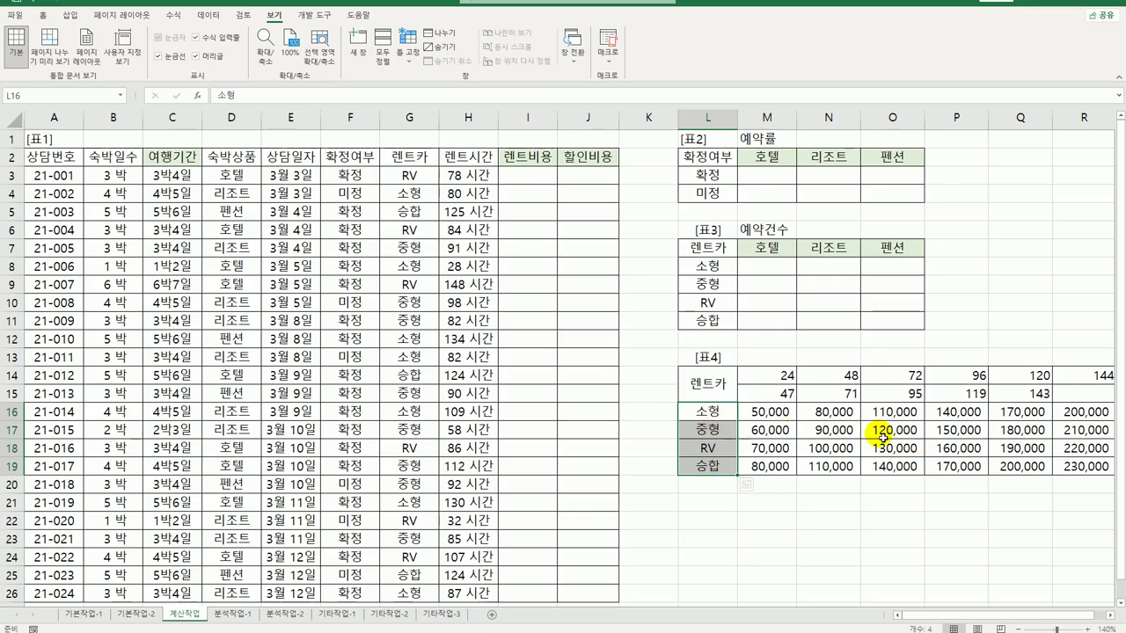
left_click_drag(780, 376, 1091, 376)
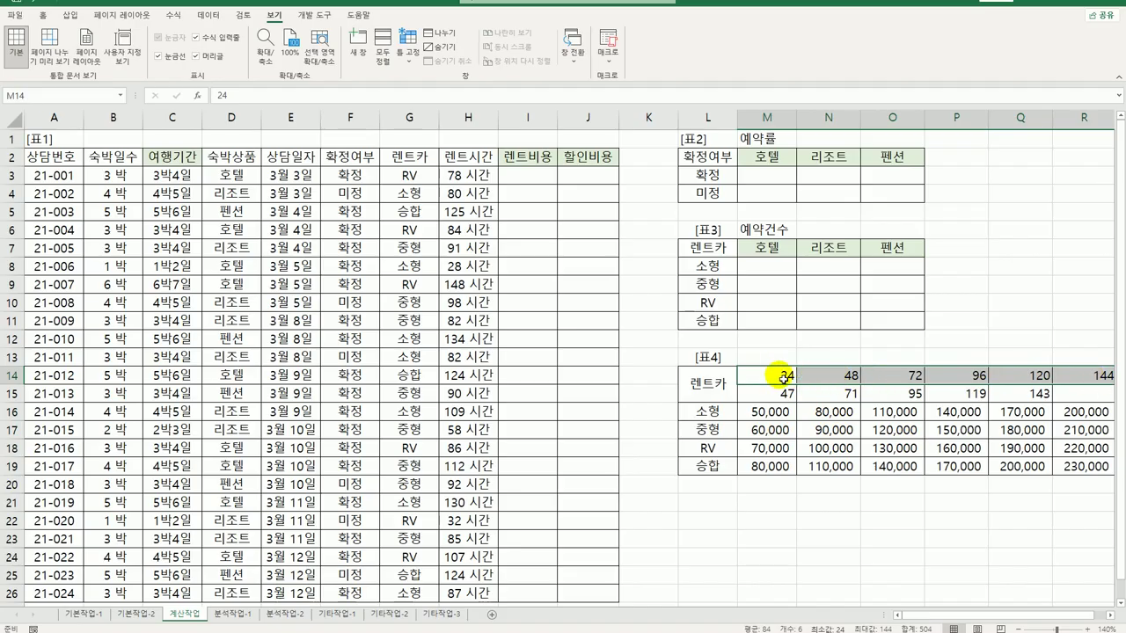
left_click(781, 376)
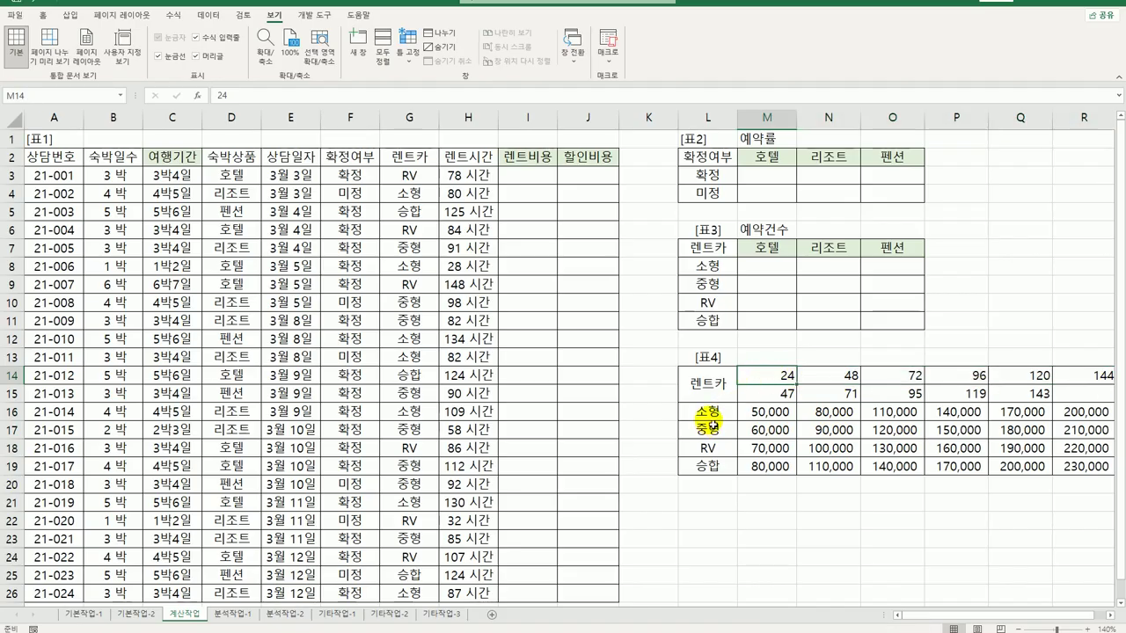
left_click(718, 418)
left_click_drag(718, 418, 1030, 413)
left_click_drag(722, 427, 1005, 445)
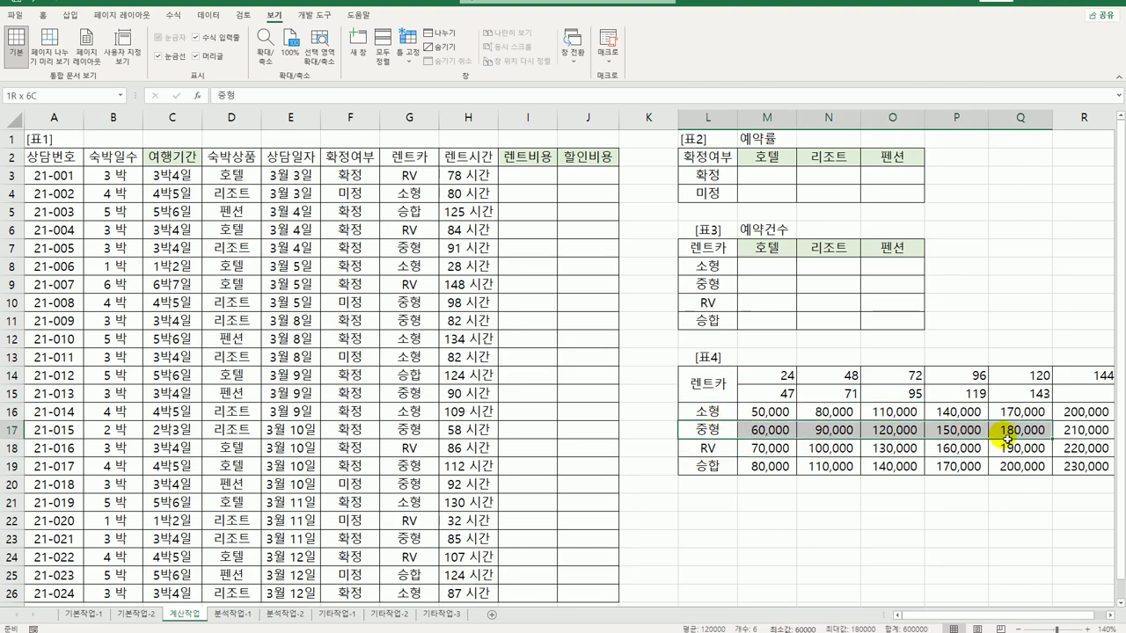
Start a MATCH formula in I3 with G3 as the lookup value and the absolute range $L$16:$L$19 as the lookup array
left_click(539, 180)
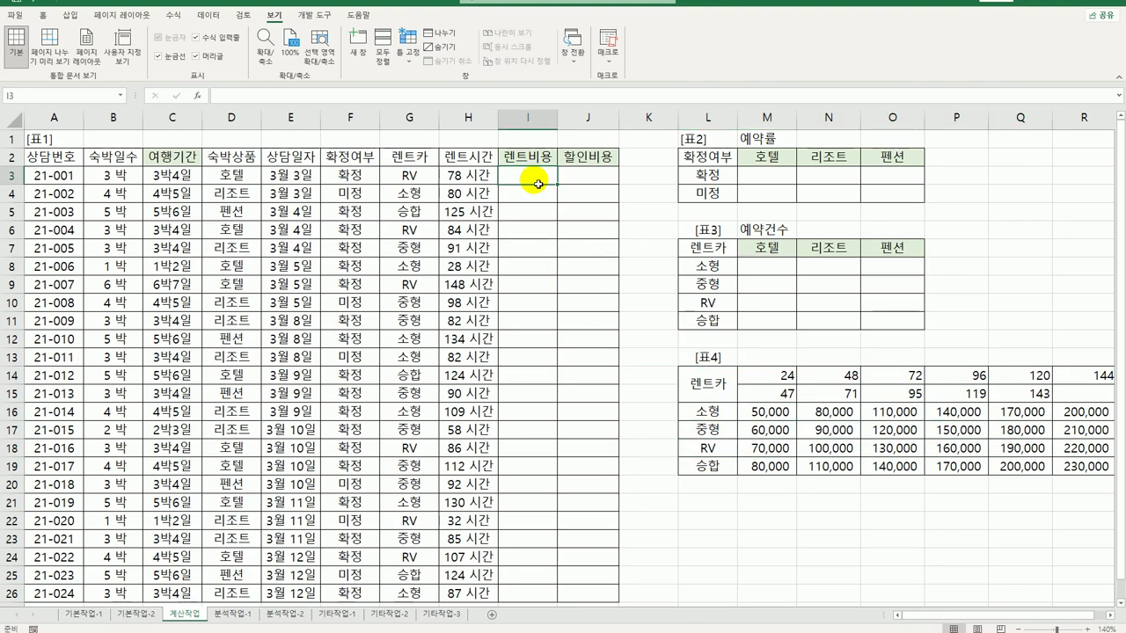
type("=ㅡ")
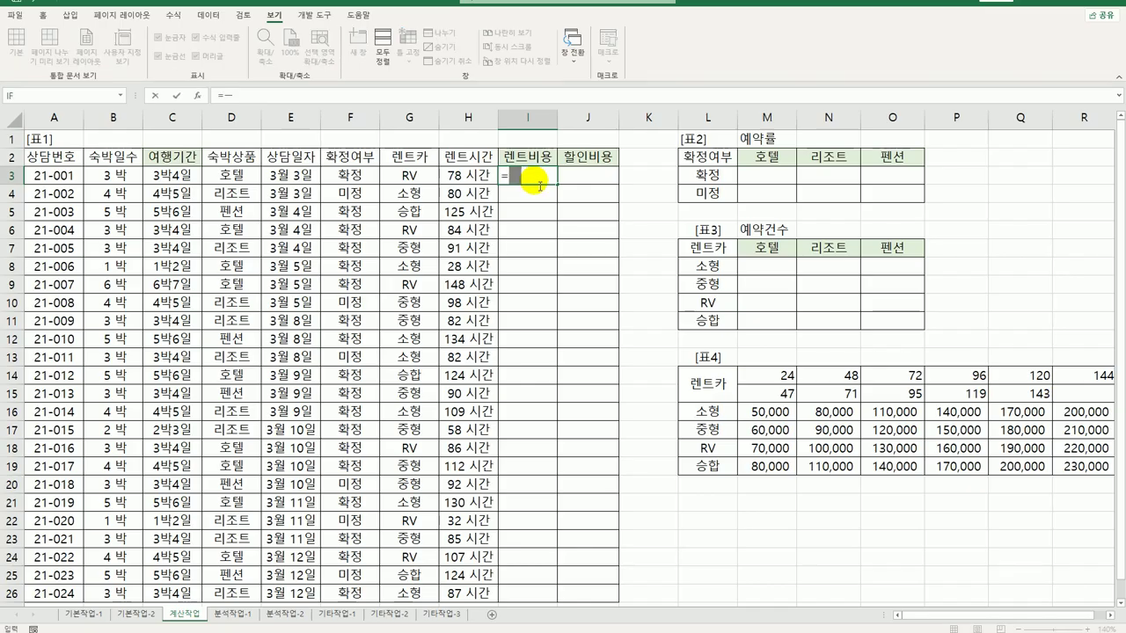
type("m")
key("Tab")
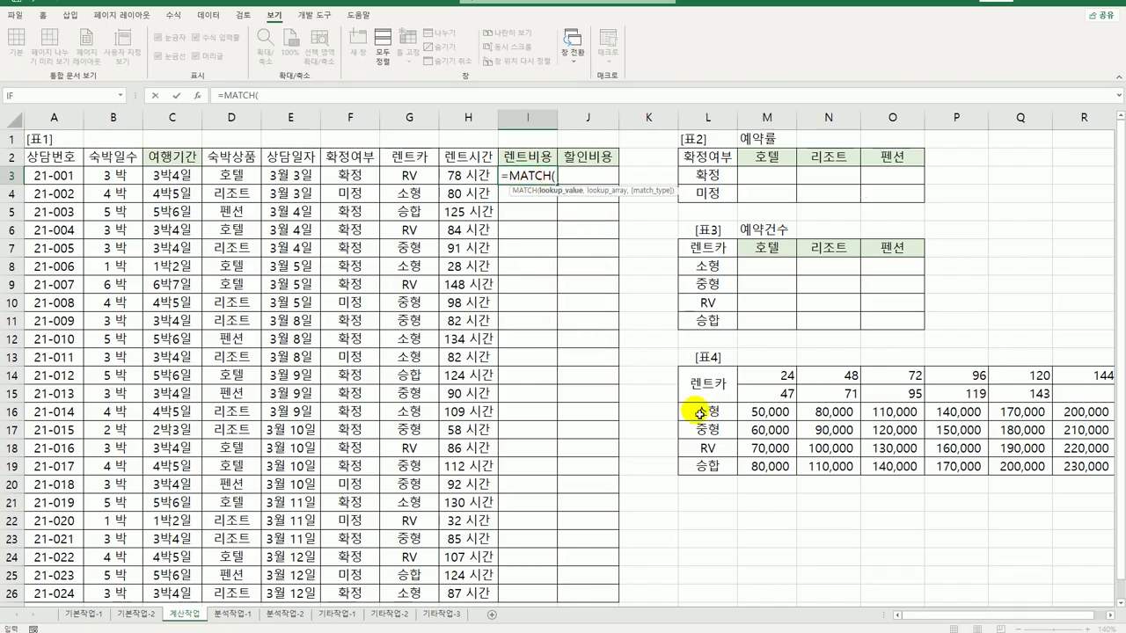
left_click(407, 173)
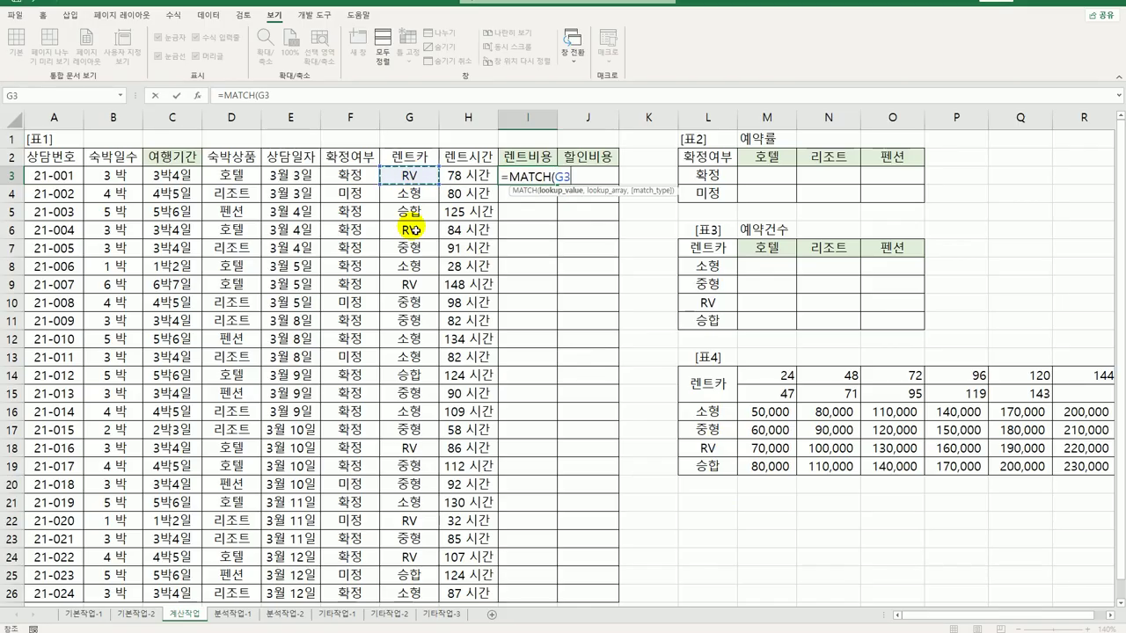
type(",")
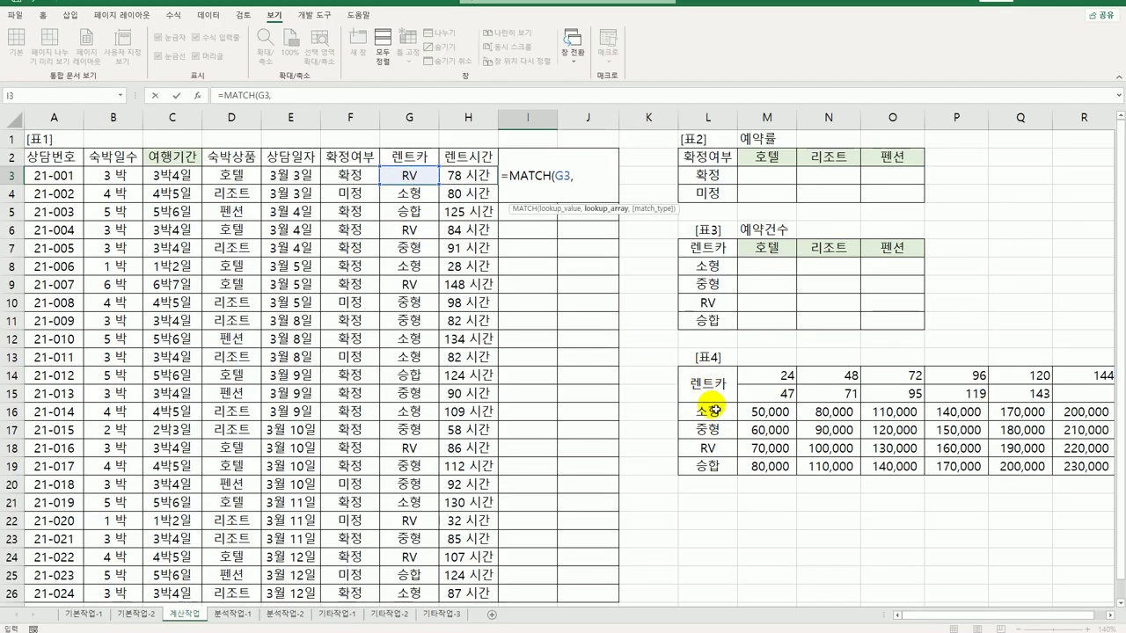
left_click_drag(711, 410, 714, 466)
key("F4")
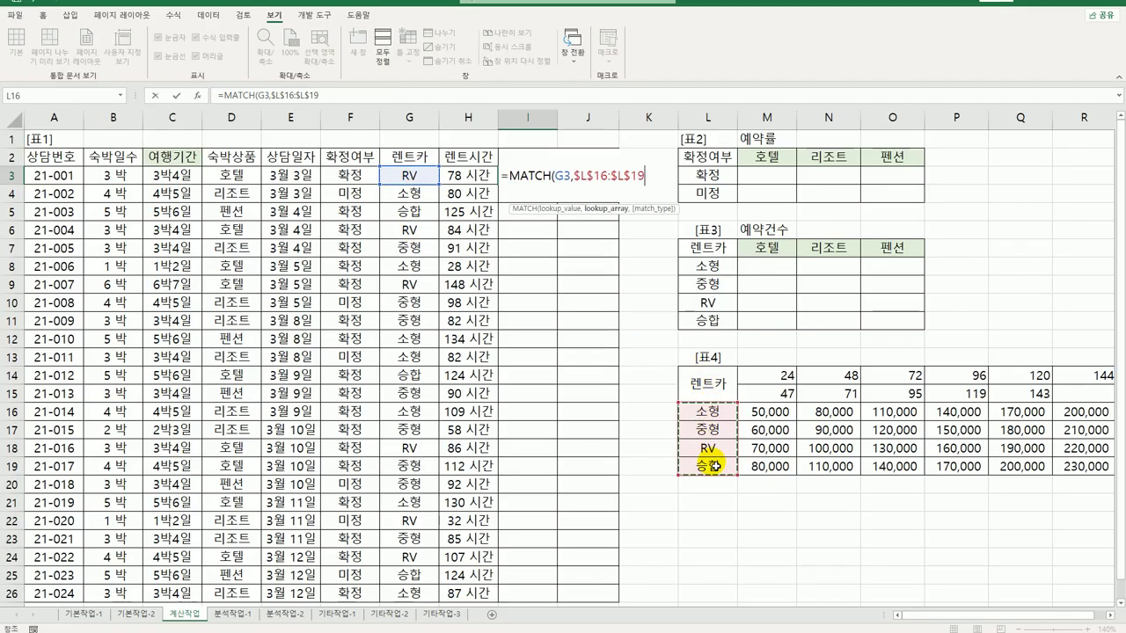
Finish I3's MATCH formula with exact match type 0 and fill it down the 렌트비용 column
type(",")
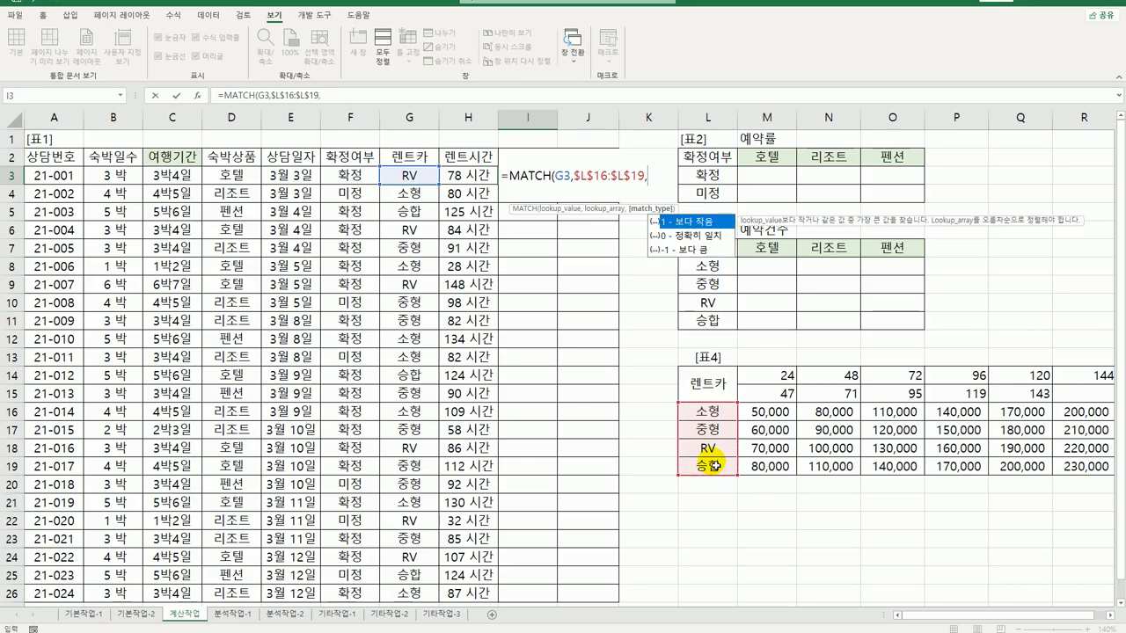
type("0)")
key("Return")
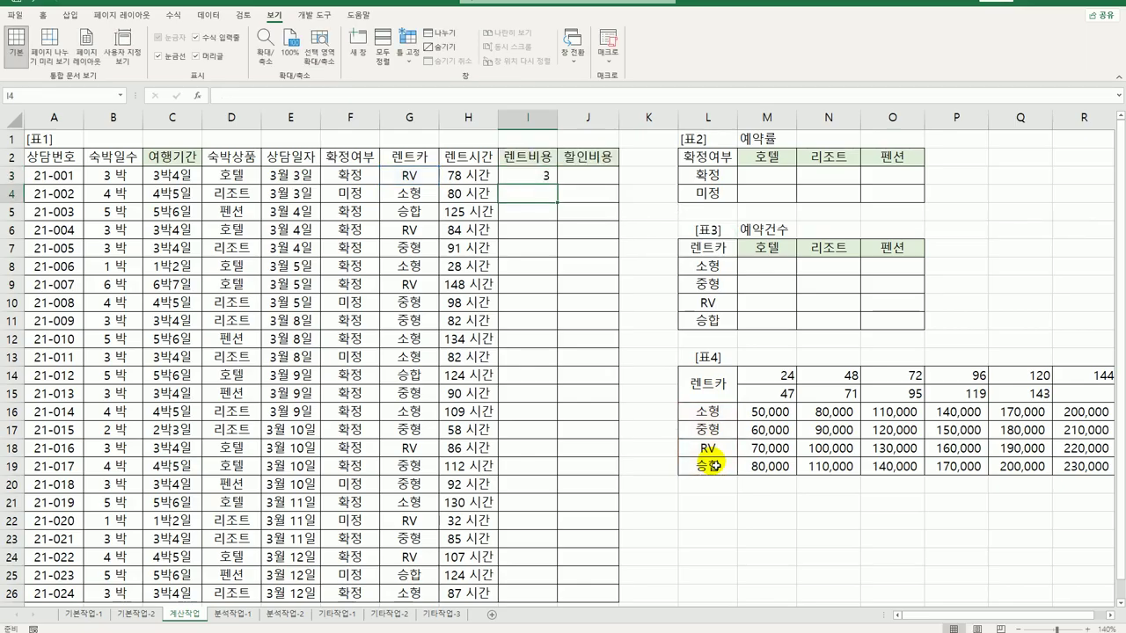
left_click(545, 176)
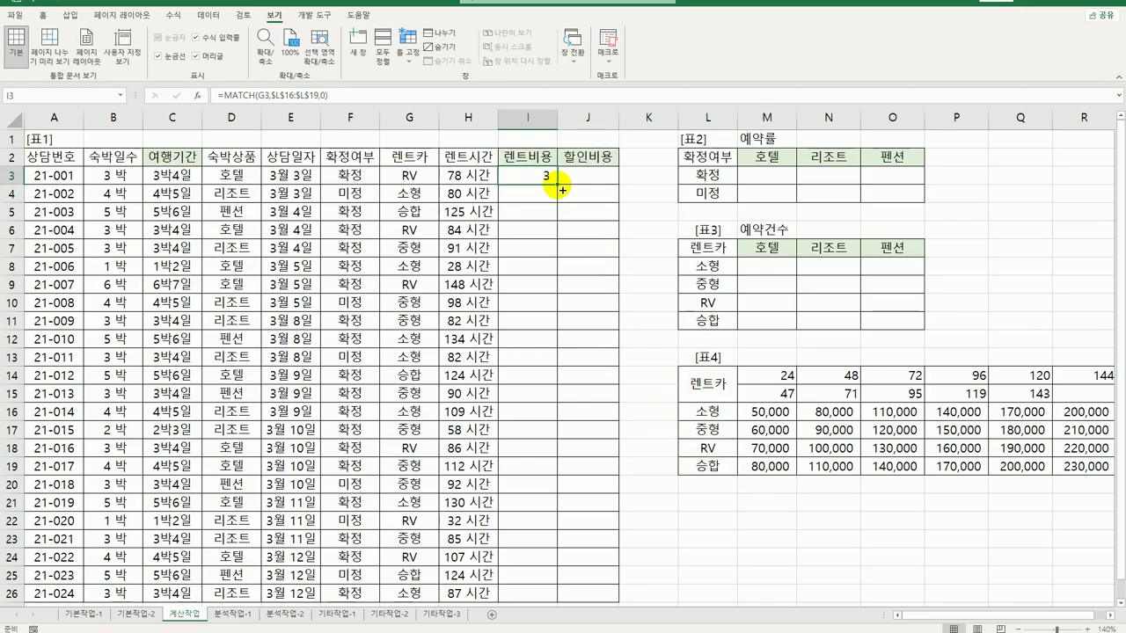
double_click(559, 184)
Compare the MATCH positions with the car types in 표4 and the row offset from the hours in row 14
left_click_drag(709, 412, 711, 466)
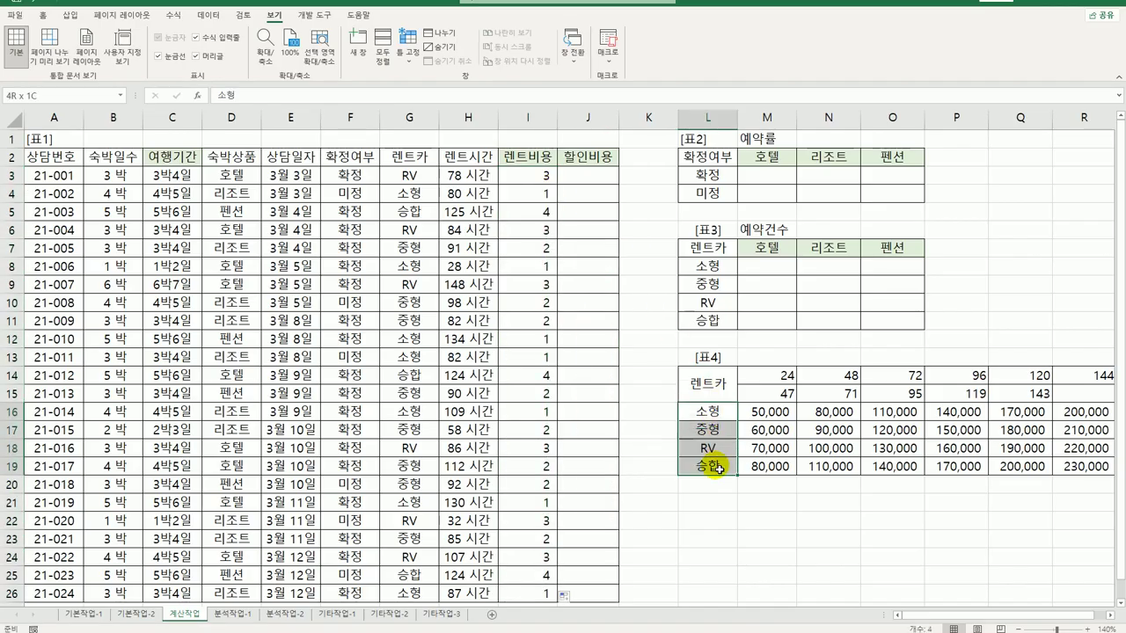
left_click(713, 429)
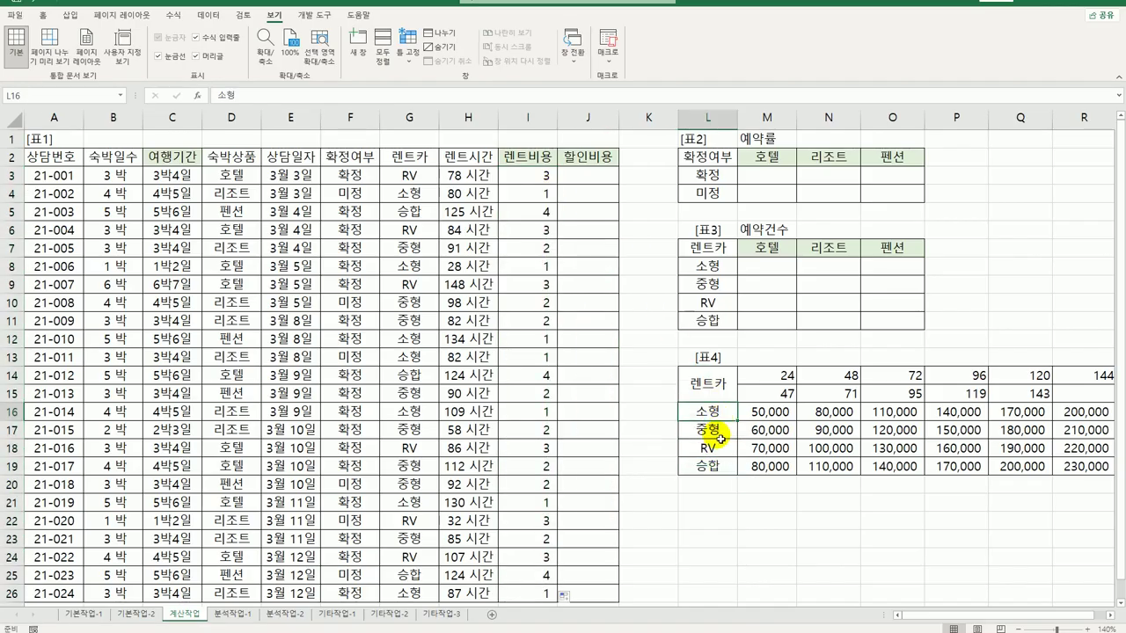
left_click(711, 448)
left_click(717, 474)
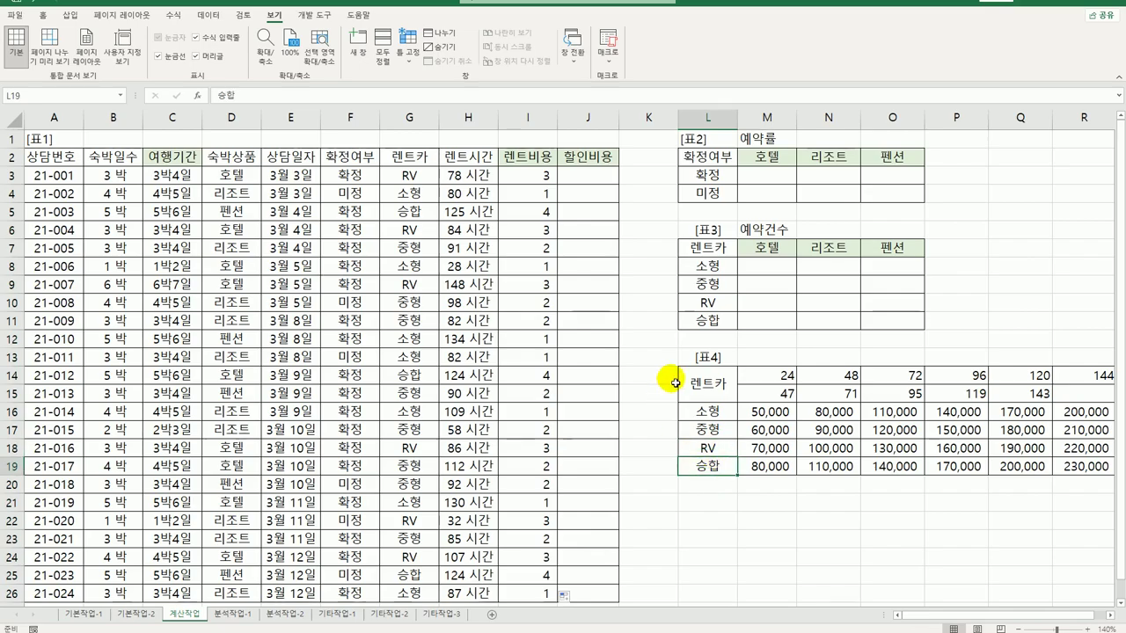
left_click_drag(761, 375, 1059, 375)
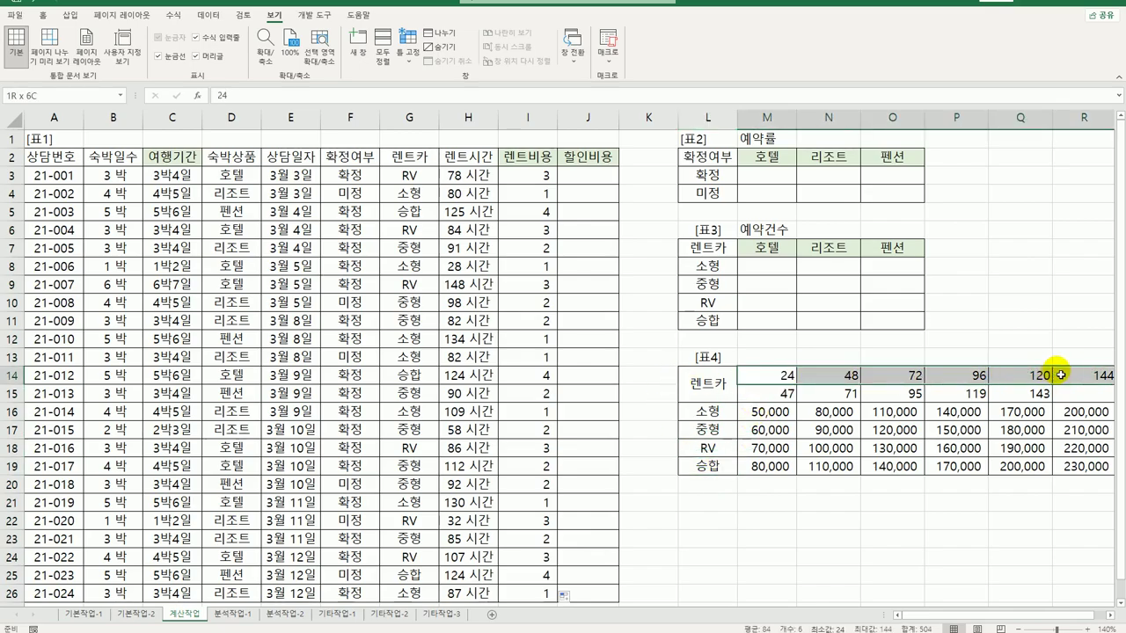
left_click_drag(731, 412, 1060, 420)
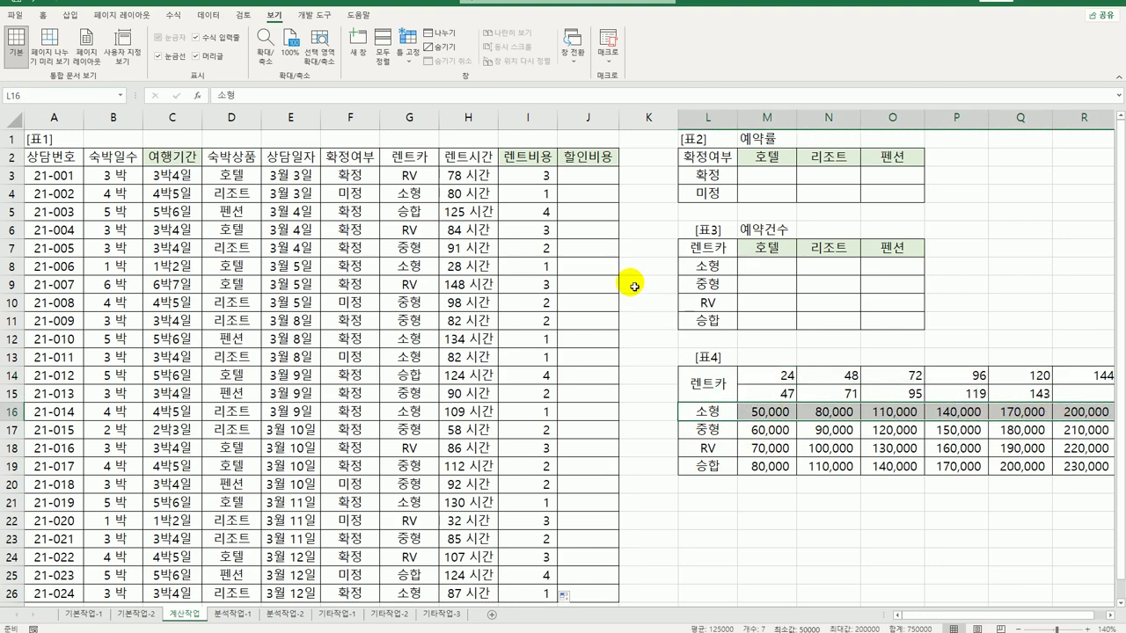
Add +2 to the end of I3's MATCH formula and fill it down the 렌트비용 column again
double_click(535, 176)
left_click(657, 177)
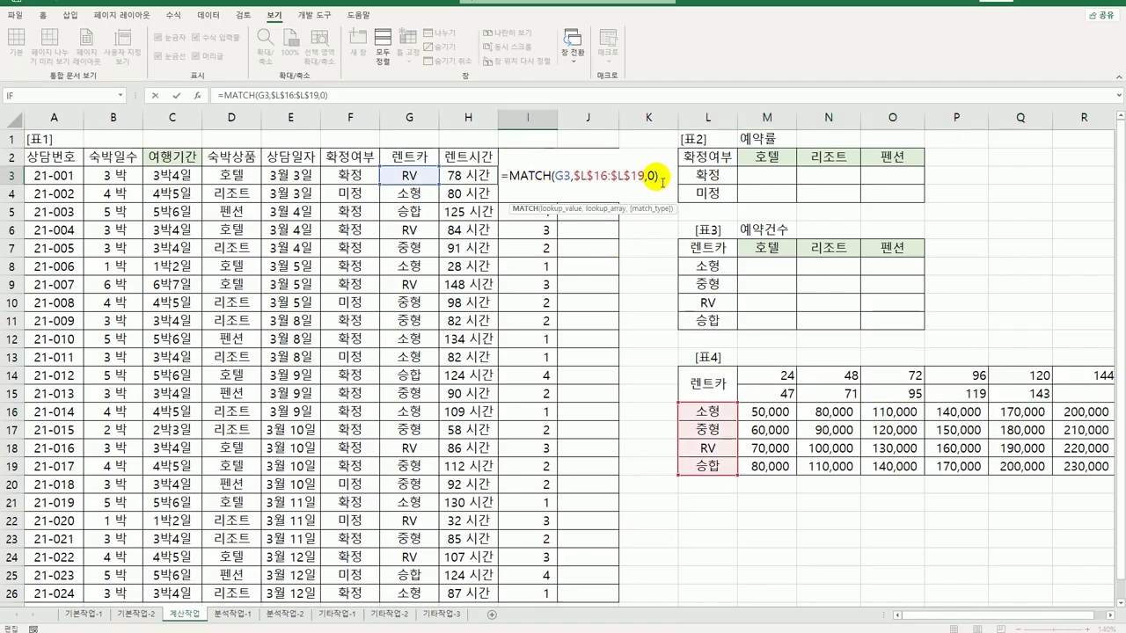
type("+2")
key("Return")
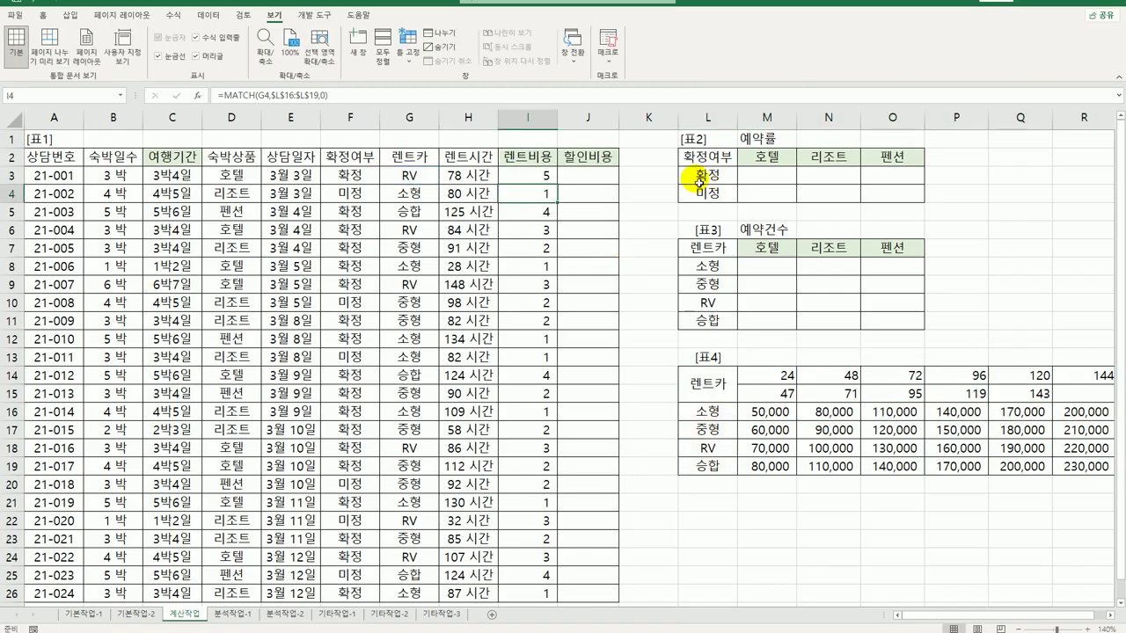
left_click(546, 177)
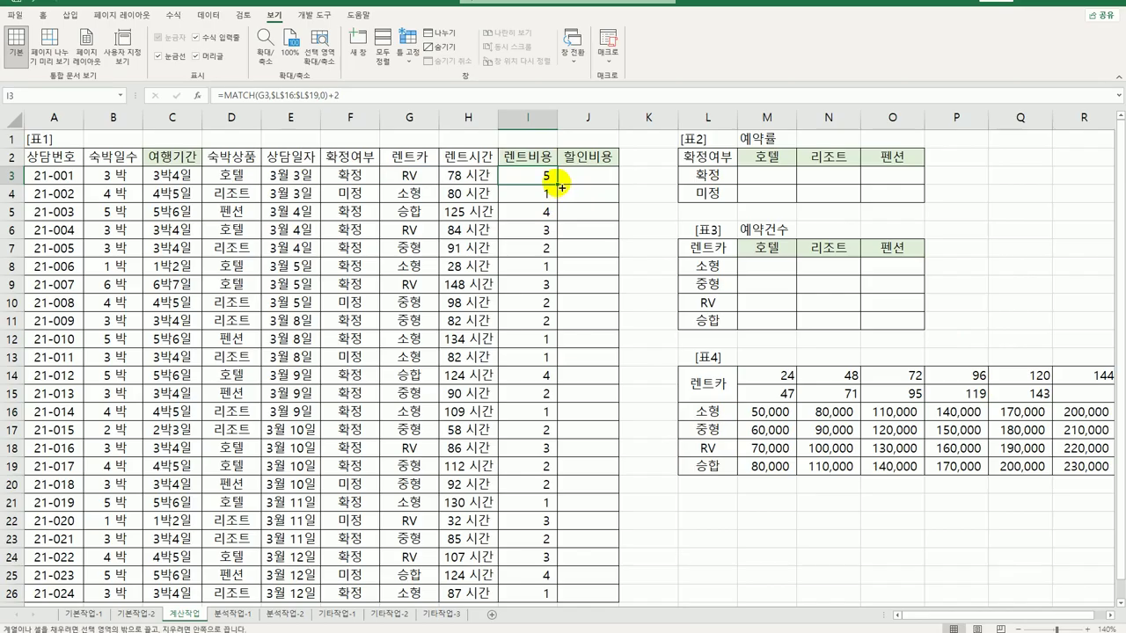
double_click(546, 179)
left_click(529, 181)
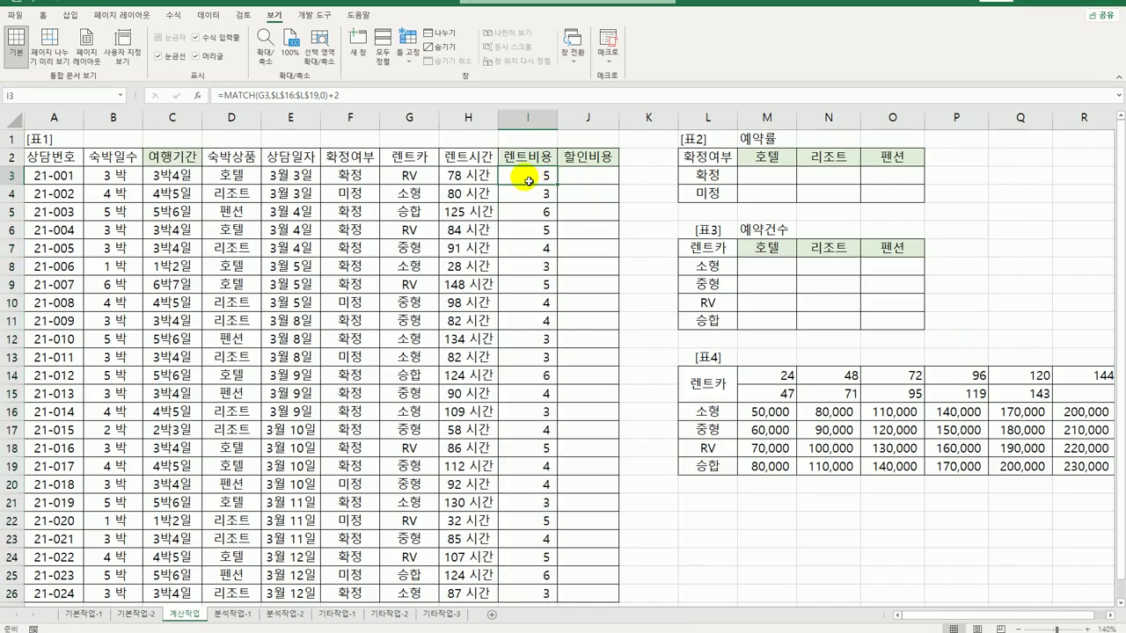
Wrap the MATCH expression in I3 with an HLOOKUP function that uses H3 as the lookup value
double_click(529, 181)
left_click(510, 176)
type("h")
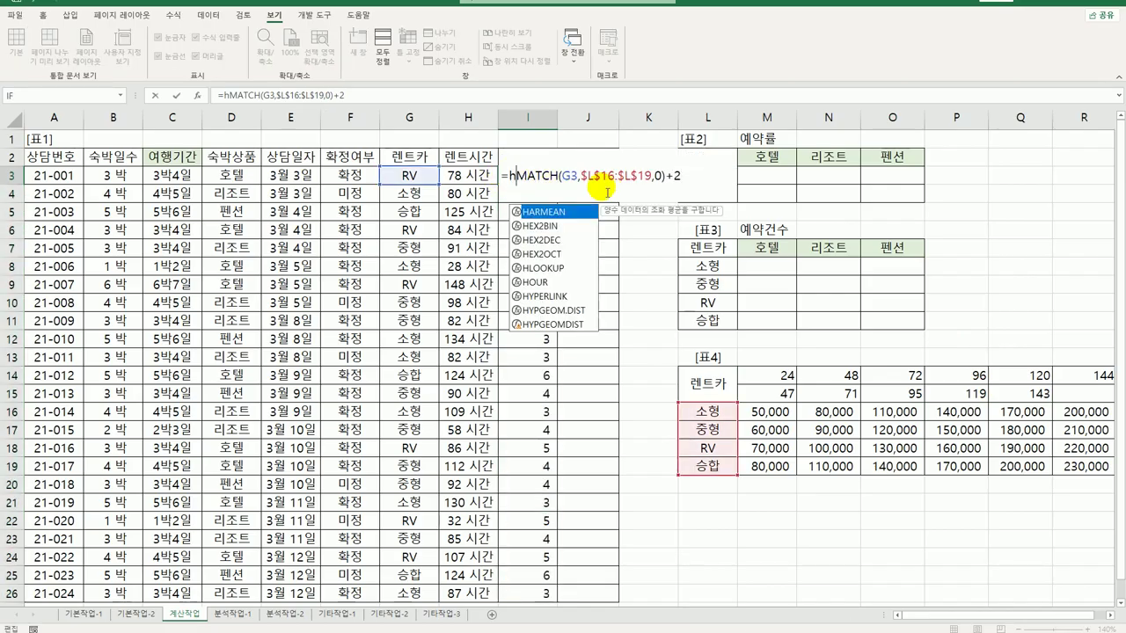
type("l")
key("Tab")
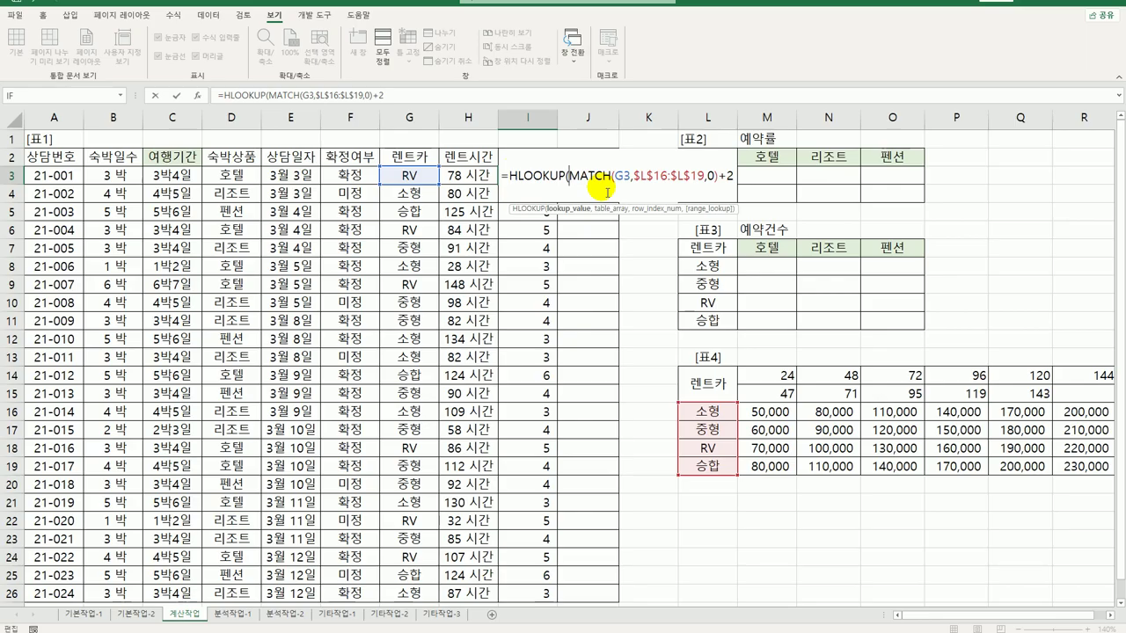
left_click(469, 176)
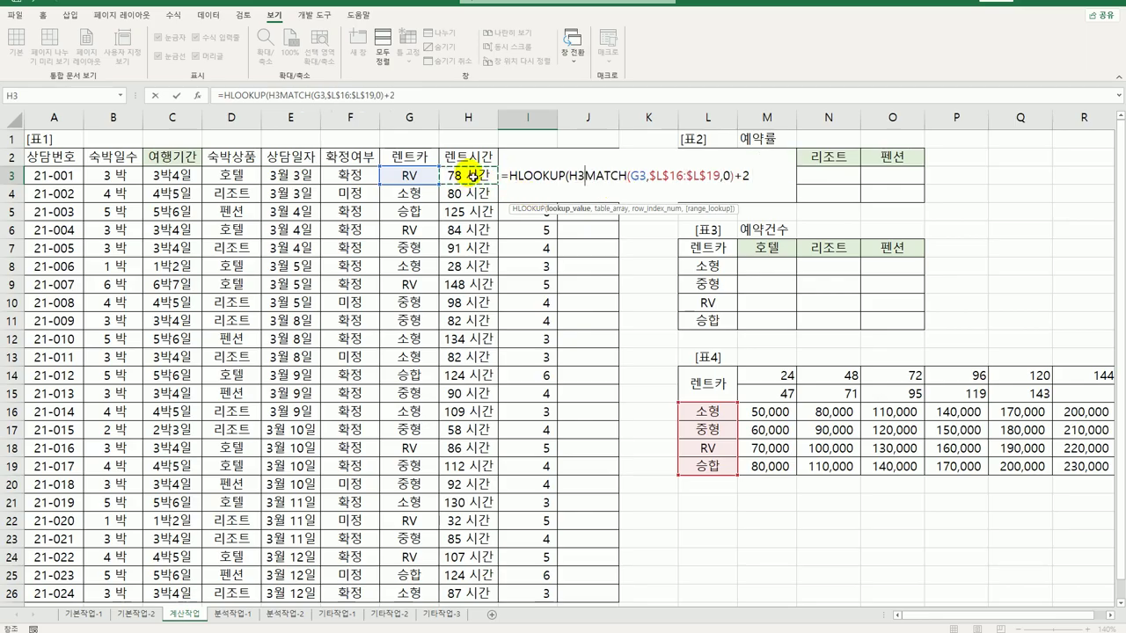
Set the absolute range $M$14:$R$19 as the HLOOKUP table array, keeping the MATCH expression as the row index
type(",")
left_click_drag(770, 384, 1082, 466)
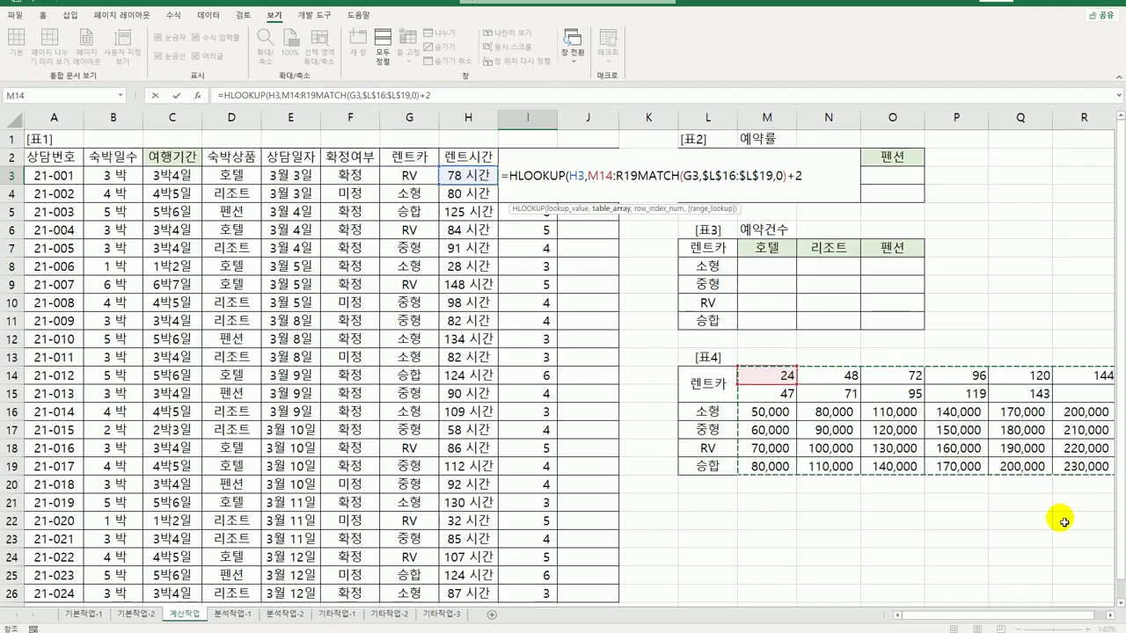
left_click(1110, 615)
key("F4")
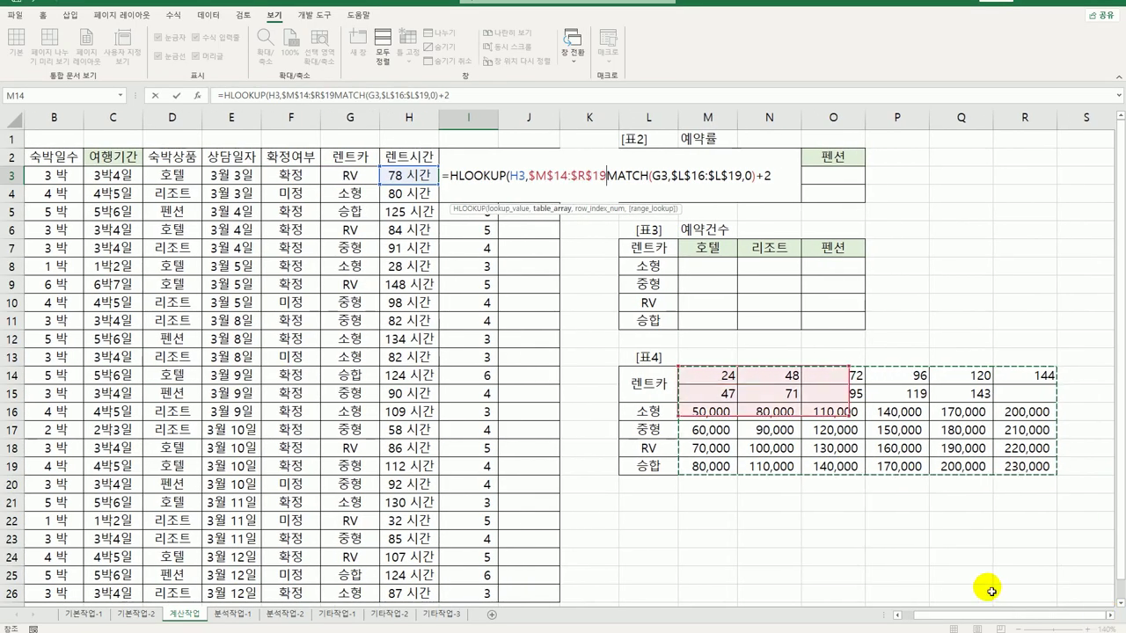
type(",")
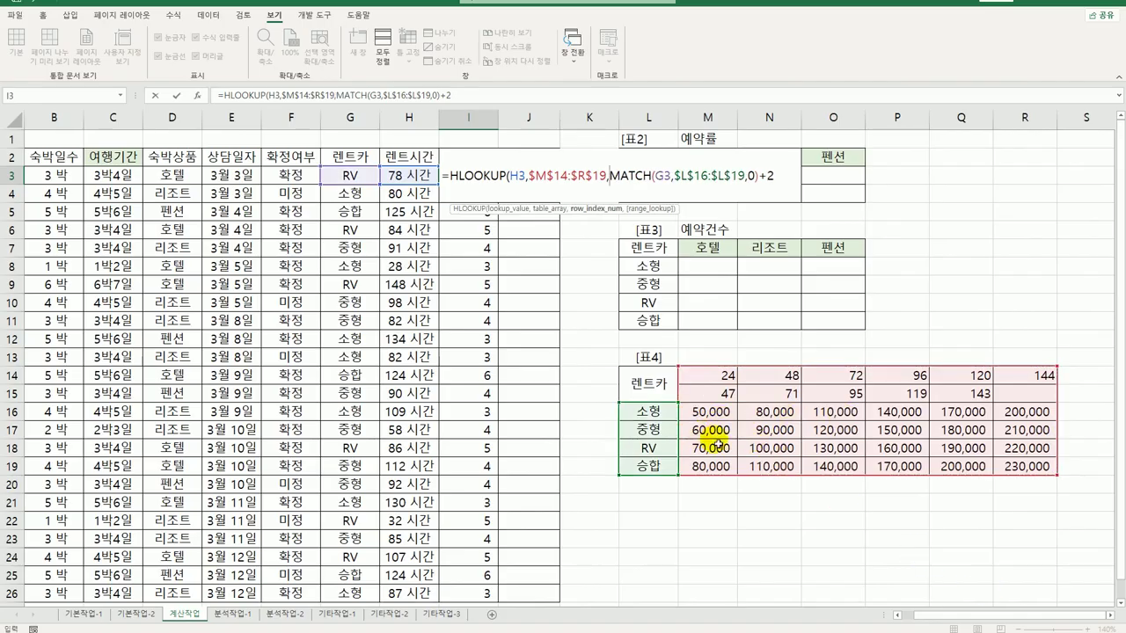
Close the HLOOKUP formula in I3 after +2 and fill it down the 렌트비용 column
left_click(778, 176)
type(")")
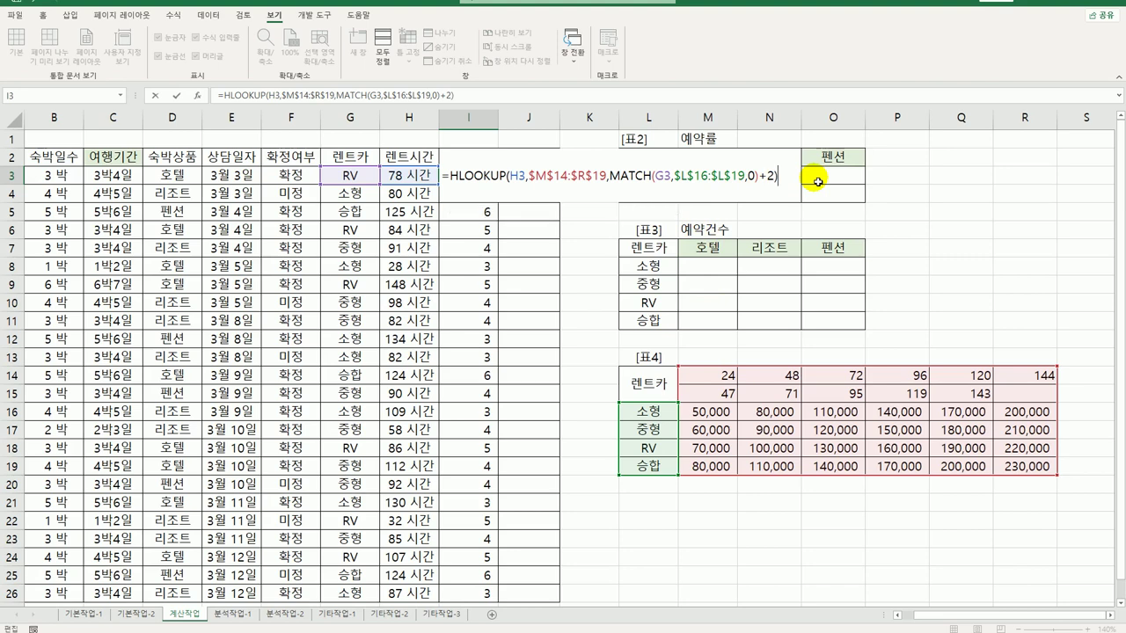
key("Return")
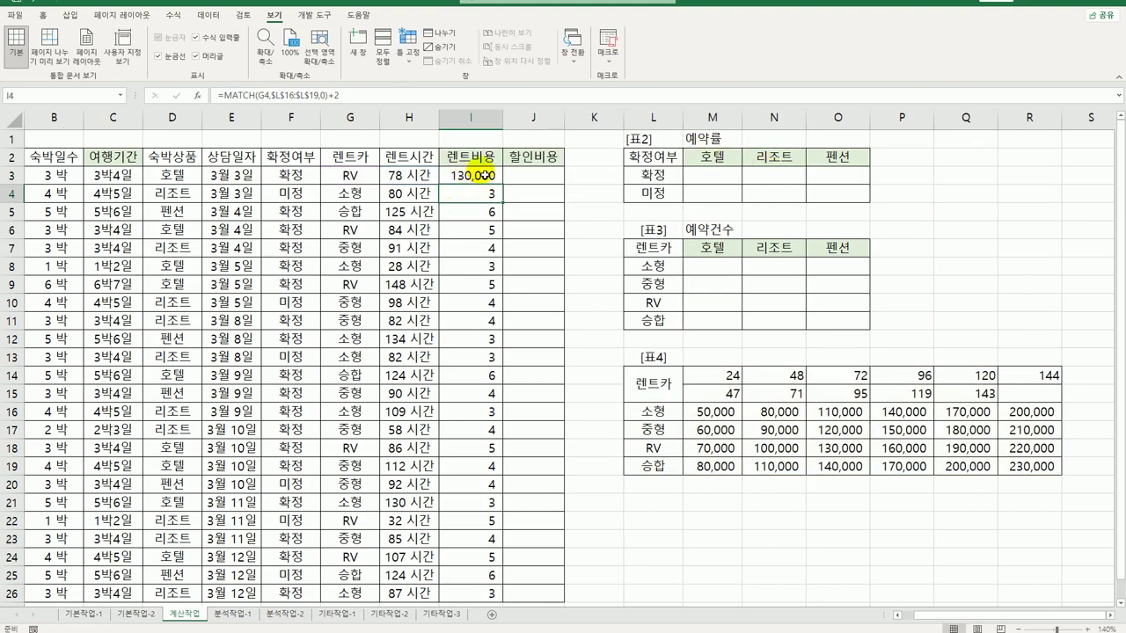
left_click(485, 175)
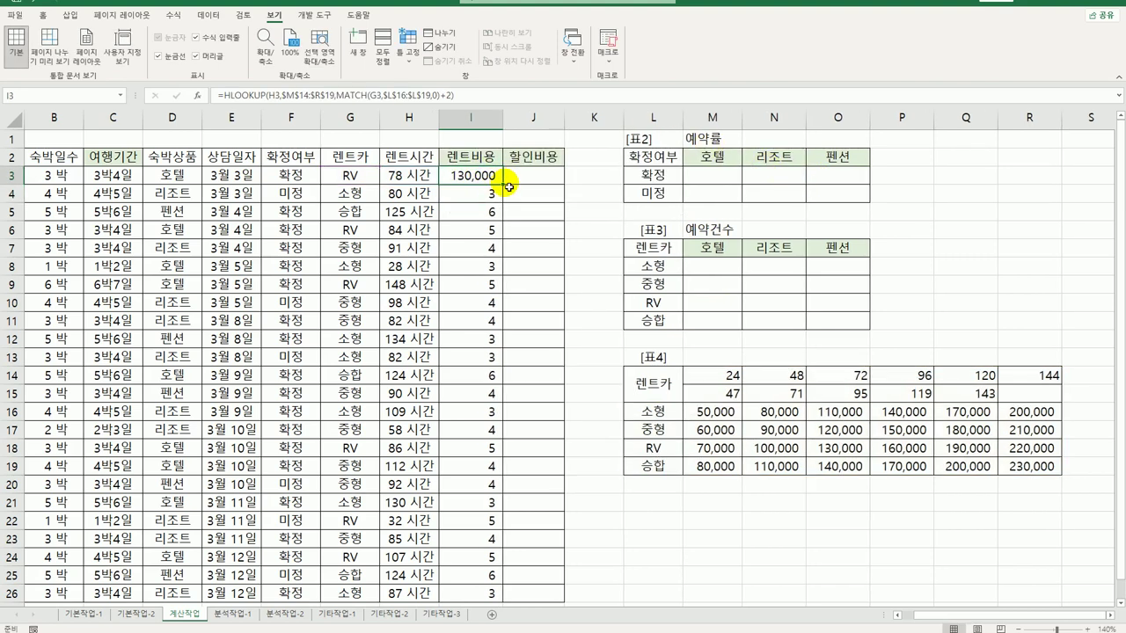
double_click(503, 184)
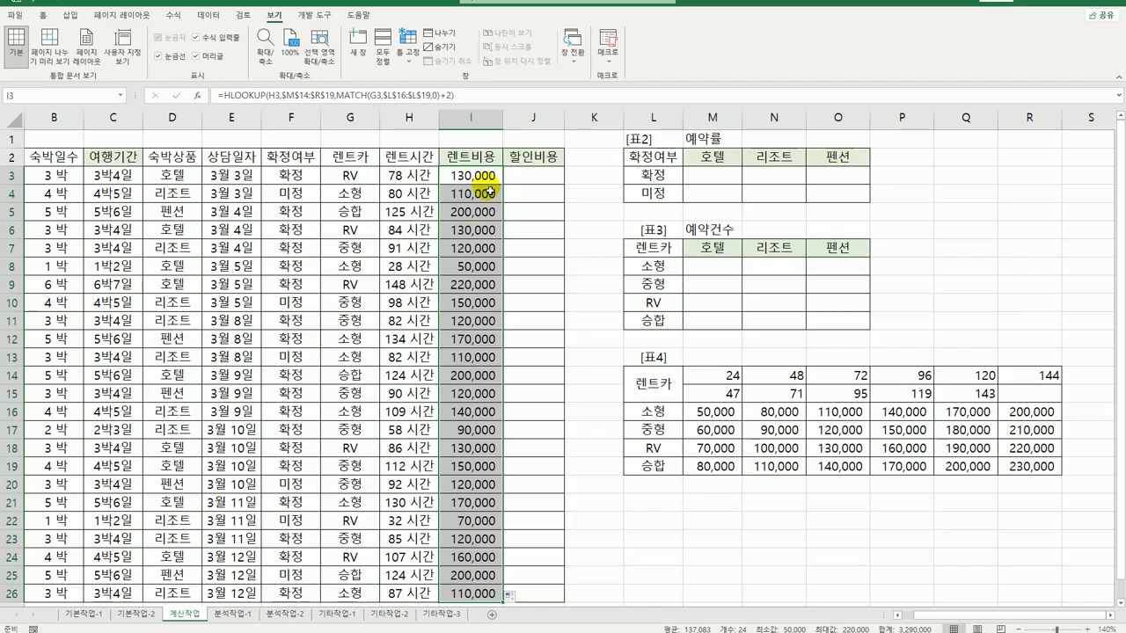
Start a SUM formula with a nested IF and an opened condition bracket in M8 of 표3
left_click(711, 181)
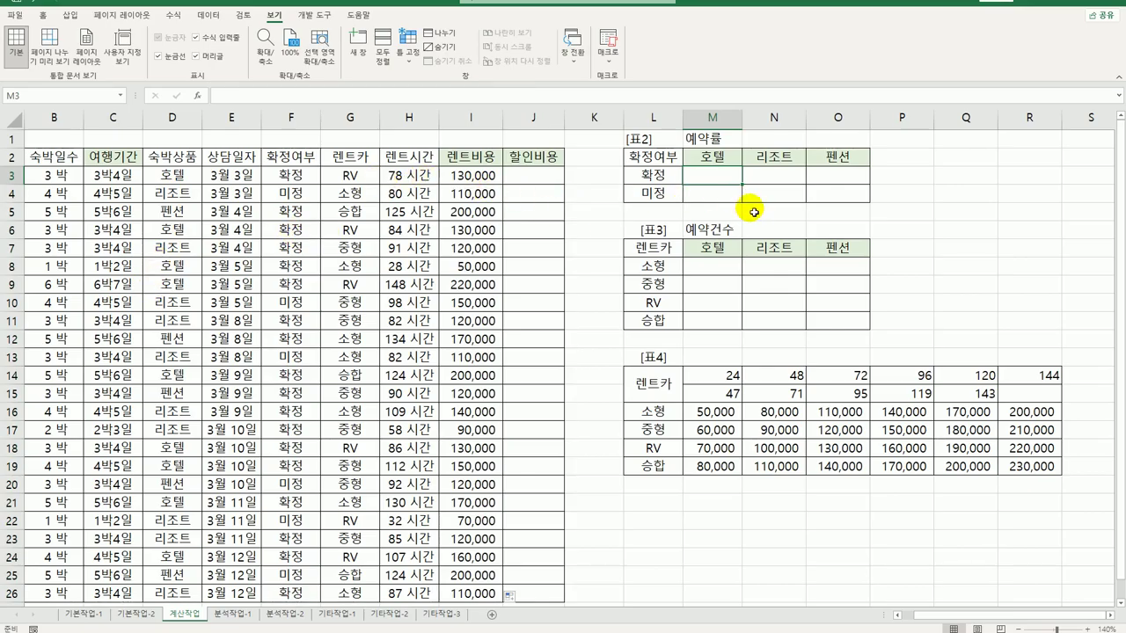
left_click_drag(715, 266, 855, 329)
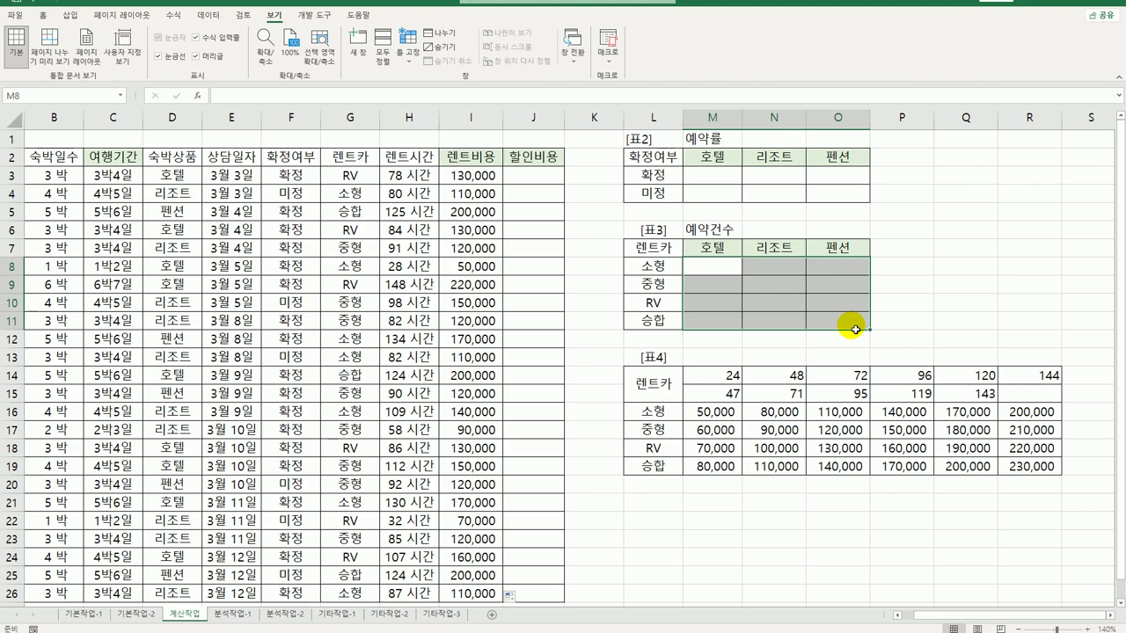
left_click(719, 276)
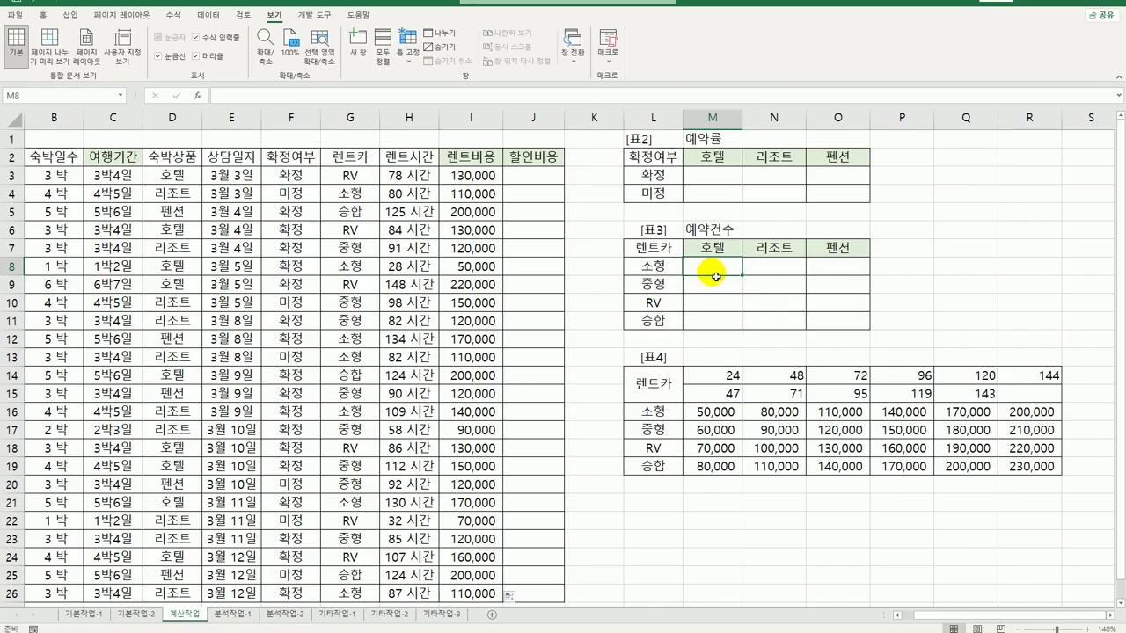
type("=s")
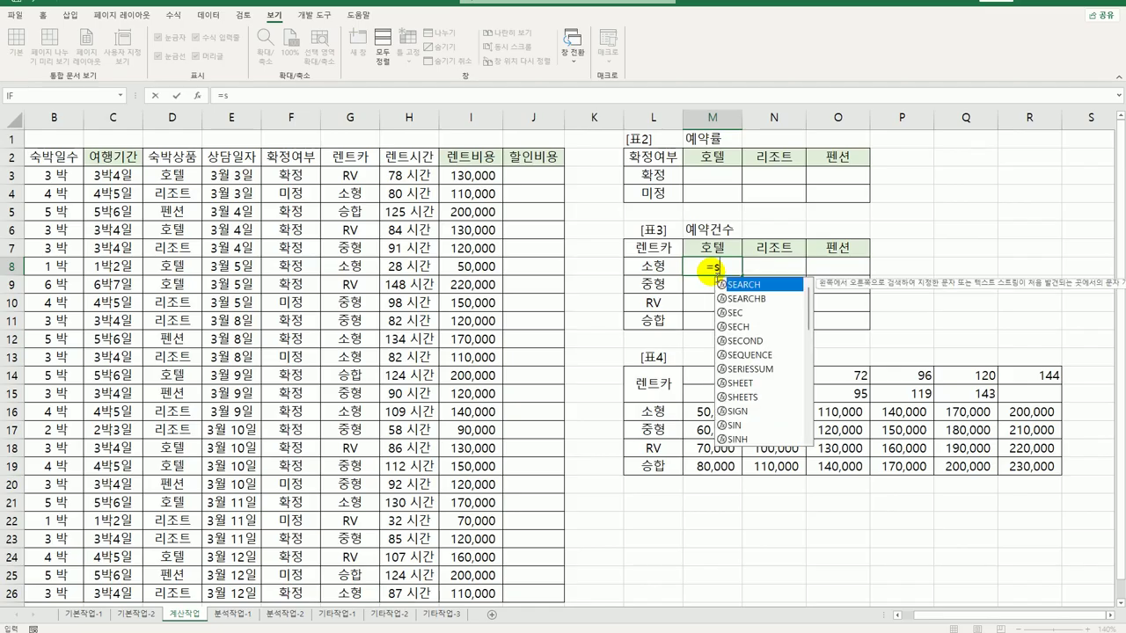
type("um(if(")
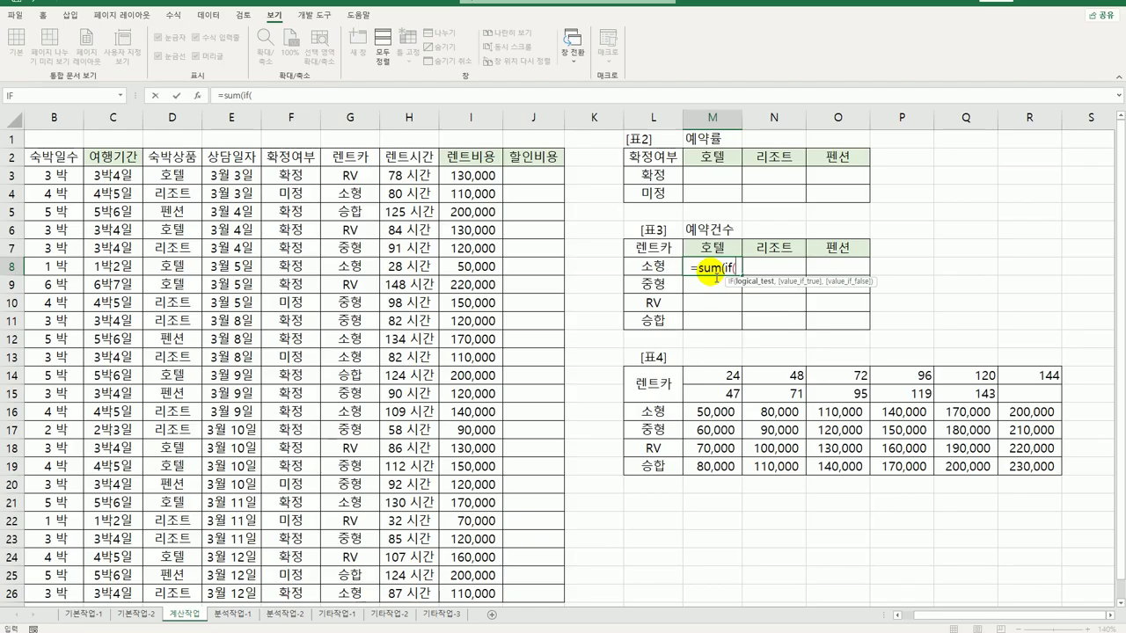
type("(")
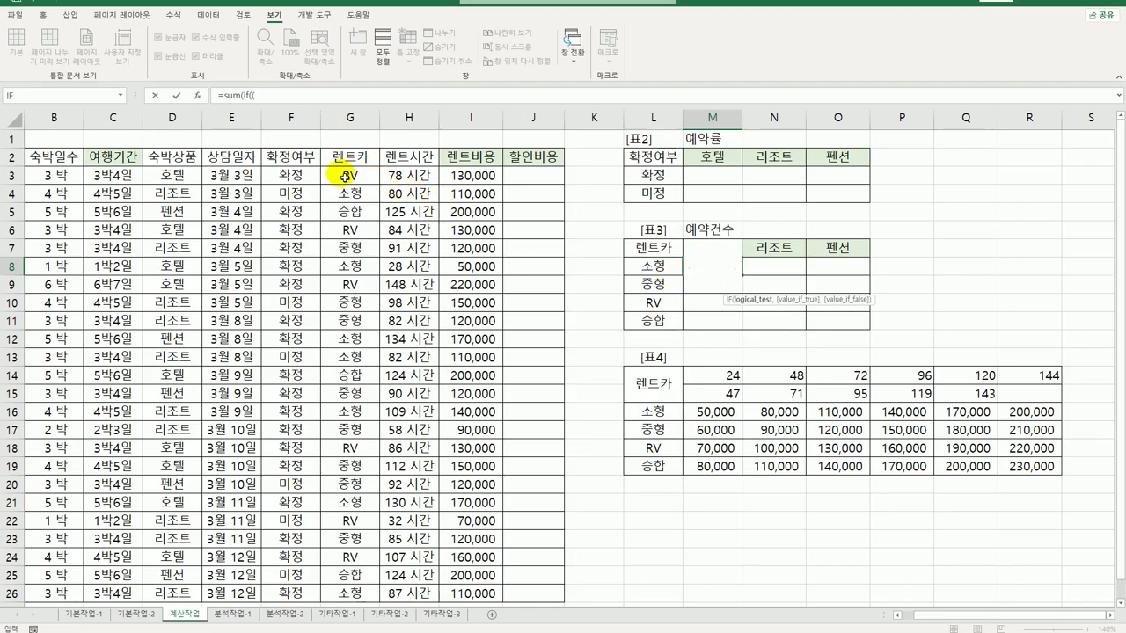
Enter the first IF condition in M8 as ($G$3:$G$26=$L8), followed by a multiplication sign
left_click_drag(343, 176, 352, 536)
key("F4")
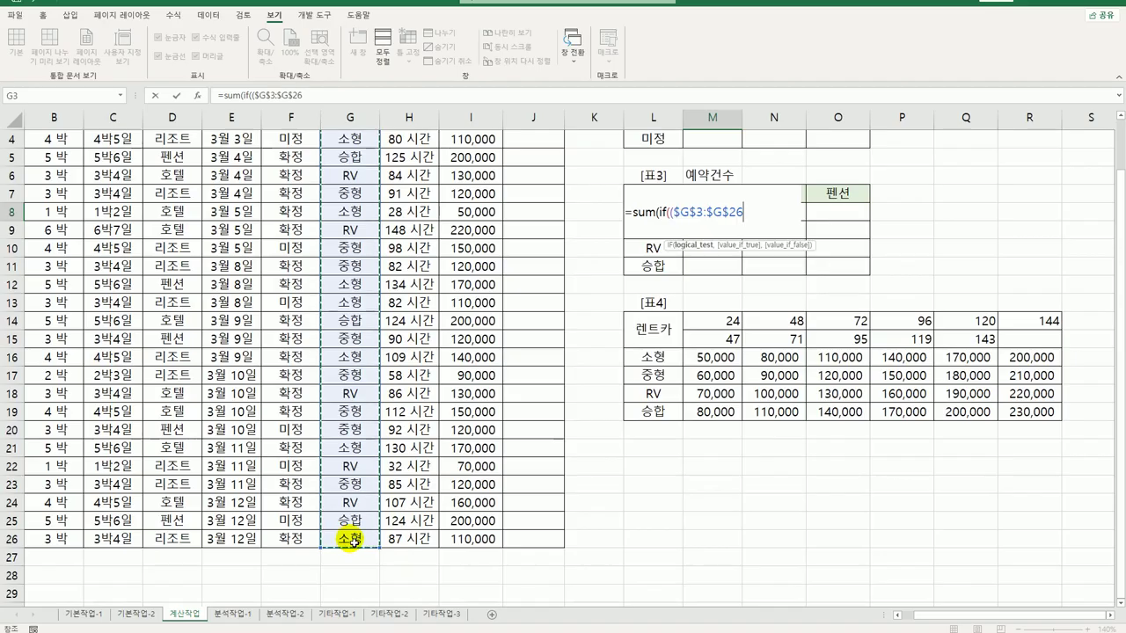
type("=")
key("Left")
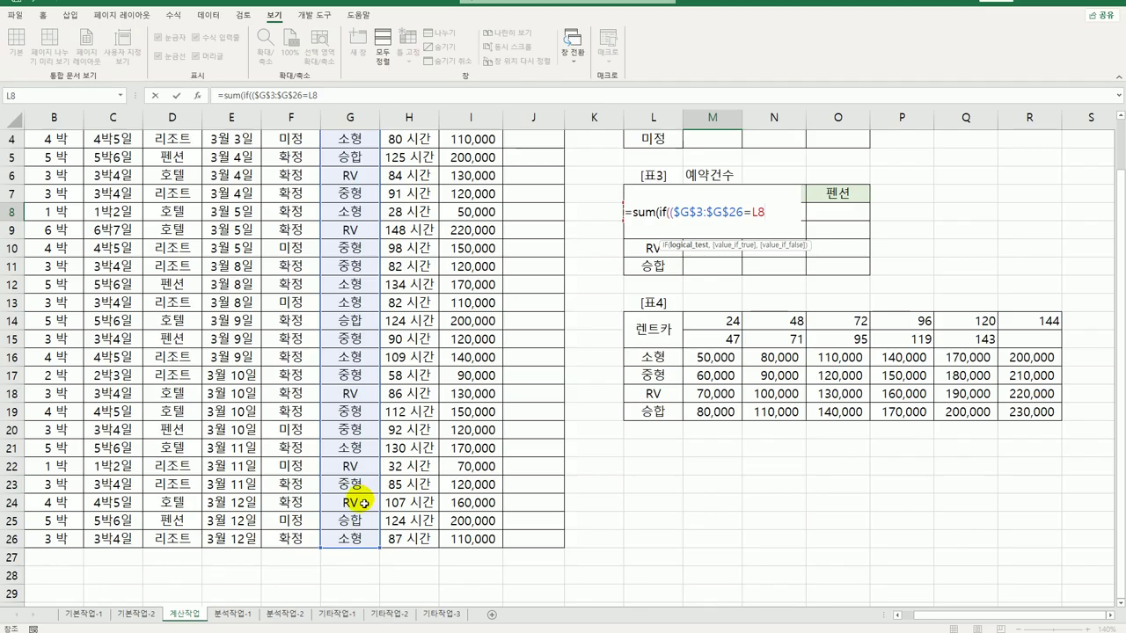
key("F4")
key("F4")
key("F4")
type(")*")
Add the second IF condition ($D$3:$D$26=M$7) to the M8 formula and move on to the true value
scroll(251, 550, "up", 1)
type("(")
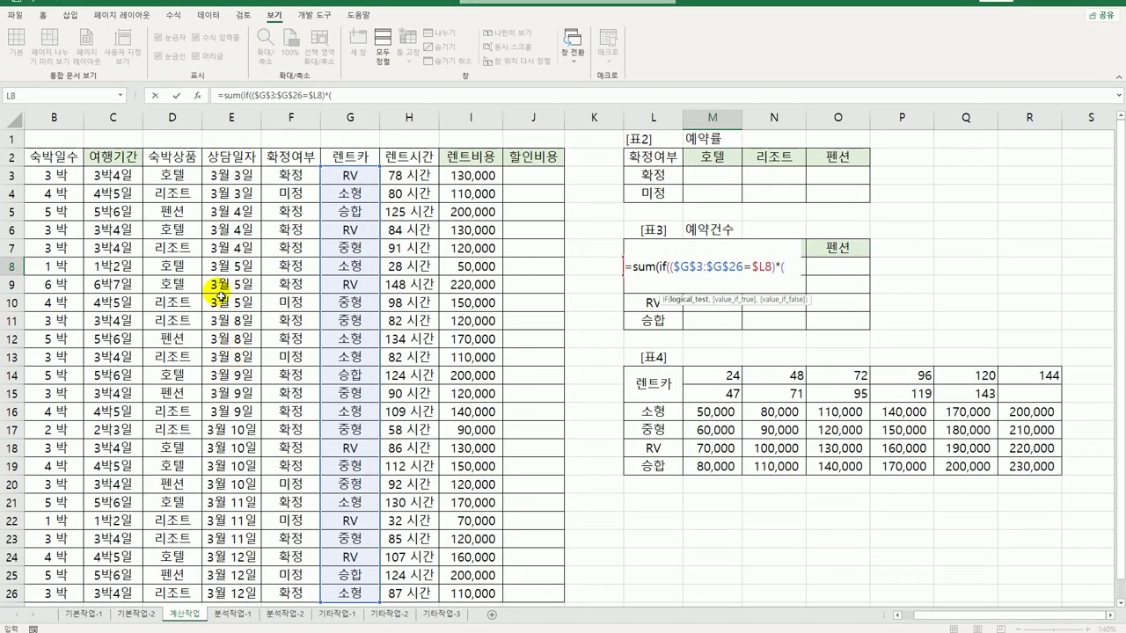
left_click(186, 178)
left_click_drag(186, 178, 180, 544)
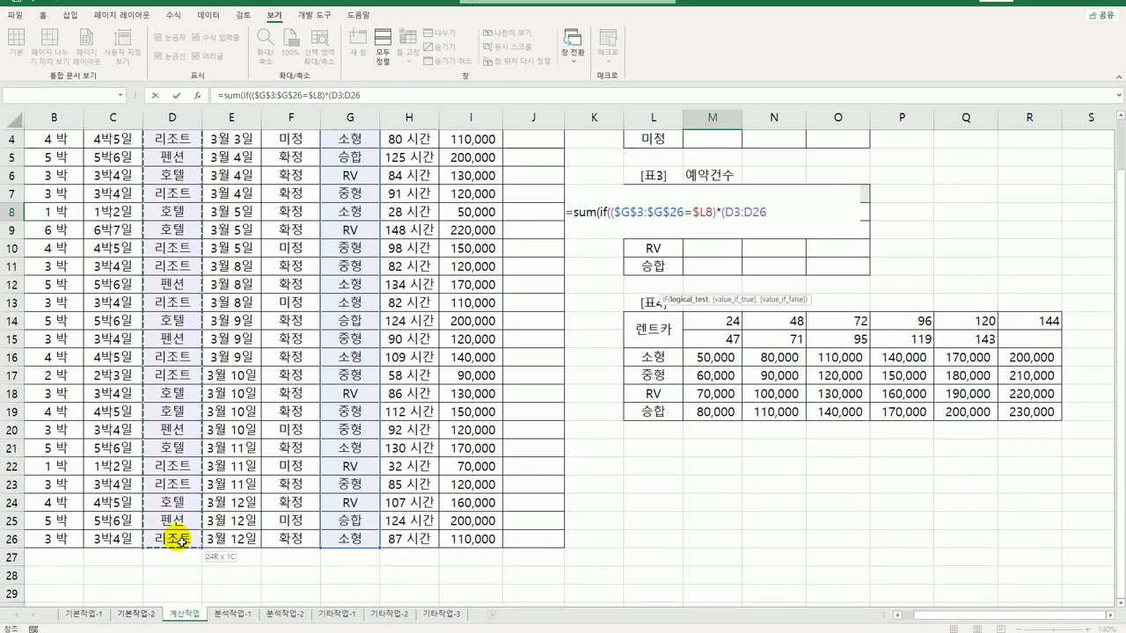
key("F4")
type("=")
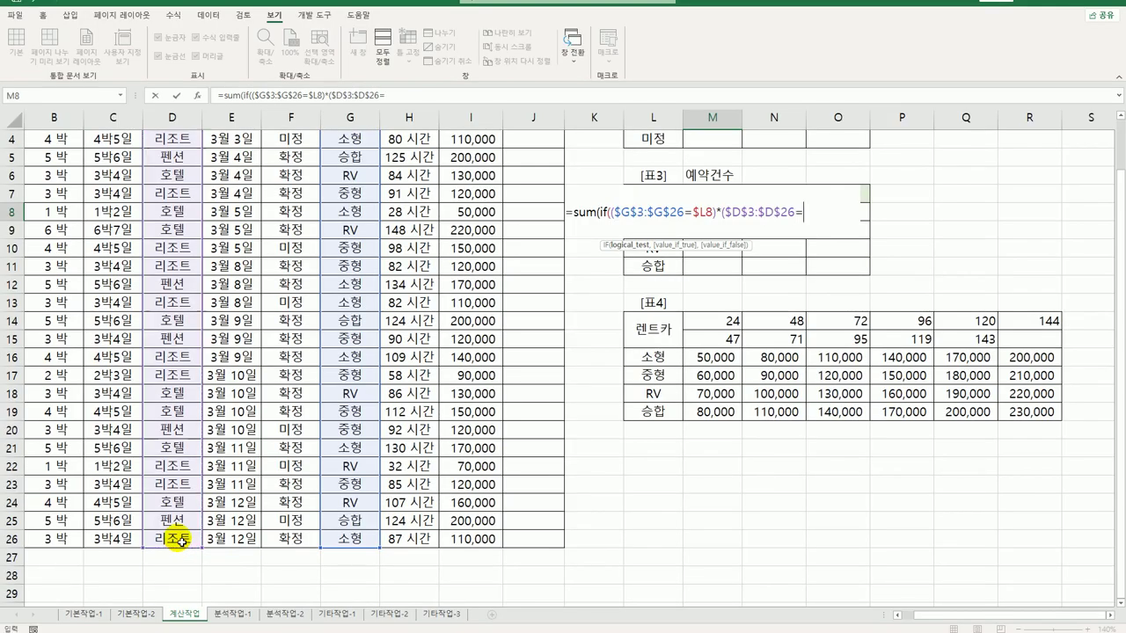
key("Up")
key("F4")
key("F4")
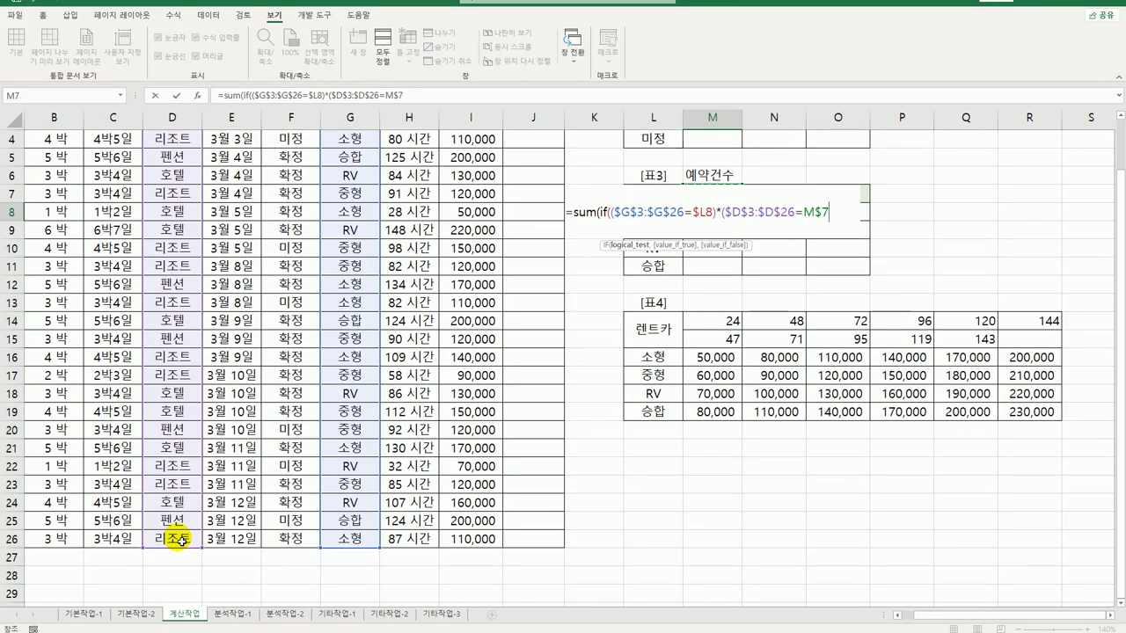
type("),")
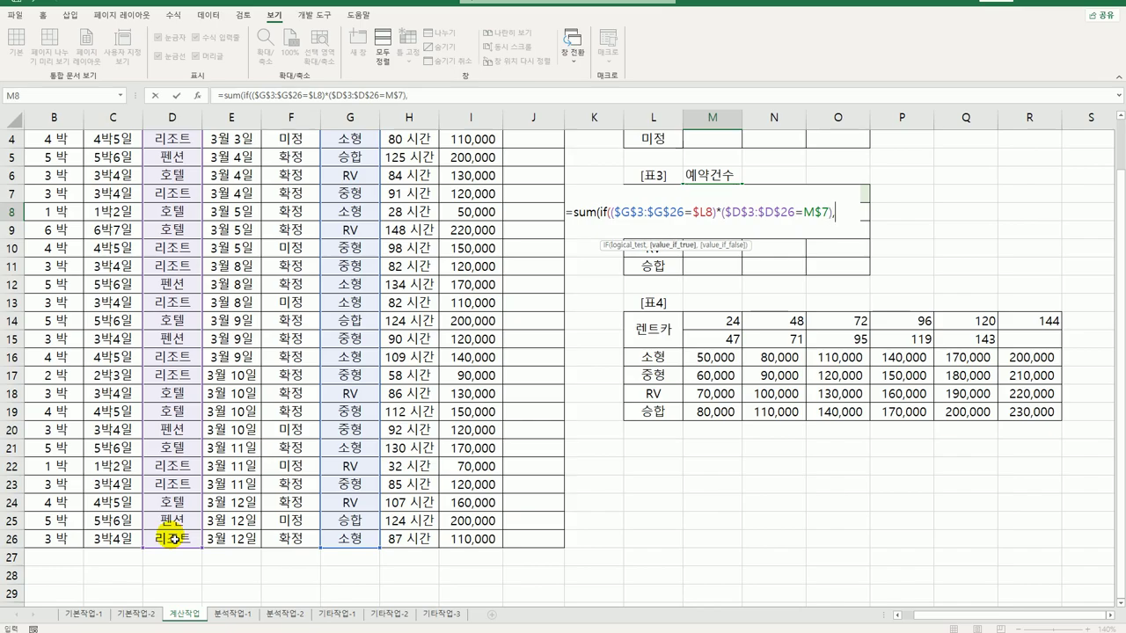
Set the IF's true value to 1, append &"건", and enter M8 as an array formula, accepting the proposed bracket correction
type("1)&")
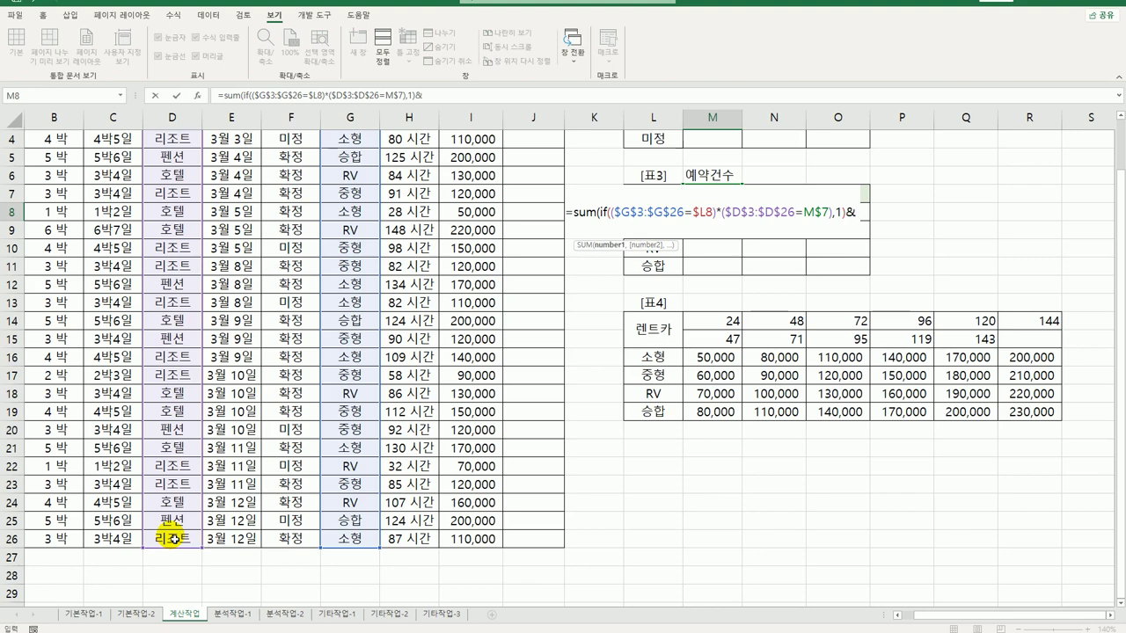
type("\"건\"")
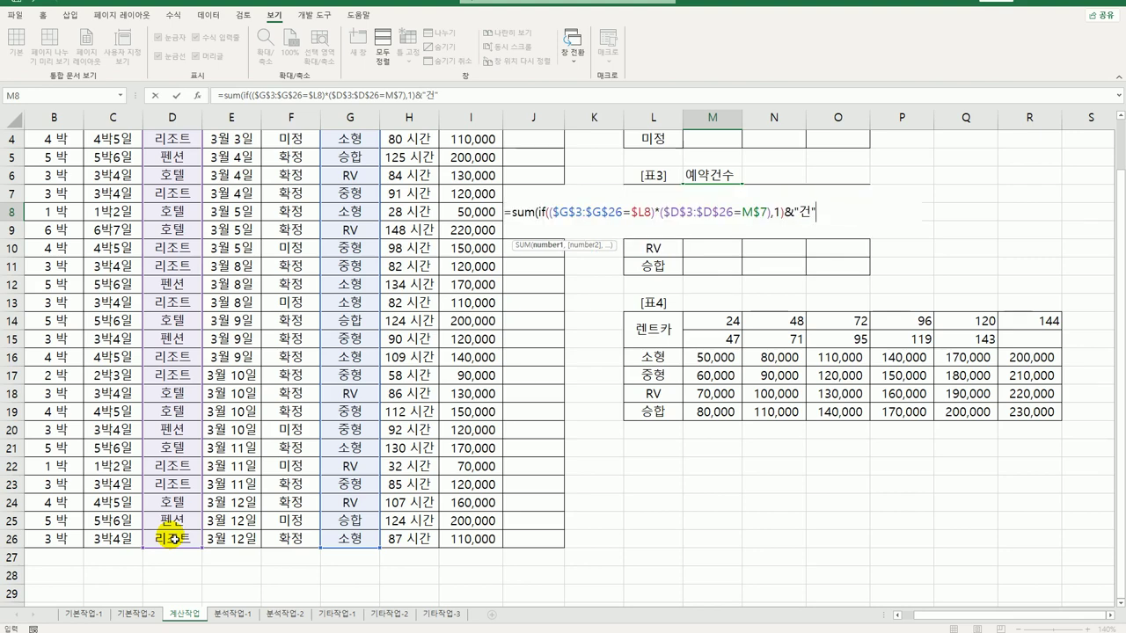
key("ctrl+shift+Return")
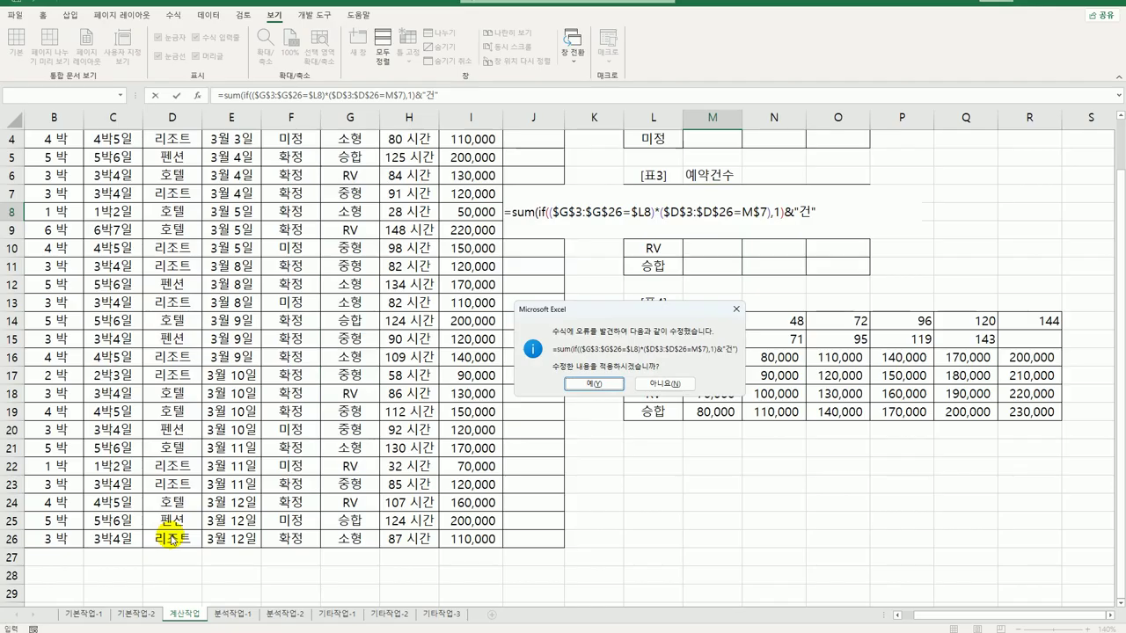
key("Return")
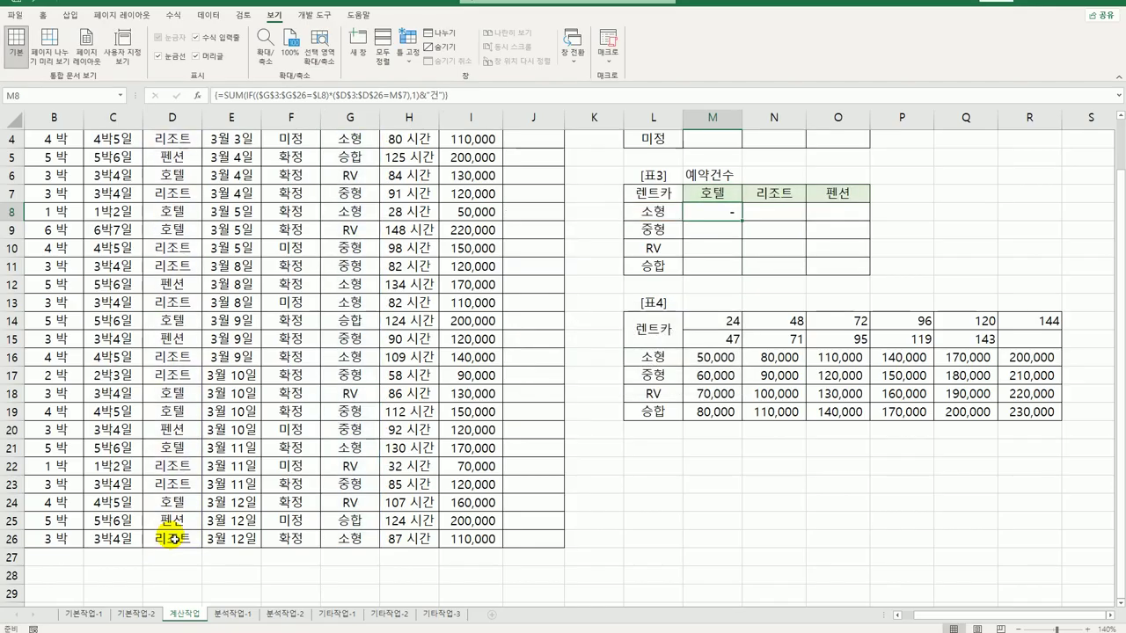
Move M8's final closing bracket in front of &"건" so SUM closes before the text, and re-enter it as an array formula
double_click(723, 215)
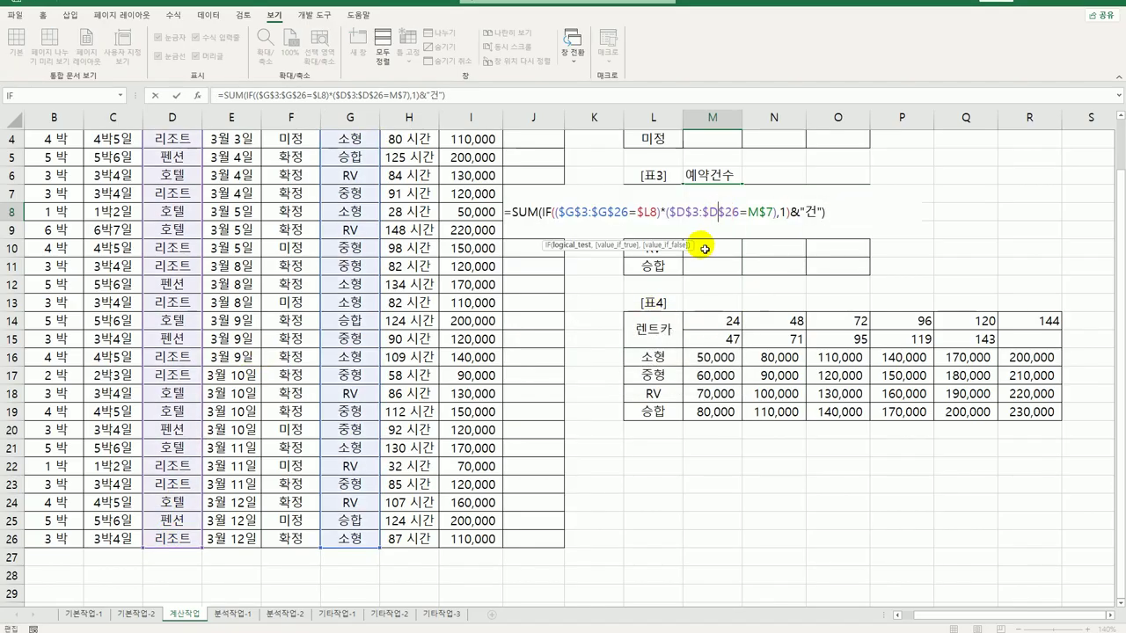
left_click(829, 215)
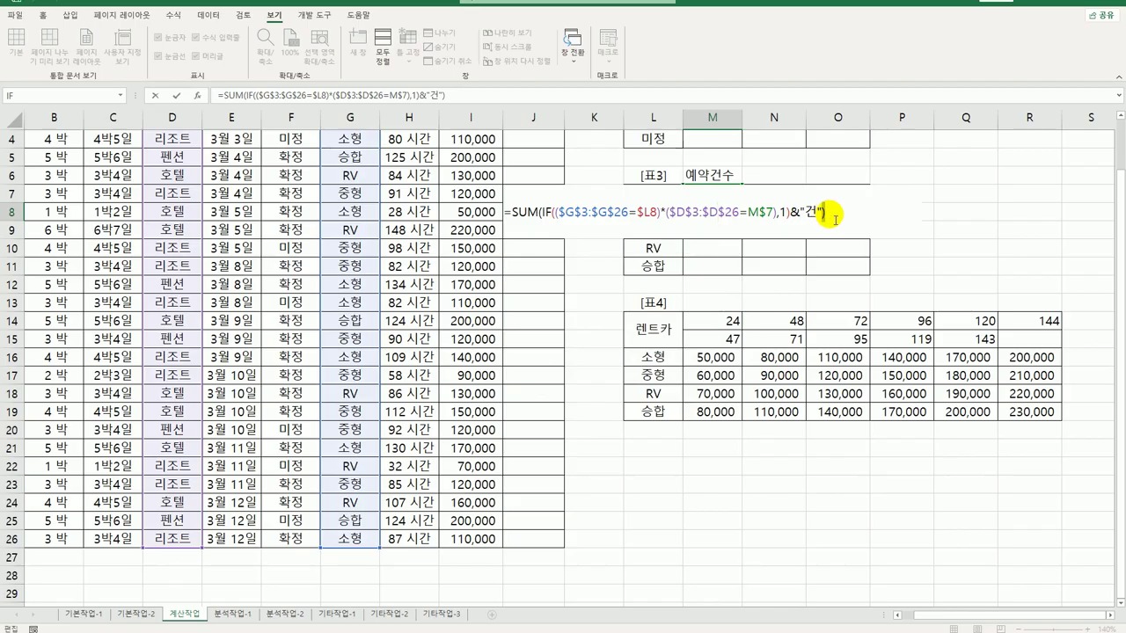
key("BackSpace")
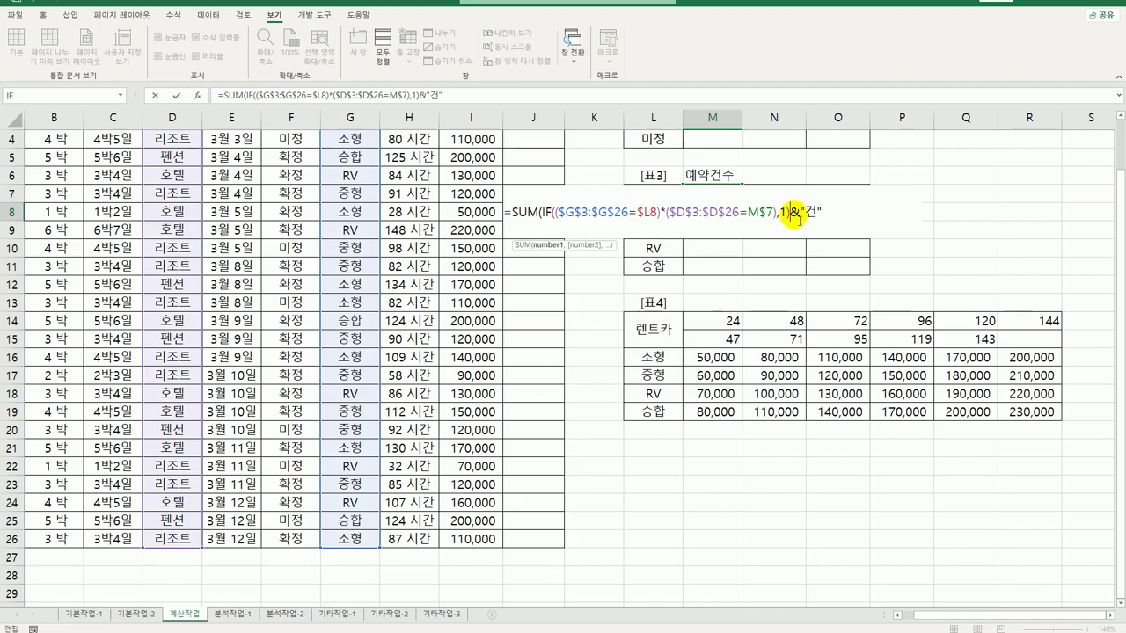
left_click(541, 212)
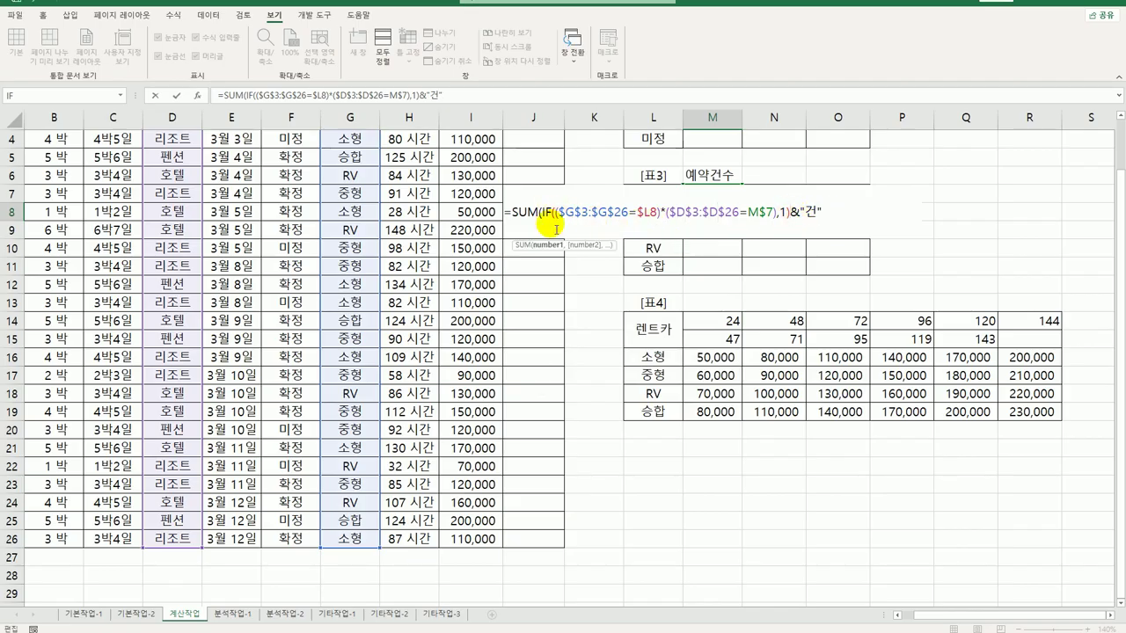
left_click(790, 212)
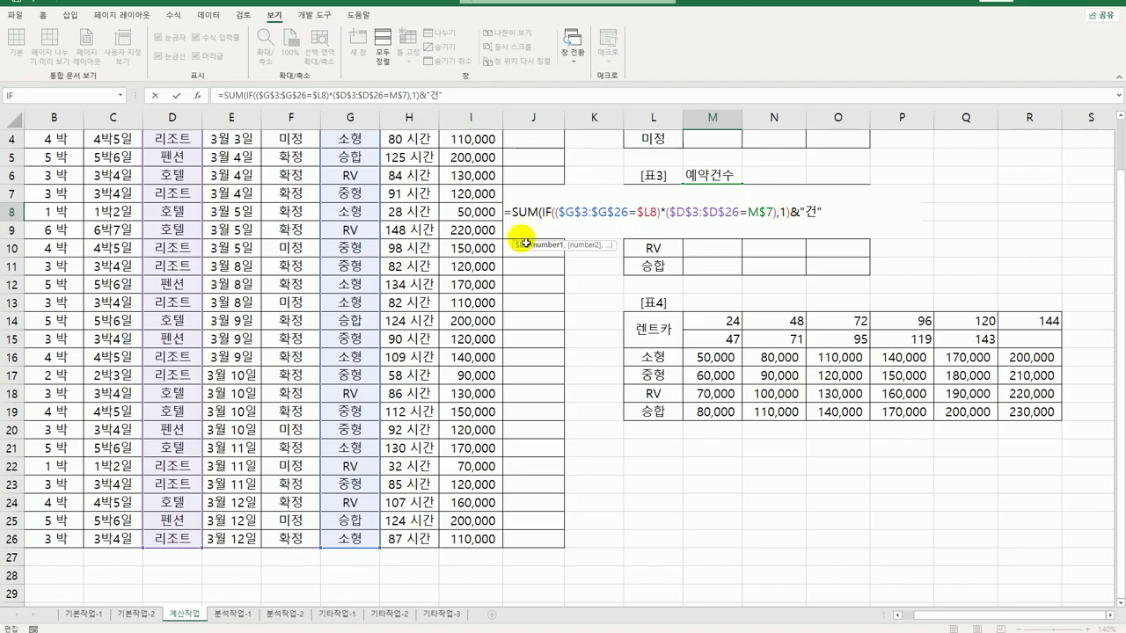
type(")")
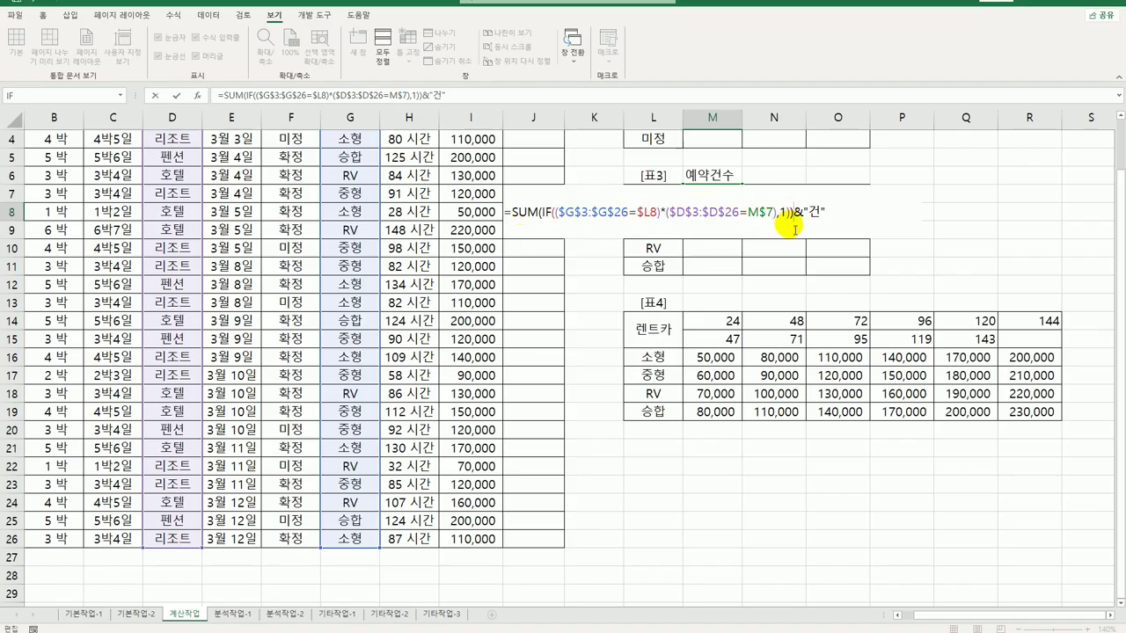
key("ctrl+shift+Return")
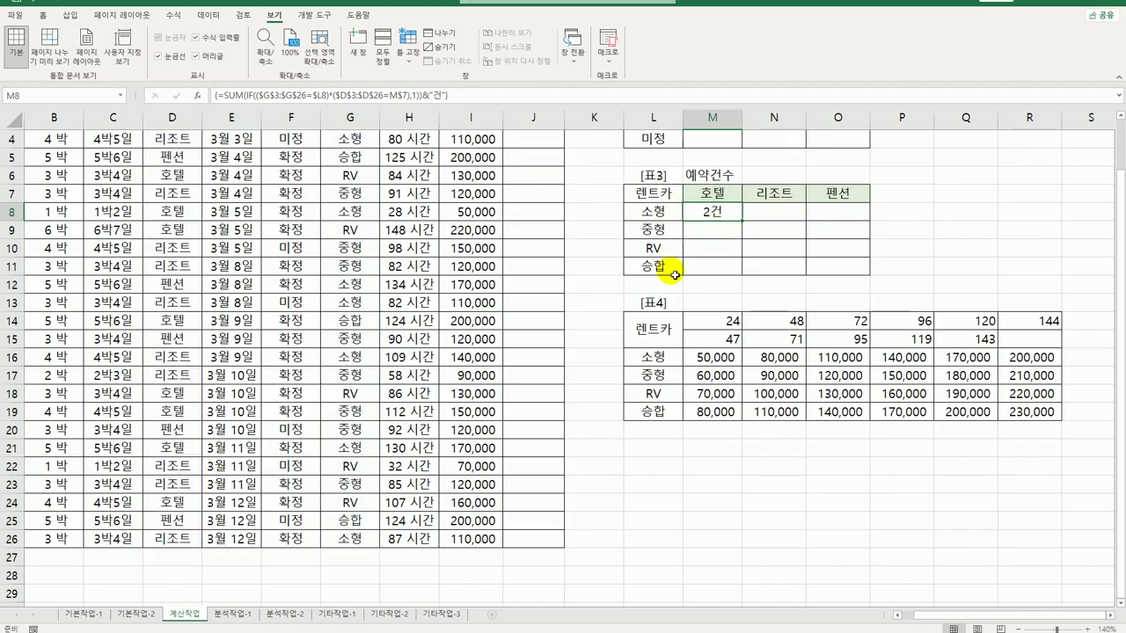
scroll(715, 264, "up", 1)
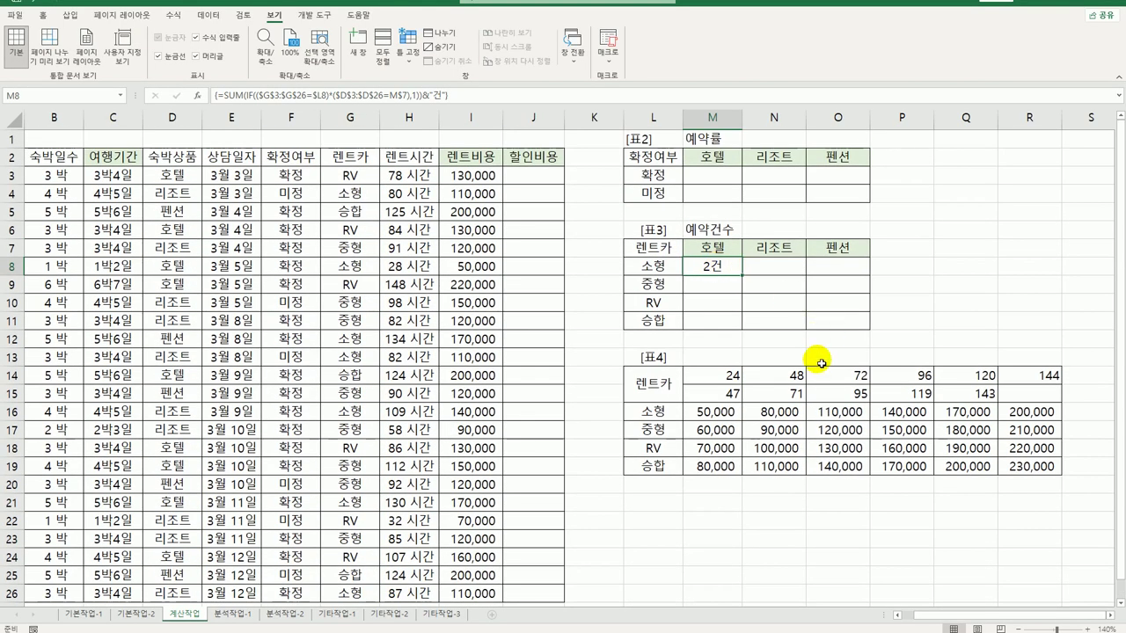
Fill the 예약건수 formula from M8 across the whole 표3 range M8:O11
left_click_drag(743, 275, 859, 340)
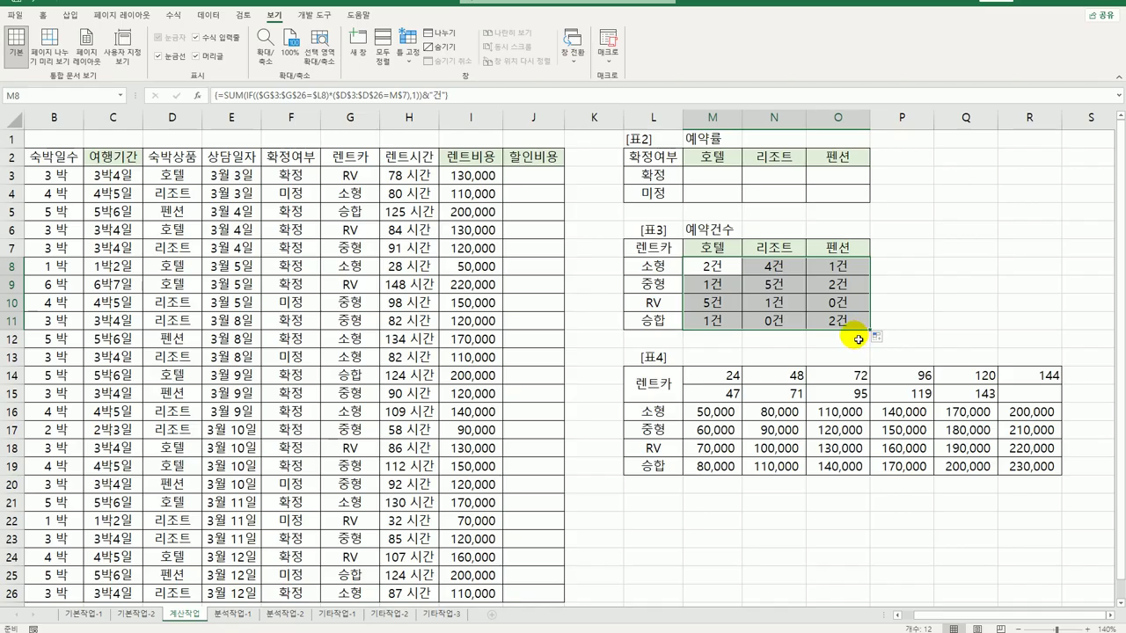
Start the 예약률 formula in M3 of 표2 as =TEXT( ,"0%"), leaving the value argument empty
left_click(733, 181)
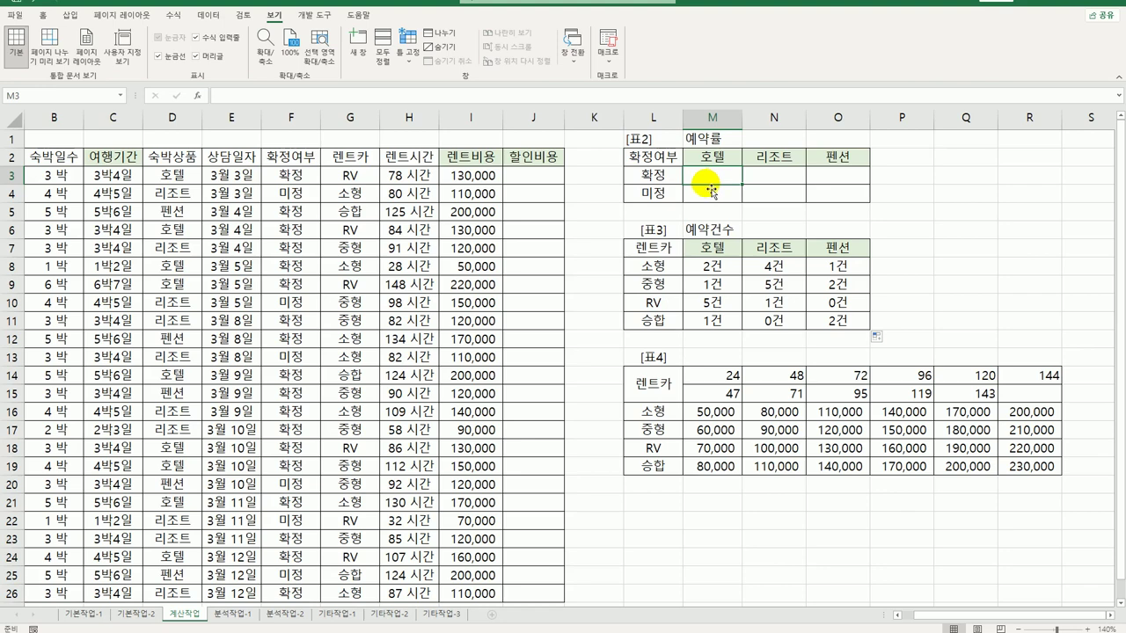
type("=ㅅ")
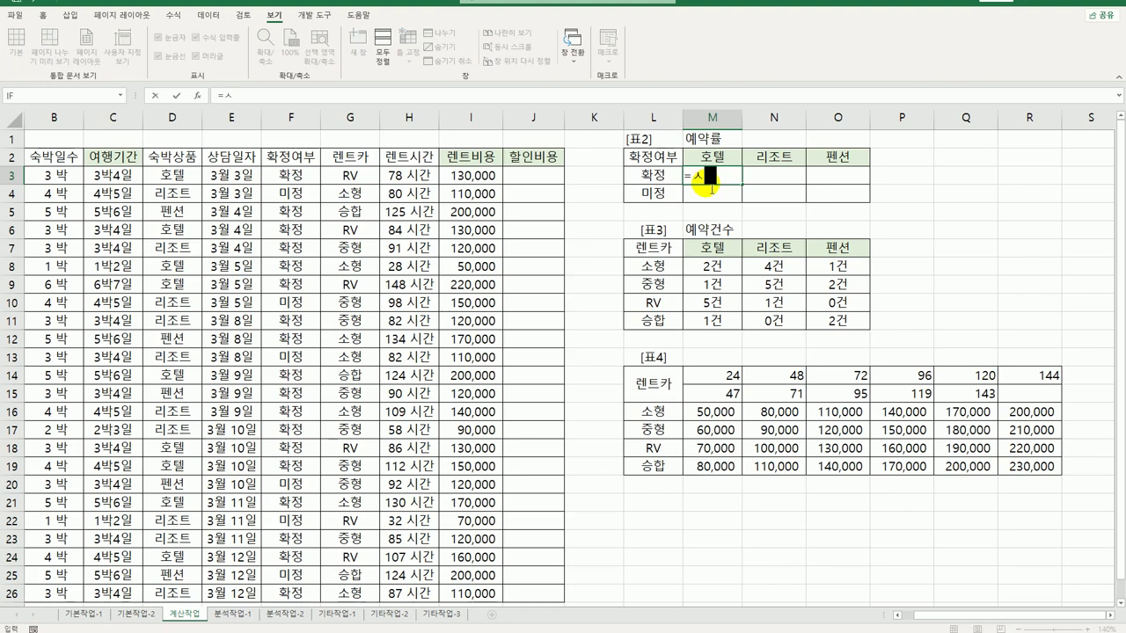
type("c")
key("BackSpace")
type("tex")
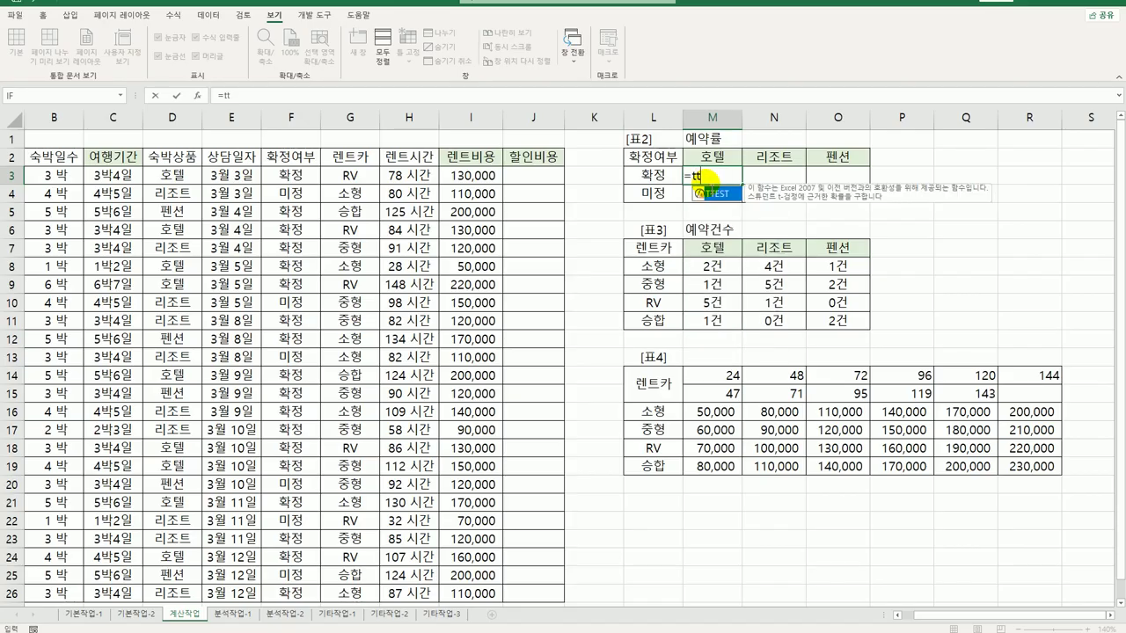
key("Tab")
type(",")
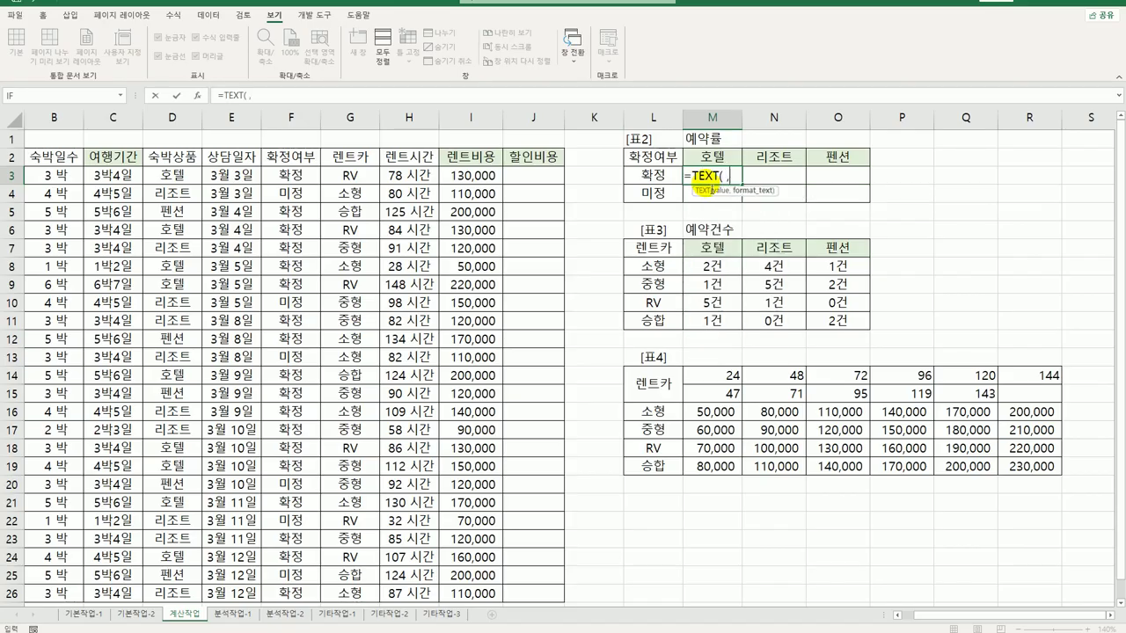
type("\"0%\"")
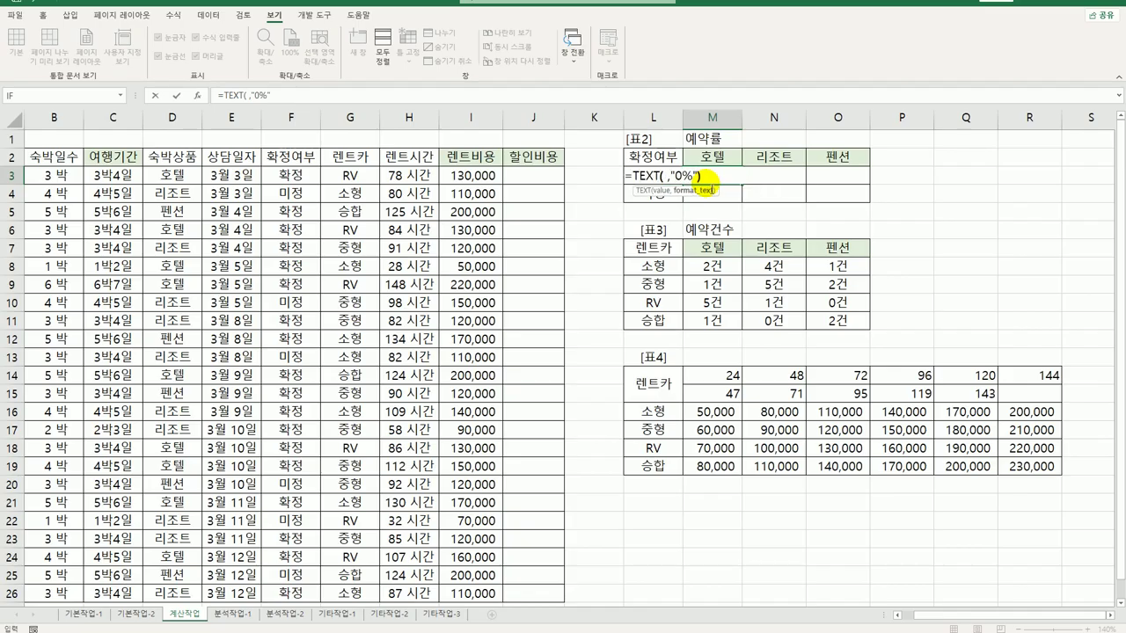
type(")")
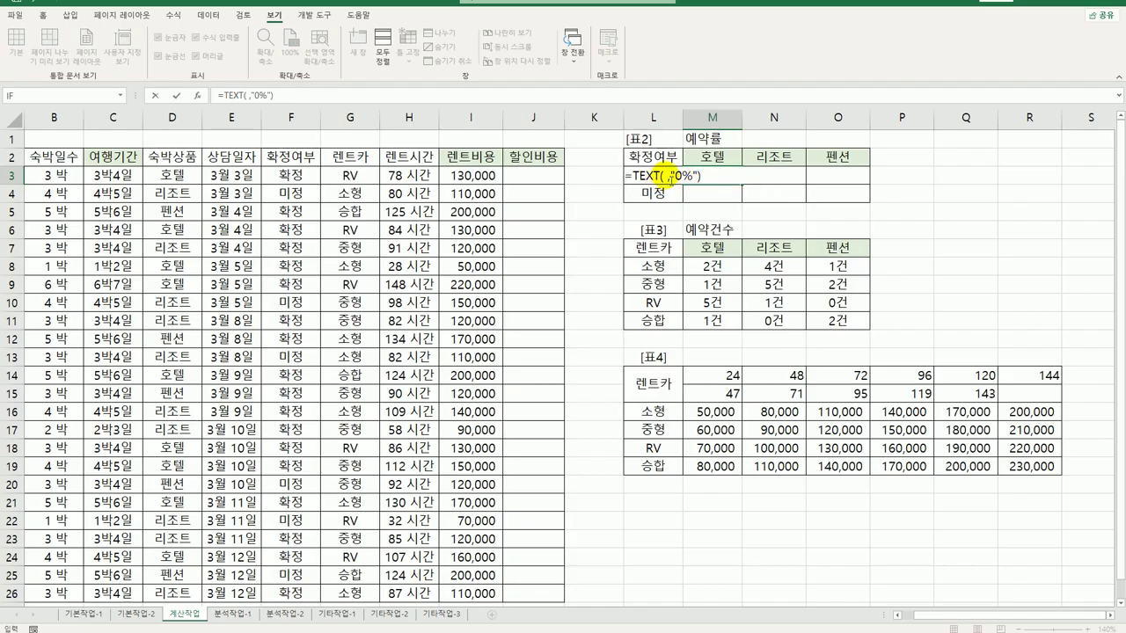
Nest COUNT(IF(( in the empty value argument of the TEXT function in M3
left_click(665, 176)
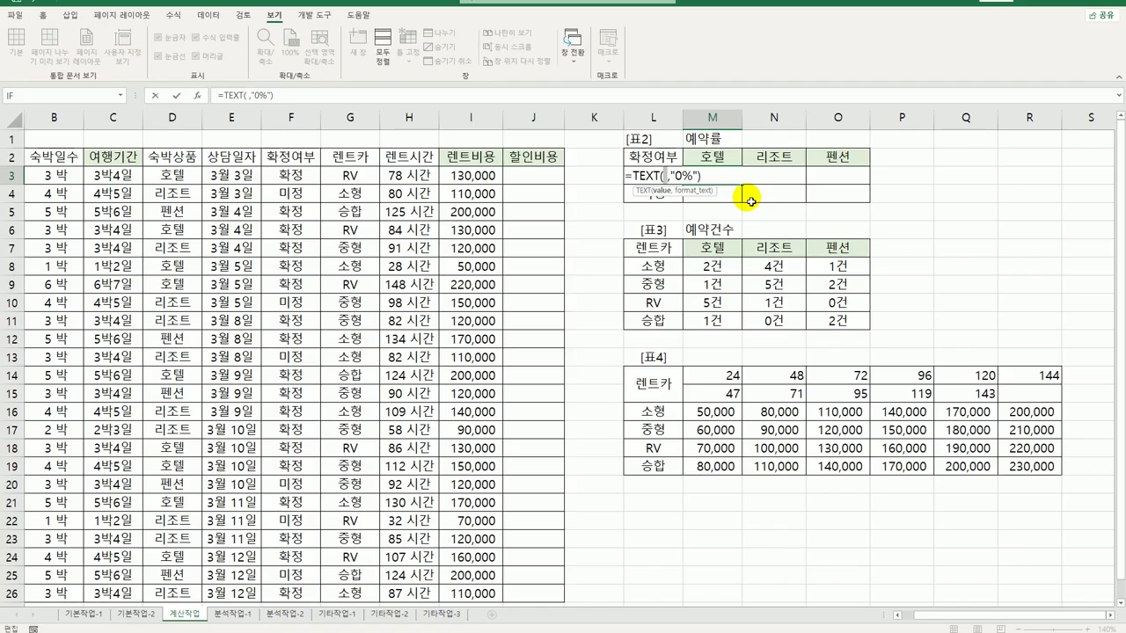
type("coun")
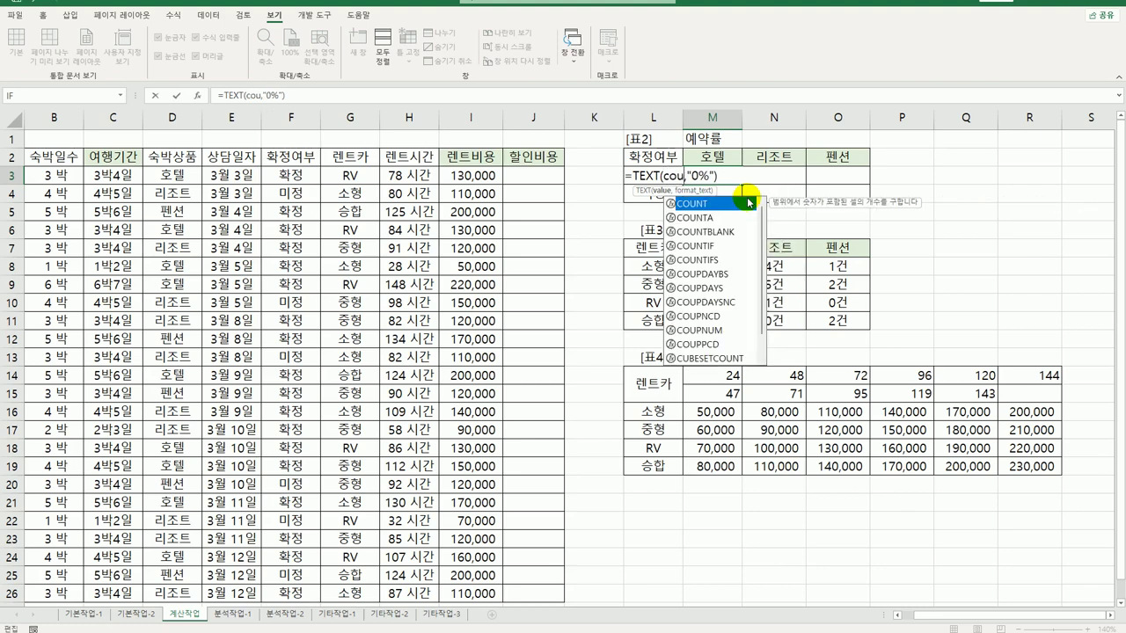
key("Tab")
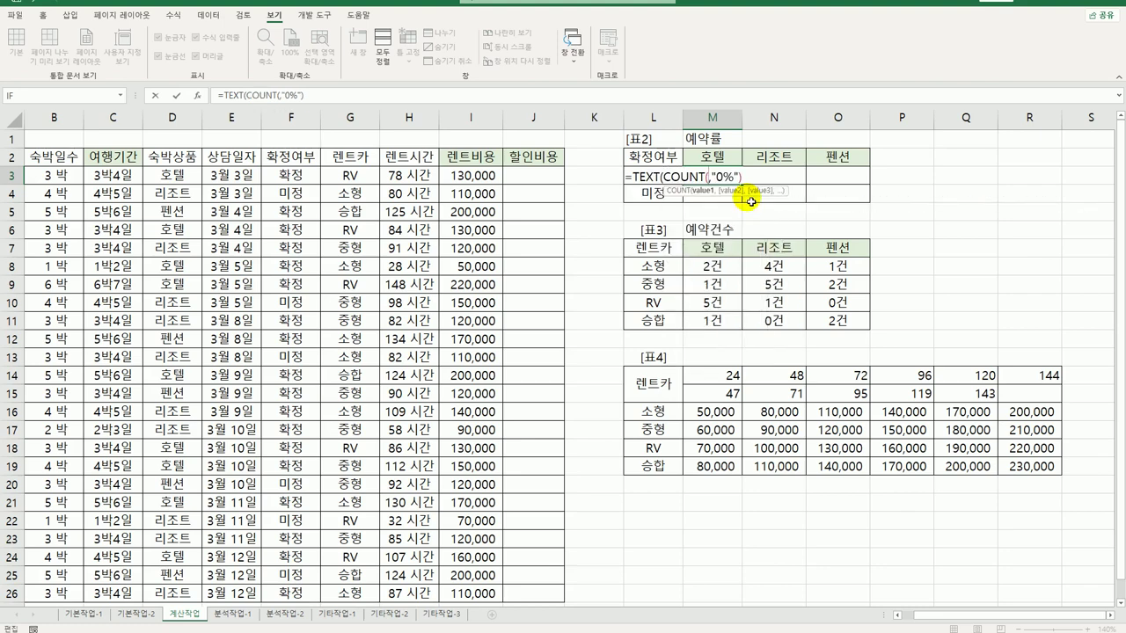
type("if((")
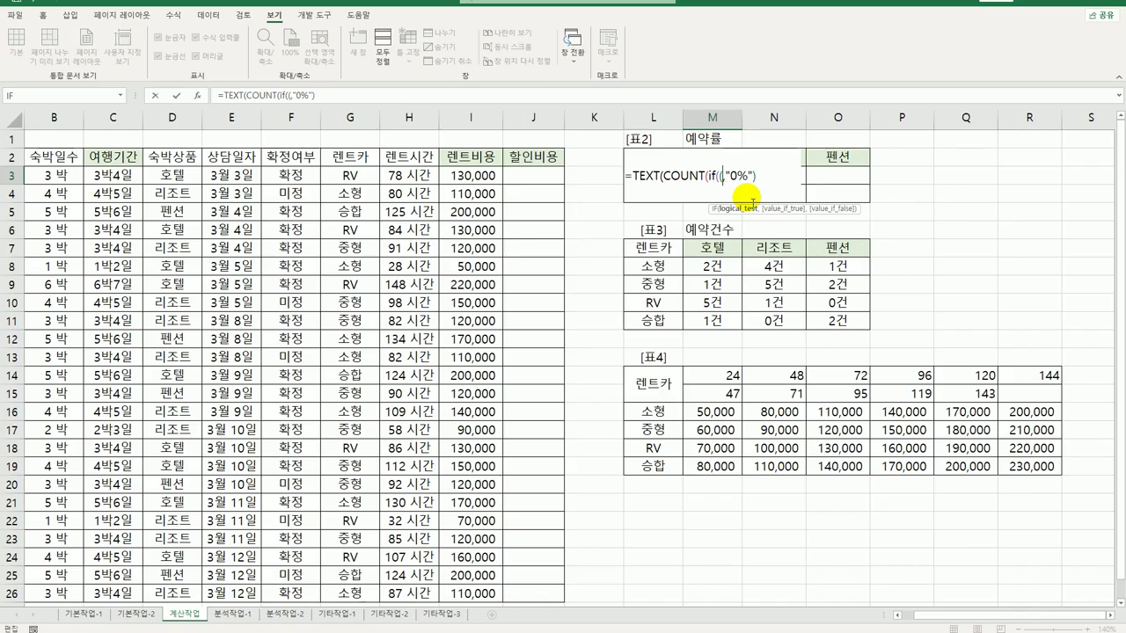
Enter the first IF condition in M3 as ($F$3:$F$26=$L3), followed by a multiplication sign
left_click(284, 175)
left_click_drag(284, 175, 282, 535)
scroll(334, 523, "up", 1)
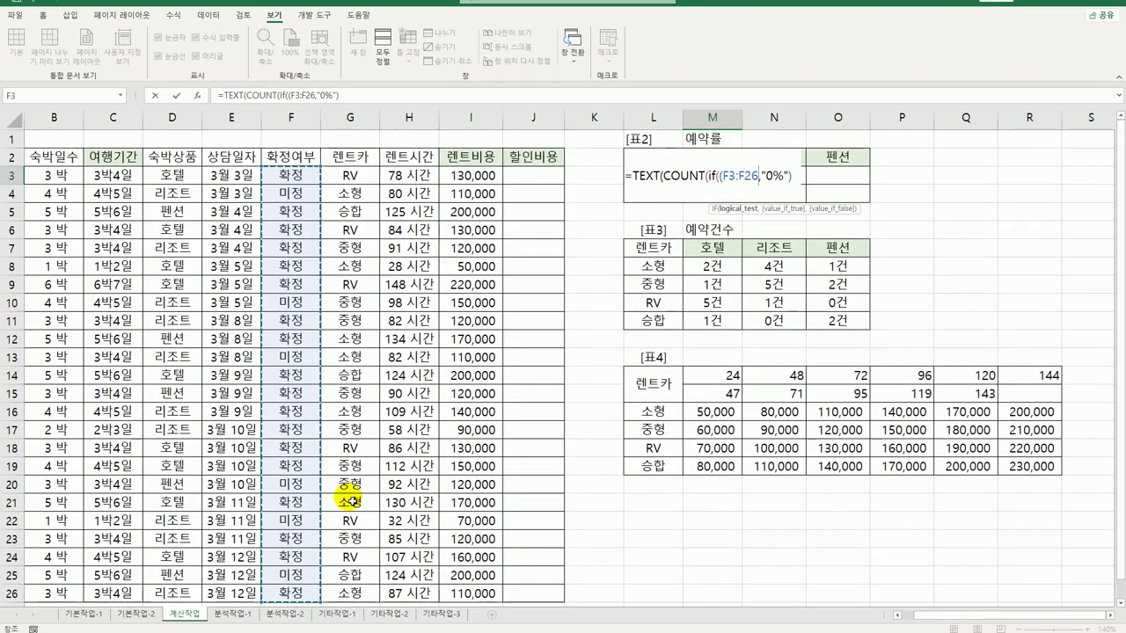
key("F4")
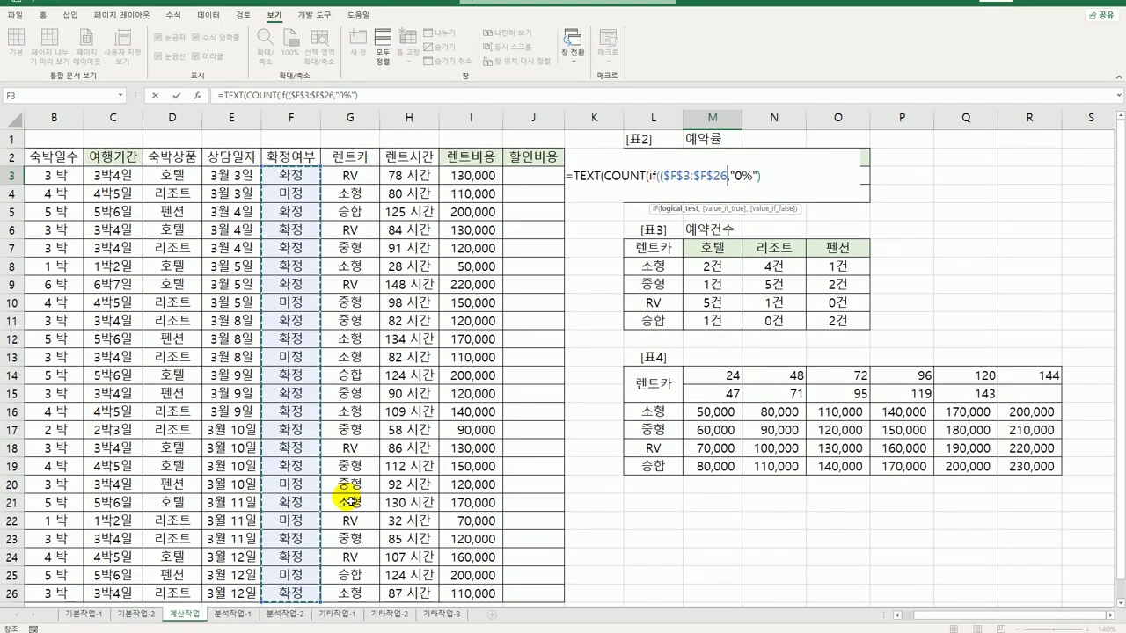
type("=")
key("Left")
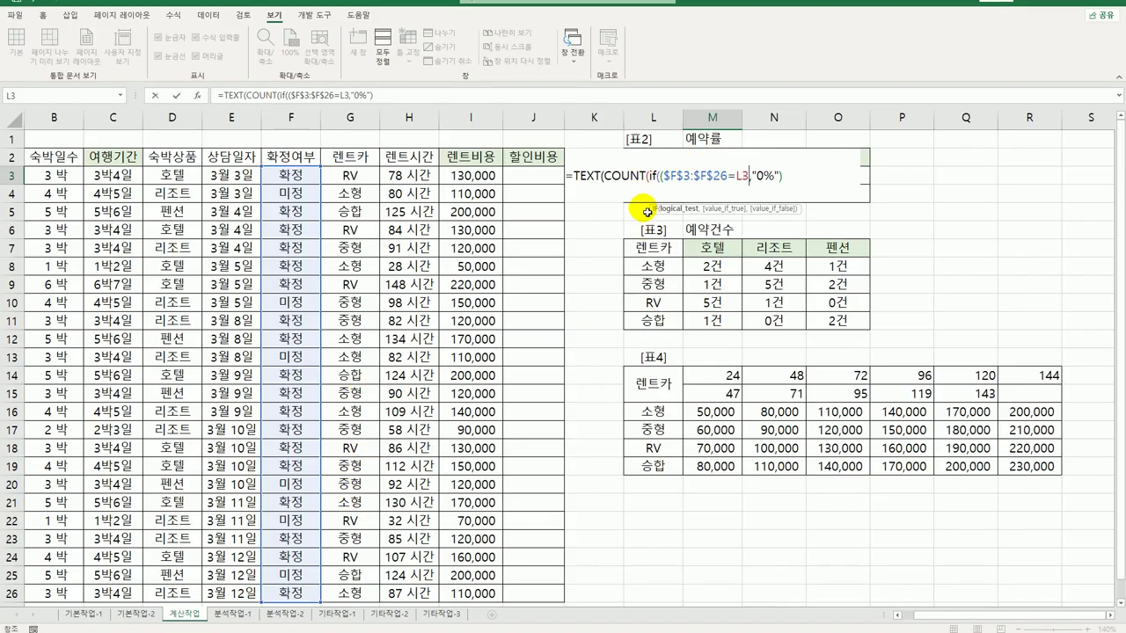
key("F4")
key("F4")
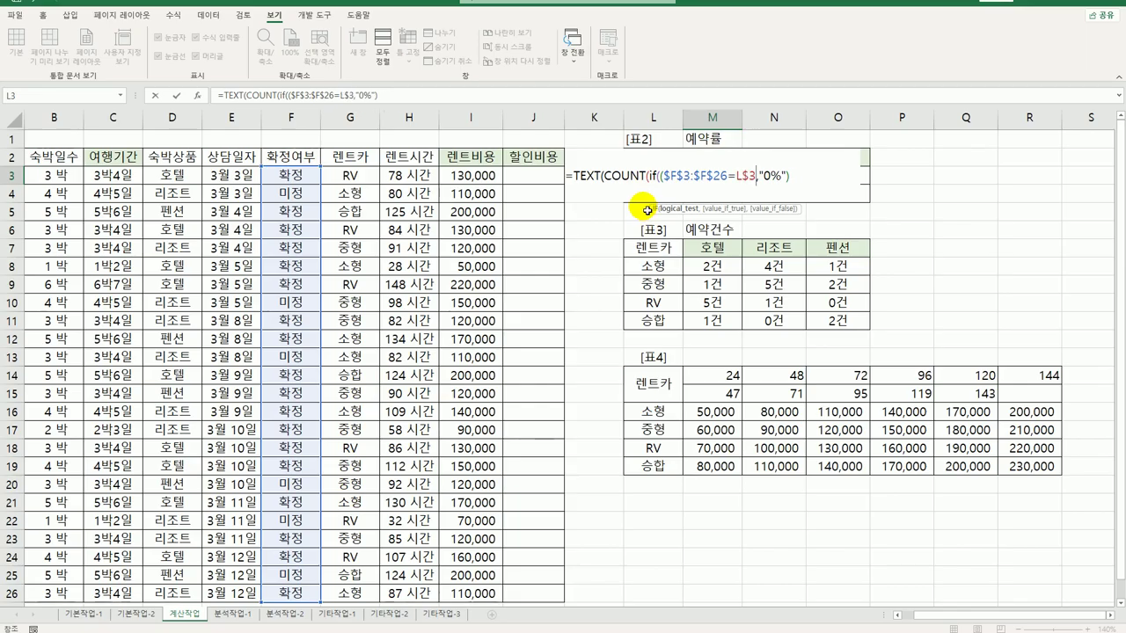
key("F4")
type(")*")
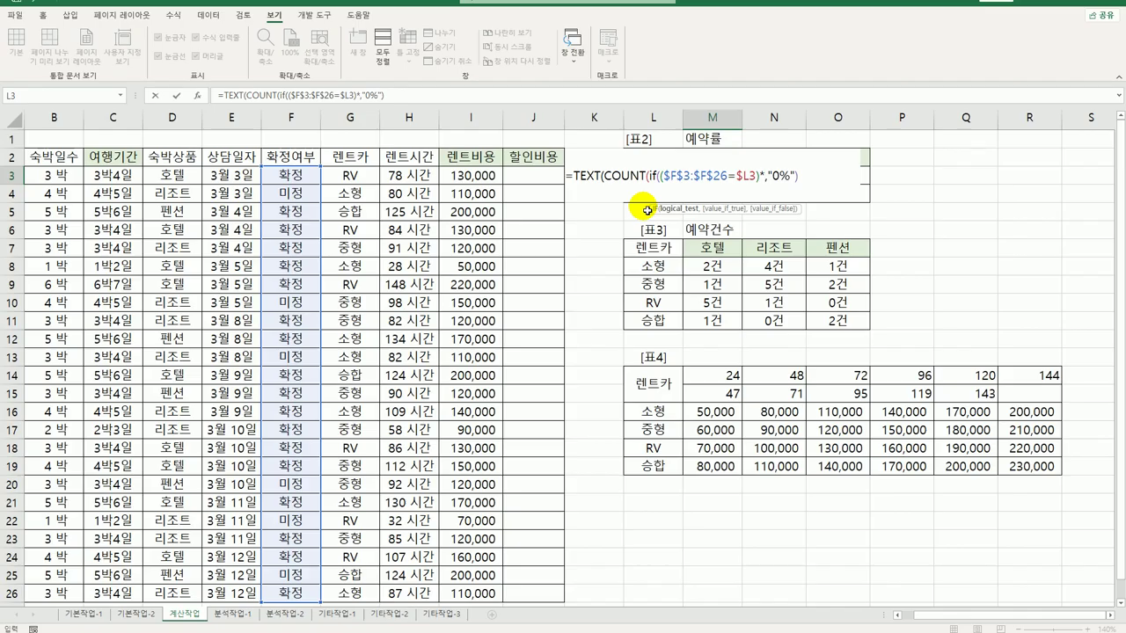
Add the second IF condition ($D$3:$D$26=M$2) to the M3 formula
type("(")
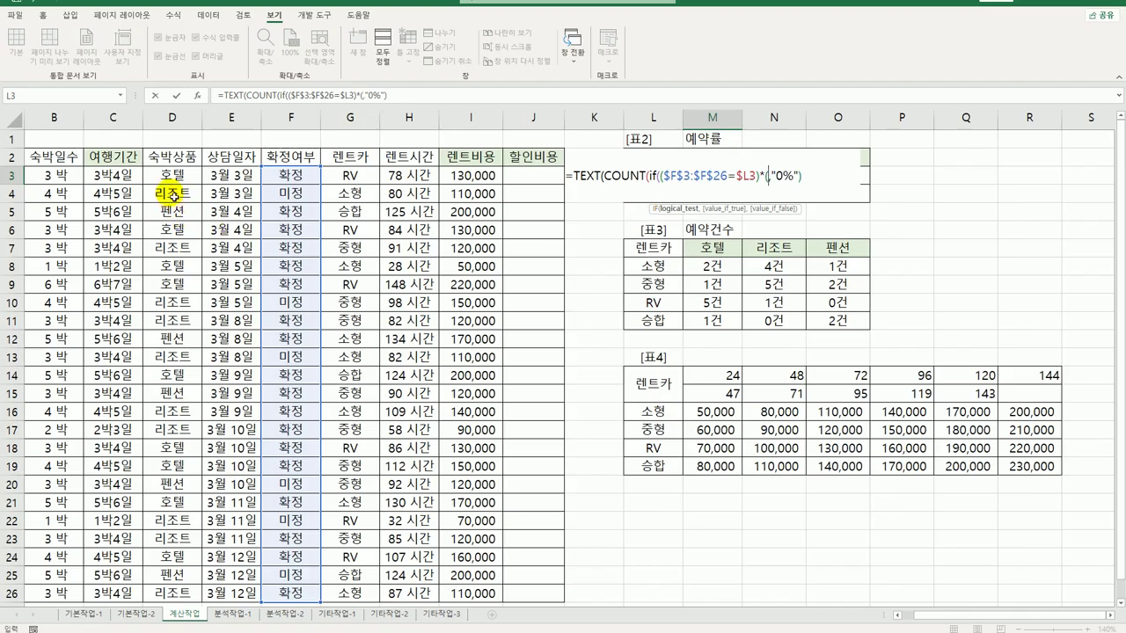
left_click_drag(175, 176, 175, 605)
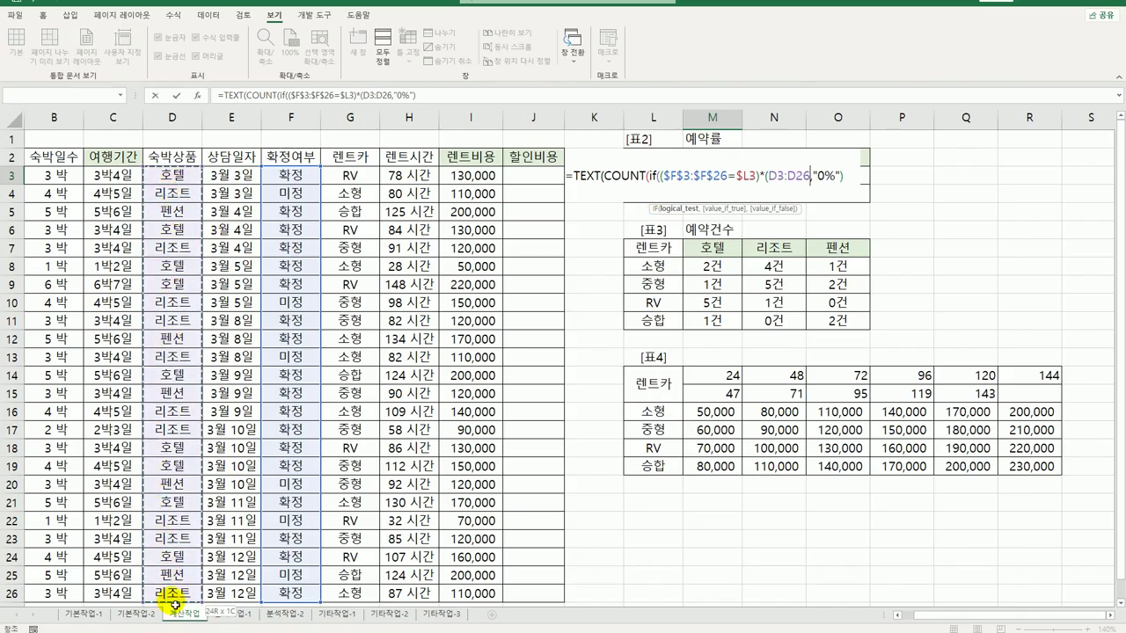
key("F4")
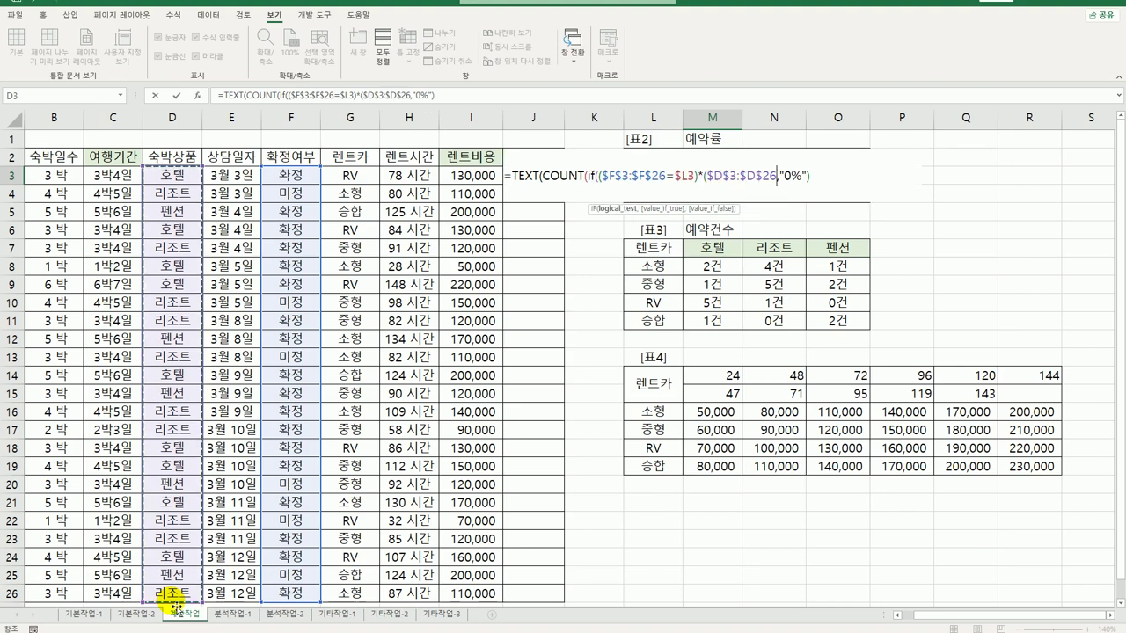
type("=")
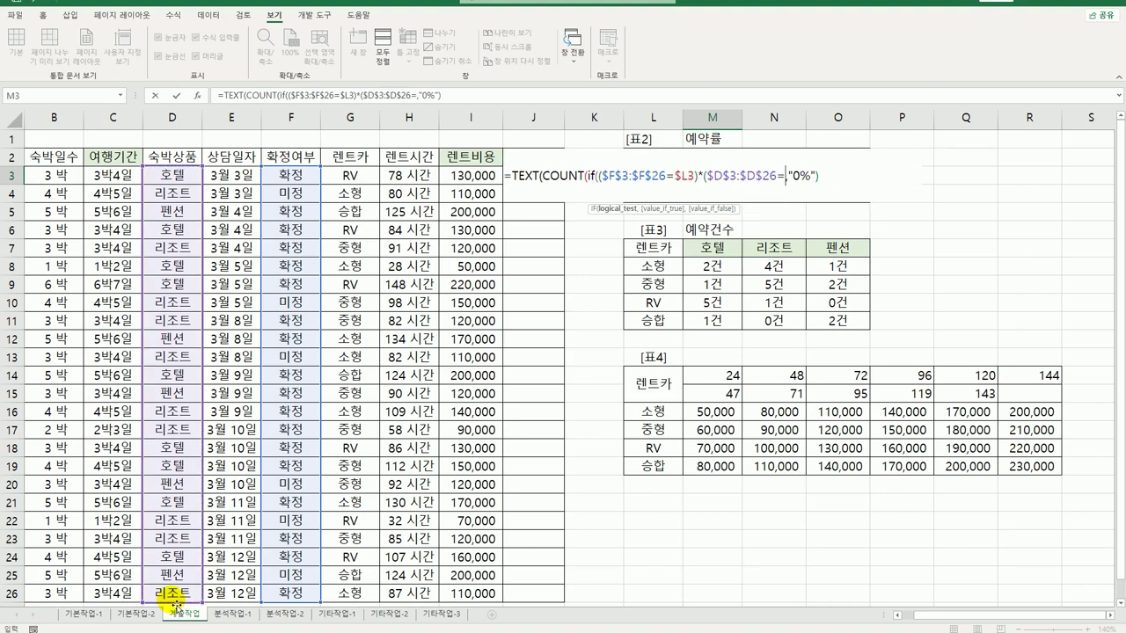
key("Up")
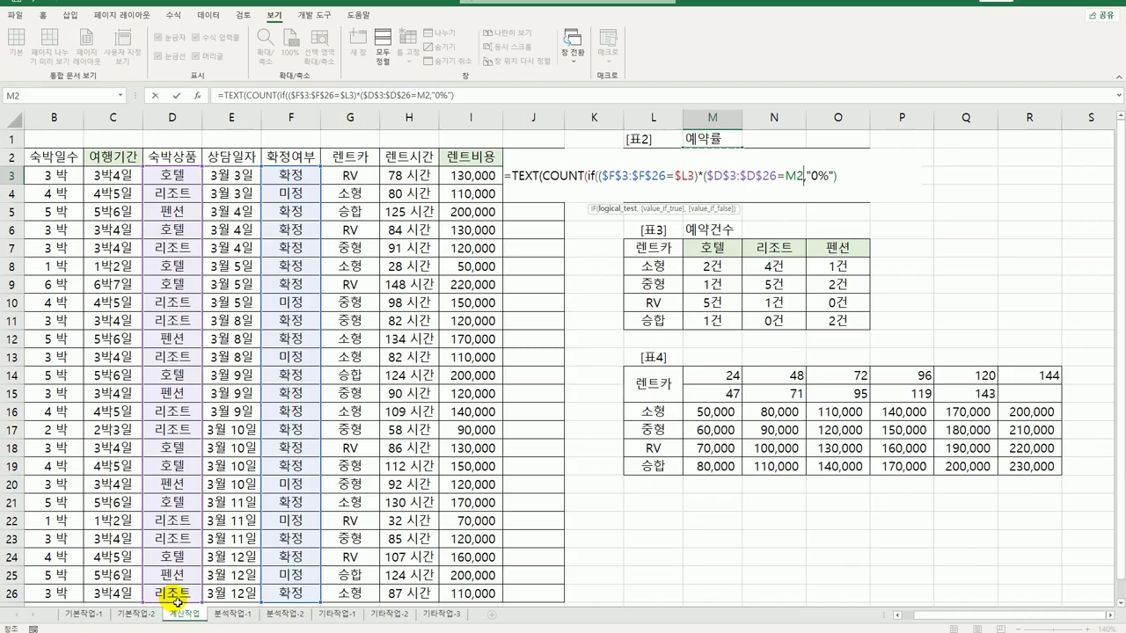
key("F4")
key("F4")
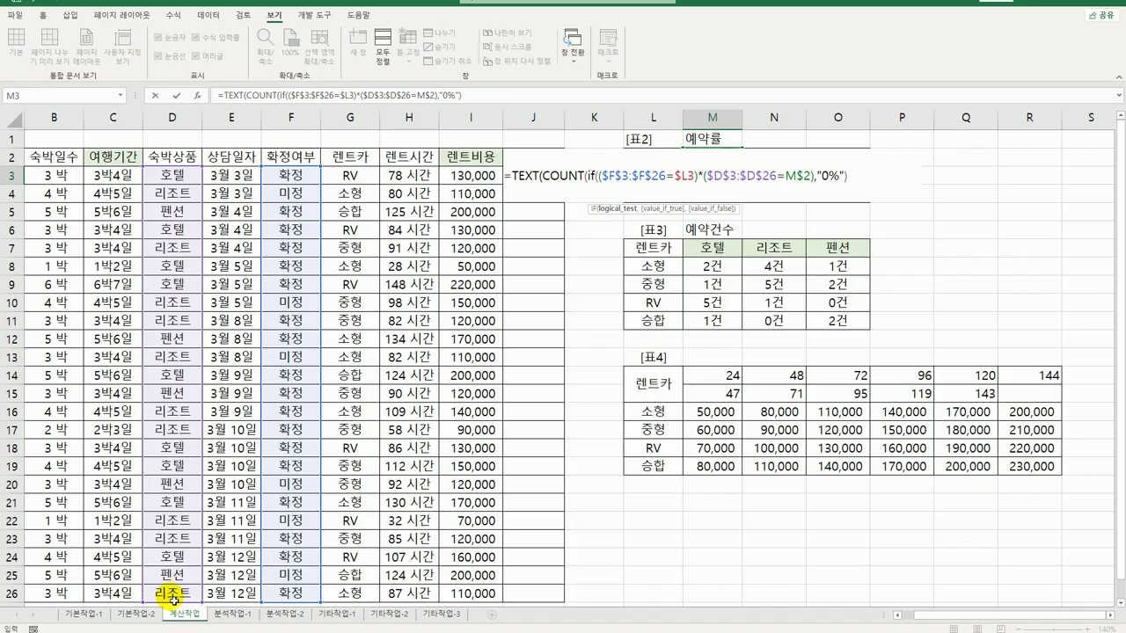
Set the IF's true value to 1 in M3 and close the IF and COUNT brackets
type(",")
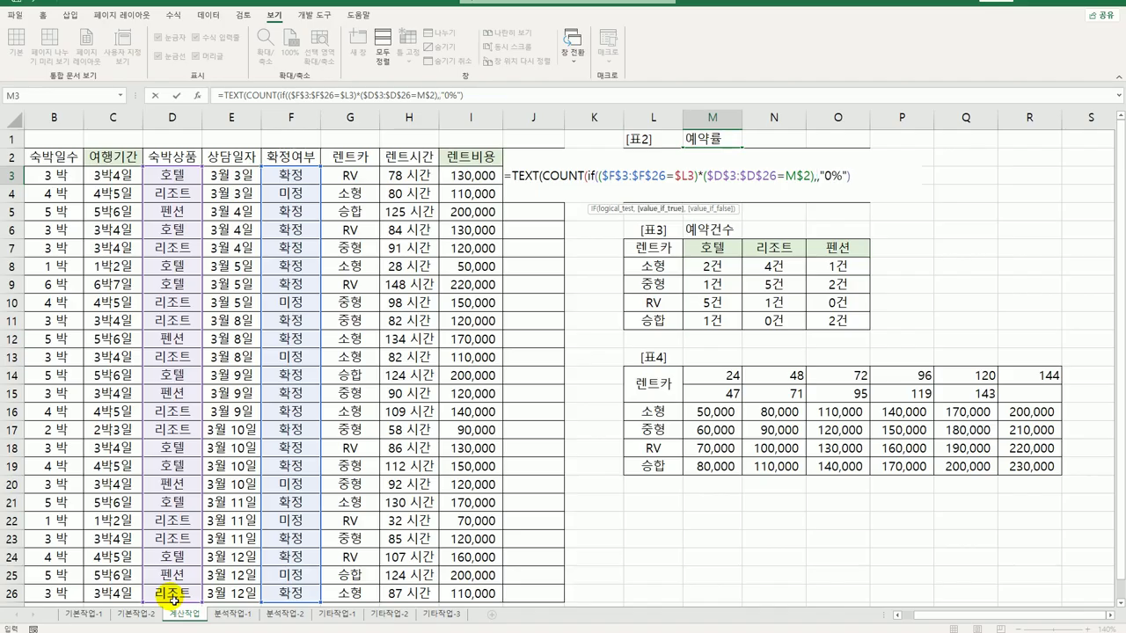
type("1)")
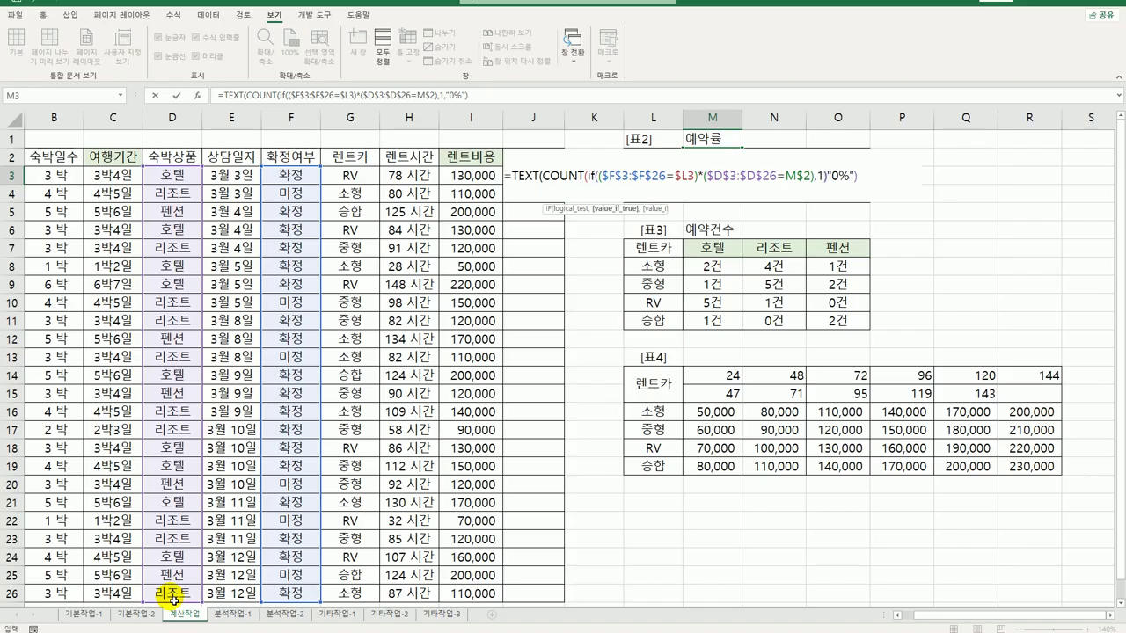
type(")")
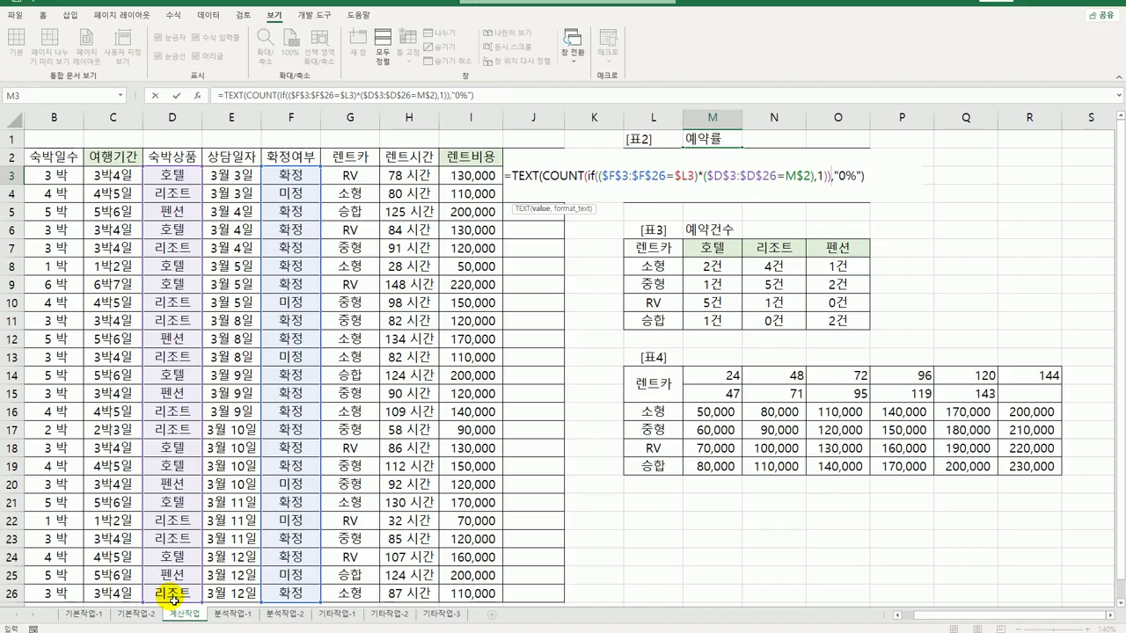
Divide the COUNT result in M3 by COUNTA($D$3:$D$26), keeping the division inside TEXT's value argument
type("/count")
key("Down")
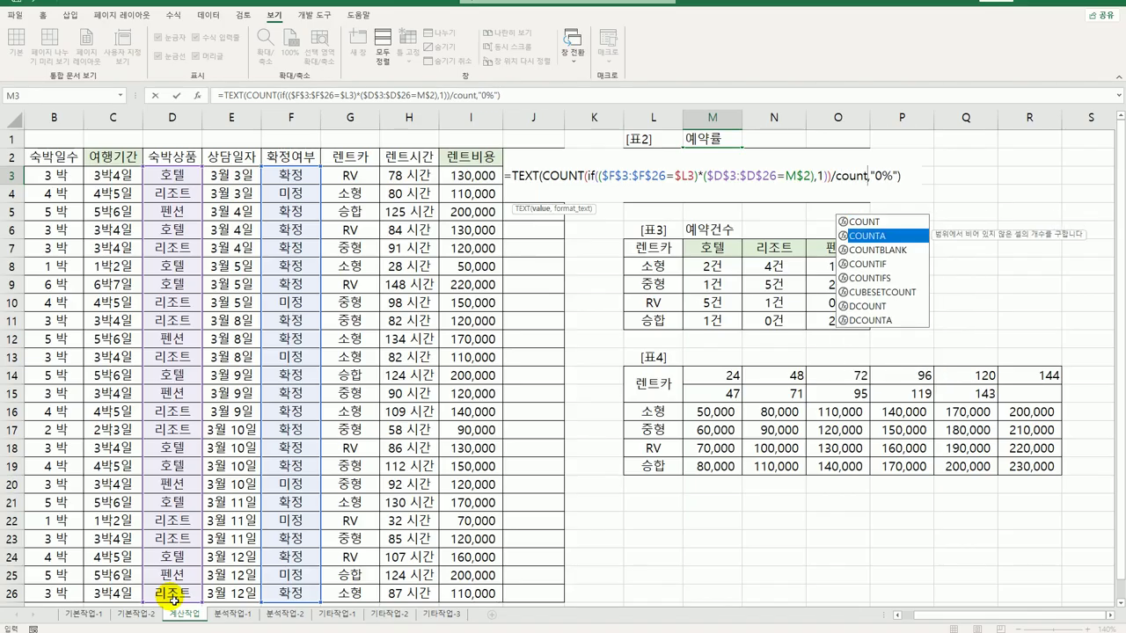
key("Tab")
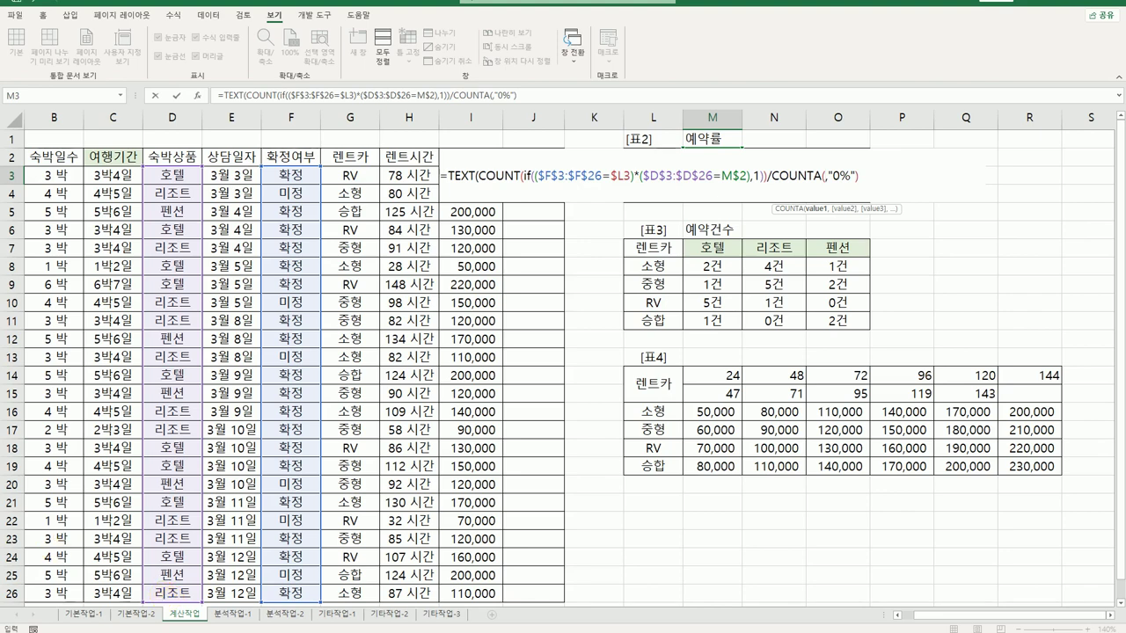
left_click(169, 179)
left_click_drag(170, 178, 178, 599)
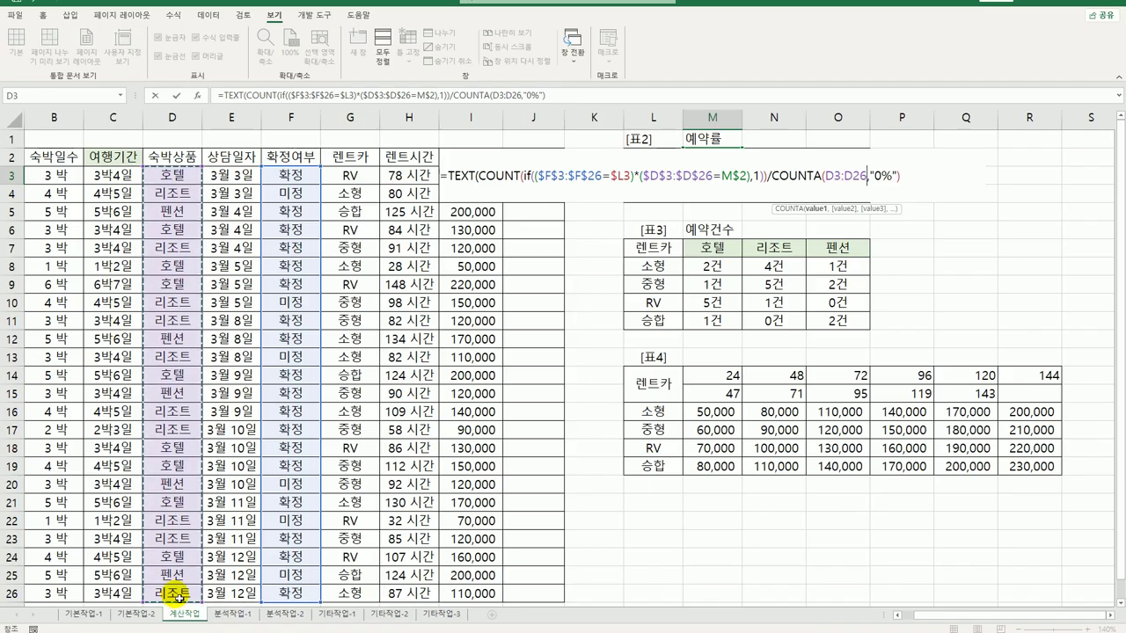
key("F4")
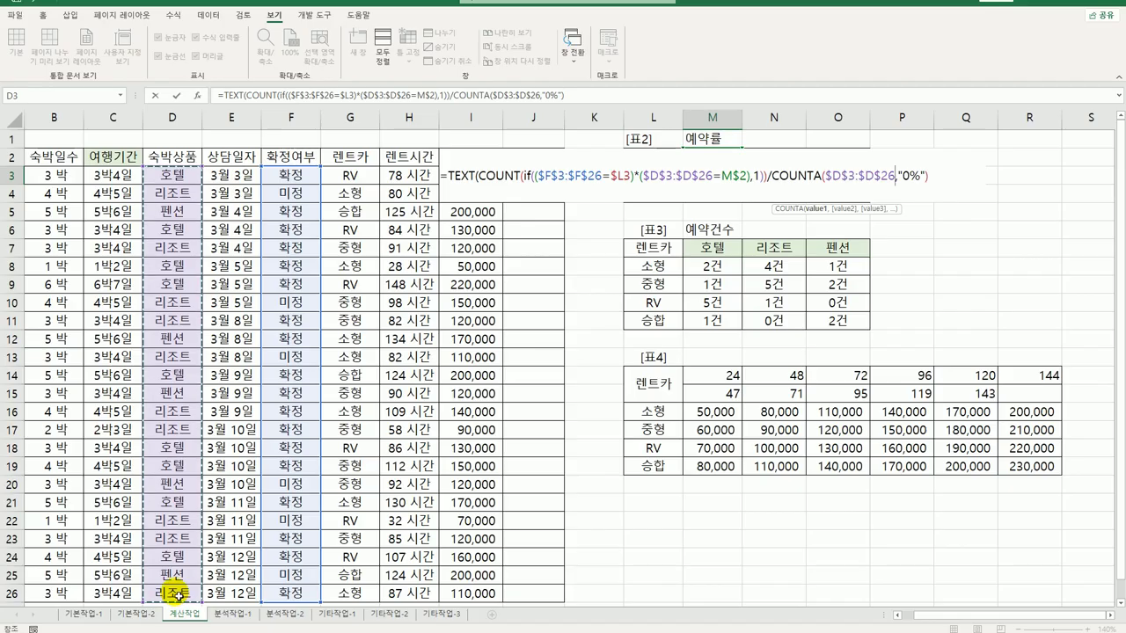
type(")")
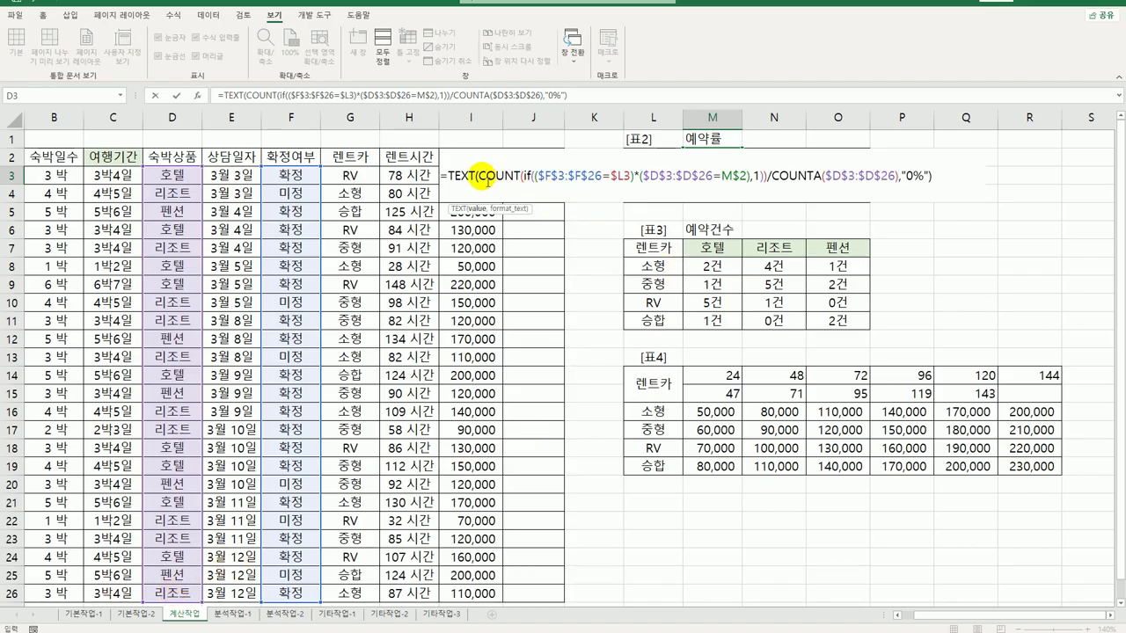
Enter M3 as an array formula and fill it across the 예약률 range M3:O4
left_click_drag(487, 178, 902, 185)
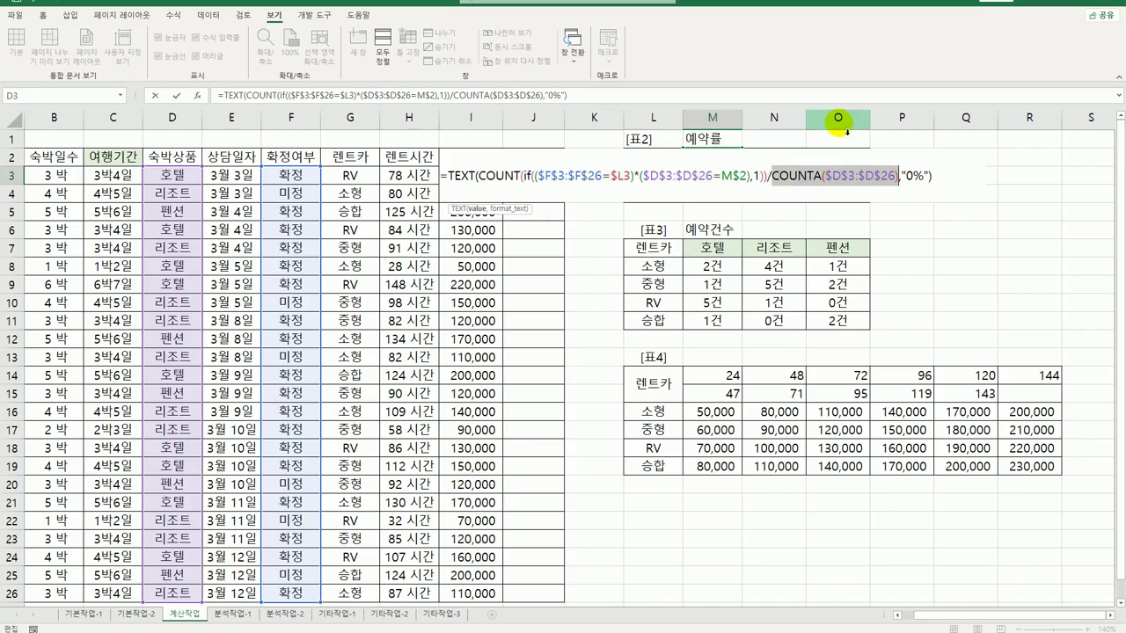
left_click(937, 180)
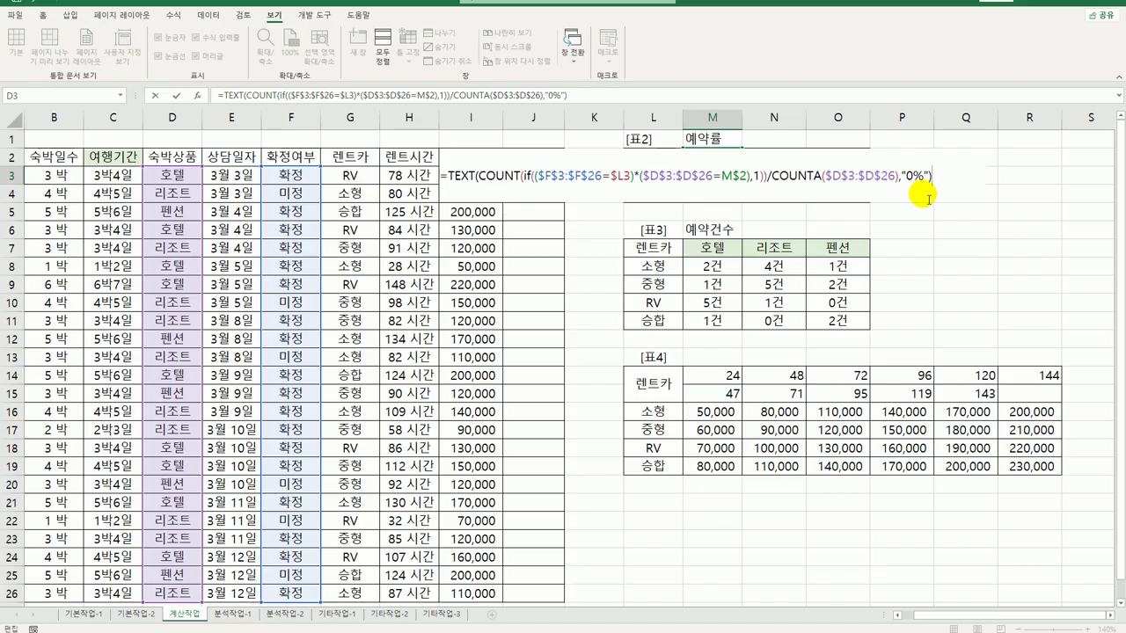
key("ctrl+shift+Return")
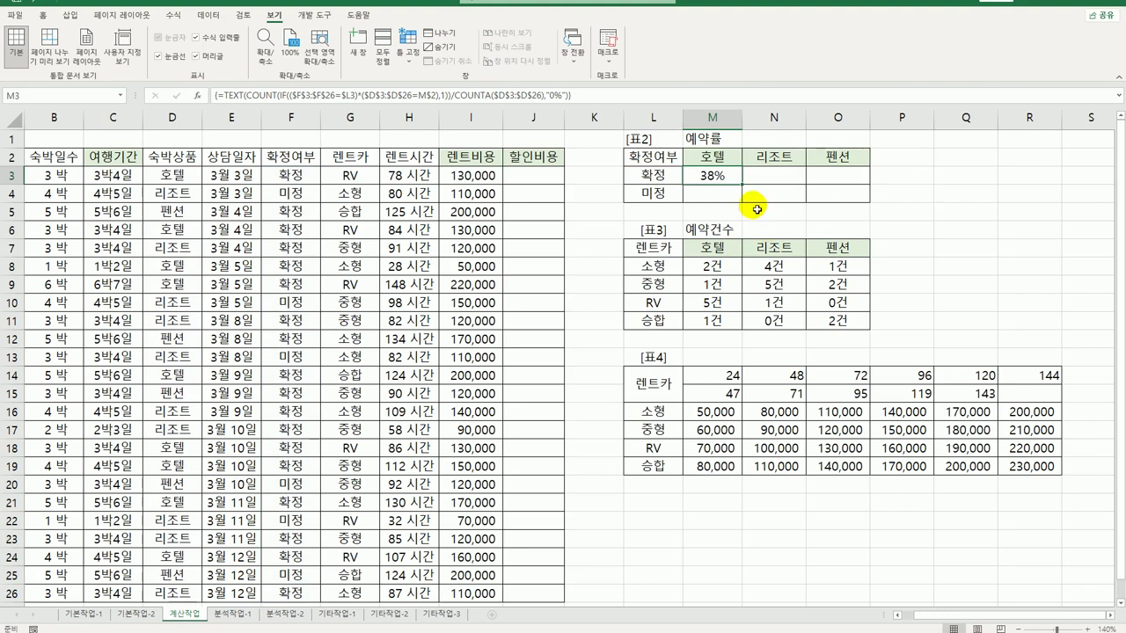
left_click_drag(743, 185, 843, 211)
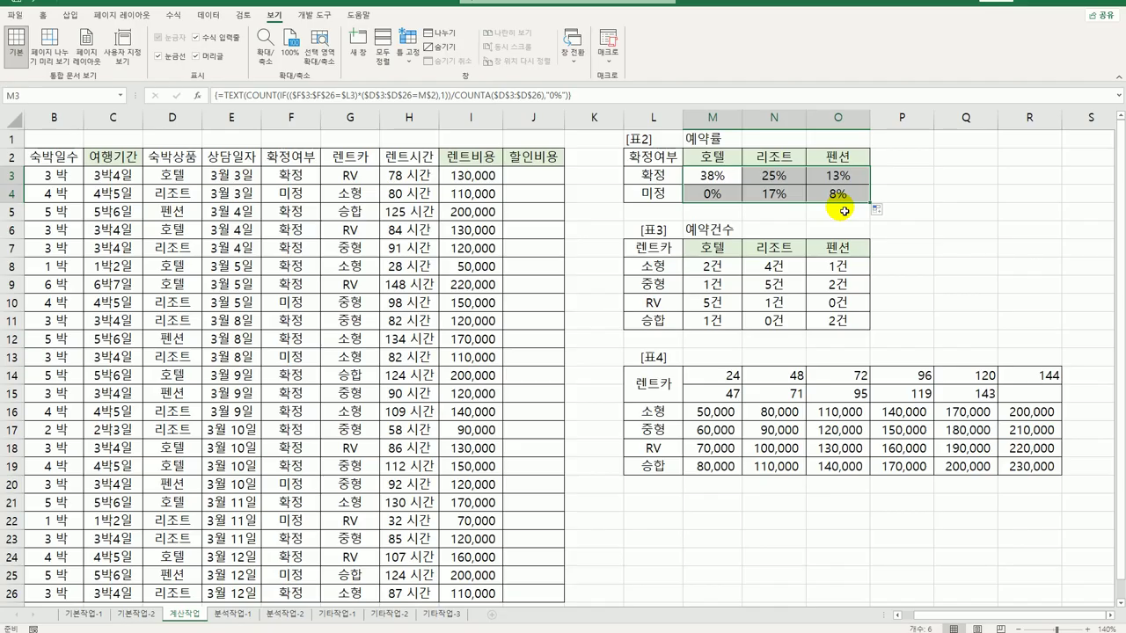
Select cell J3 and insert a new module in the workbook's VBA project
left_click(524, 179)
left_click(313, 15)
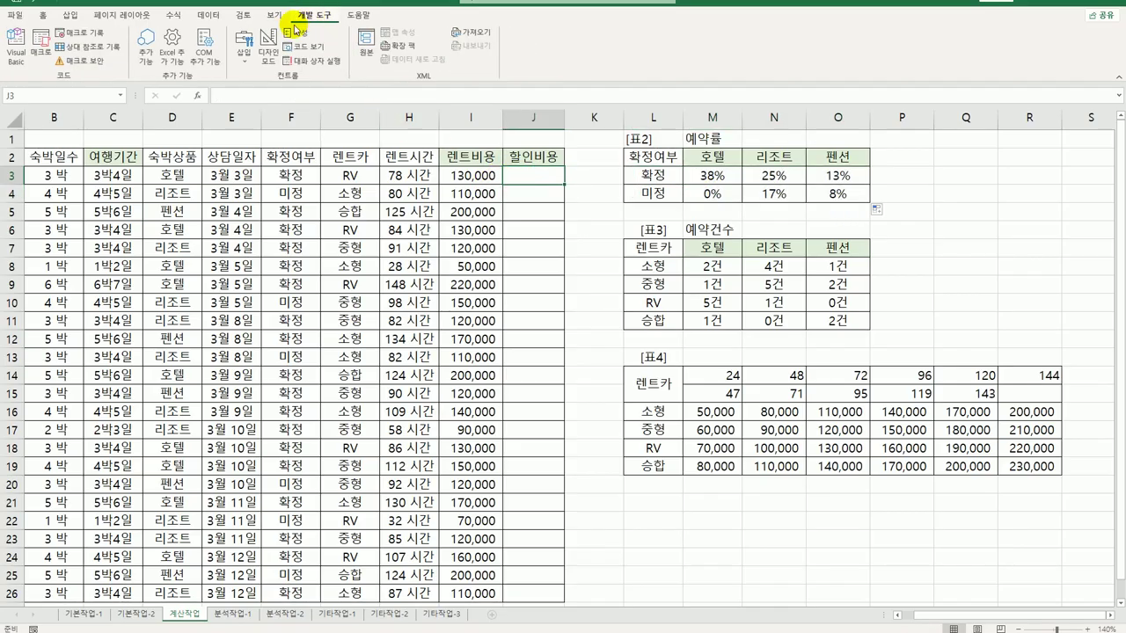
left_click(17, 58)
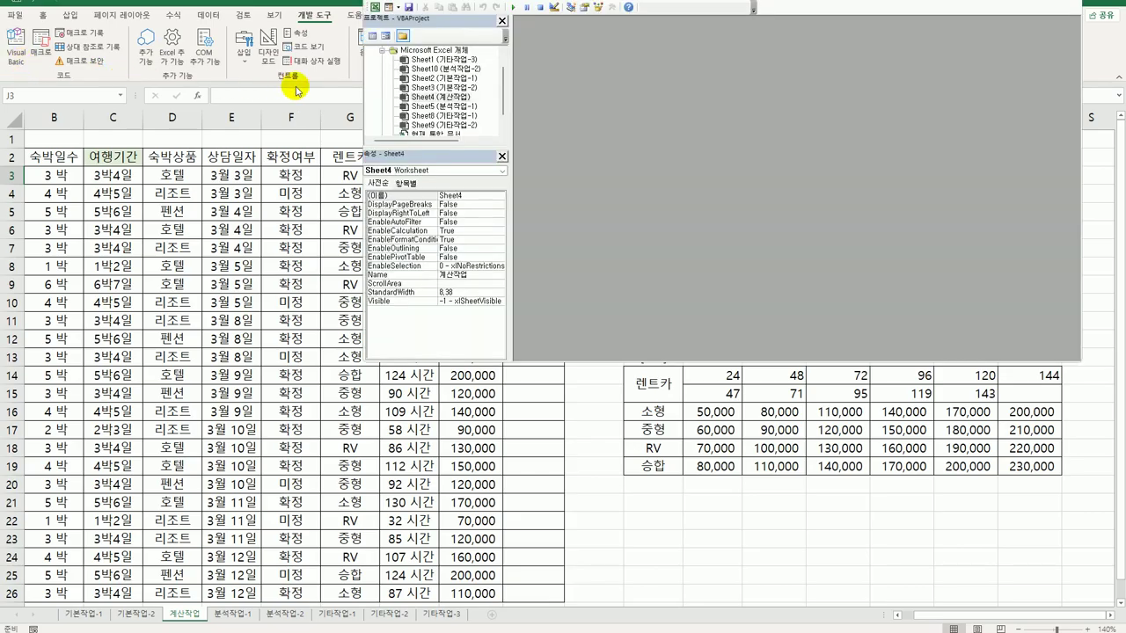
left_click(479, 3)
left_click(503, 31)
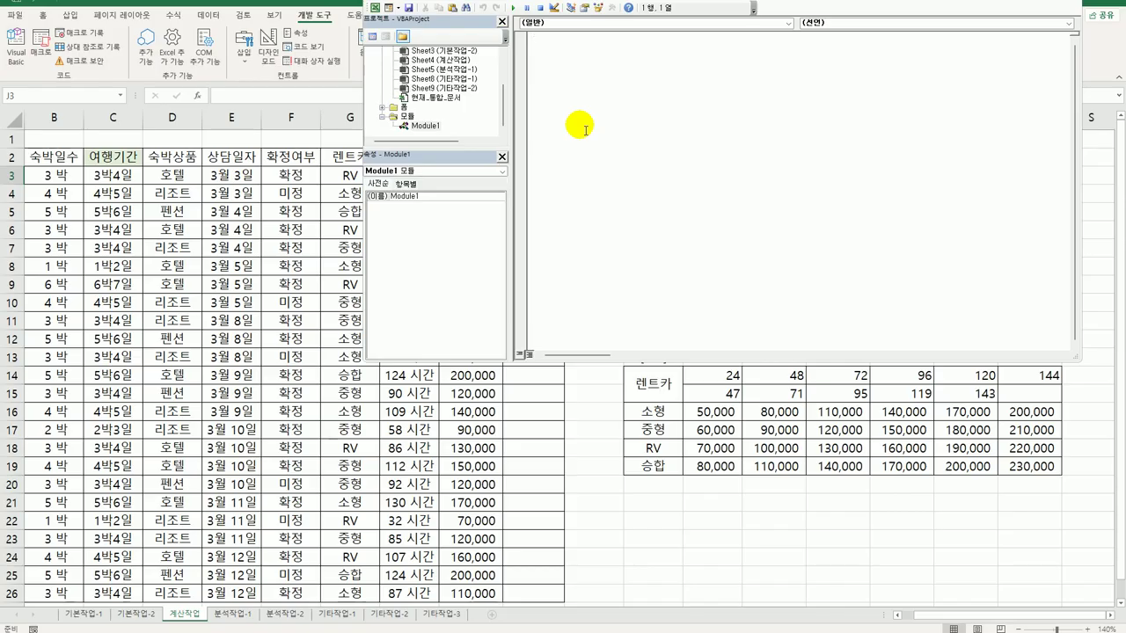
Declare the public function fn할인비용(렌트비용) in the module
type("public functi")
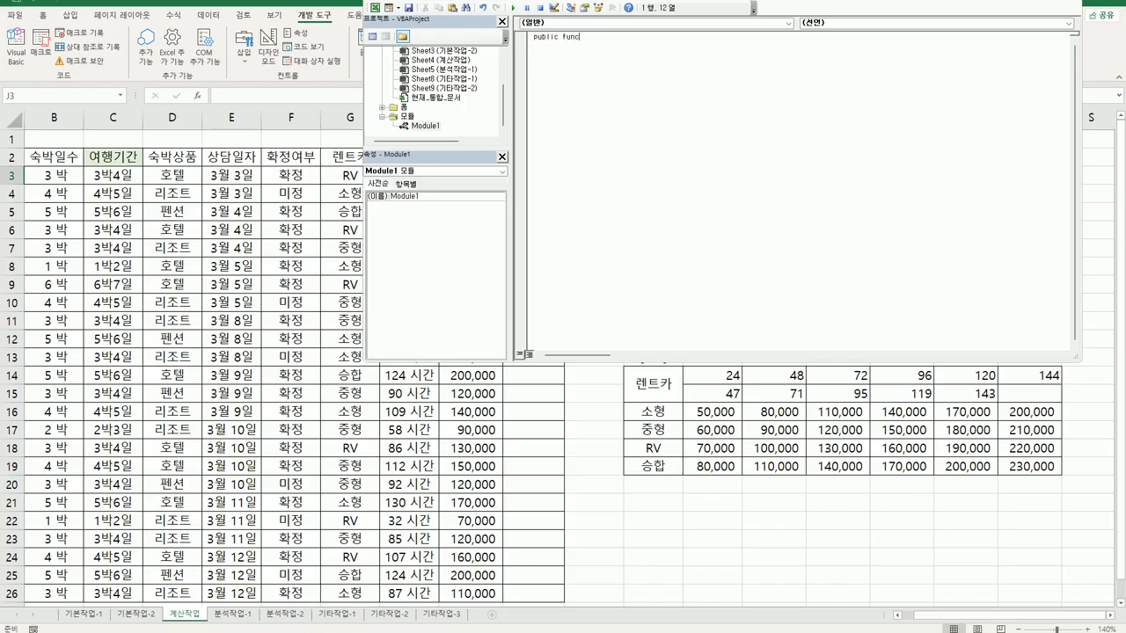
key("BackSpace")
key("BackSpace")
key("BackSpace")
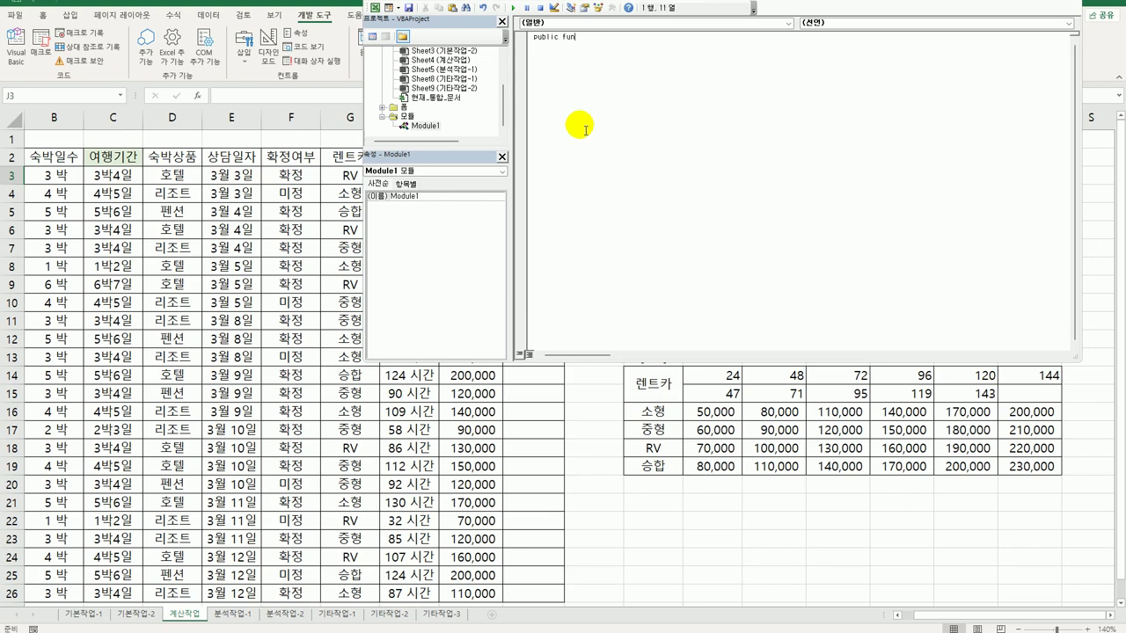
type("ction ")
type("fn")
type("할인")
type("비요")
type("(렌")
type("트비용)")
key("Return")
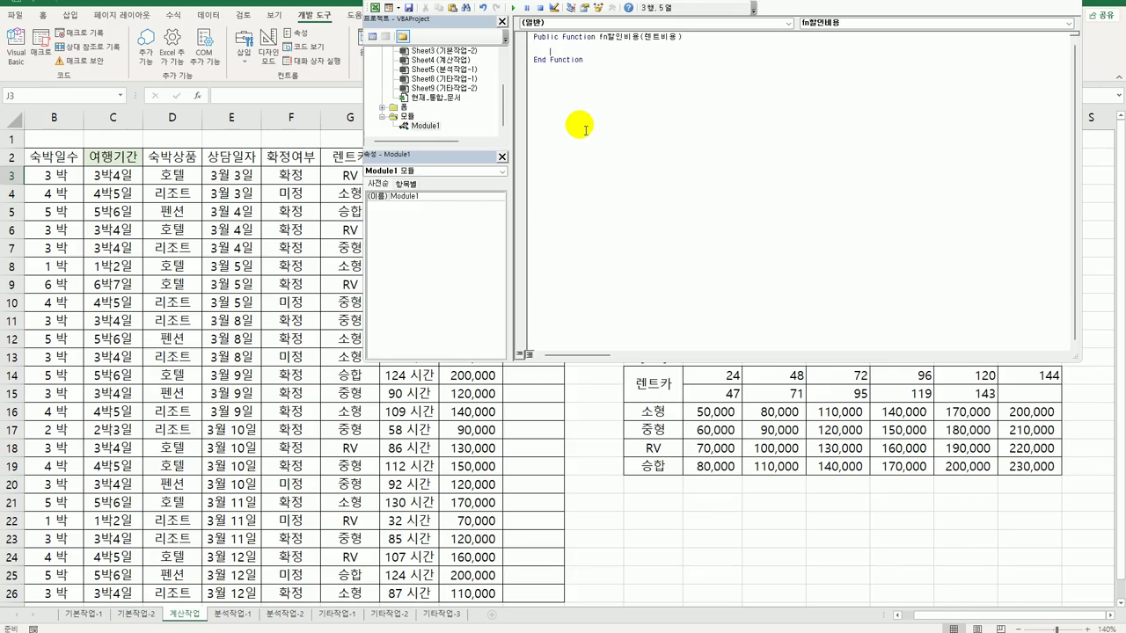
Add an If branch to the function that sets fn할인비용 = 렌트비용 * 0.9 when 렌트비용 >= 200000
key("Return")
key("Up")
type("id")
key("BackSpace")
key("BackSpace")
type("f 렌트비용")
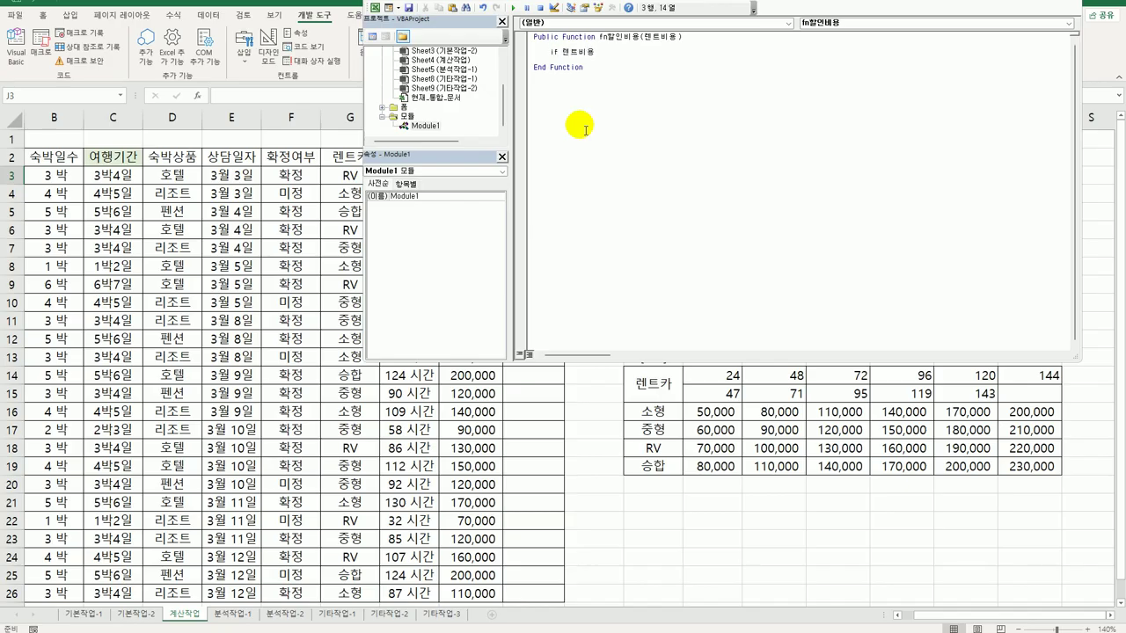
type(" >=200000 ㅅ")
key("BackSpace")
type("Then")
key("Return")
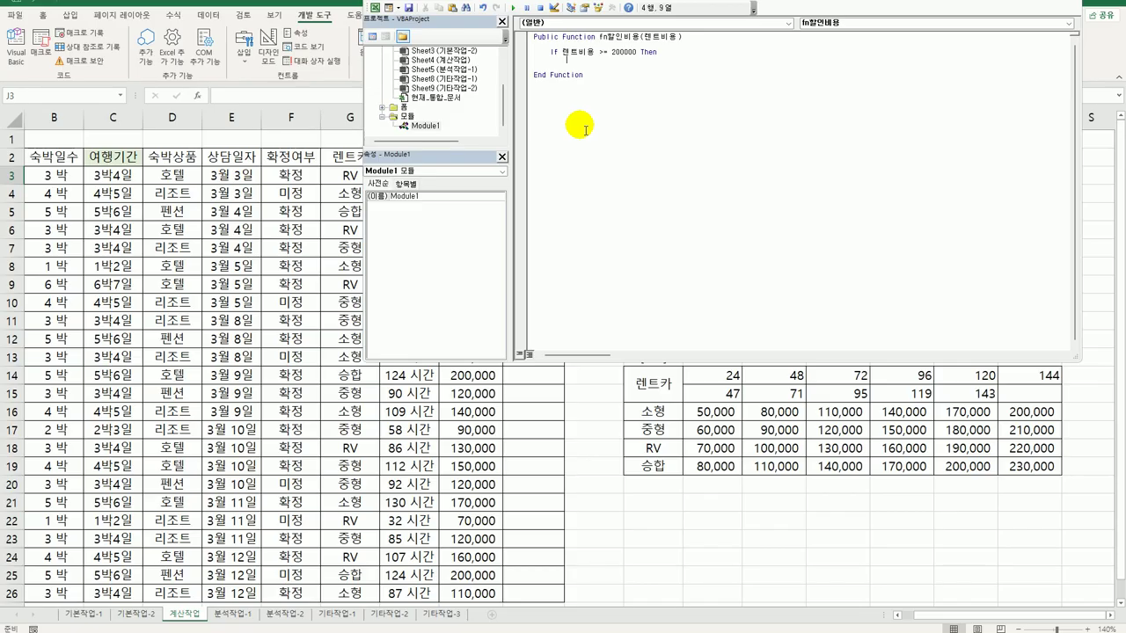
type("fn할인비용 = 렌트비용 * 0.9")
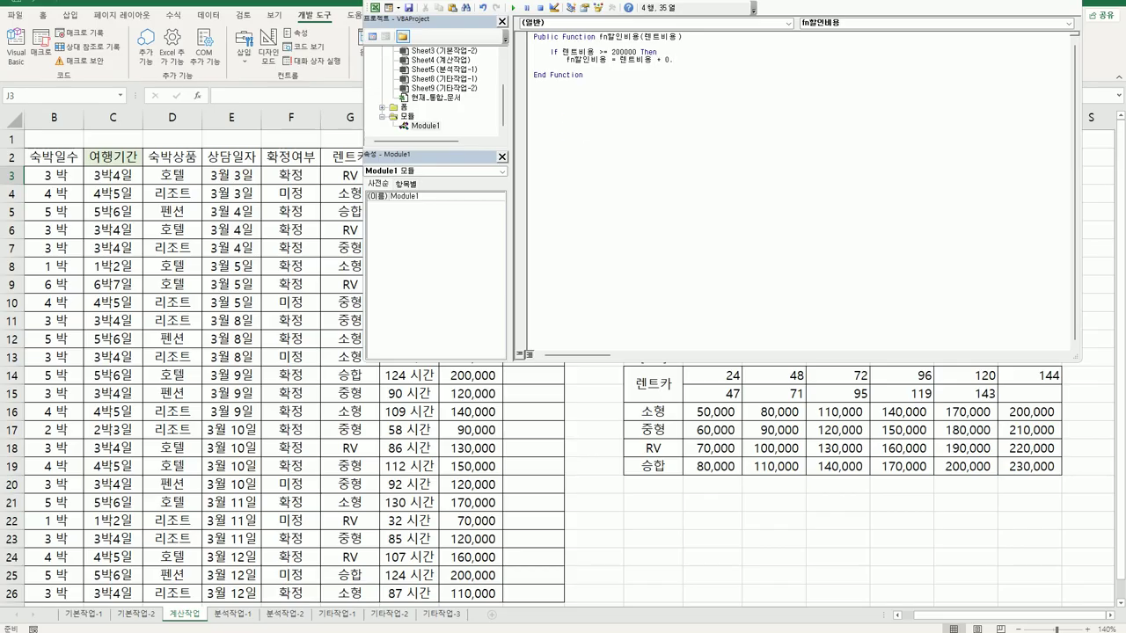
key("Return")
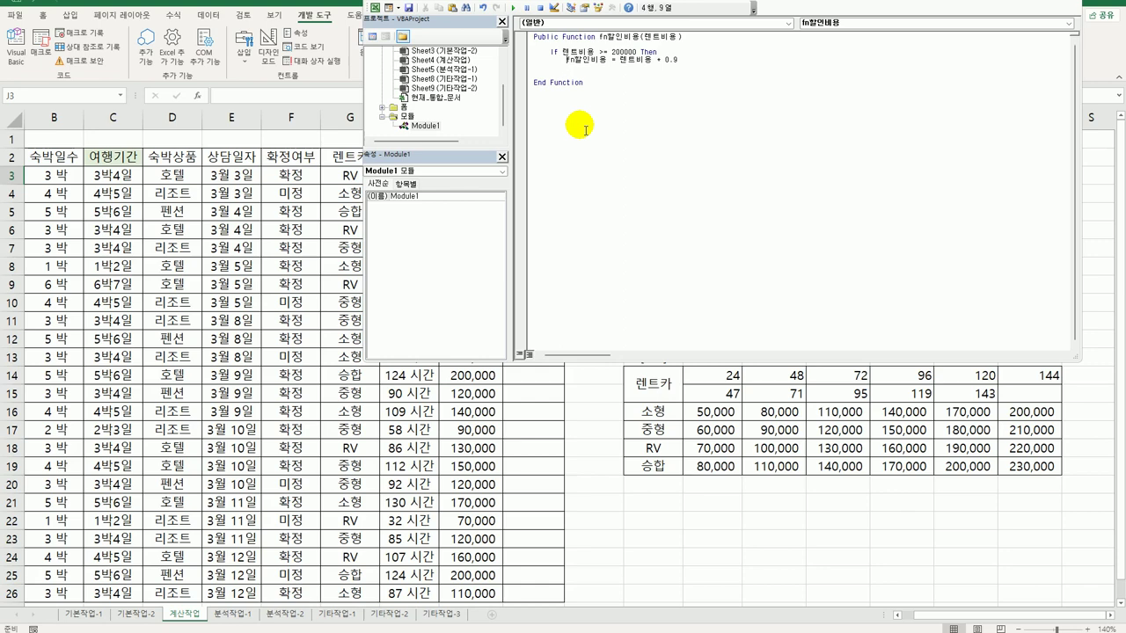
Duplicate the If line and its assignment line directly below the originals
key("shift+Down")
key("shift+End")
key("ctrl+c")
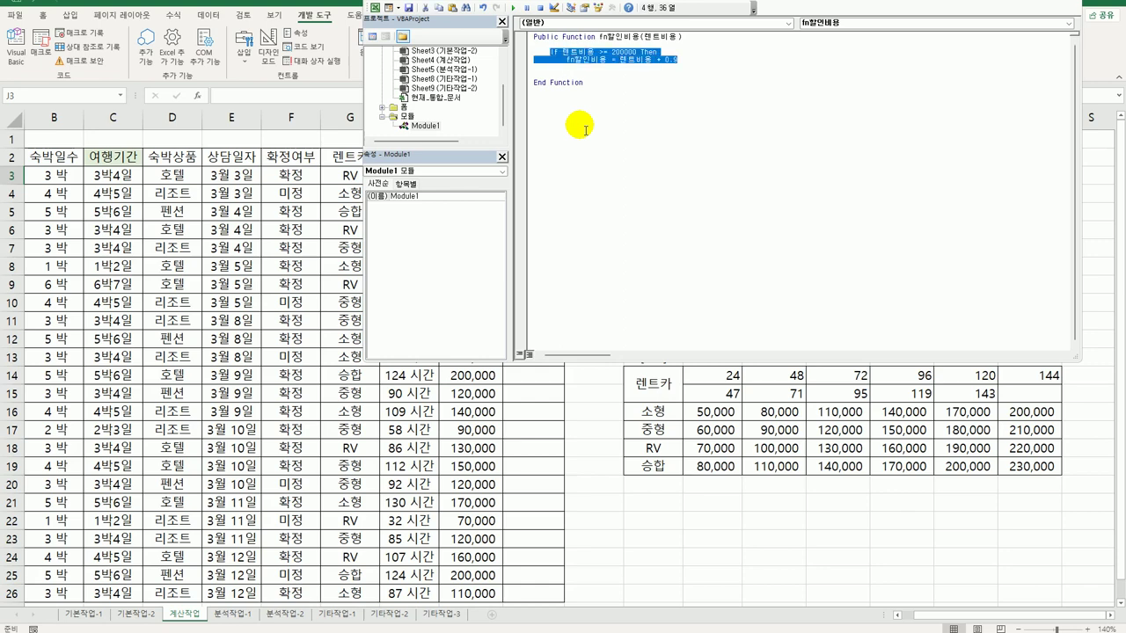
key("Down")
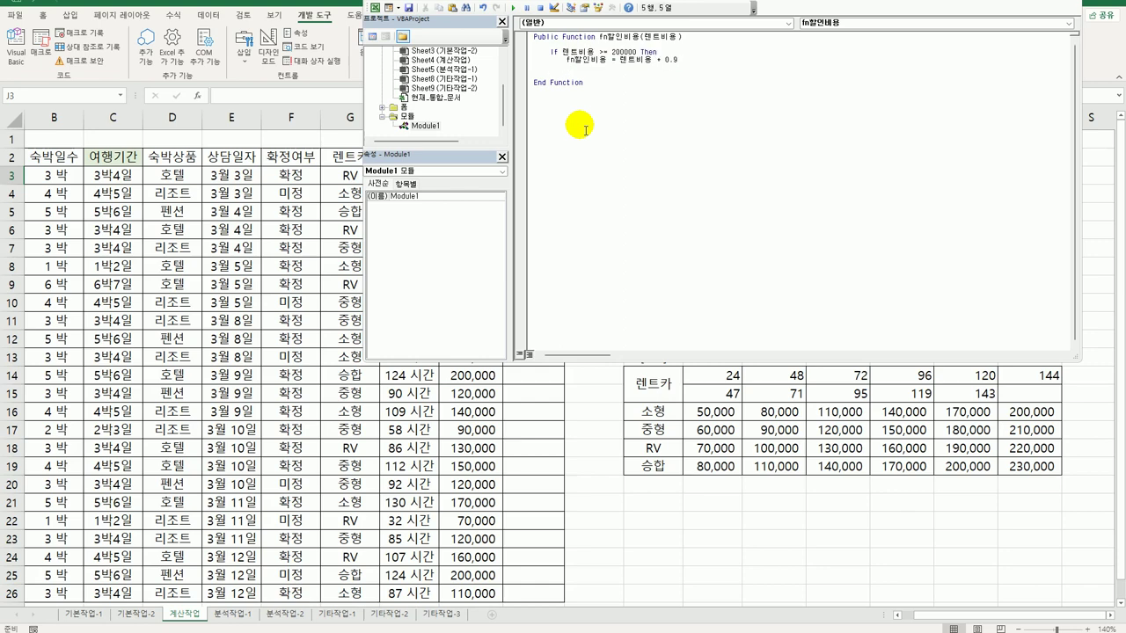
key("ctrl+v")
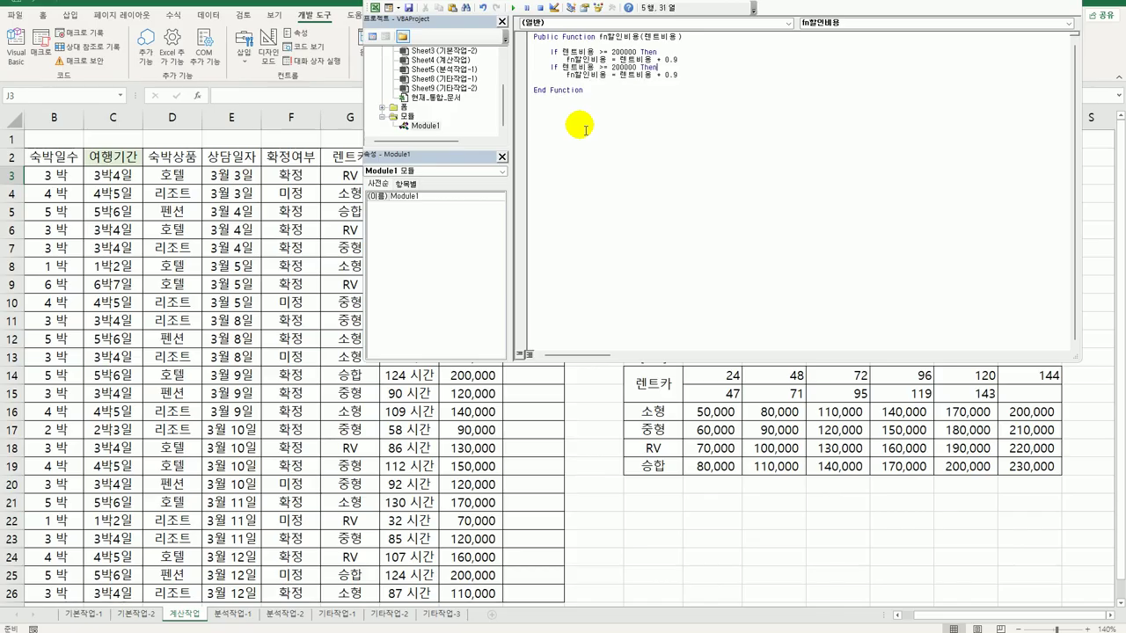
Turn the copied block into an ElseIf branch for 렌트비용 >= 100000 with the multiplier 0.95
key("Home")
type("else")
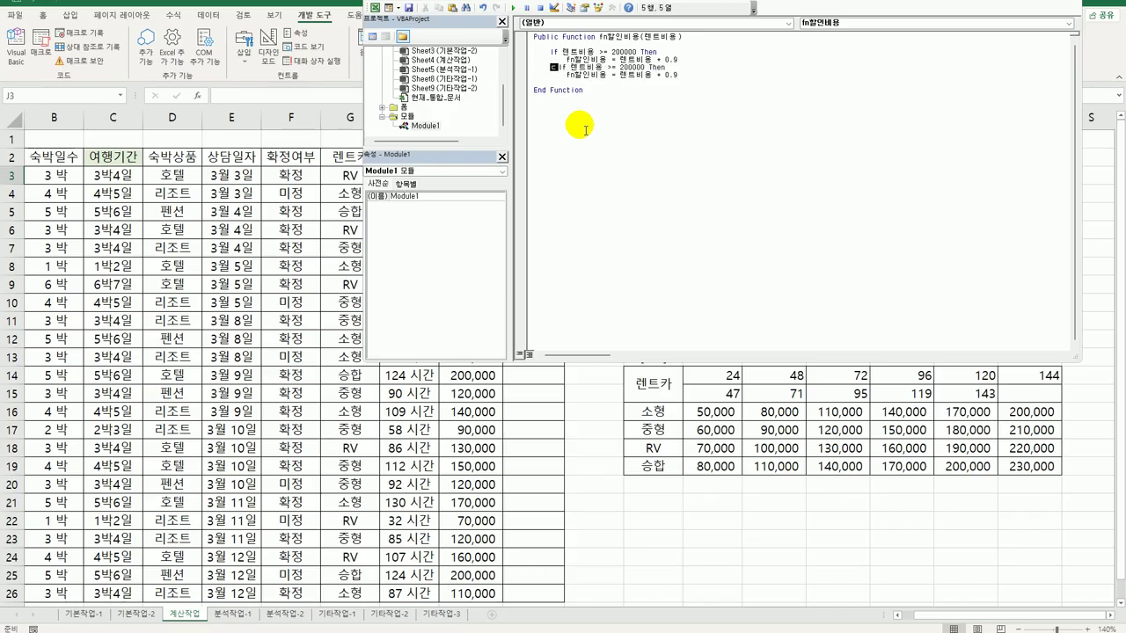
key("Right")
key("Right")
key("Right")
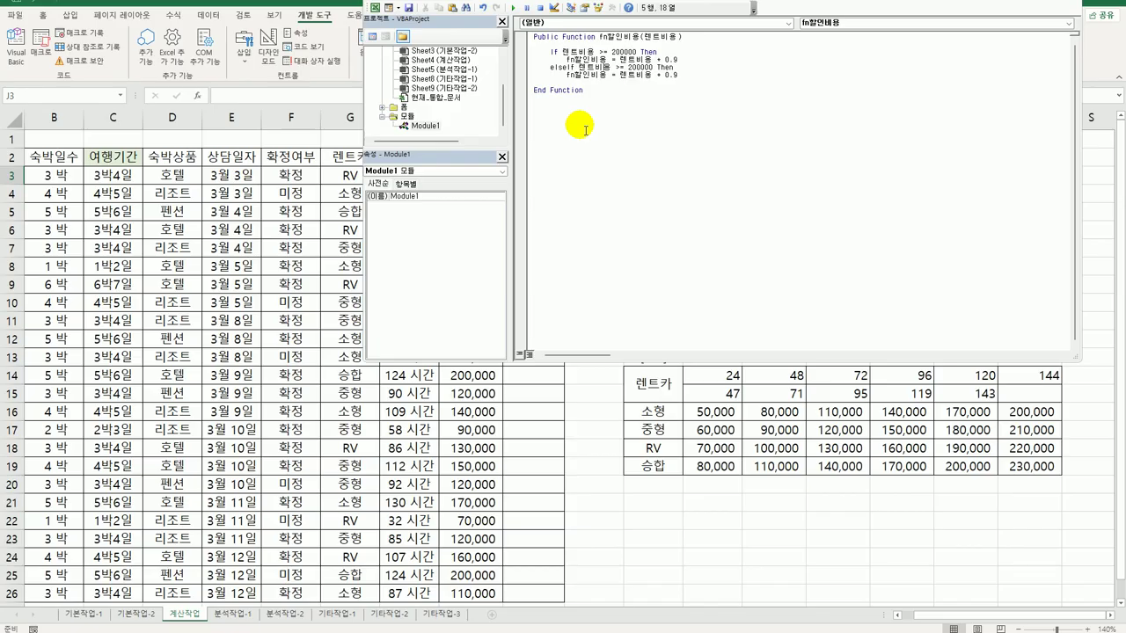
key("Right")
key("Right")
key("Delete")
type("1")
key("BackSpace")
type("95")
Add an Else branch with a copy of the assignment line, using the multiplier 0.97
key("Return")
key("BackSpace")
type("el")
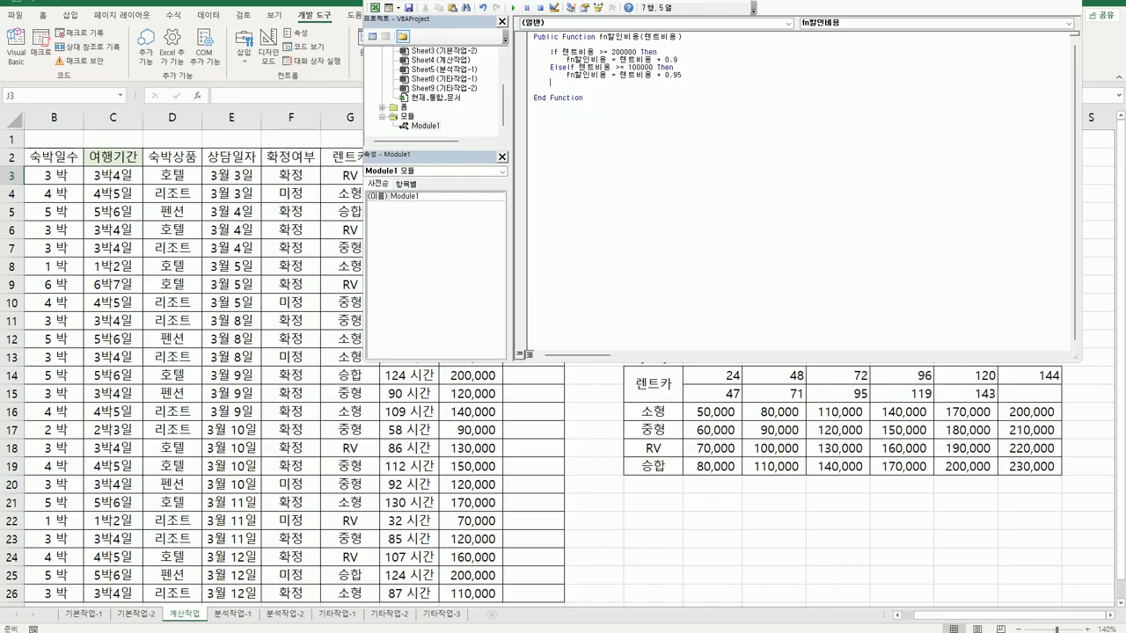
type("se")
key("Up")
key("Home")
key("shift+End")
key("ctrl+c")
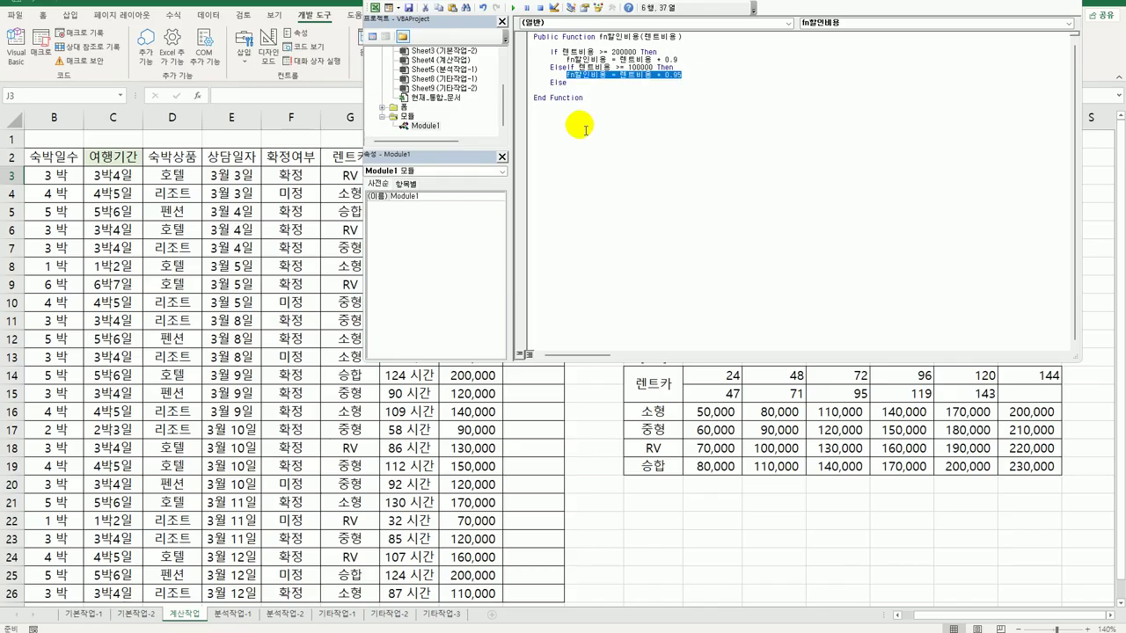
key("Down")
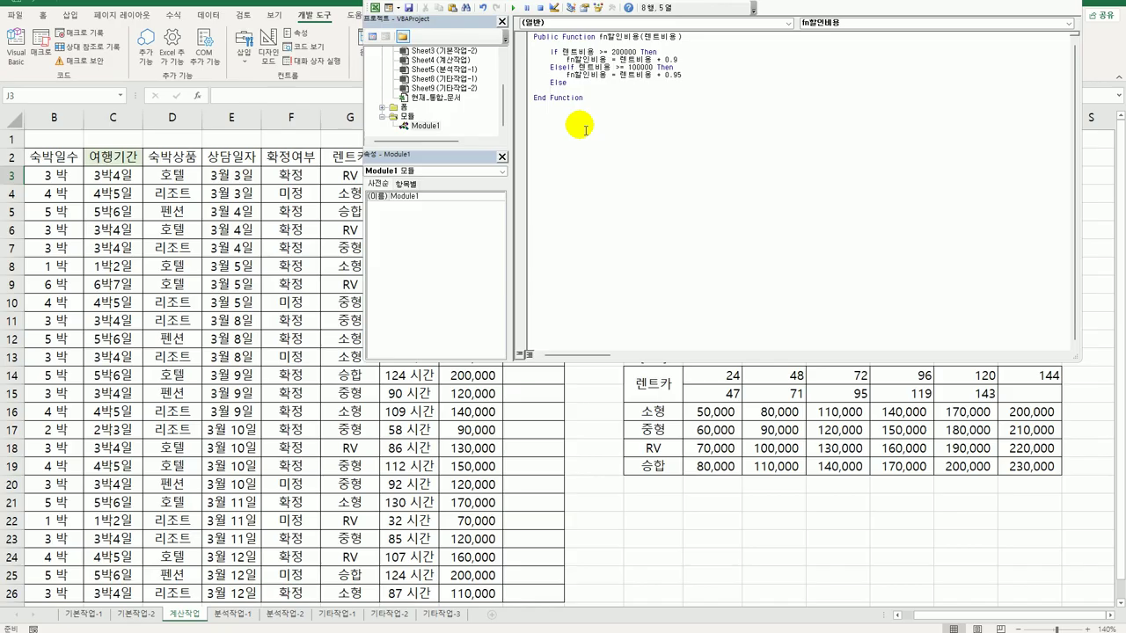
key("ctrl+v")
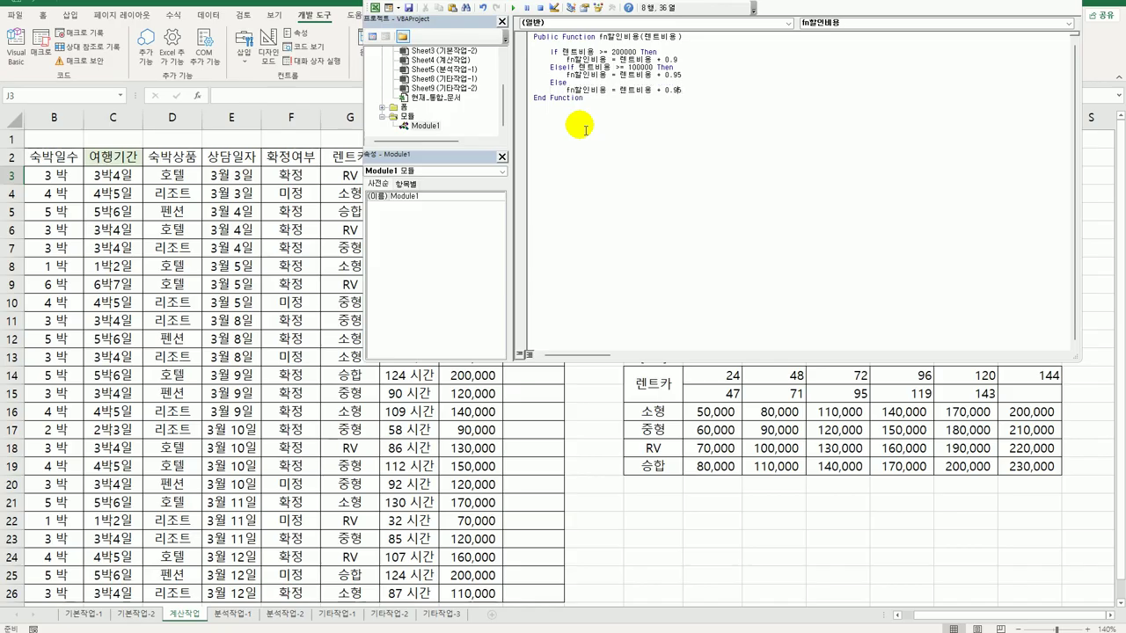
key("Delete")
type("7")
Close the conditional block with End If and return from the code editor to the worksheet
key("Return")
key("BackSpace")
type("ㄷ")
key("BackSpace")
type("end if")
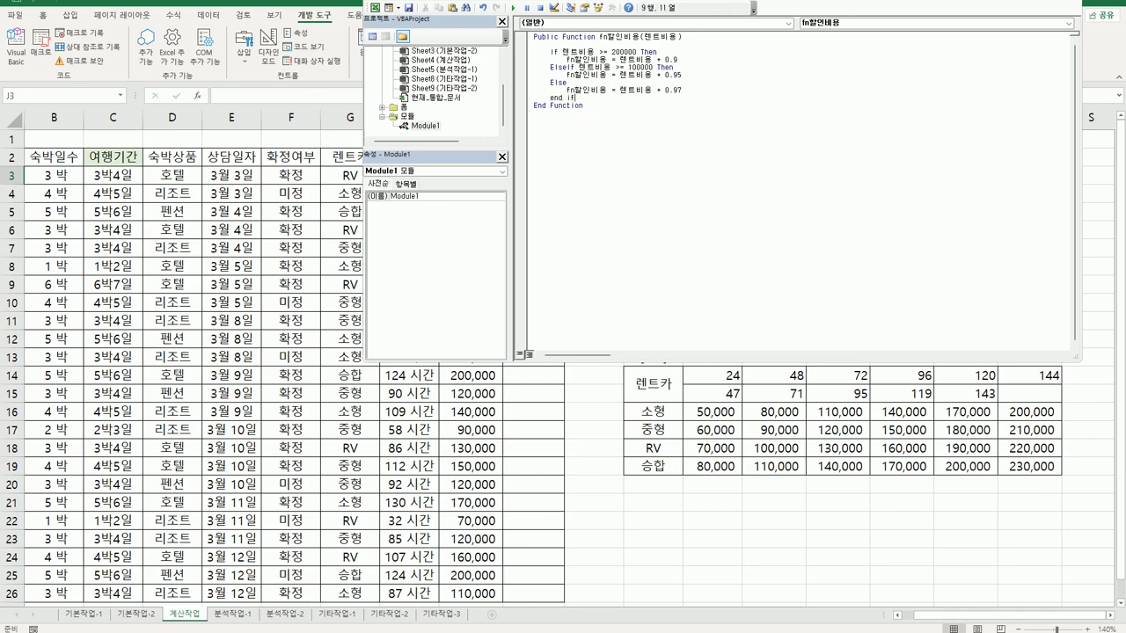
key("Return")
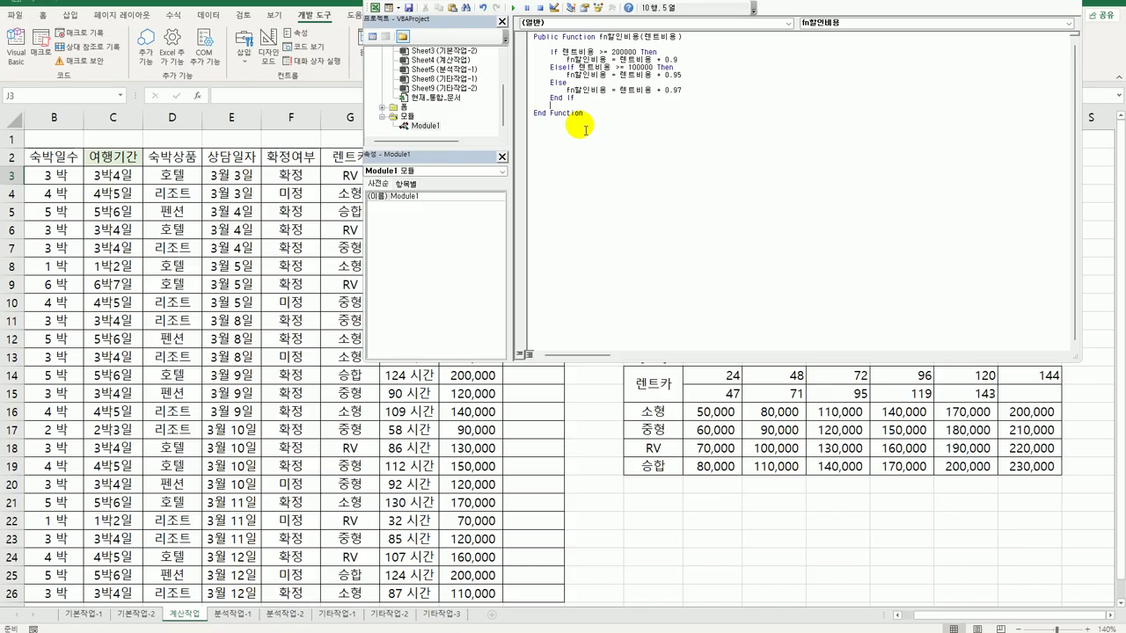
left_click(599, 122)
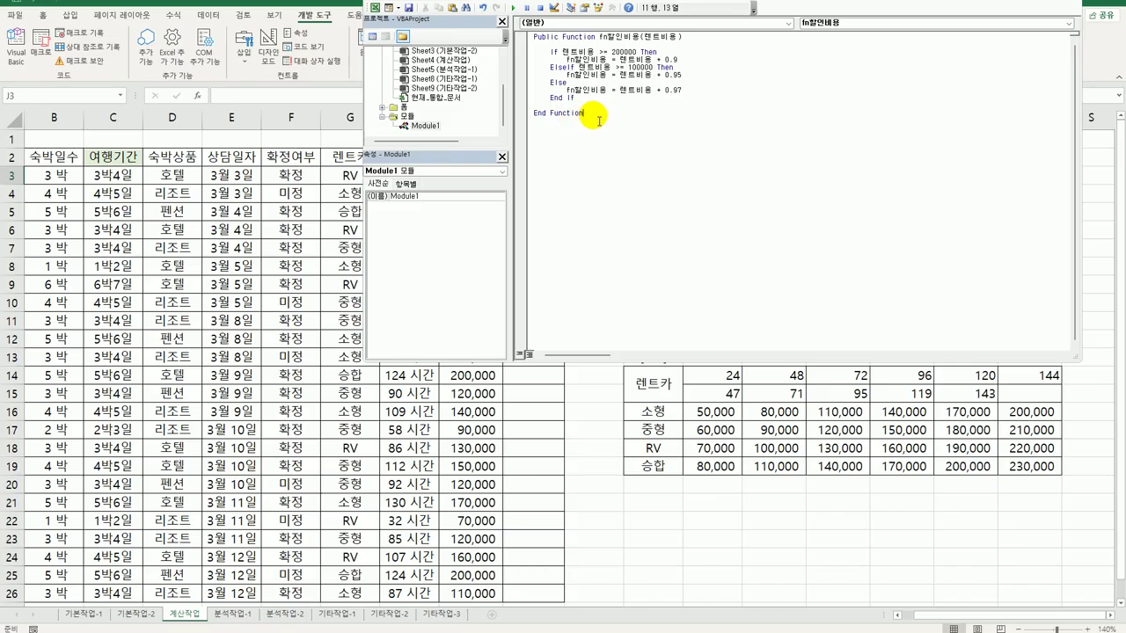
key("alt+q")
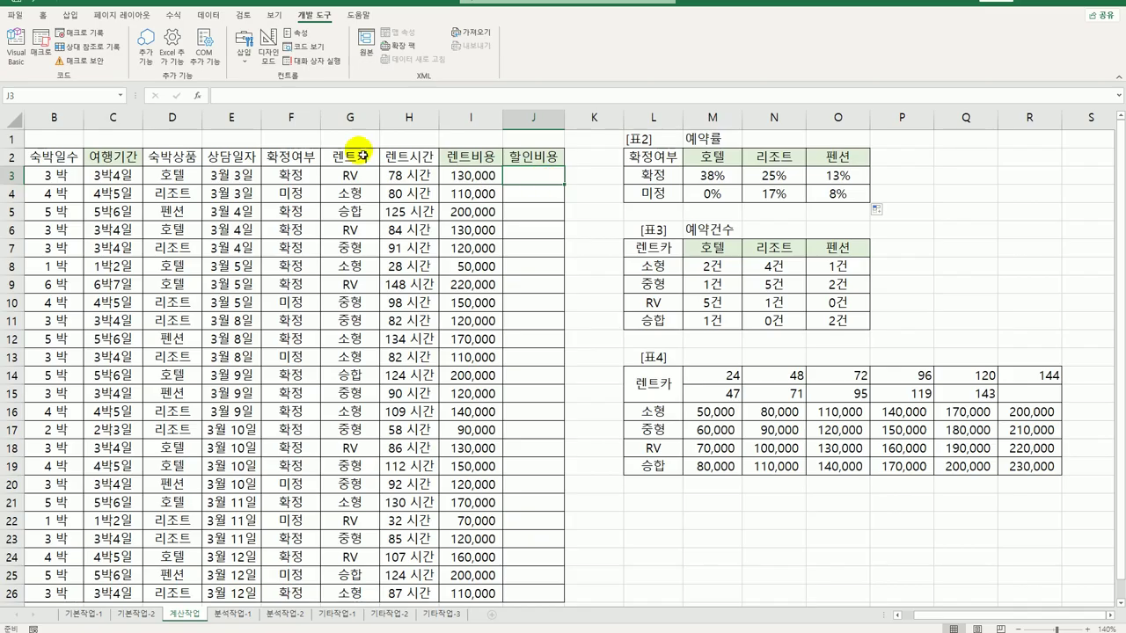
Enter the user-defined function fn할인비용 in J3 with I3 as its argument and fill it down the 할인비용 column
left_click(200, 95)
left_click(695, 182)
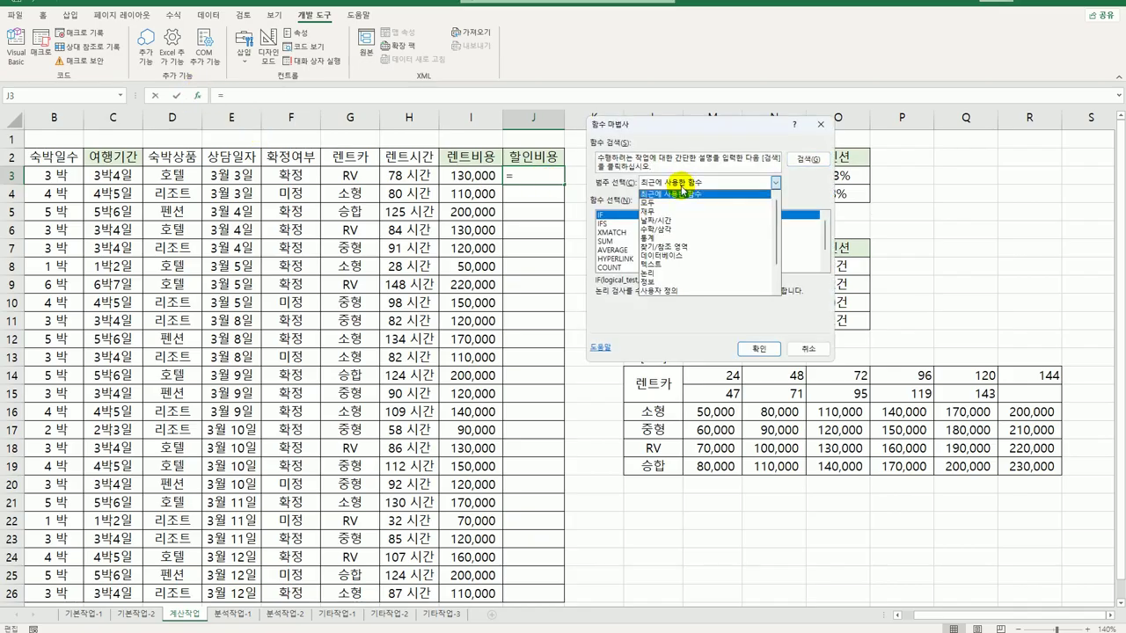
left_click(677, 292)
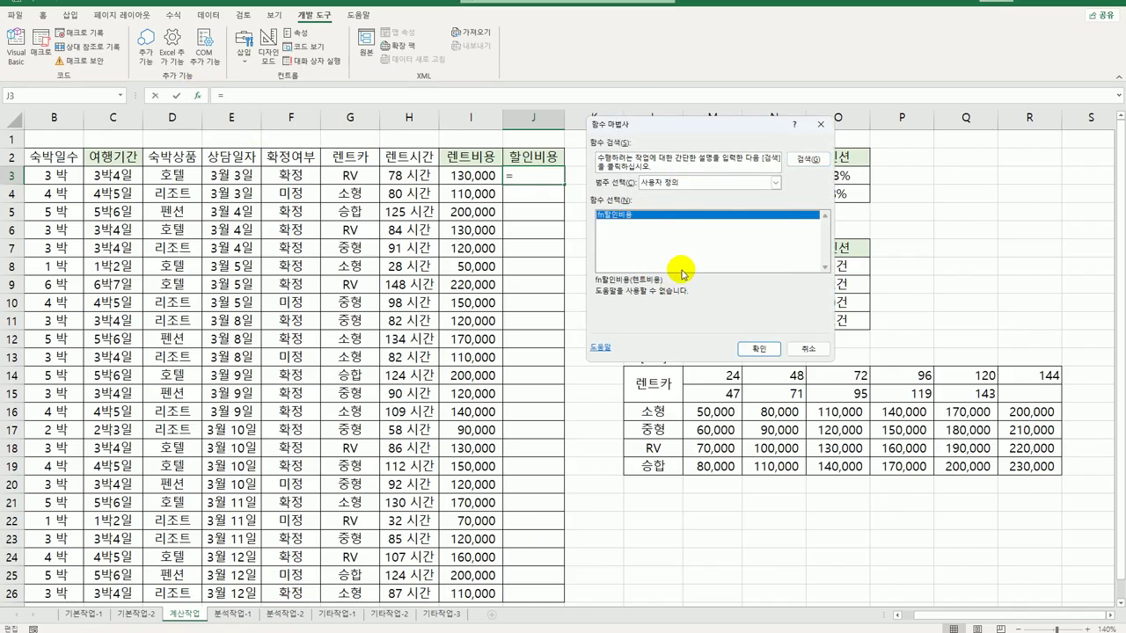
left_click(758, 349)
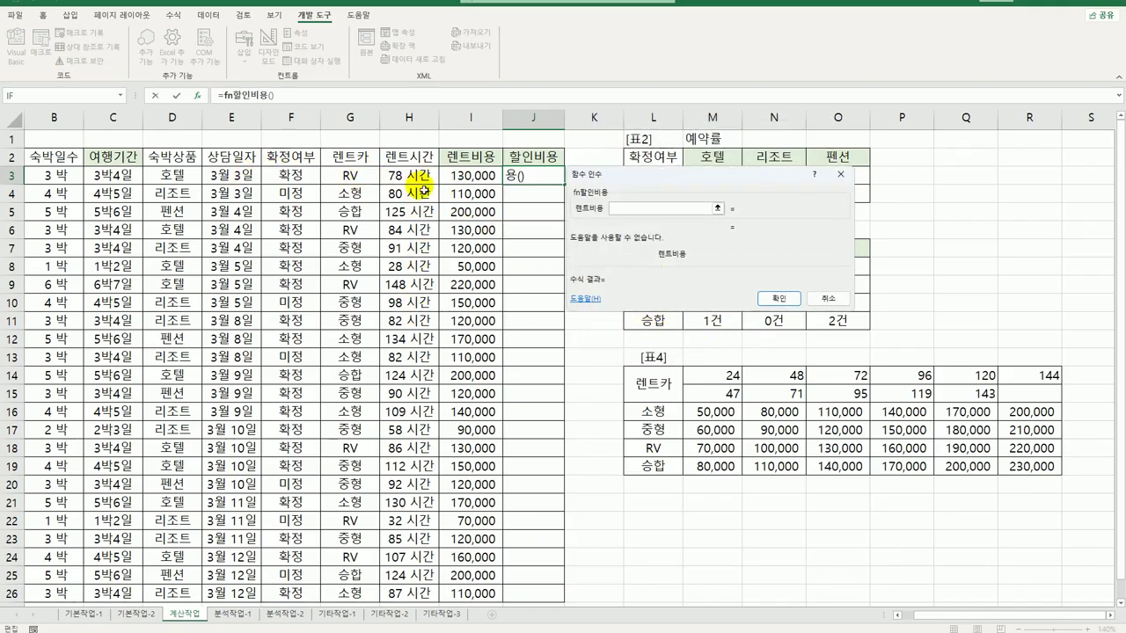
left_click(453, 176)
left_click(780, 299)
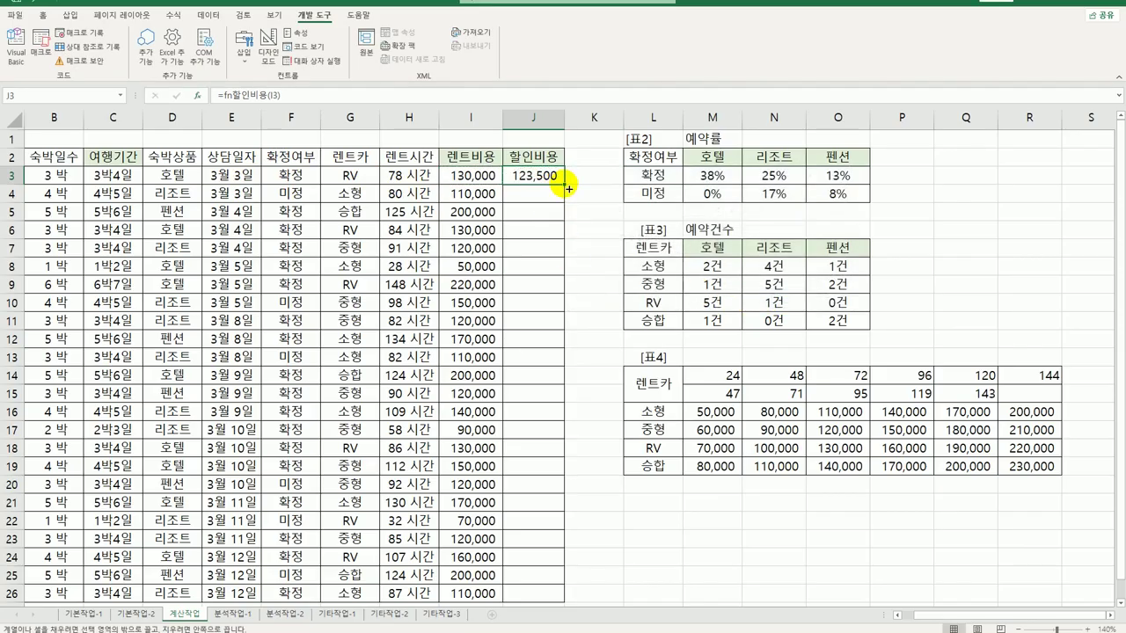
double_click(569, 187)
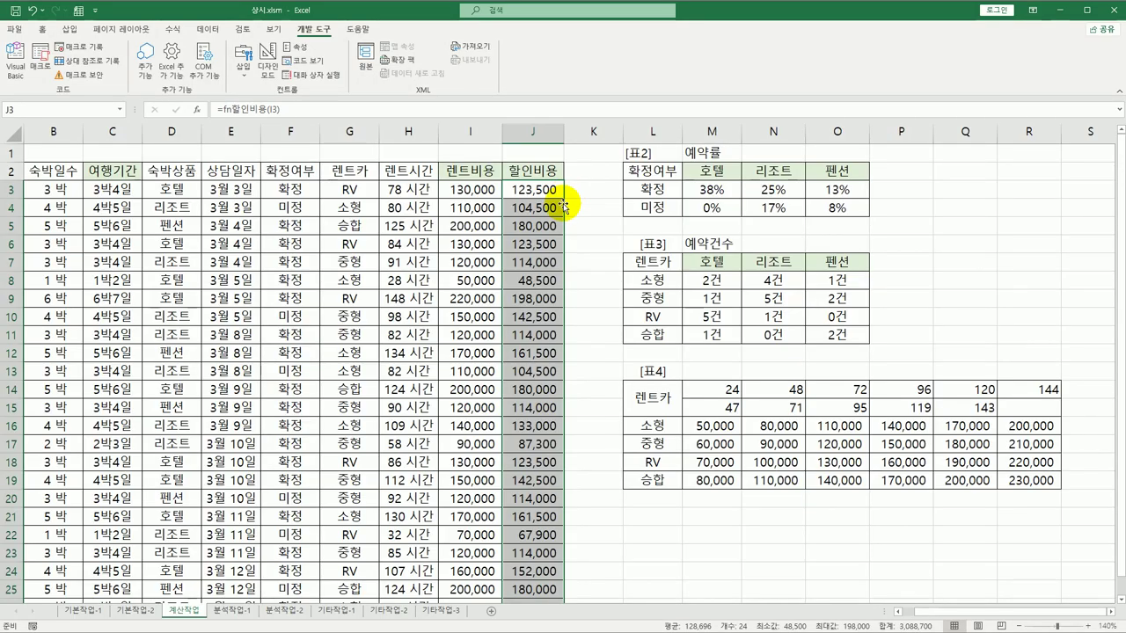
Switch to the 분석작업-1 sheet and select cell A3
left_click(249, 611)
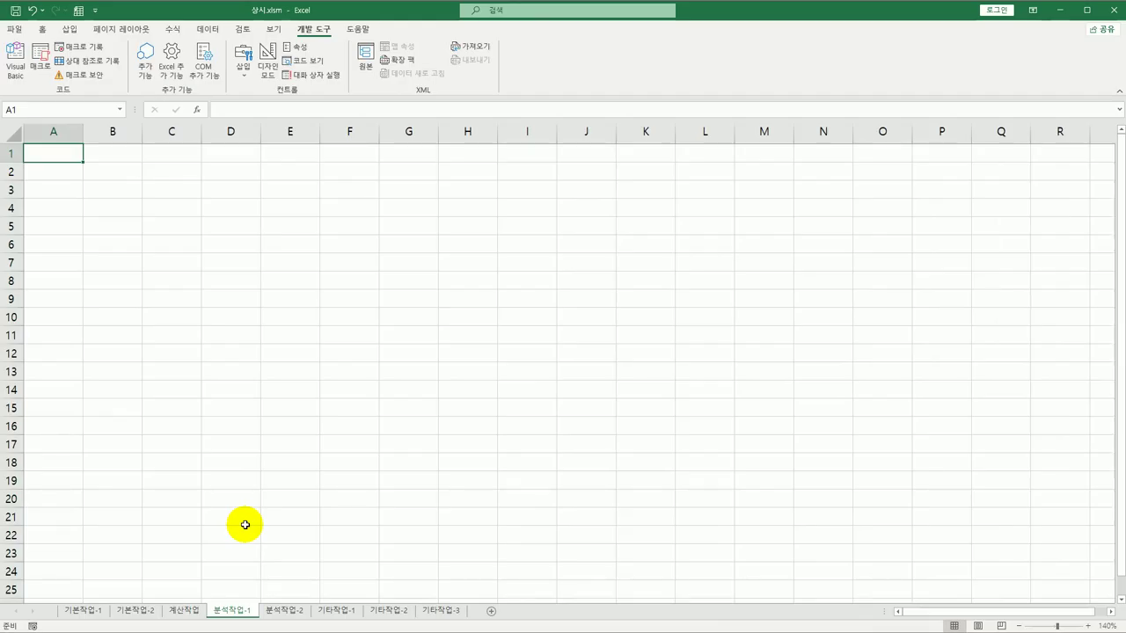
left_click(49, 193)
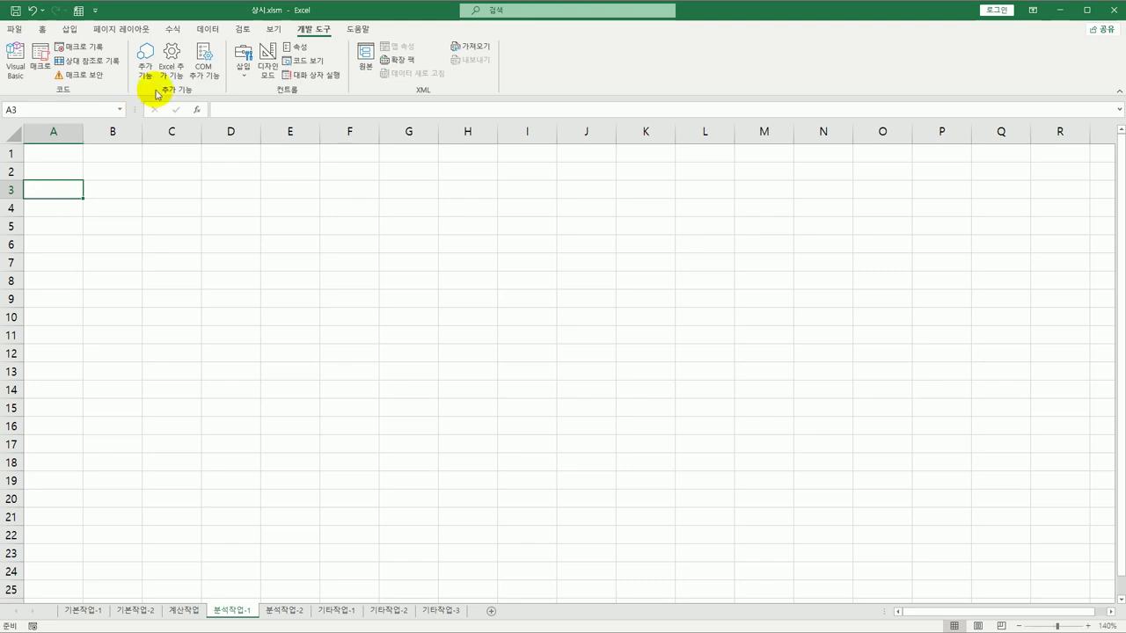
left_click(208, 29)
left_click(78, 35)
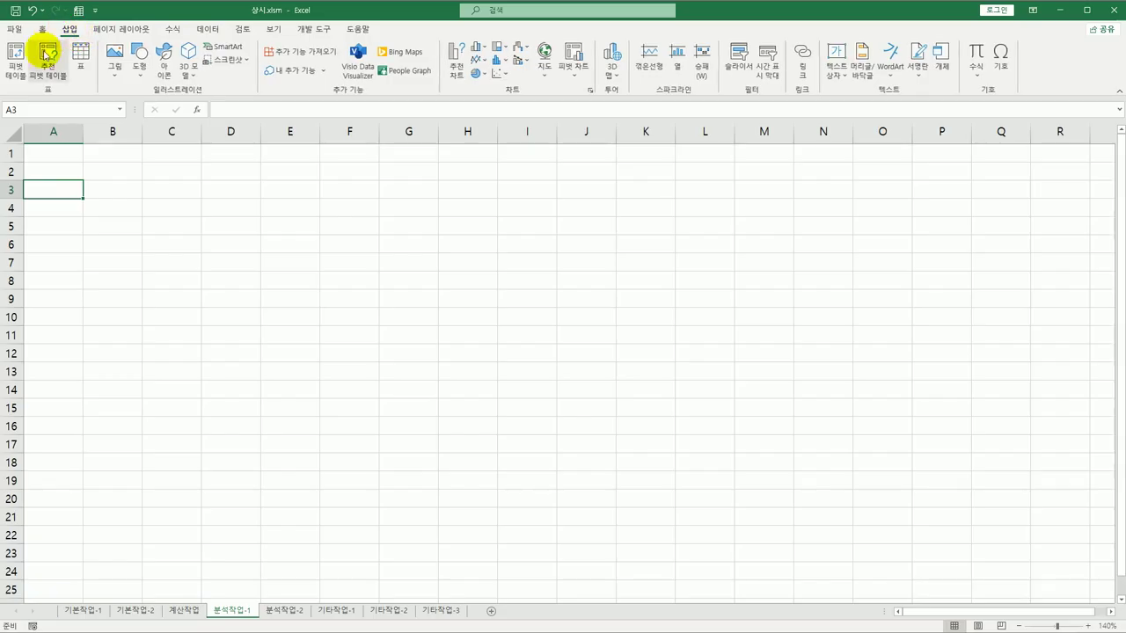
left_click(208, 29)
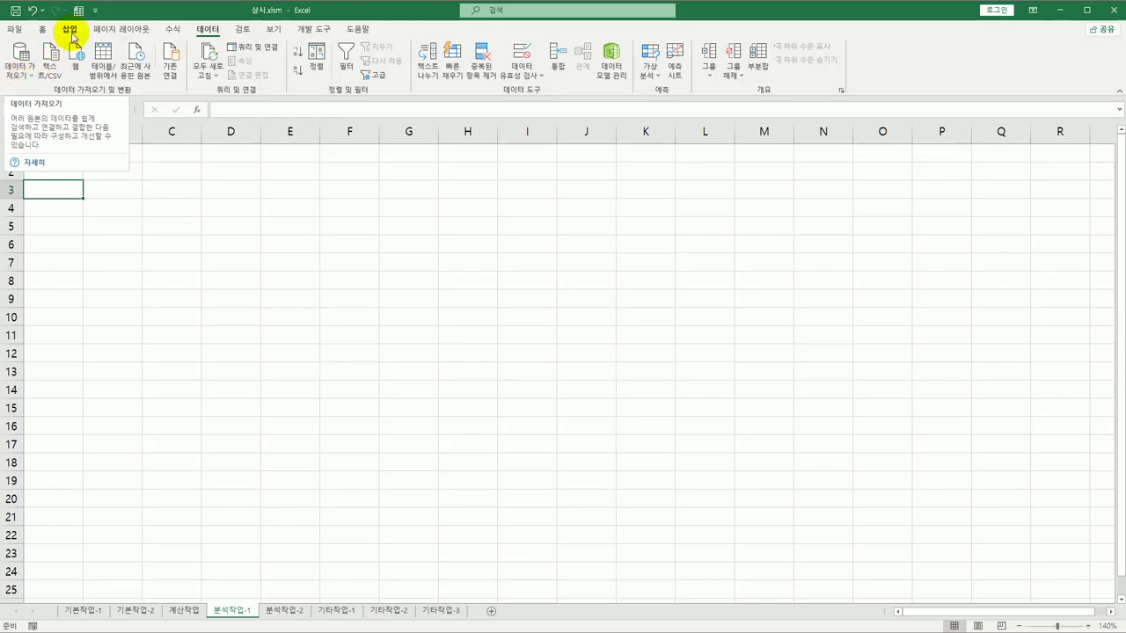
left_click(71, 29)
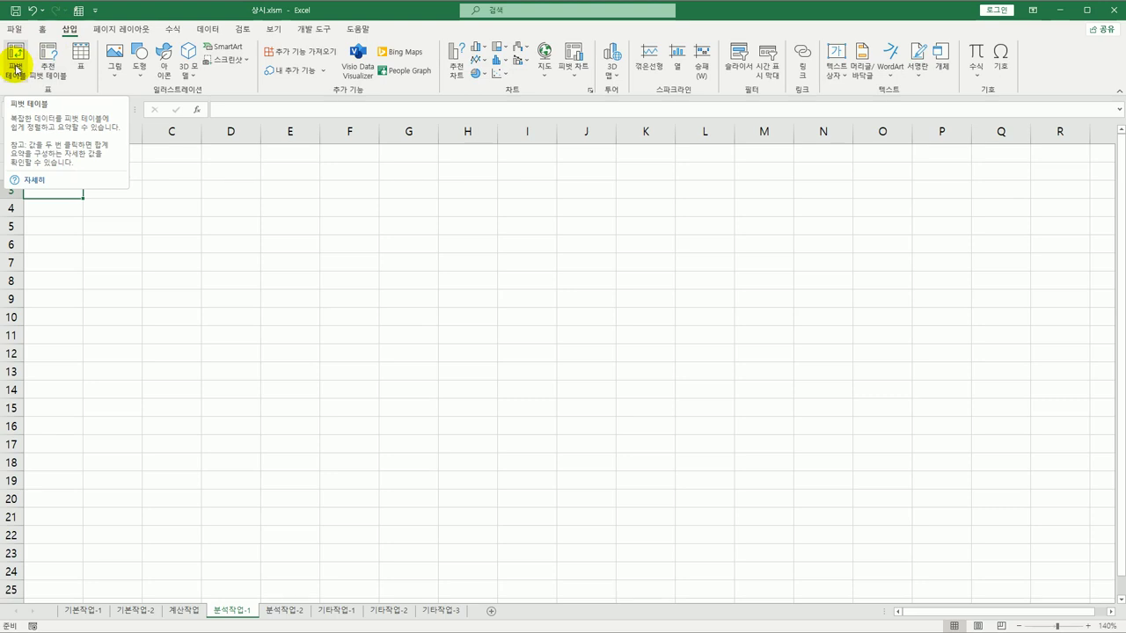
left_click(208, 30)
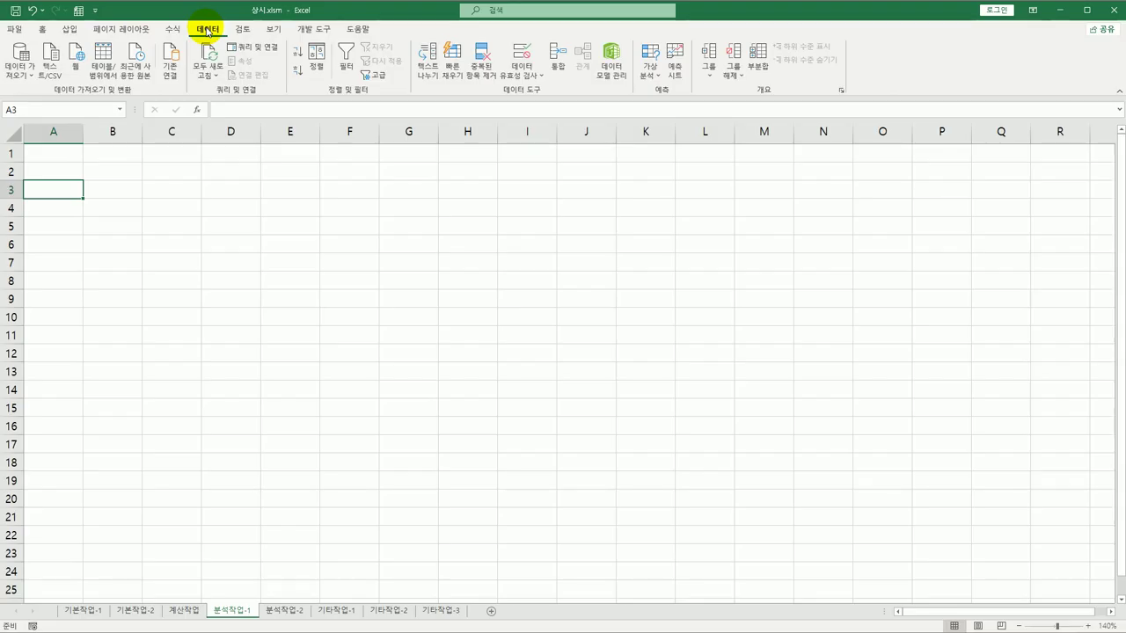
left_click(22, 76)
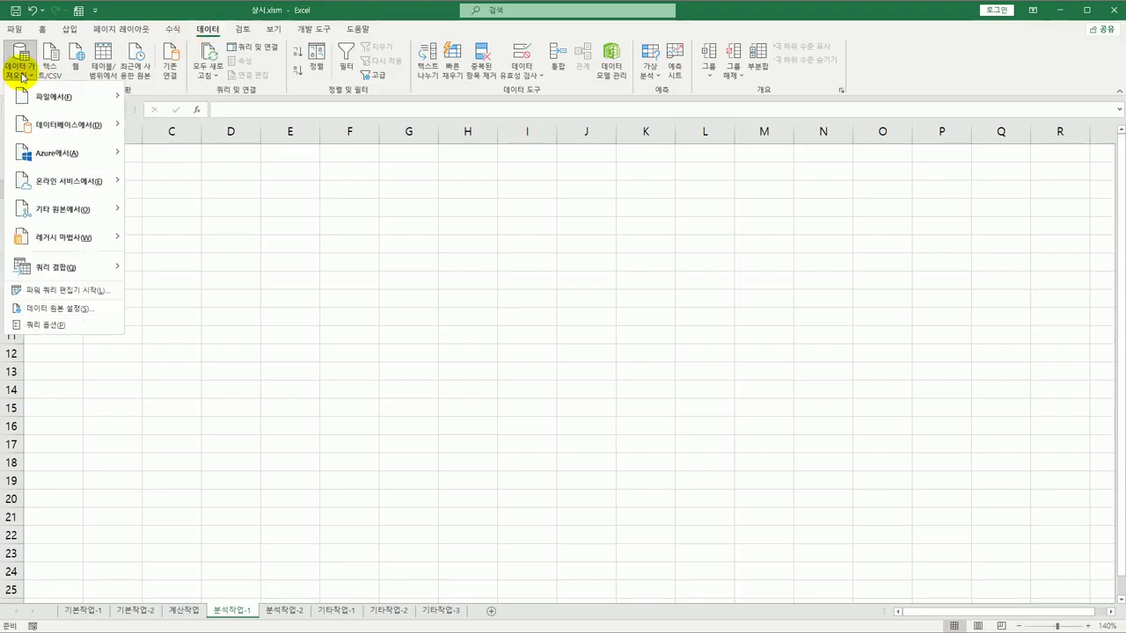
mouse_move(38, 209)
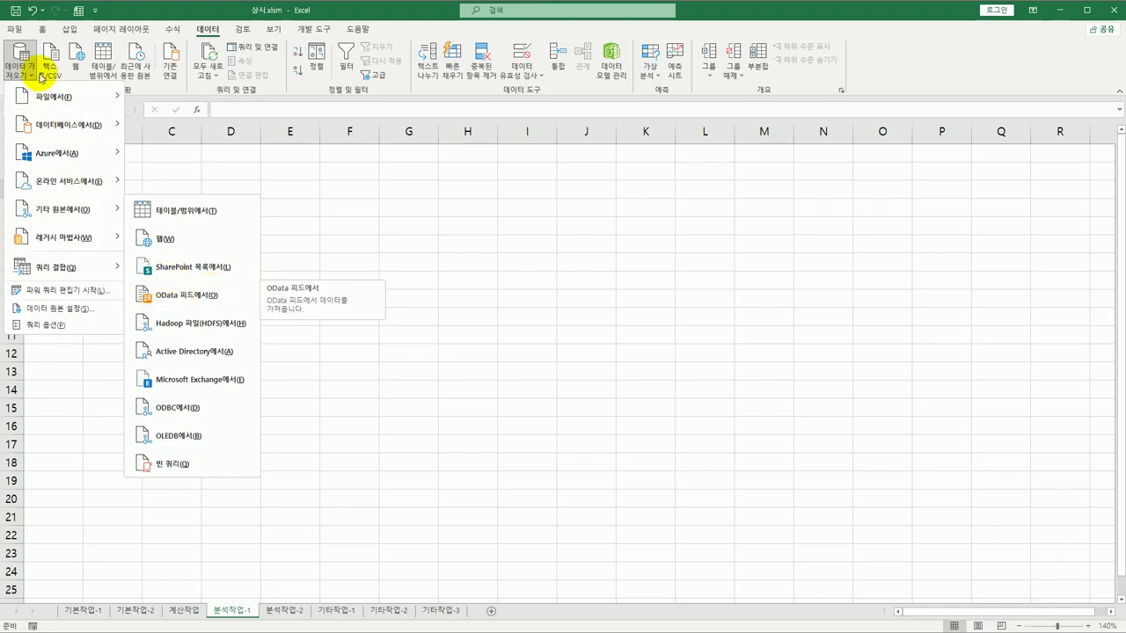
Check in the data options that the legacy import wizards for text and Microsoft Query are enabled
left_click(17, 30)
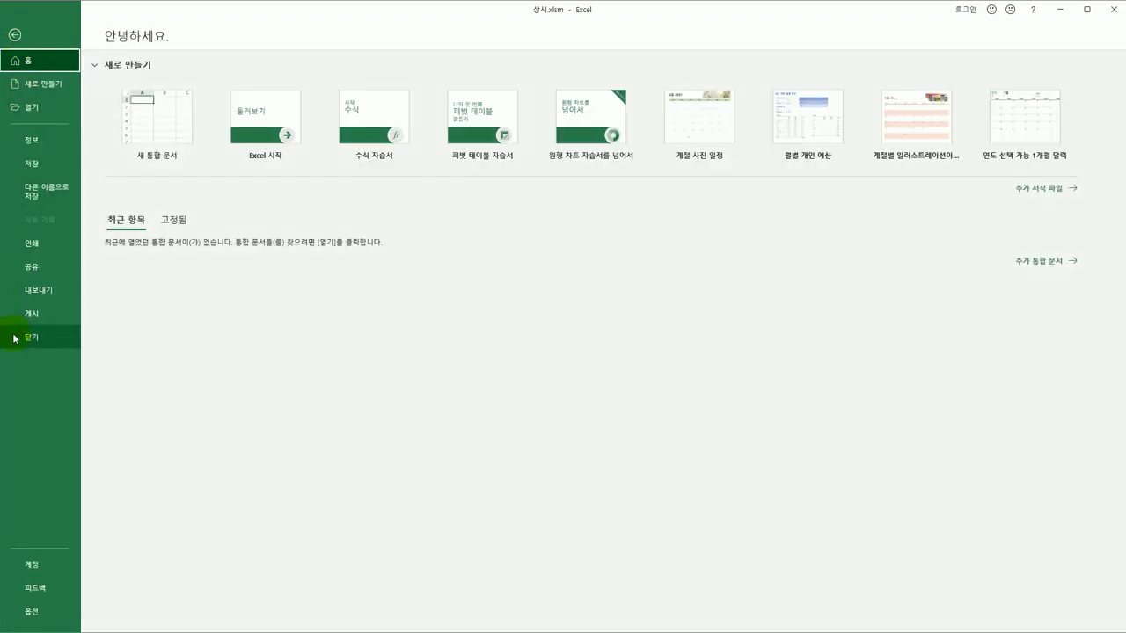
left_click(39, 613)
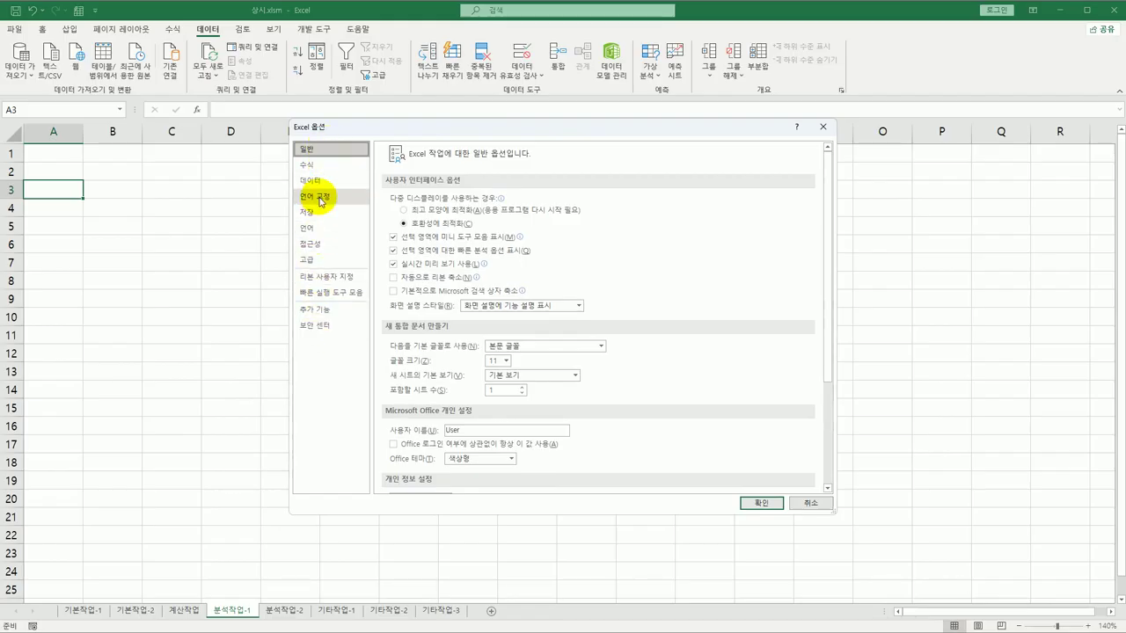
left_click(319, 187)
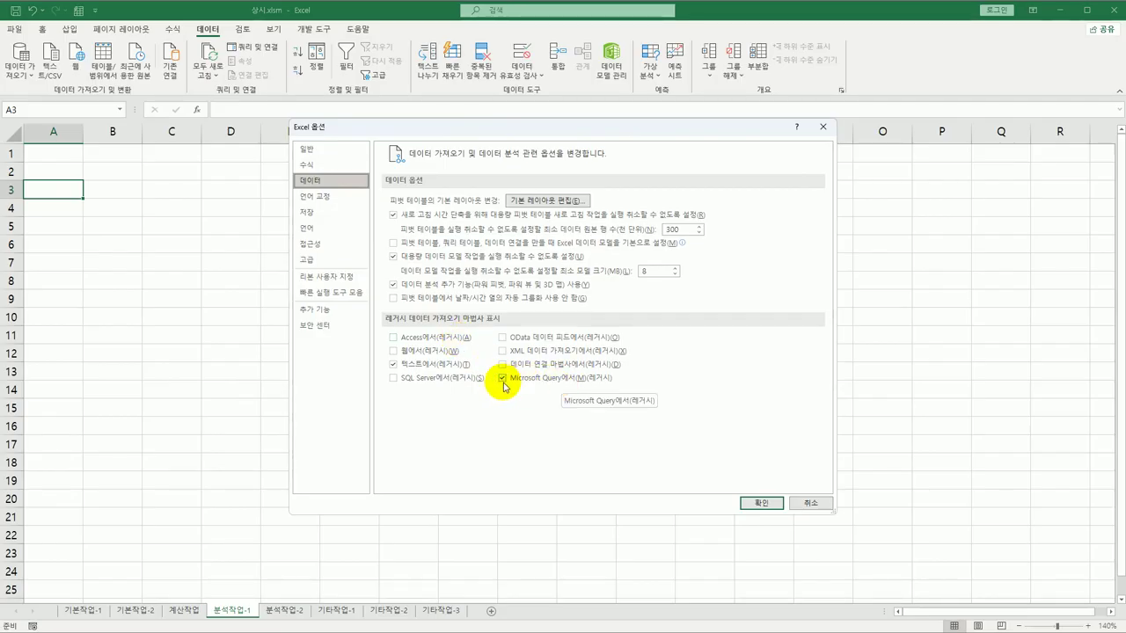
left_click(762, 502)
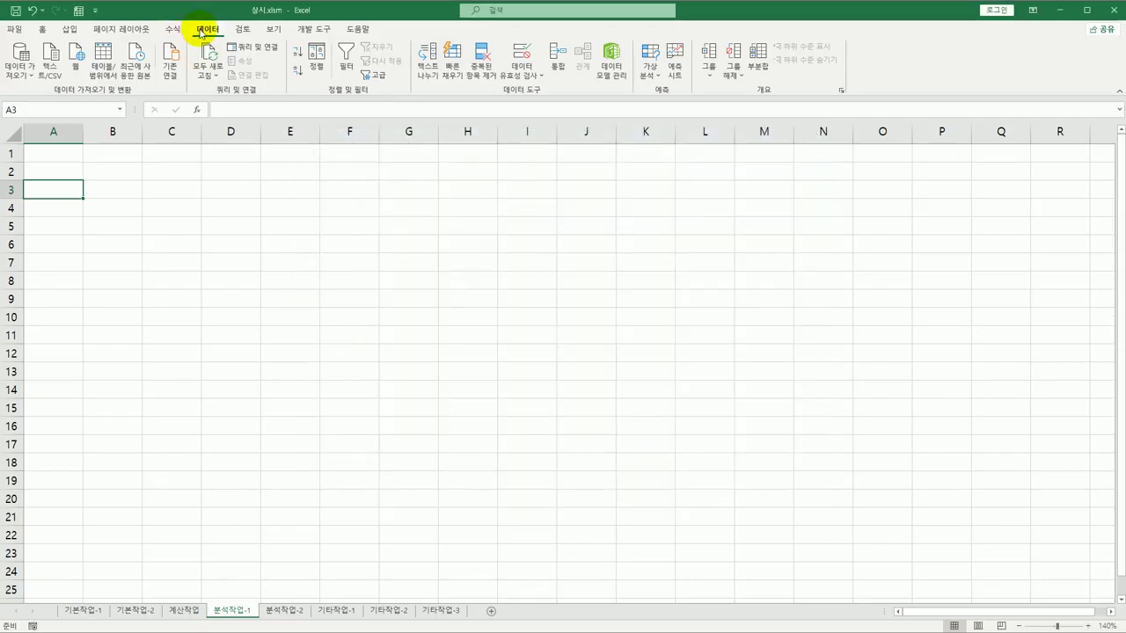
Start a legacy Microsoft Query import with MS Access Database* as the data source
left_click(16, 66)
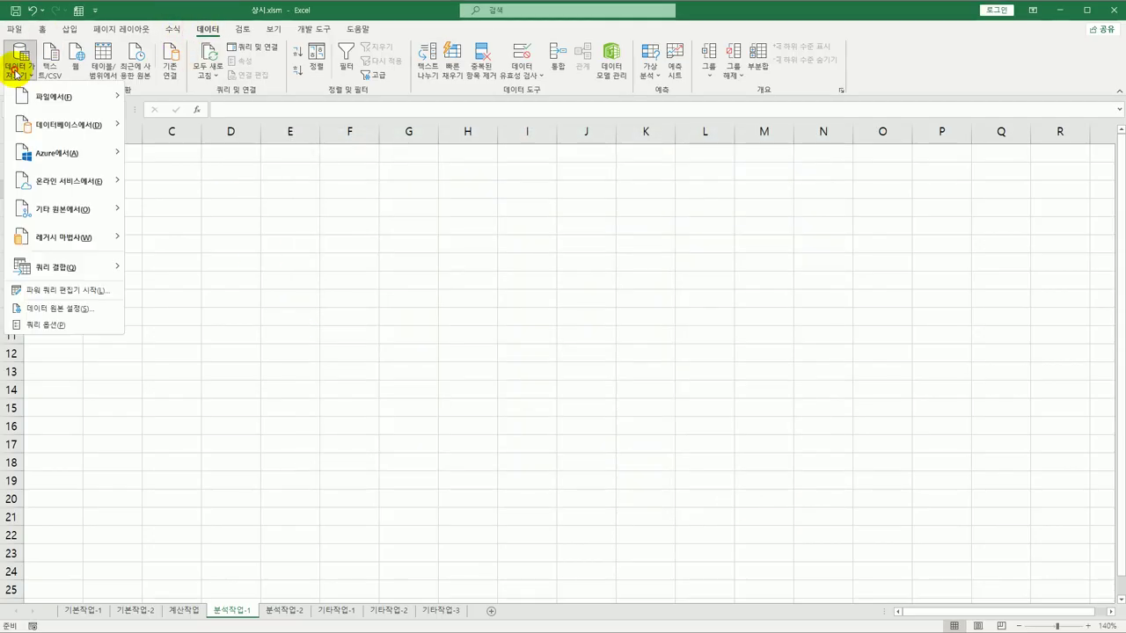
mouse_move(76, 243)
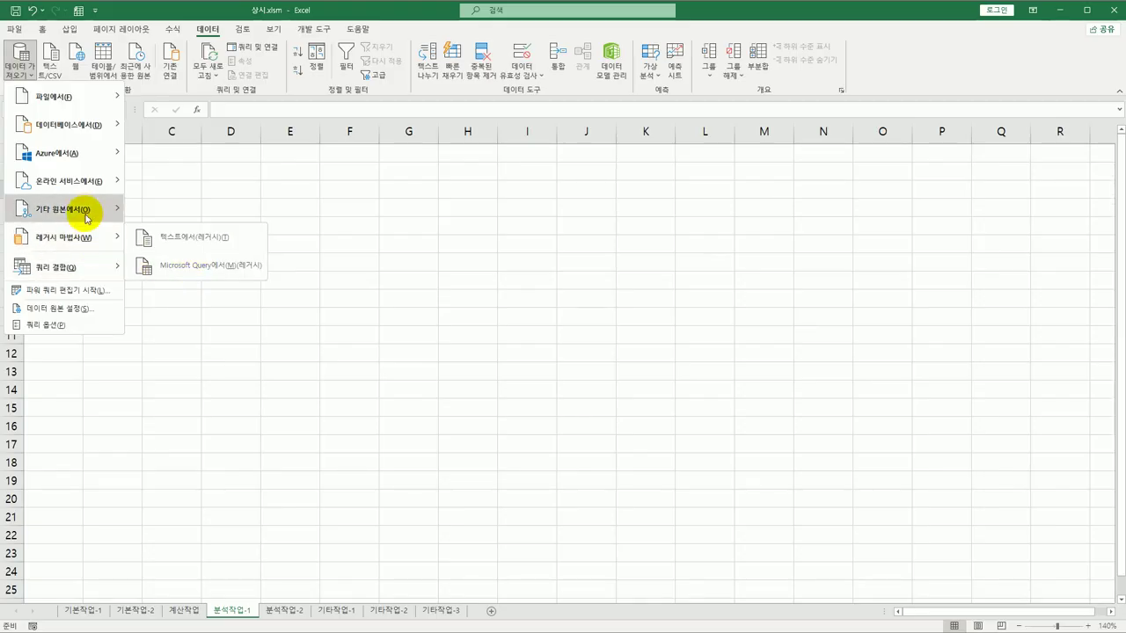
mouse_move(86, 215)
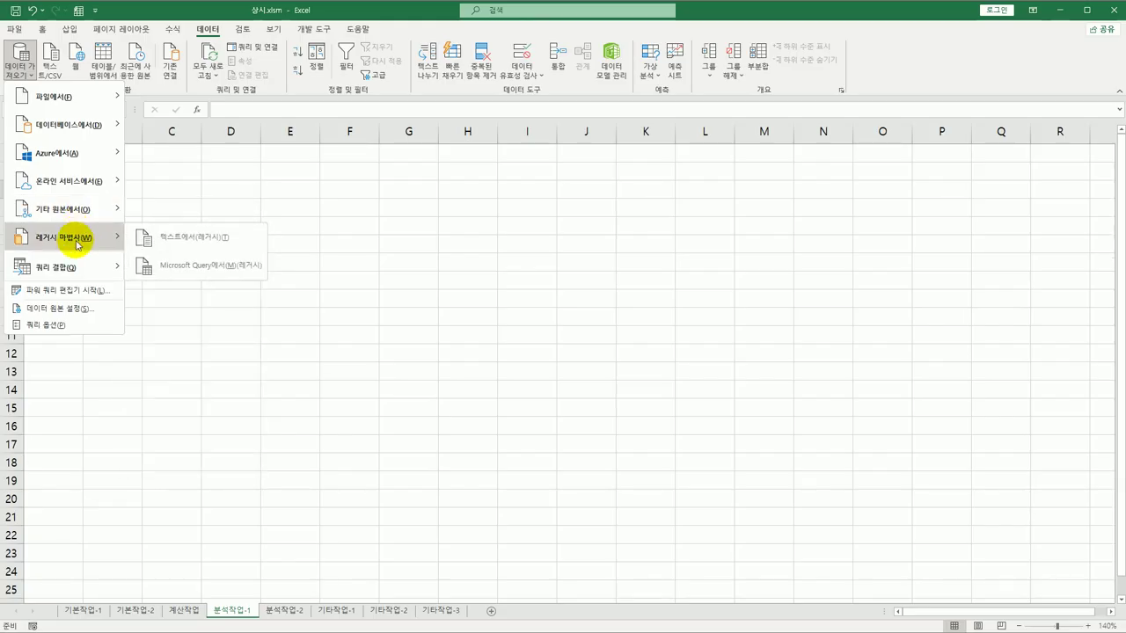
left_click(197, 273)
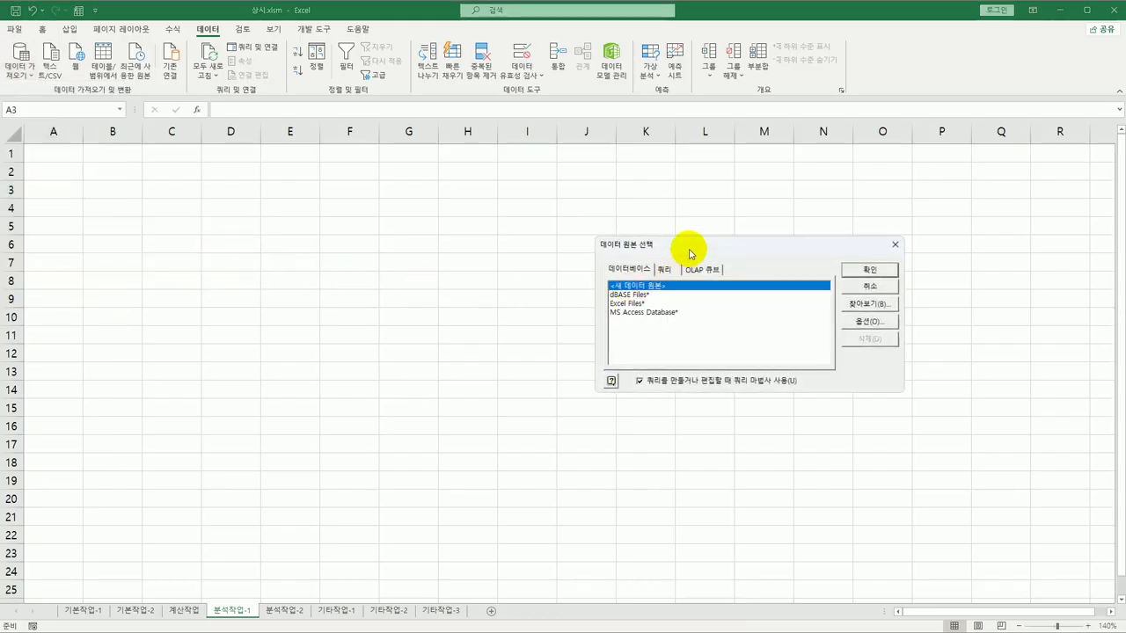
left_click_drag(690, 254, 344, 169)
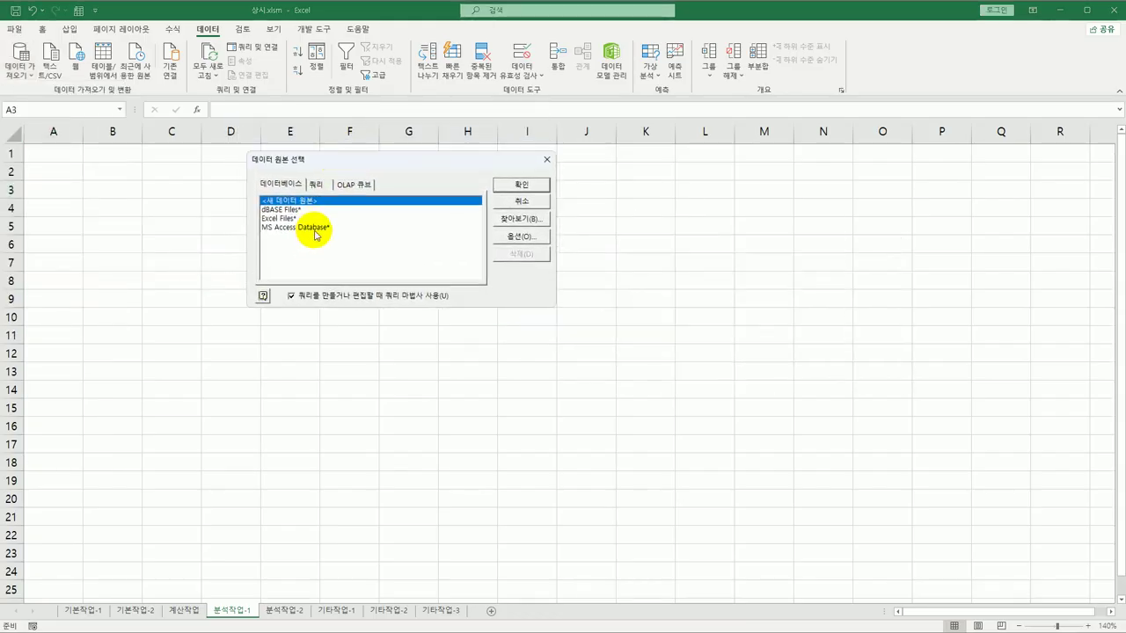
left_click(315, 232)
left_click(521, 185)
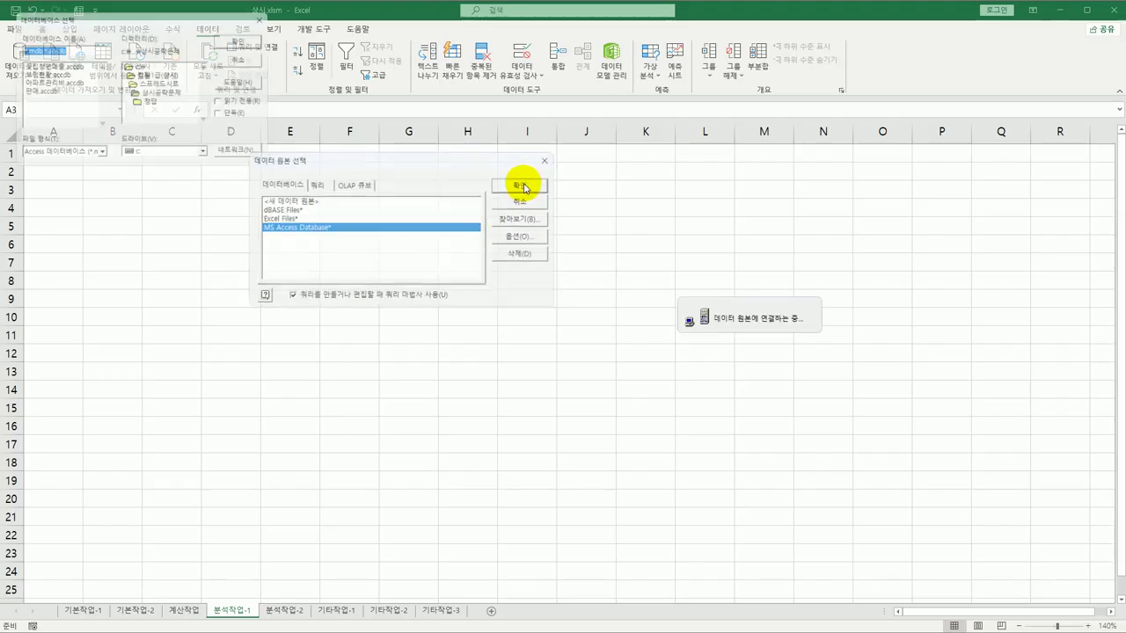
Choose 꽃집청년매출.accdb in the 상시공략문제 folder as the query's database
left_click_drag(176, 20, 384, 175)
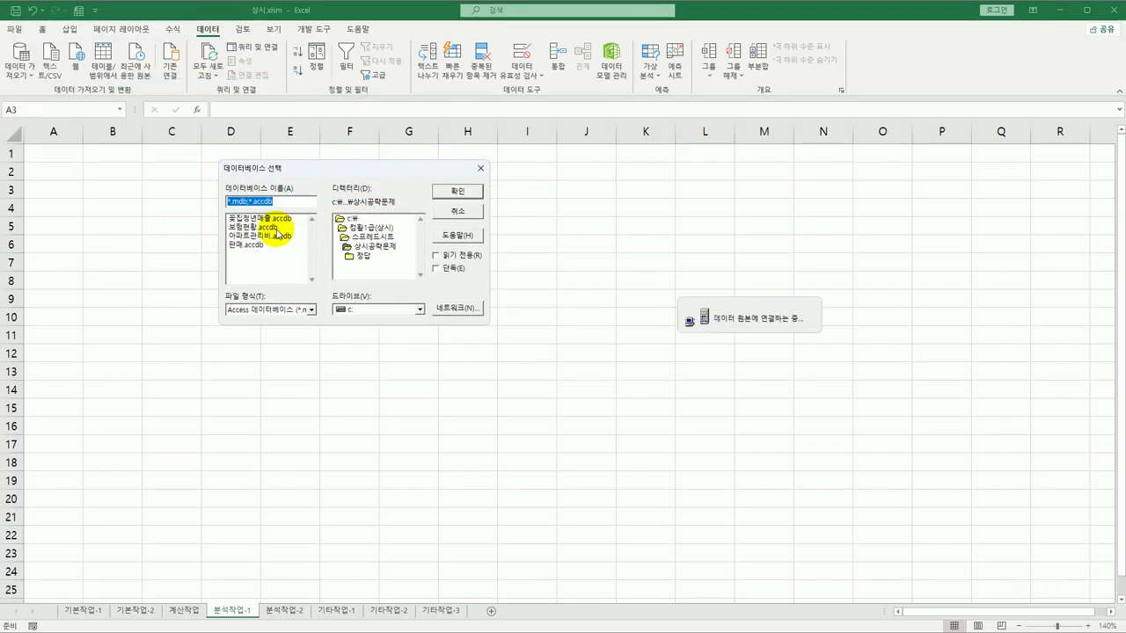
left_click(278, 220)
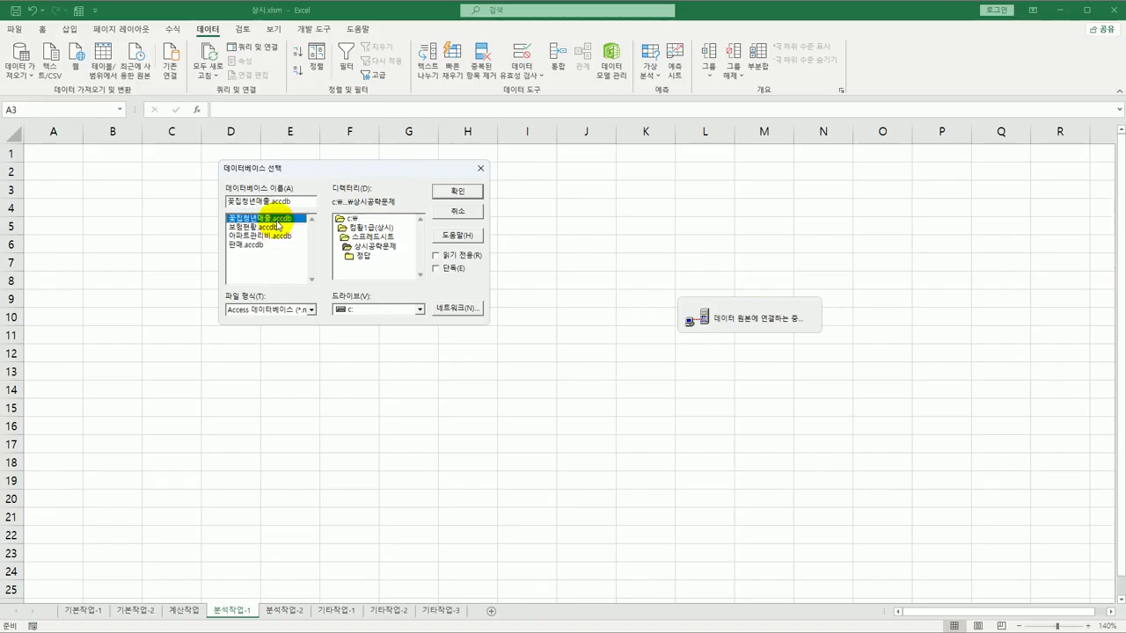
left_click(458, 195)
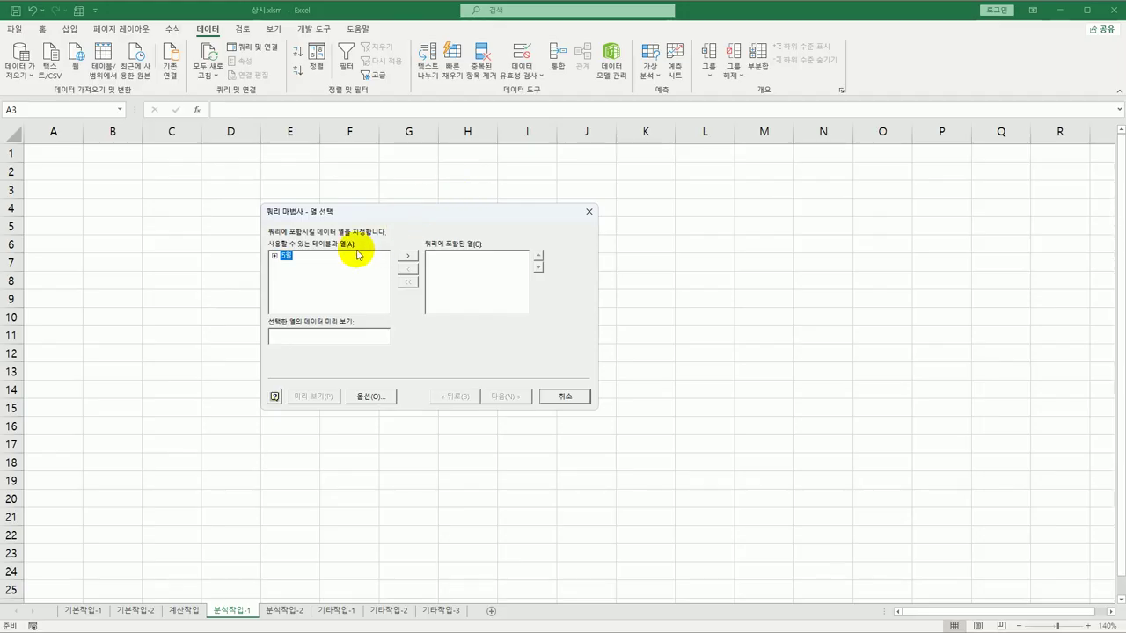
Include the columns 상품코드, 구분, 주문수량 and 매출금액 of the 5월 table in the query
double_click(286, 256)
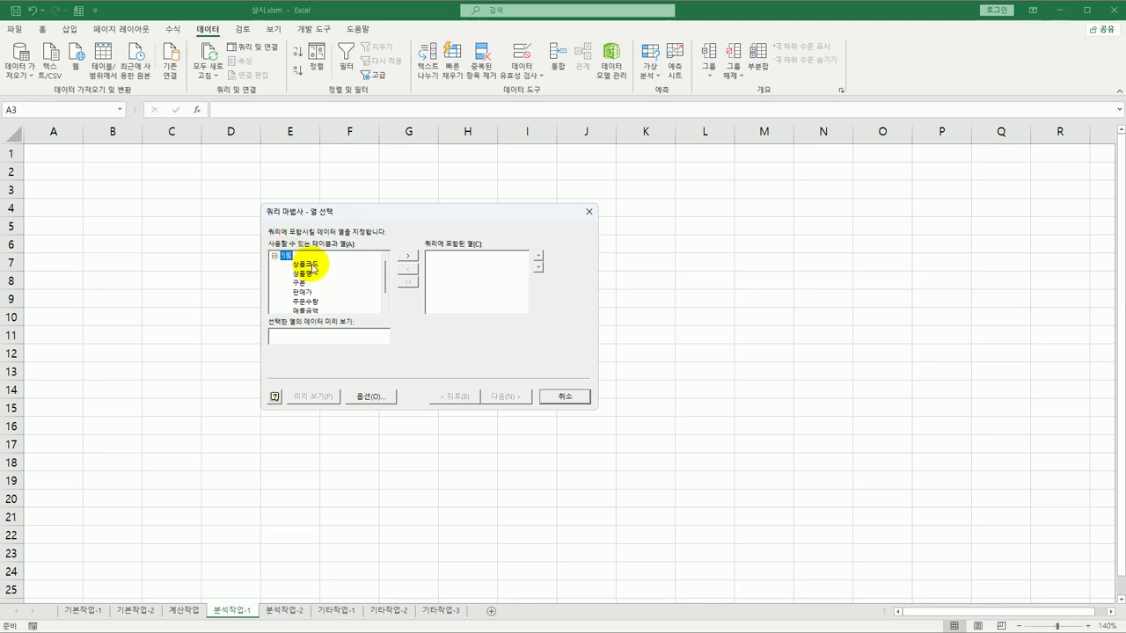
double_click(310, 265)
left_click(304, 274)
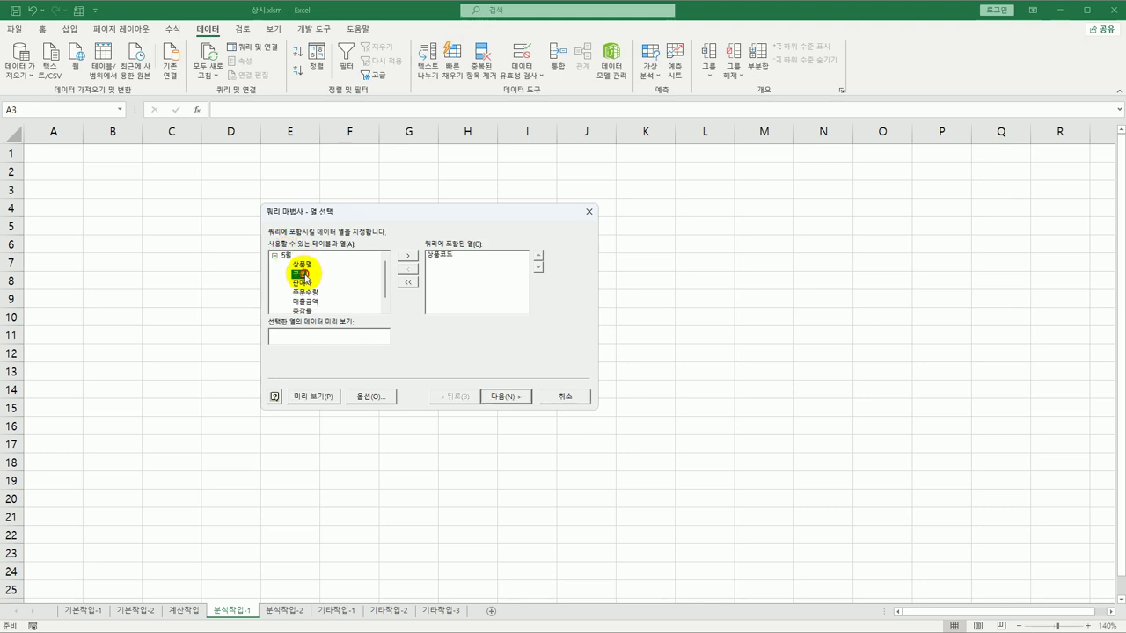
double_click(305, 273)
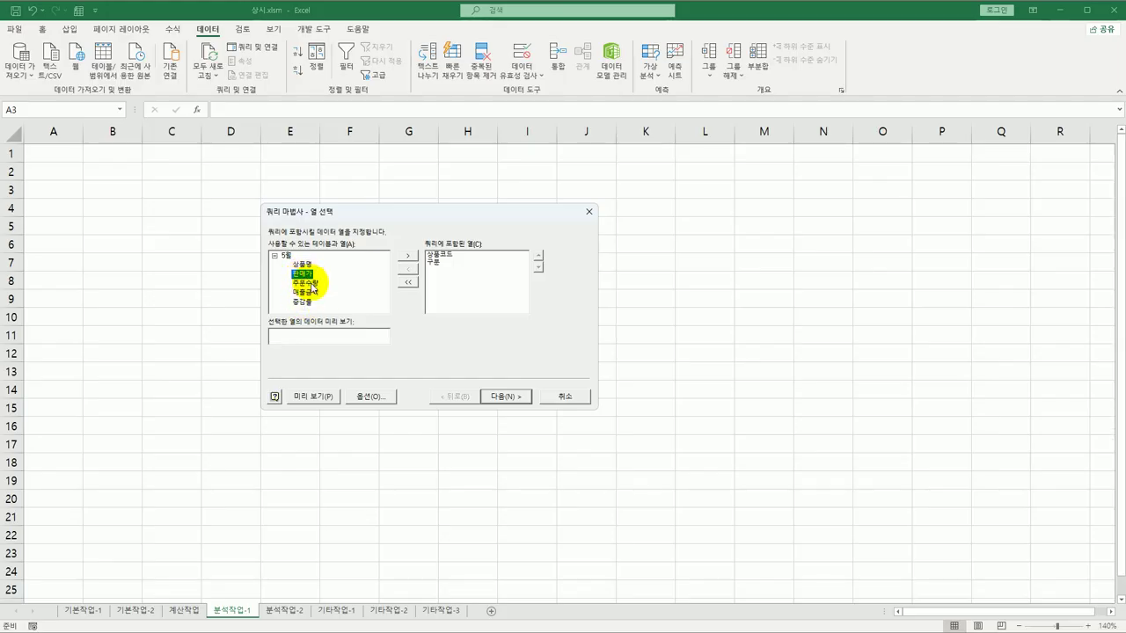
double_click(313, 283)
double_click(311, 284)
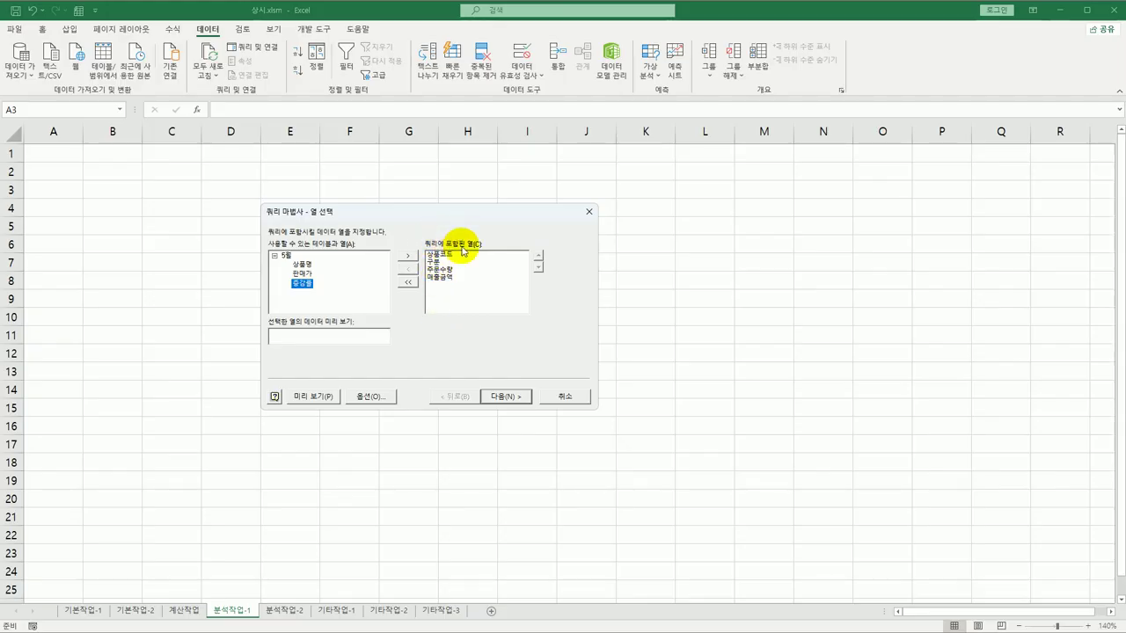
left_click(515, 397)
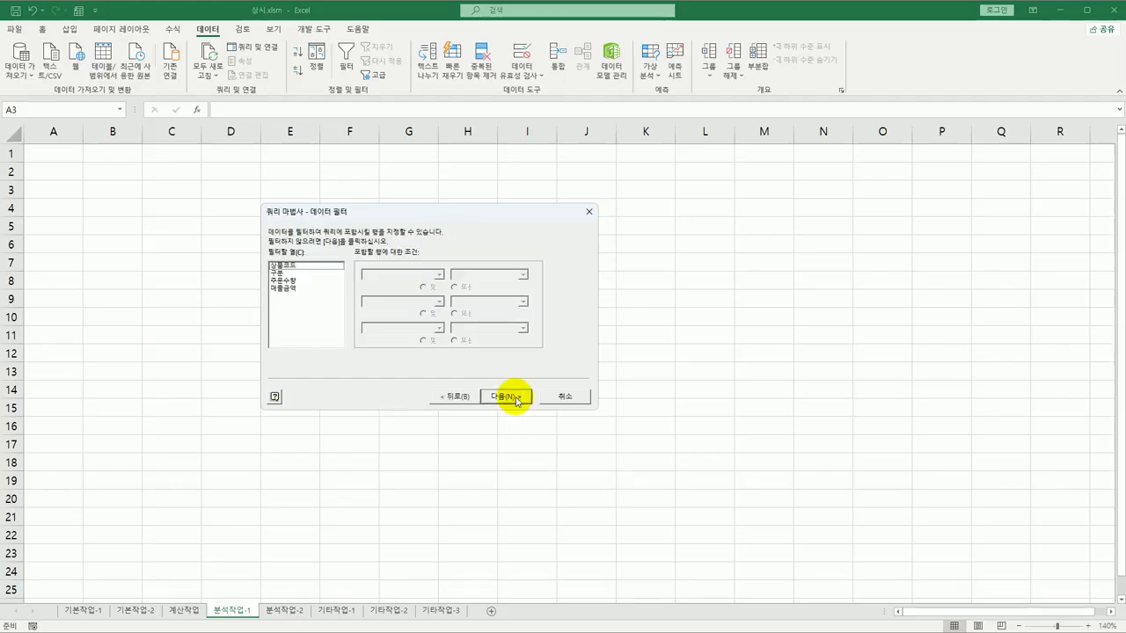
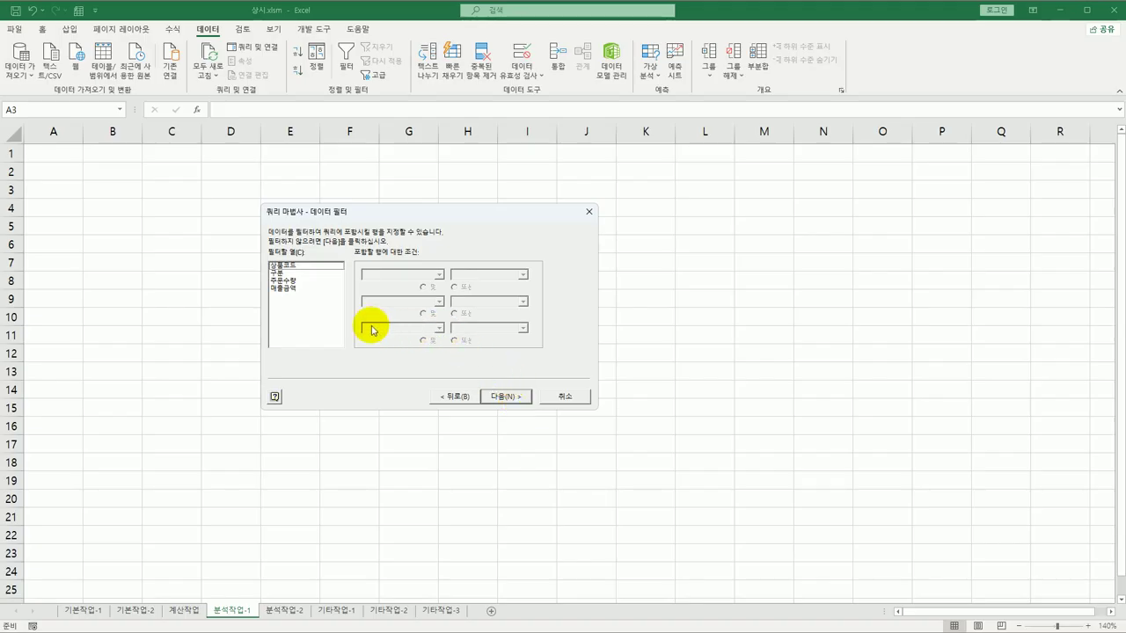
Add a query filter on 상품코드 with the condition 끝나는 값 (ends with) L
left_click(277, 266)
left_click(438, 274)
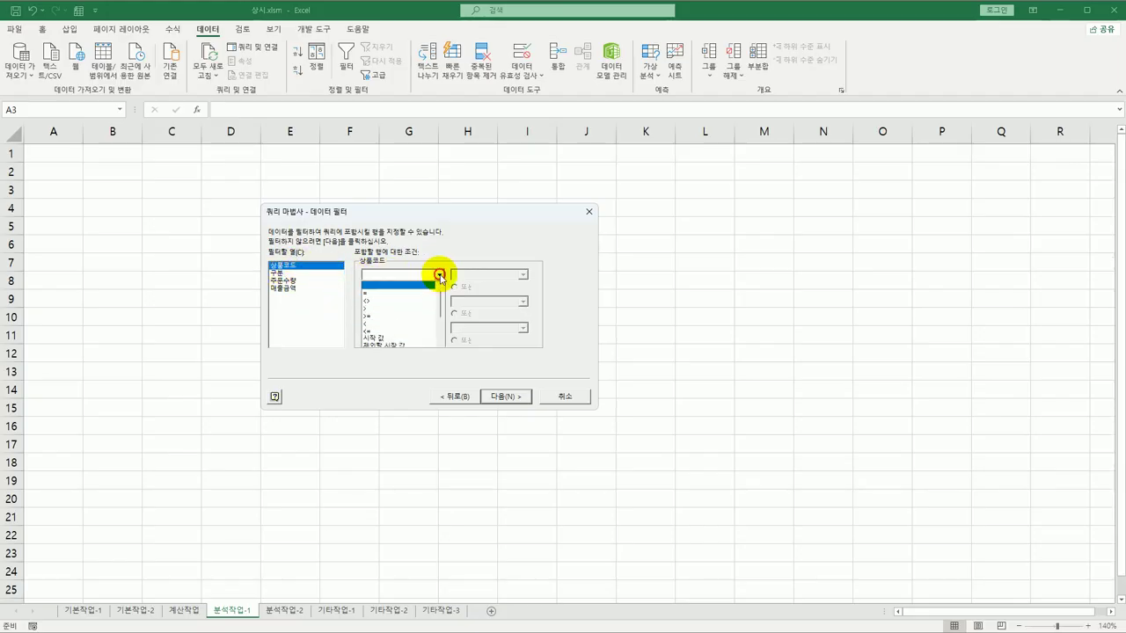
left_click(441, 345)
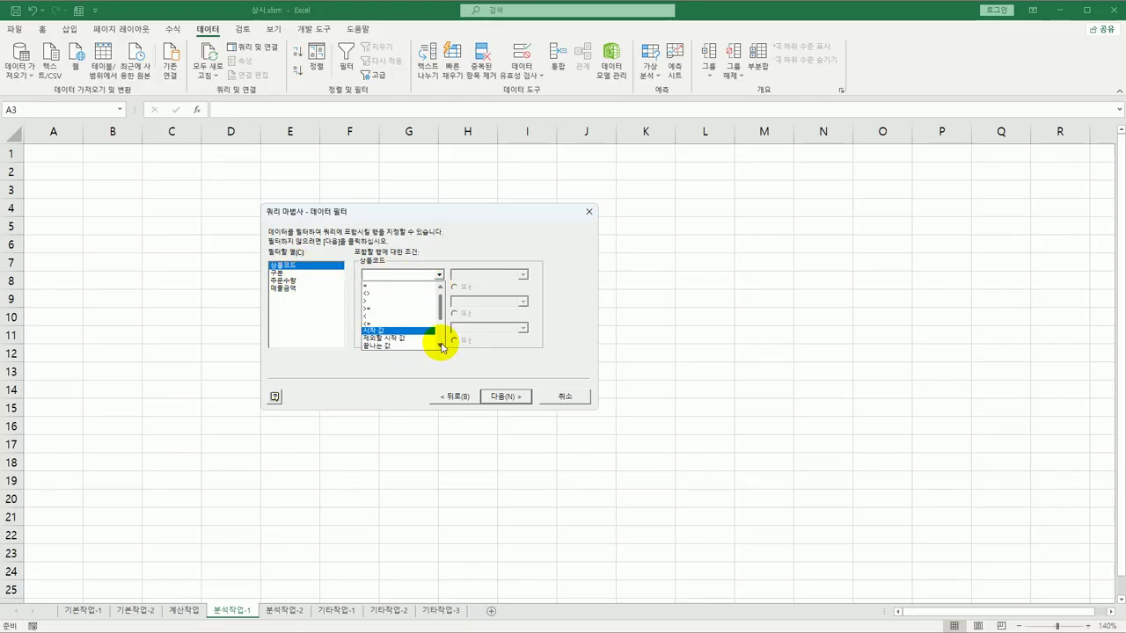
left_click(441, 346)
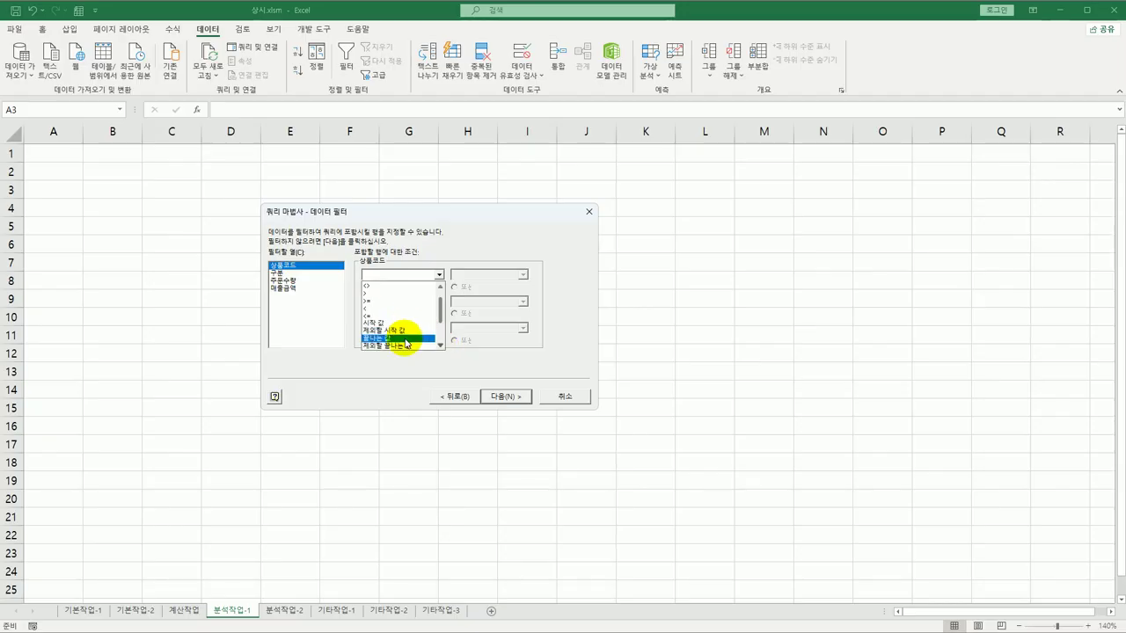
left_click(403, 338)
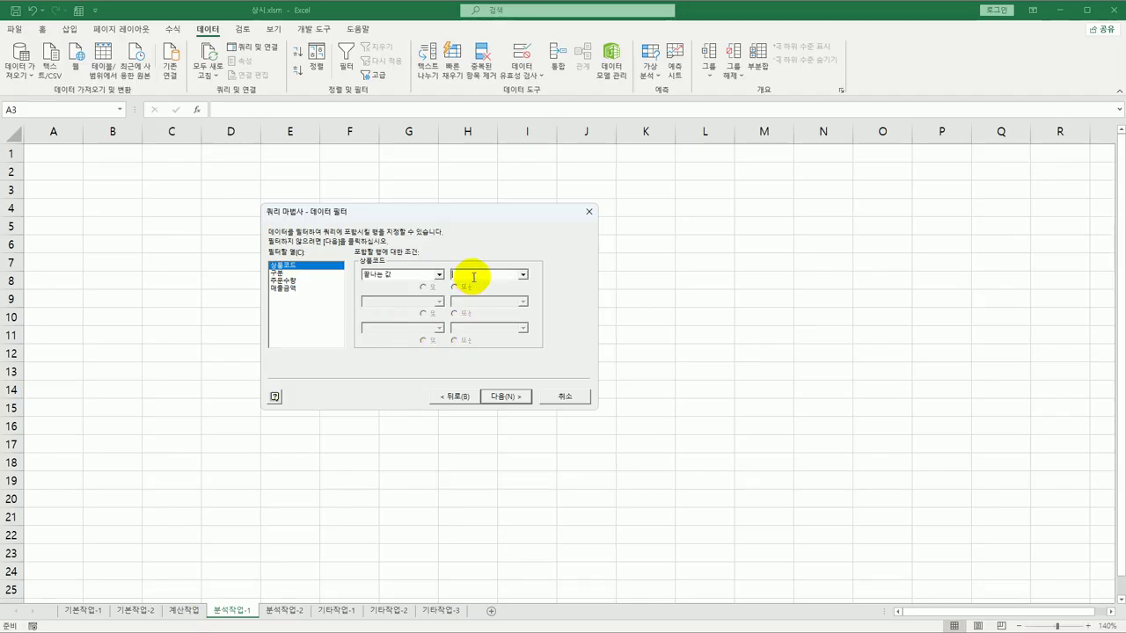
type("ㄴ")
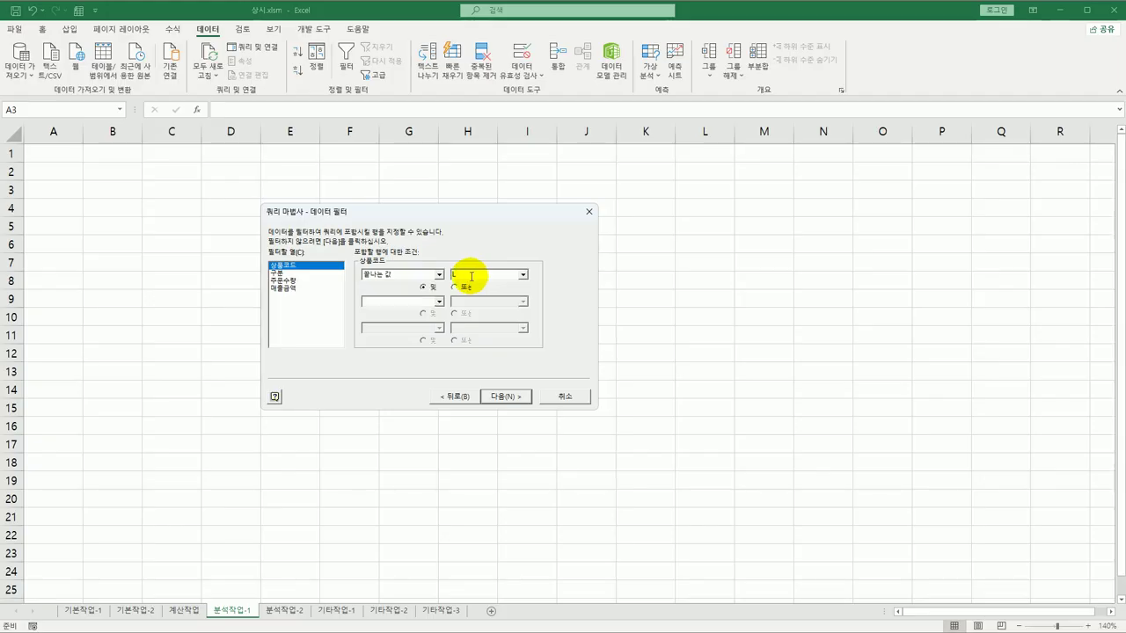
Add a second 상품코드 condition joined by 또는 (Or), 끝나는 값 (ends with) M, and accept the filter
left_click(460, 289)
left_click(439, 302)
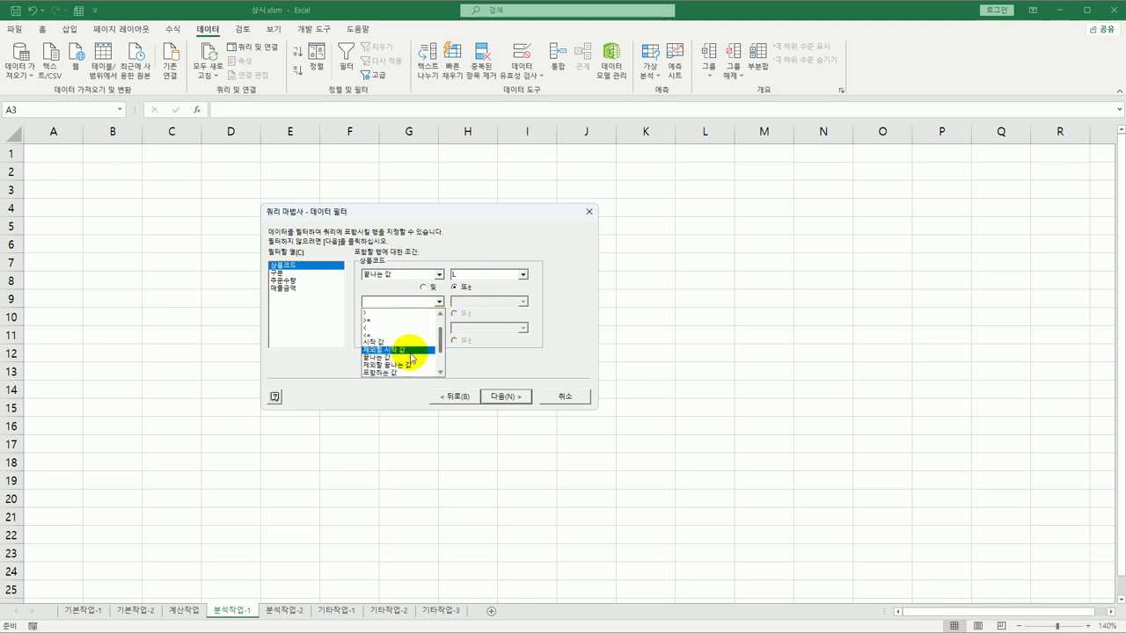
left_click(410, 356)
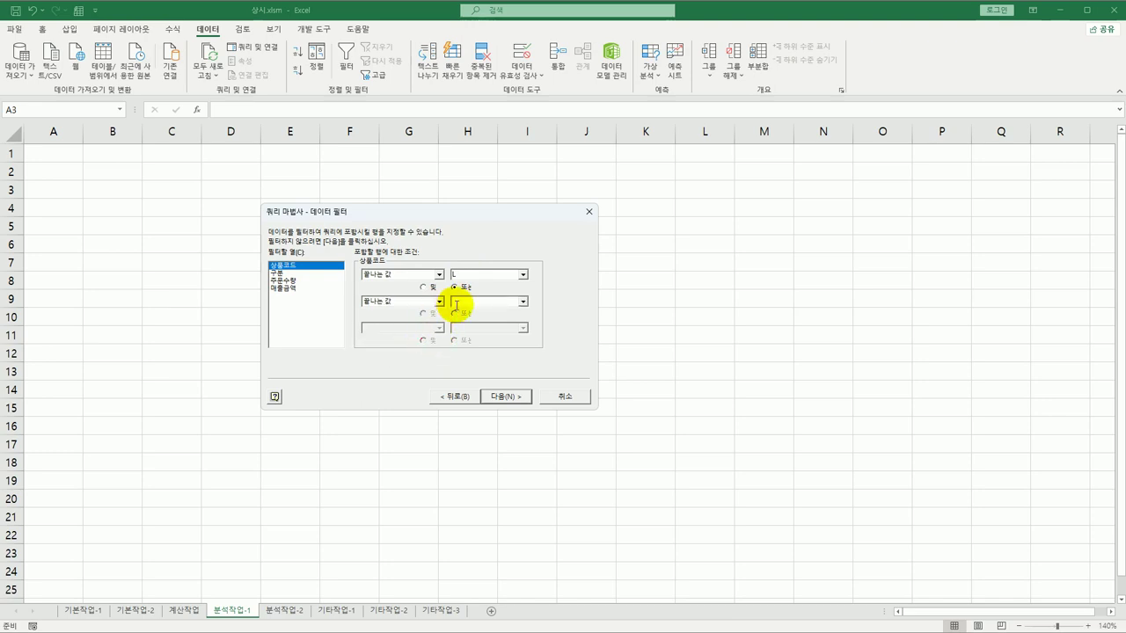
type("M")
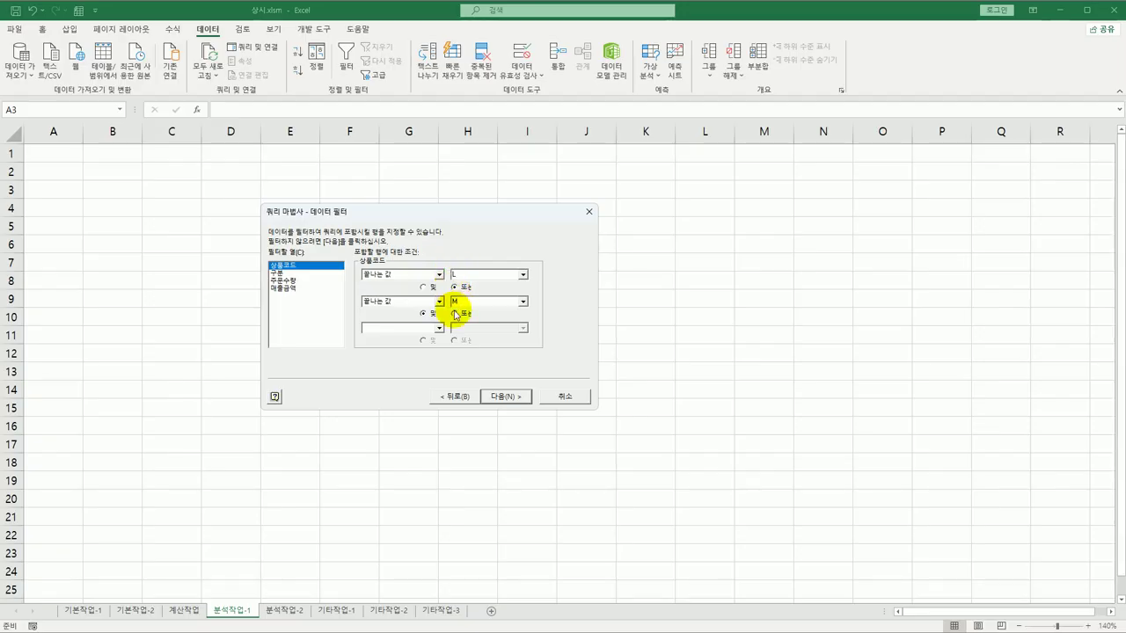
left_click(505, 398)
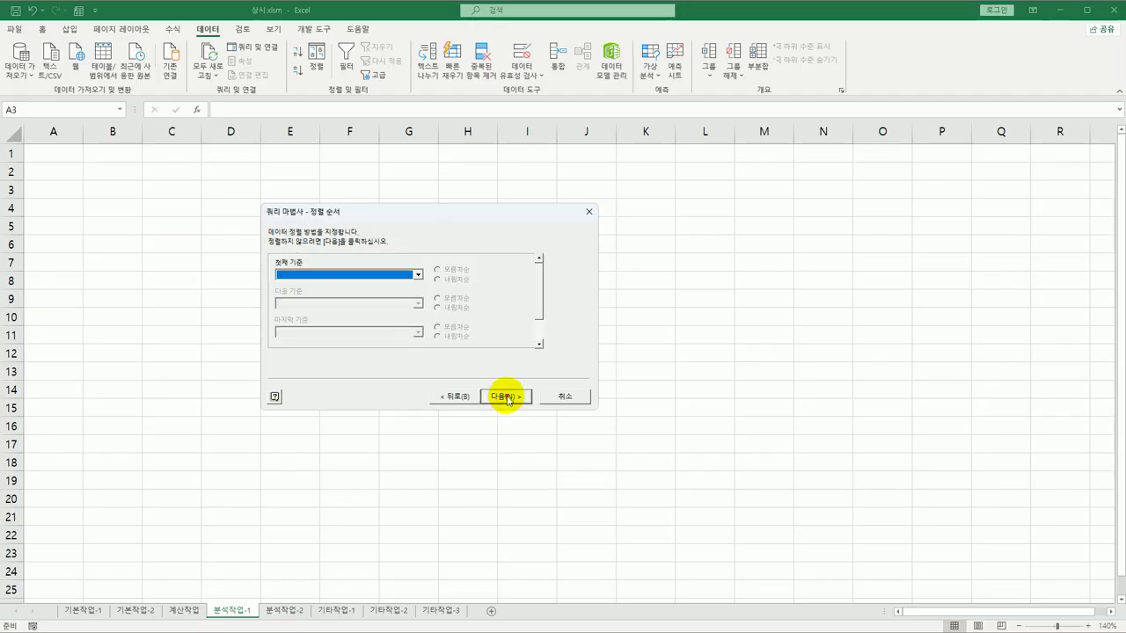
Finish the query without sorting and return the data as a pivot table report at A3 of 분석작업-1
left_click(506, 398)
left_click(507, 397)
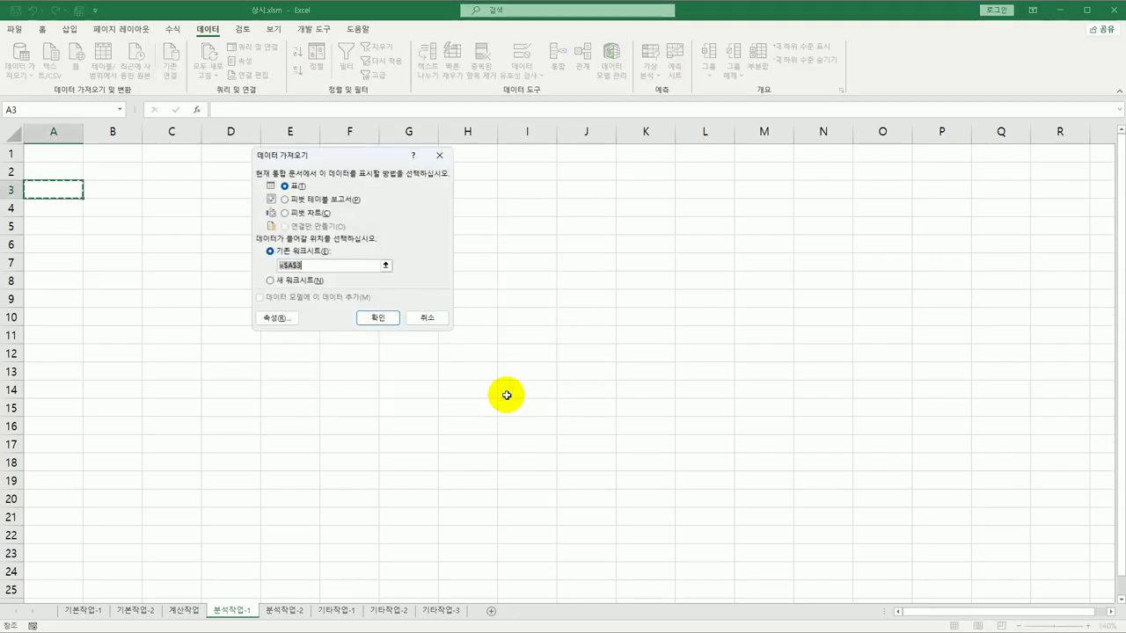
left_click(342, 203)
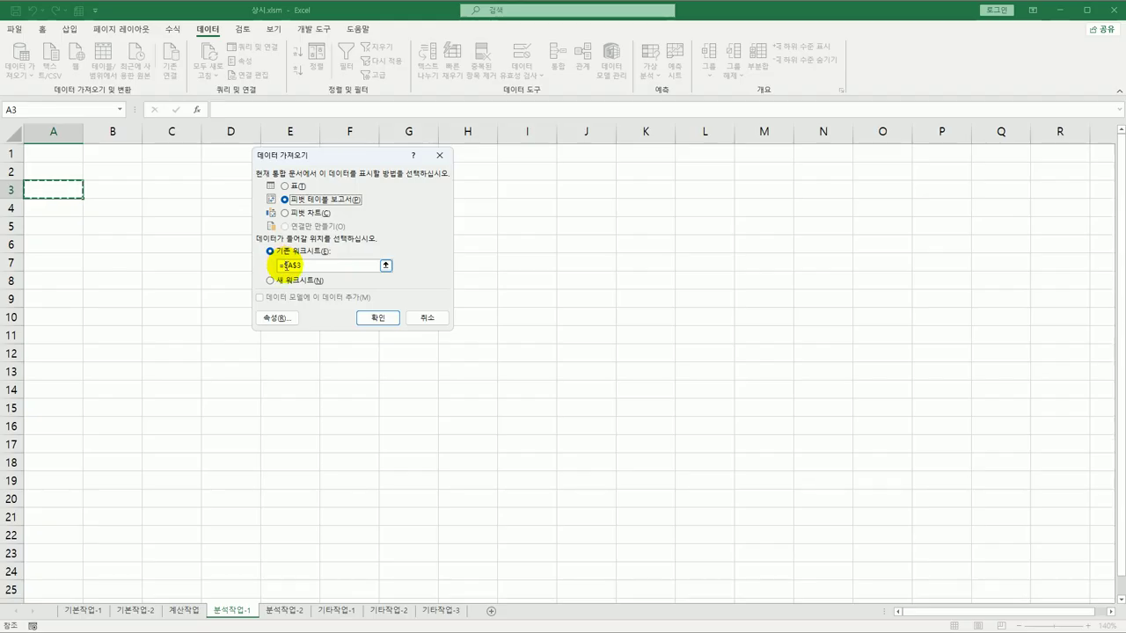
left_click(68, 188)
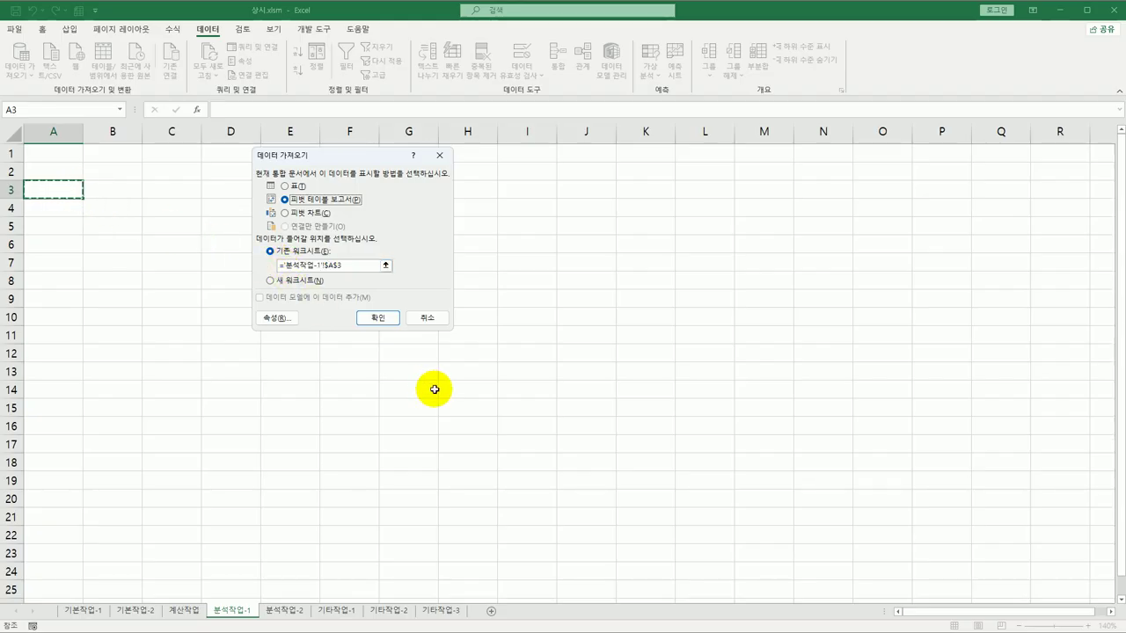
left_click(380, 318)
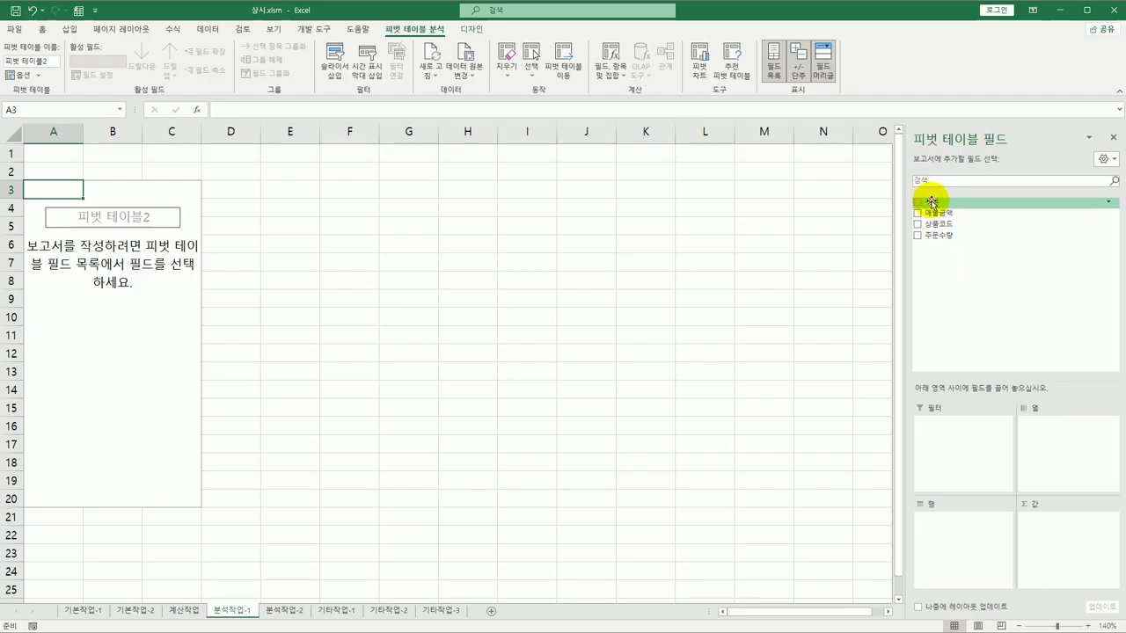
Add 구분 to the pivot table's rows, and 주문수량 and 매출금액 to its values
left_click_drag(932, 201, 936, 545)
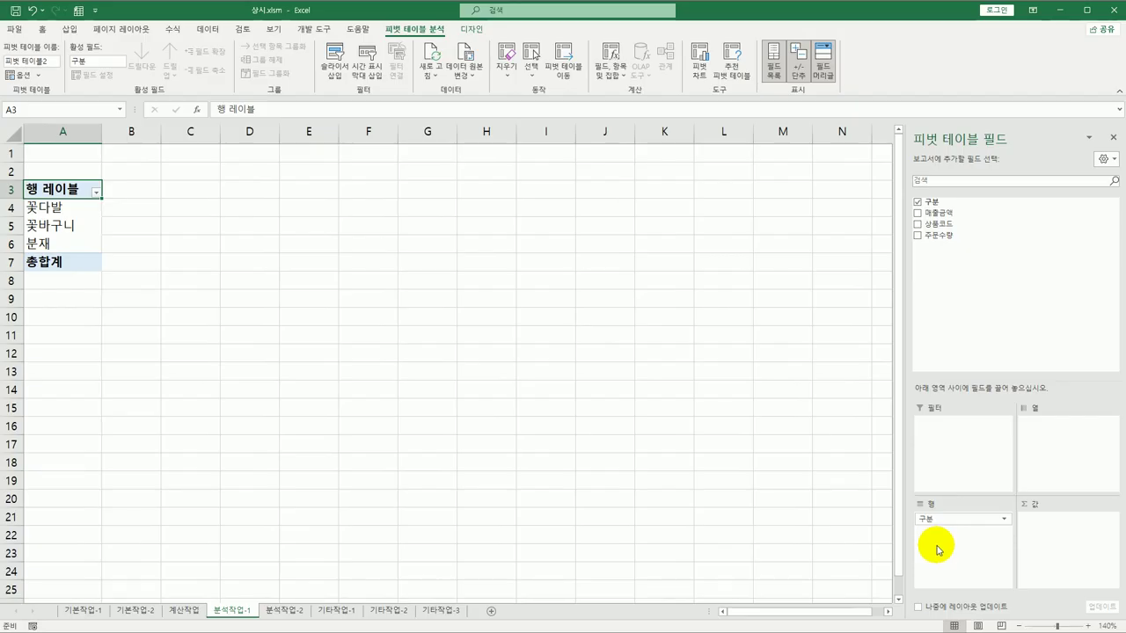
left_click_drag(958, 235, 1048, 532)
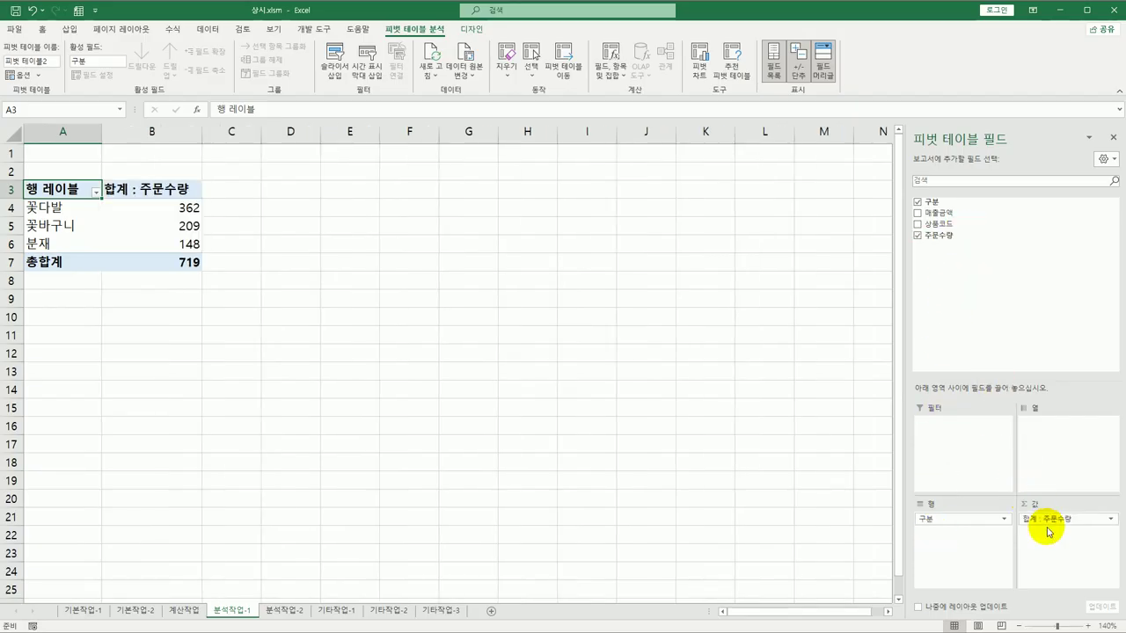
left_click_drag(952, 214, 1050, 555)
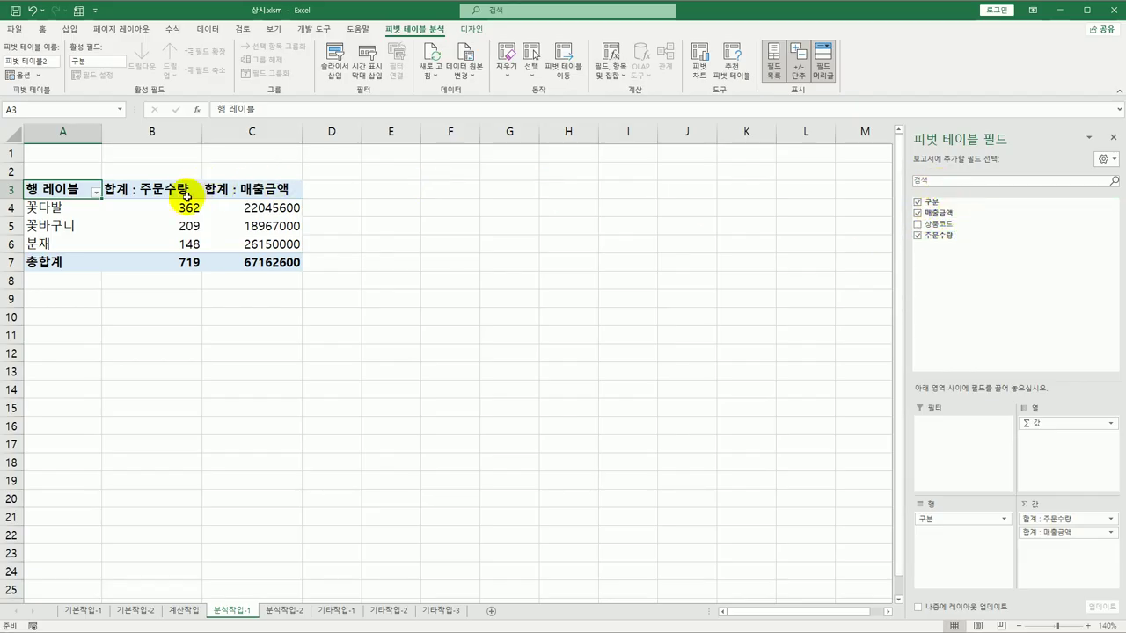
Switch the pivot table's report layout to outline form (개요 형식으로 표시)
mouse_move(180, 211)
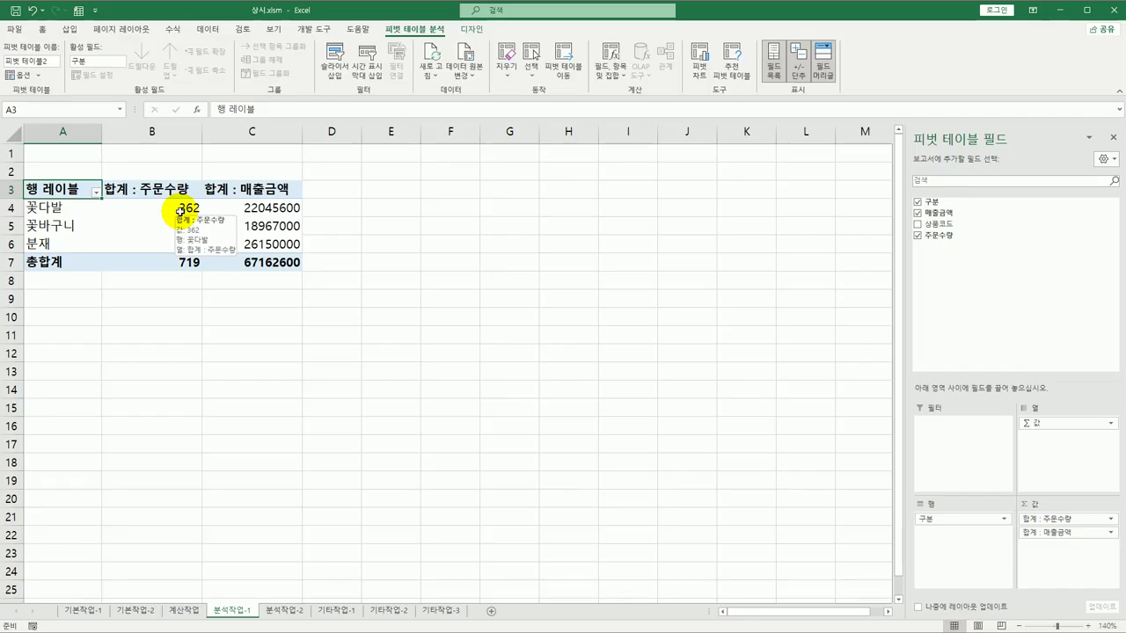
left_click(470, 29)
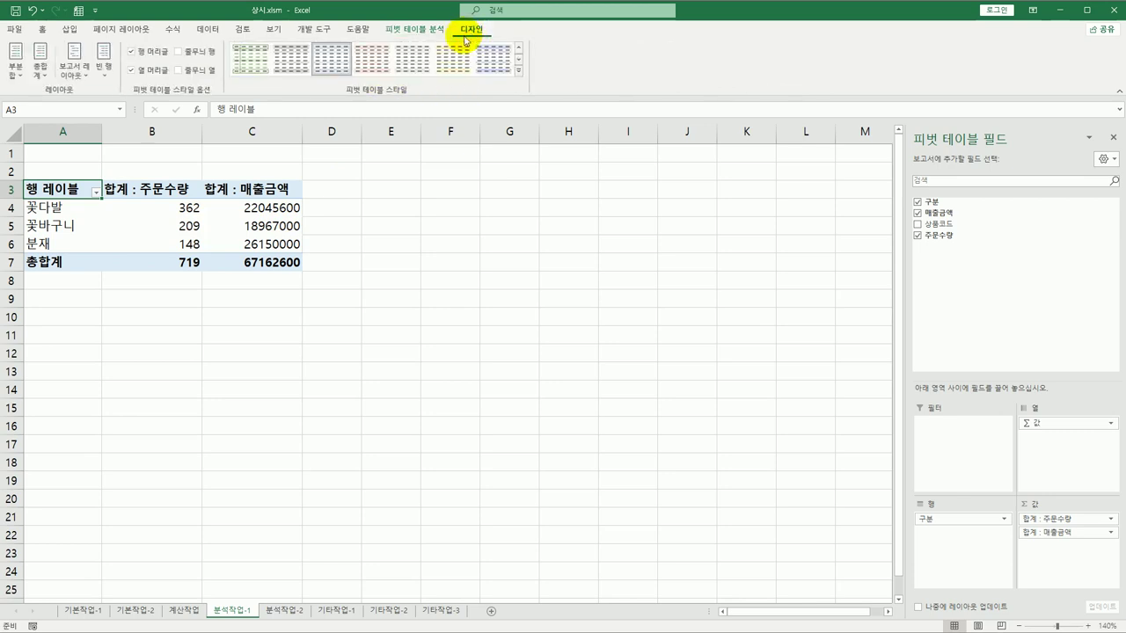
left_click(75, 66)
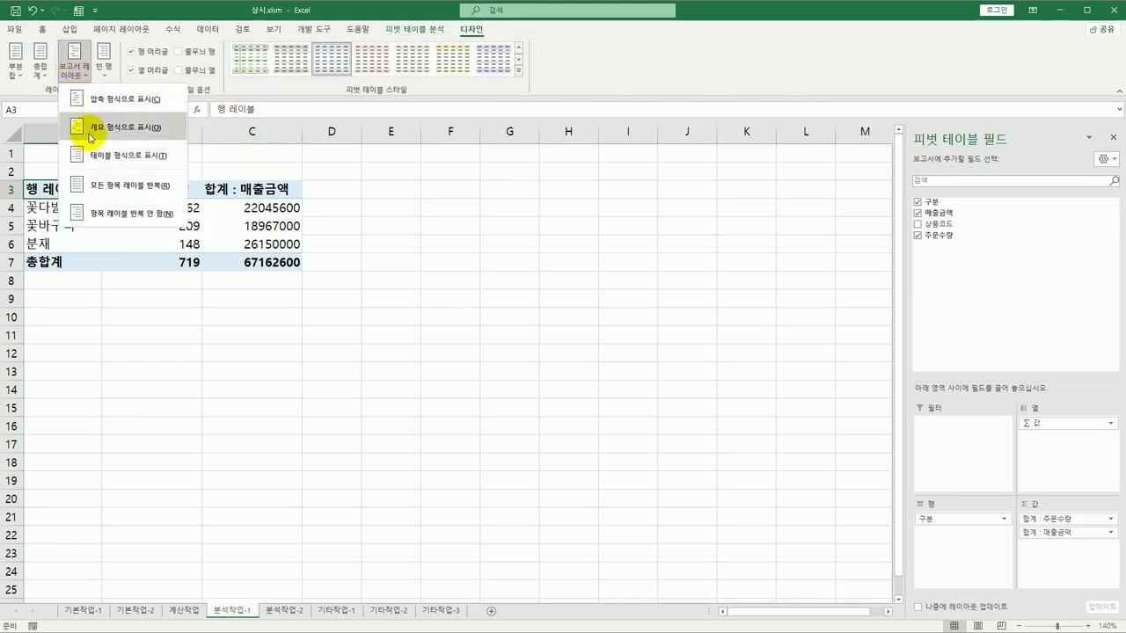
left_click(92, 138)
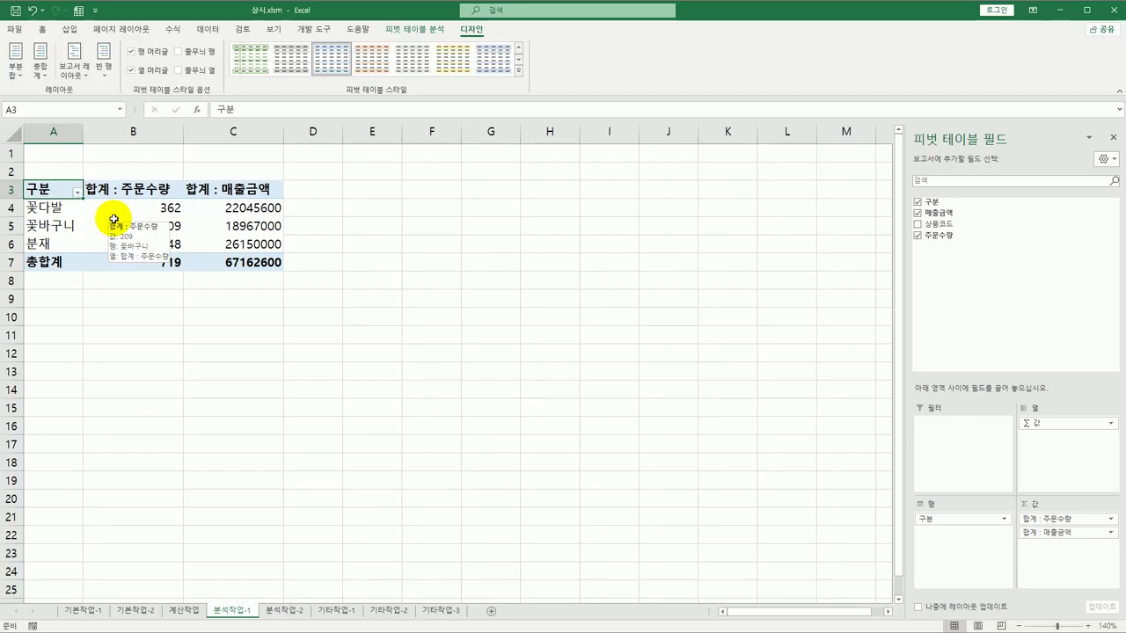
Begin a new calculated field for the pivot table and name it 부가가치세
left_click(419, 29)
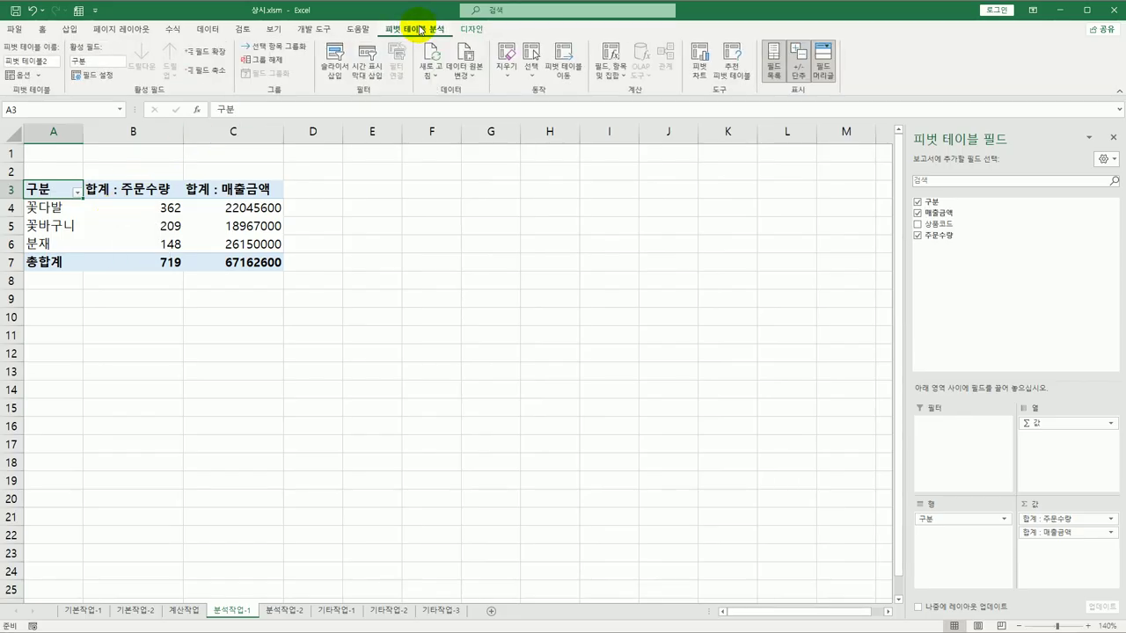
left_click(605, 82)
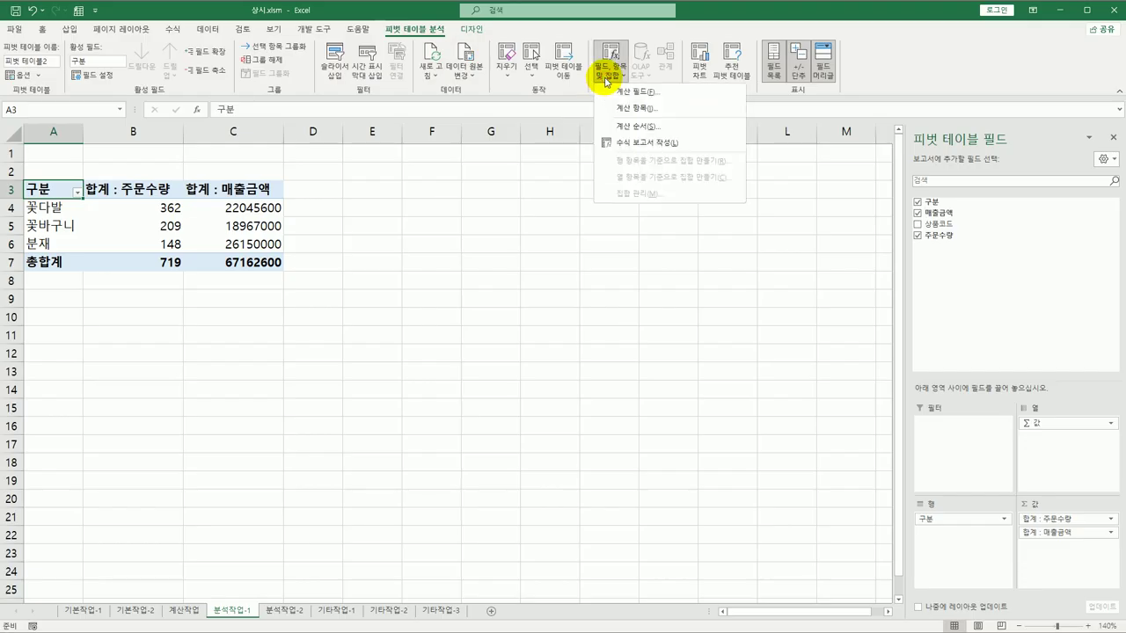
left_click(612, 94)
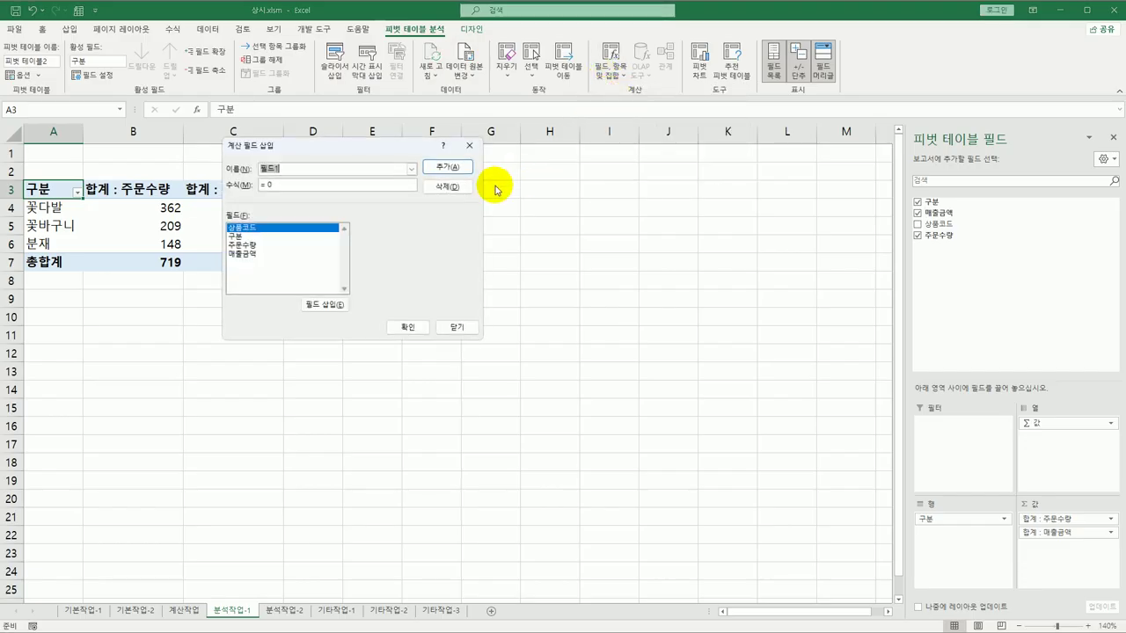
left_click_drag(367, 145, 470, 160)
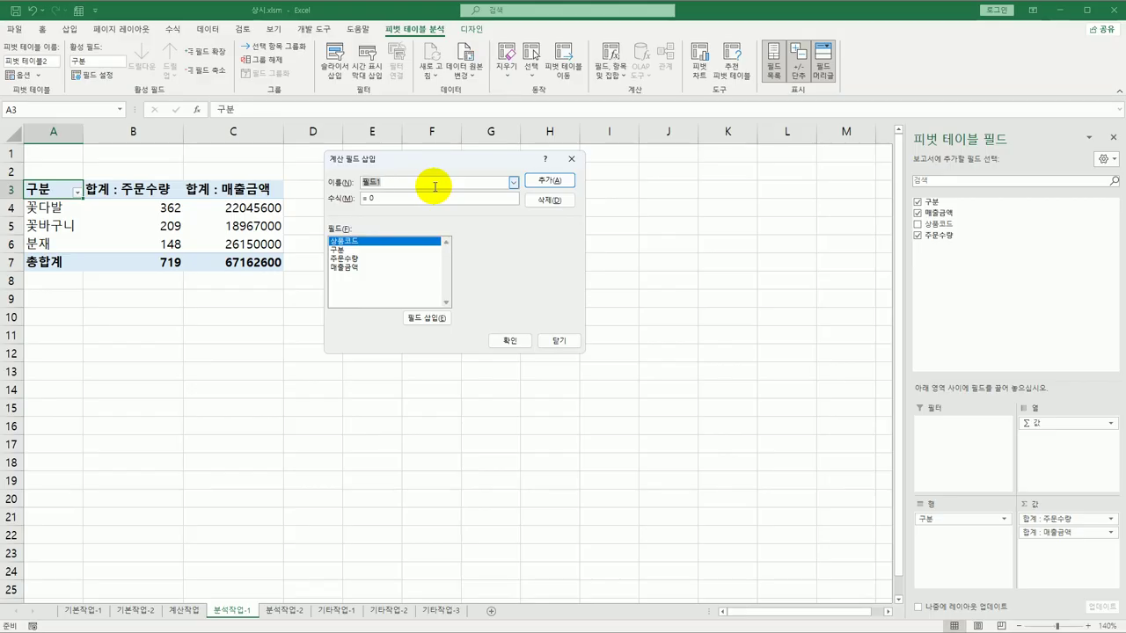
type("qn")
key("BackSpace")
key("BackSpace")
type("부가가치세")
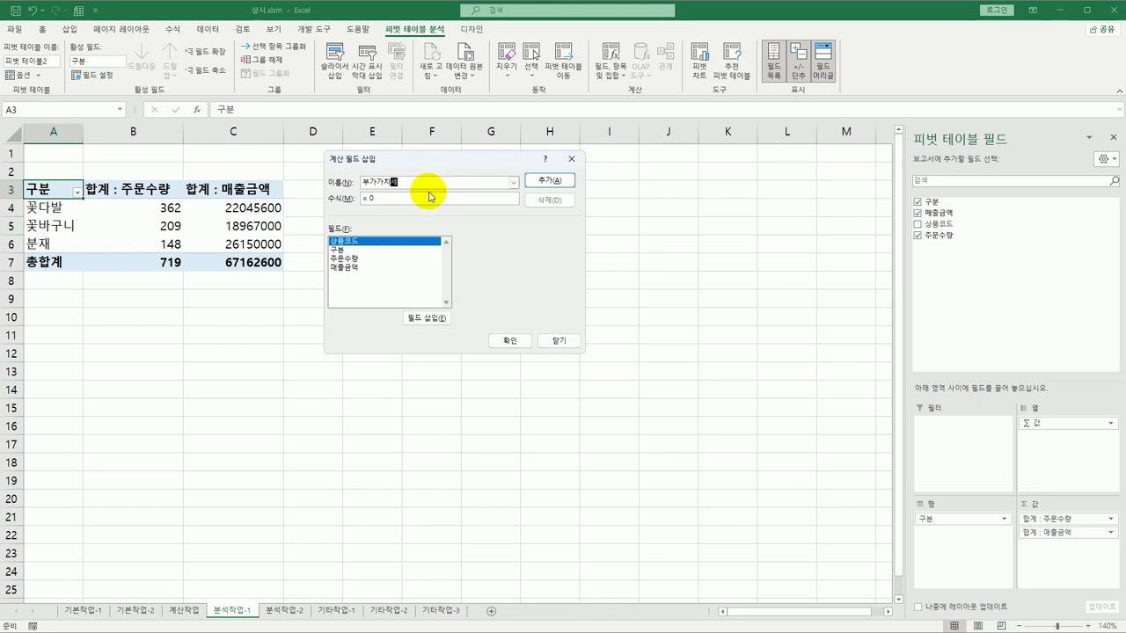
Set the 부가가치세 calculated field's formula to =매출금액*0.1 and add the field to the pivot table
left_click(426, 201)
left_click_drag(369, 199, 350, 200)
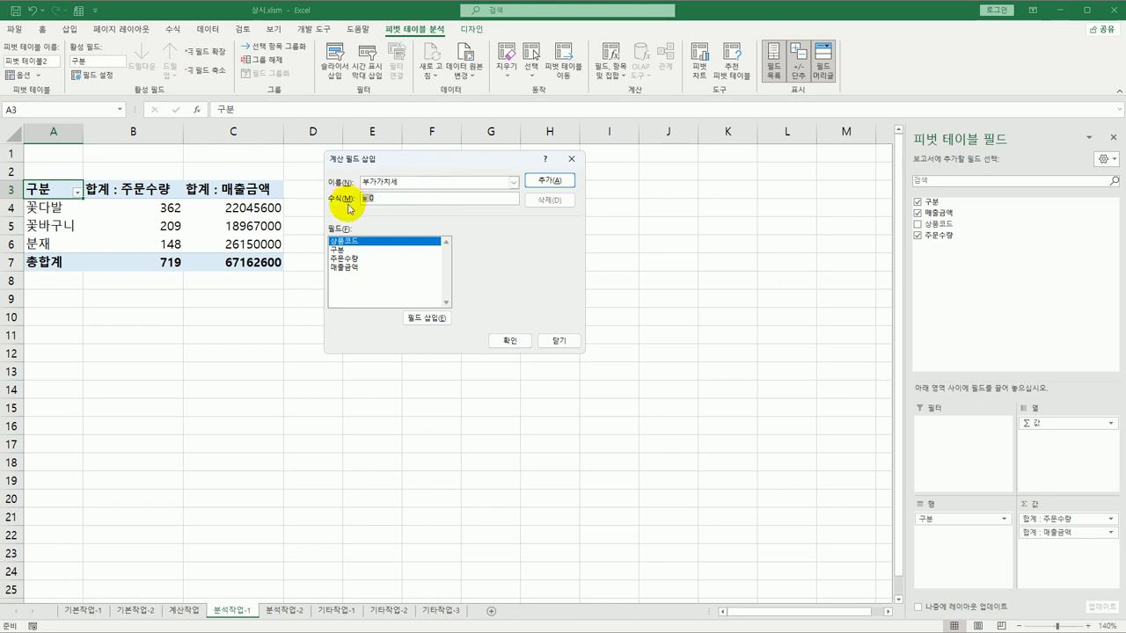
double_click(353, 271)
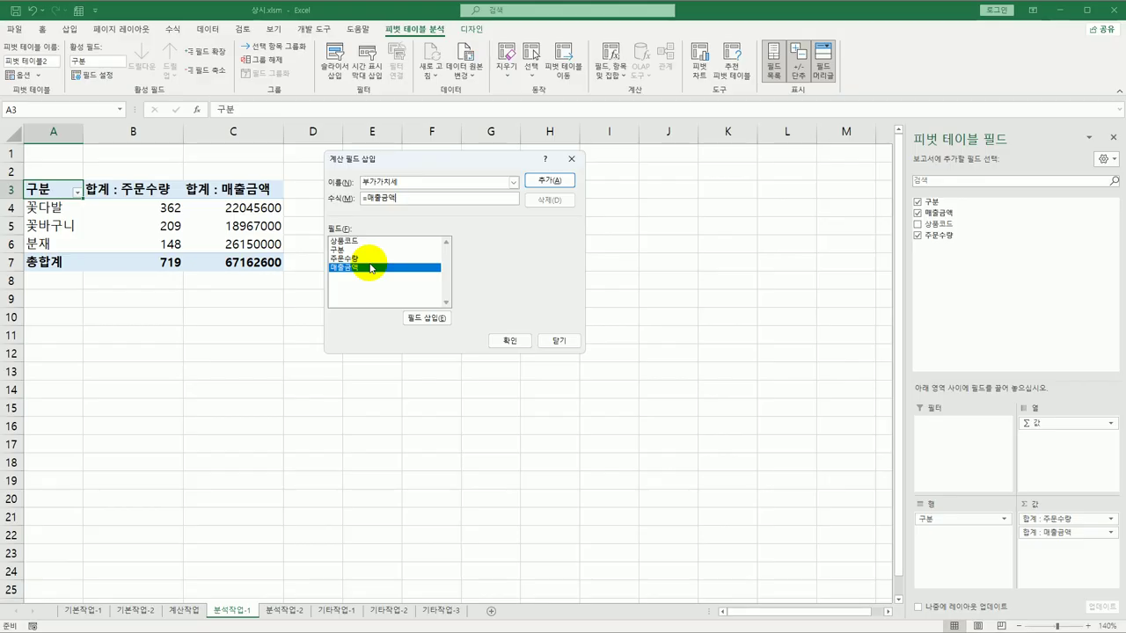
type("*0.1")
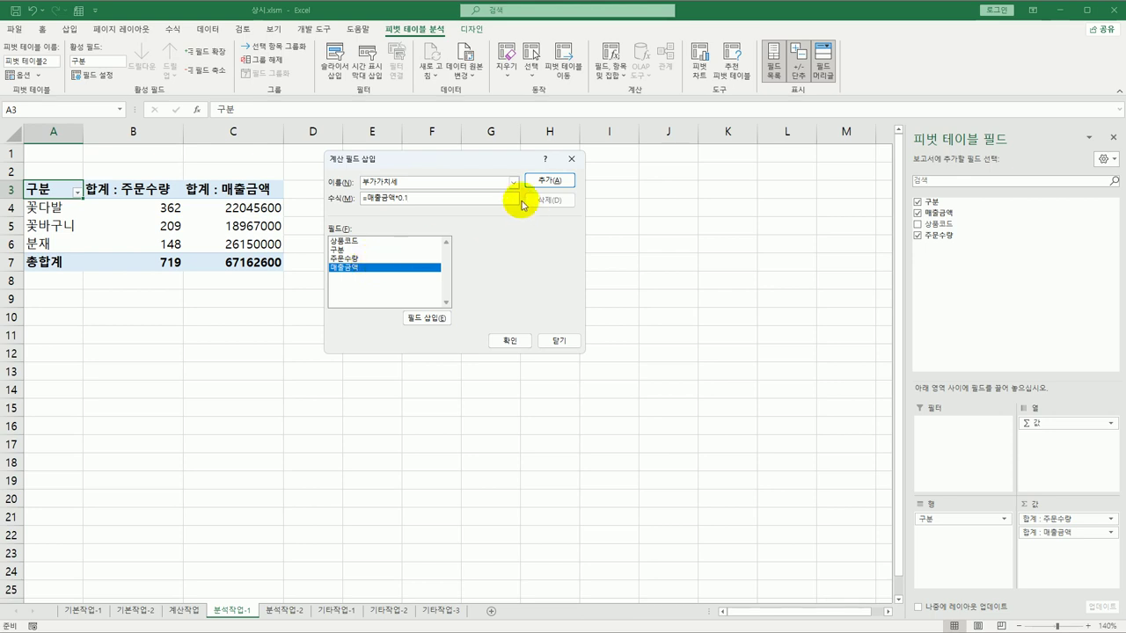
left_click(543, 183)
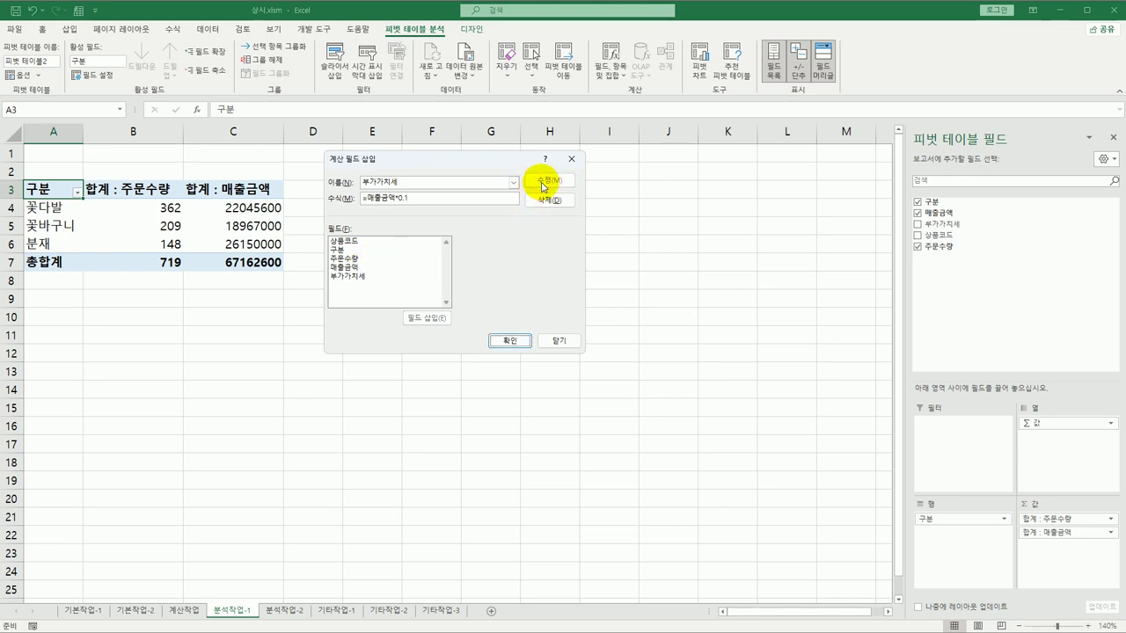
left_click(510, 341)
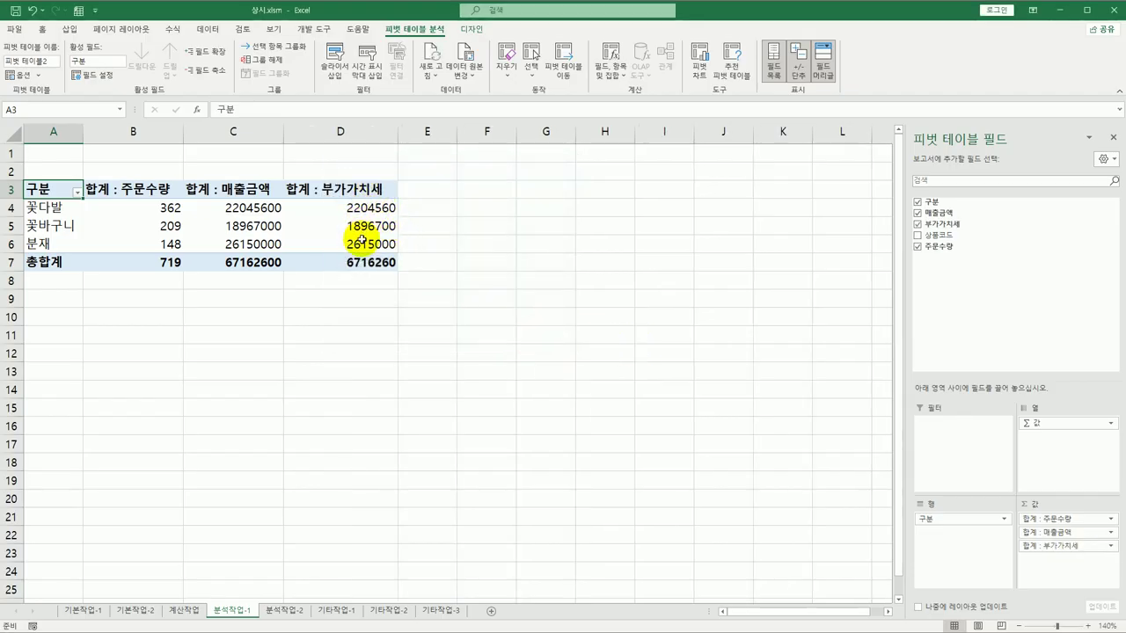
Sort the pivot table's 구분 row field in descending text order
mouse_move(356, 256)
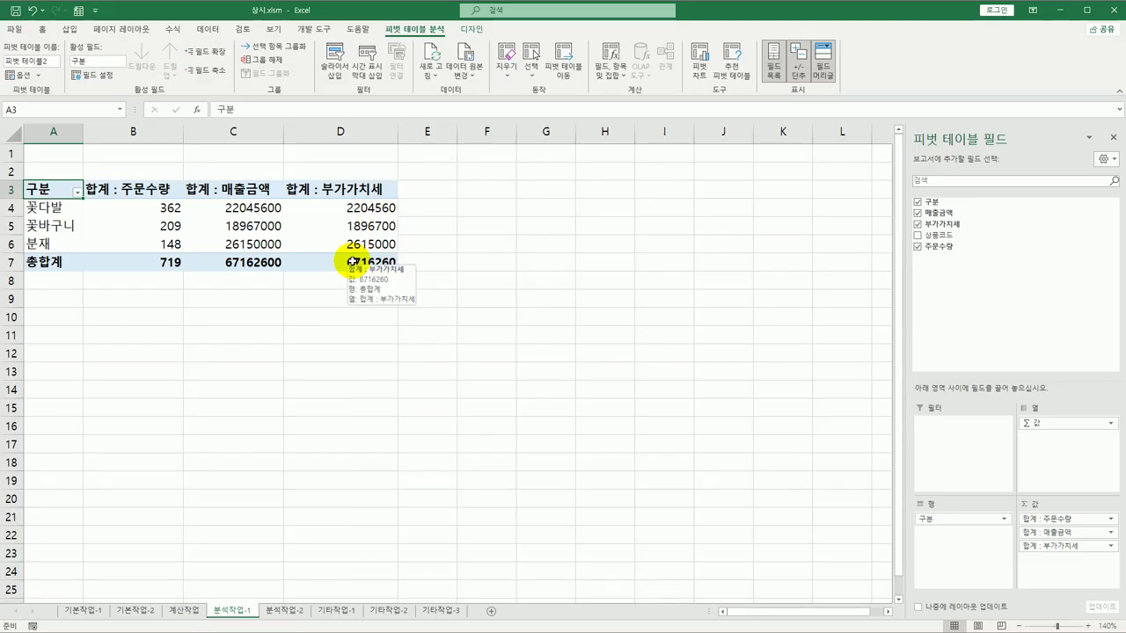
left_click(78, 191)
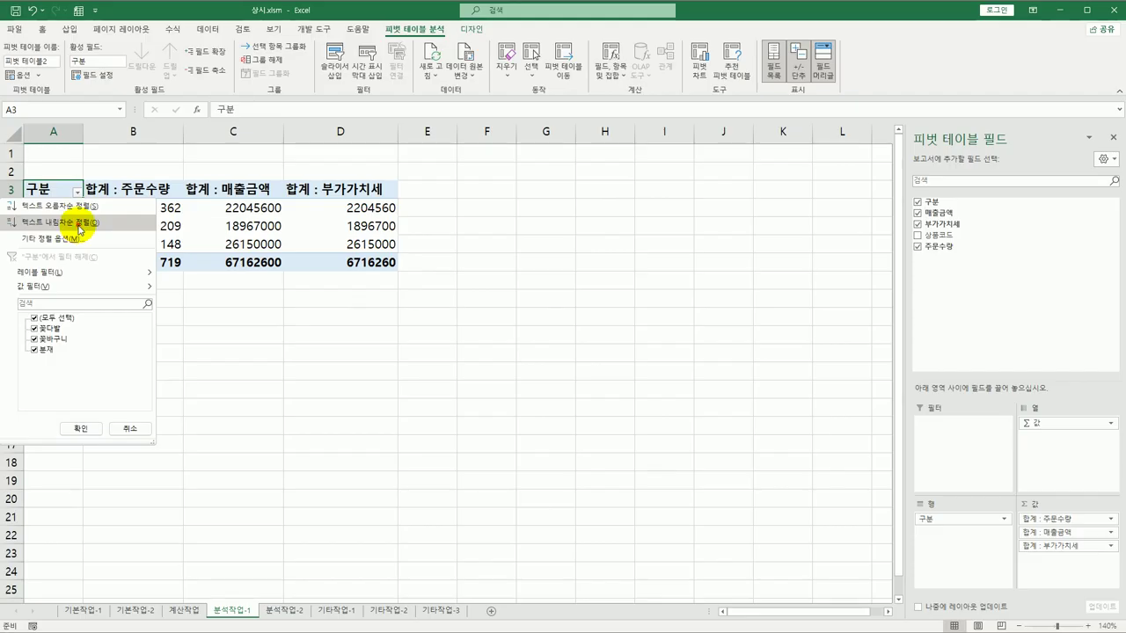
left_click(80, 225)
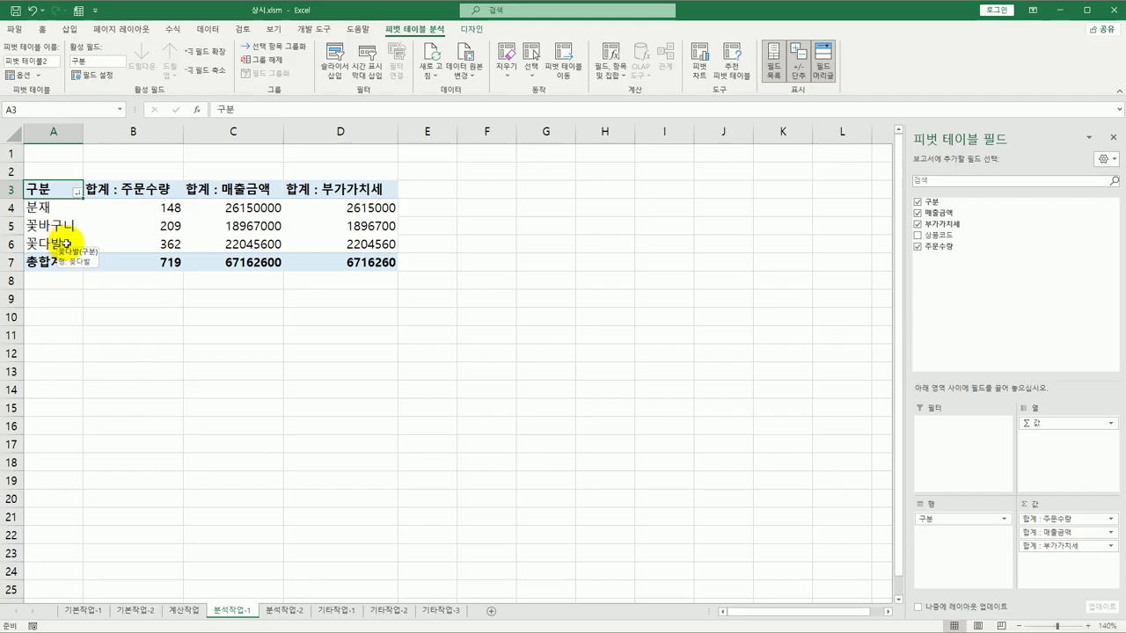
Apply the light (밝게) pivot table style with pale yellow header and grand total rows
left_click(475, 29)
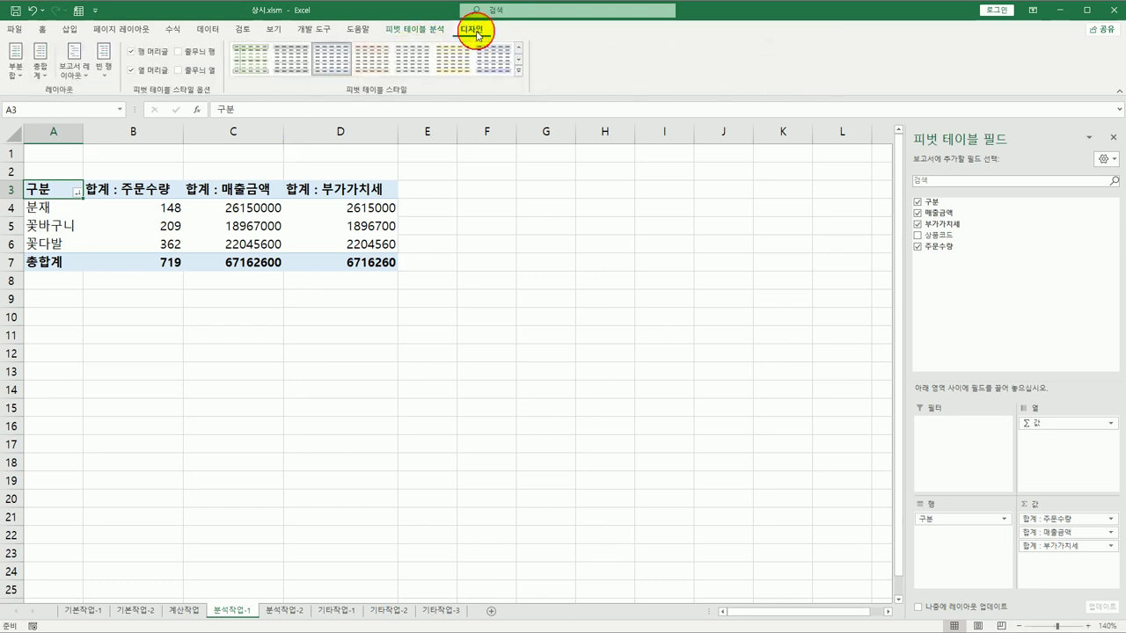
left_click(519, 70)
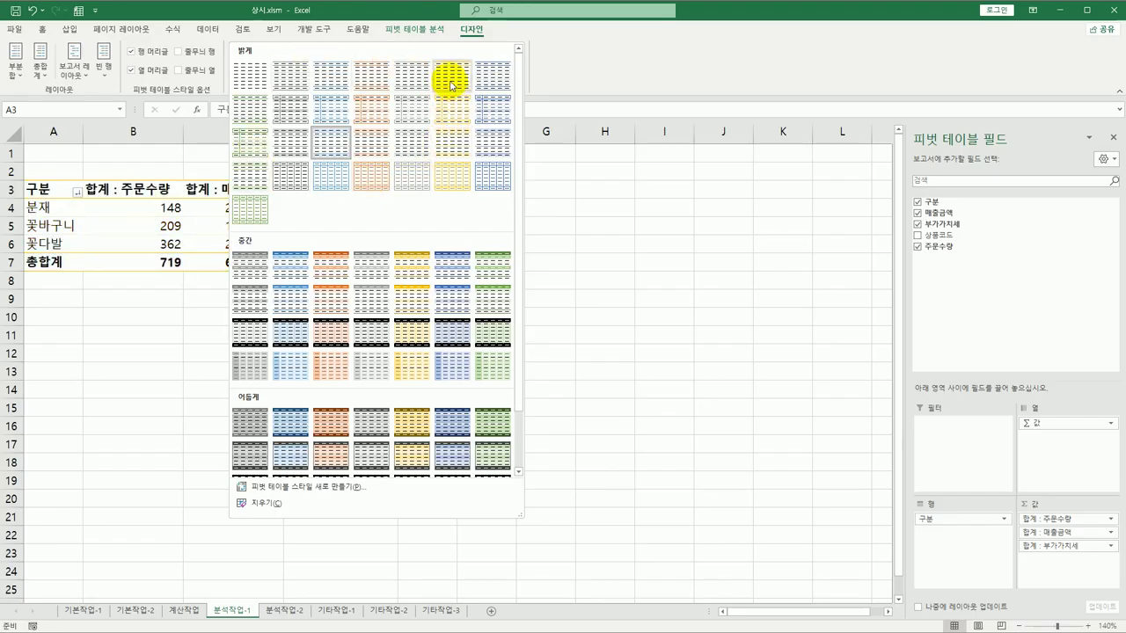
left_click(451, 149)
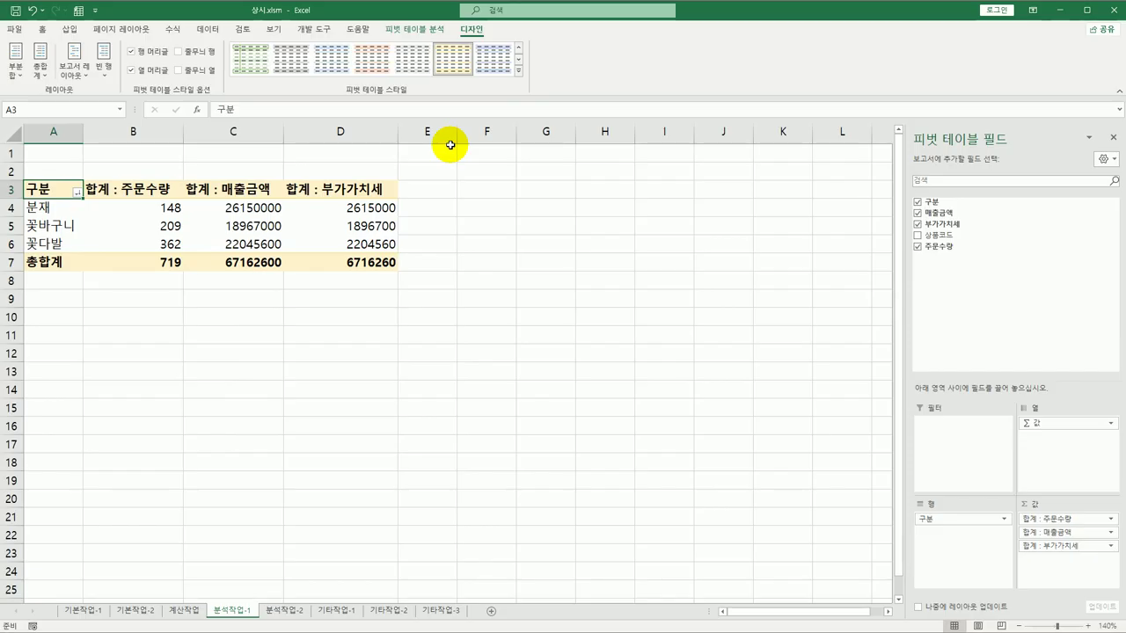
Format the 합계 : 매출금액 value field as currency (통화) with the ₩ symbol and 0 decimal places
left_click(265, 191)
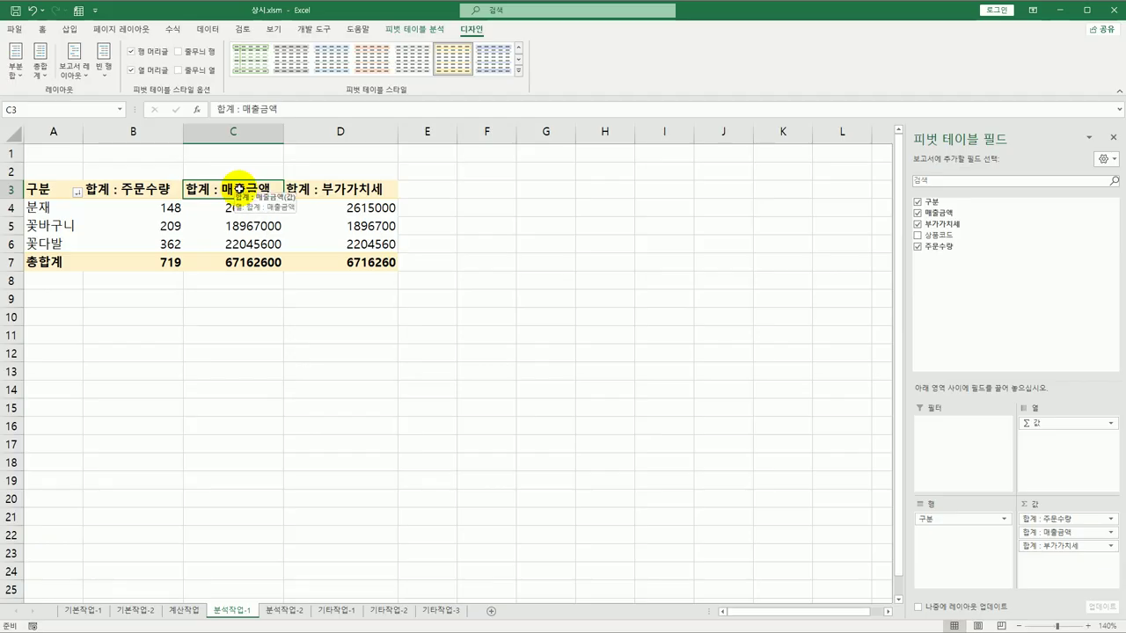
double_click(240, 188)
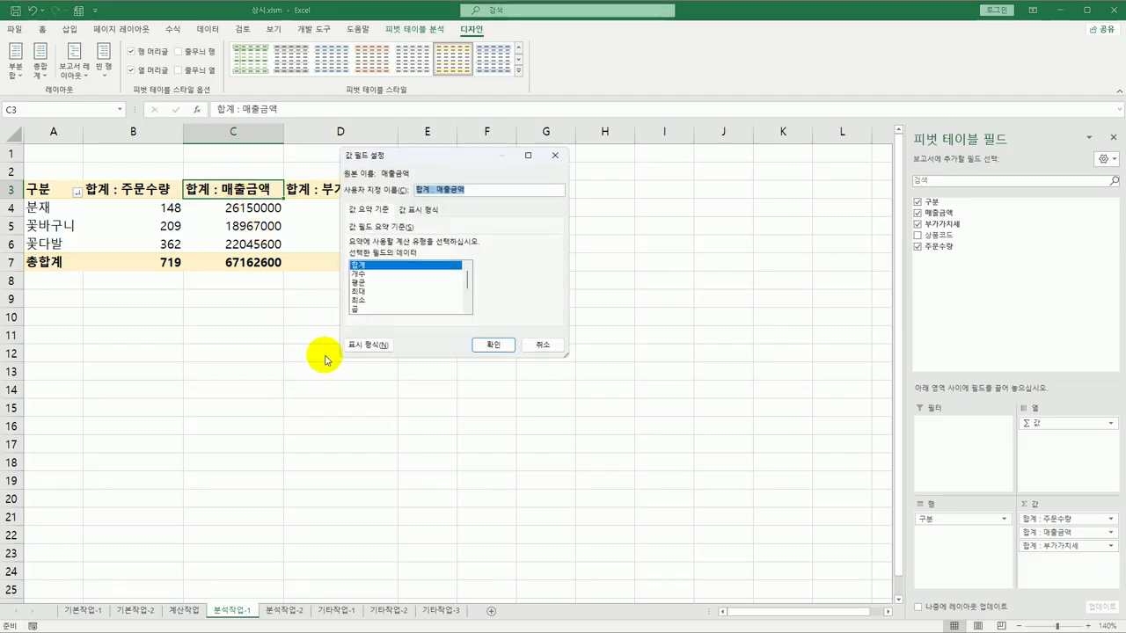
left_click(353, 348)
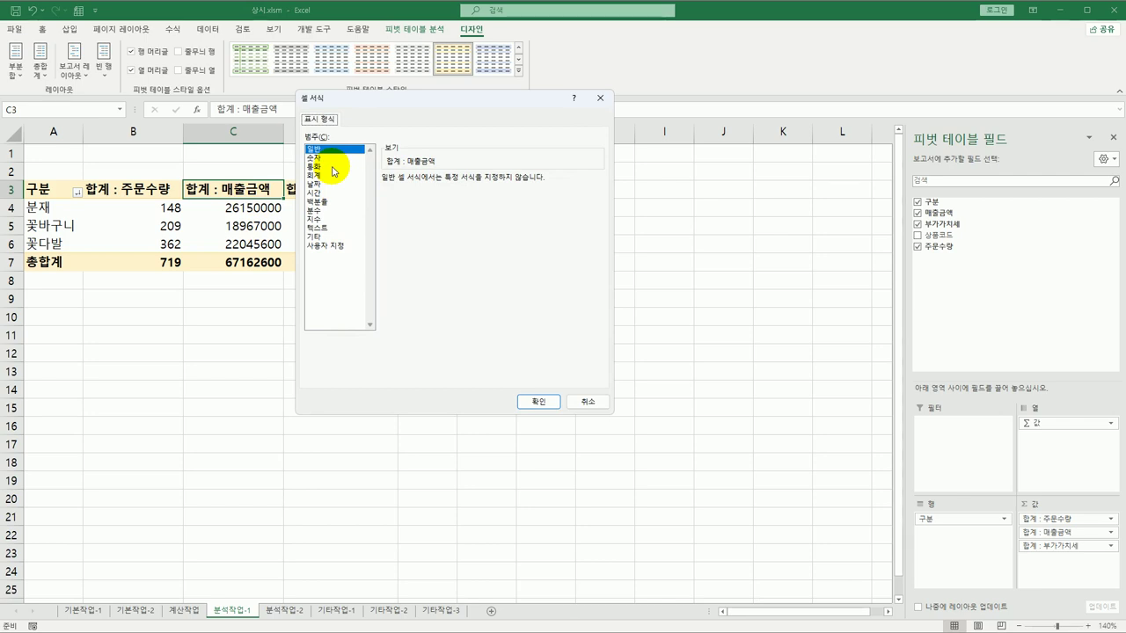
left_click(334, 167)
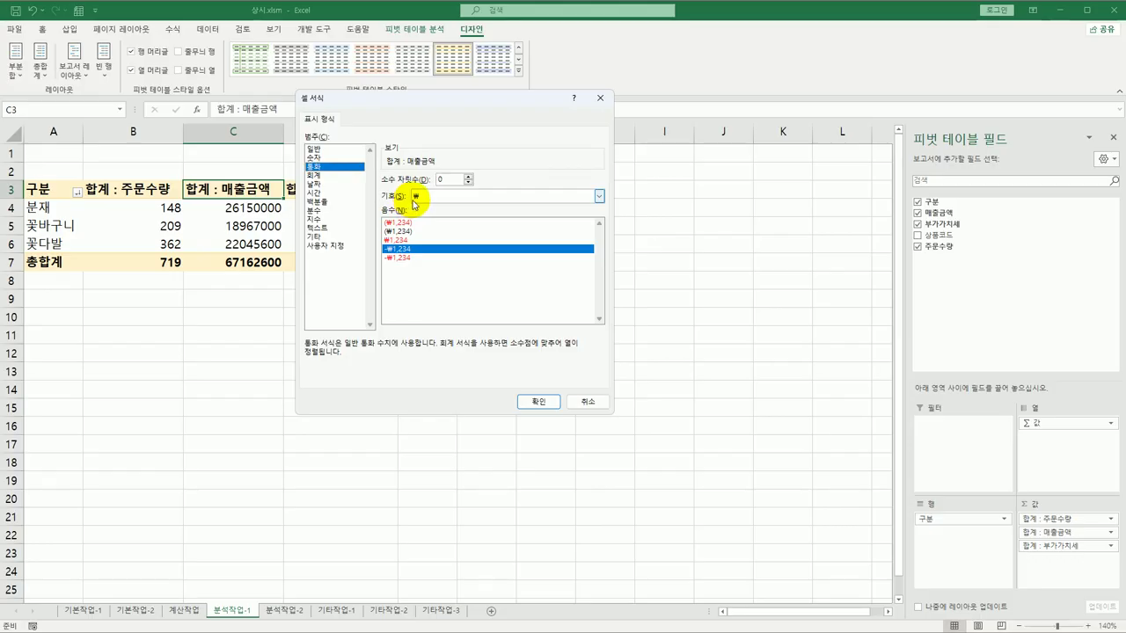
left_click(527, 401)
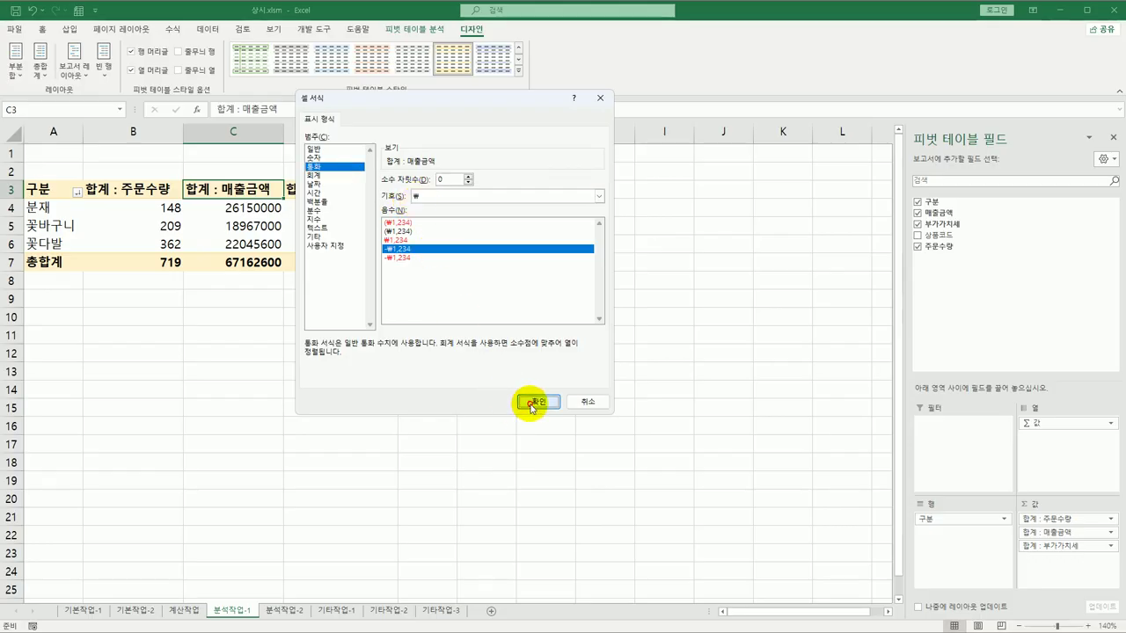
left_click(476, 346)
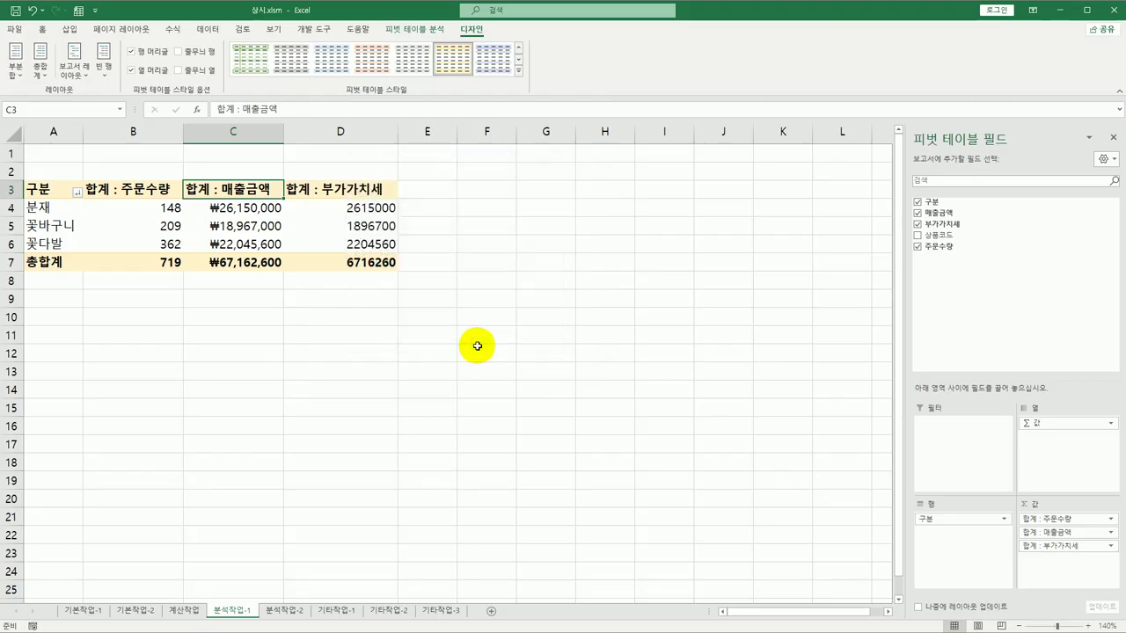
Format the 합계 : 부가가치세 value field as currency (통화) with the ₩ symbol and 0 decimal places
left_click(351, 187)
left_click(350, 188)
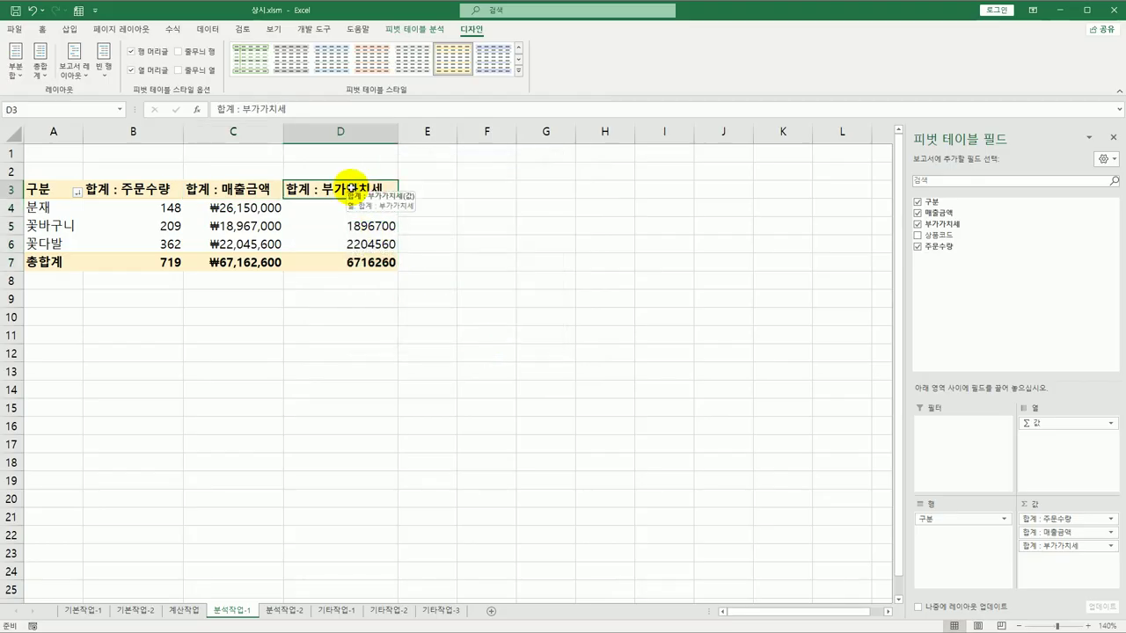
double_click(350, 187)
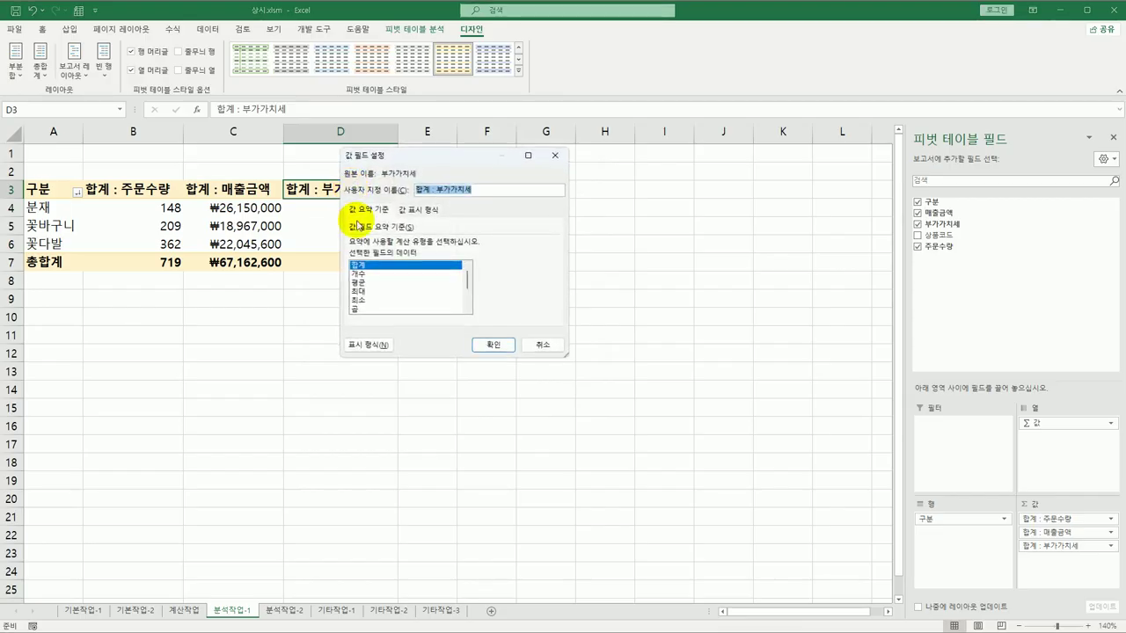
left_click(371, 346)
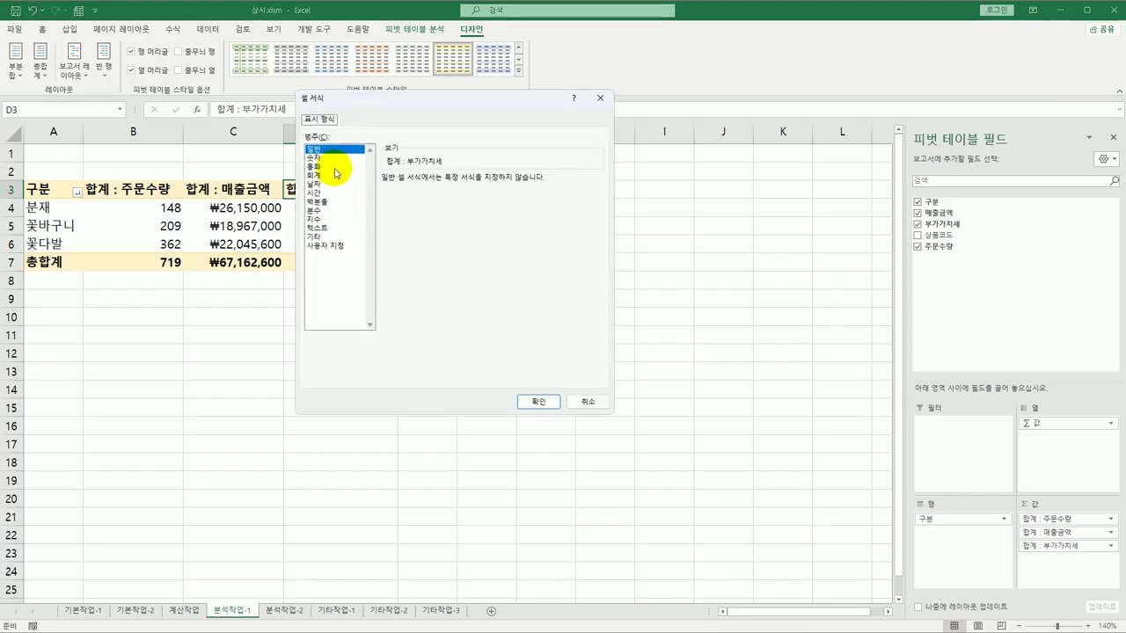
left_click(335, 167)
left_click_drag(364, 99, 350, 129)
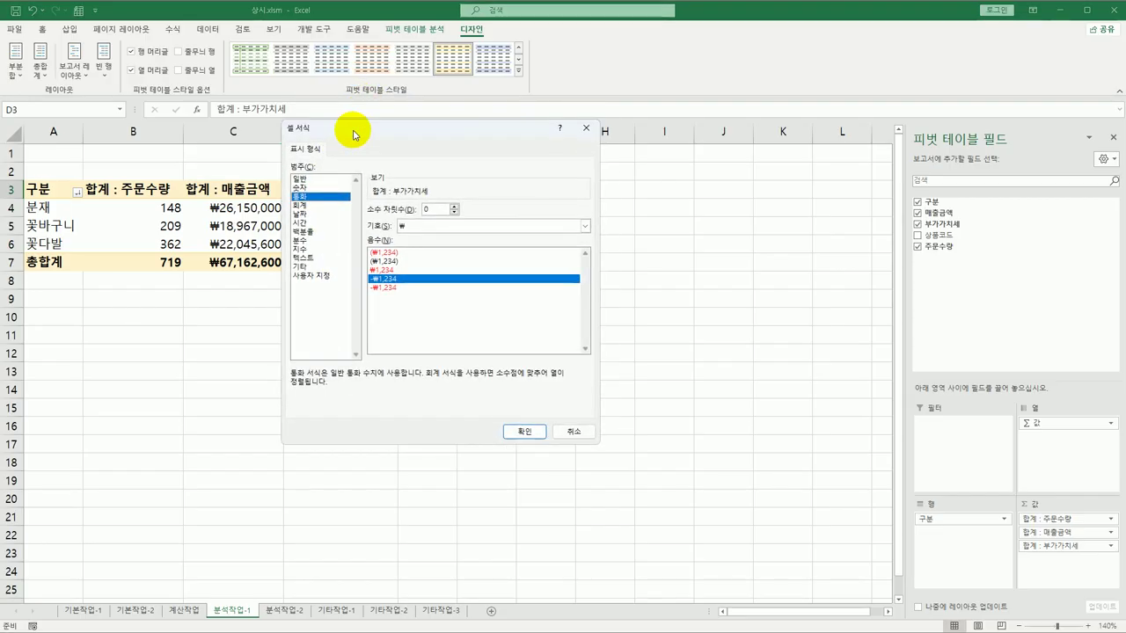
left_click(524, 431)
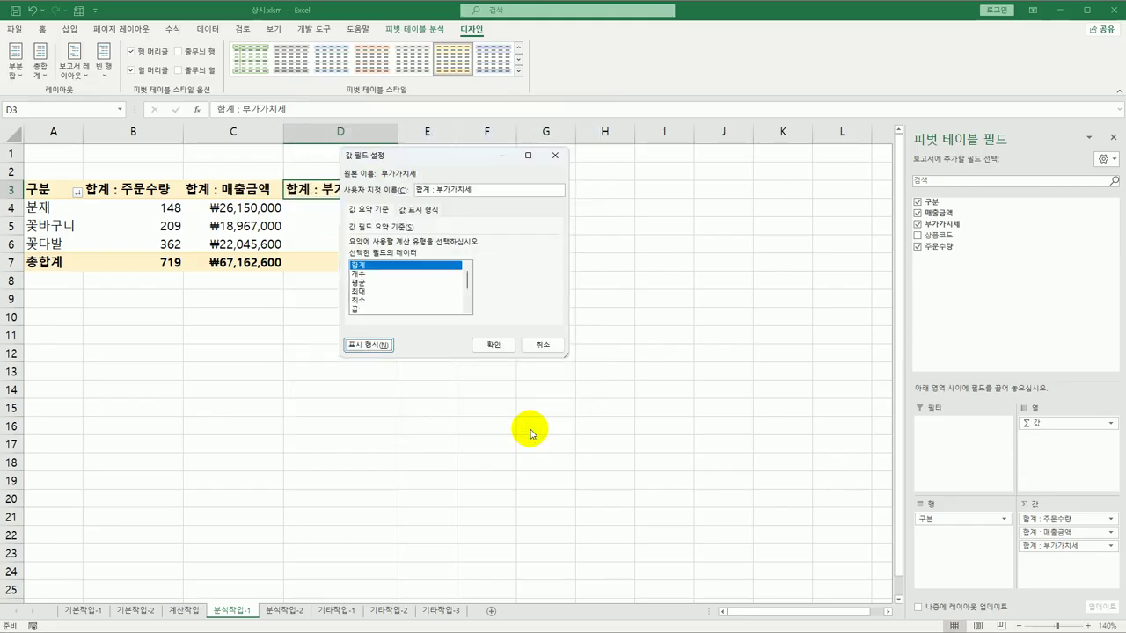
left_click(493, 347)
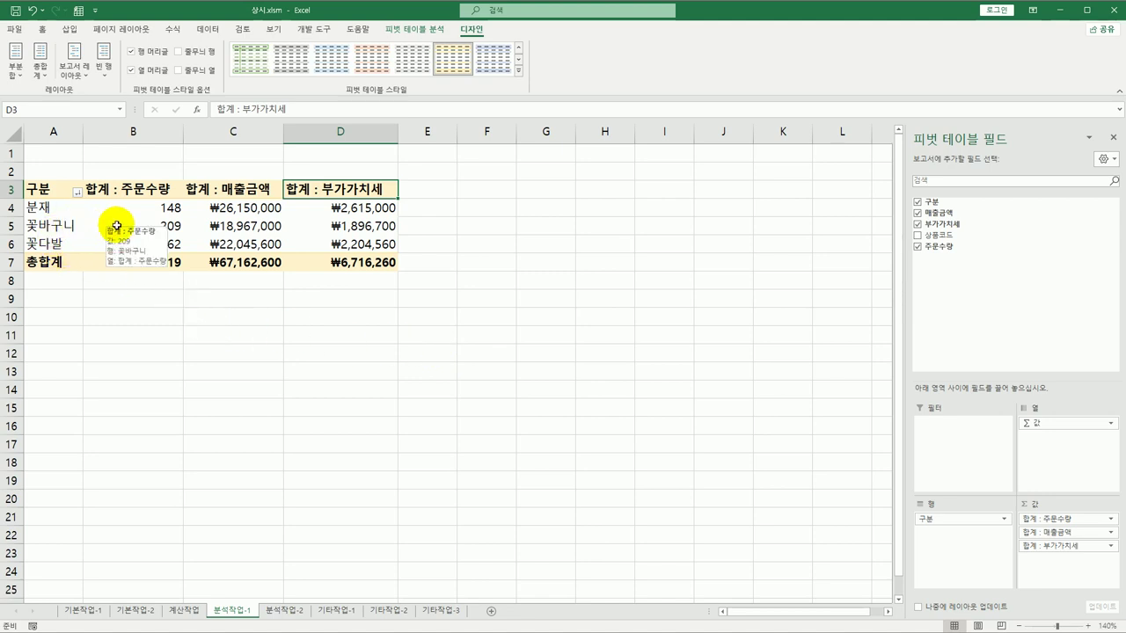
Extract the detail records behind the 꽃바구니 row's 합계 : 주문수량 value onto a new sheet
left_click(117, 226)
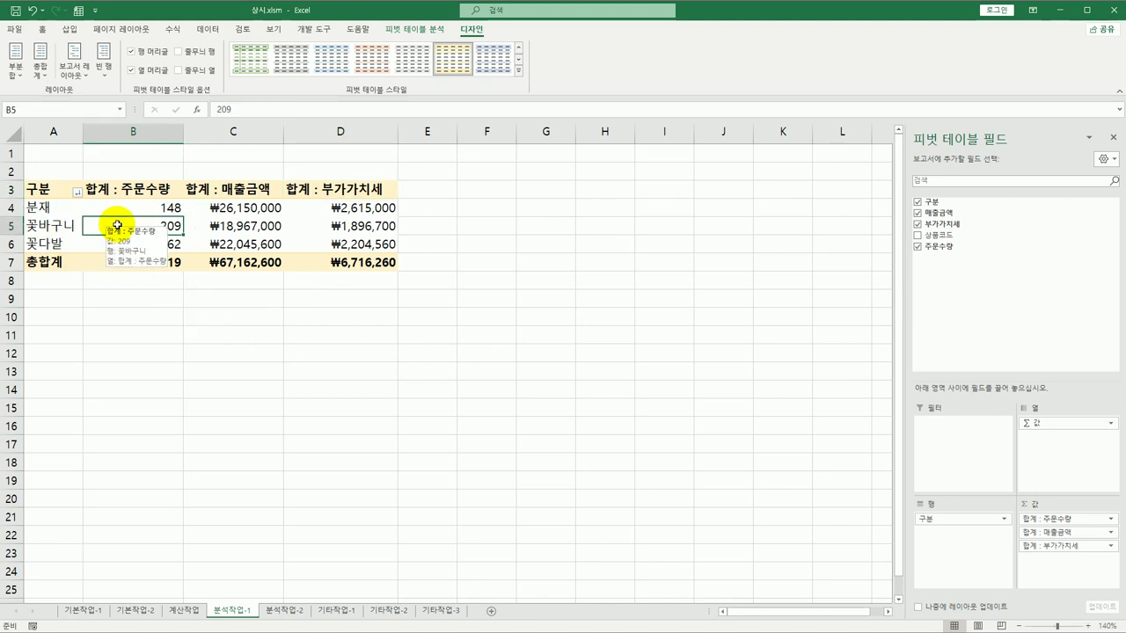
double_click(163, 228)
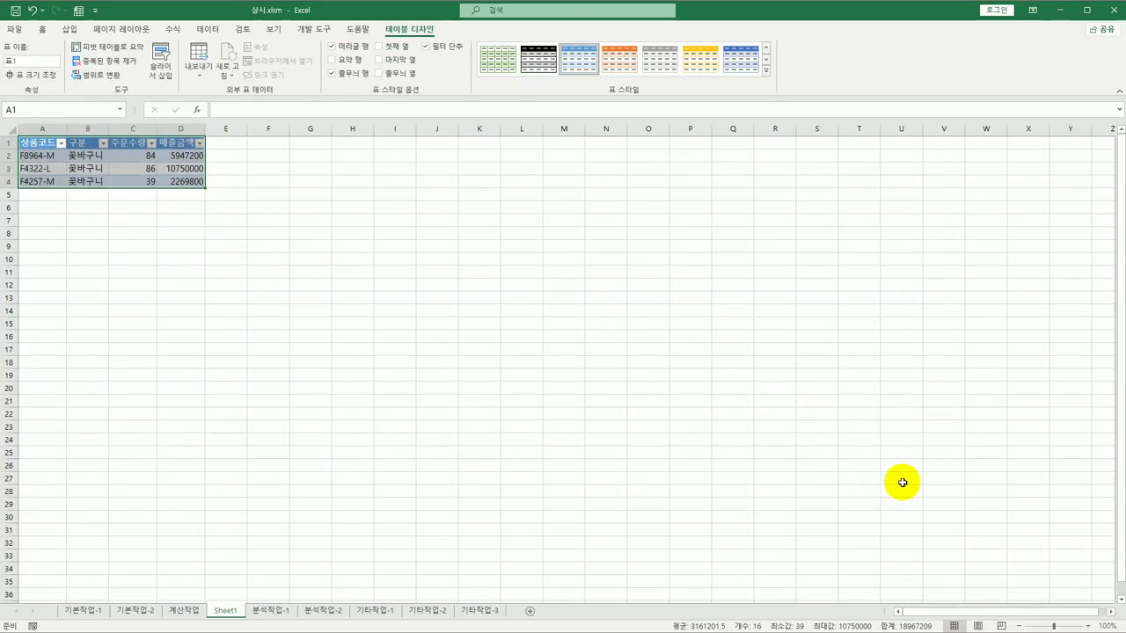
left_click(1089, 626)
left_click(1089, 626)
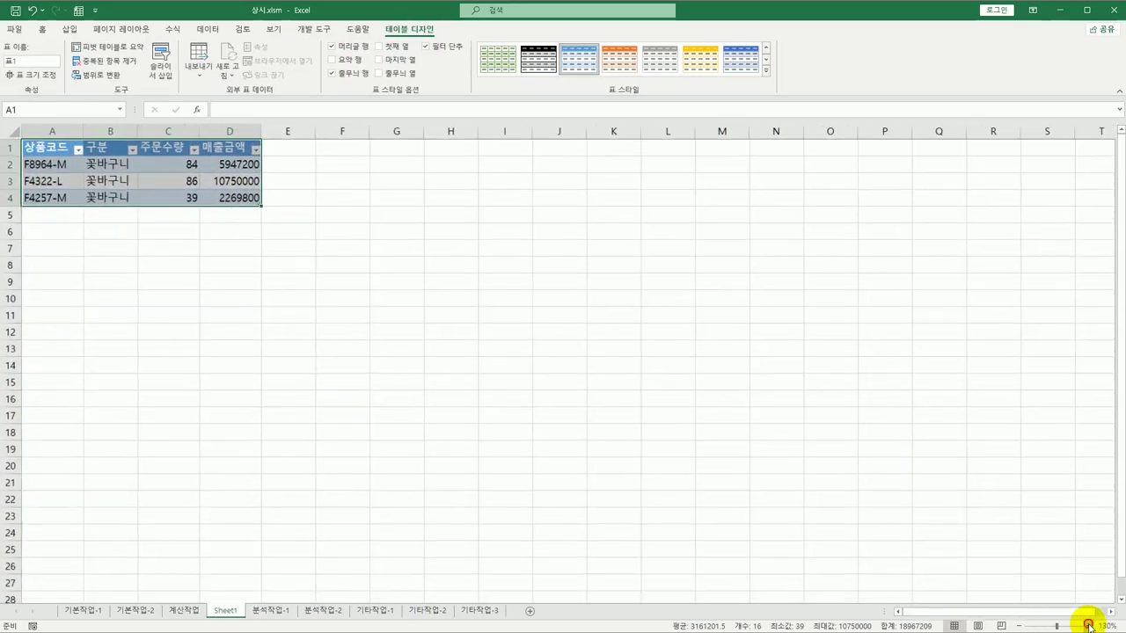
left_click(1089, 625)
left_click(1089, 626)
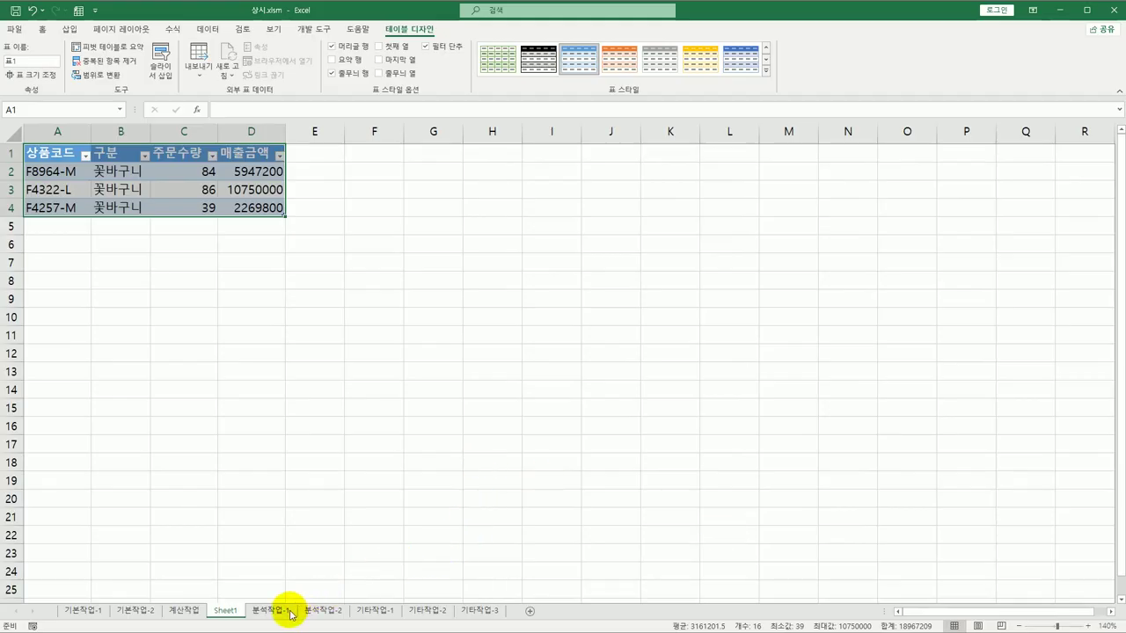
Rename the new detail sheet 꽃바구니 and move it directly after the 분석작업-1 sheet
double_click(227, 611)
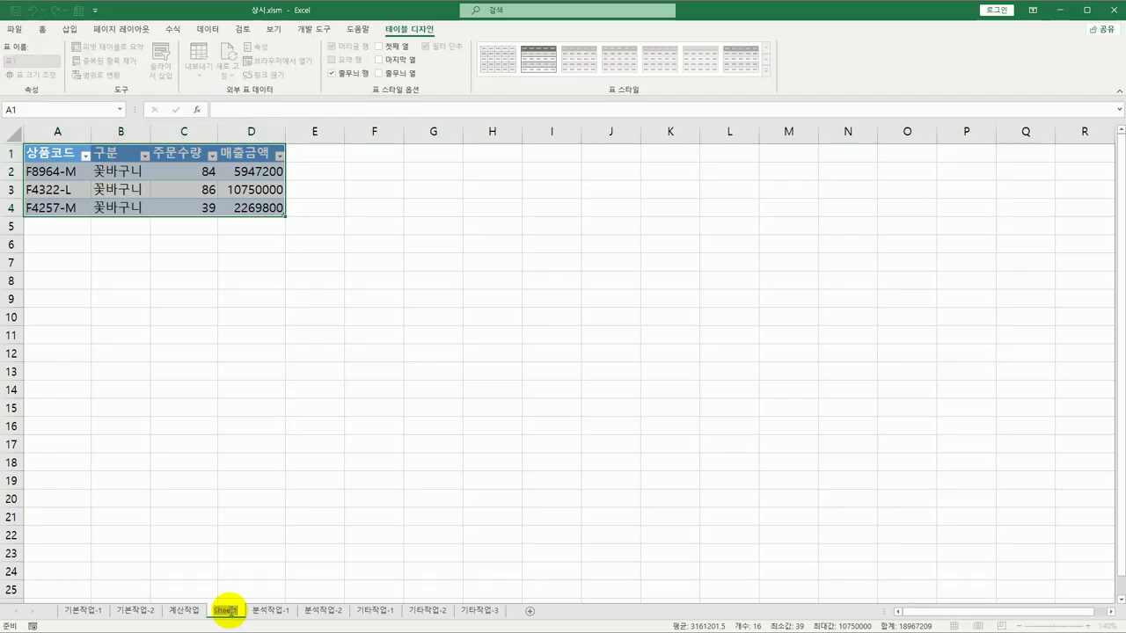
type("꽃")
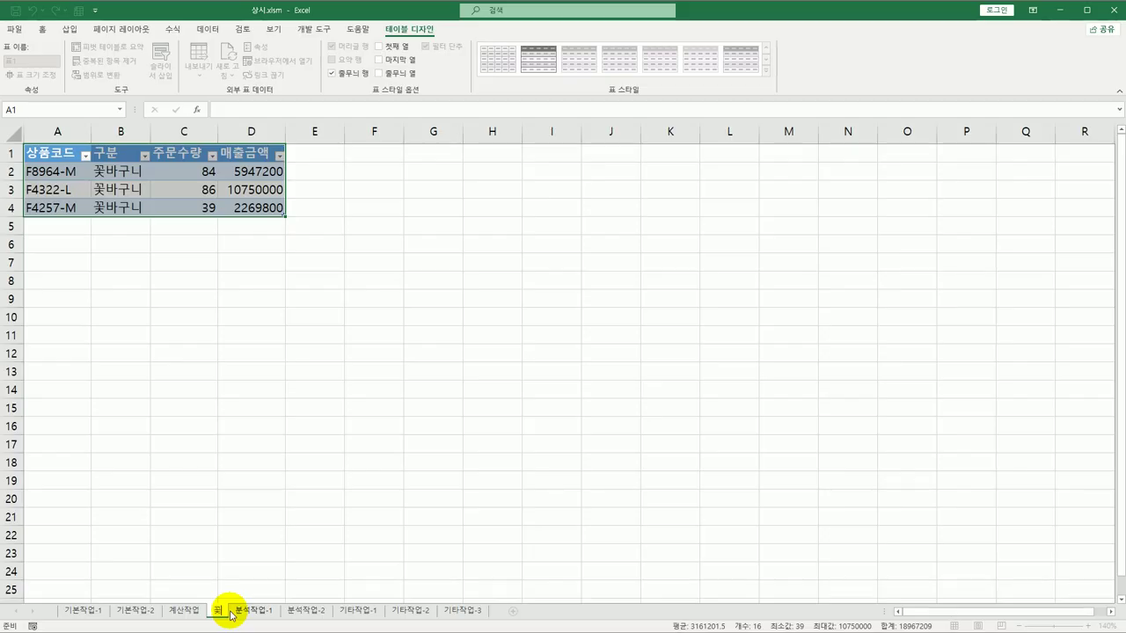
type("바구니")
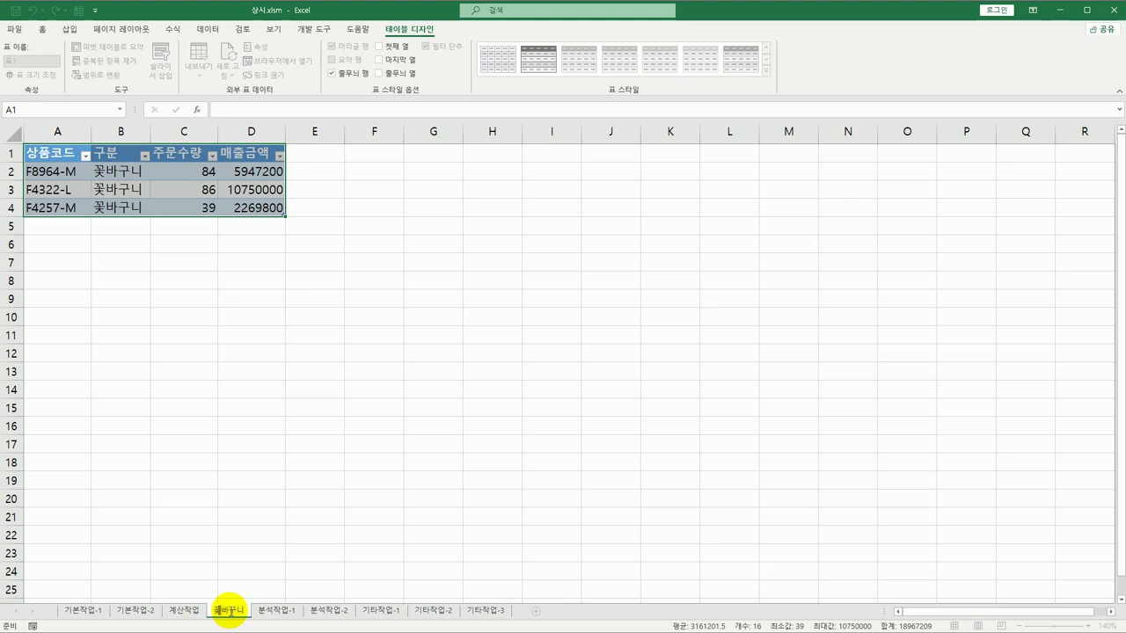
left_click(264, 568)
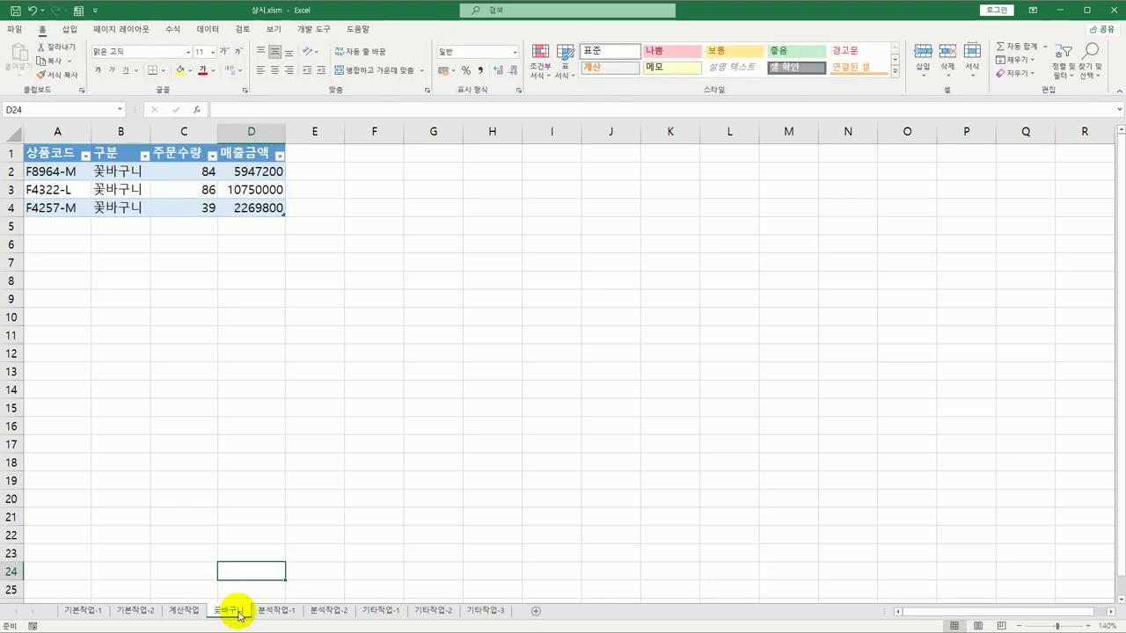
left_click_drag(238, 615, 315, 613)
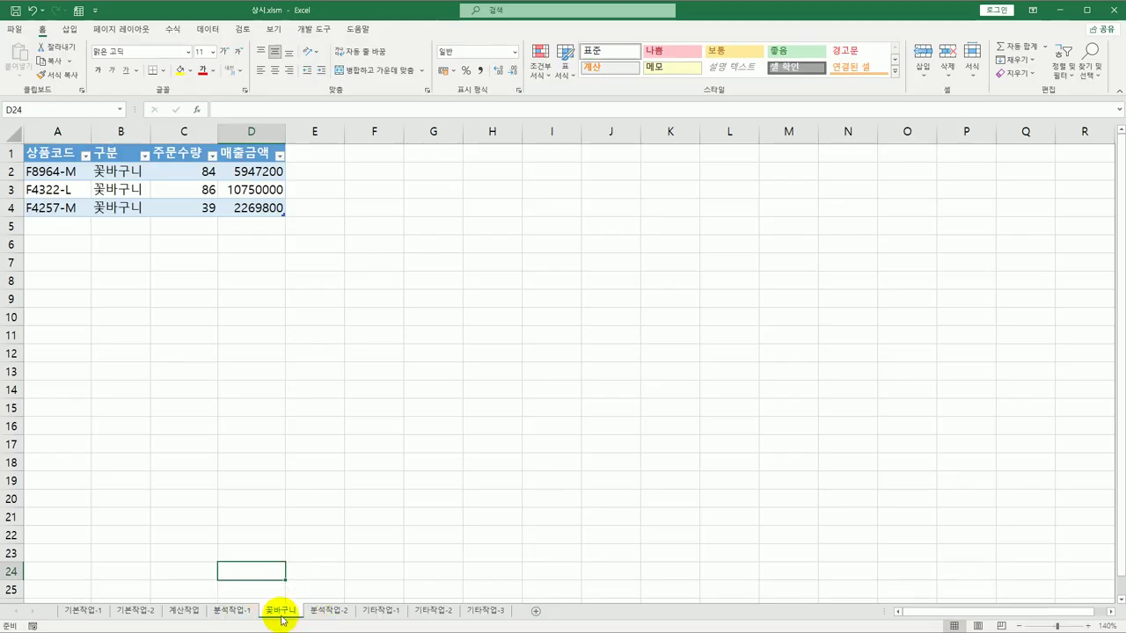
left_click(250, 613)
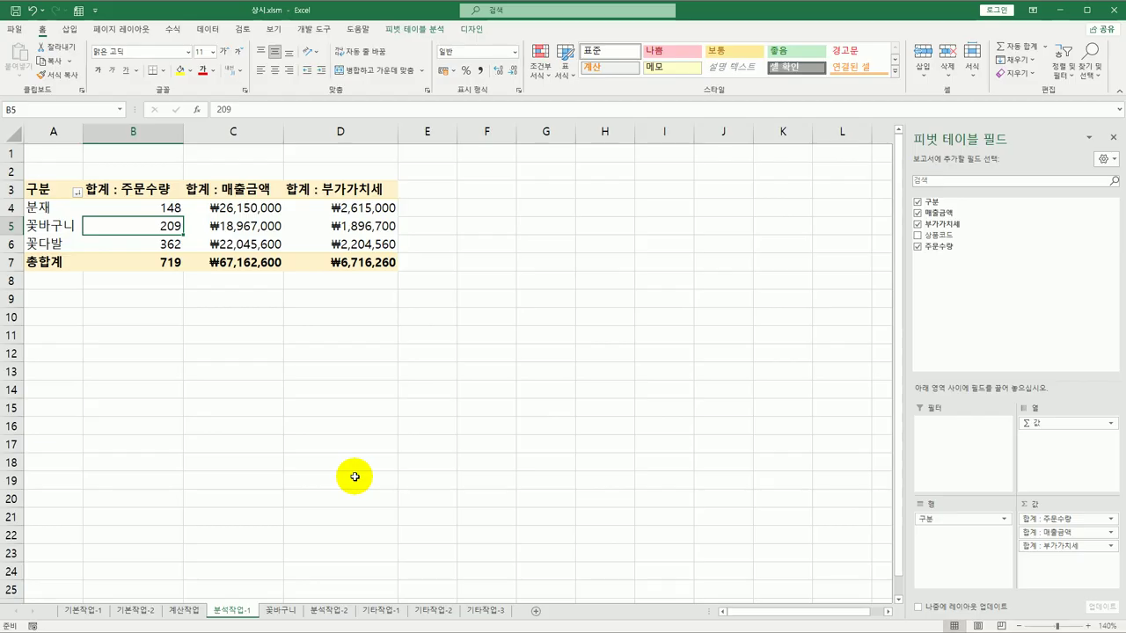
left_click(283, 611)
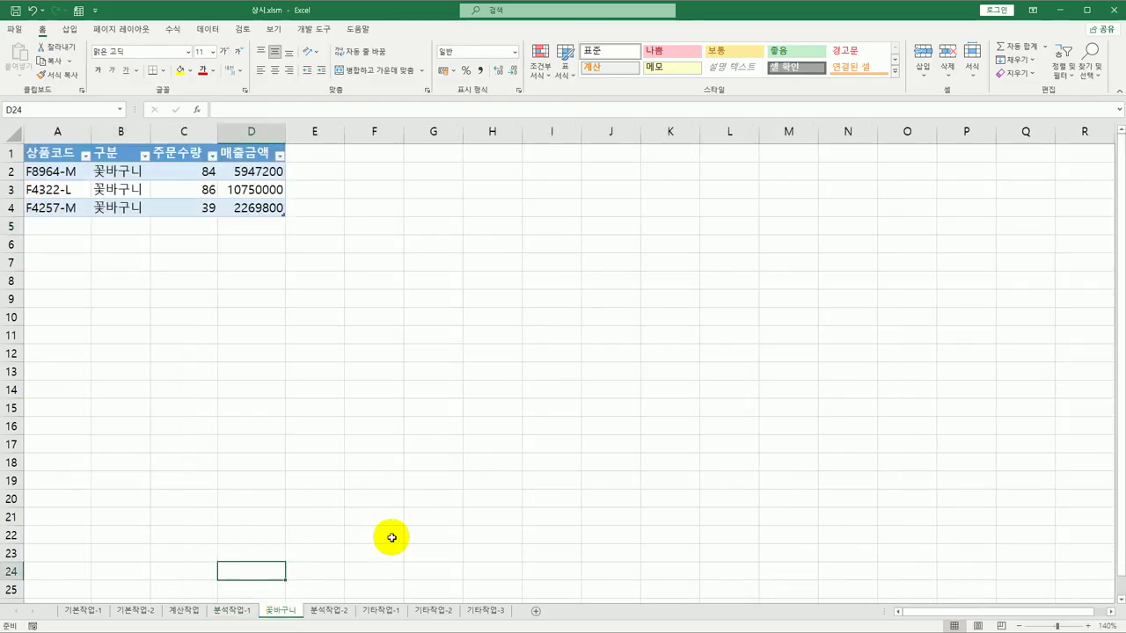
Remove duplicate rows from [표1] on the 분석작업-2 sheet, comparing only the 사원코드 and 사원명 columns
left_click(338, 610)
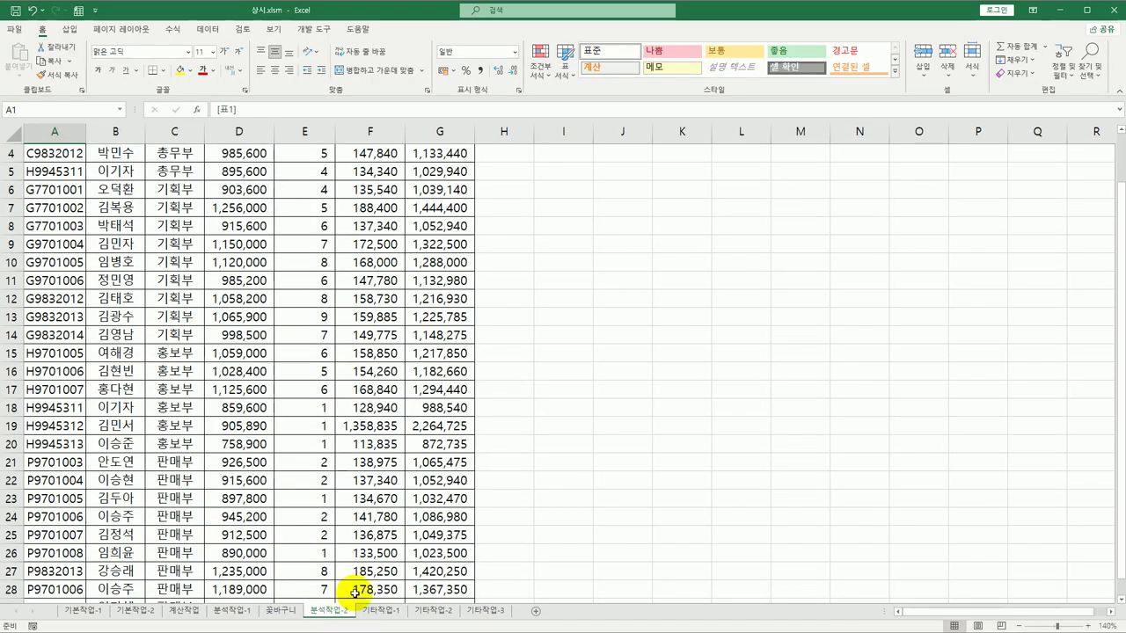
scroll(382, 506, "up", 2)
scroll(384, 476, "up", 1)
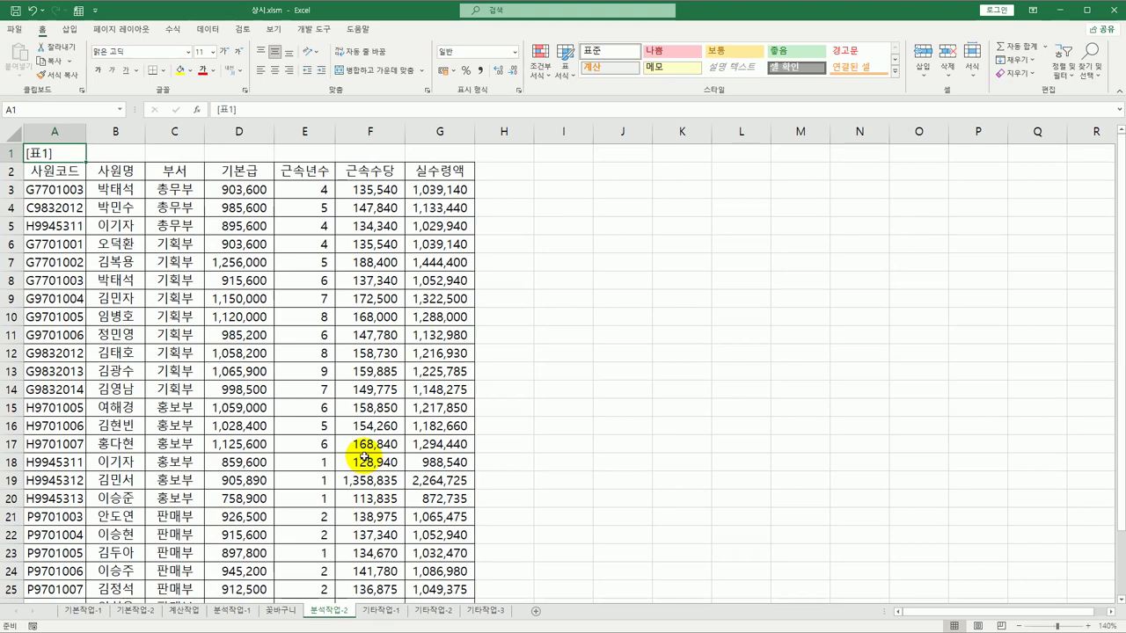
left_click(152, 208)
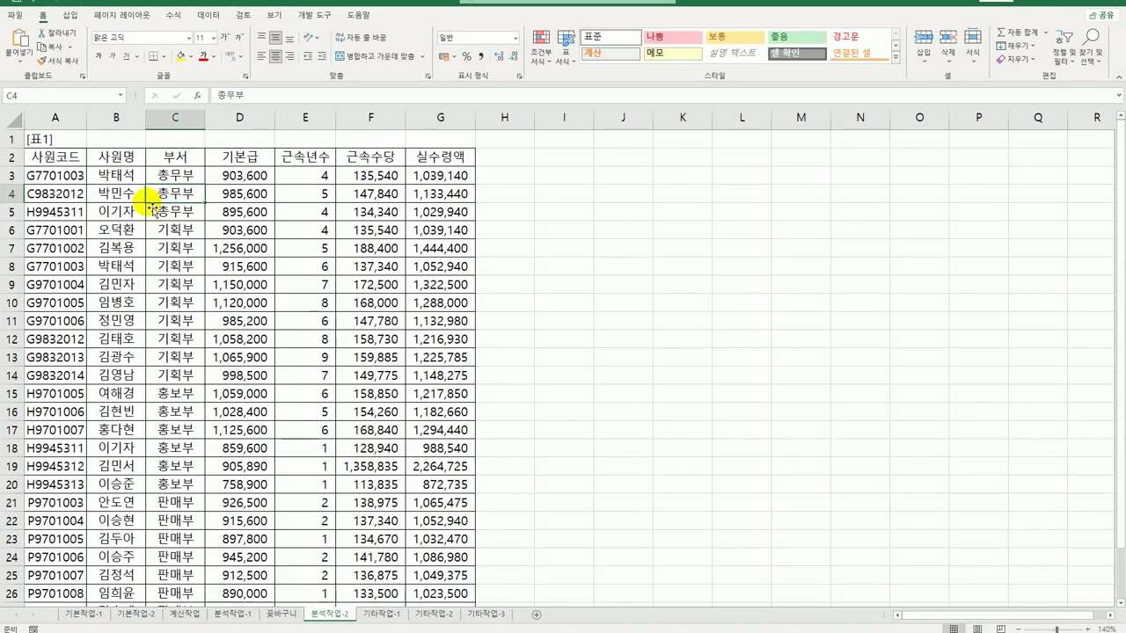
left_click(208, 16)
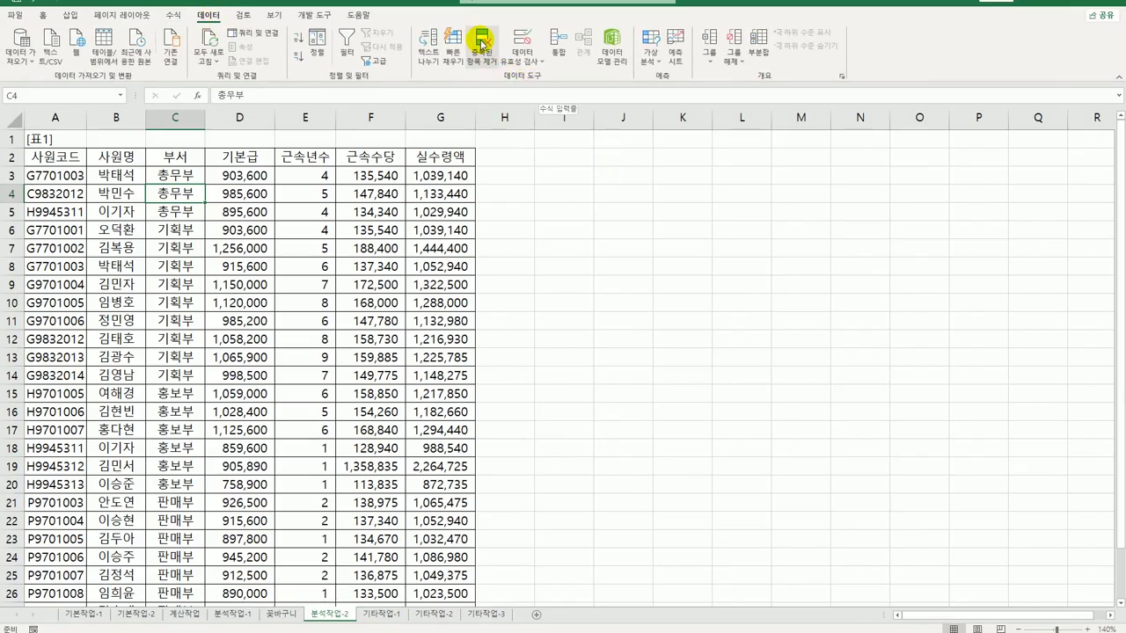
left_click(481, 46)
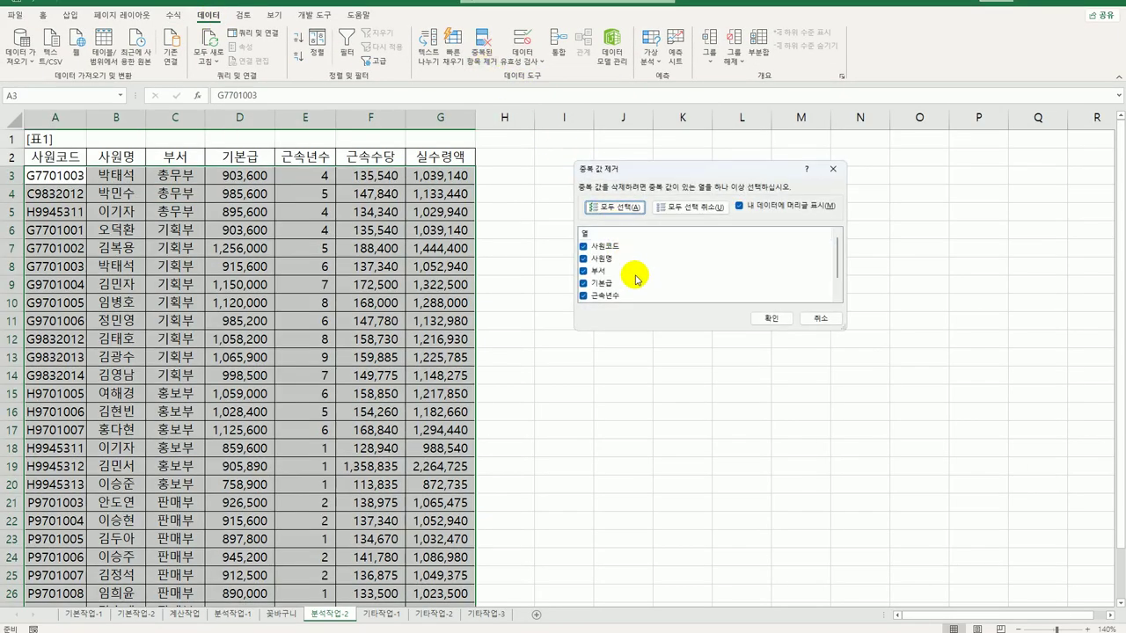
left_click(662, 209)
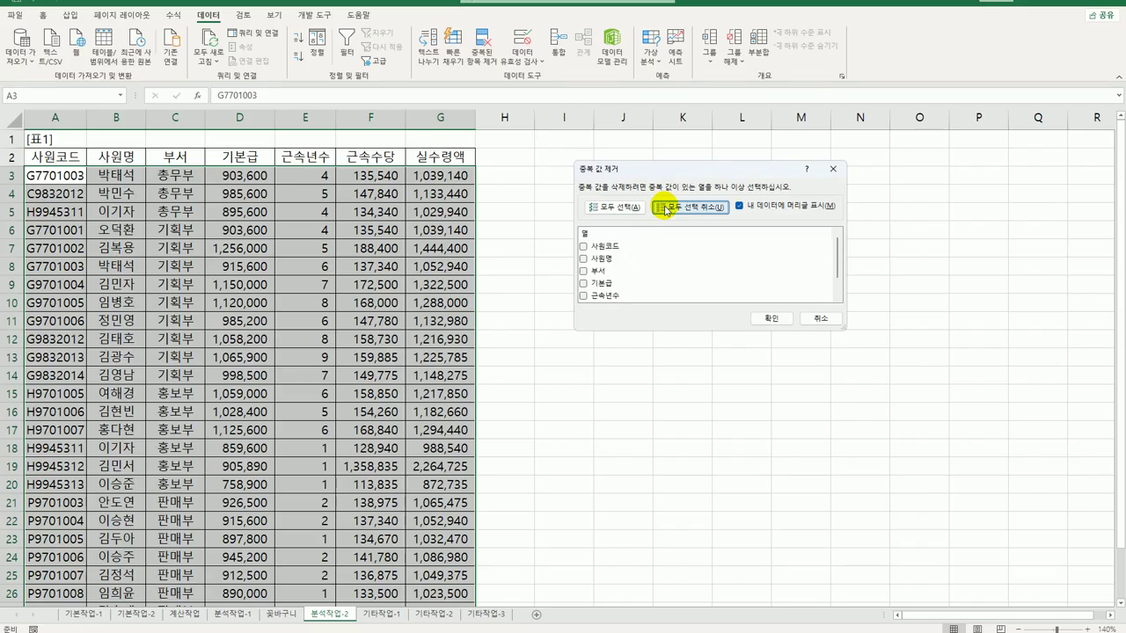
left_click(582, 247)
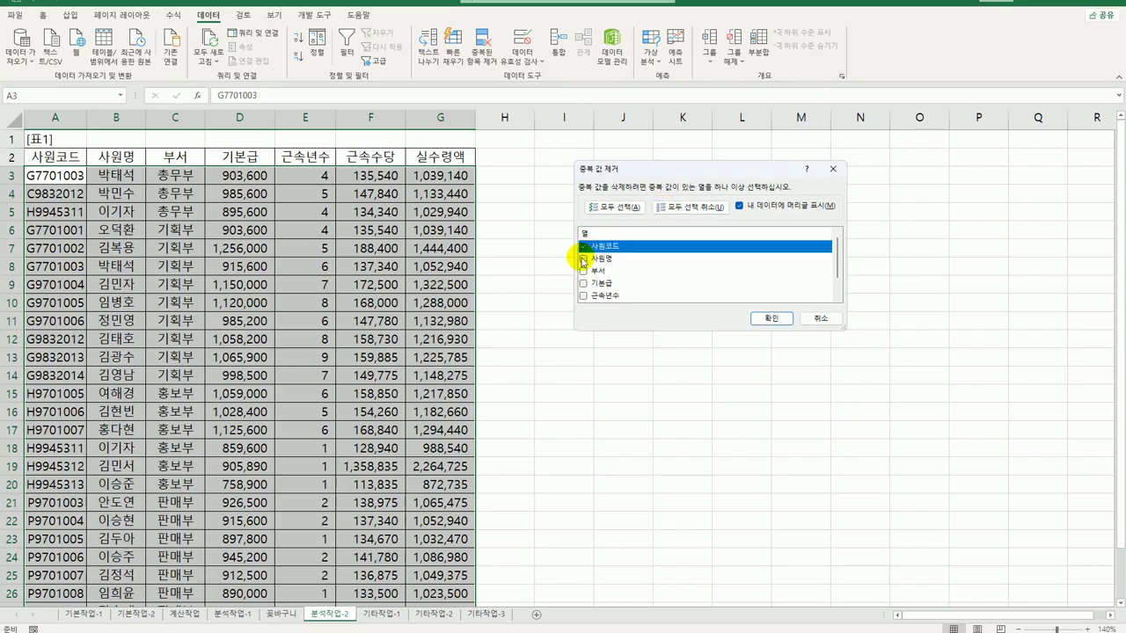
left_click(584, 260)
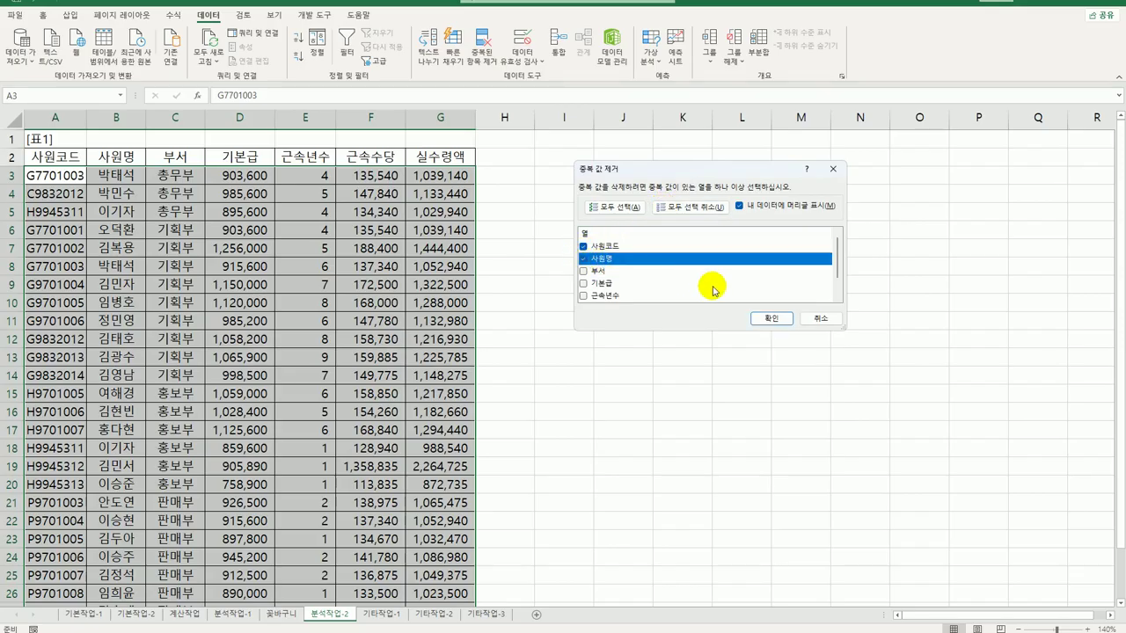
left_click(766, 320)
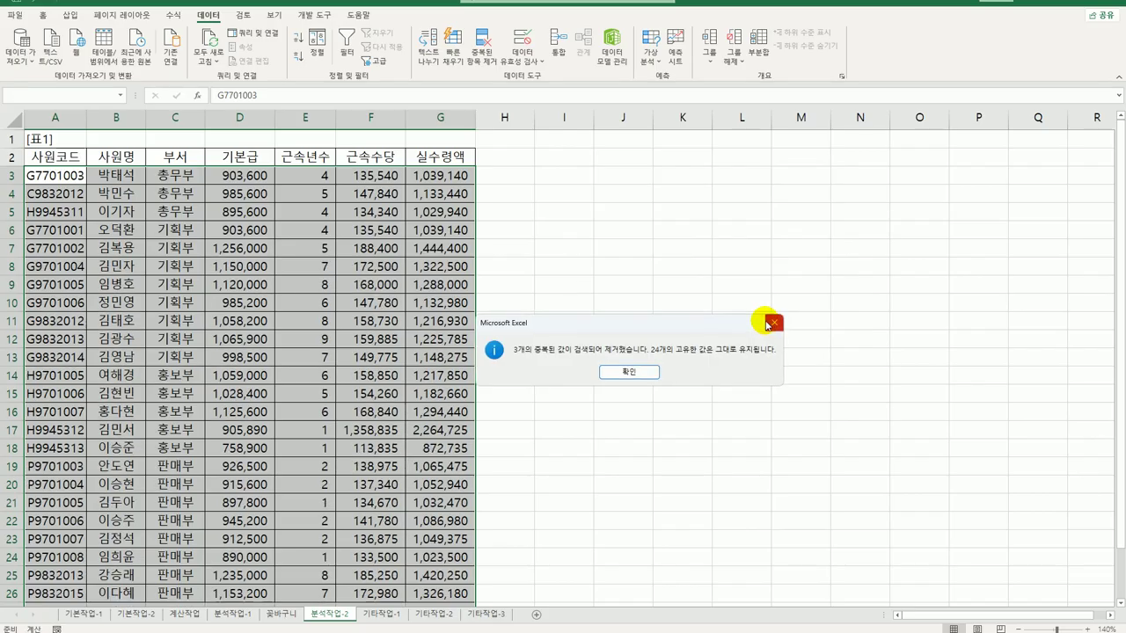
left_click_drag(632, 325, 660, 292)
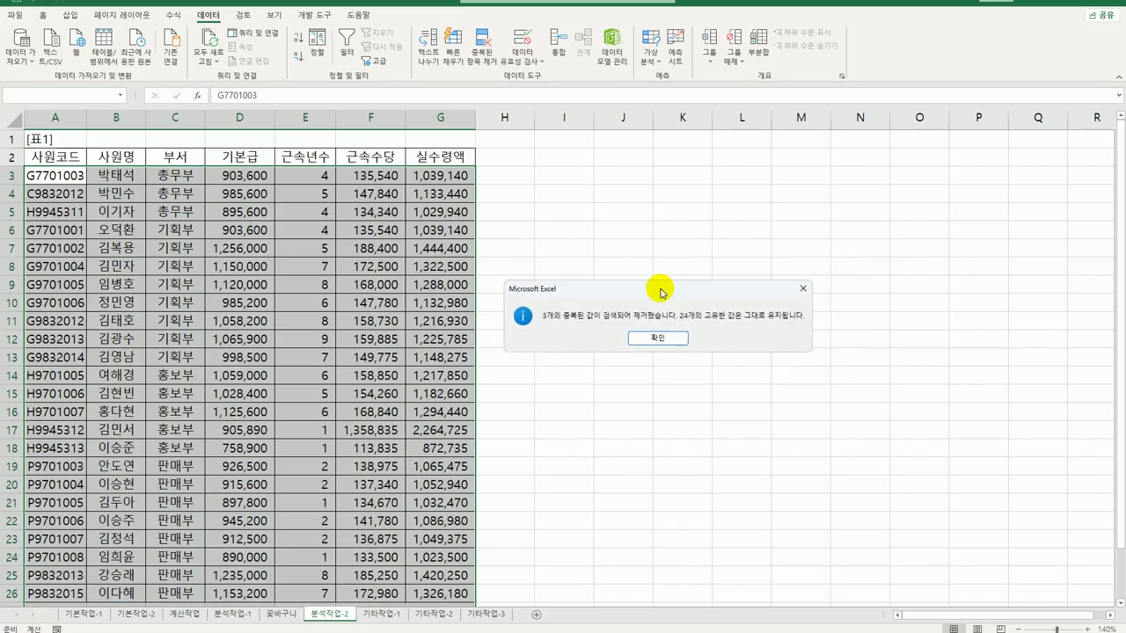
left_click(651, 340)
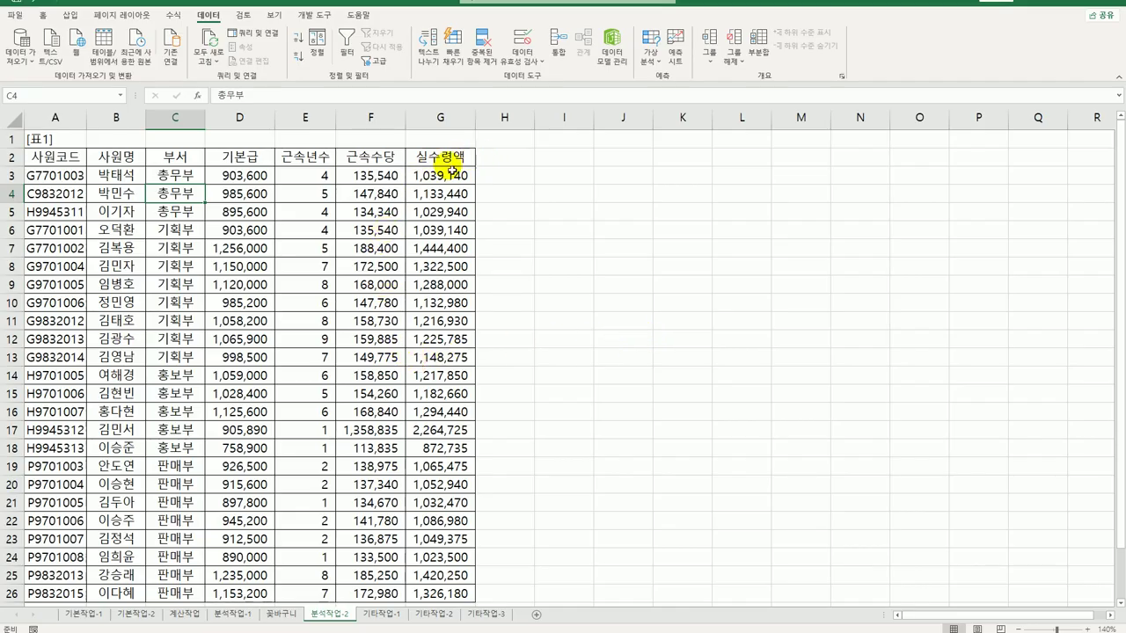
Apply a top 10 items conditional format to the 실수령액 values G3:G26, using 진한 빨강 텍스트가 있는 연한 빨강 채우기
left_click_drag(447, 174, 429, 539)
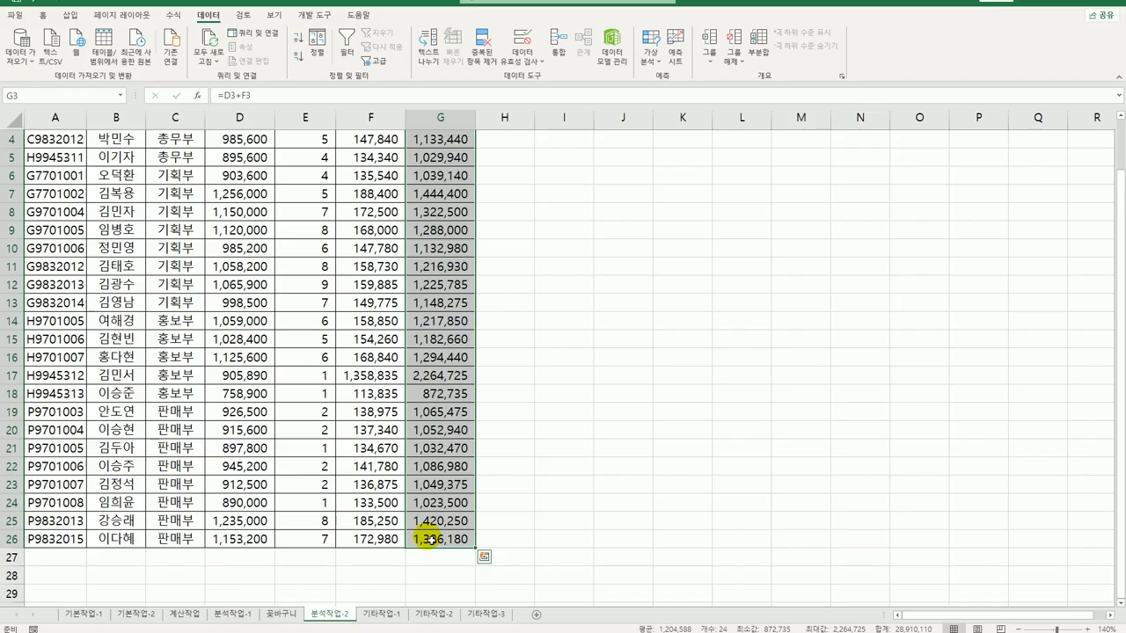
scroll(431, 528, "up", 1)
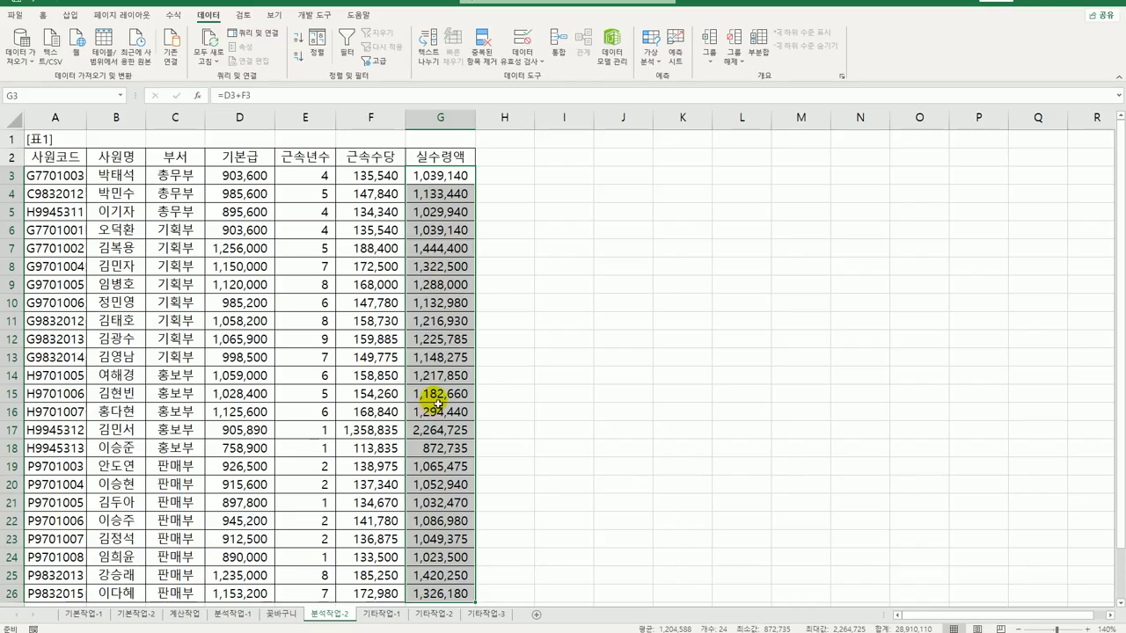
left_click(42, 15)
left_click(541, 58)
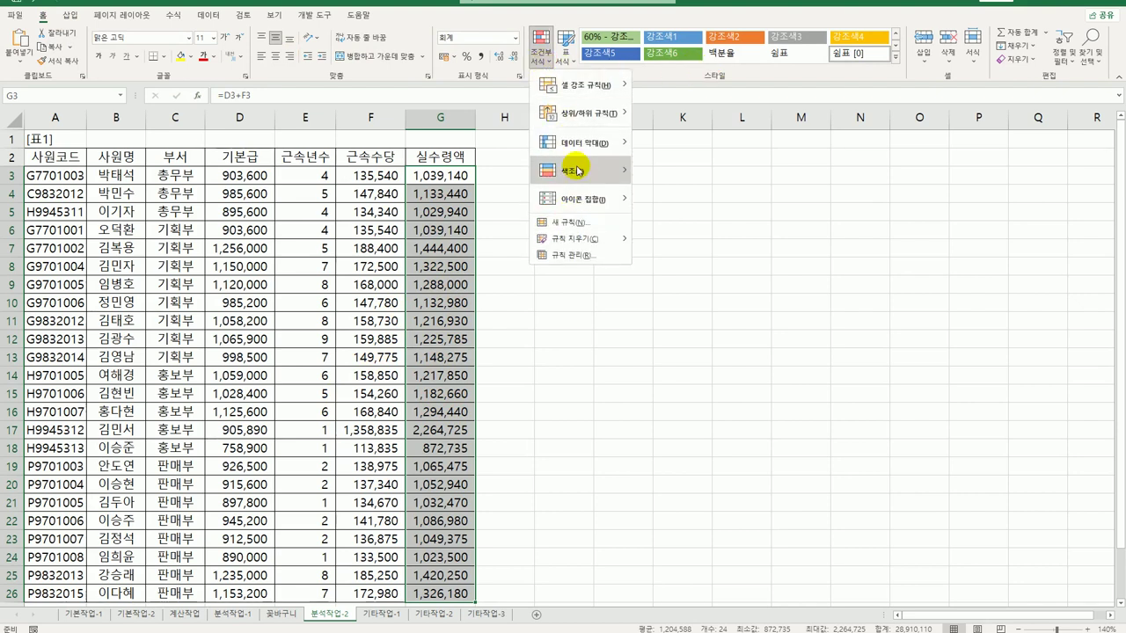
mouse_move(579, 169)
mouse_move(587, 118)
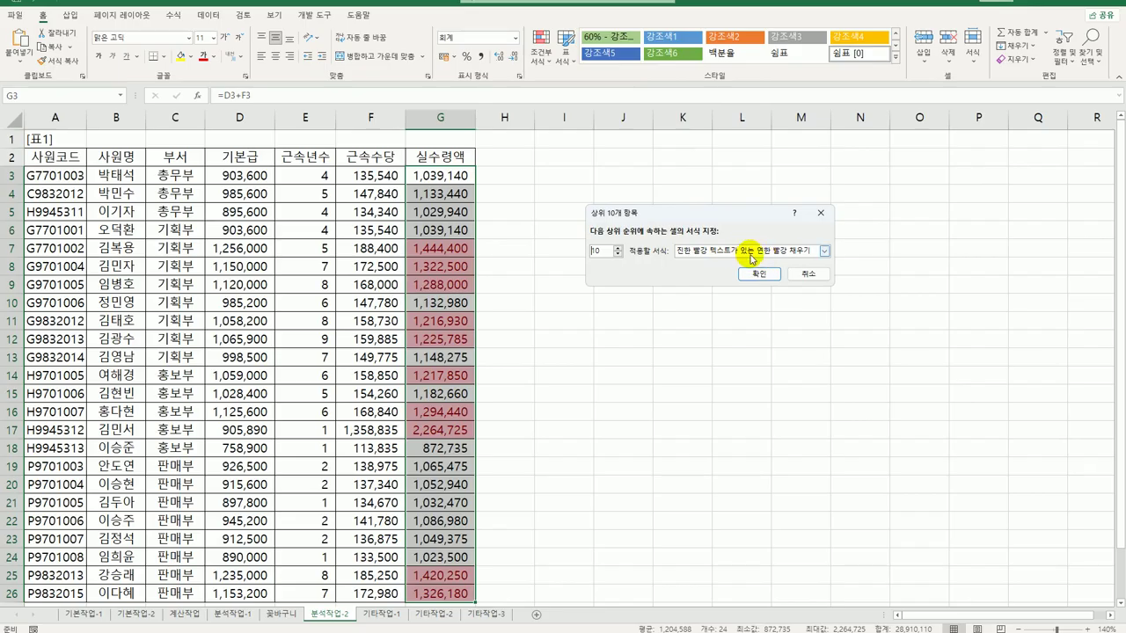
left_click(794, 254)
left_click(793, 260)
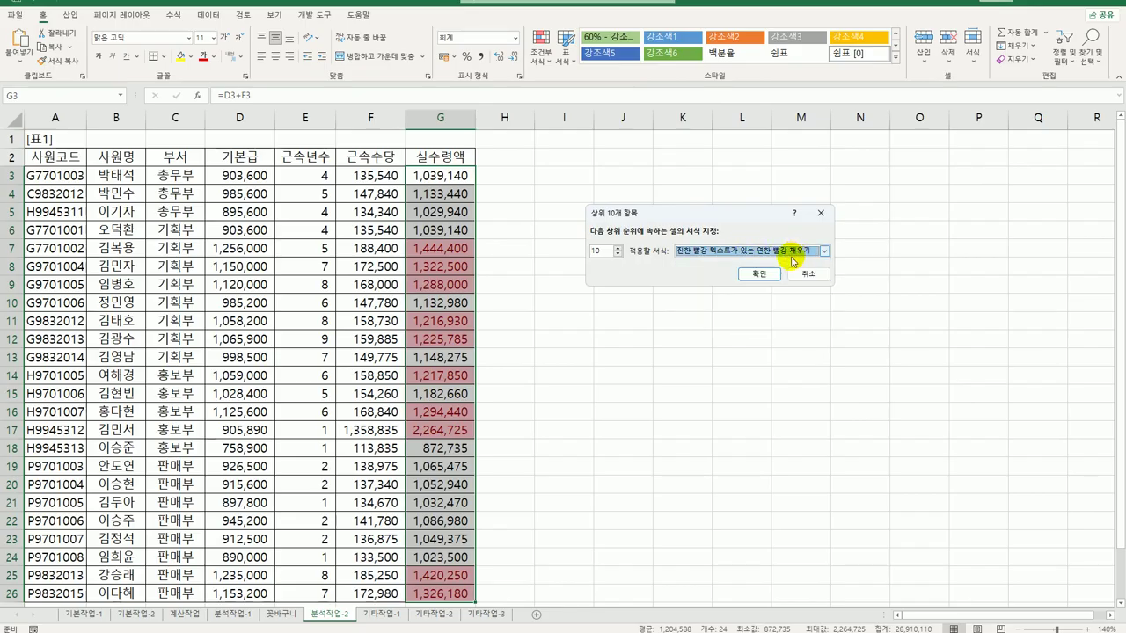
left_click(760, 274)
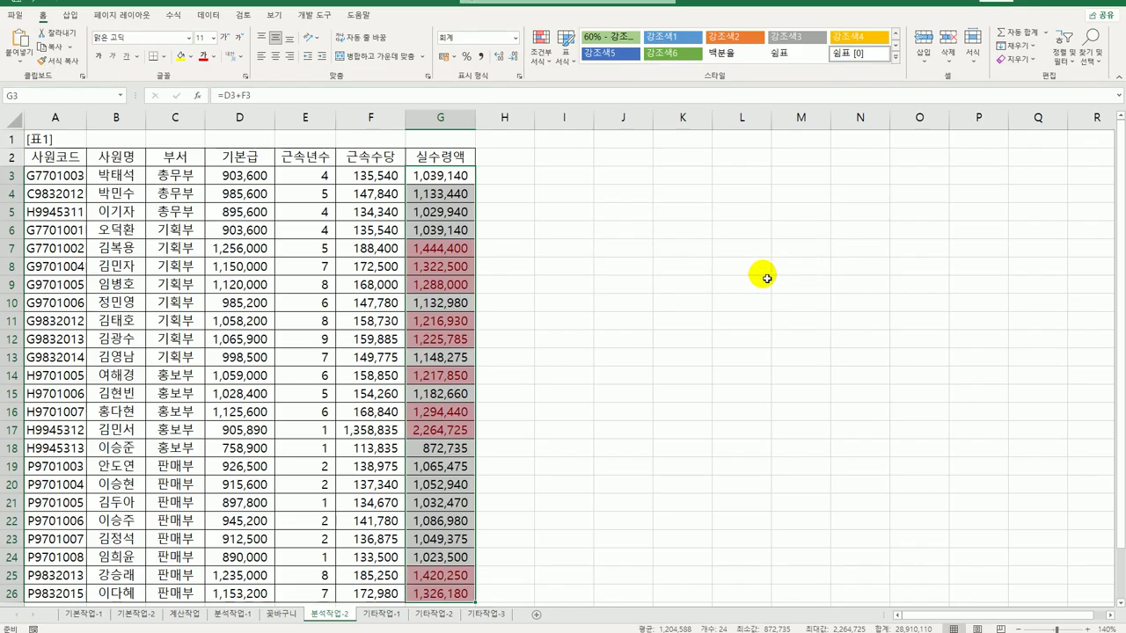
Turn on filtering for [표1] and filter the 실수령액 column by the light red cell color
left_click(295, 162)
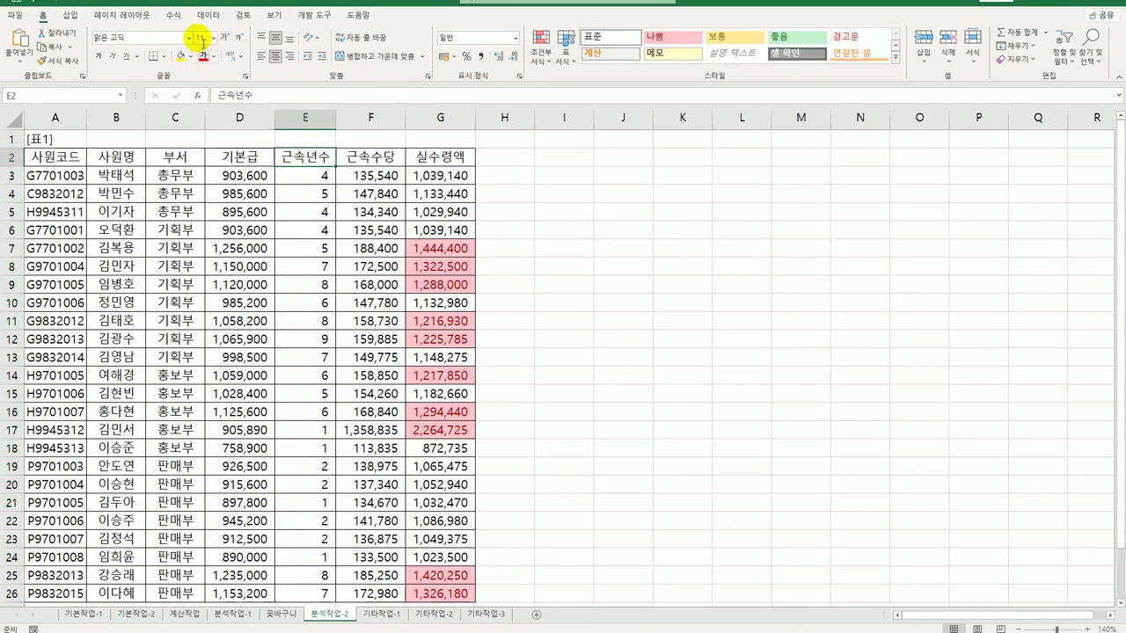
left_click(208, 15)
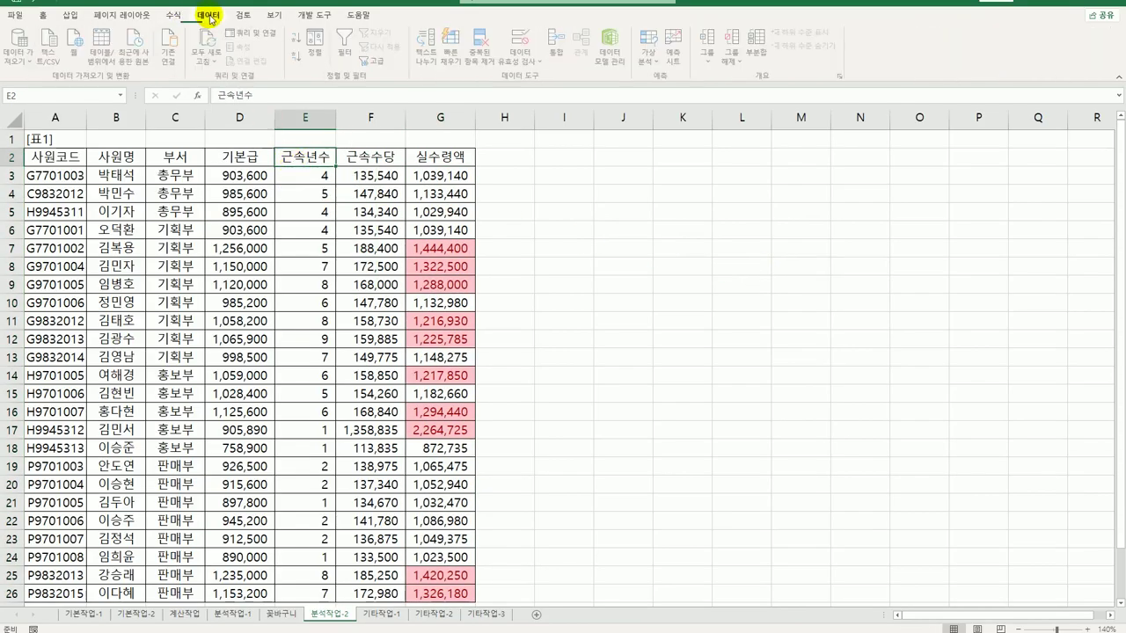
left_click(349, 57)
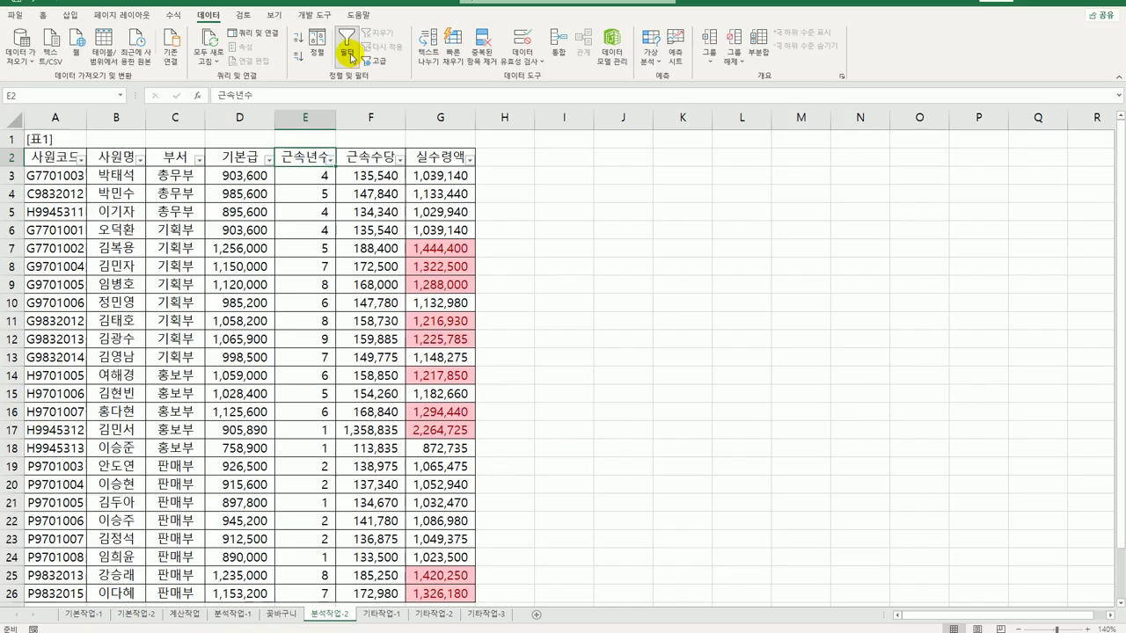
left_click(437, 159)
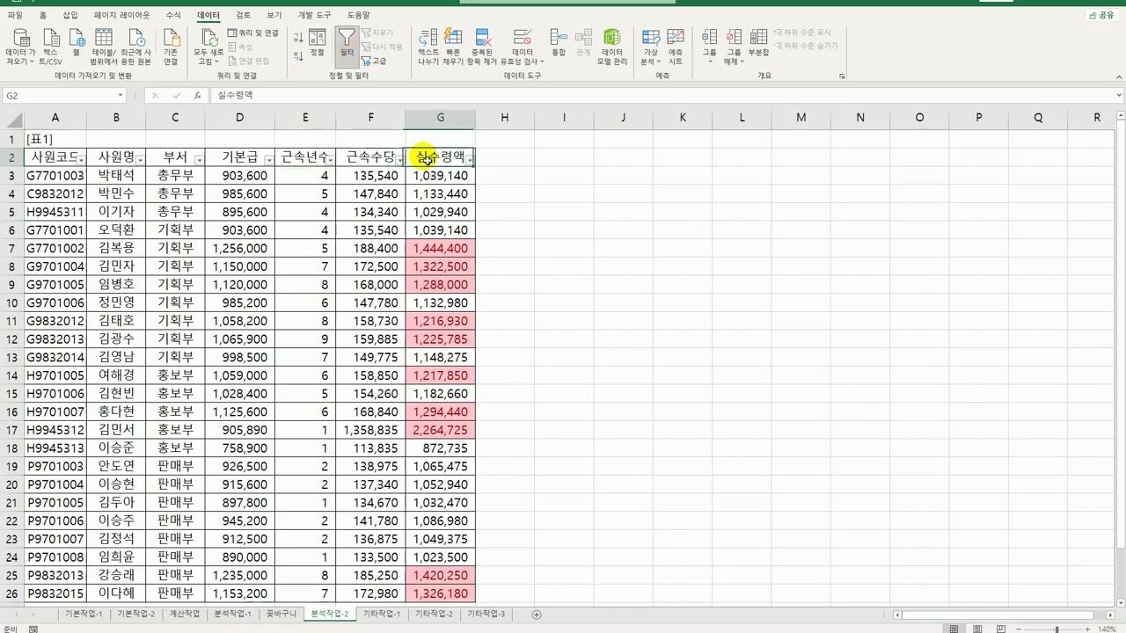
left_click(472, 160)
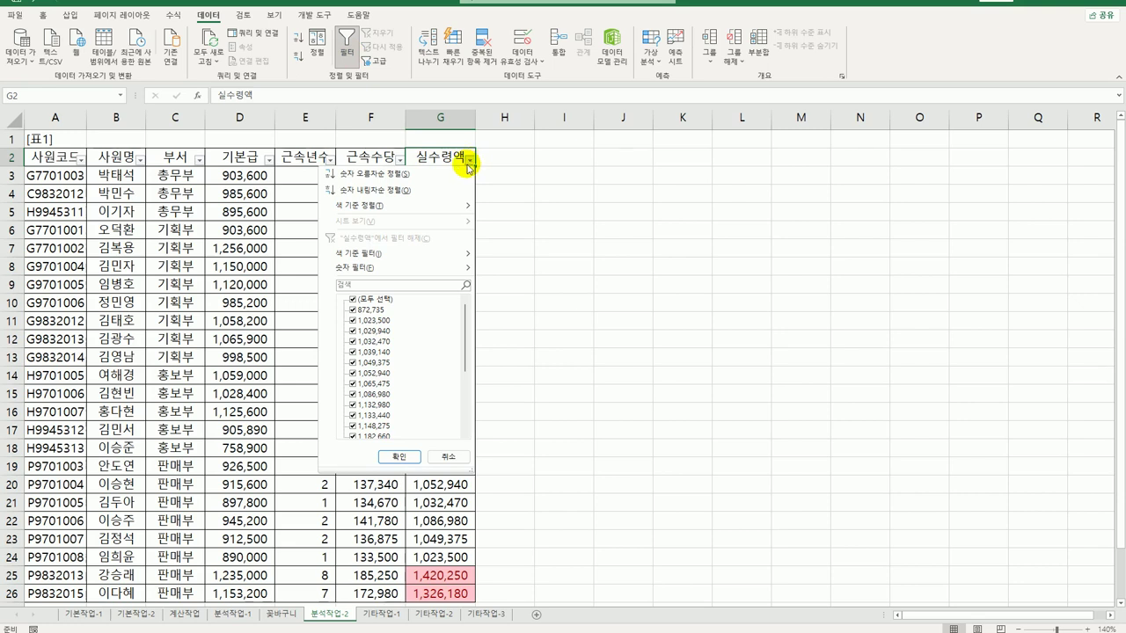
mouse_move(436, 263)
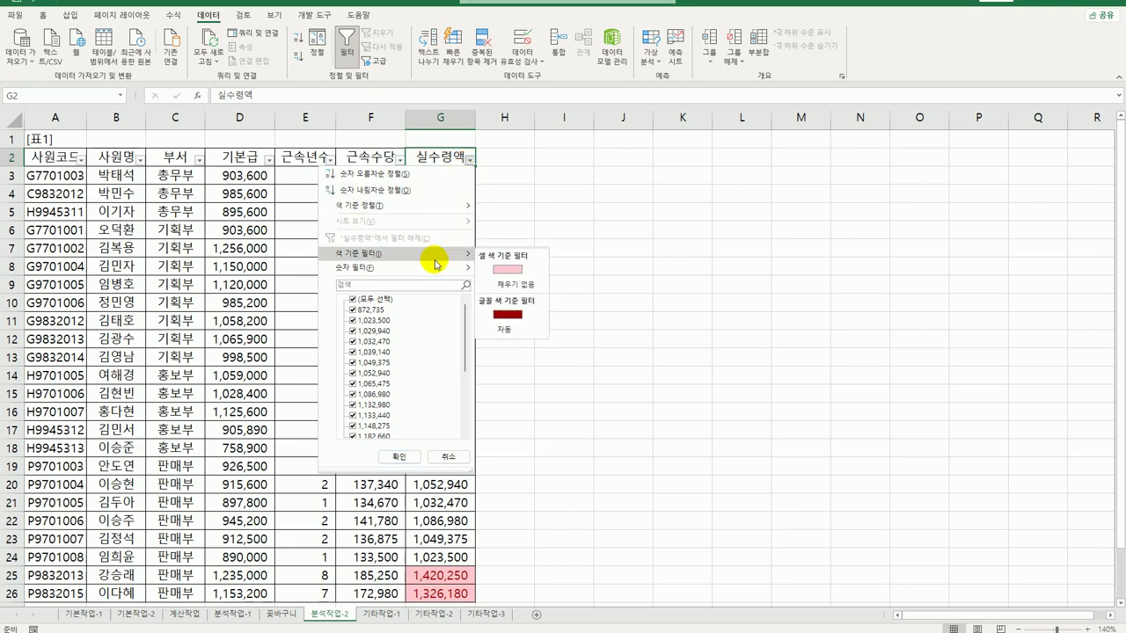
left_click(508, 269)
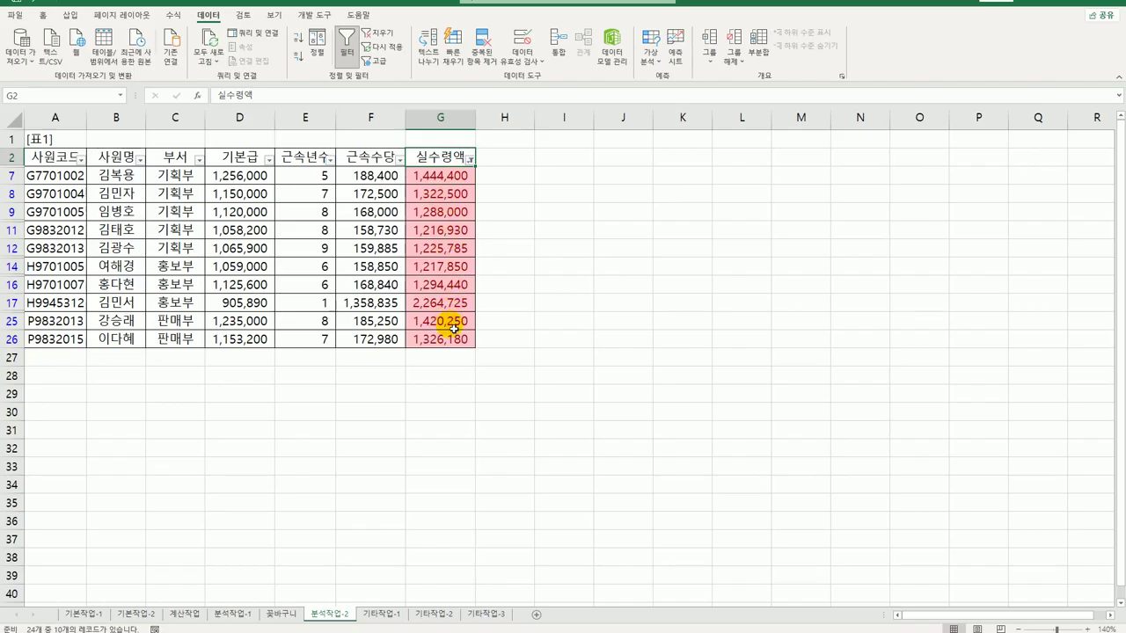
Sort the filtered [표1] by the 실수령액 column in descending order
left_click(471, 160)
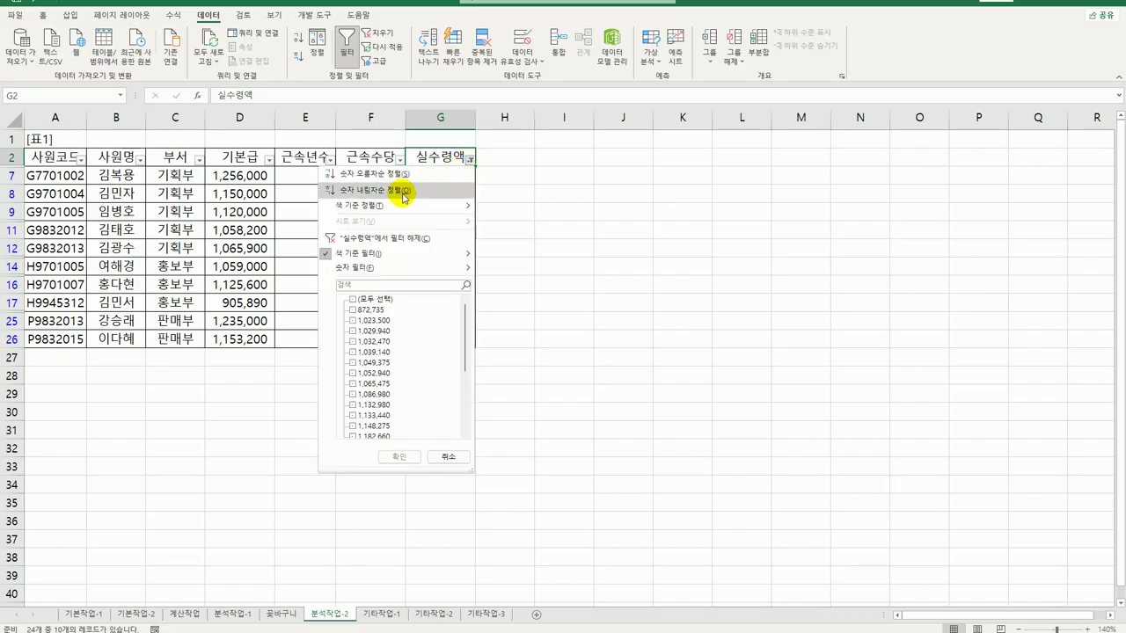
left_click(405, 198)
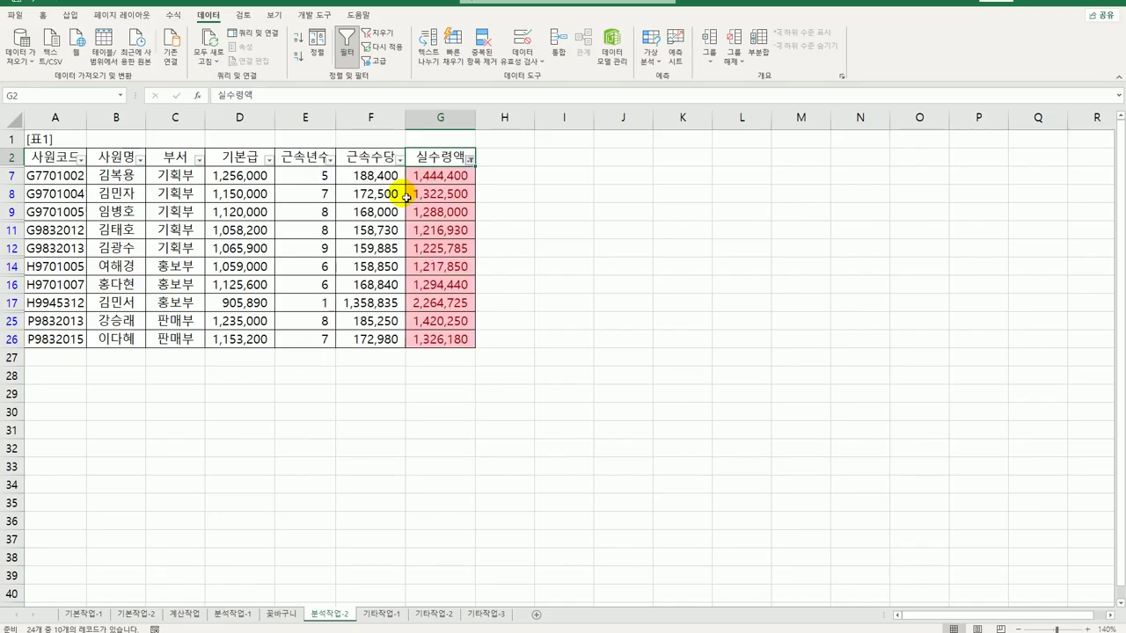
left_click(540, 355)
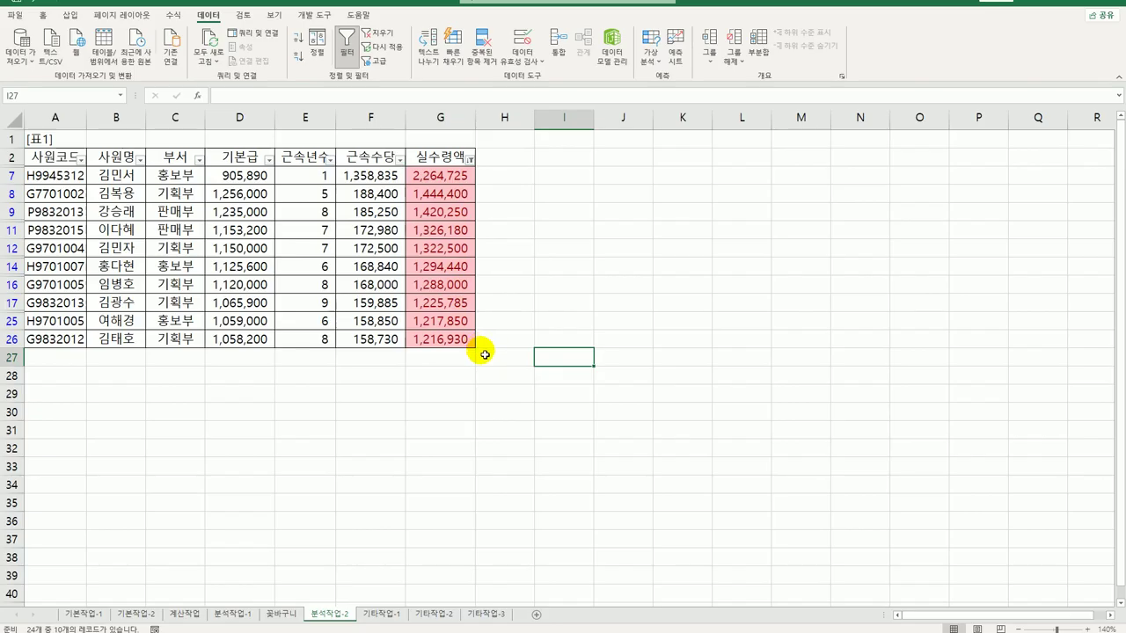
Remove the 소비전력(W) series from the data source of the chart on the 기타작업-1 sheet
left_click(381, 614)
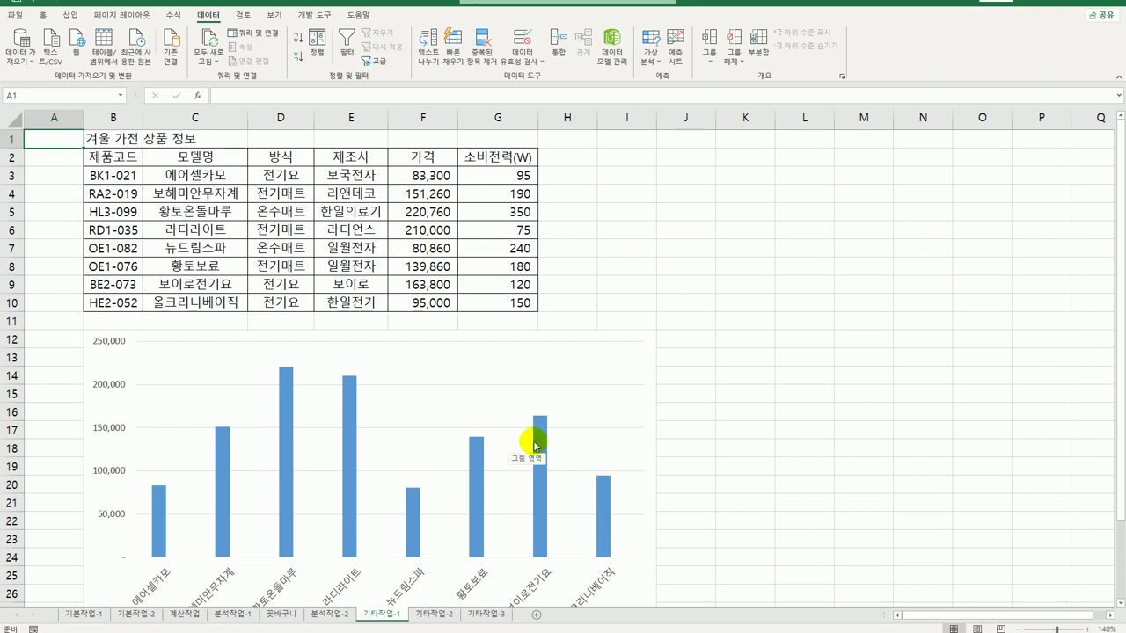
scroll(519, 444, "down", 3)
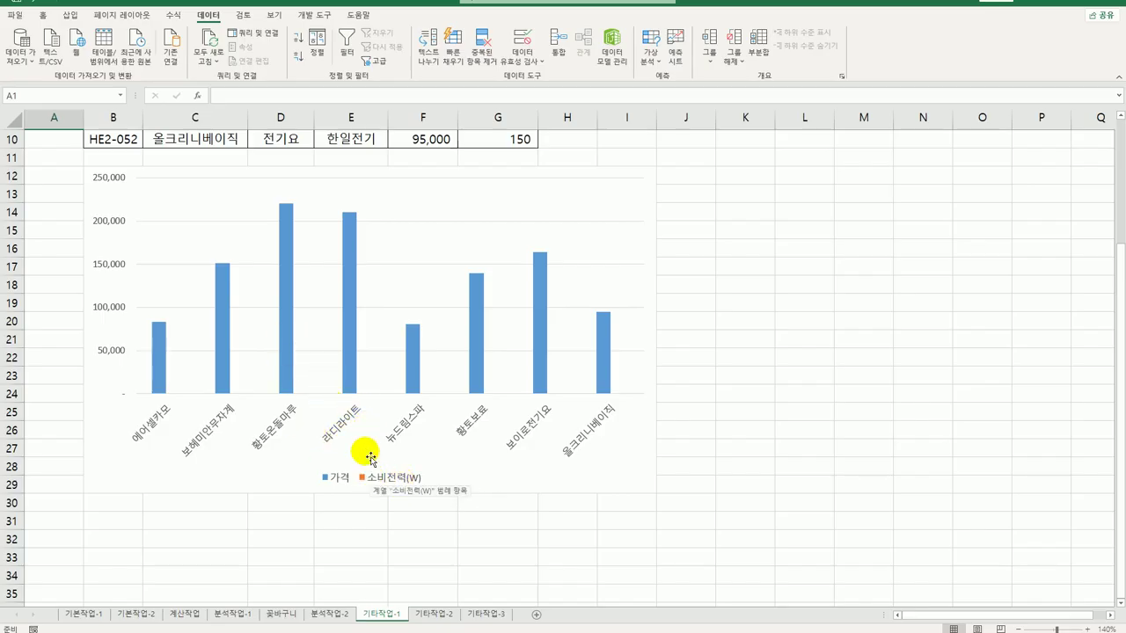
right_click(414, 206)
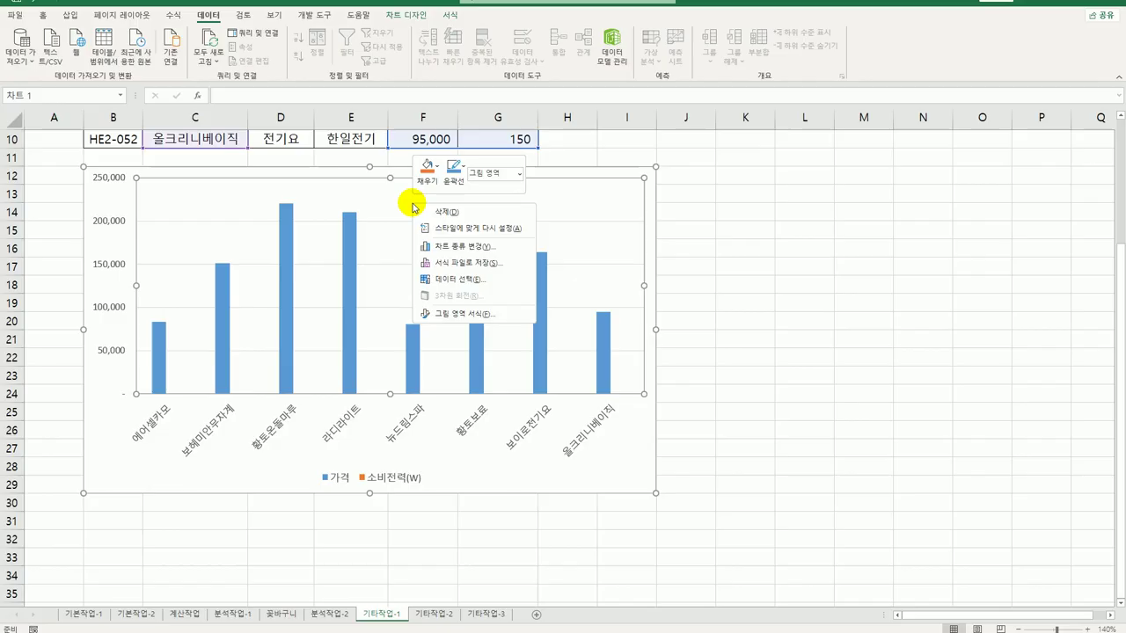
left_click(473, 279)
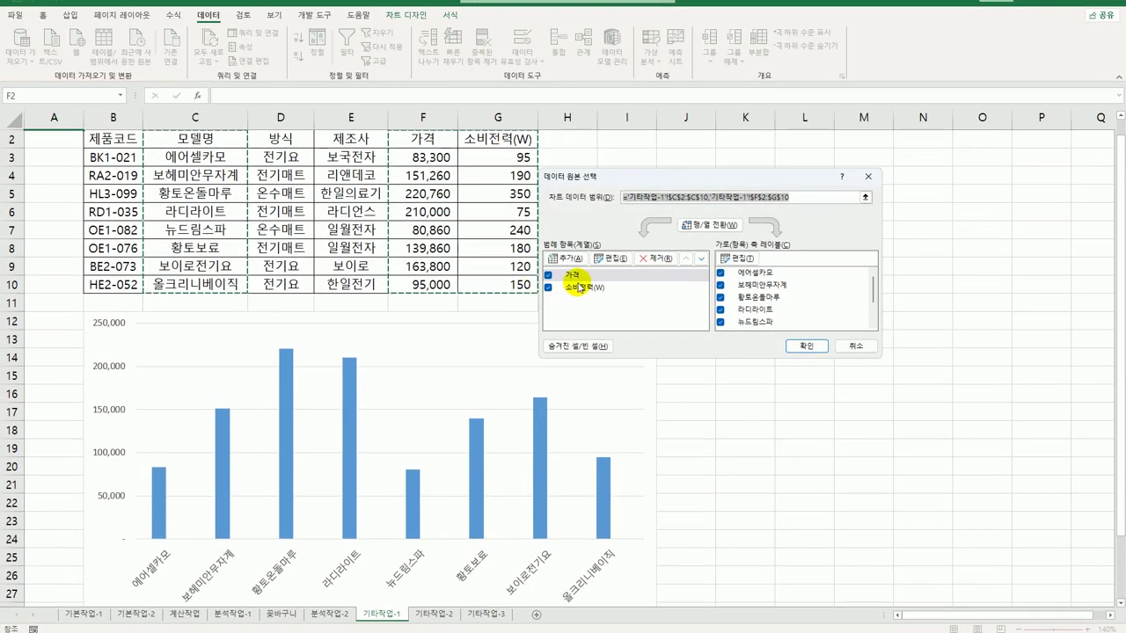
left_click(584, 289)
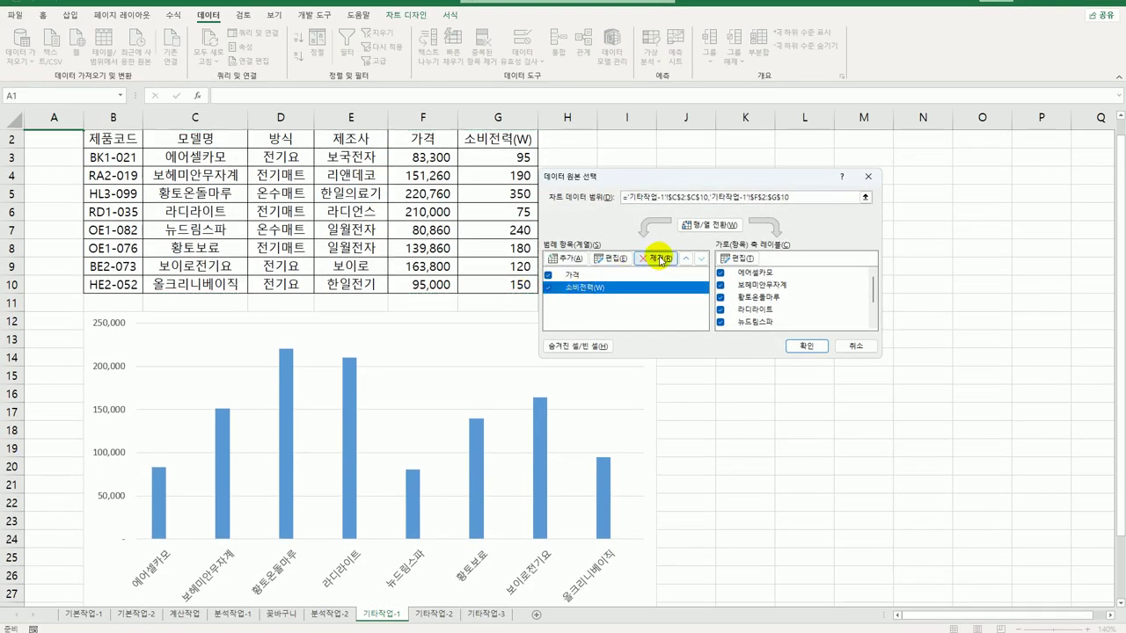
left_click(660, 259)
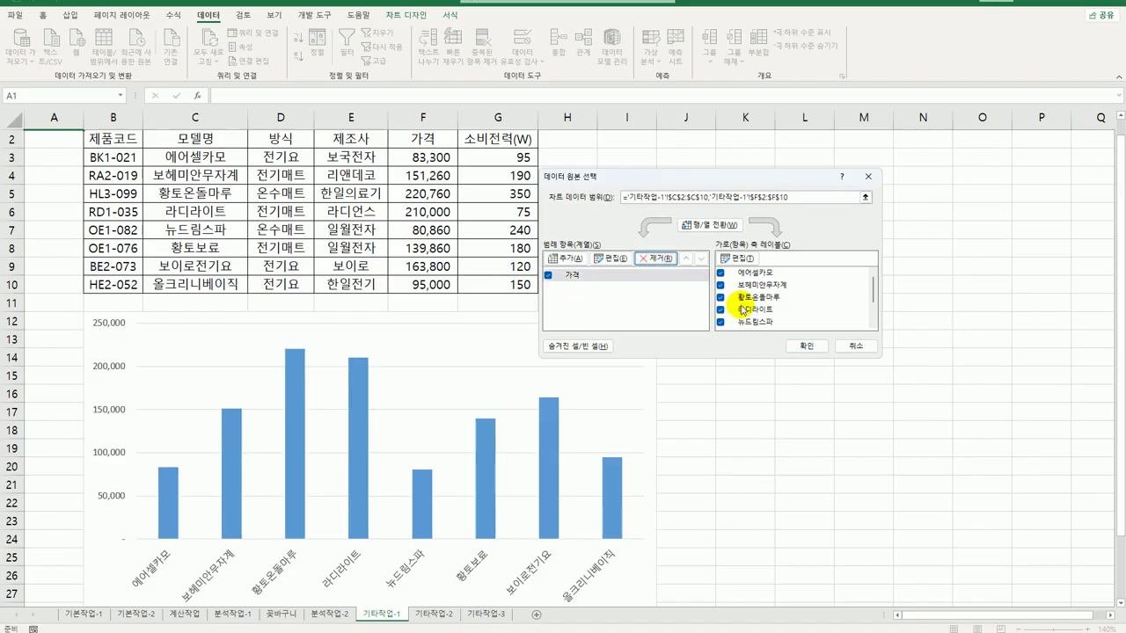
left_click(801, 347)
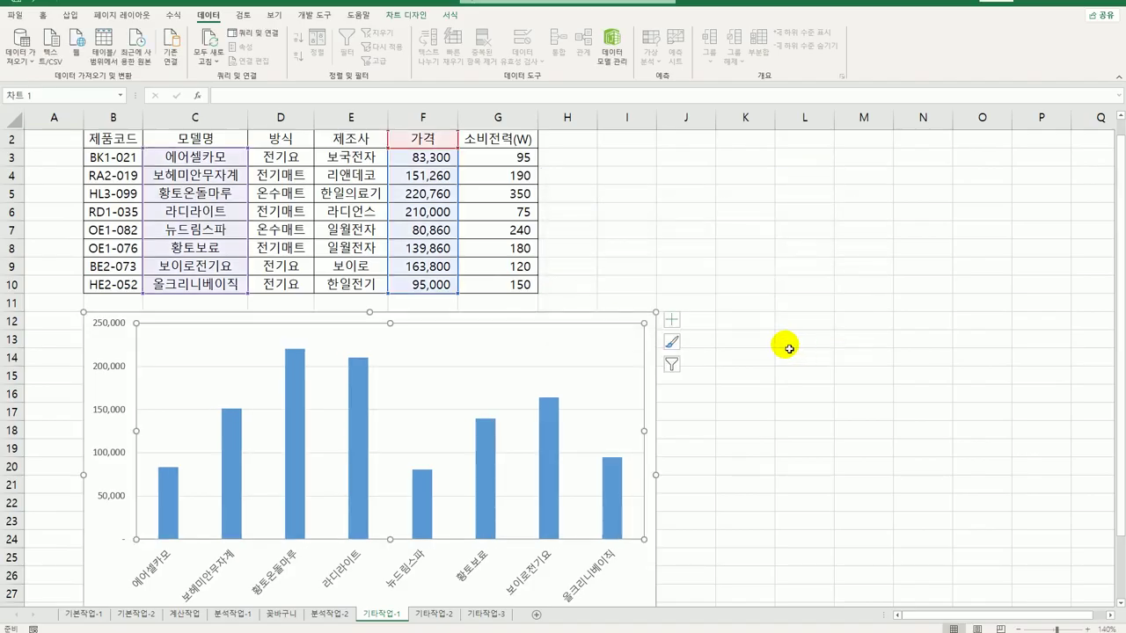
Add a chart title and link it to cell B1 of the 기타작업-1 sheet
left_click(673, 320)
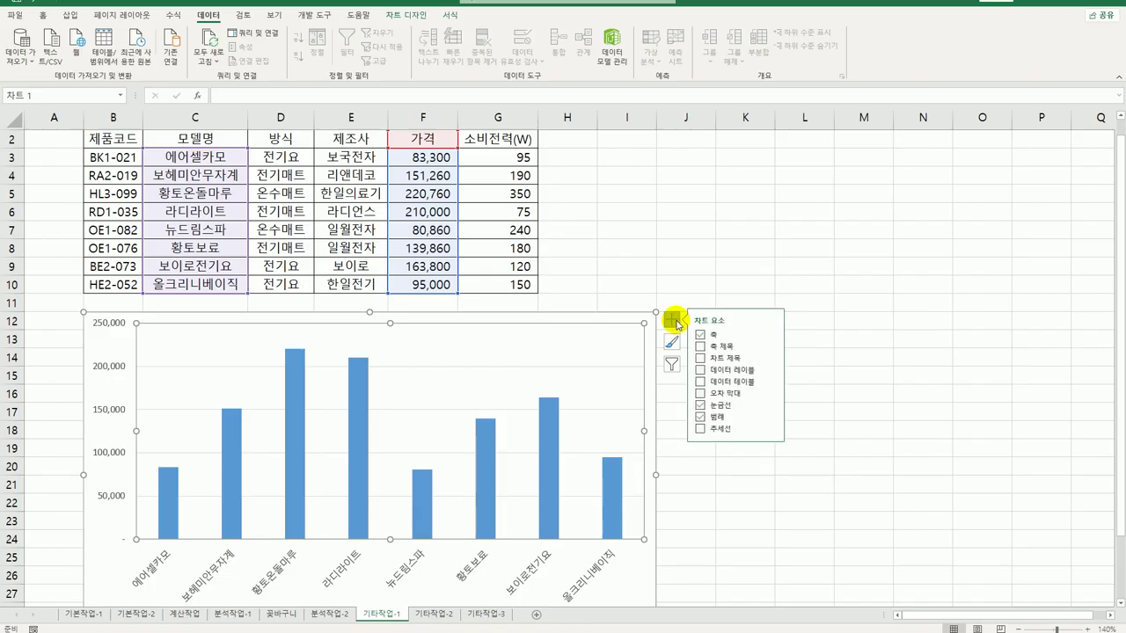
left_click(723, 359)
scroll(293, 284, "up", 1)
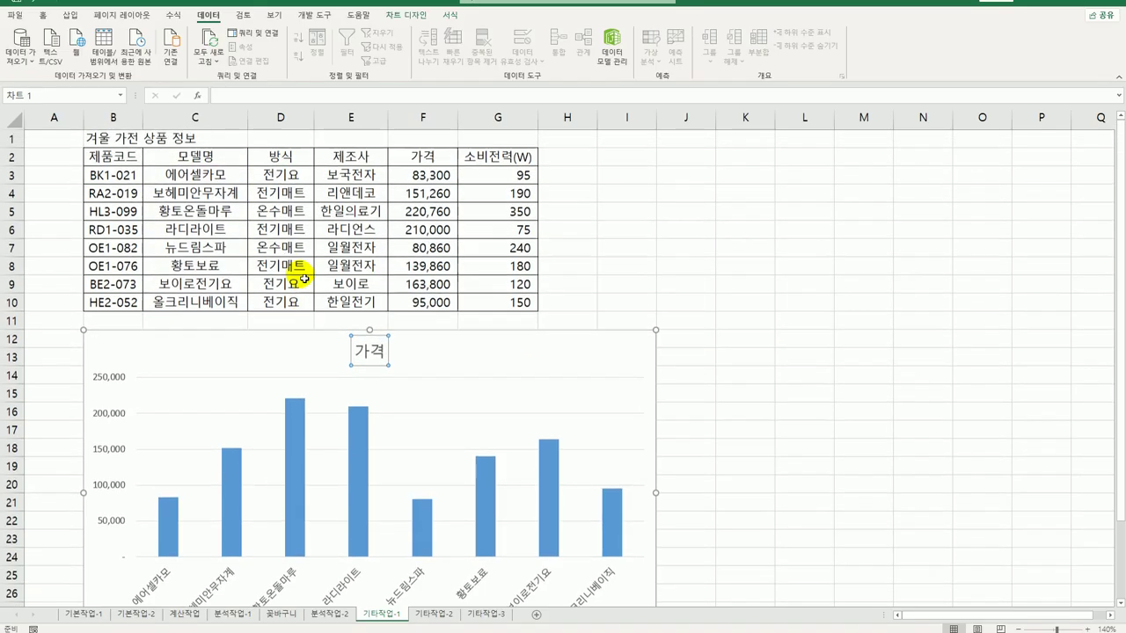
left_click(249, 104)
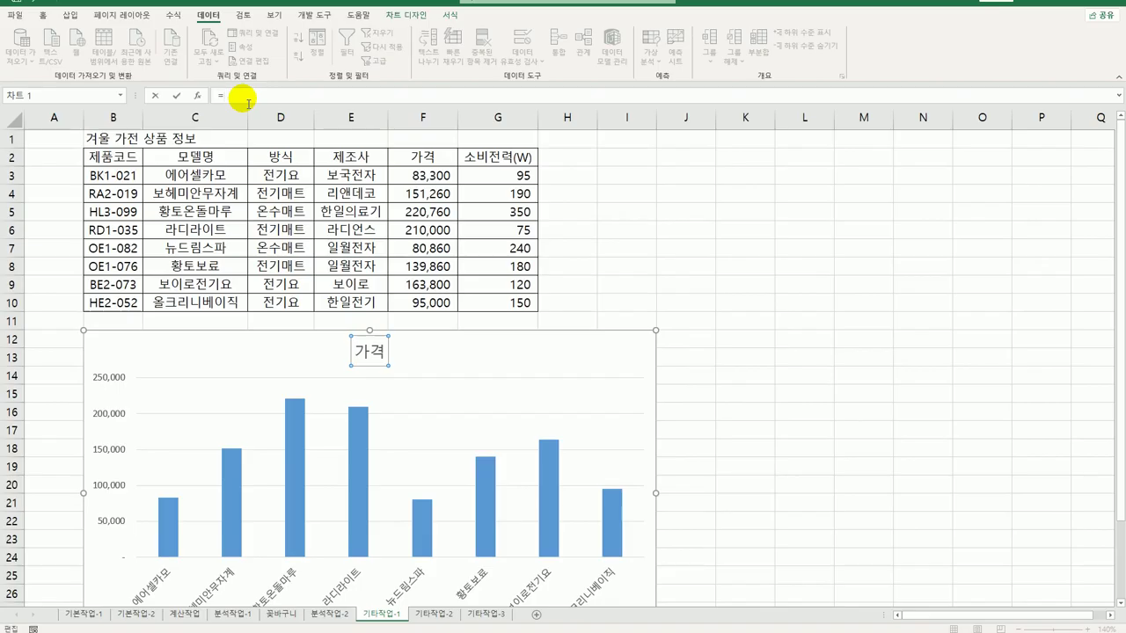
left_click(132, 143)
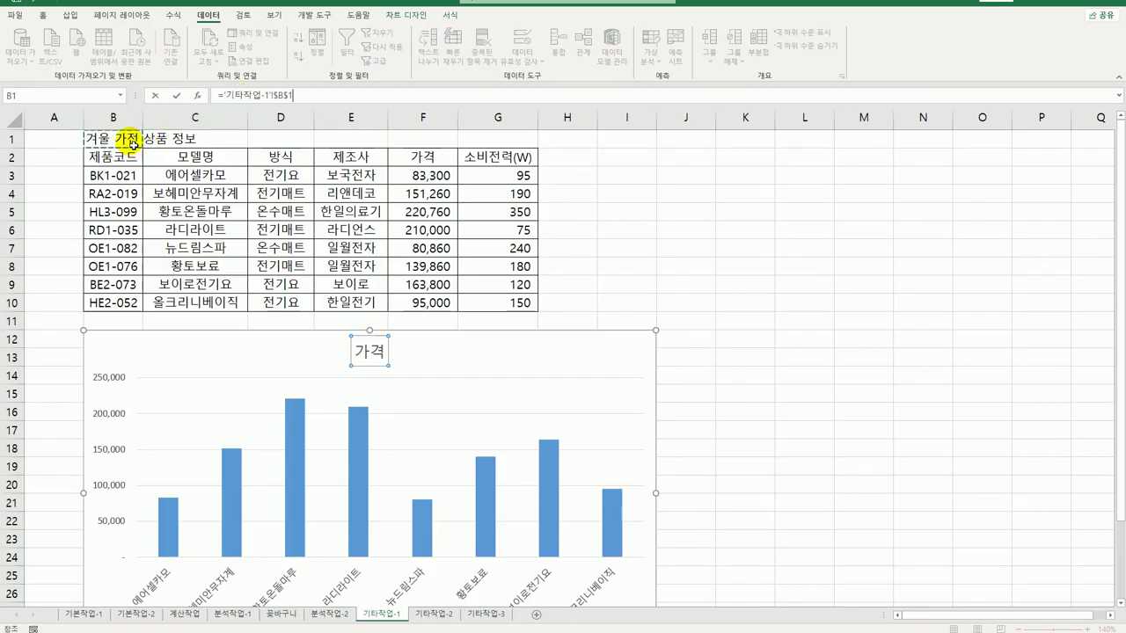
key("Return")
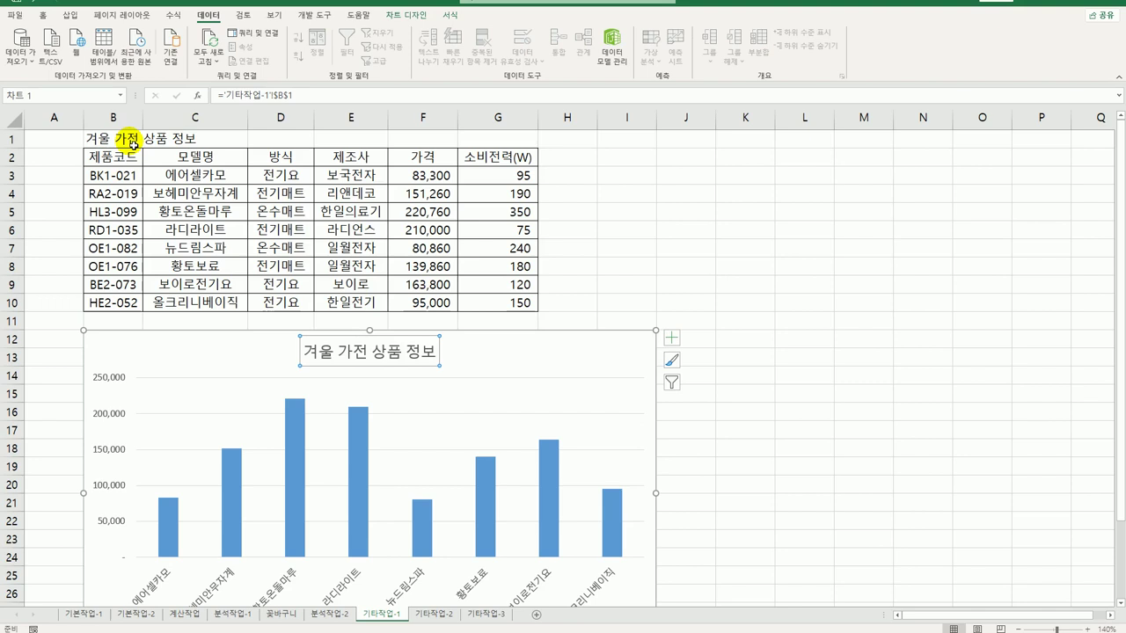
Add only a primary vertical axis title to the chart and link it to cell F2
left_click(671, 345)
left_click(782, 366)
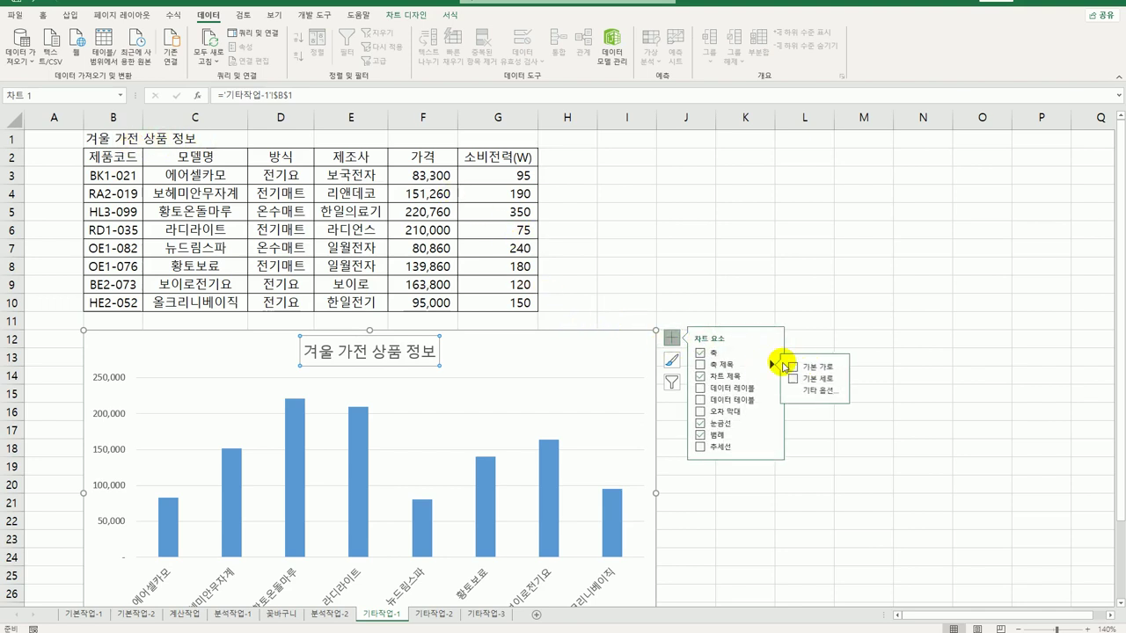
left_click(826, 380)
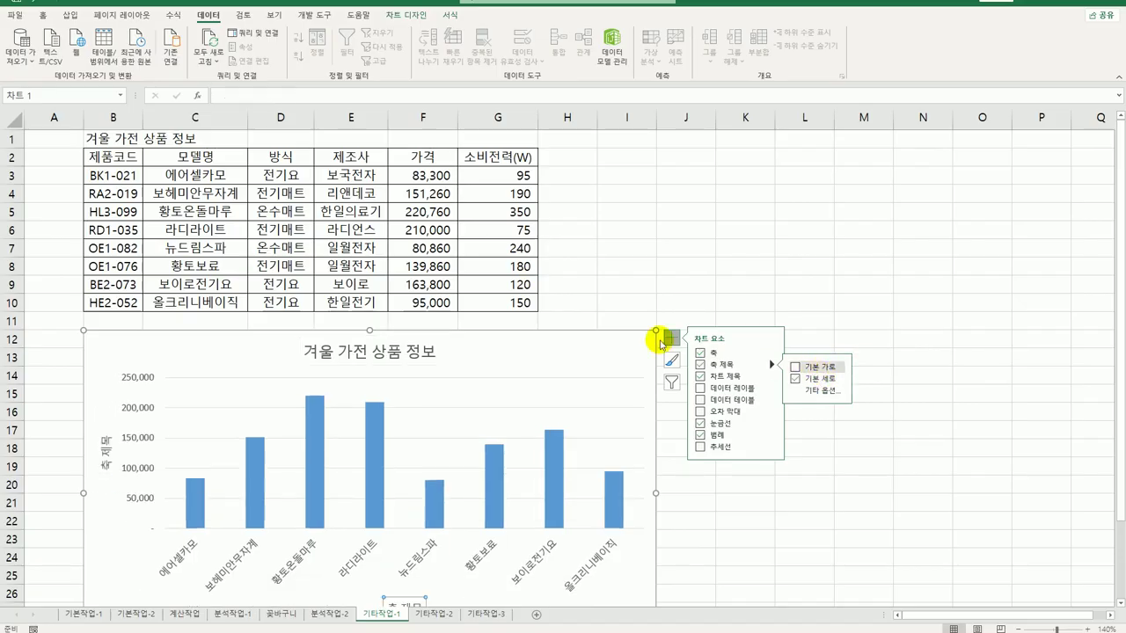
left_click(256, 97)
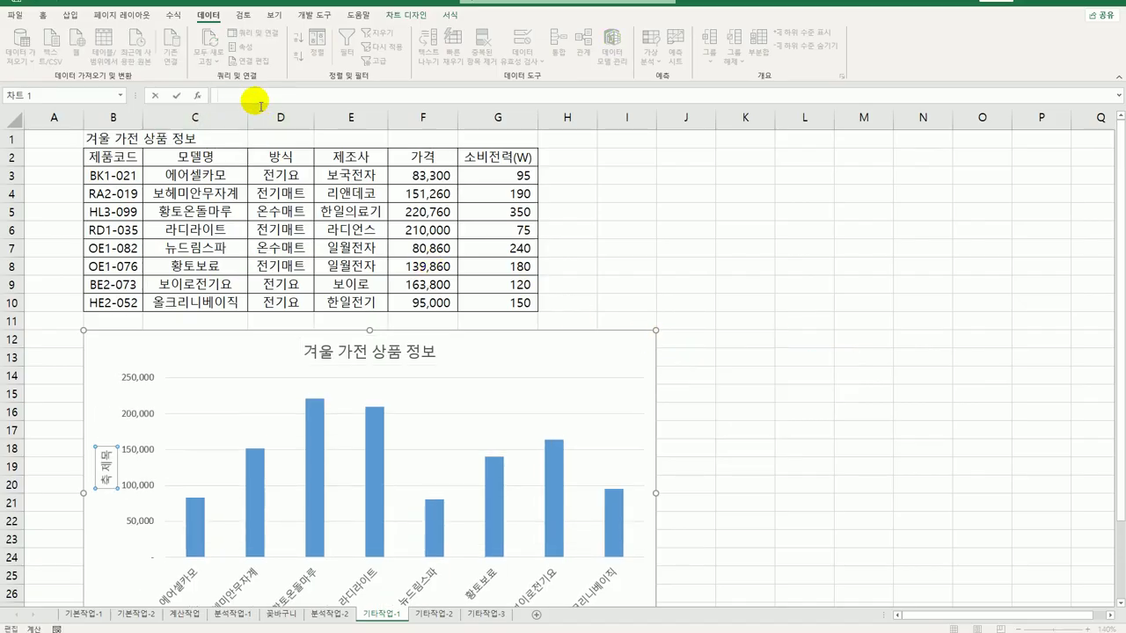
type("=")
left_click(417, 158)
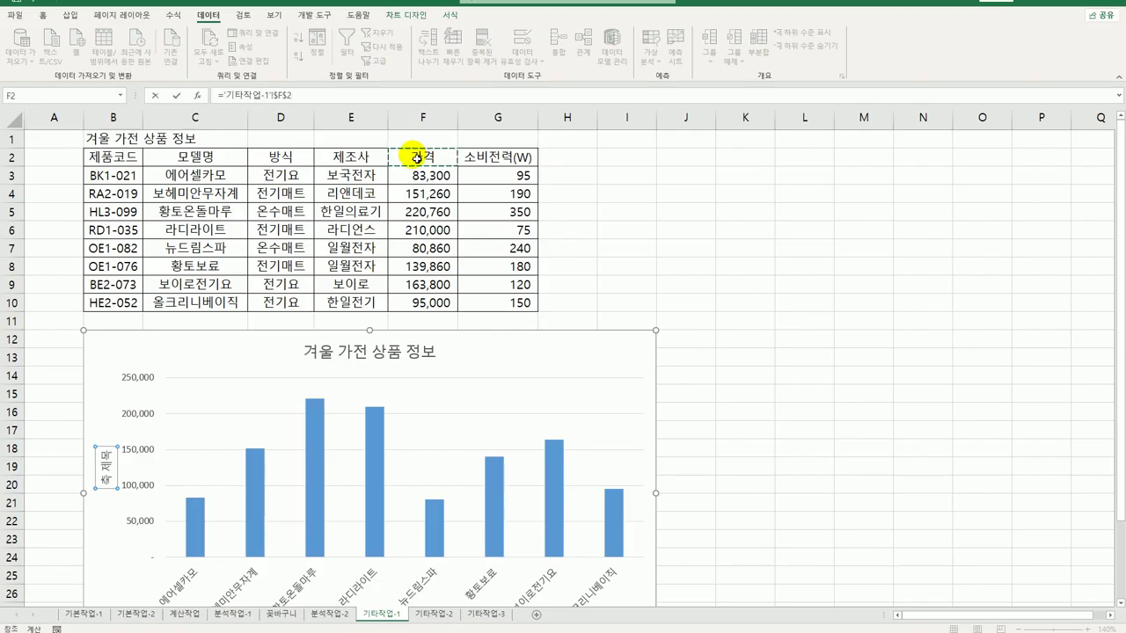
key("Return")
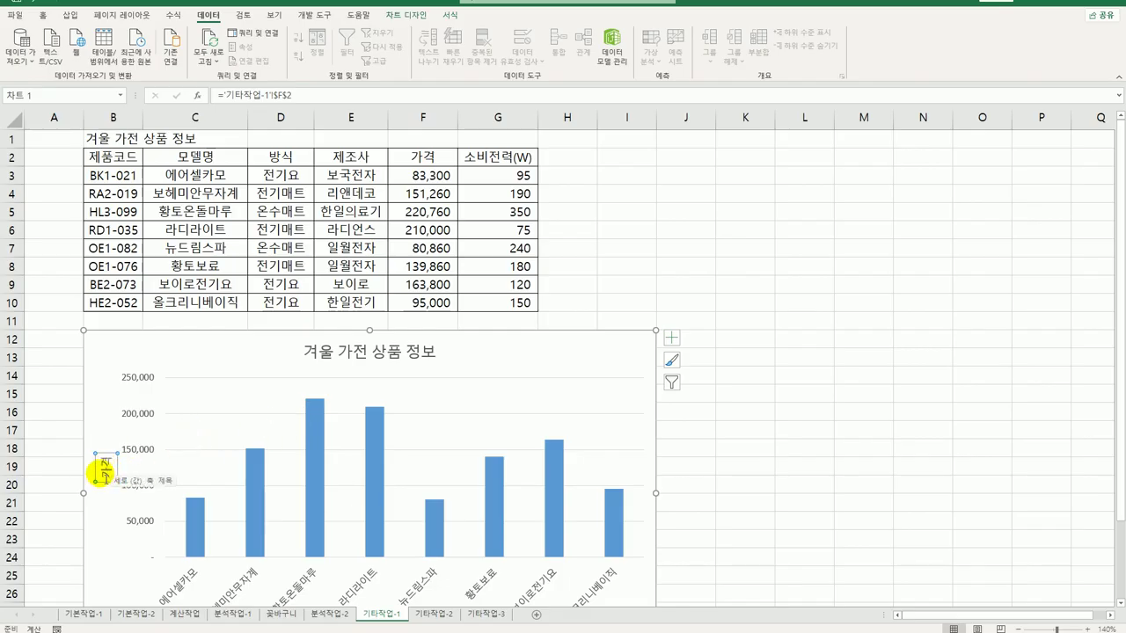
Set the text direction of the vertical axis title to 스택형
right_click(100, 475)
left_click(203, 597)
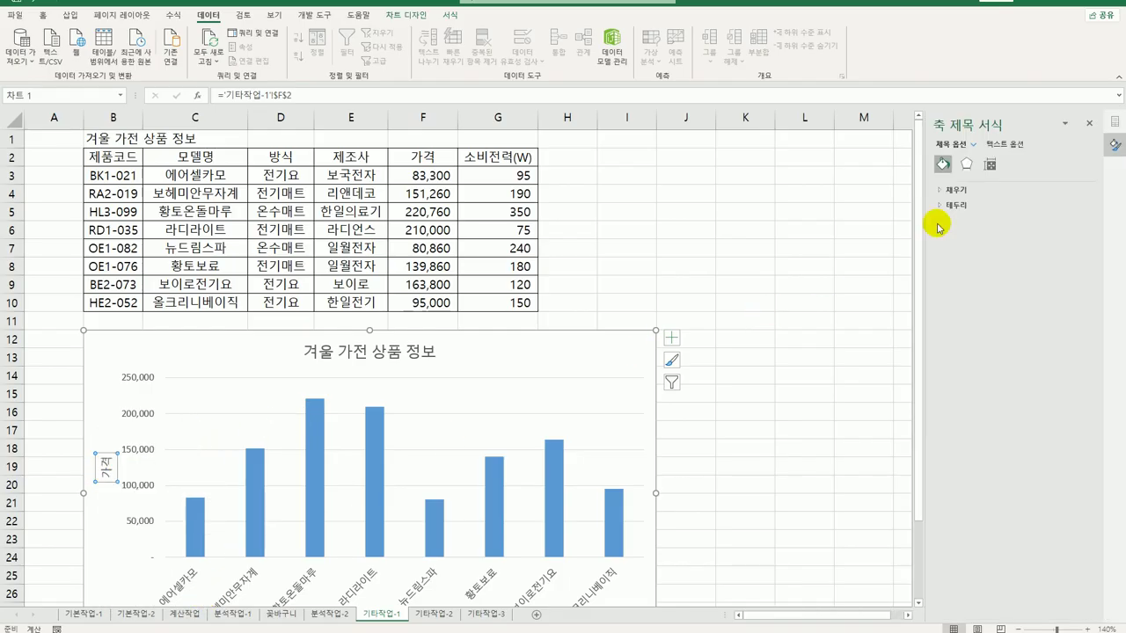
left_click(990, 163)
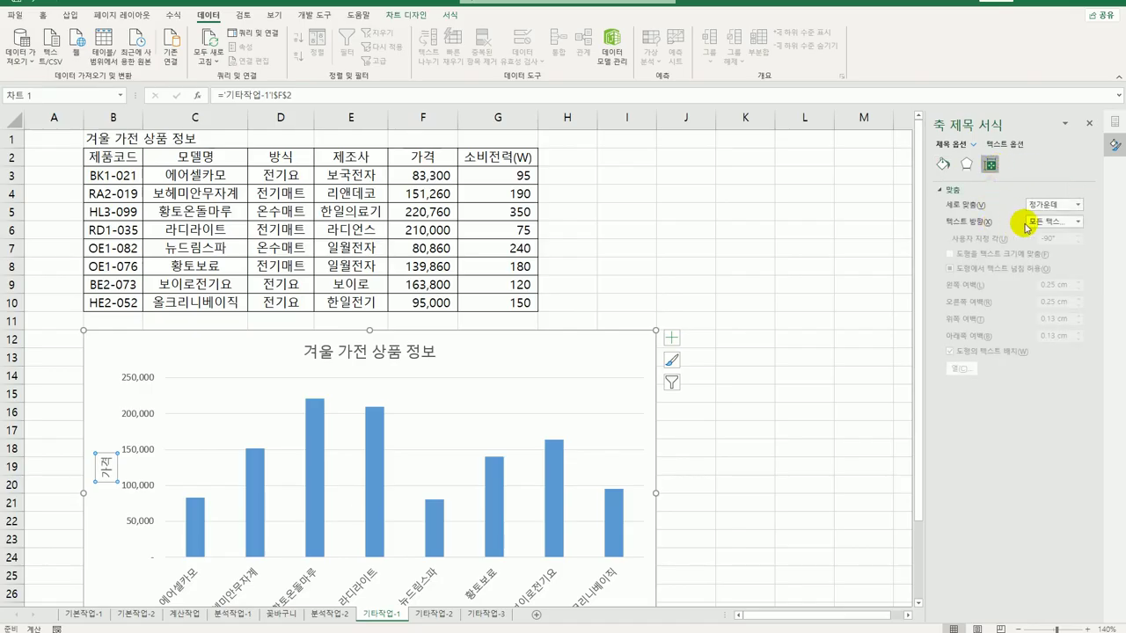
left_click(1028, 225)
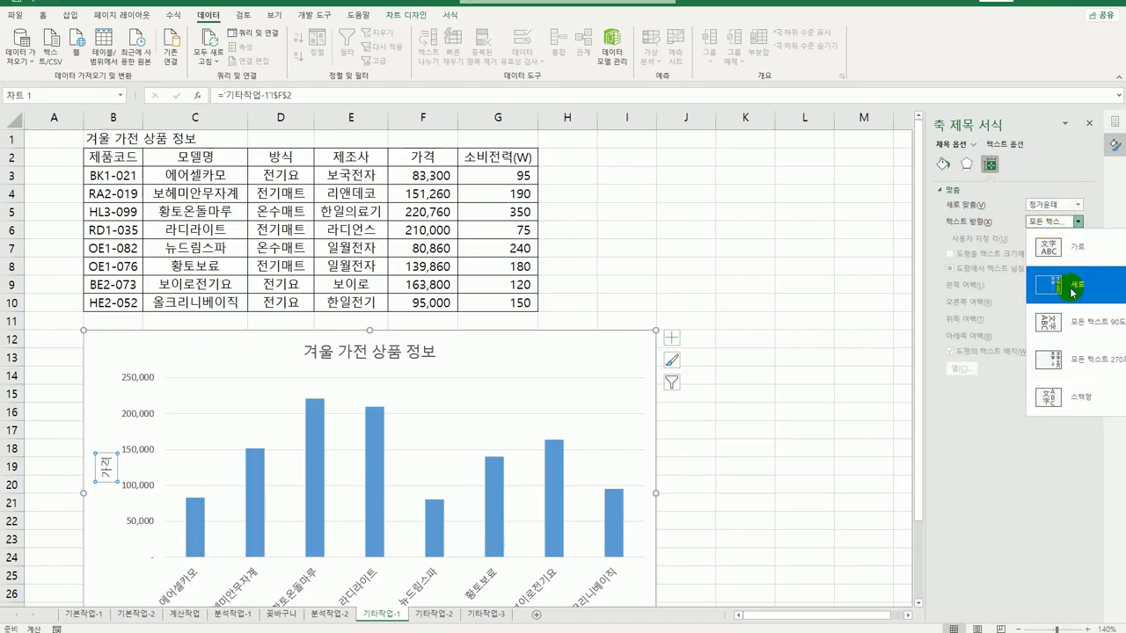
left_click(1055, 393)
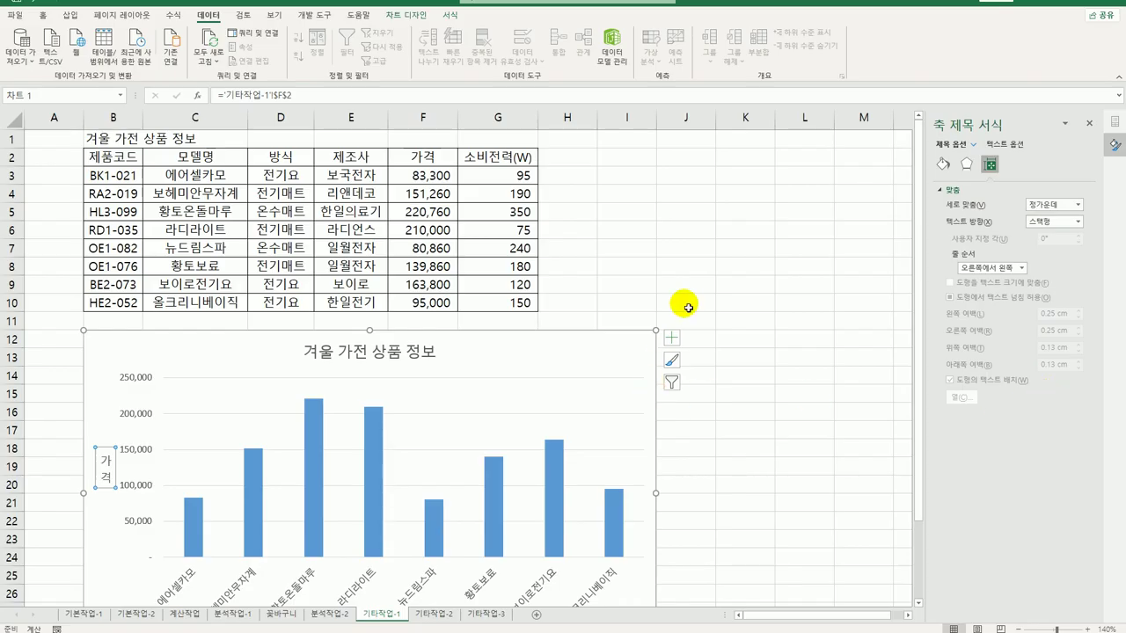
left_click(709, 289)
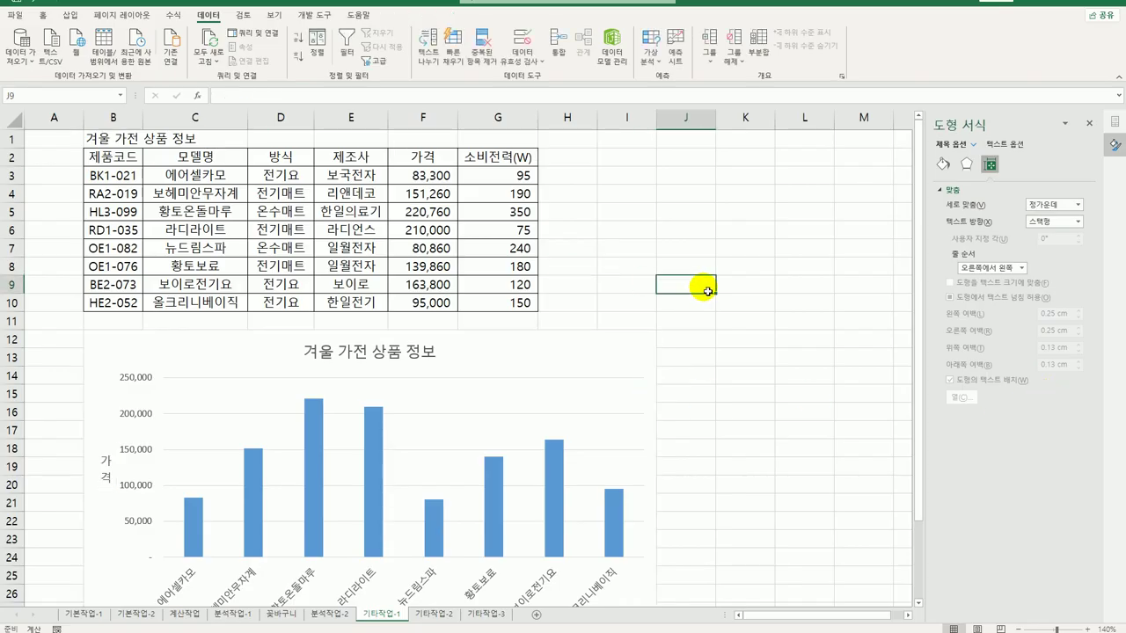
Change the chart's colors to the monochromatic palette 단색 색상표 12
left_click(630, 352)
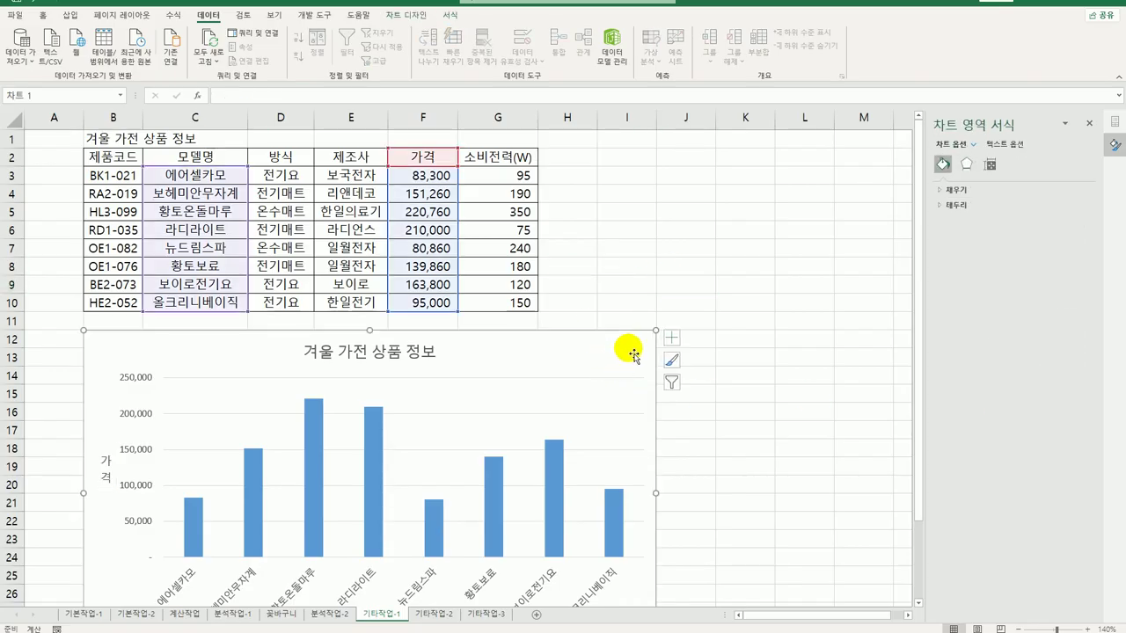
left_click(412, 18)
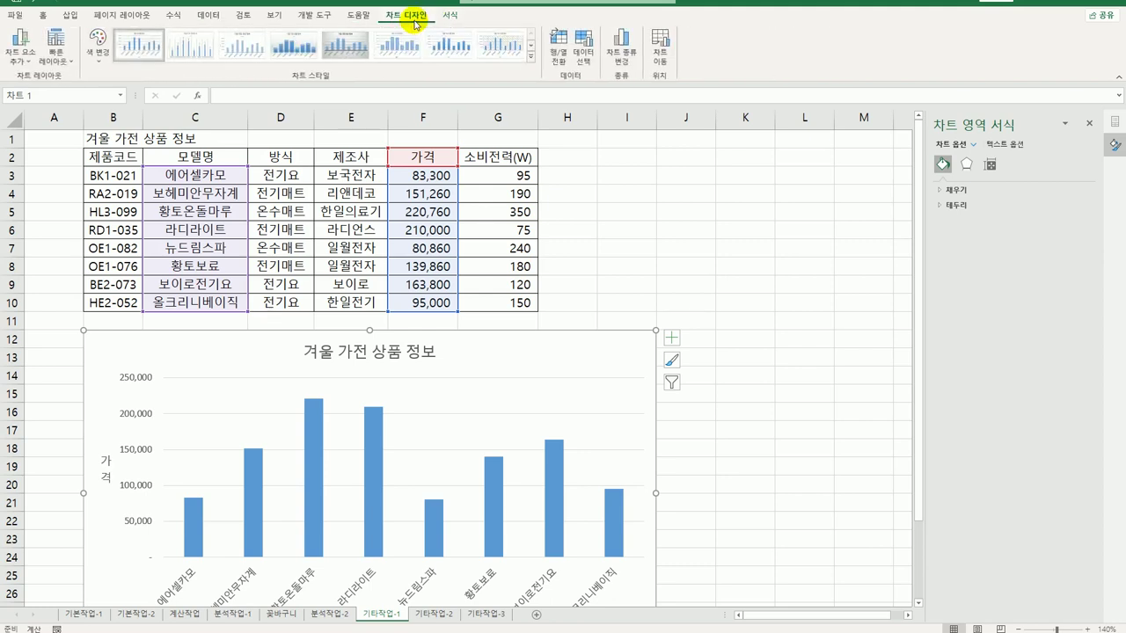
left_click(97, 54)
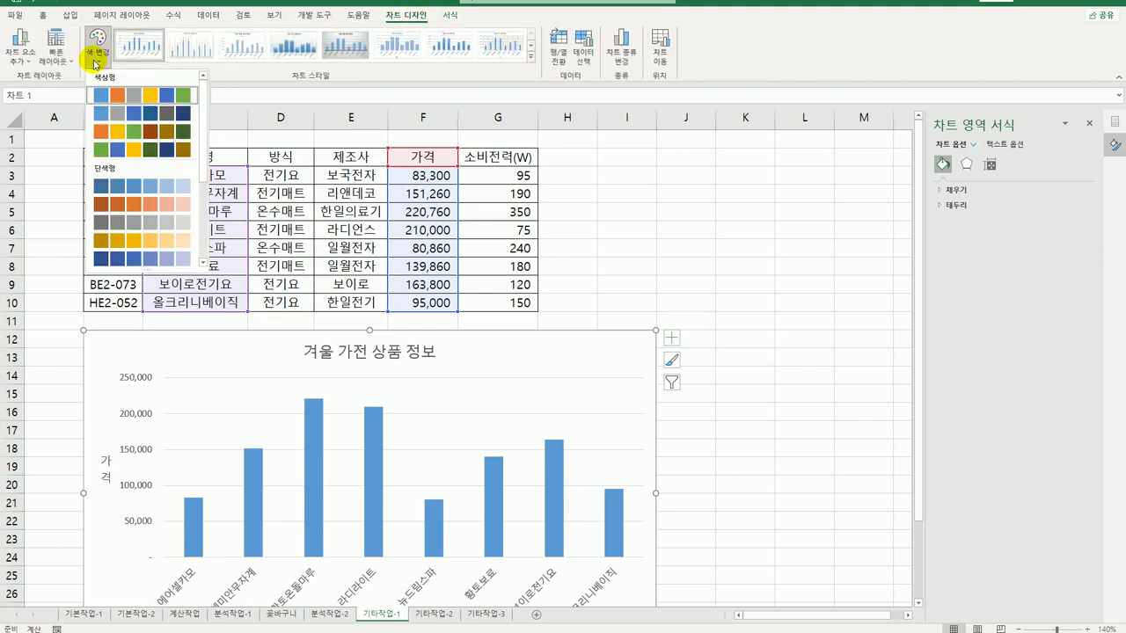
scroll(135, 213, "down", 3)
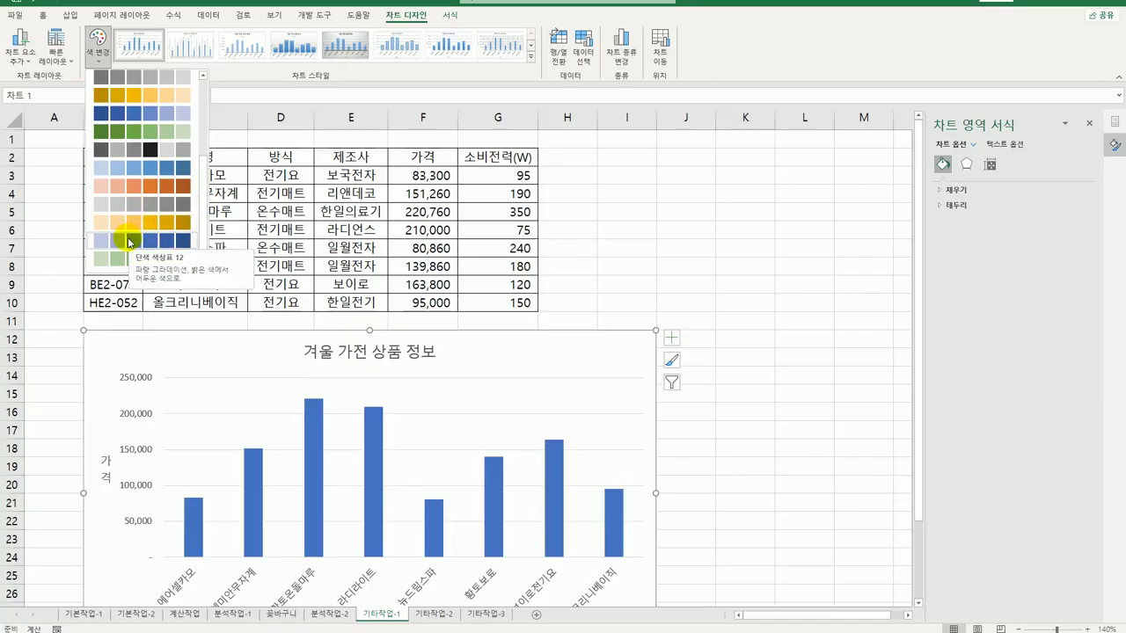
left_click(130, 243)
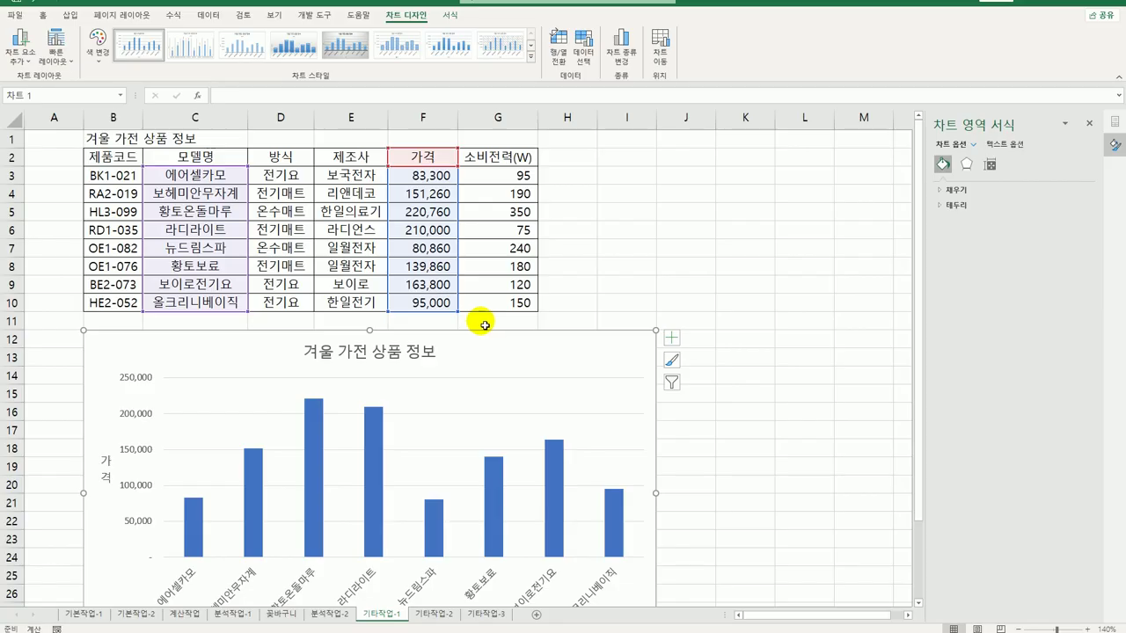
Set the horizontal axis to cross the chart's vertical axis at the axis value 50000
left_click(132, 486)
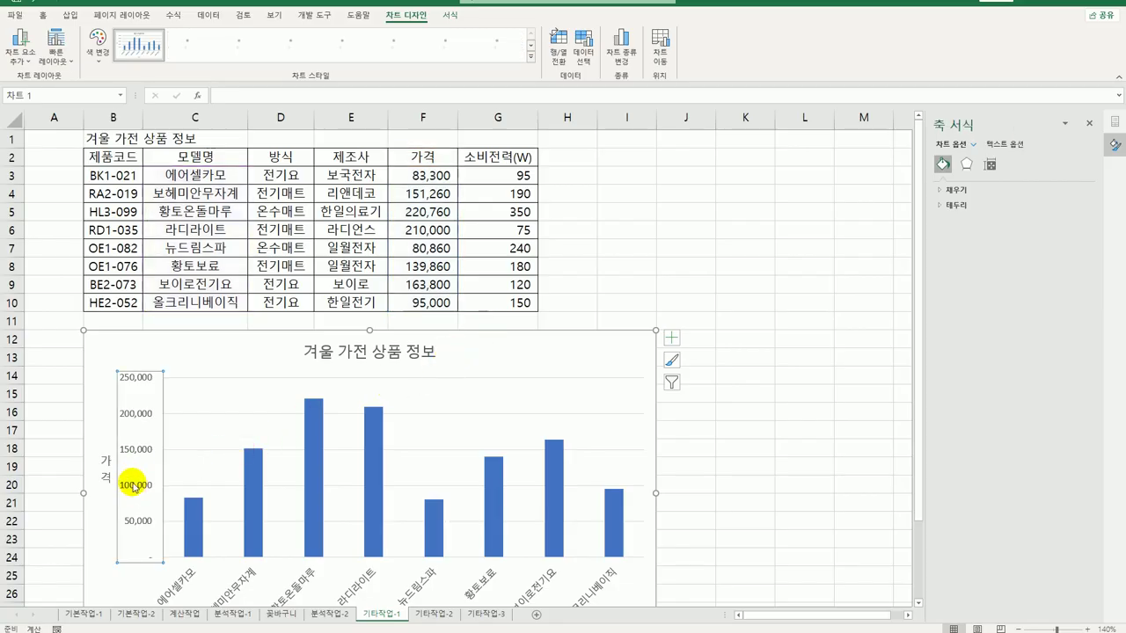
left_click(1015, 165)
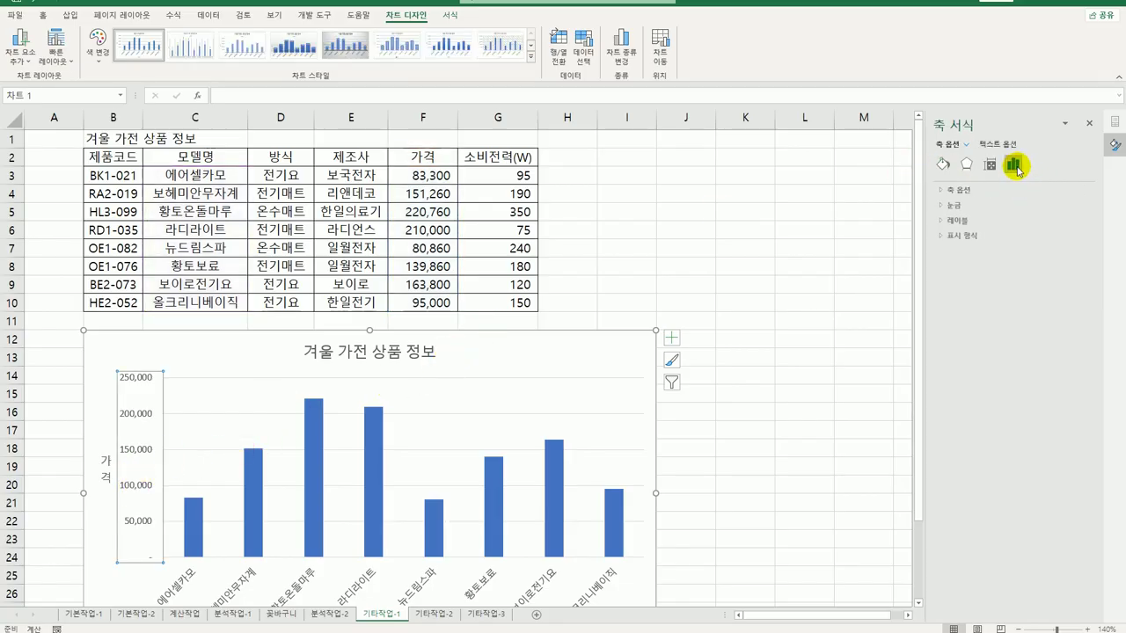
left_click(957, 189)
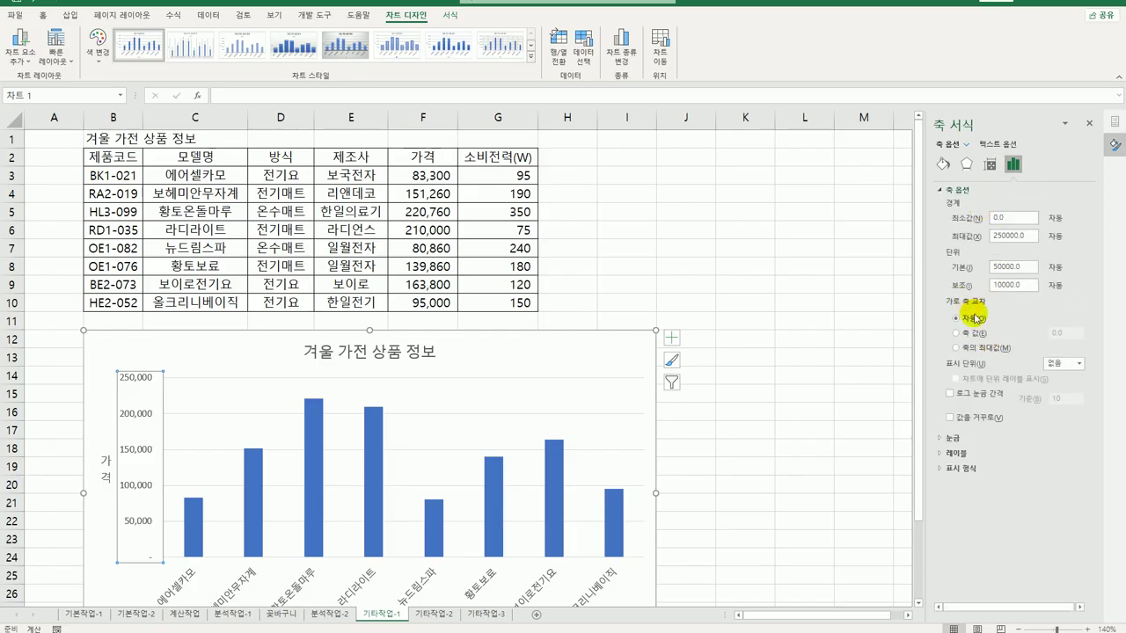
left_click(967, 333)
type("500")
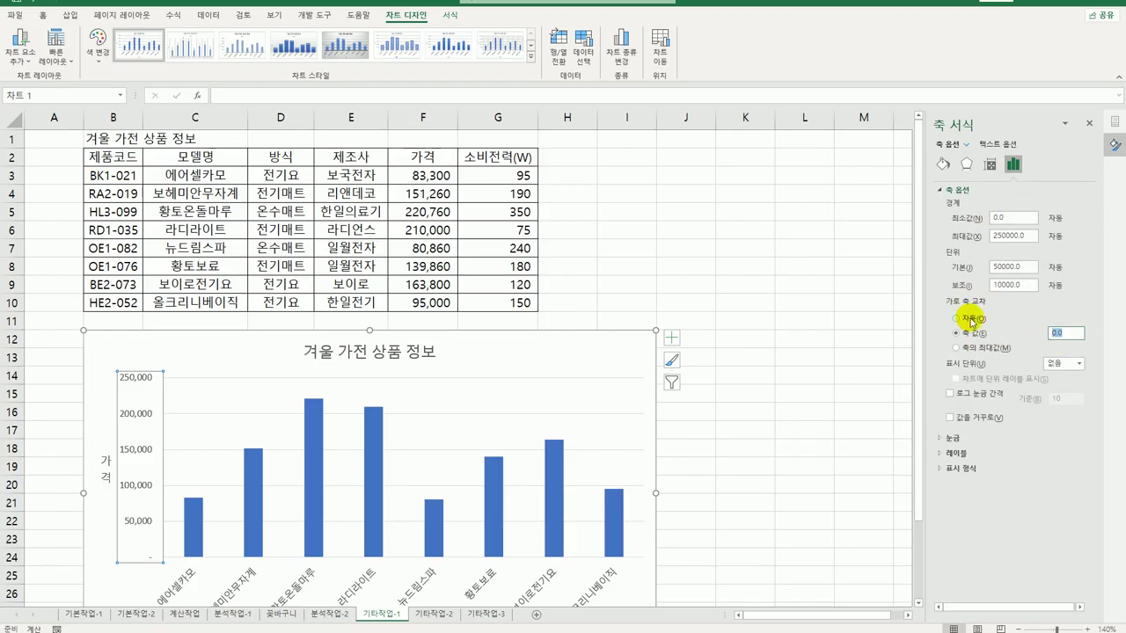
type("00")
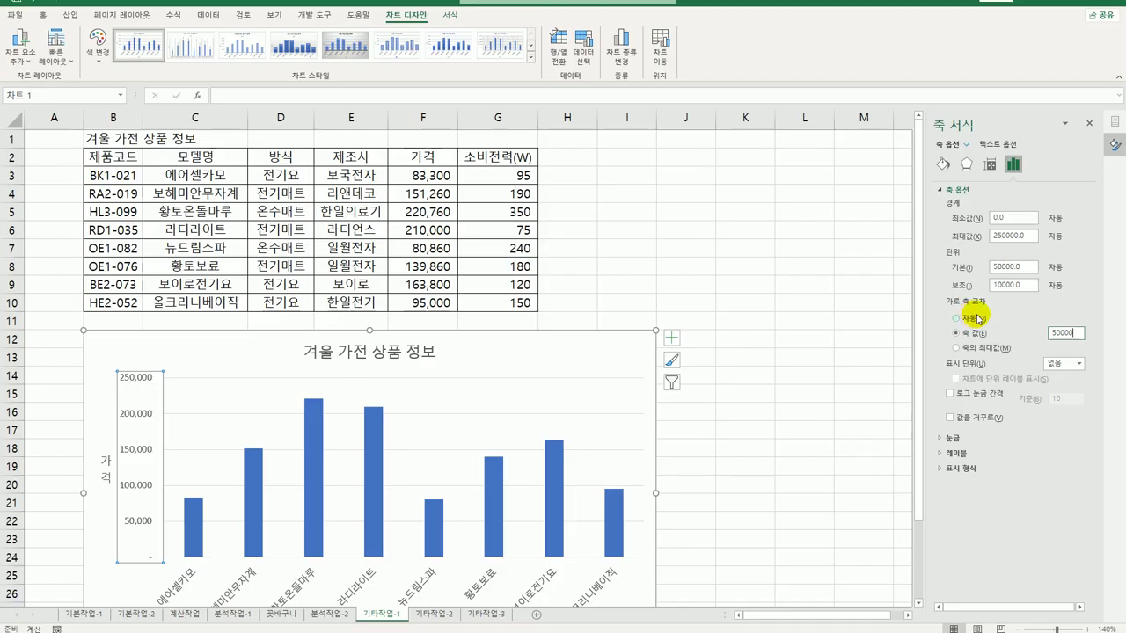
Set the major tick marks of the vertical axis to 교차
left_click(993, 439)
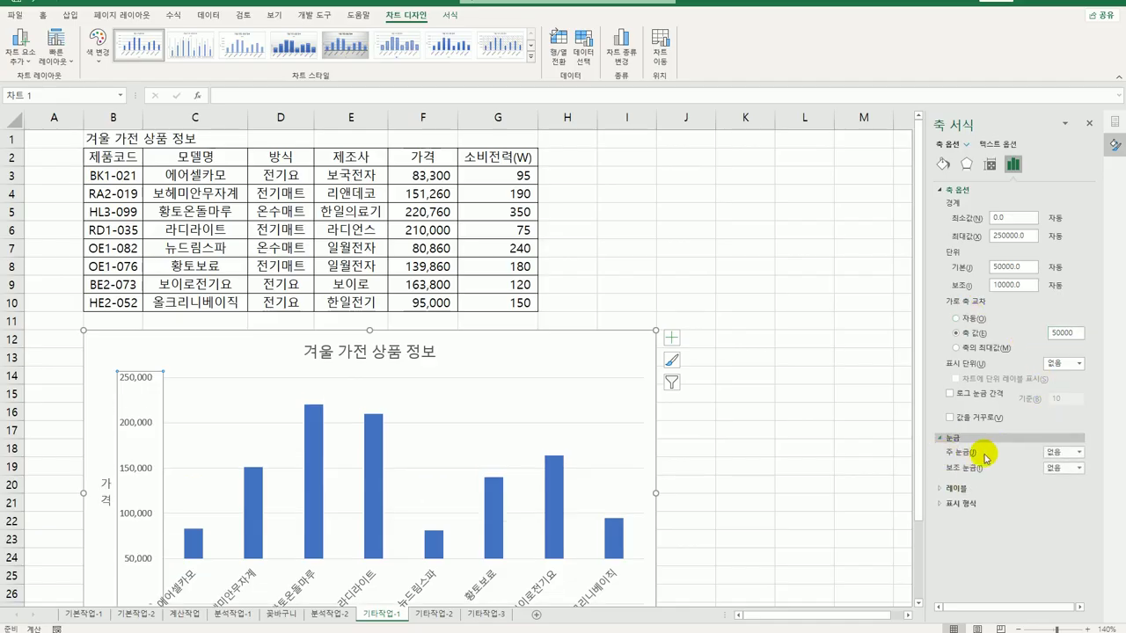
left_click(1062, 452)
left_click(1061, 498)
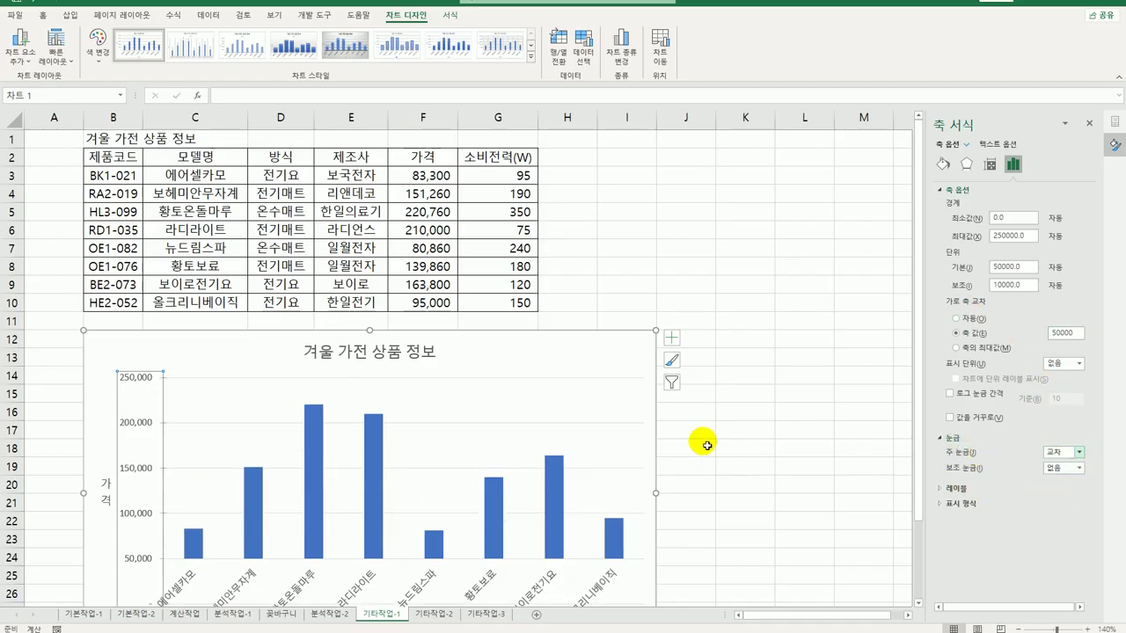
left_click(767, 446)
Add a 다항식 trendline of order 3 to the 가격 series, with a forward forecast of 1 period
scroll(766, 446, "down", 3)
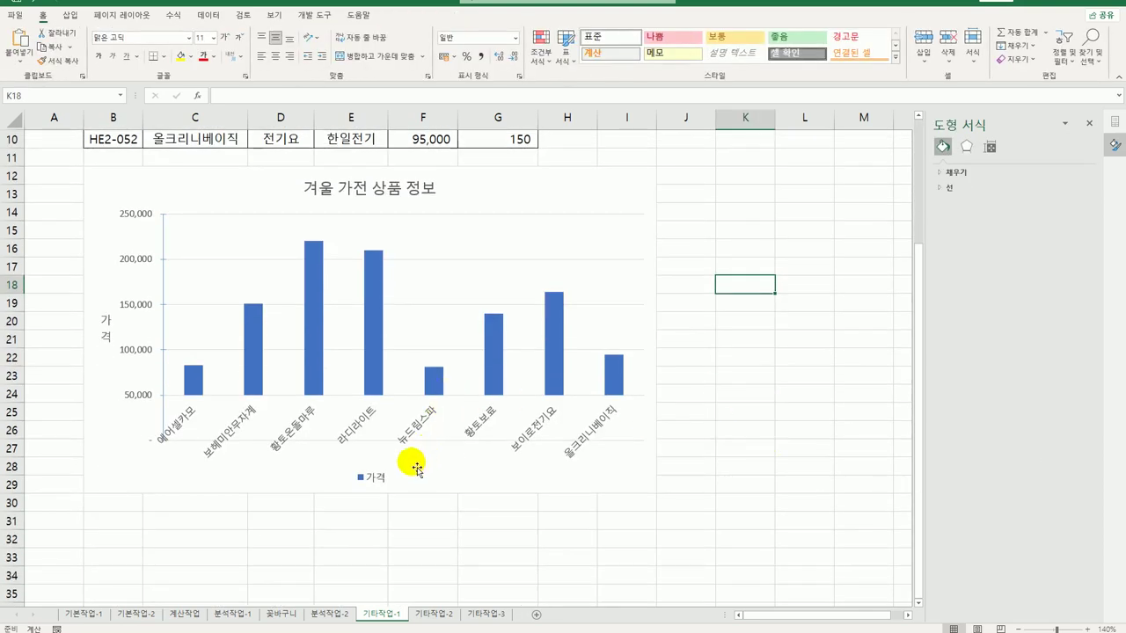
left_click(374, 283)
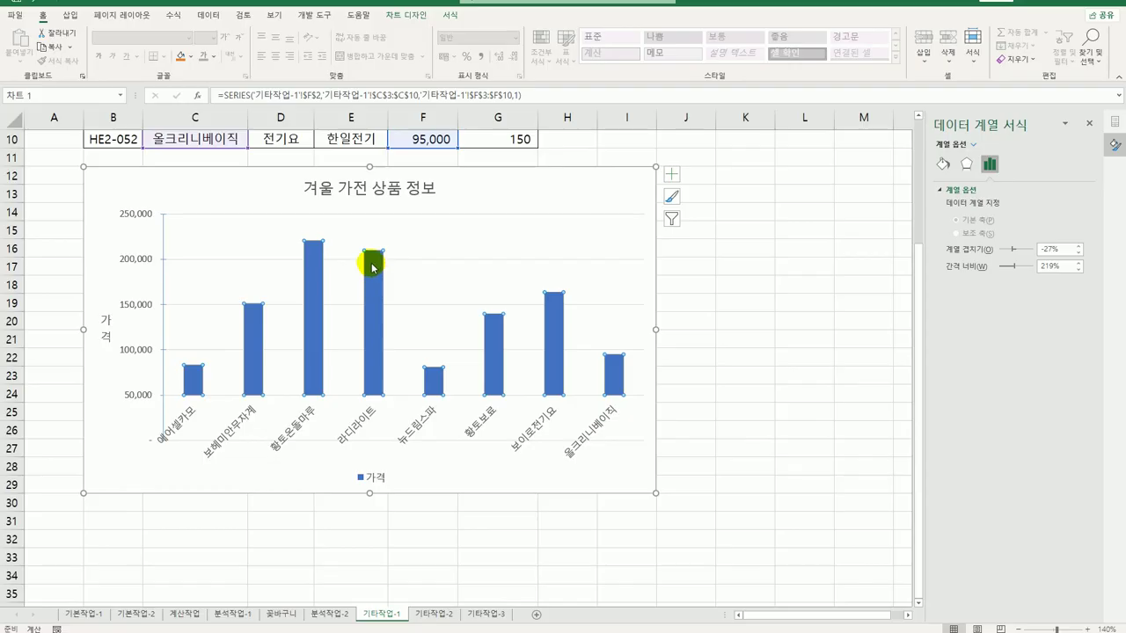
right_click(373, 264)
left_click(439, 379)
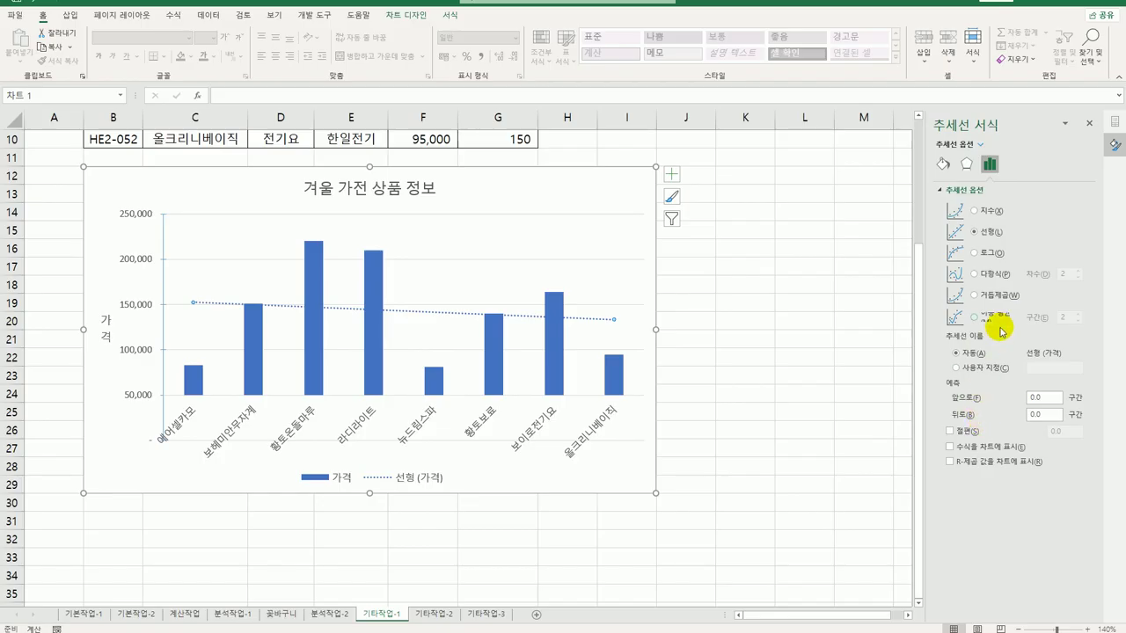
left_click(989, 276)
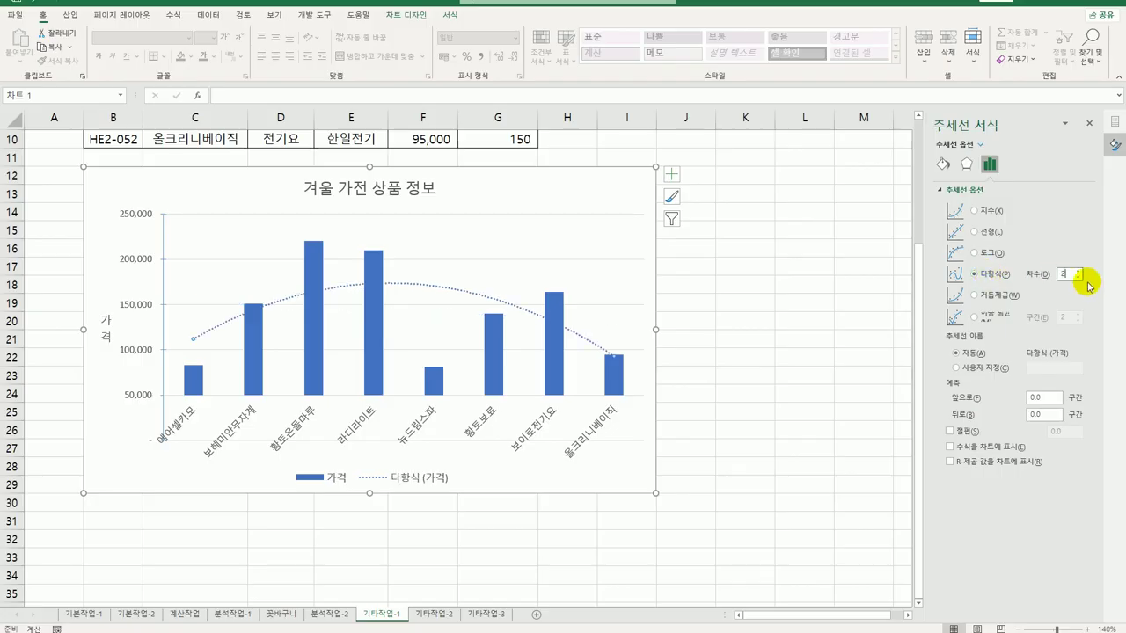
left_click(1080, 272)
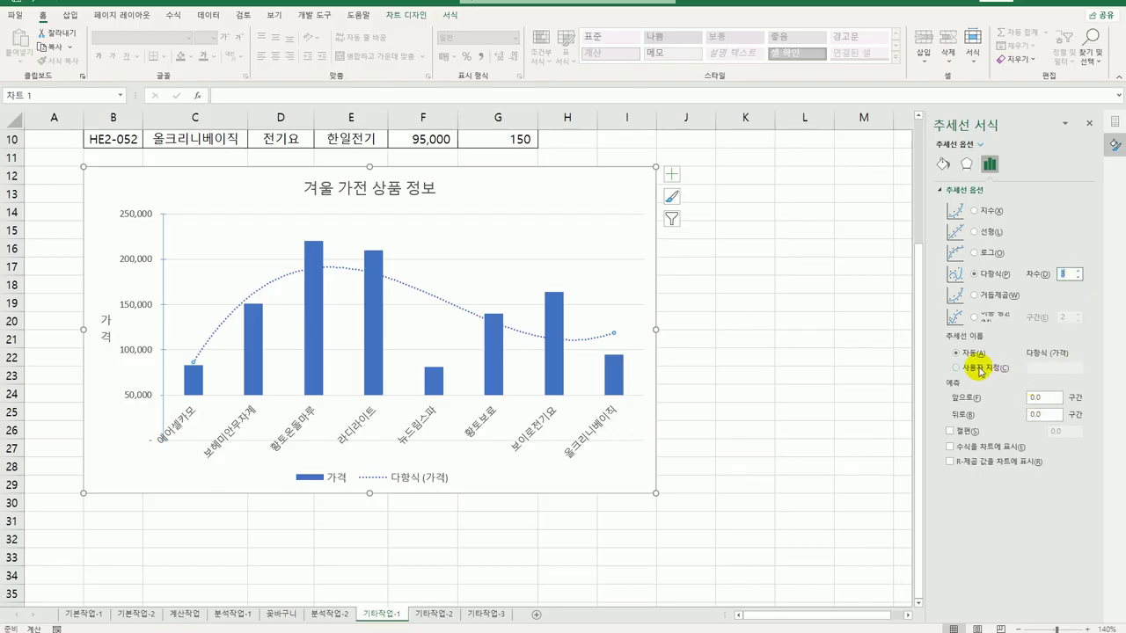
left_click(1034, 398)
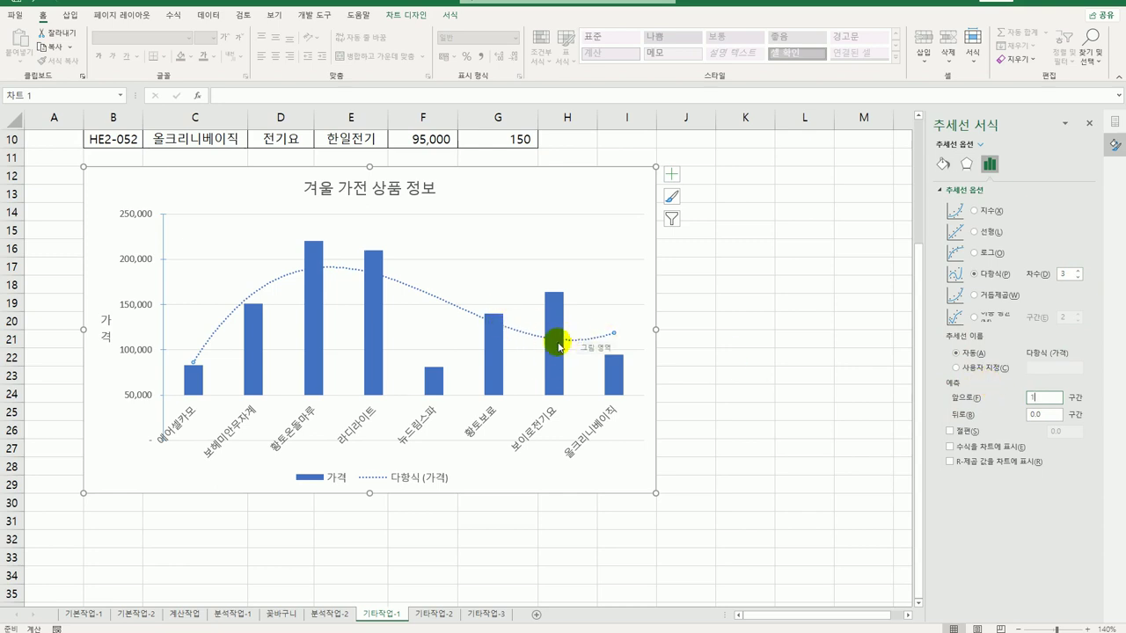
Apply the thickest solid gold theme line style to the 가격 trendline
left_click(439, 23)
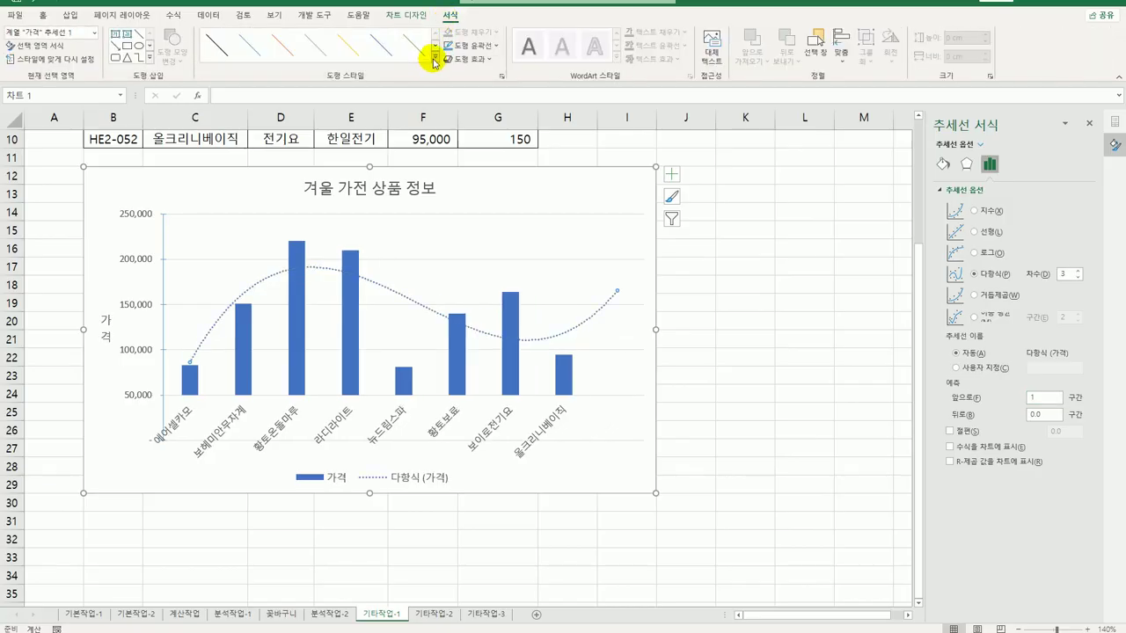
left_click(434, 62)
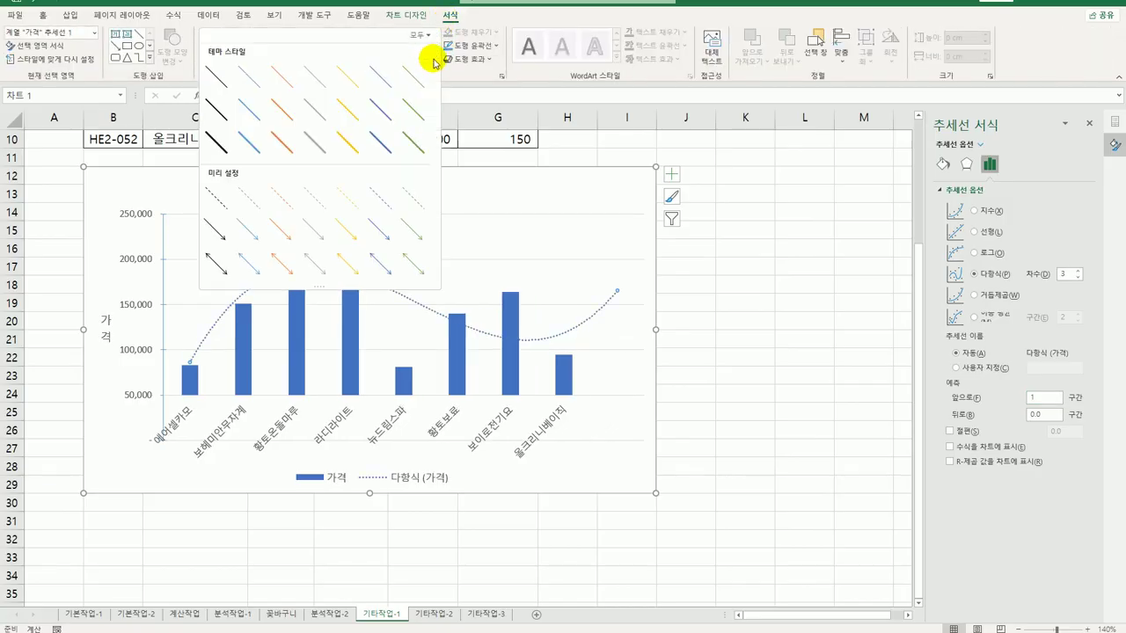
left_click(355, 144)
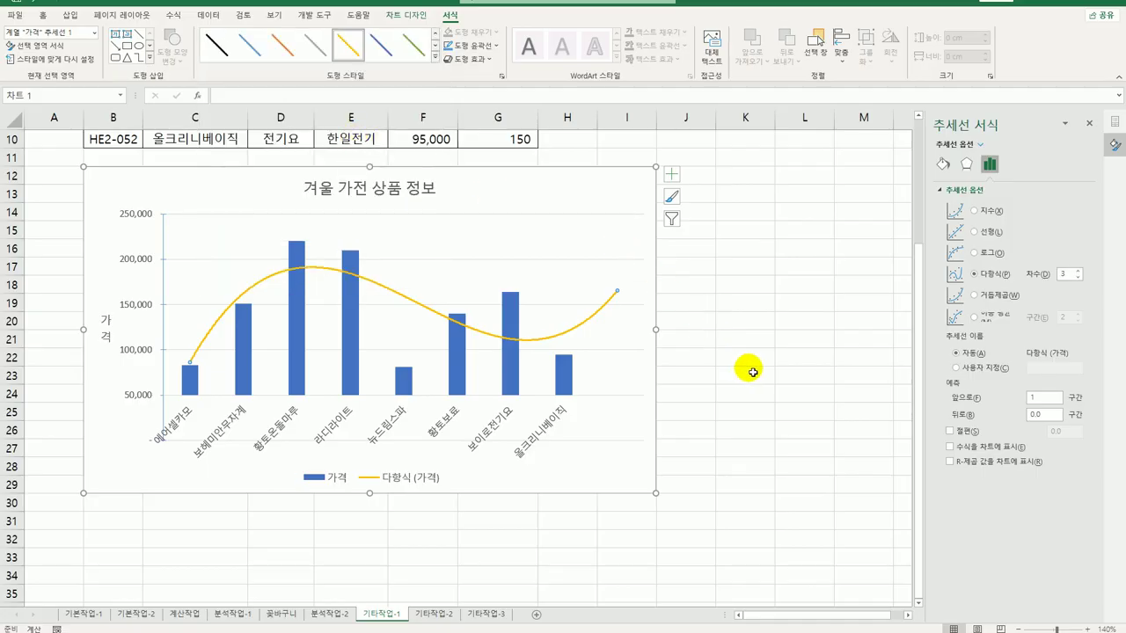
Give the chart area a solid border in the theme's blue accent color with rounded corners
left_click(624, 197)
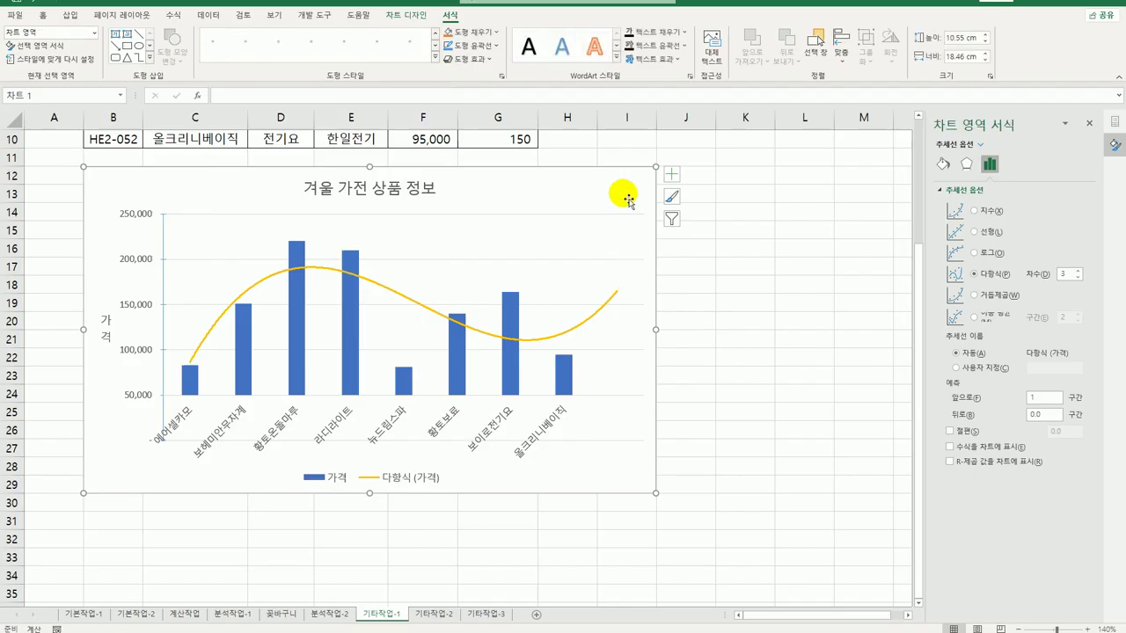
left_click(943, 163)
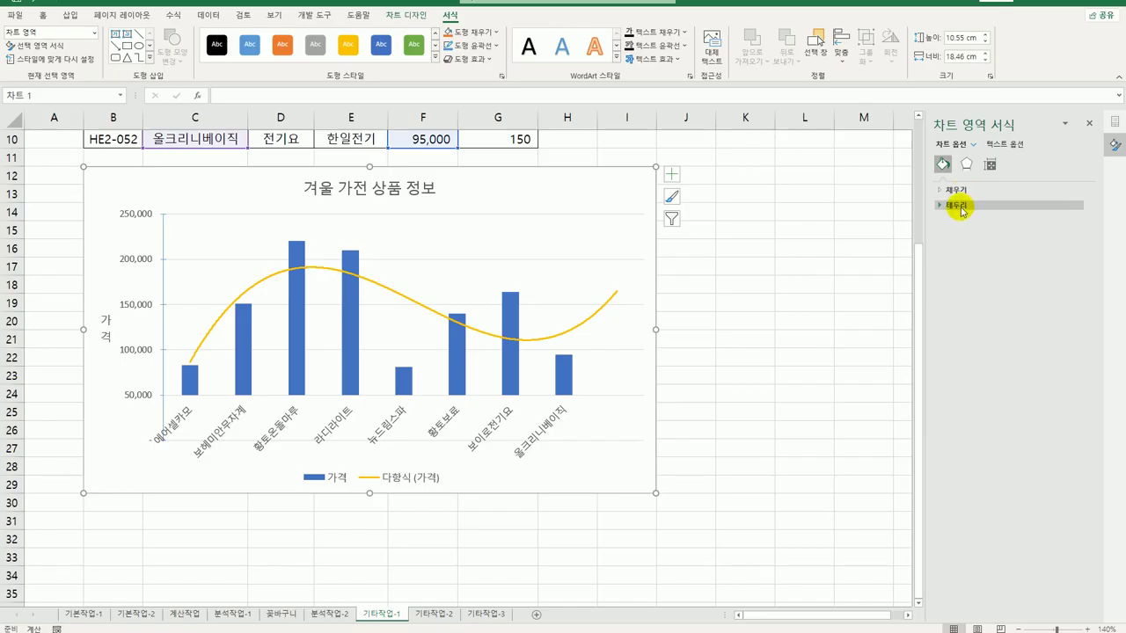
left_click(959, 205)
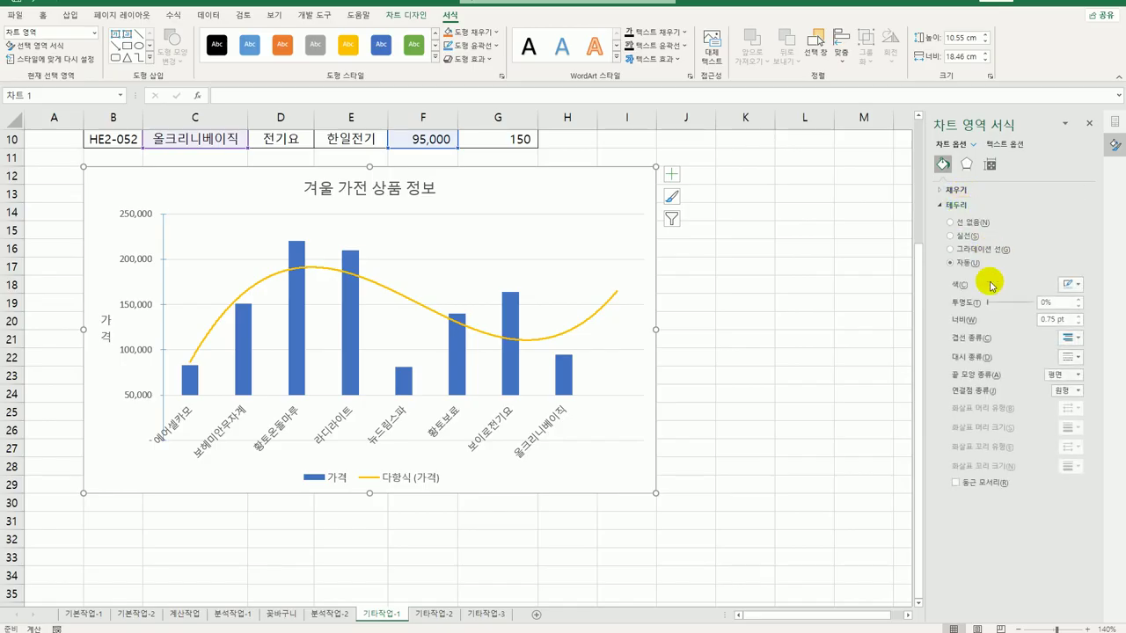
left_click(961, 237)
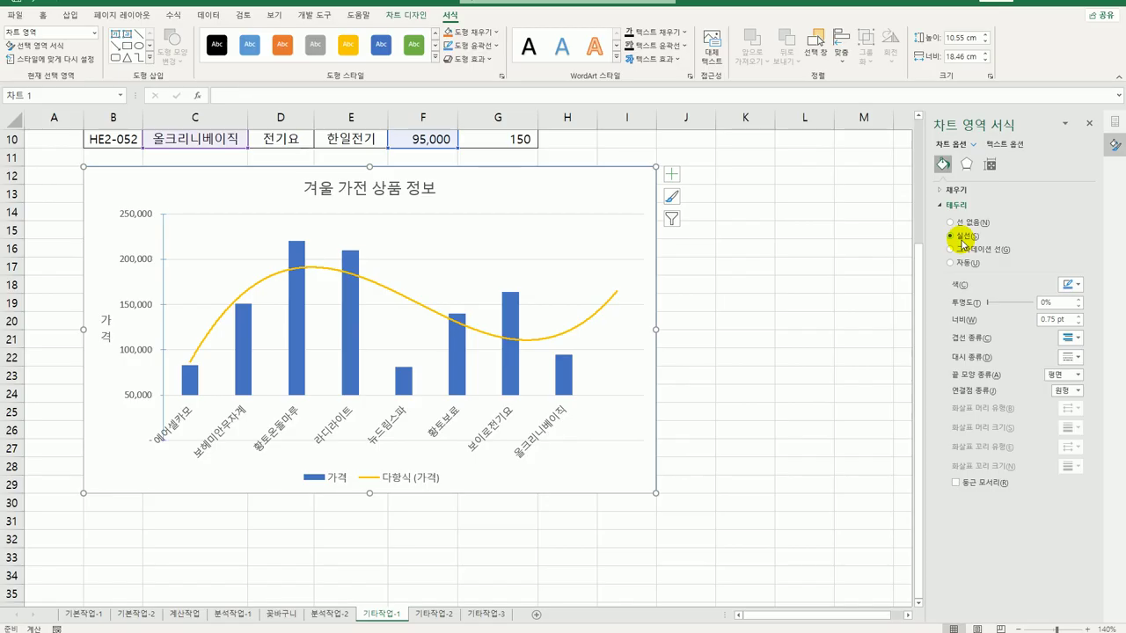
left_click(1070, 284)
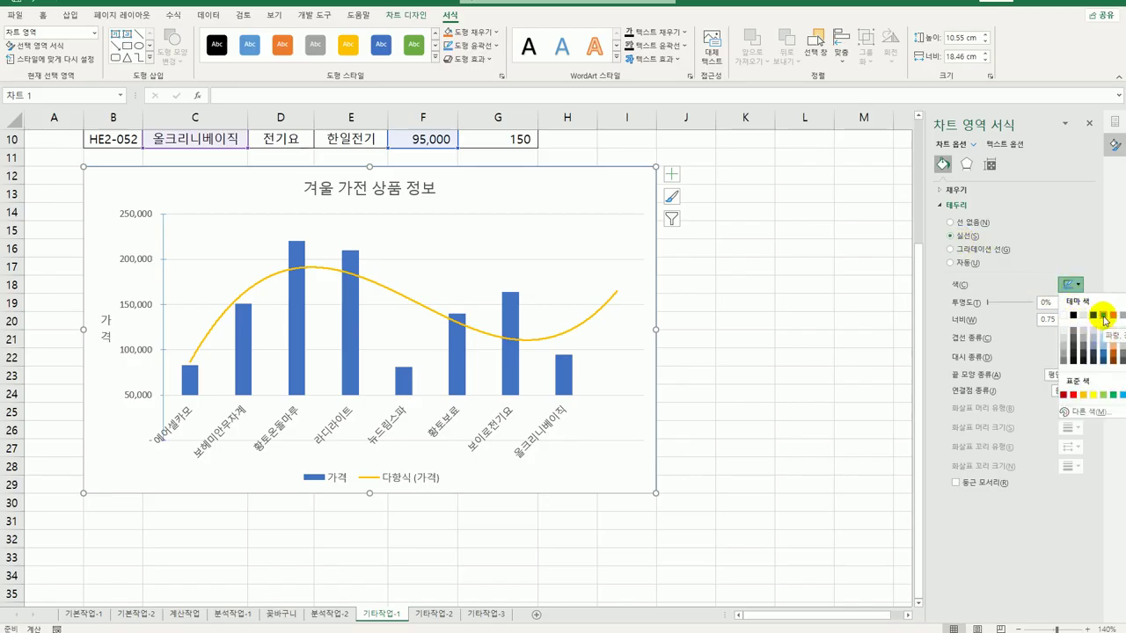
left_click(1104, 317)
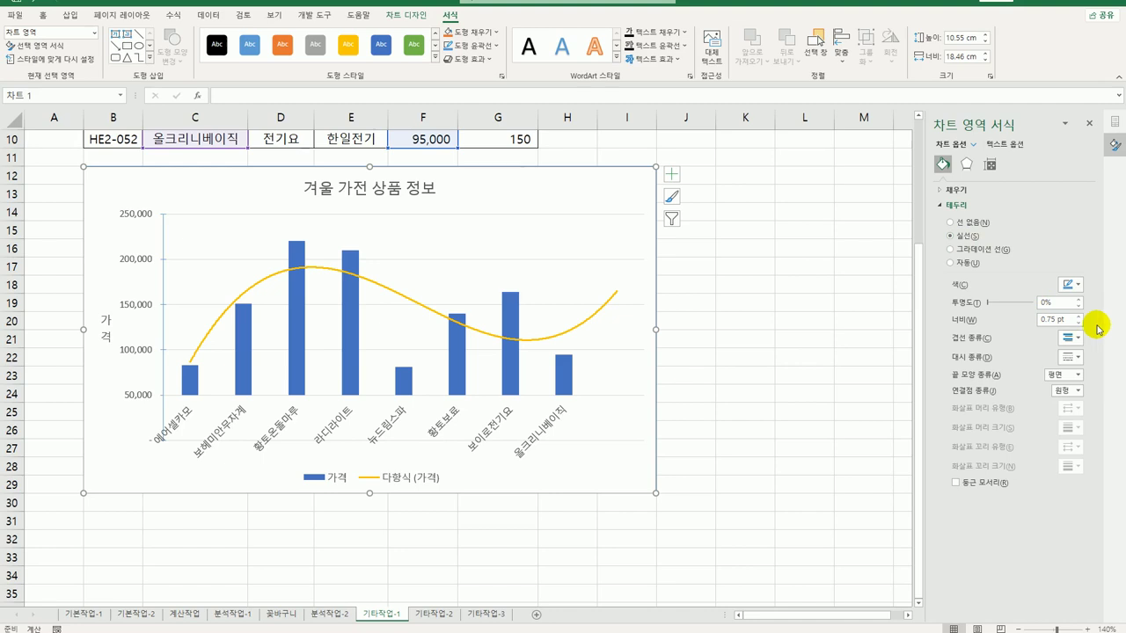
left_click(973, 485)
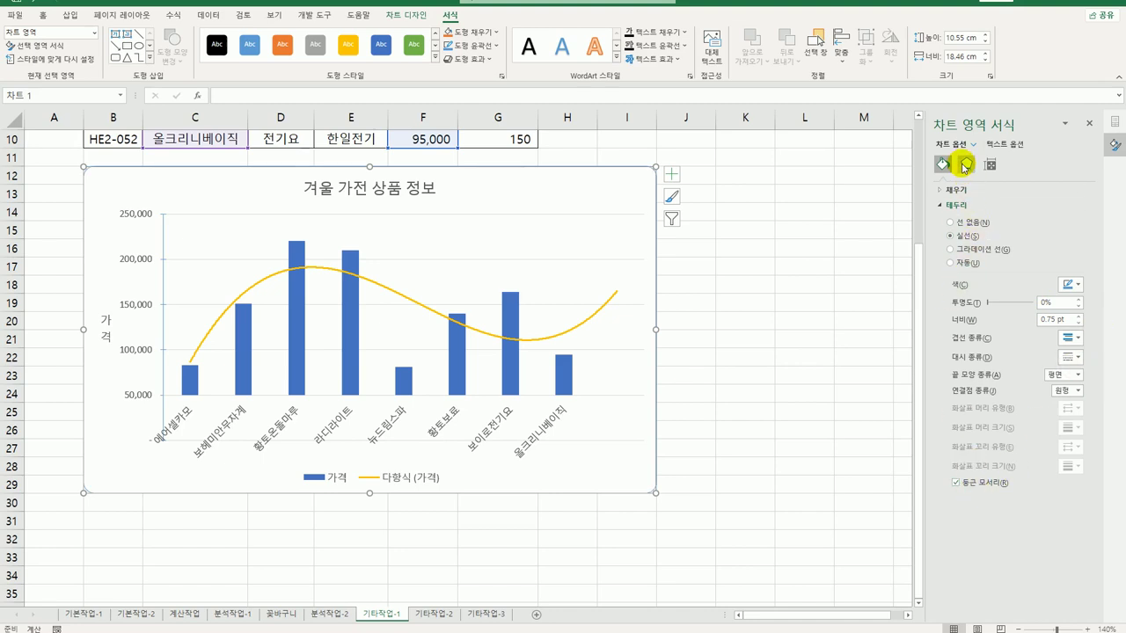
Apply the outer shadow 오프셋: 오른쪽 and the first 미리 설정 shape effect to the chart area
left_click(469, 59)
mouse_move(490, 115)
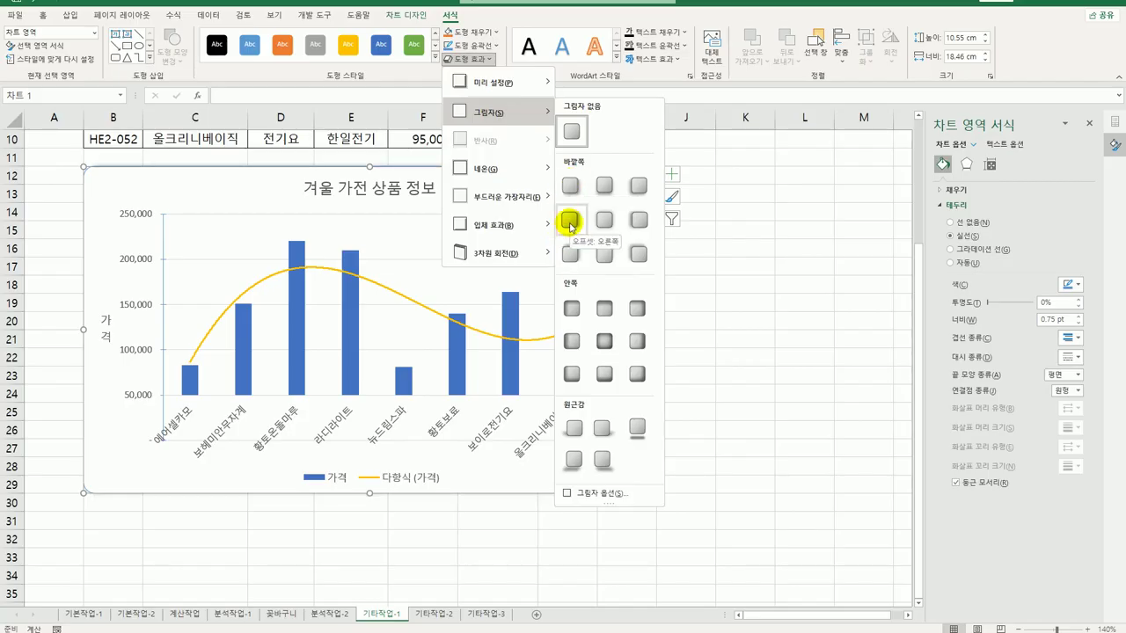
left_click(570, 224)
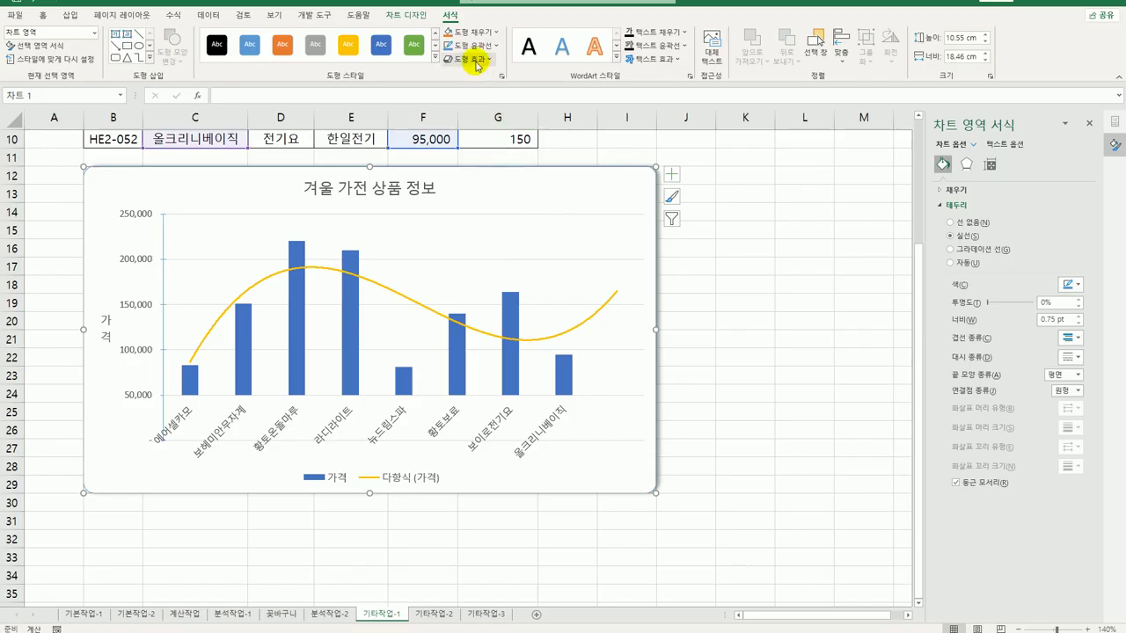
left_click(476, 60)
mouse_move(482, 88)
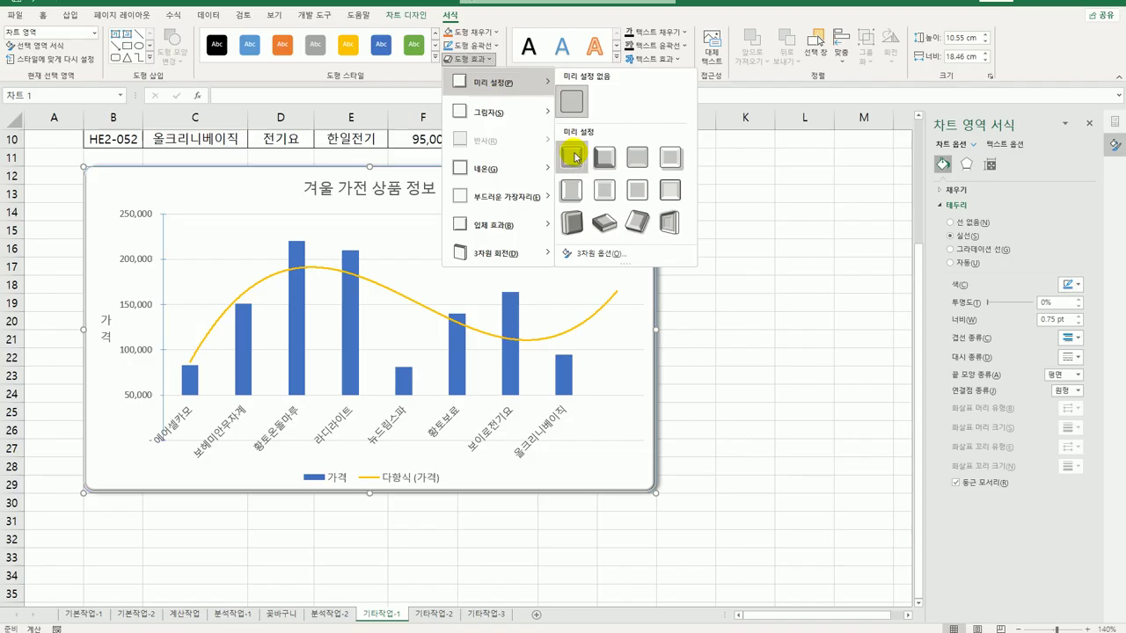
left_click(574, 157)
left_click(739, 323)
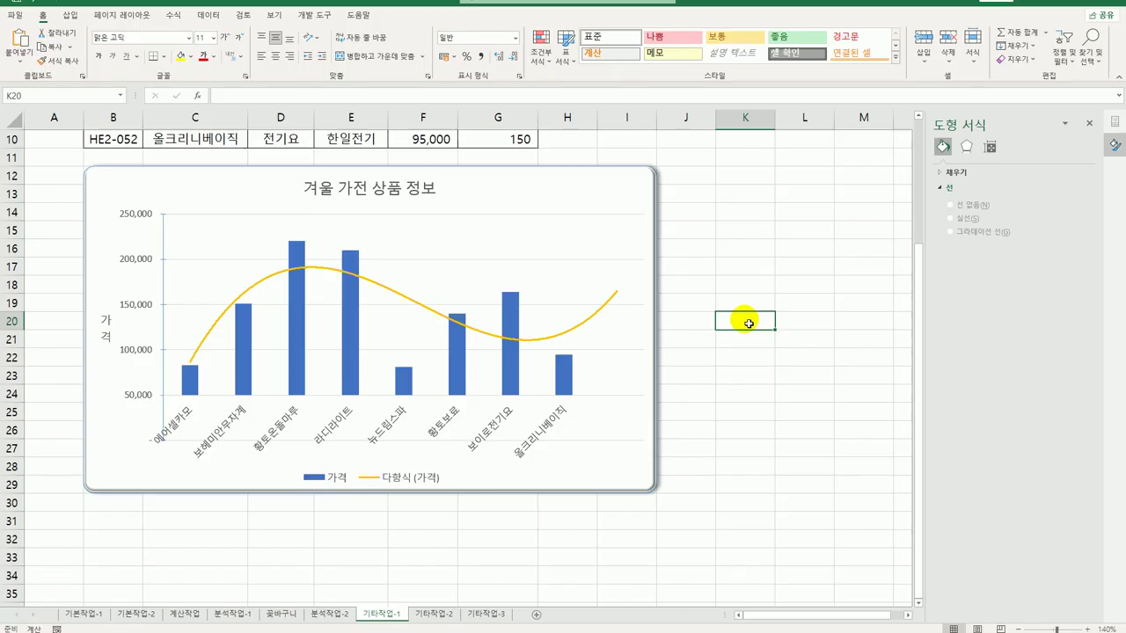
Insert a form control button over cells B2:C3 of the 기타작업-2 sheet
left_click(431, 616)
left_click(546, 454)
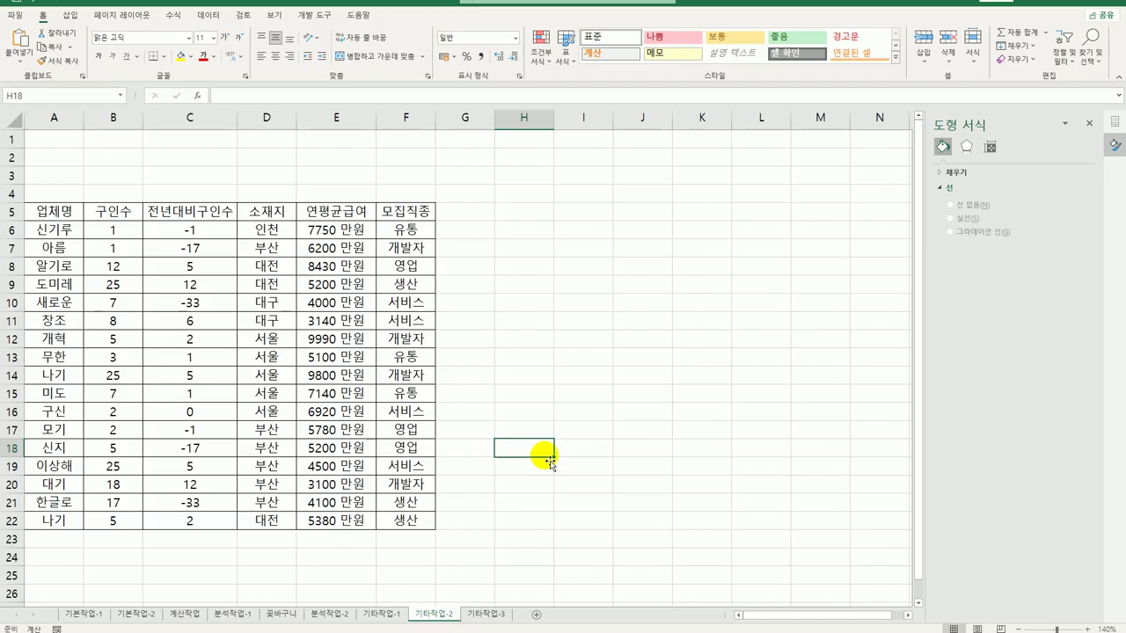
left_click(315, 15)
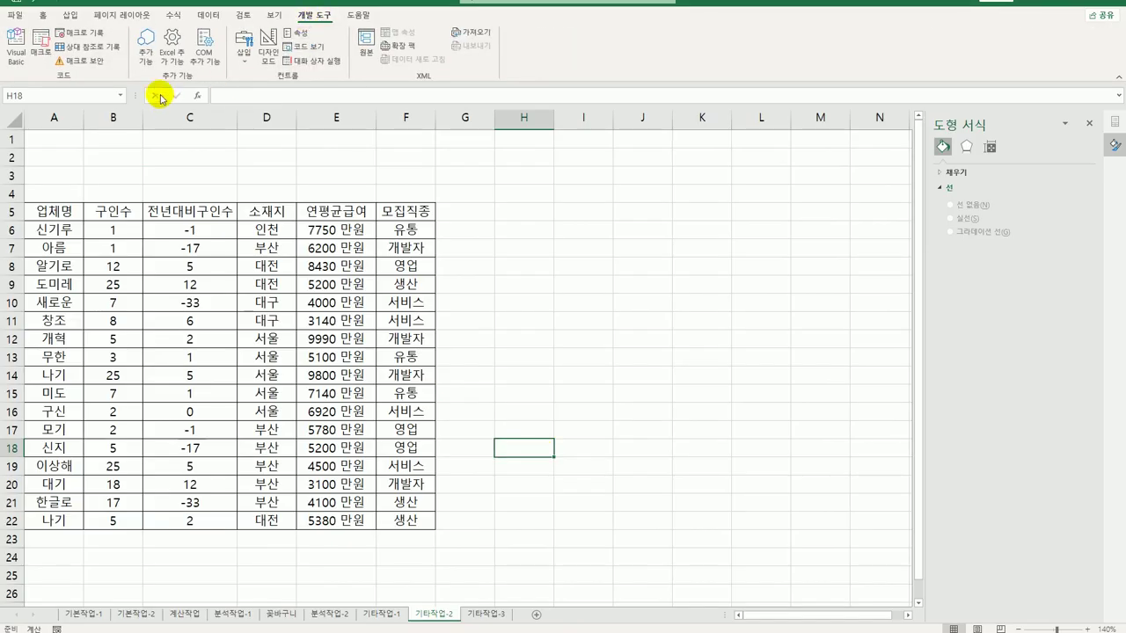
left_click(243, 53)
left_click(244, 98)
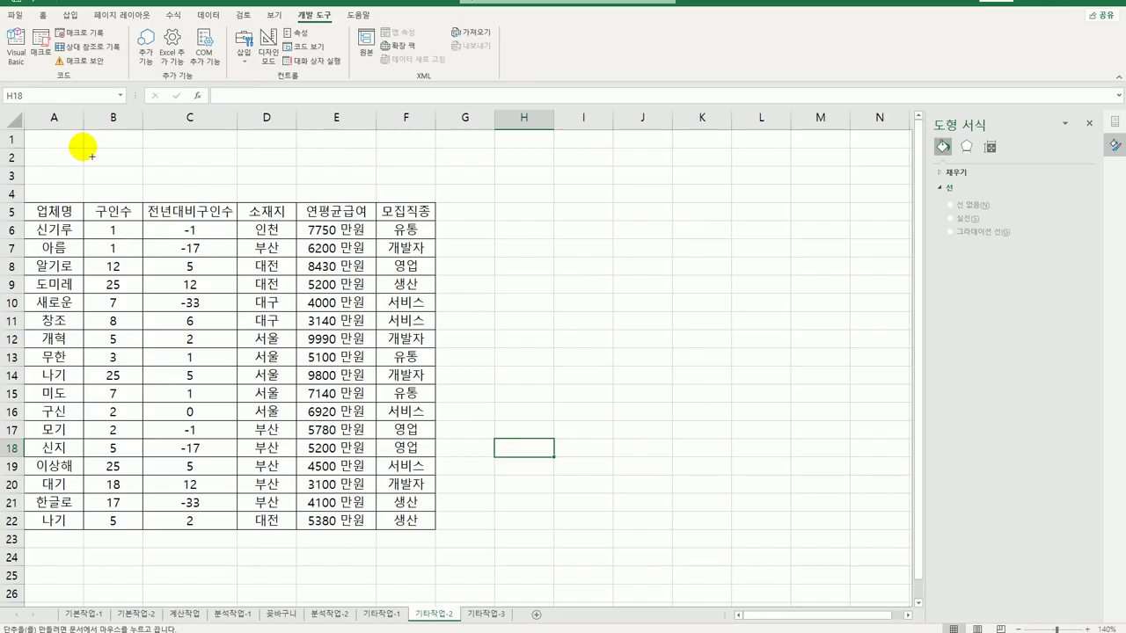
left_click_drag(92, 156, 312, 183)
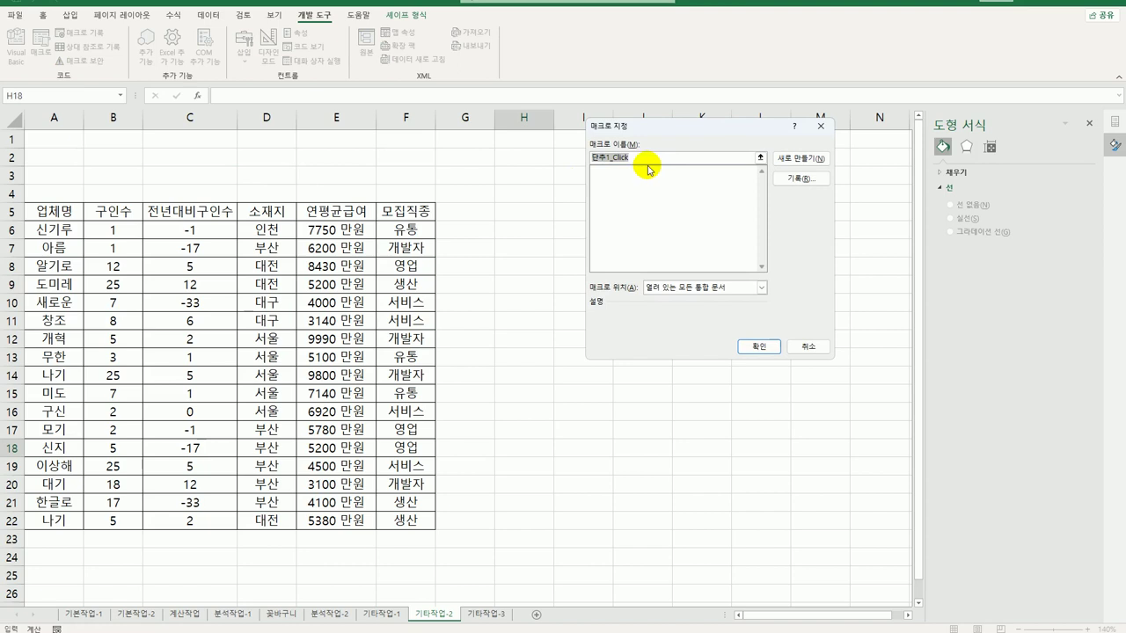
Name the button's macro 서식적용 and start recording it, stored in 현재 통합 문서
key("BackSpace")
type("서식지정")
left_click(617, 161)
type("적용")
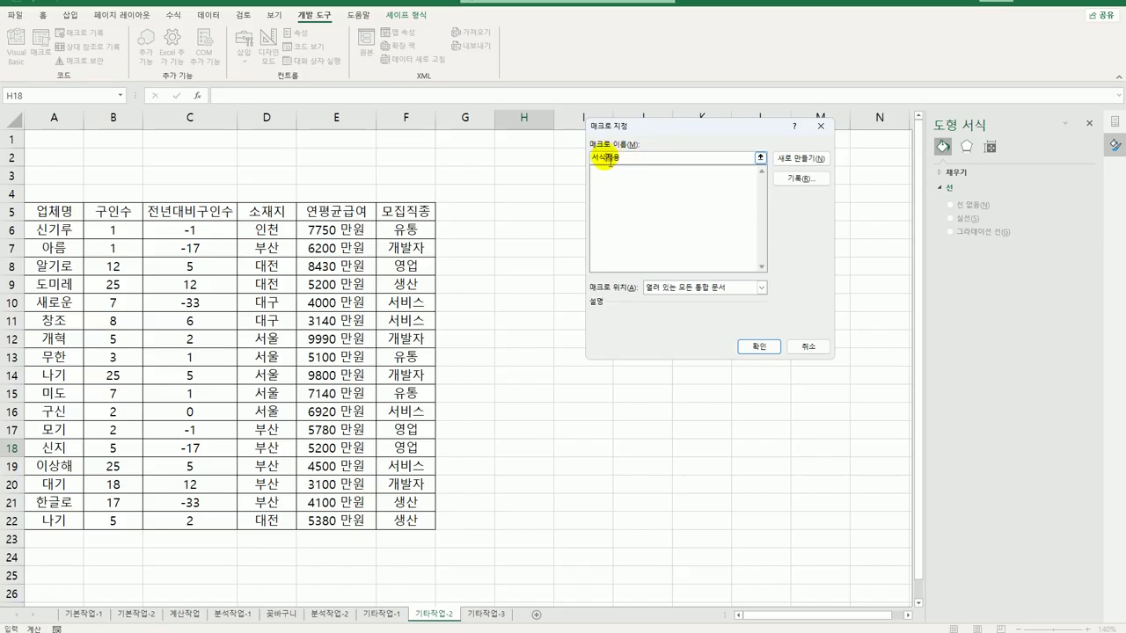
left_click(617, 161)
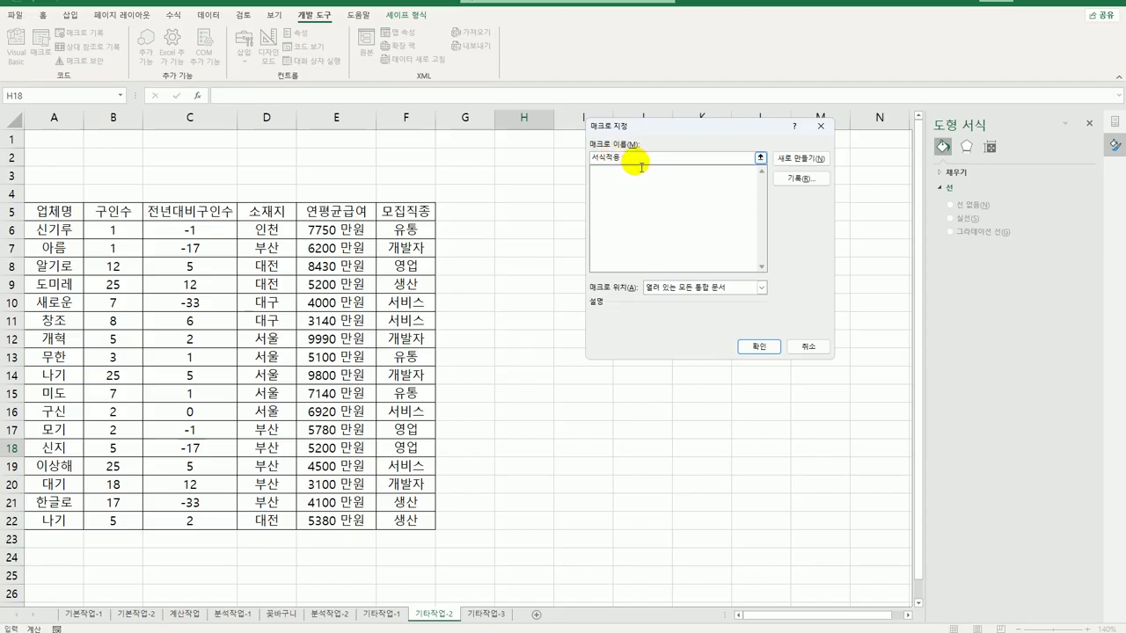
left_click(800, 179)
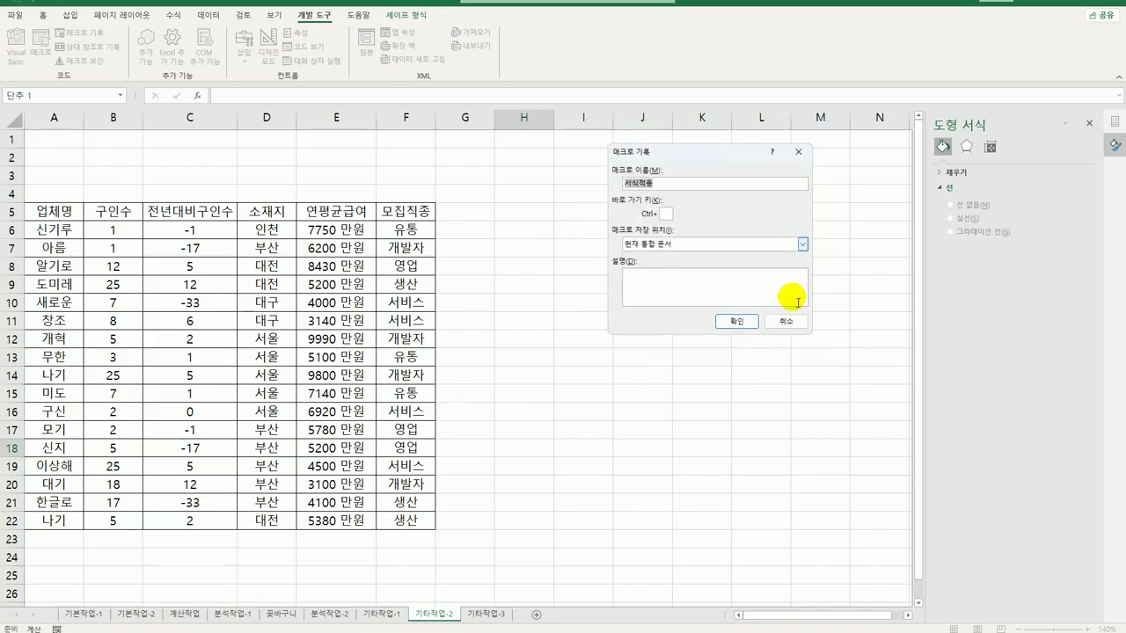
left_click(743, 322)
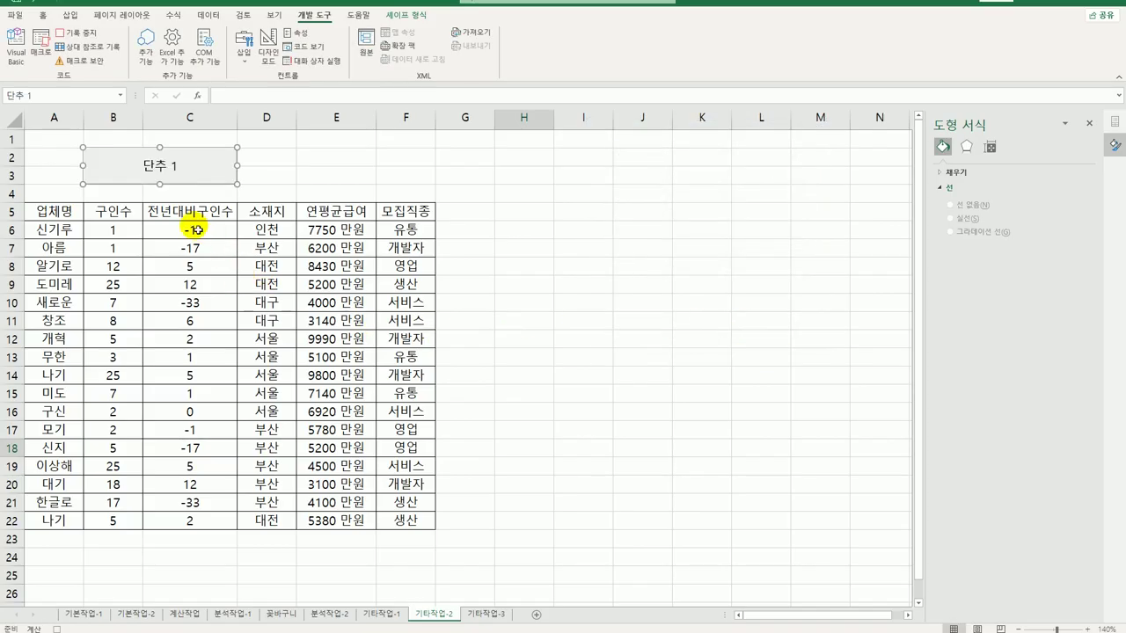
Start a custom number format for C6:C22 with the section [파랑][>=1]"▲"* 0; for values of 1 or more
left_click_drag(192, 229, 183, 523)
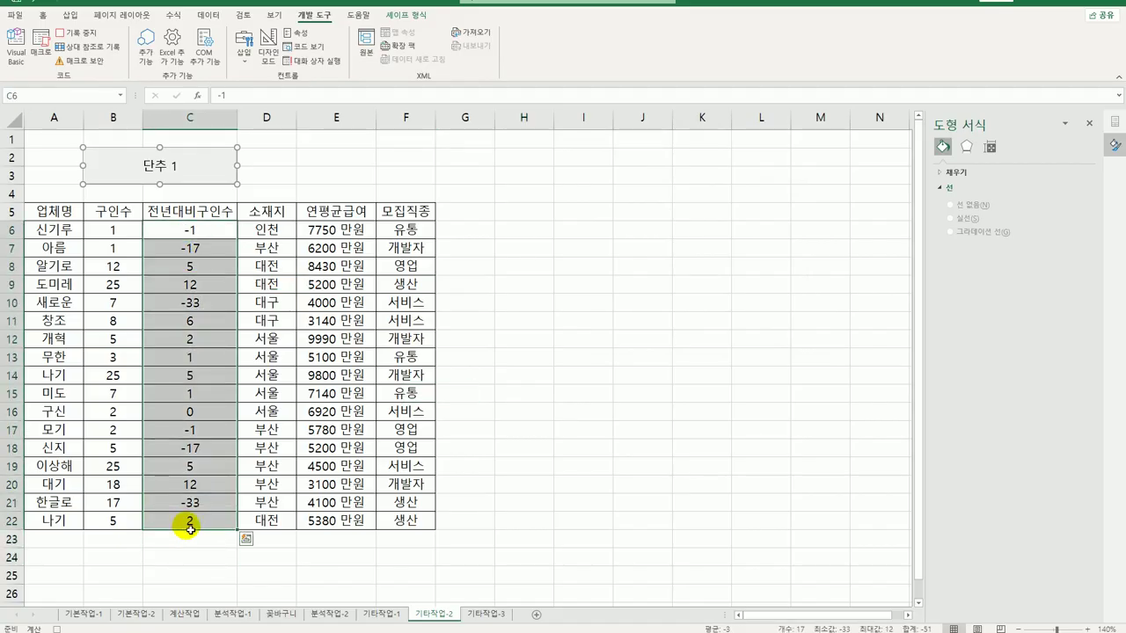
right_click(192, 271)
left_click(264, 489)
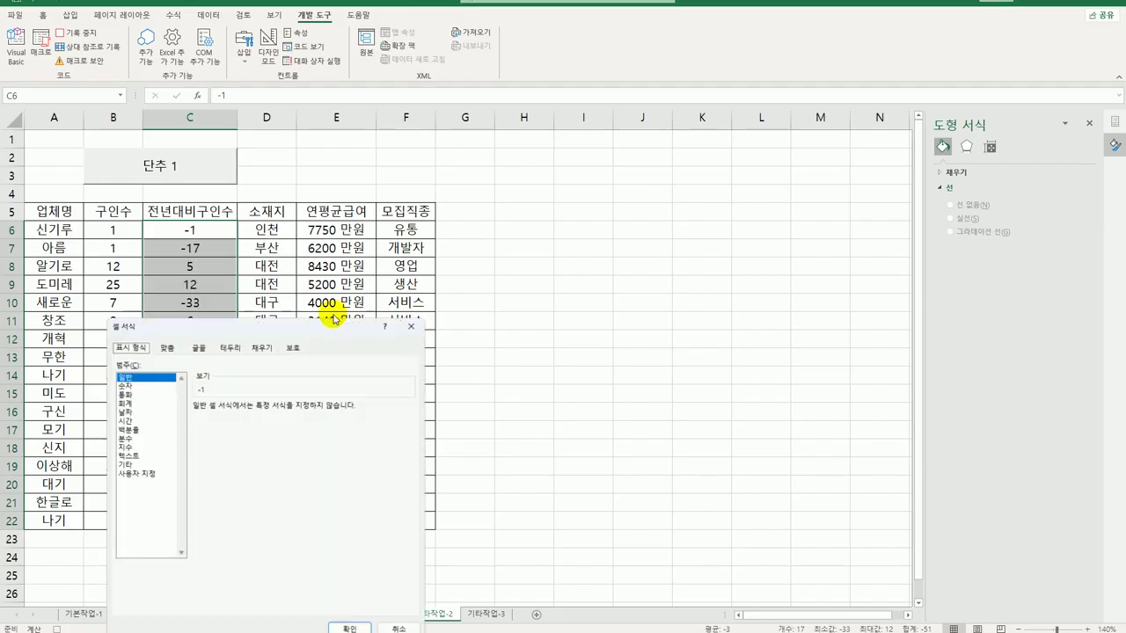
left_click_drag(295, 324, 698, 117)
left_click(563, 258)
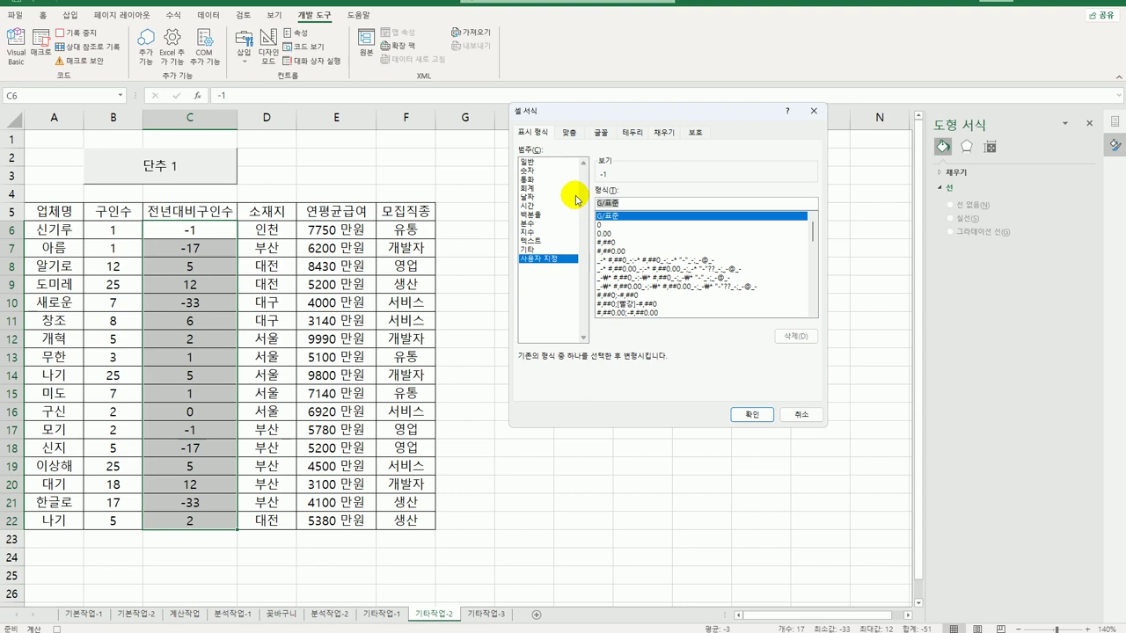
type("[파랑]")
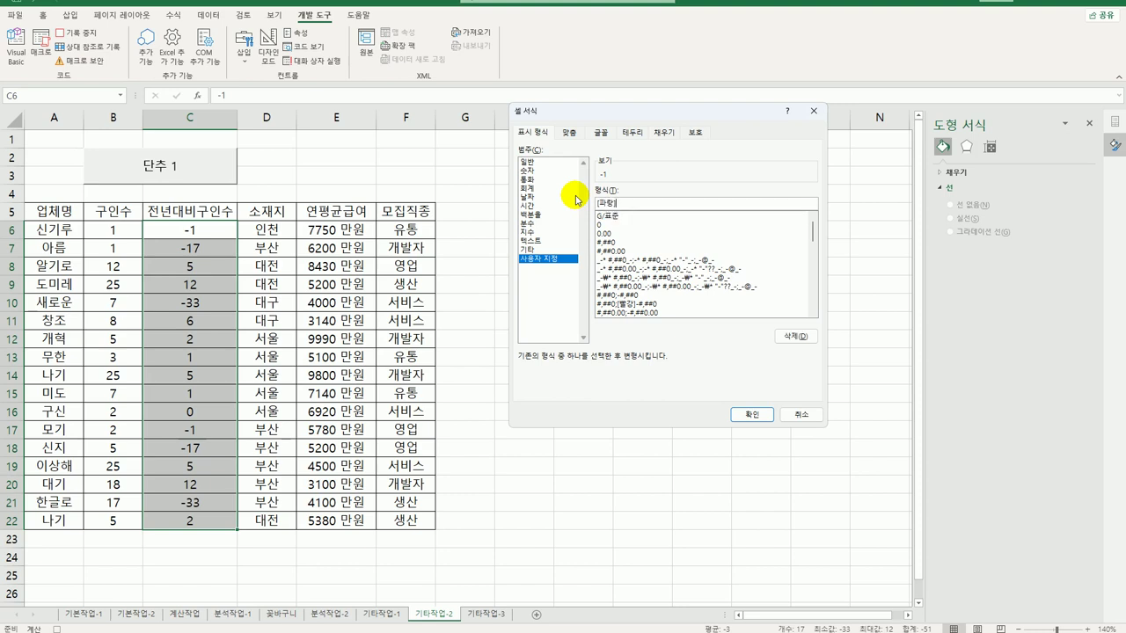
type("[>=1]")
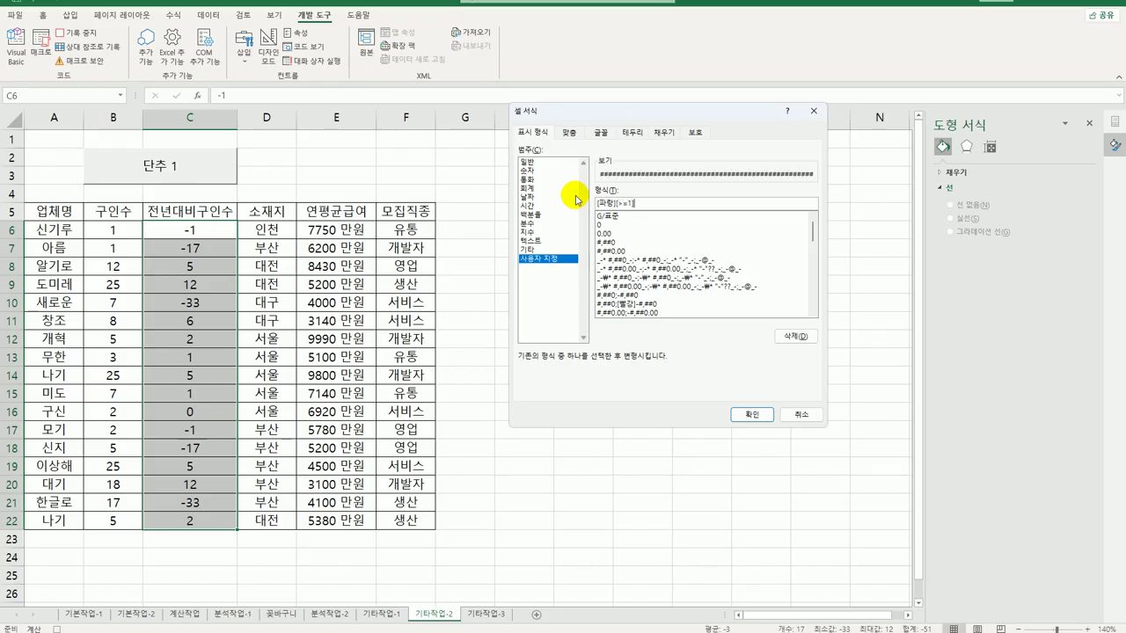
type("\"ㅁ")
key("Hangul_Hanja")
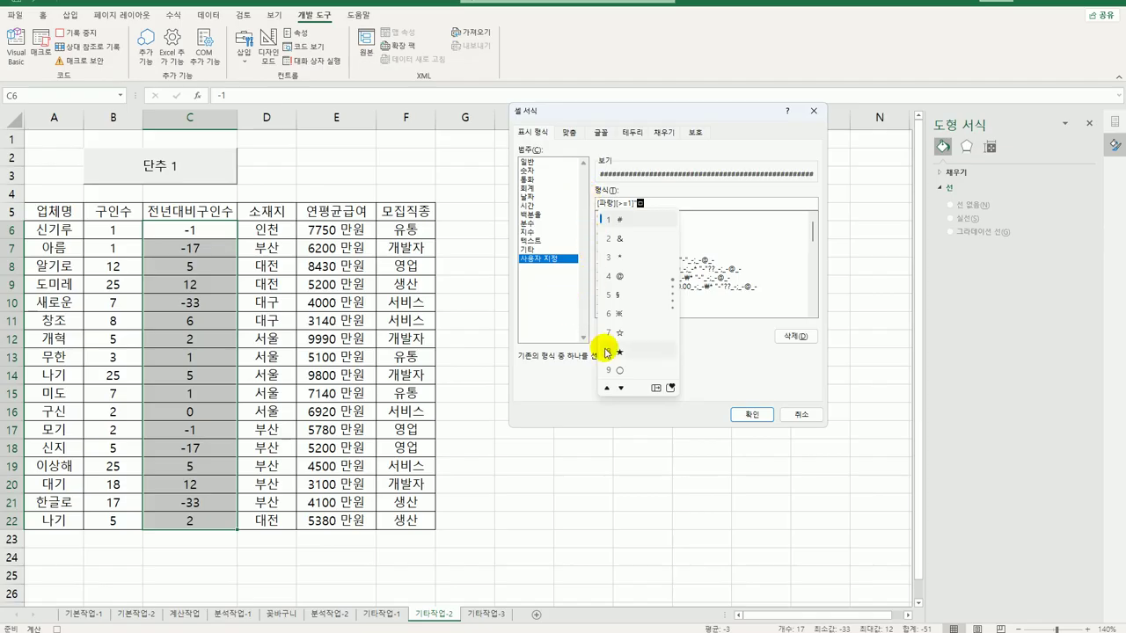
left_click(656, 388)
left_click(681, 354)
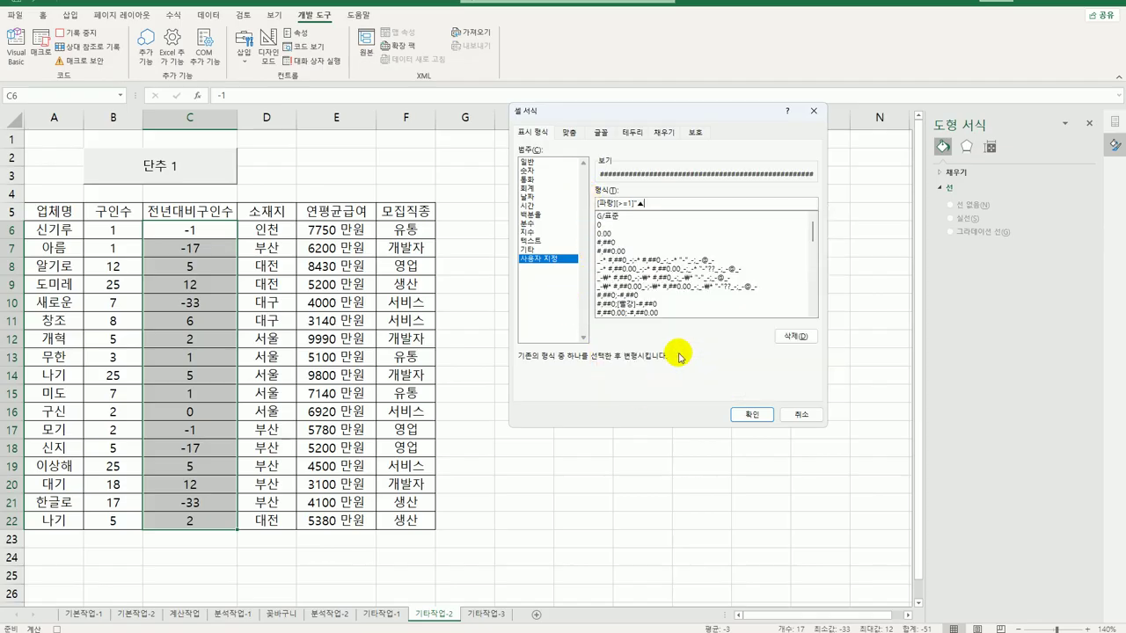
type("\"")
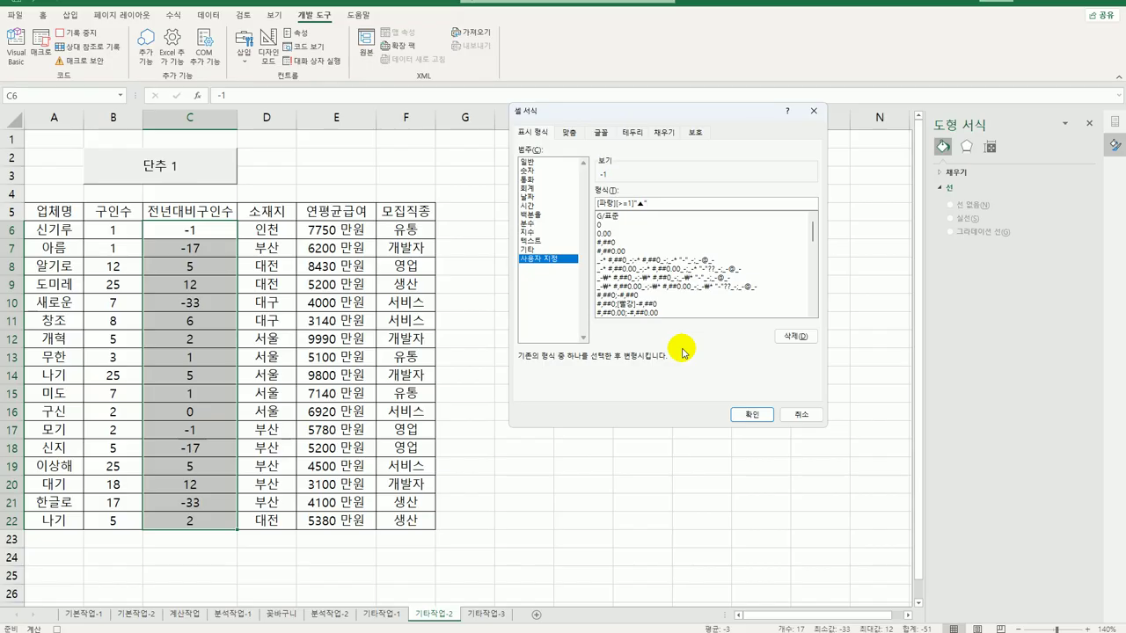
type("* 0;")
Add [빨강][<0]"▼"* 0;; as the remaining sections of the custom format and apply it to C6:C22
type("[빨강][<0]")
type("ㅁ")
key("Hangul_Hanja")
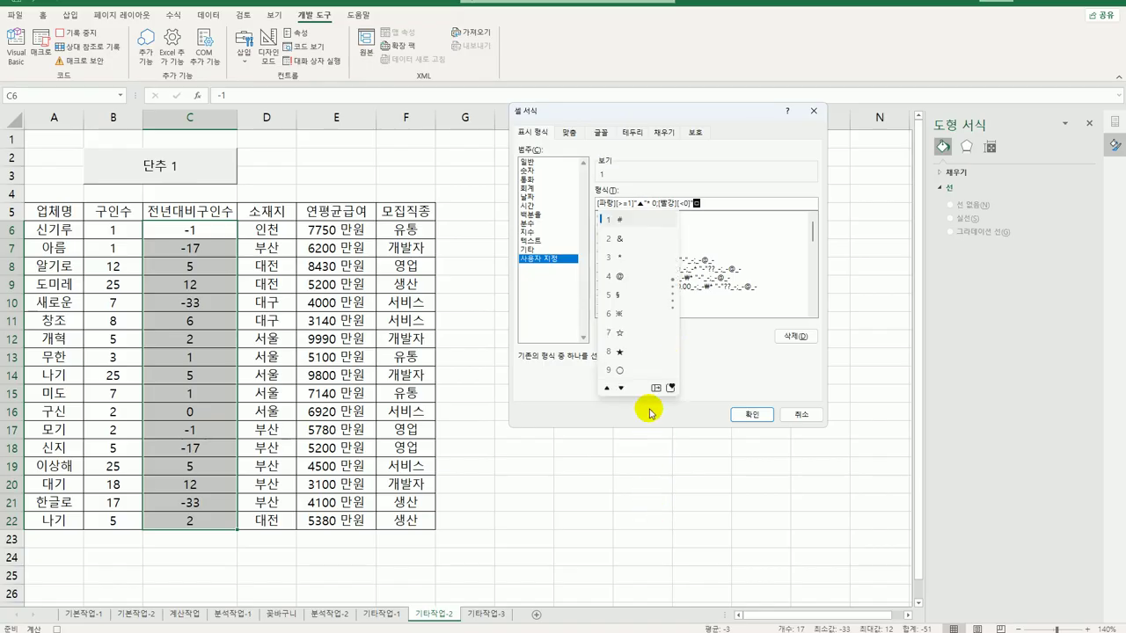
left_click(656, 388)
left_click(735, 231)
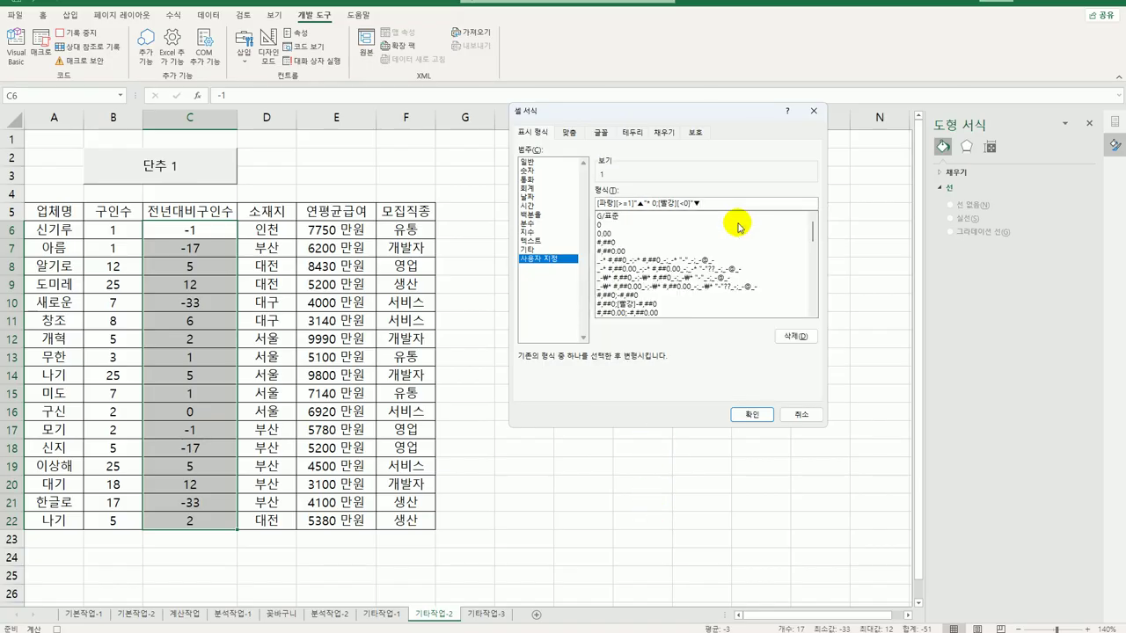
type("\"* 0")
type(";")
type(";")
left_click(749, 416)
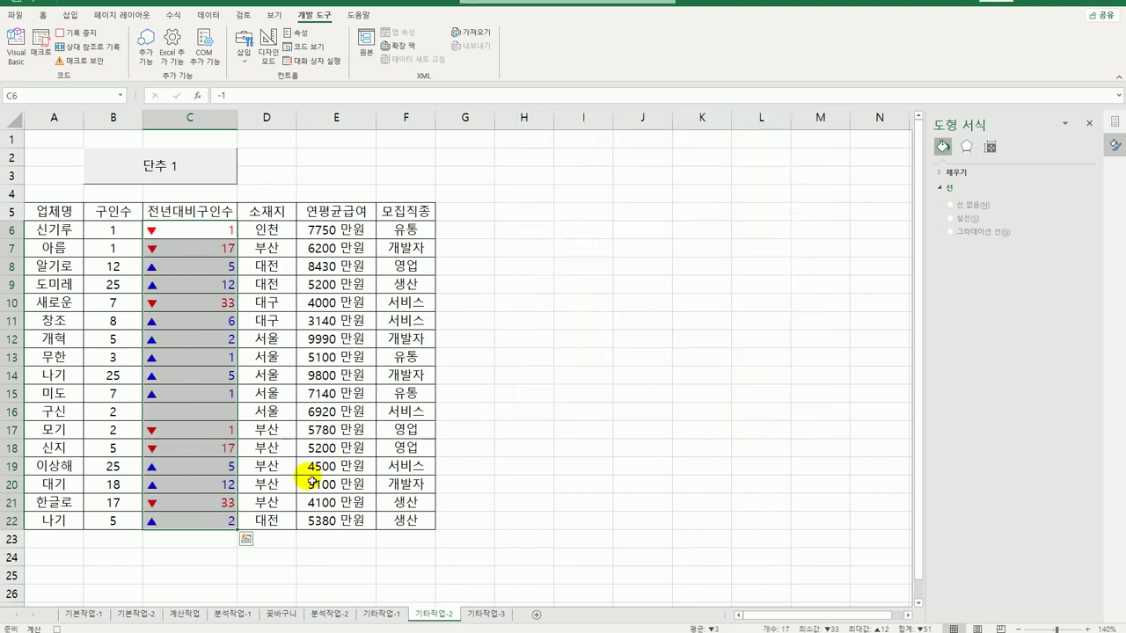
Stop the macro recording and label the button over B2:C3 서식적용
left_click(201, 520)
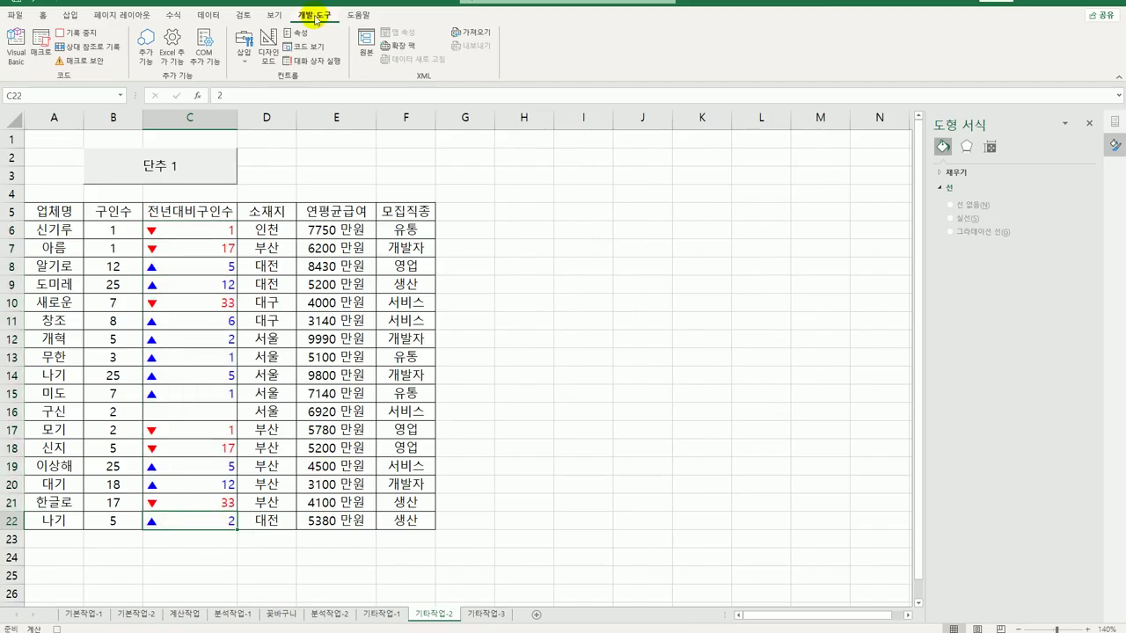
left_click(77, 33)
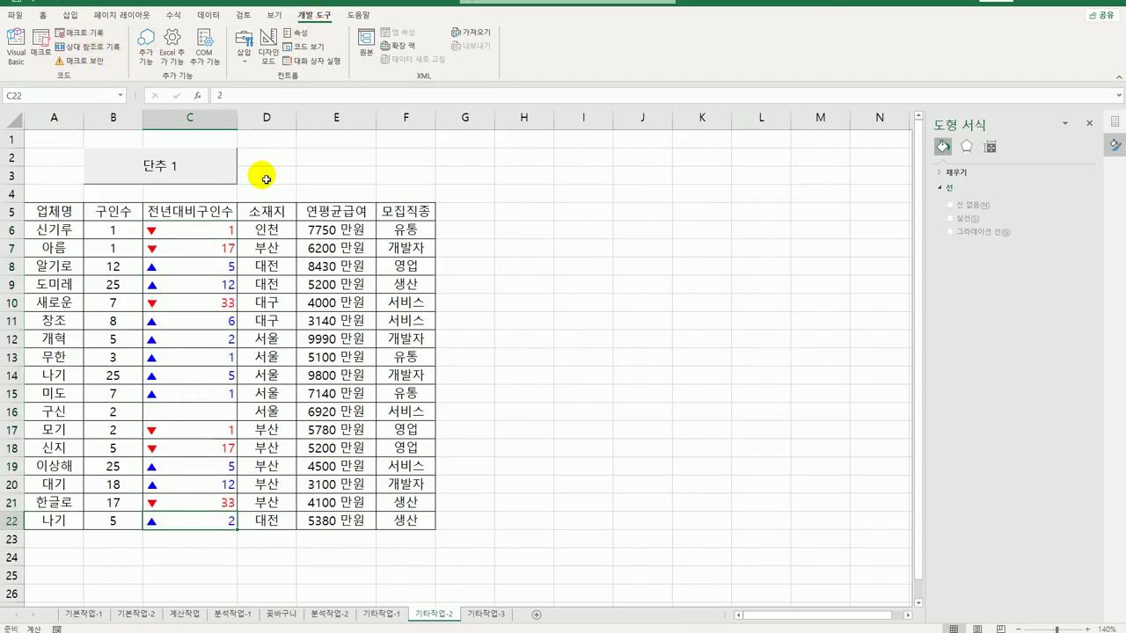
right_click(170, 170)
left_click(229, 227)
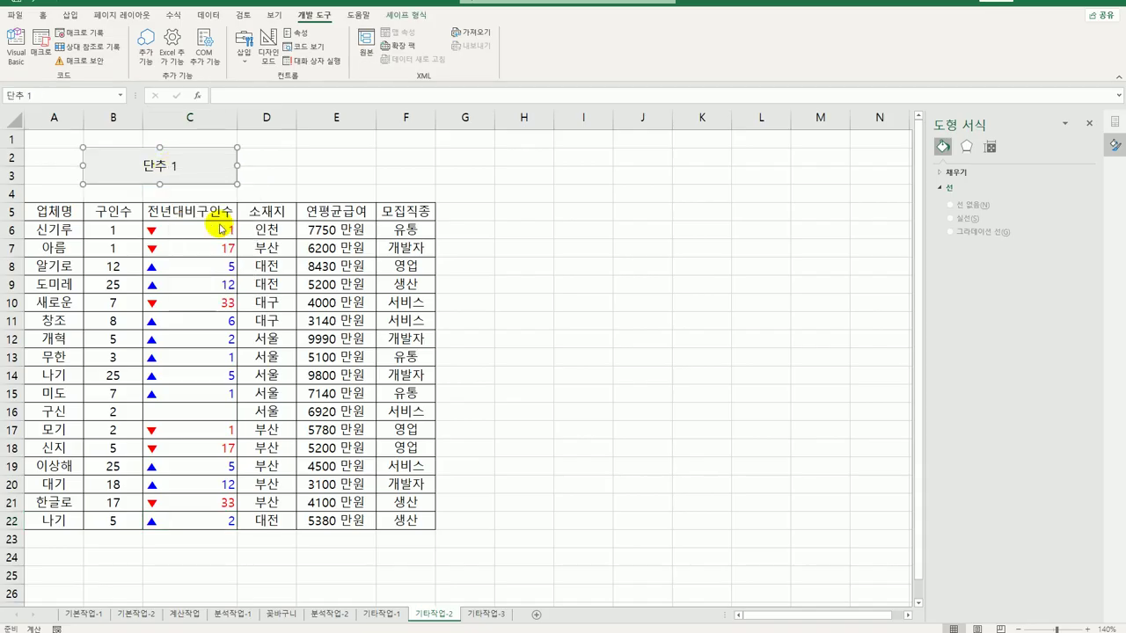
key("ctrl+a")
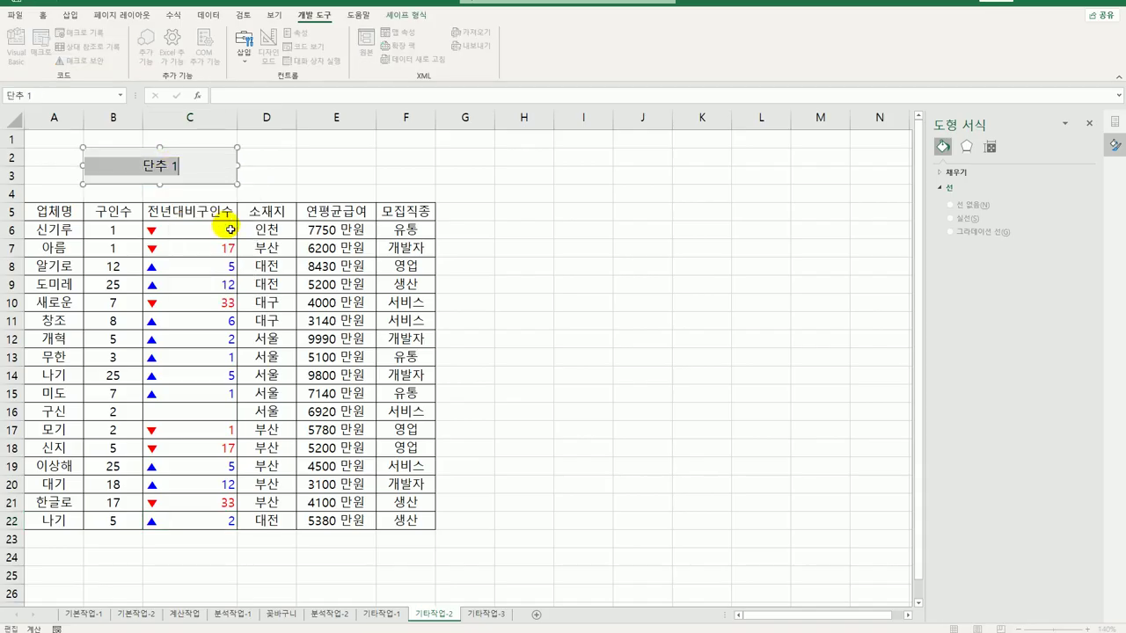
type("서식적용")
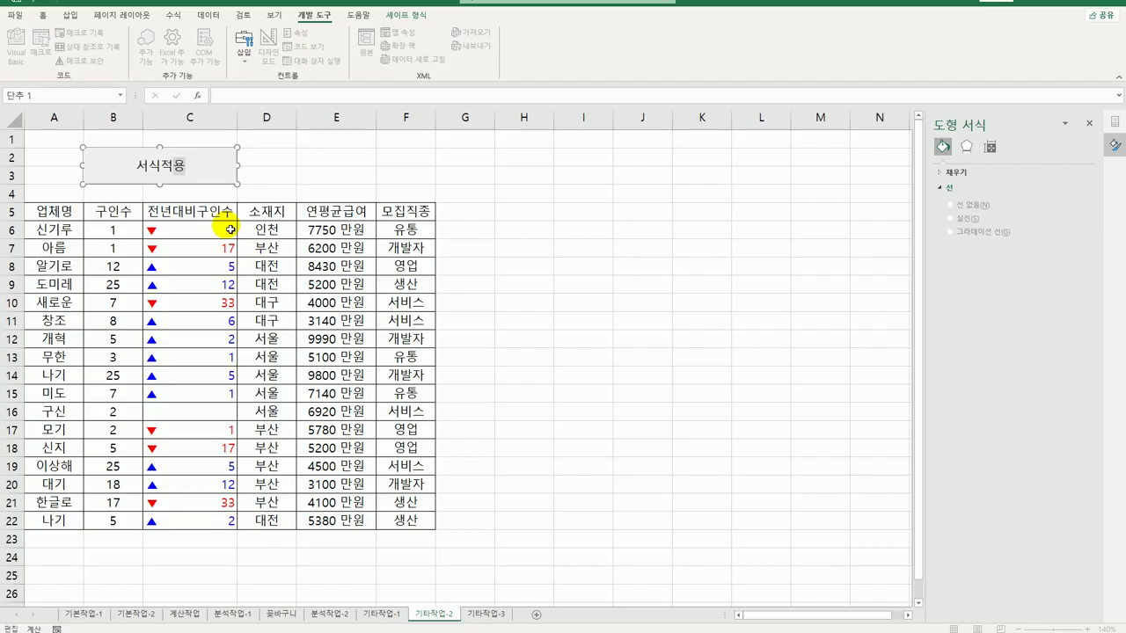
left_click(550, 229)
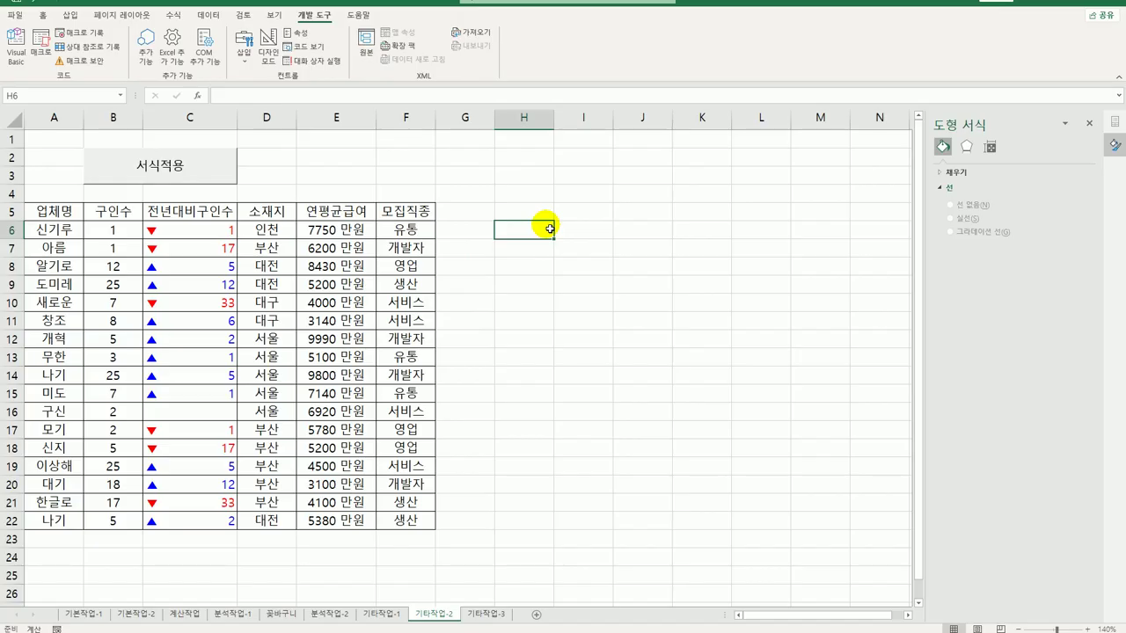
Insert a form control button over E2:F3 and start recording its macro 서식해제, stored in 현재 통합 문서
left_click(246, 60)
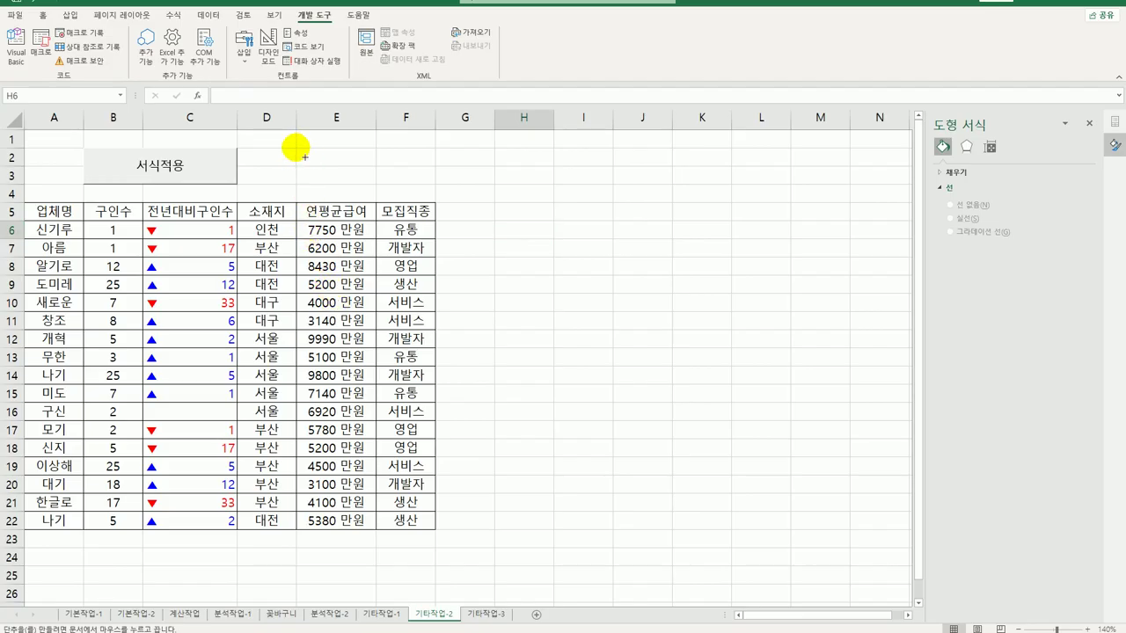
left_click_drag(305, 157, 431, 201)
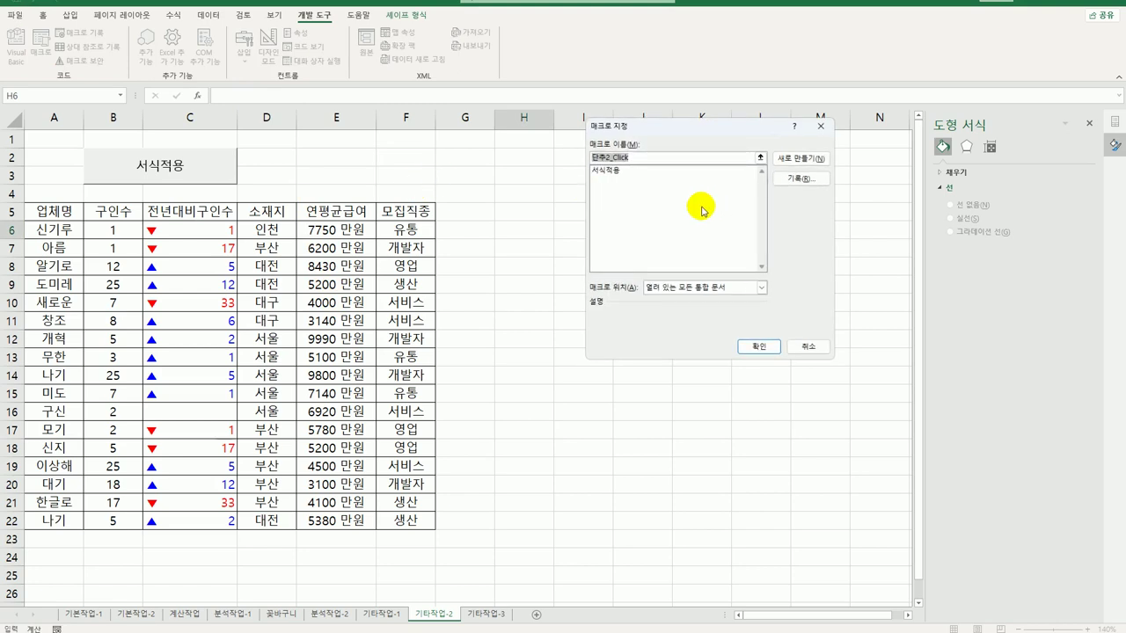
type("서식적")
left_click(799, 177)
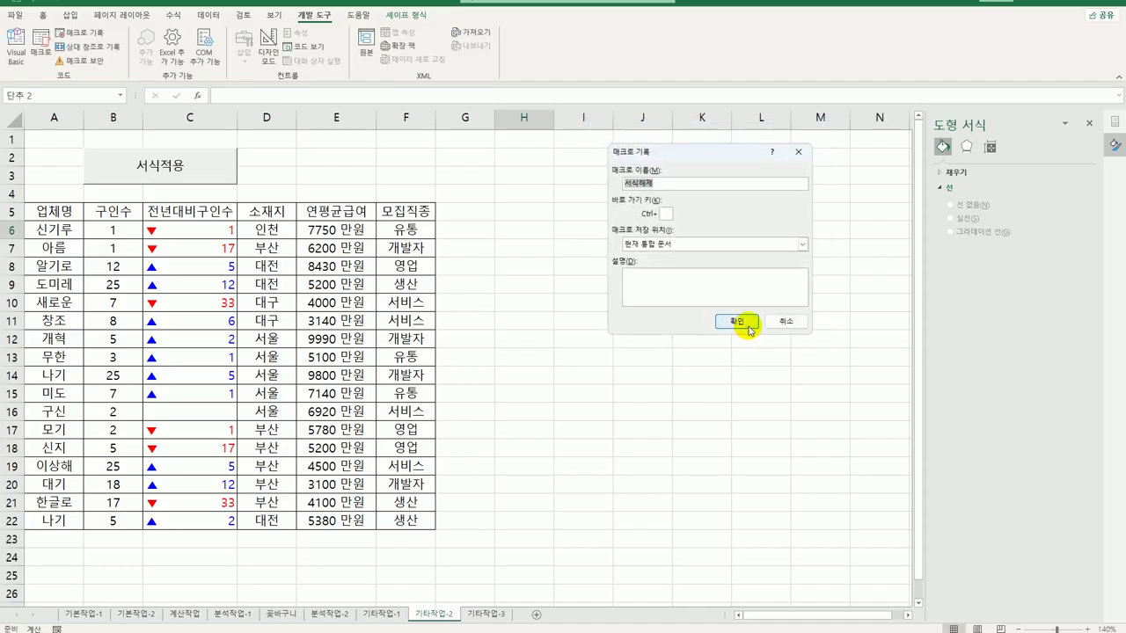
left_click(747, 328)
Set the number format of C6:C22 to the 일반 category
left_click(193, 231)
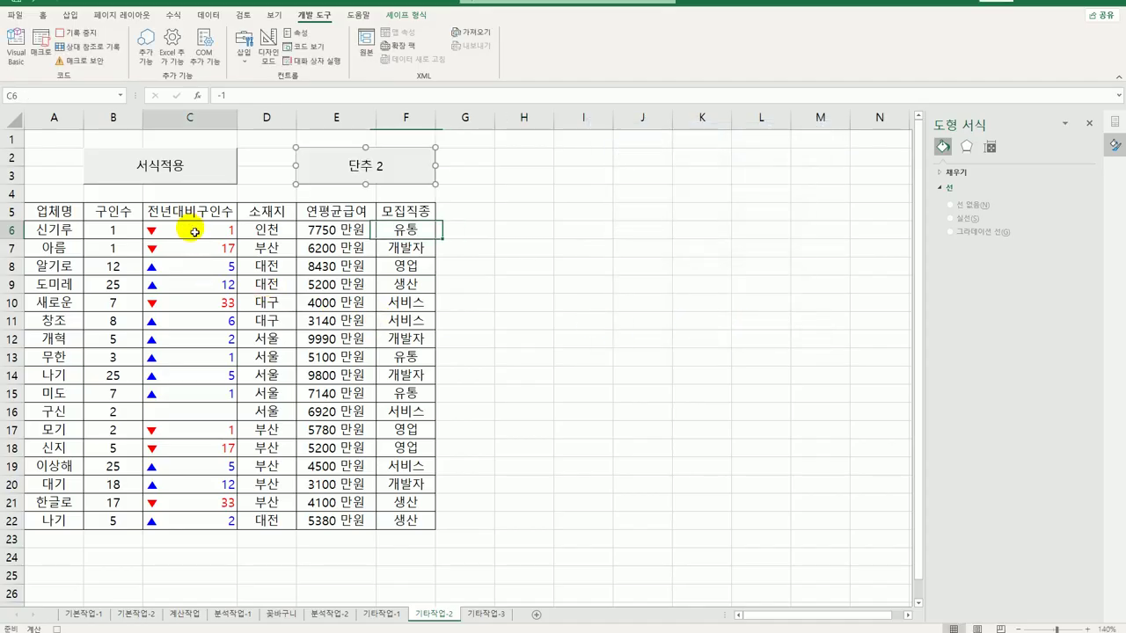
left_click_drag(193, 232, 212, 520)
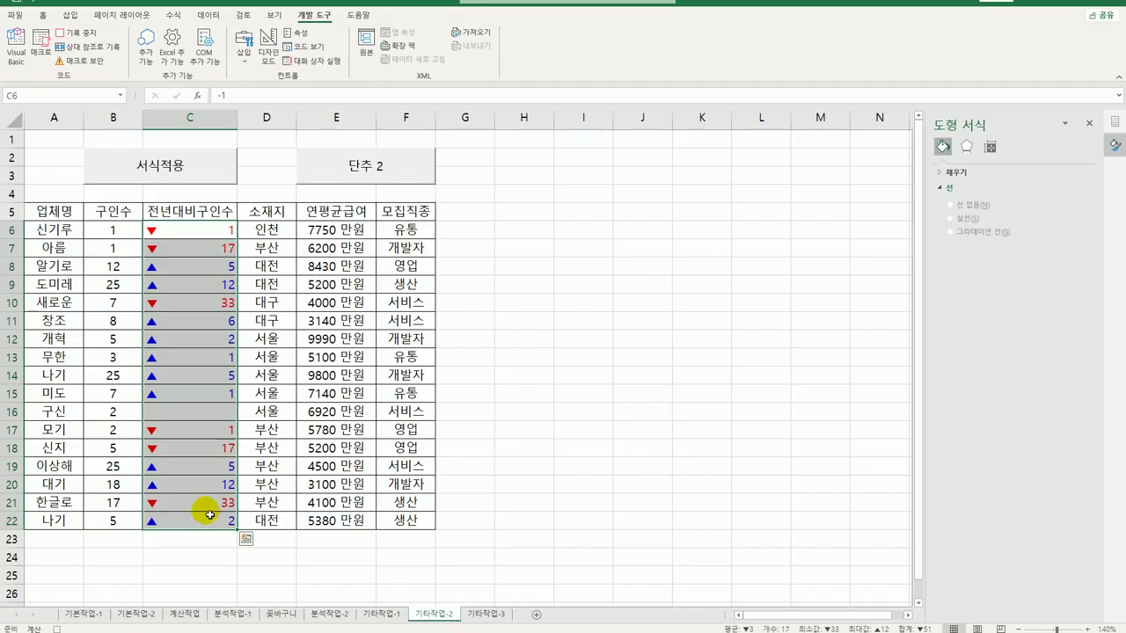
right_click(221, 228)
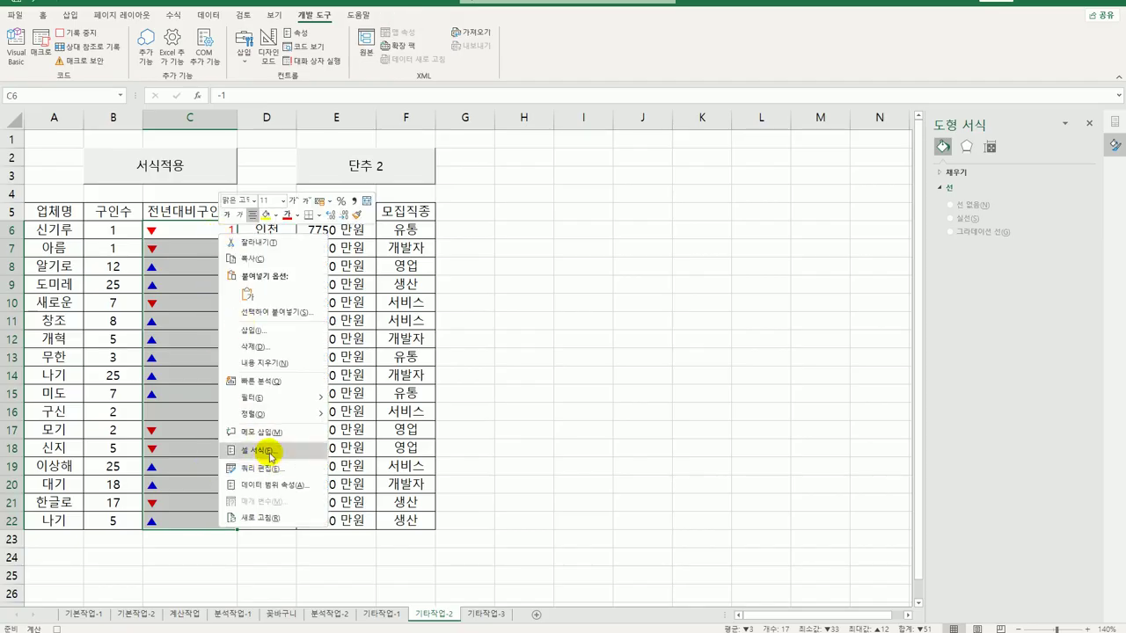
left_click(264, 452)
left_click_drag(310, 300, 717, 136)
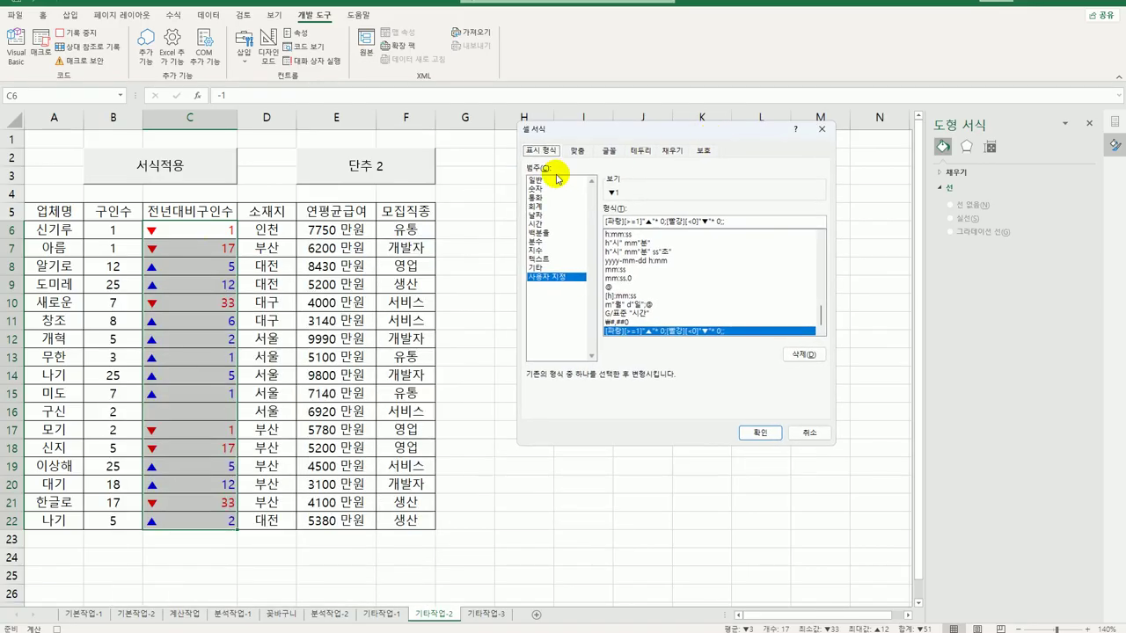
left_click(551, 181)
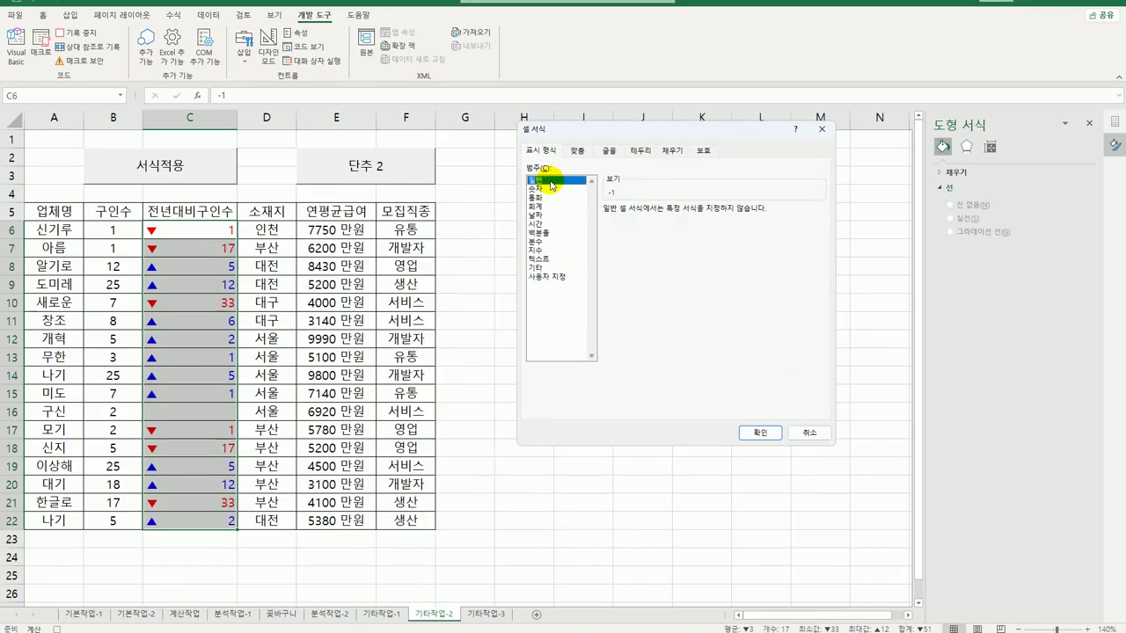
left_click(757, 434)
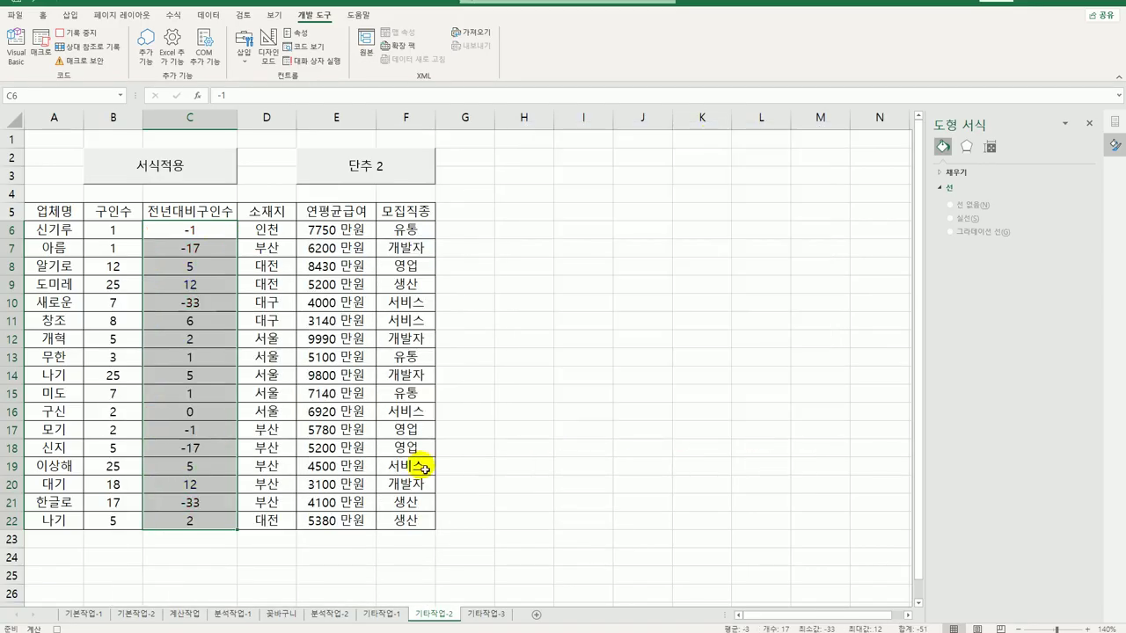
Stop the macro recording and label the button over E2:F3 서식해제
left_click(227, 528)
left_click(89, 35)
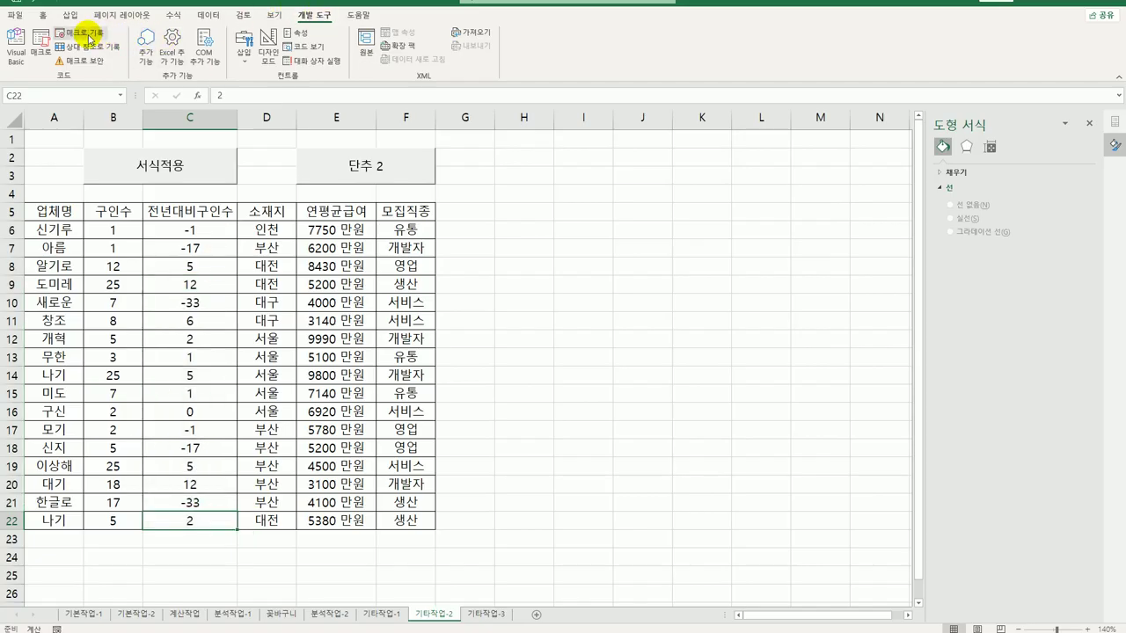
right_click(379, 164)
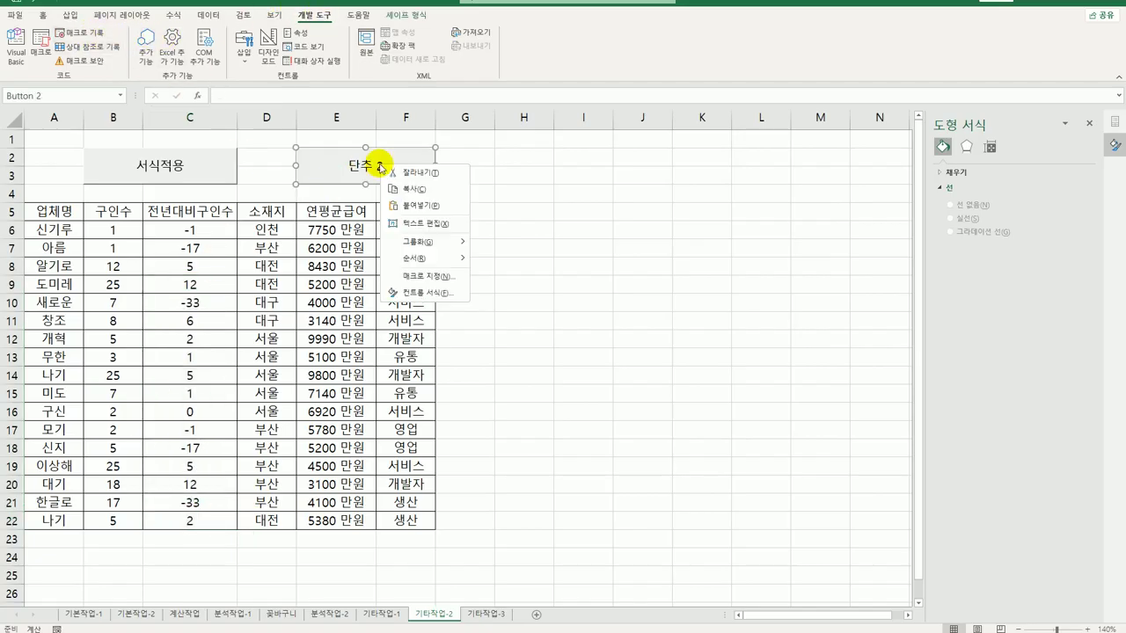
left_click(426, 224)
key("ctrl+a")
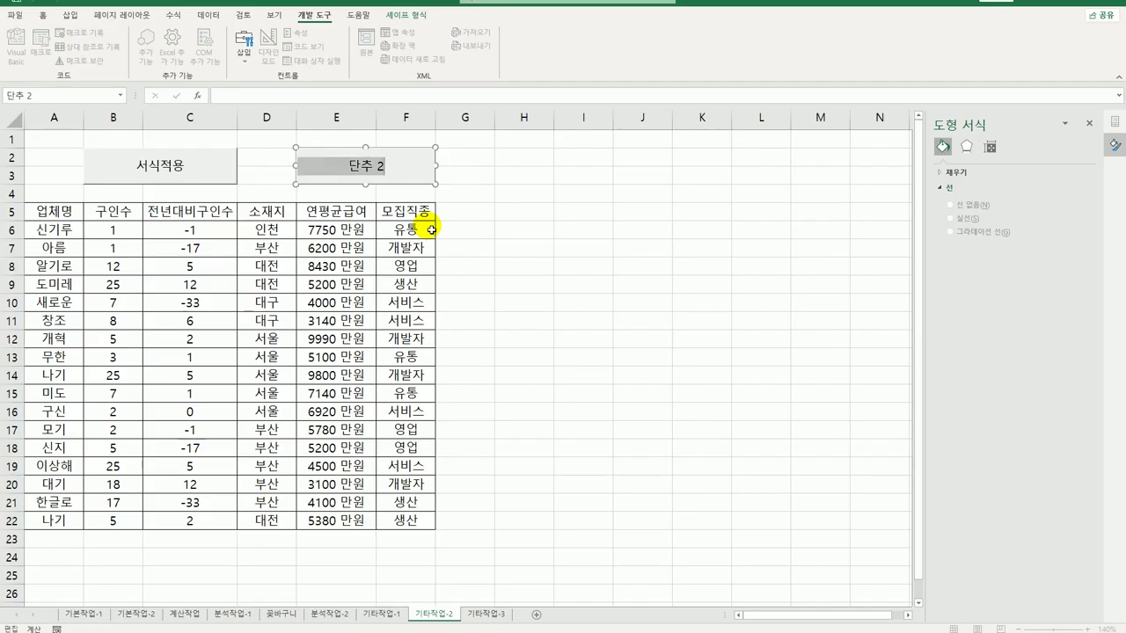
type("서식해제")
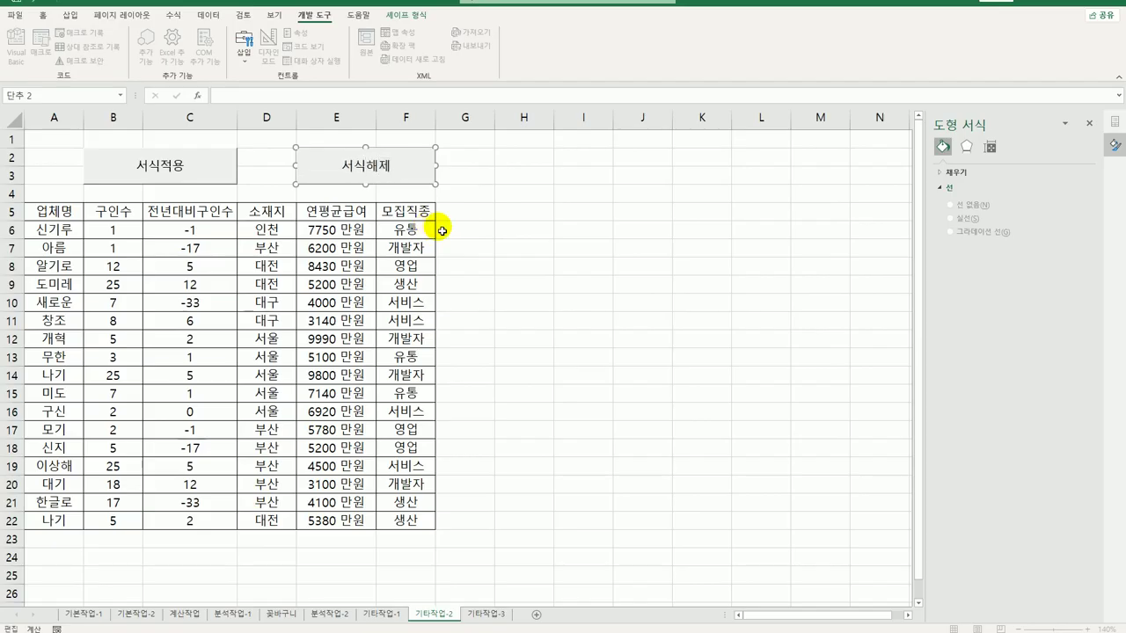
left_click(530, 231)
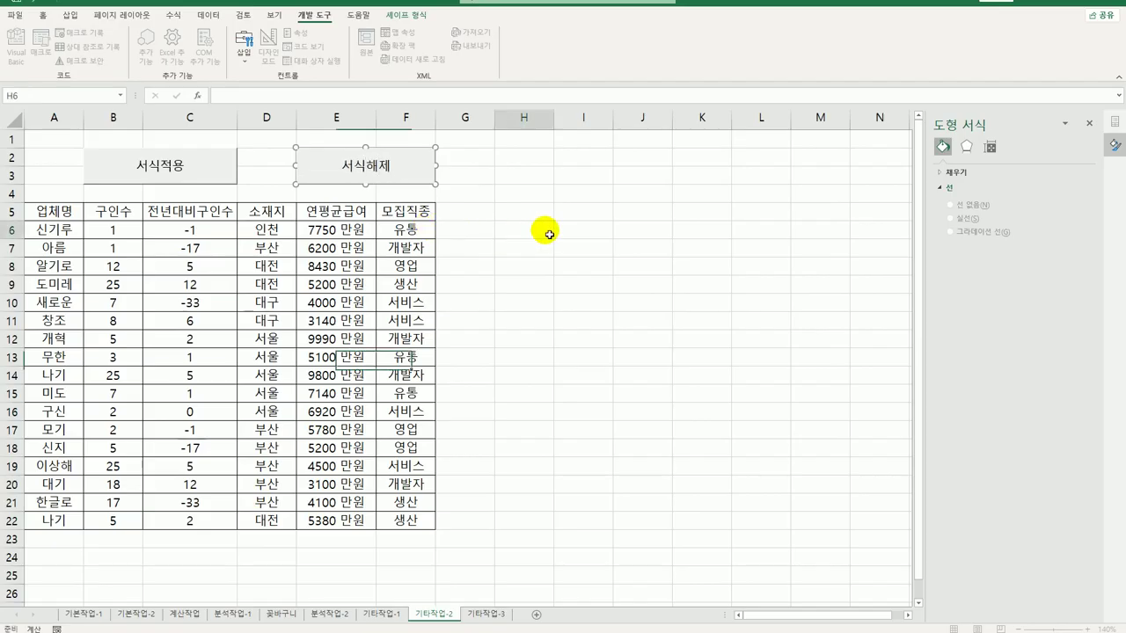
Test both macros by running the 서식적용 button and the 서식해제 button in turn
left_click(203, 179)
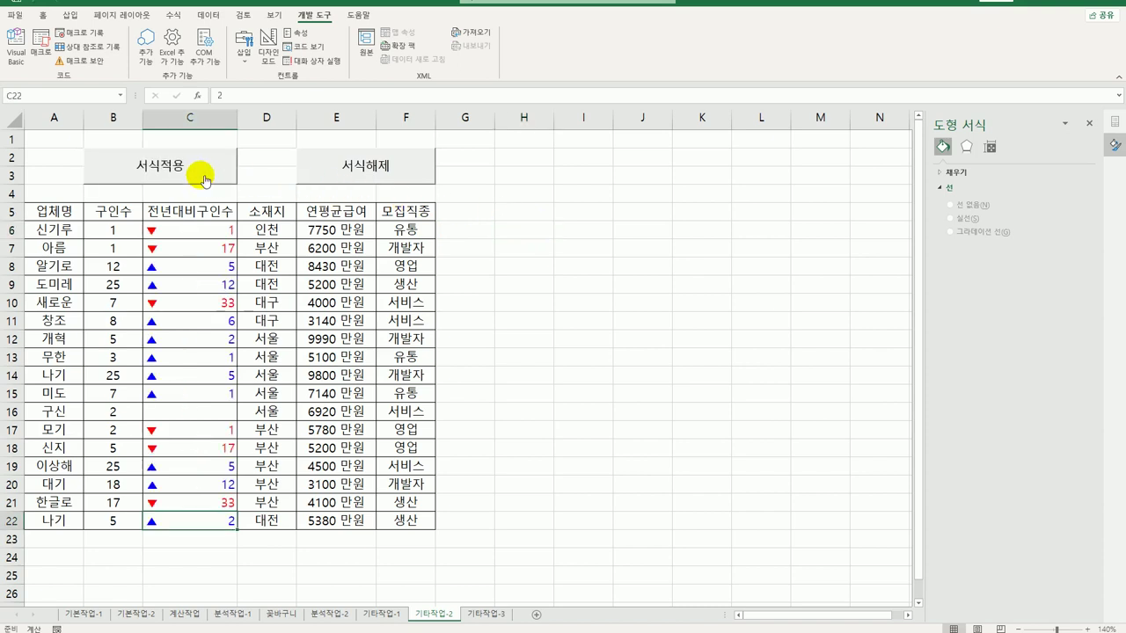
left_click(388, 183)
left_click(546, 283)
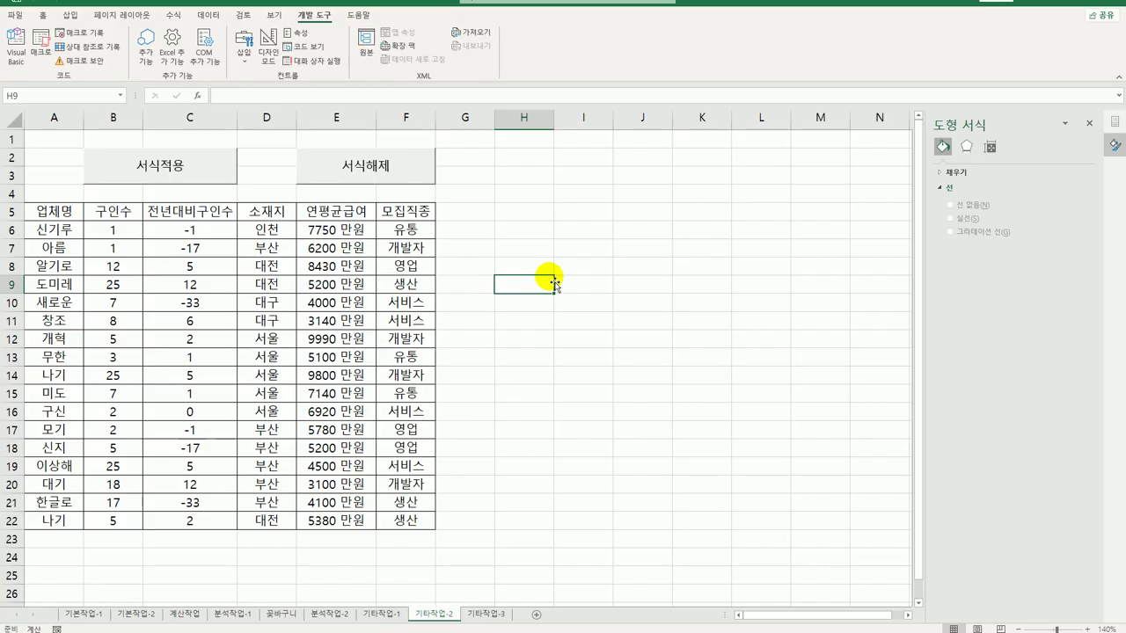
On the 기타작업-3 sheet, program the 업체검색 button's click event with the statement 업체검색.Show
left_click(498, 614)
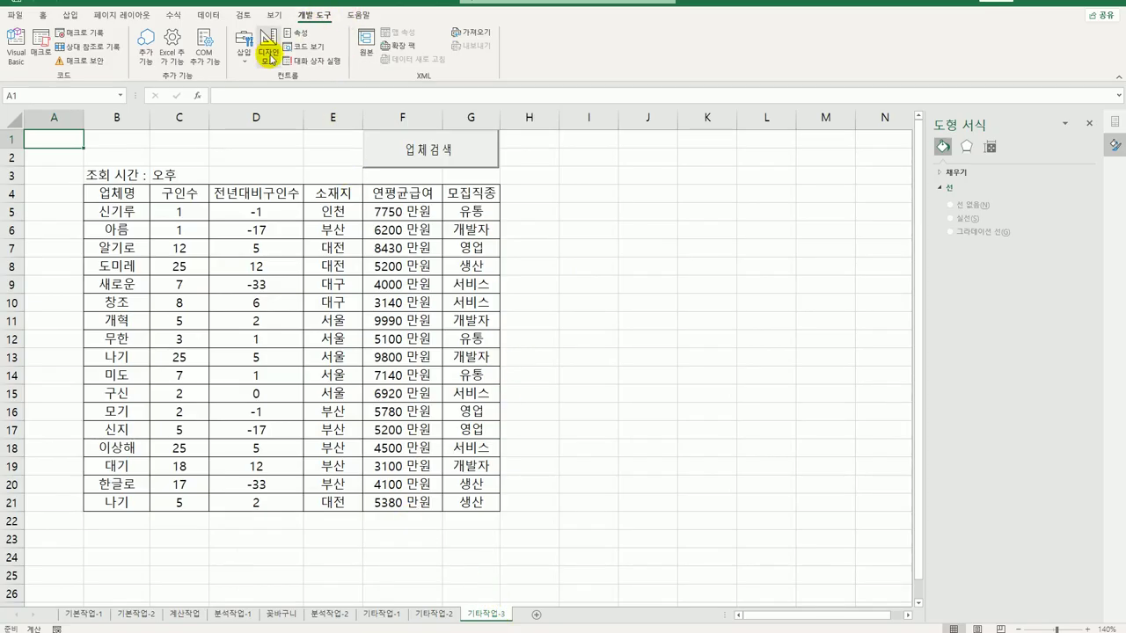
left_click(268, 49)
left_click(459, 162)
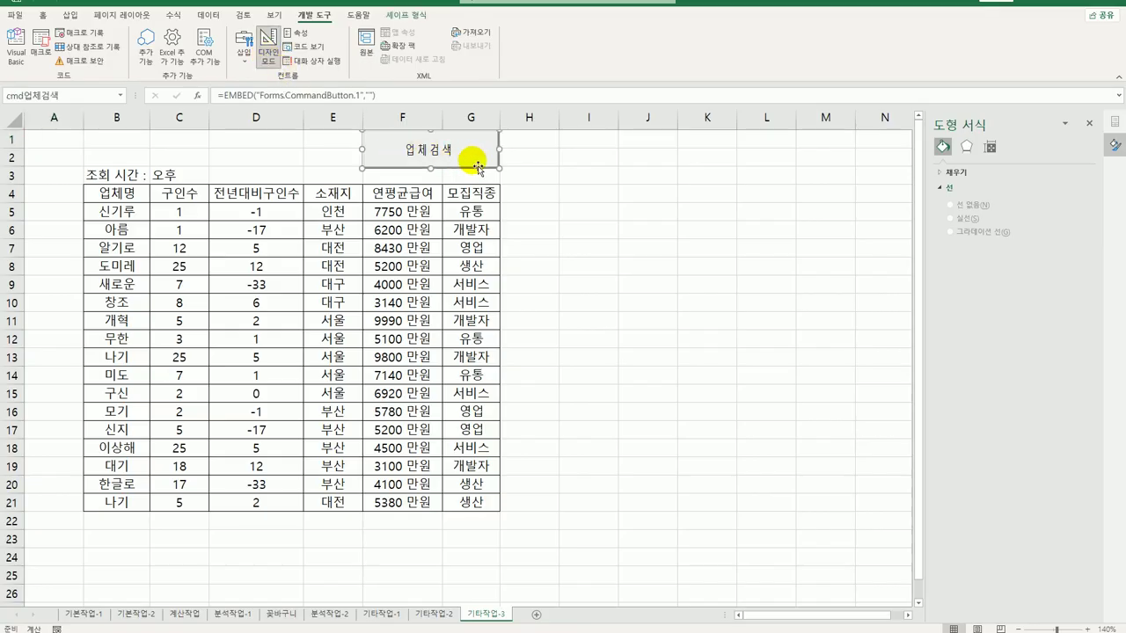
double_click(477, 166)
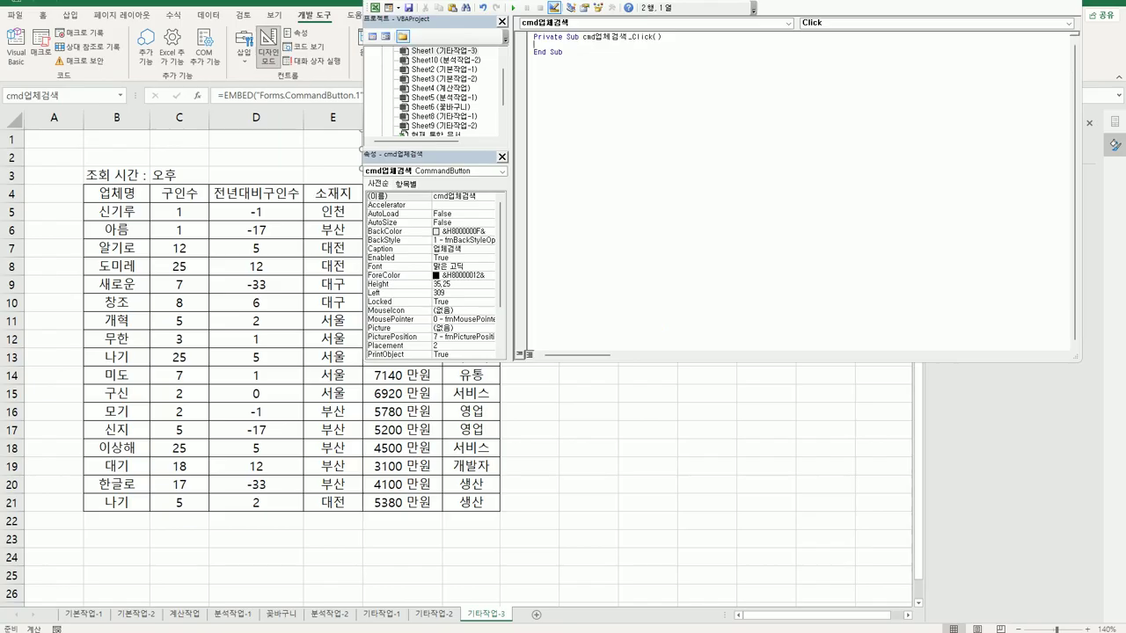
key("Tab")
type("이체검색.")
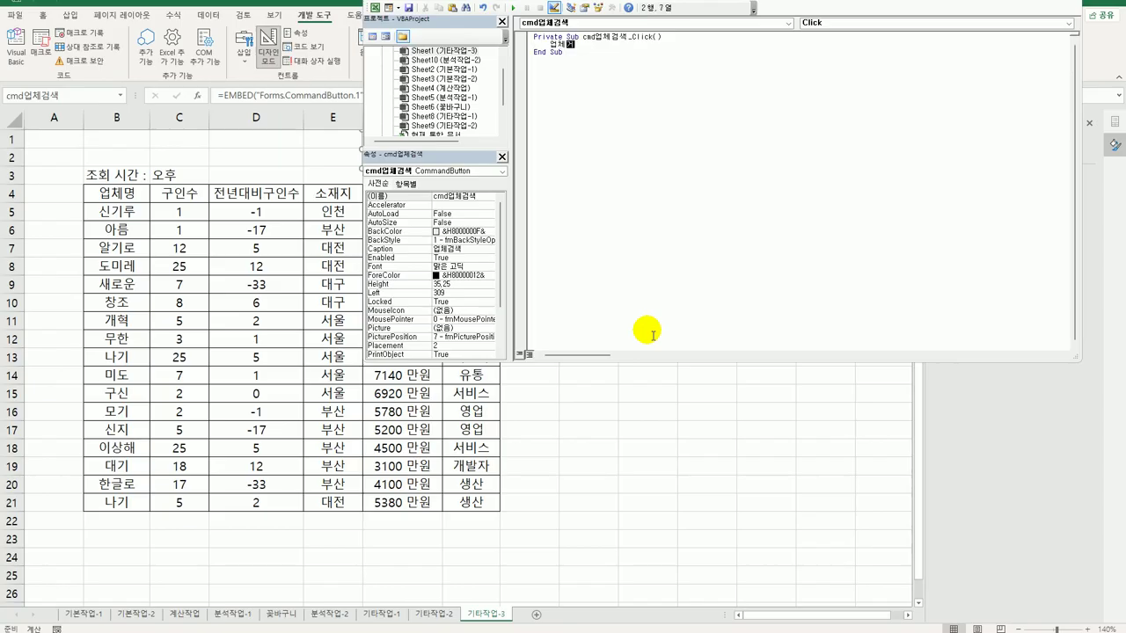
type("Show")
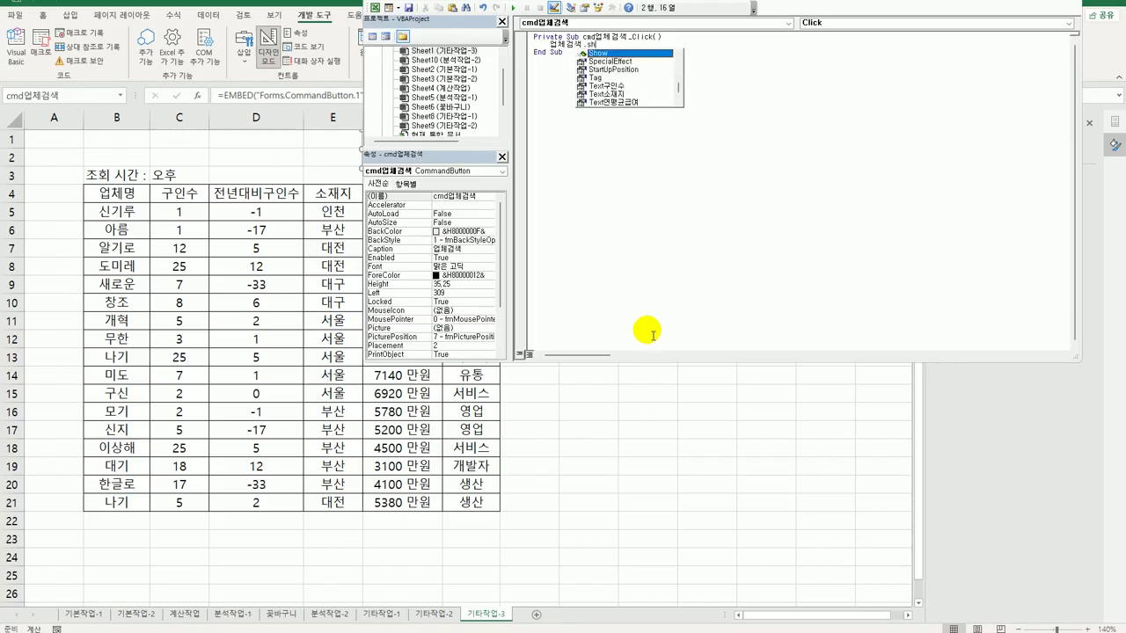
key("Tab")
left_click(651, 332)
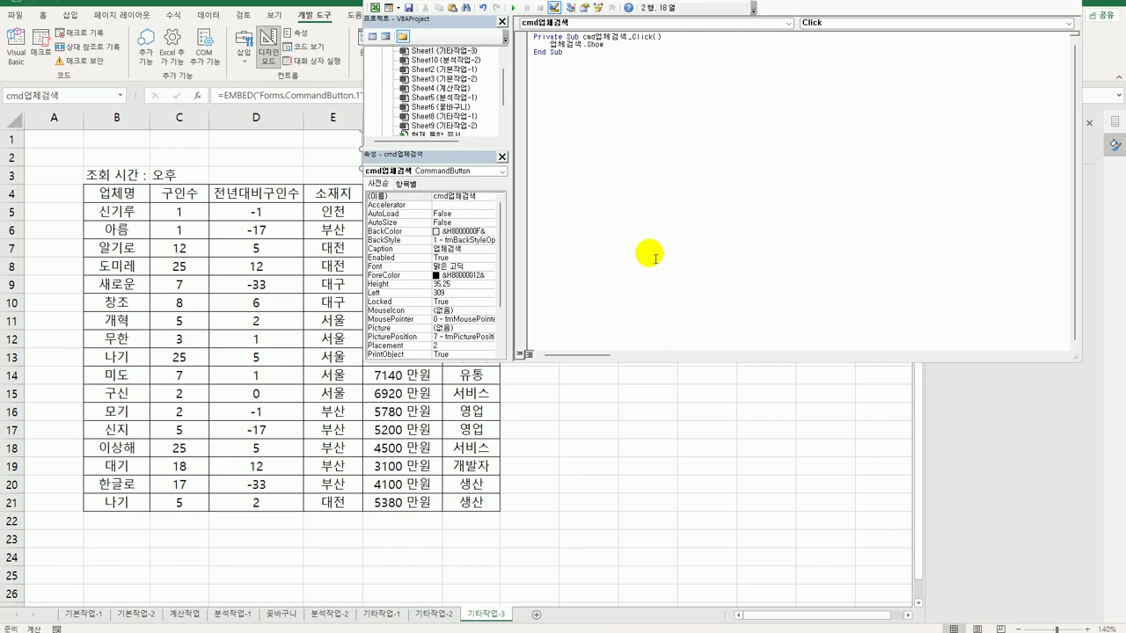
Open the code of the 업체검색 form and add a UserForm Initialize event procedure
left_click_drag(502, 92, 503, 110)
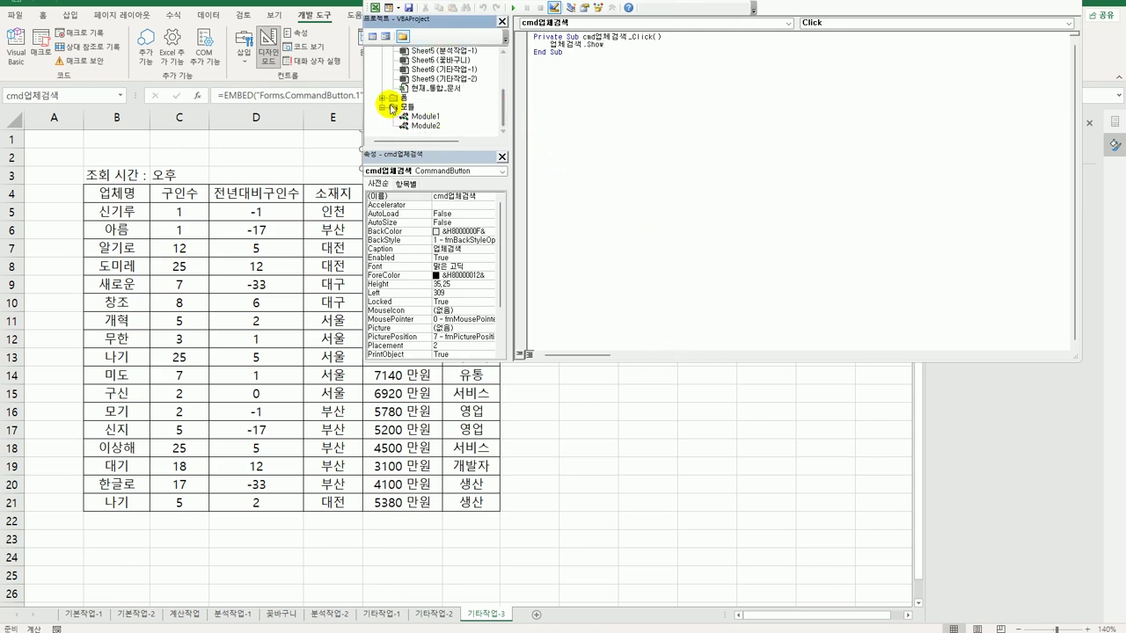
left_click(405, 106)
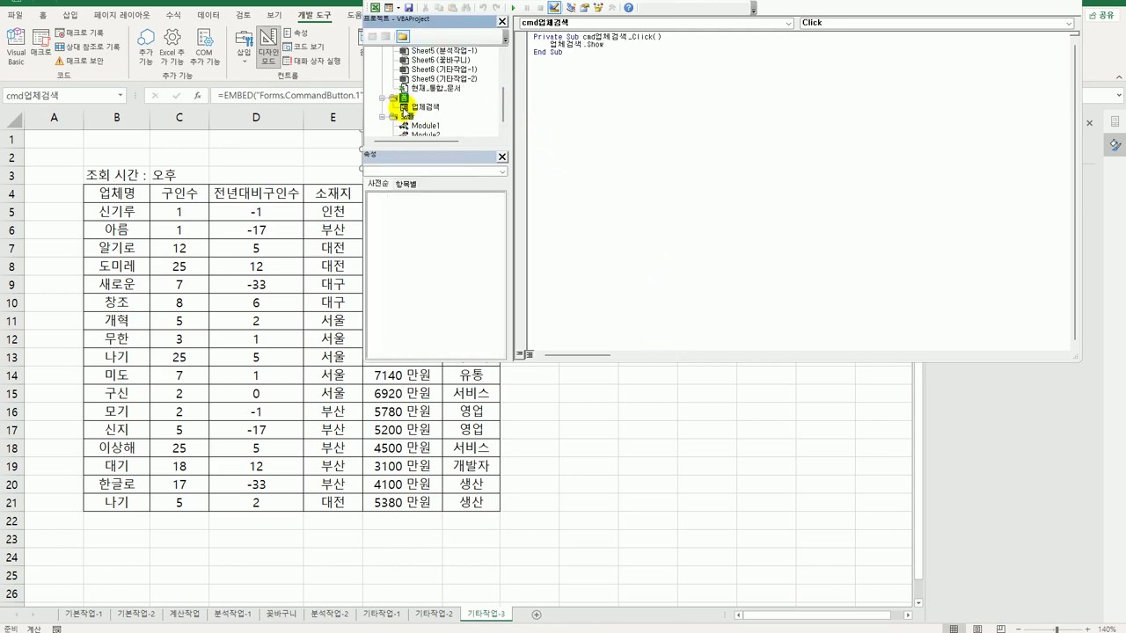
double_click(415, 106)
left_click(371, 37)
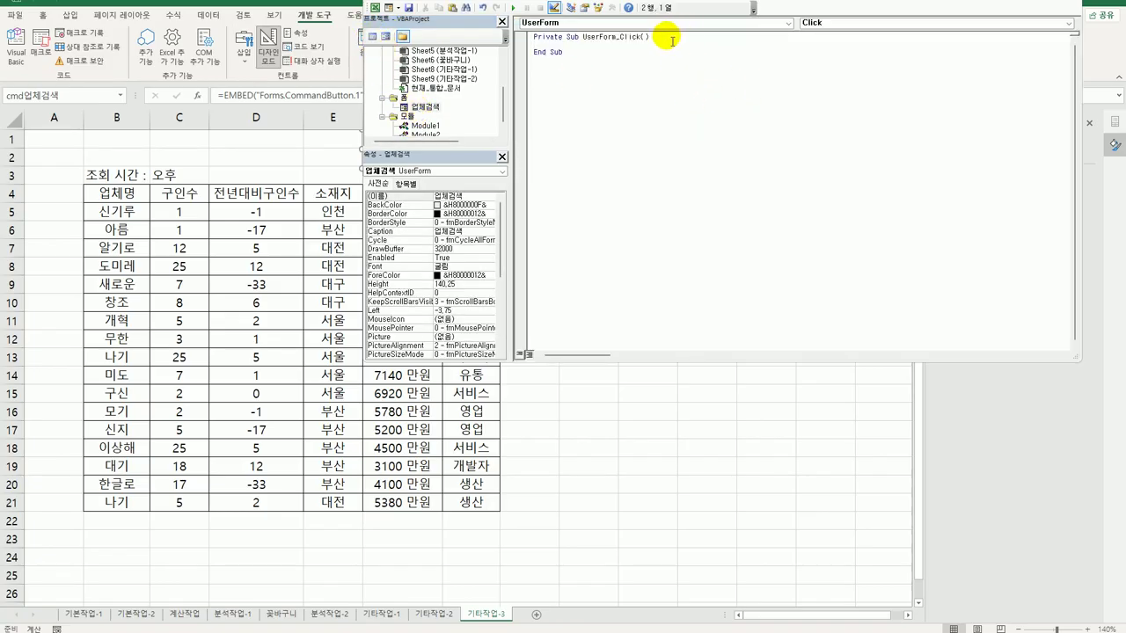
left_click(842, 22)
left_click(842, 89)
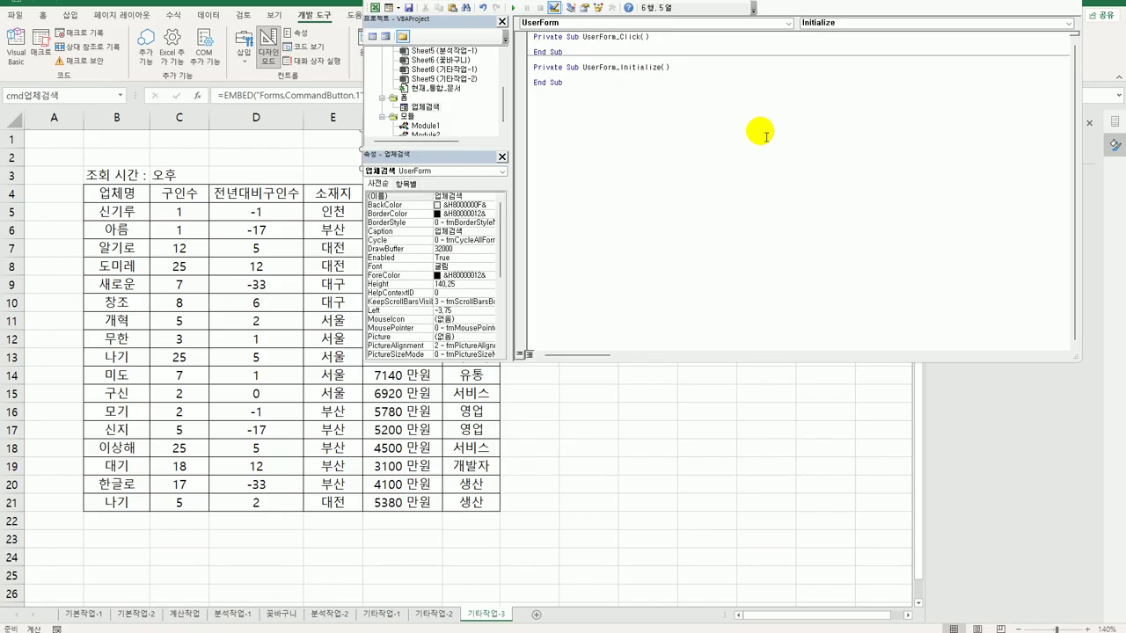
In UserForm_Initialize, write Cmb업체명.RowSource = "B5:B21"
type("cm")
type("d업체명.r")
type("owSource ")
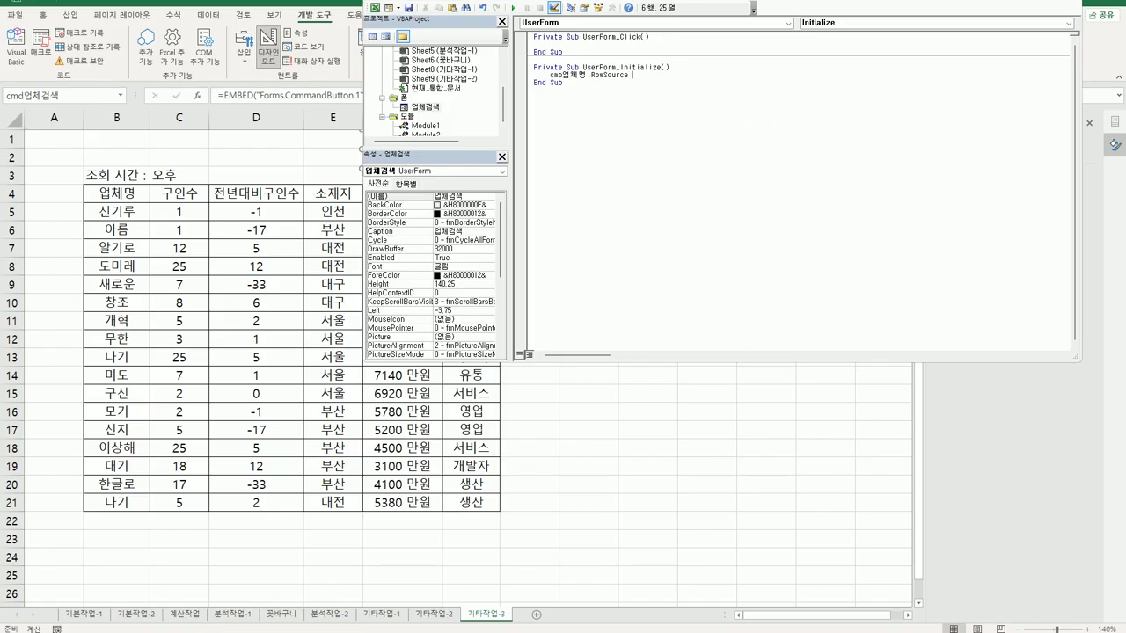
type("= ")
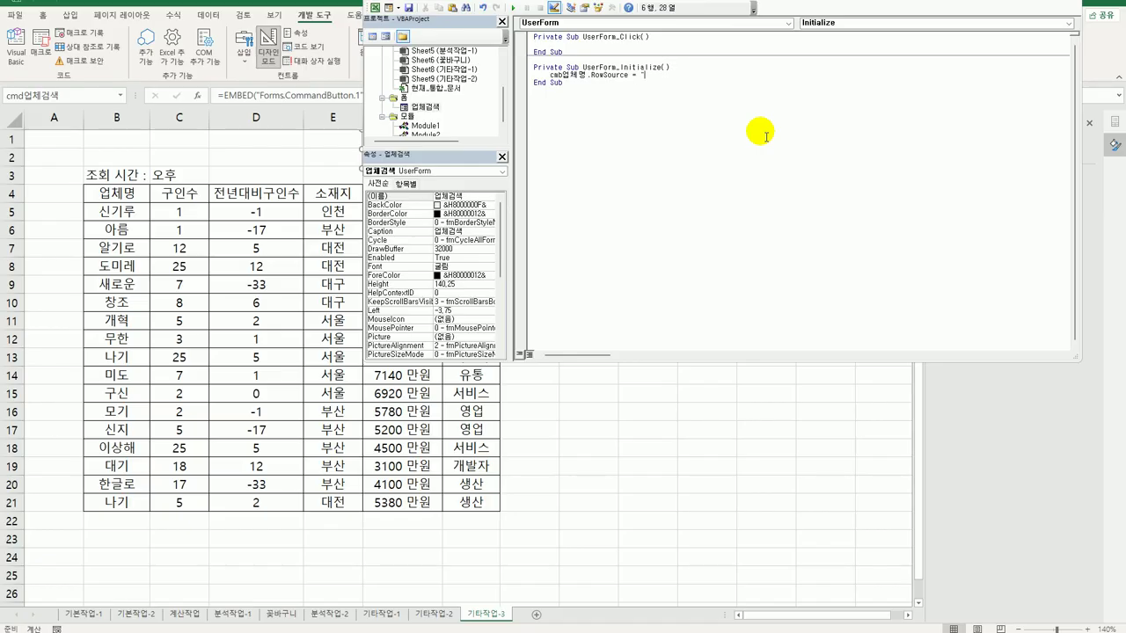
type("\"B5:B21\"")
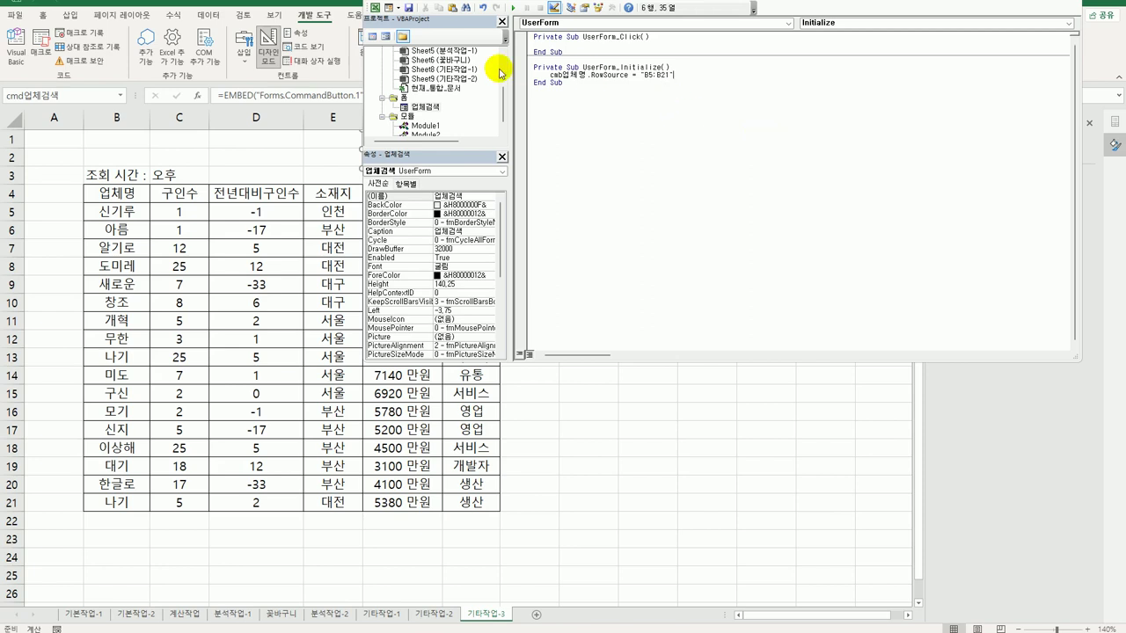
Open the code of Sheet1 (기타작업-3) and add a Worksheet Activate event procedure
left_click(424, 107)
scroll(500, 107, "up", 2)
scroll(498, 91, "up", 4)
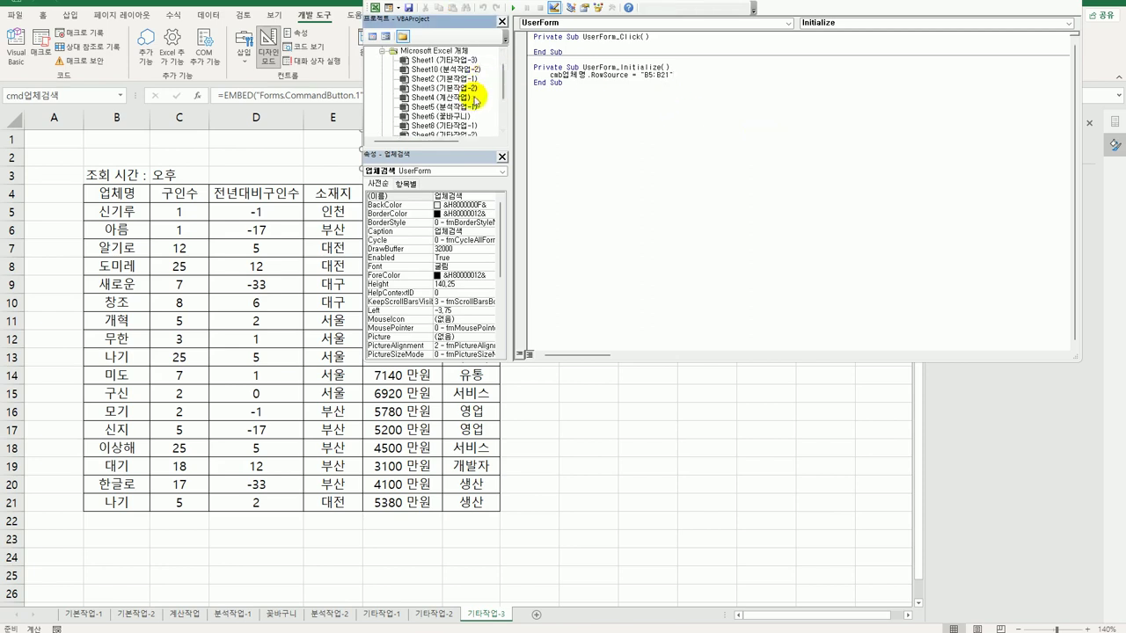
left_click(473, 62)
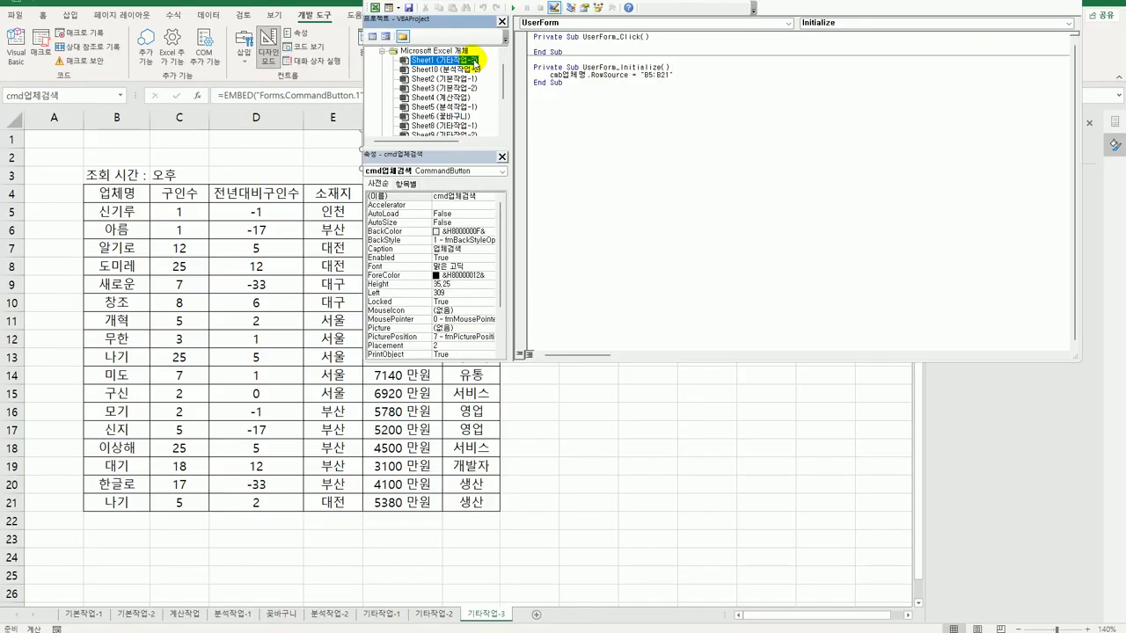
double_click(474, 62)
left_click(571, 23)
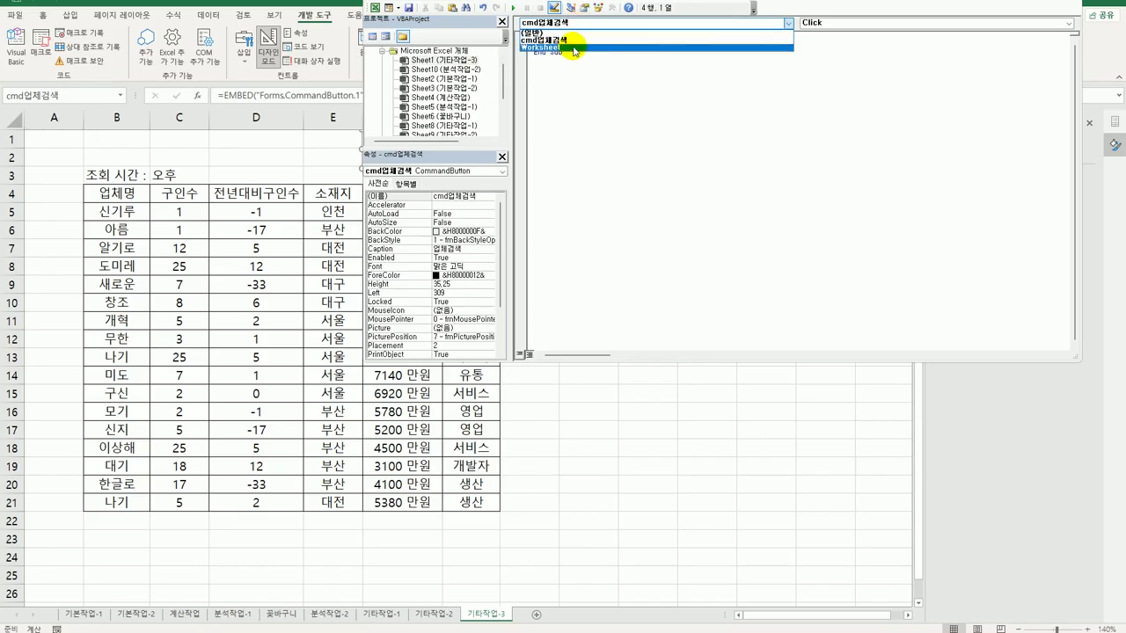
left_click(573, 48)
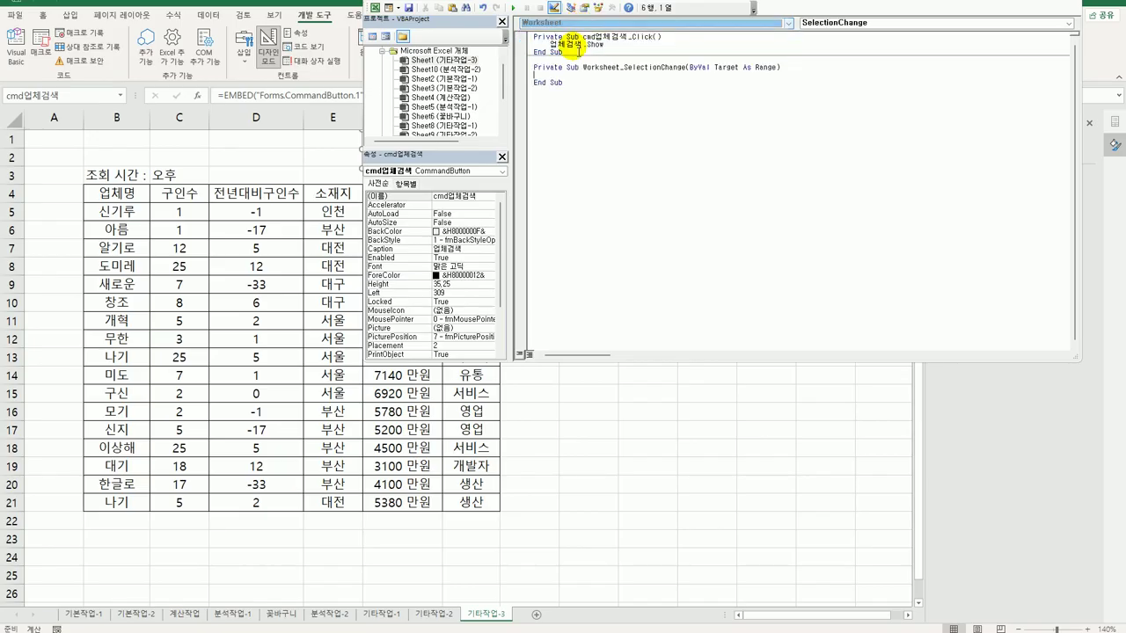
left_click(823, 23)
left_click(827, 36)
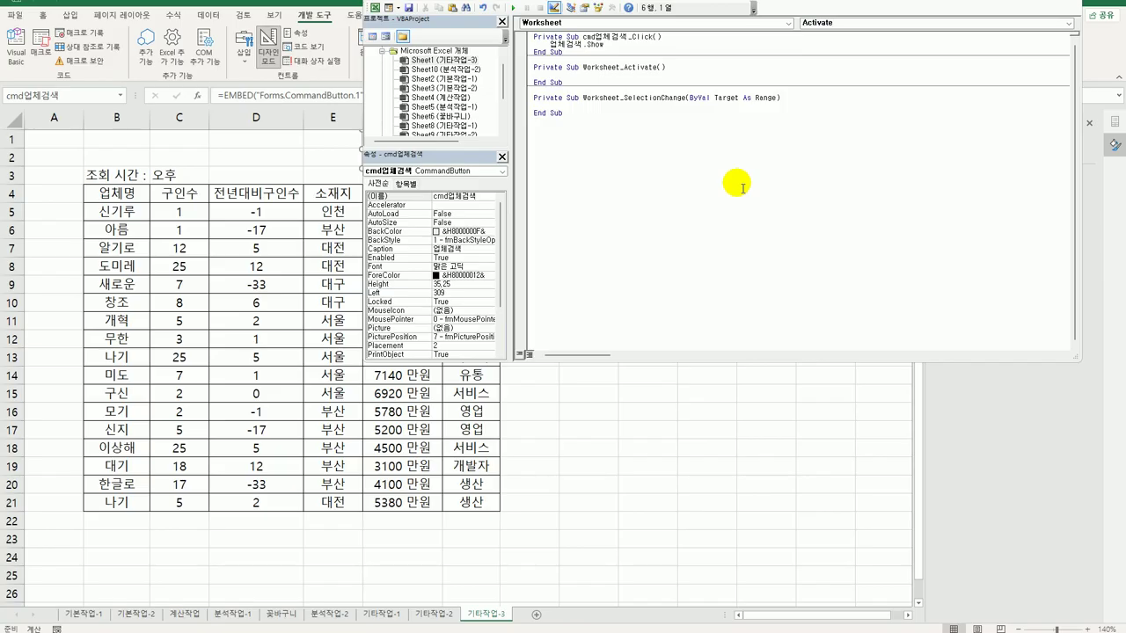
In Worksheet_Activate, write [B1] = "구인 업체 현황" followed by the line [B1].Font.Bold = True
key("Tab")
type("[B1] = \"구인 업체 현황\"")
key("Return")
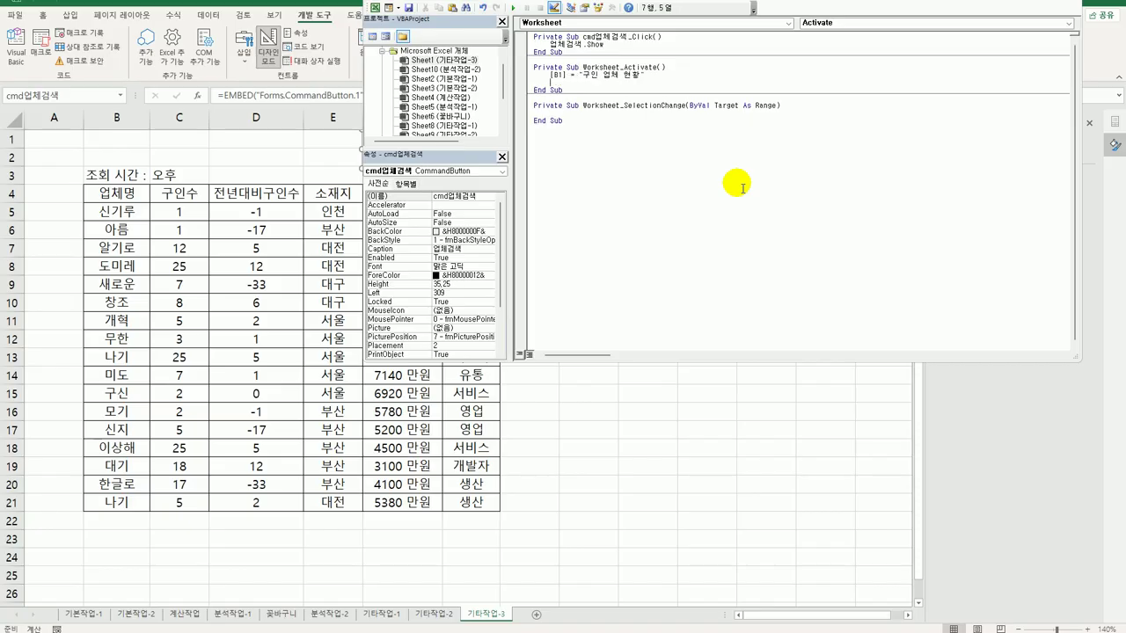
type("[B1].font.bold = true")
key("Return")
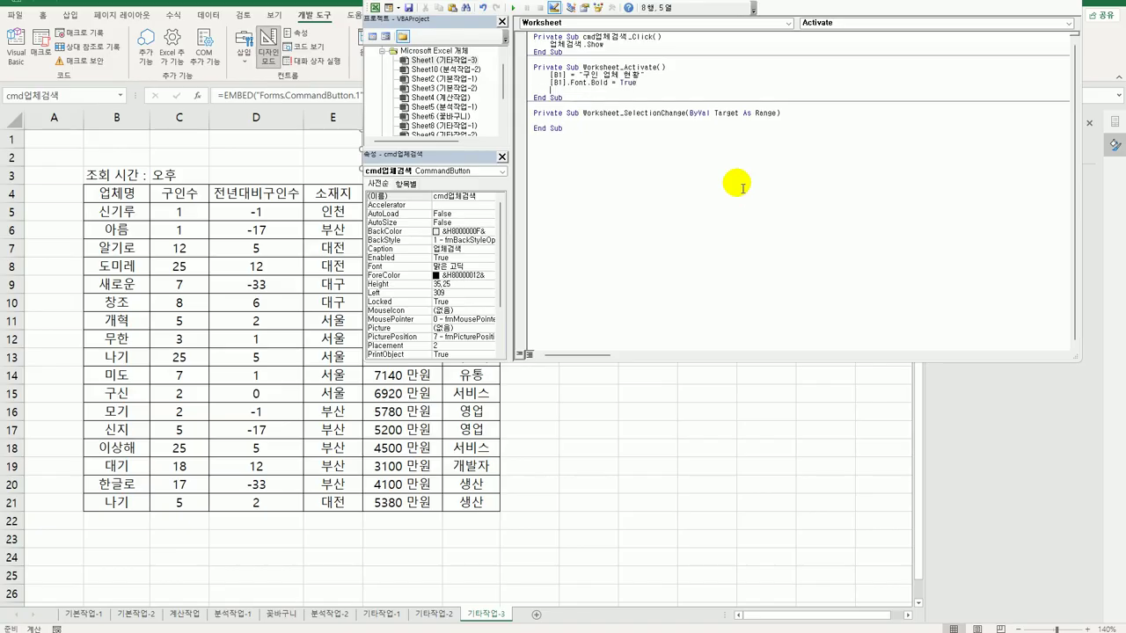
Duplicate the bold statement as the following line and change it to [B1].Font.Italic = True
key("shift+End")
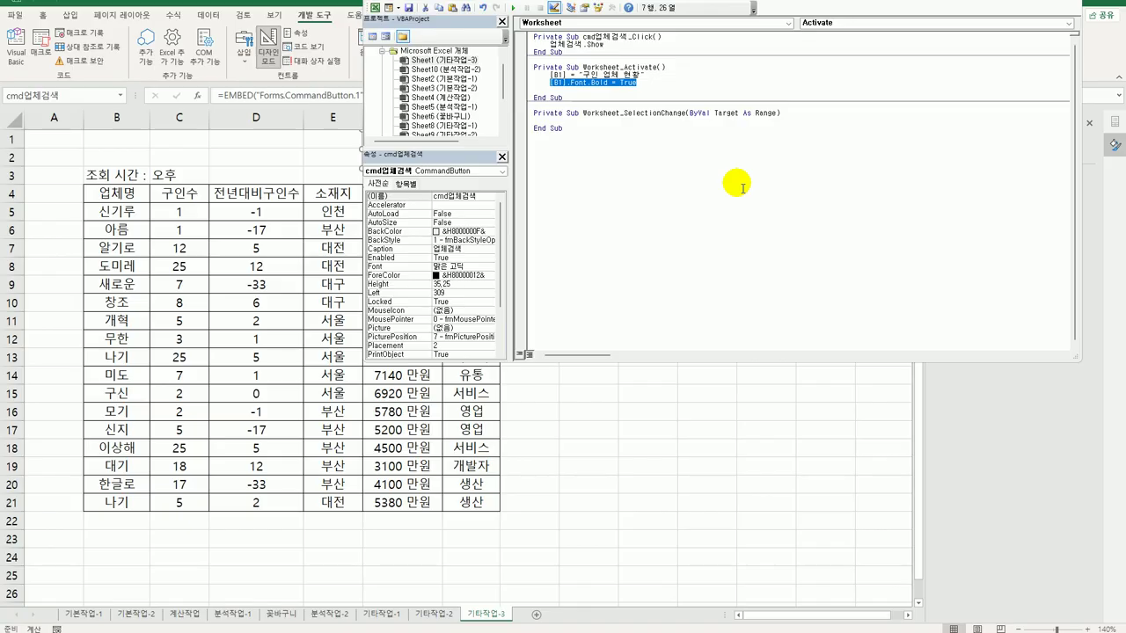
key("ctrl+c")
key("Down")
key("ctrl+v")
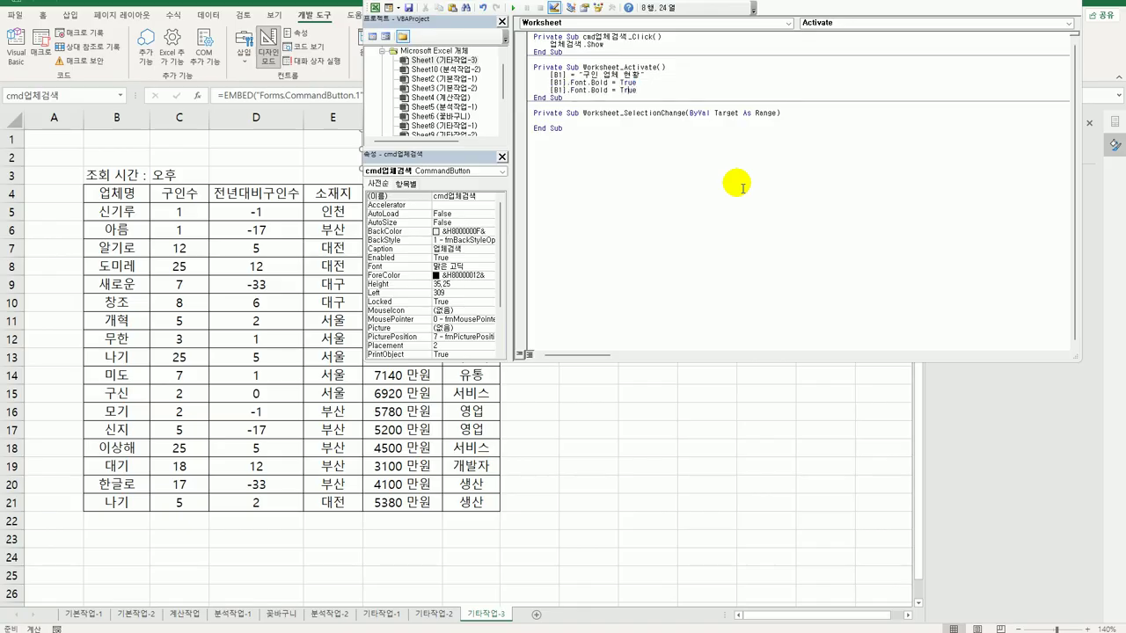
key("Left")
key("Left")
key("Left")
key("Left")
key("Left")
key("Left")
key("Left")
key("Left")
key("shift+Right")
key("shift+Right")
key("shift+Right")
key("shift+Right")
type("Italic")
key("Return")
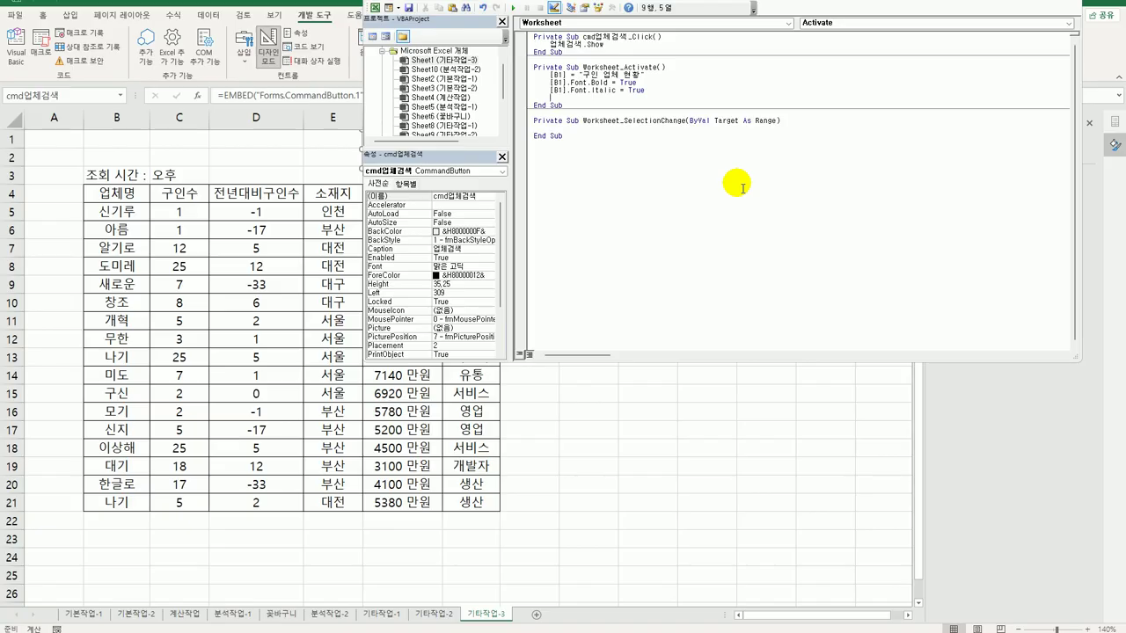
Add another copy of the bold statement and change it to [B1].Font.Name = "궁서"
key("ctrl+v")
key("ctrl+Left")
key("ctrl+Left")
key("shift+Right")
key("shift+Right")
key("shift+Right")
key("shift+Right")
type("name")
key("End")
key("shift+Left")
key("shift+Left")
key("shift+Left")
key("shift+Left")
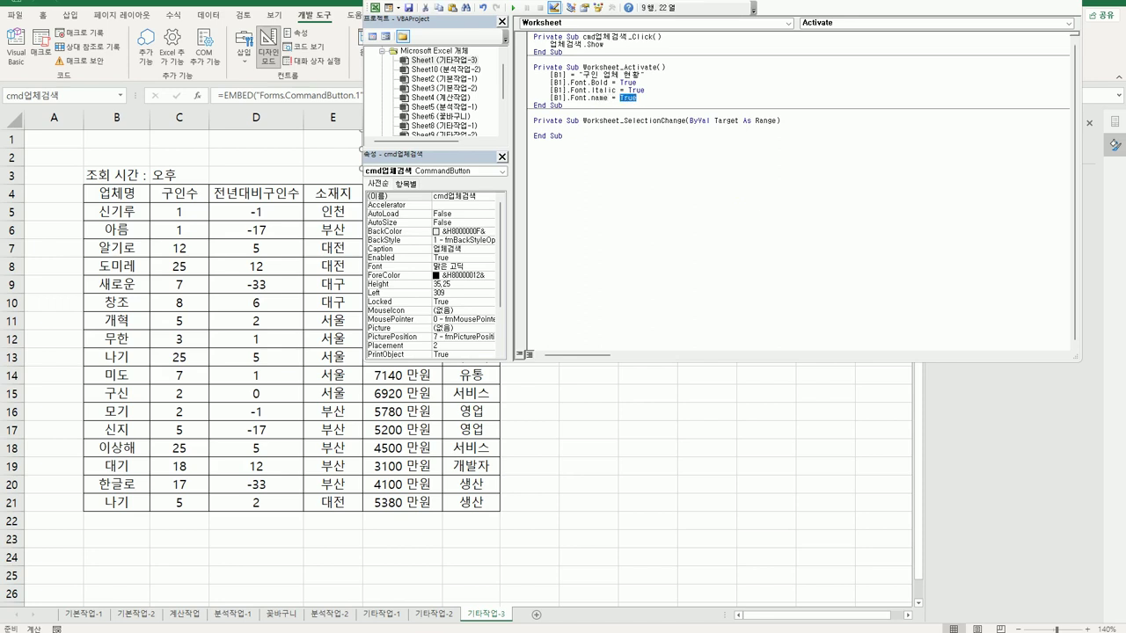
type("\"궁서\"")
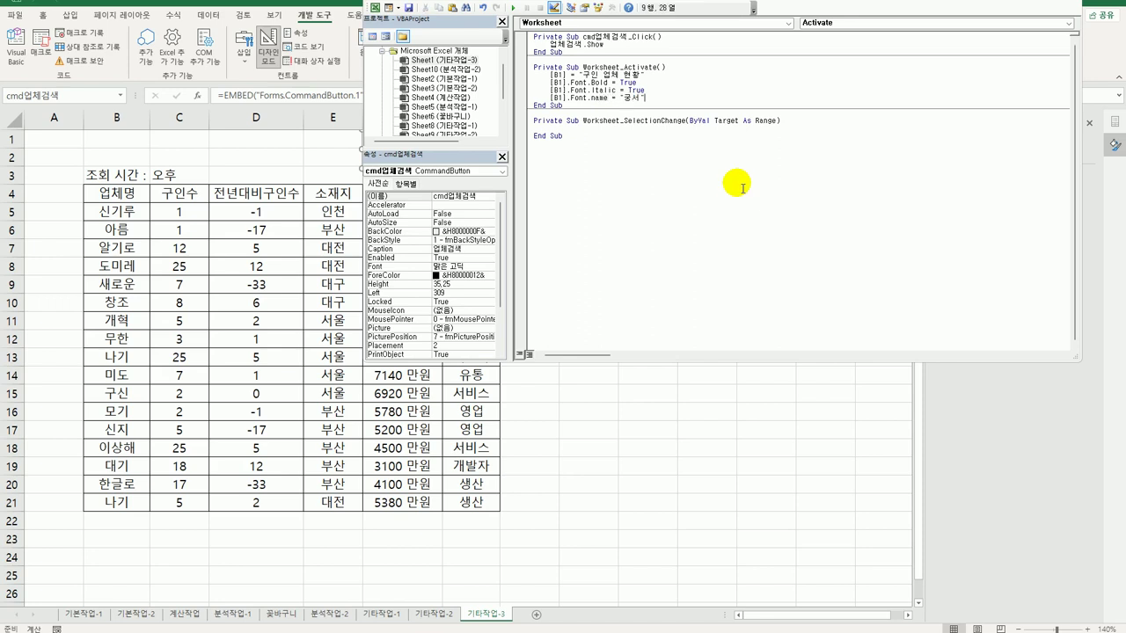
key("Return")
Add another copy of the bold statement and change it to [B1].Font.Size = 12
key("ctrl+v")
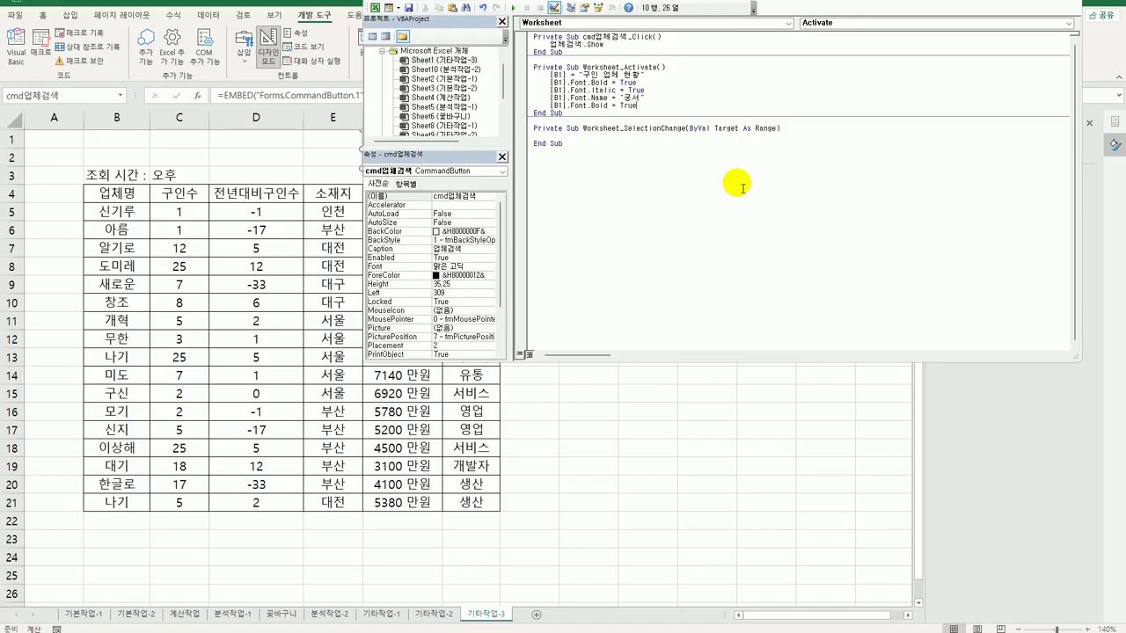
key("shift+Left")
key("shift+Left")
key("shift+Left")
key("shift+Left")
key("BackSpace")
type("ㅕ")
key("BackSpace")
type("size")
key("shift+Left")
key("shift+Left")
type("12")
key("Return")
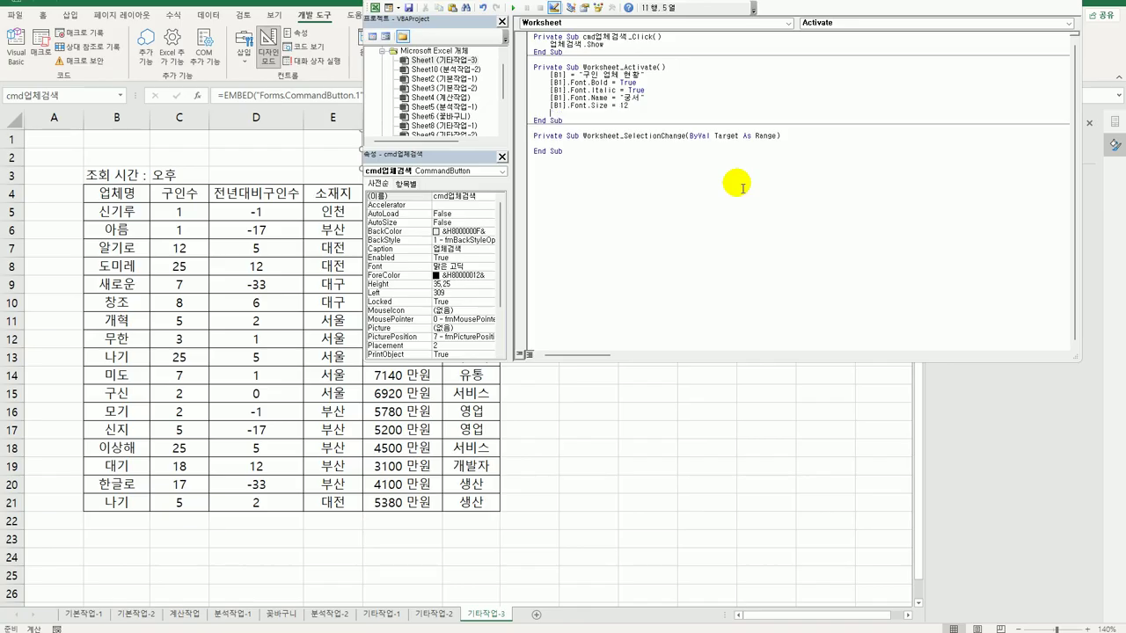
Add another copy of the bold statement and change it to [B1].Font.Color = vbBlue
key("ctrl+v")
key("Left")
key("Left")
key("Left")
key("shift+Left")
key("shift+Left")
key("shift+Left")
key("shift+Left")
type("color")
key("shift+Left")
key("shift+Left")
key("shift+Left")
key("shift+Left")
type("vb")
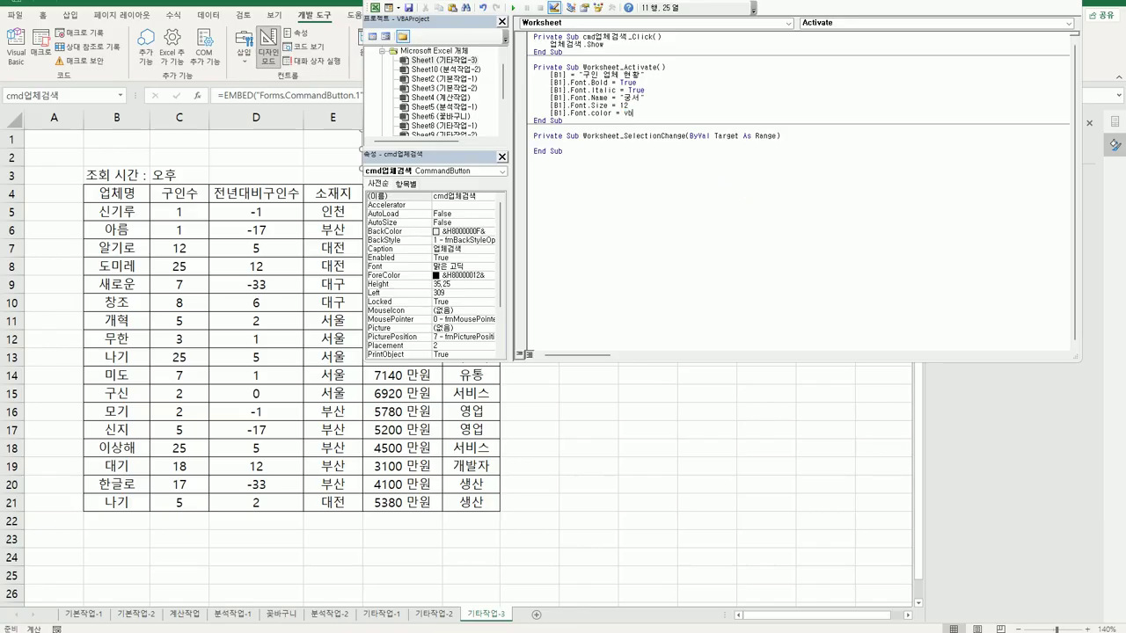
type("blue")
key("Down")
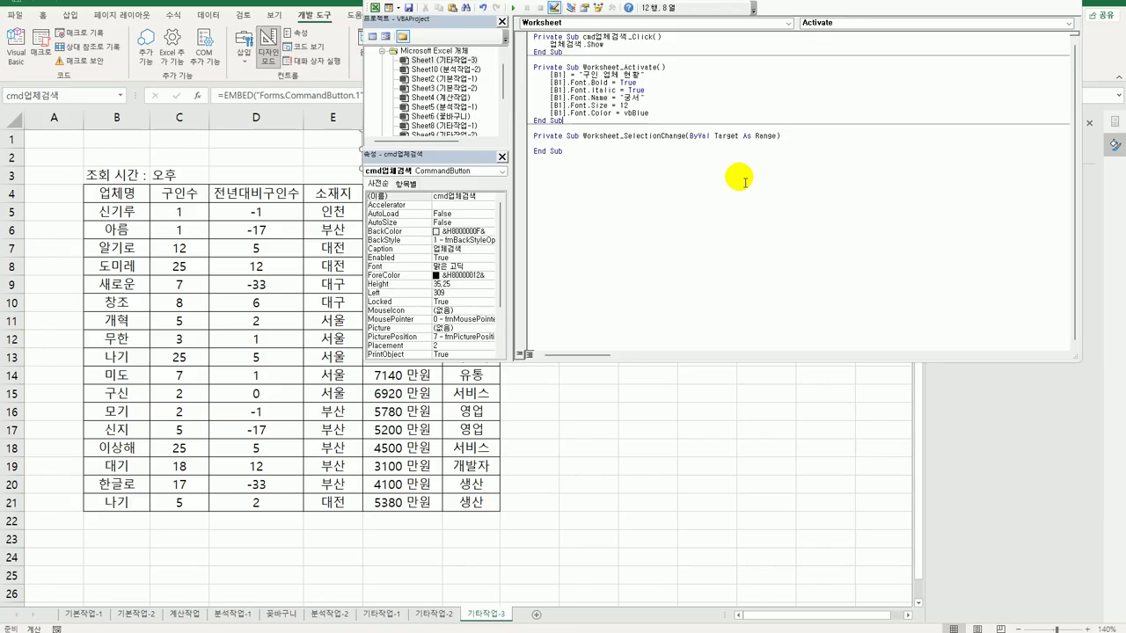
Create the click procedure for the 종료 button on the 업체검색 form and start it with If Time <= 0.5 Then
left_click_drag(505, 85, 504, 125)
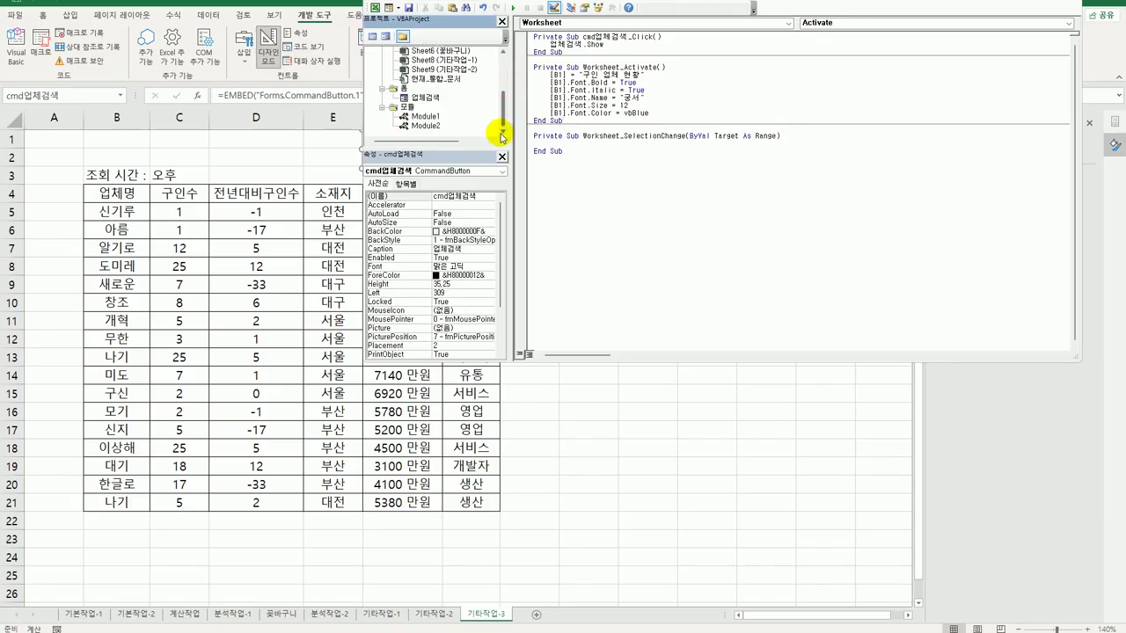
double_click(440, 95)
double_click(734, 109)
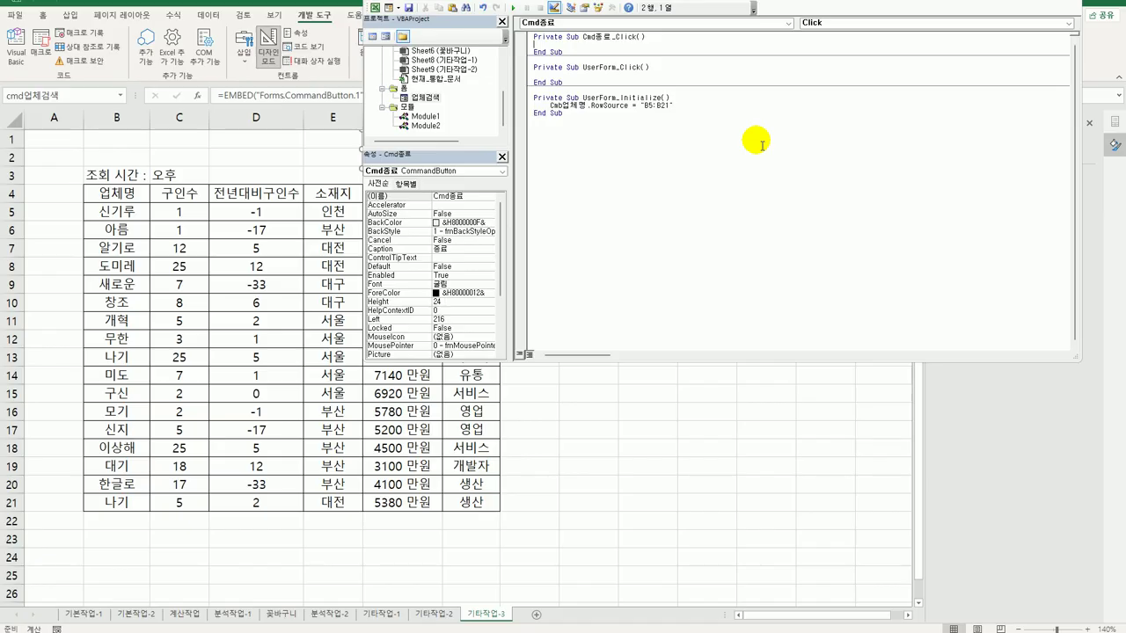
key("Tab")
type("if time < ")
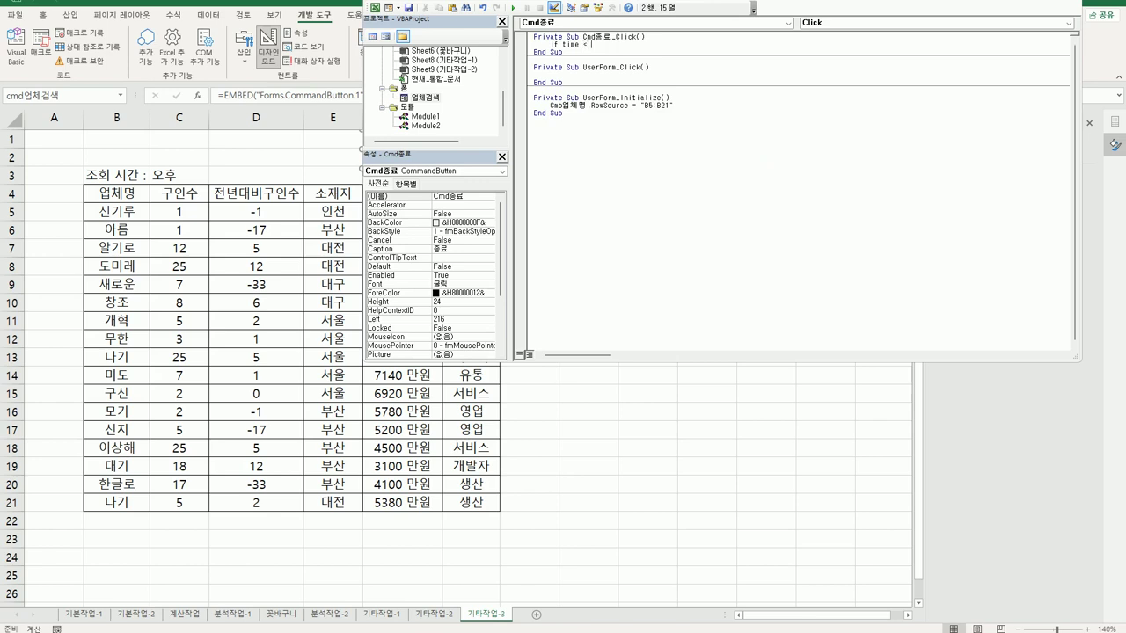
type("= 0.5 ")
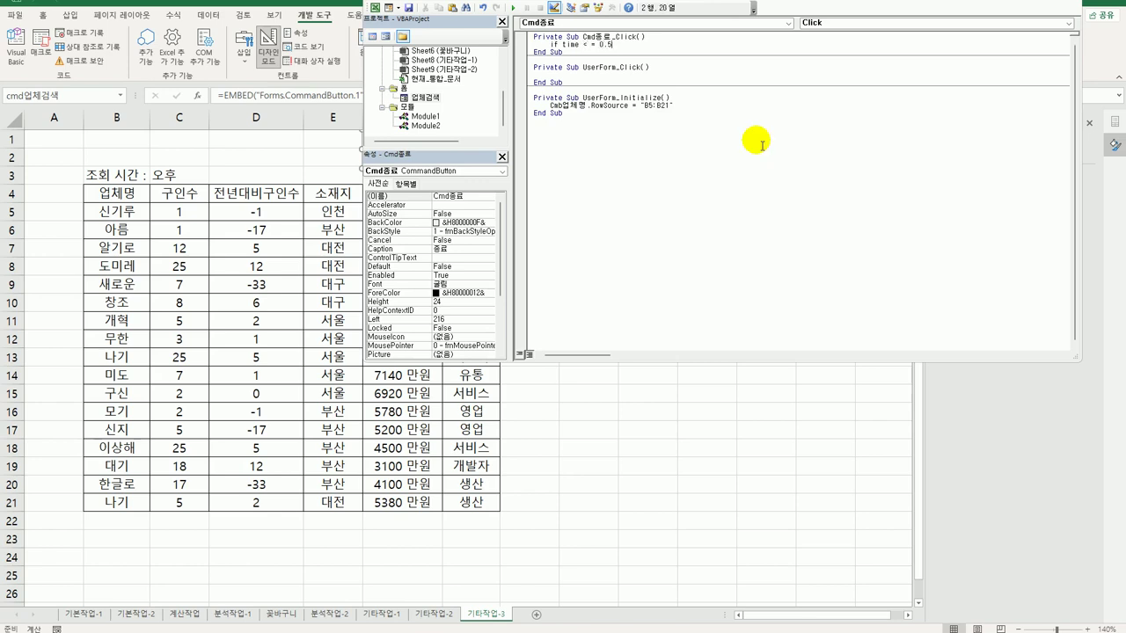
type("then")
key("Return")
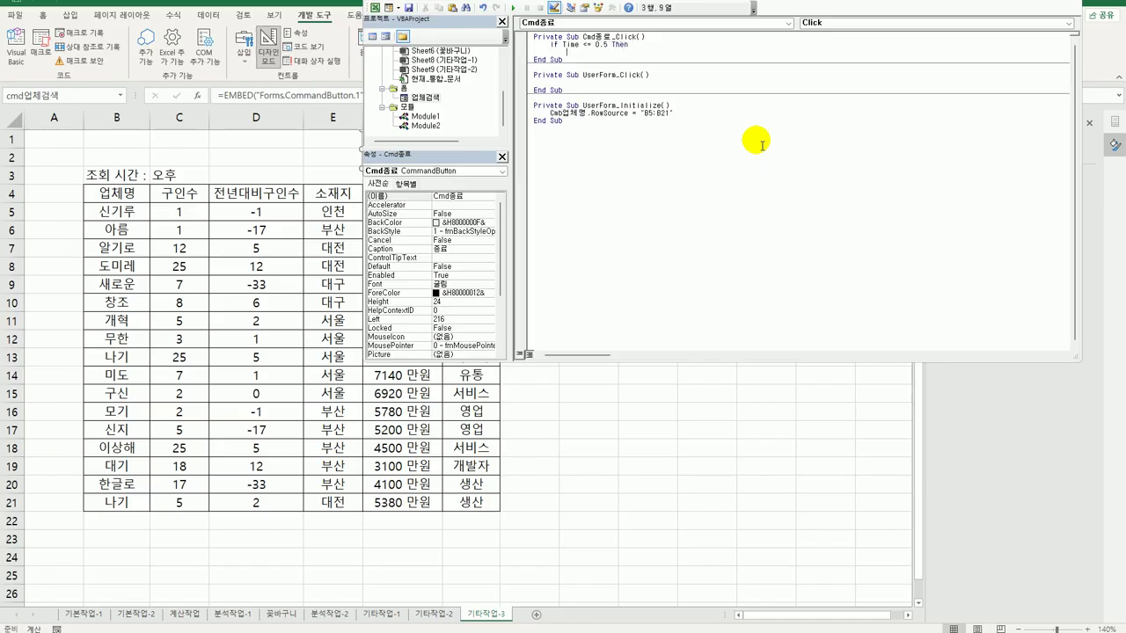
Inside the 종료 button's If block, write [C3] = "오전" and add an Else branch
type("[C3]=\"오전\"")
key("Return")
key("BackSpace")
type("Else")
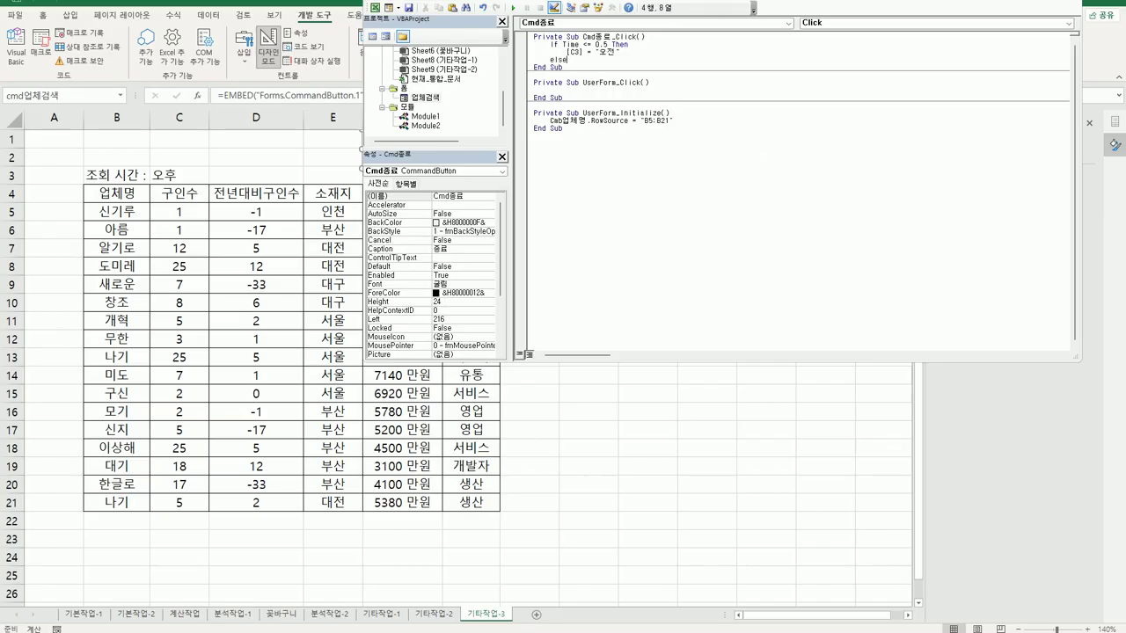
In the Else branch, write [C3] = "오후", close the block with End If and leave a blank line below it
key("Down")
key("Return")
key("Tab")
key("ctrl+v")
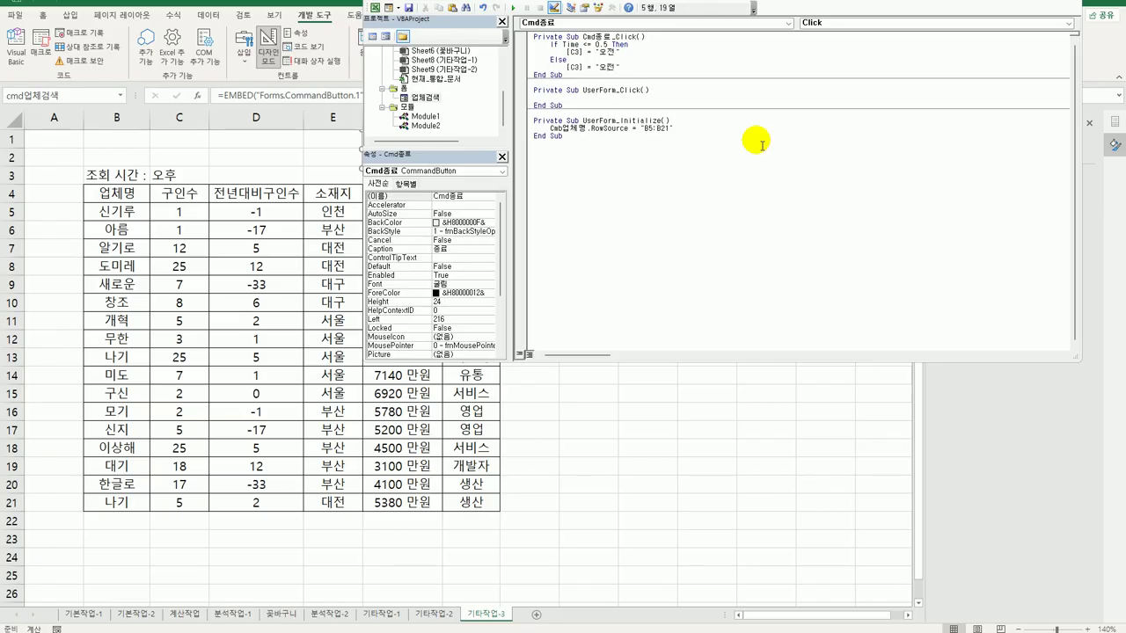
key("shift+Right")
type("후")
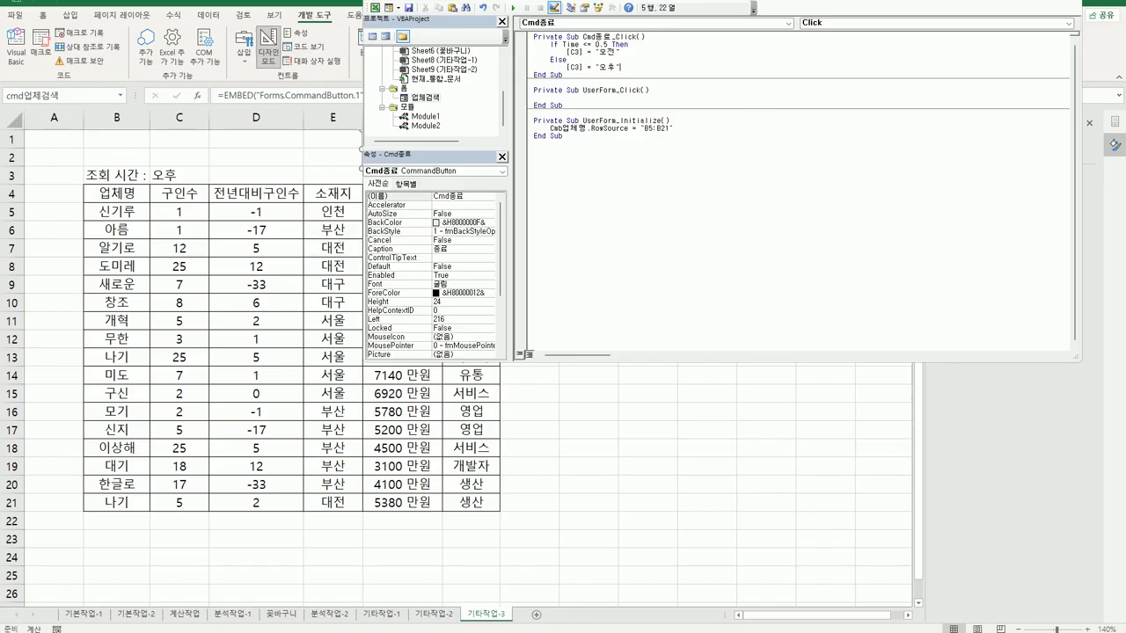
key("Return")
type("end if")
key("Return")
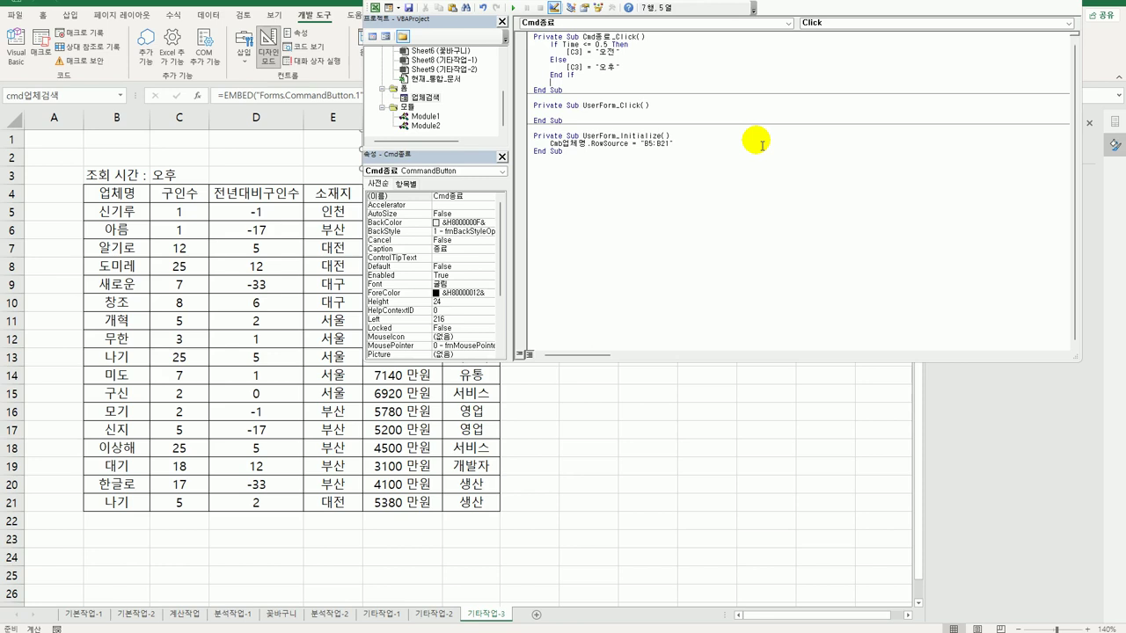
key("Return")
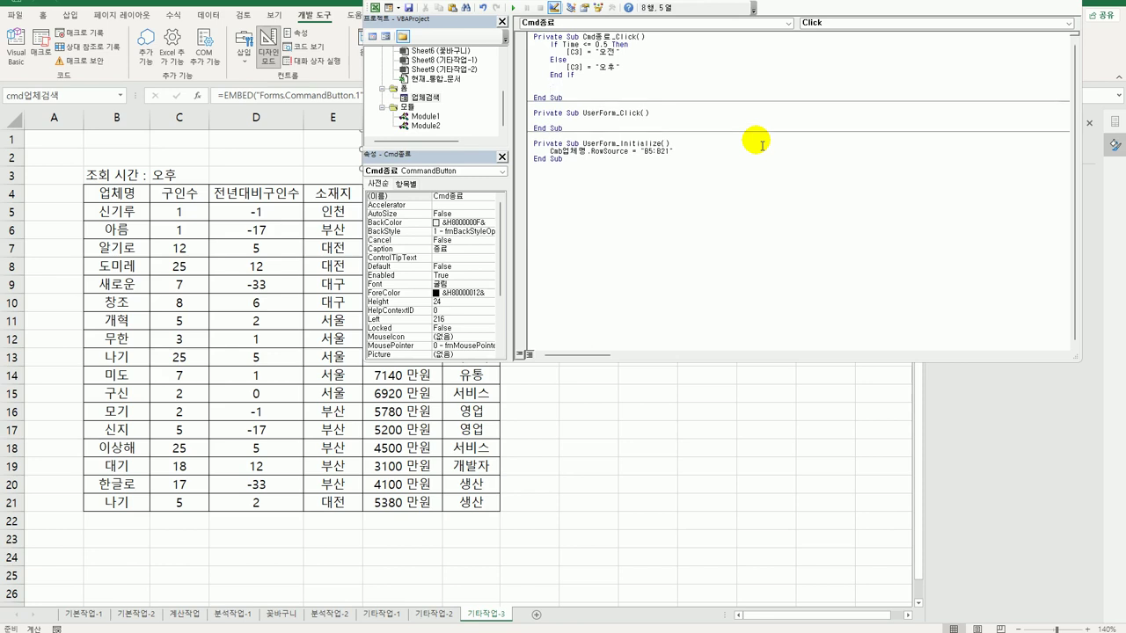
Below the If block, add the statement MsgBox "현재 조회 시간은 " & Time & "입니다."
type("msgbox \"")
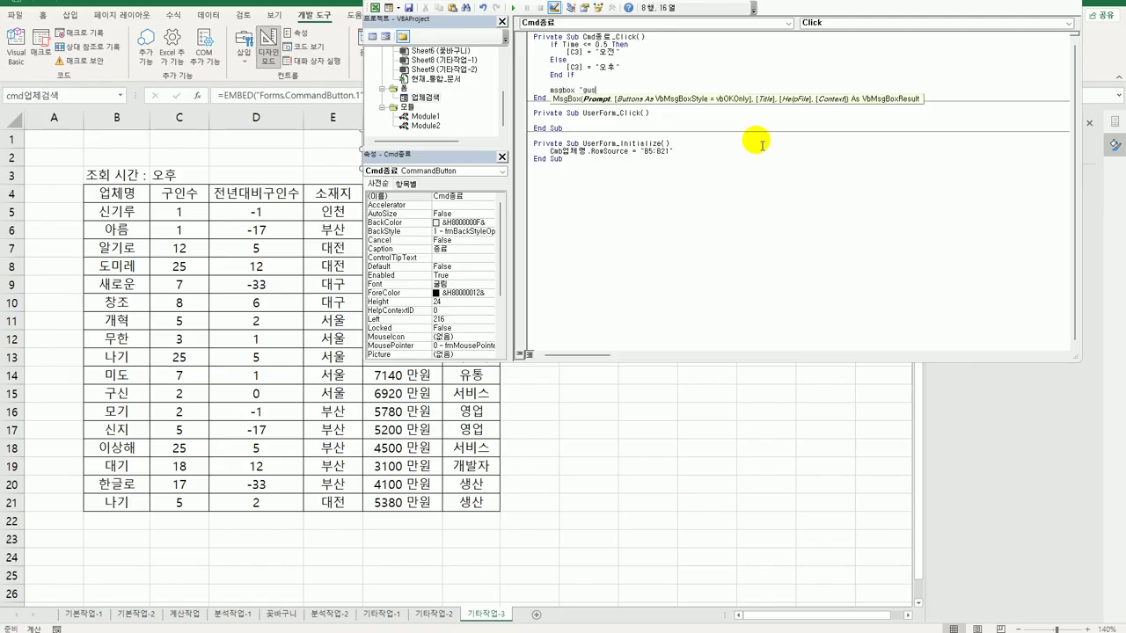
type("현재 조회 ㅅ시간의")
key("BackSpace")
type("은 \" & time 회")
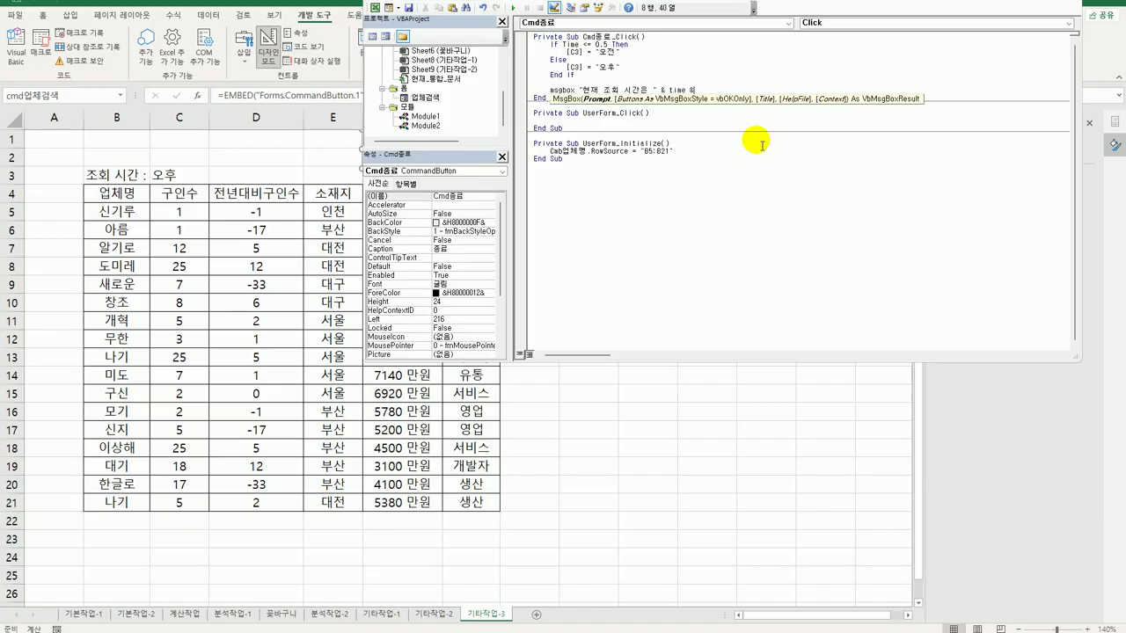
key("BackSpace")
type("& \"입니다.")
key("Return")
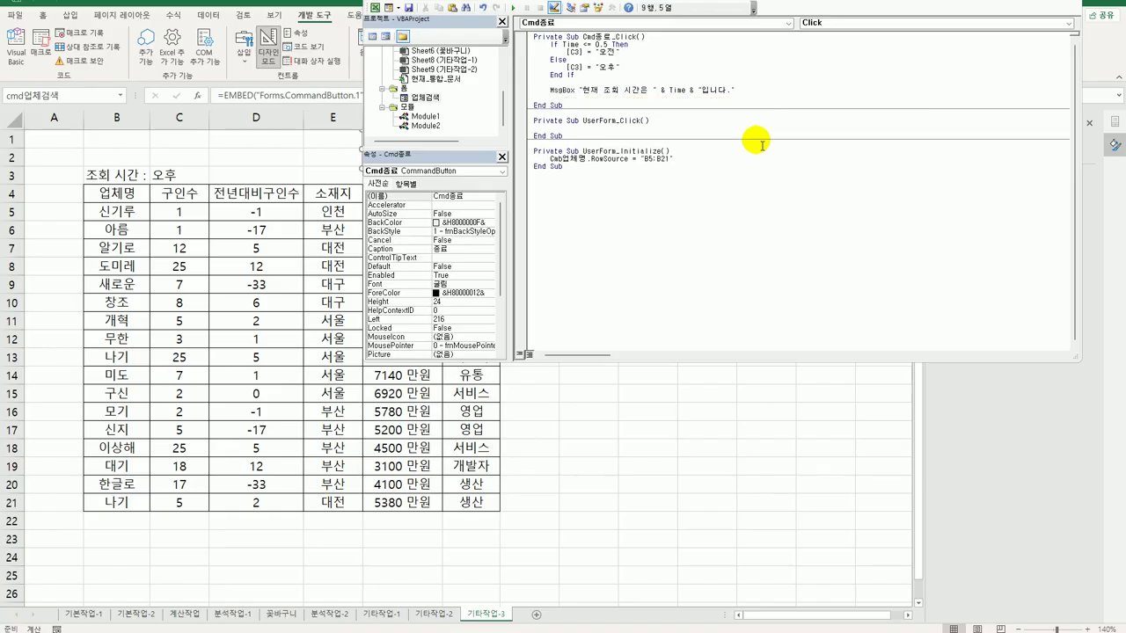
Add Unload Me below the message box statement to close the form
type("unload ")
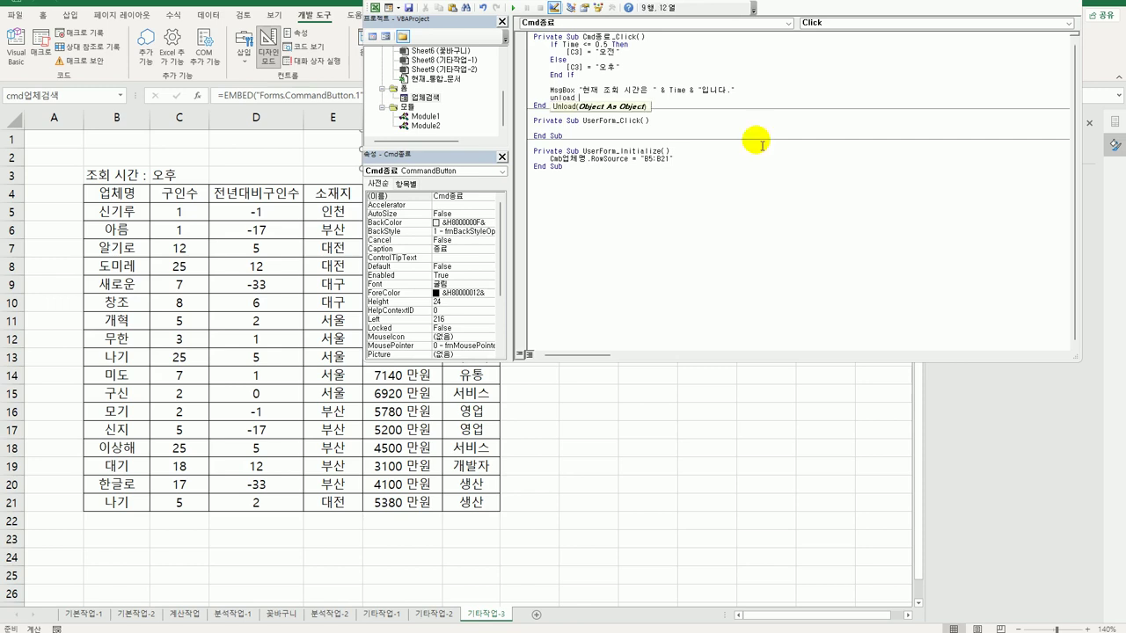
type("Me")
key("Return")
Insert a blank line between the Cmd종료_Click header and the If statement
key("Up")
key("Up")
key("Up")
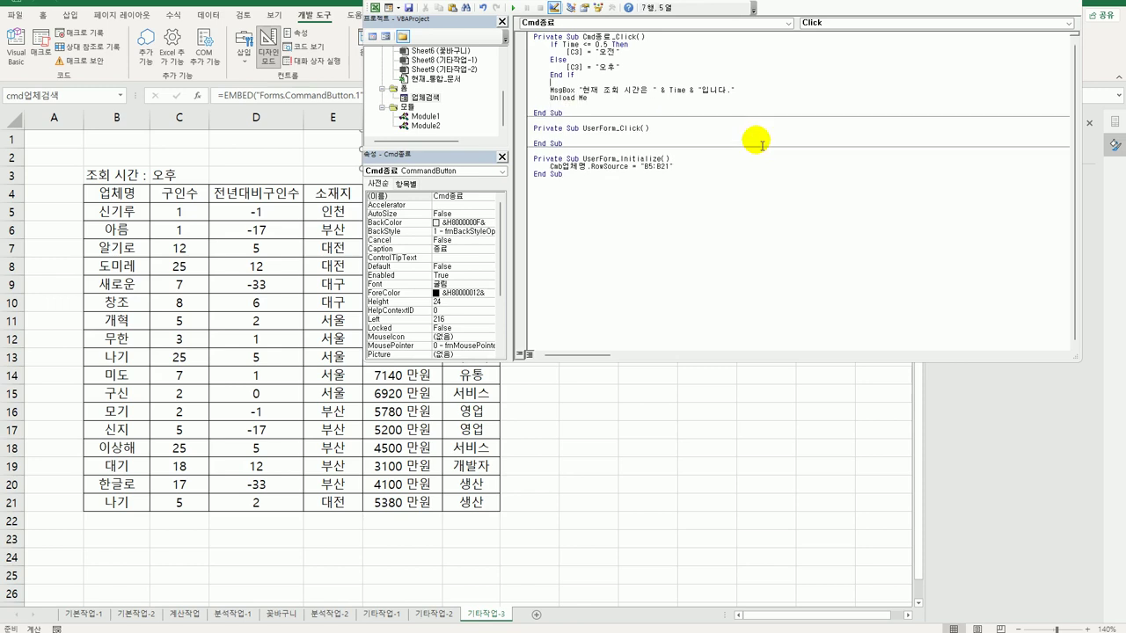
key("Up")
key("Up")
key("Up")
key("Up")
key("Up")
key("Up")
key("End")
key("Return")
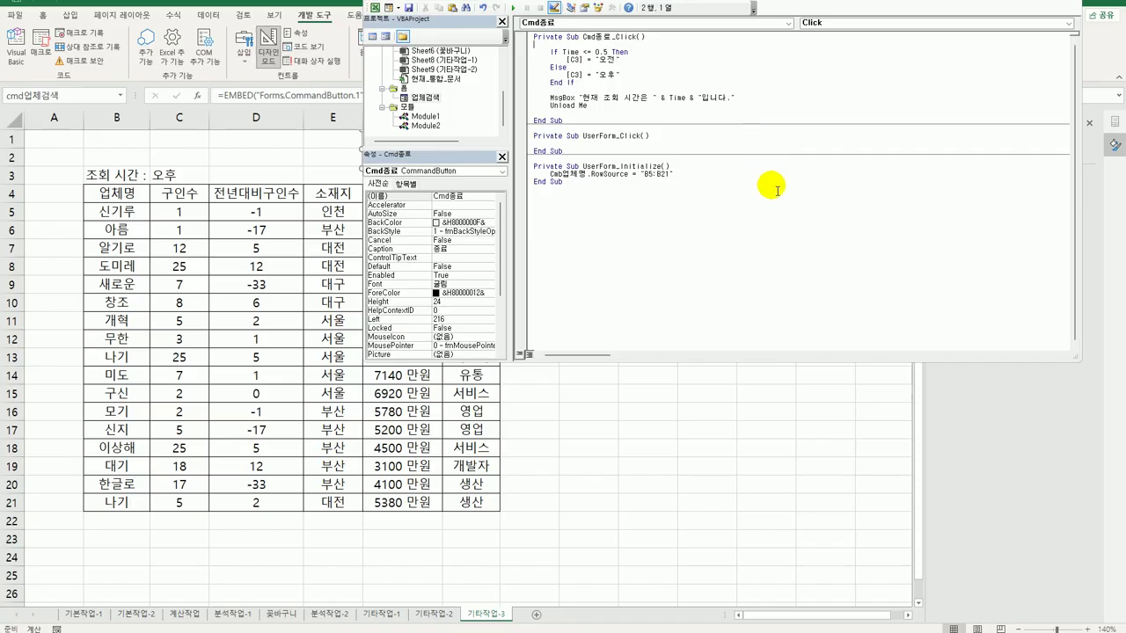
left_click(745, 208)
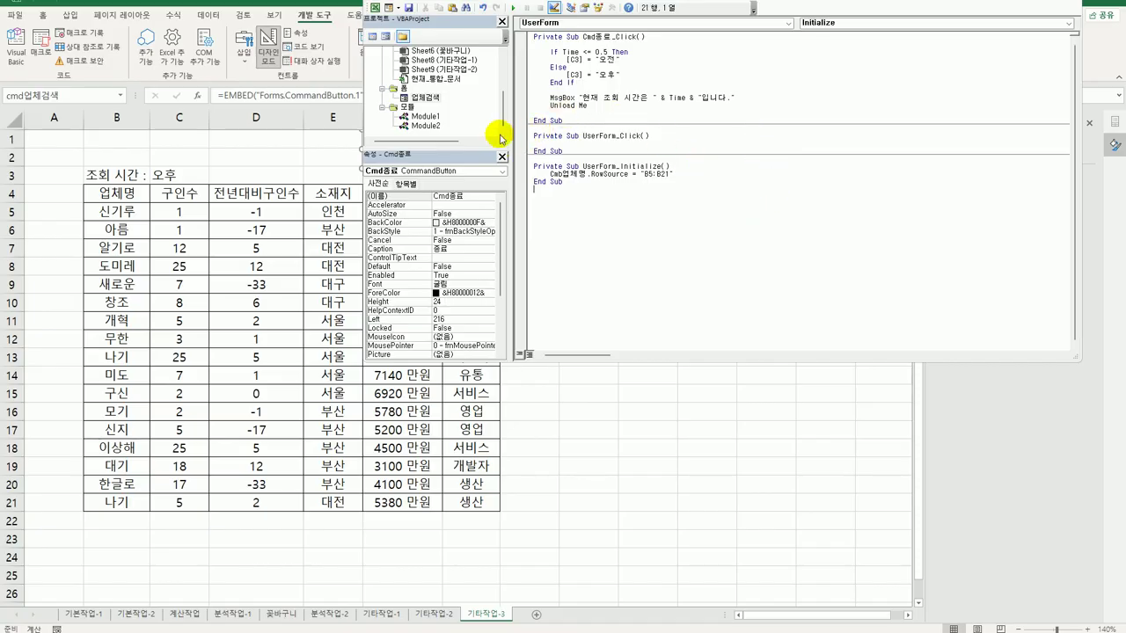
Show the 업체검색 form's design and select its 업체명검색 button
left_click(434, 100)
double_click(434, 99)
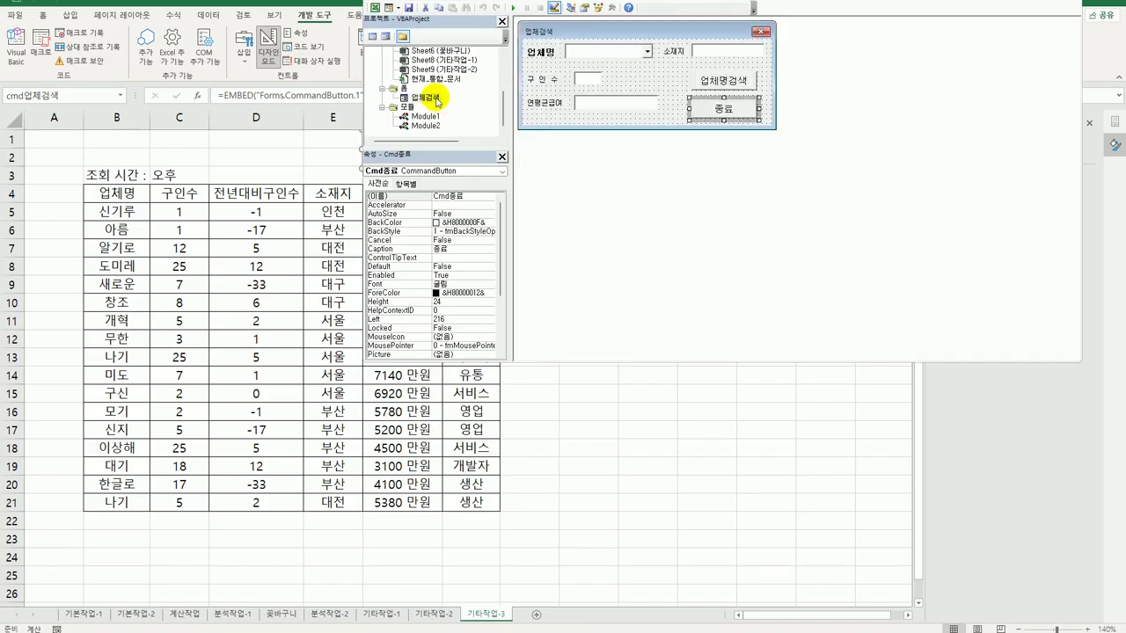
left_click(730, 84)
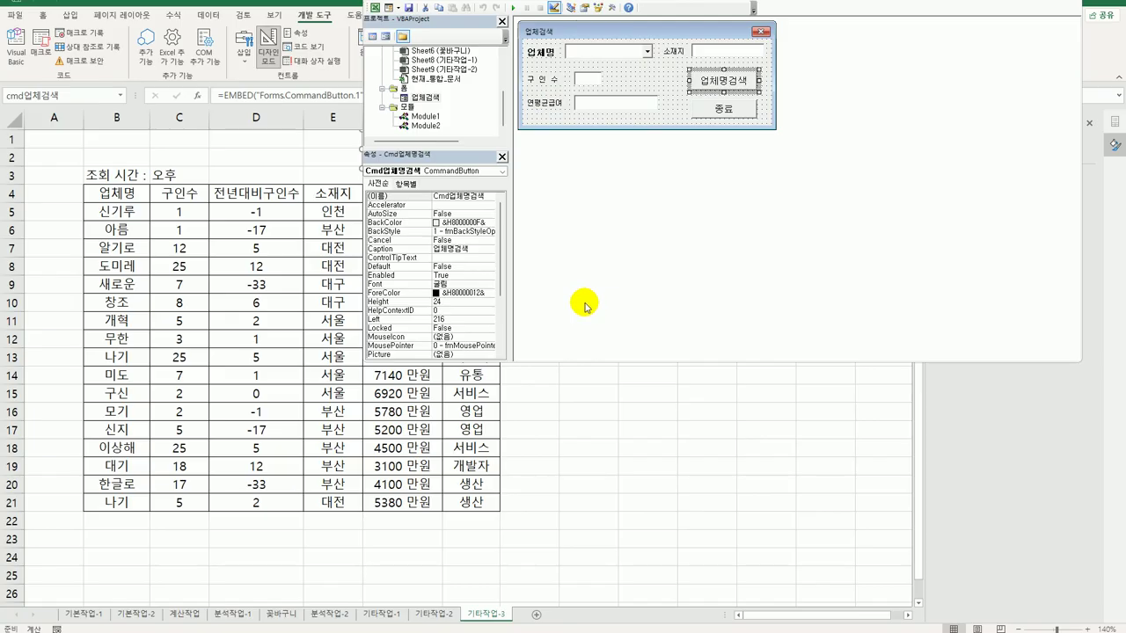
Turn off design mode on the sheet, launch the 업체검색 form from its button and move it beside the table
left_click(581, 473)
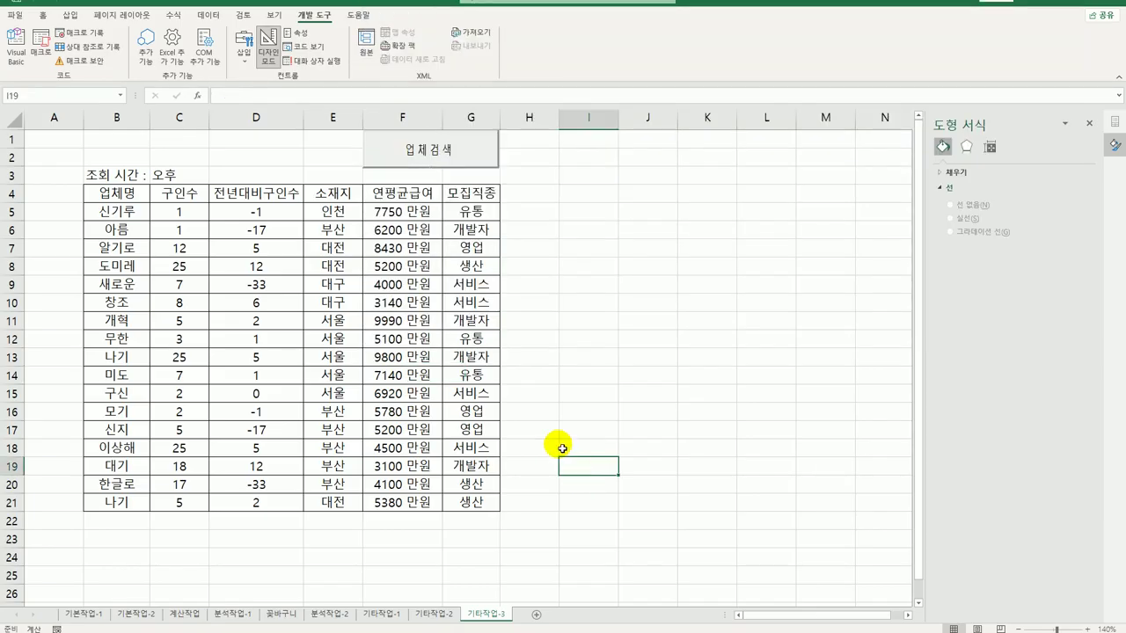
left_click(268, 55)
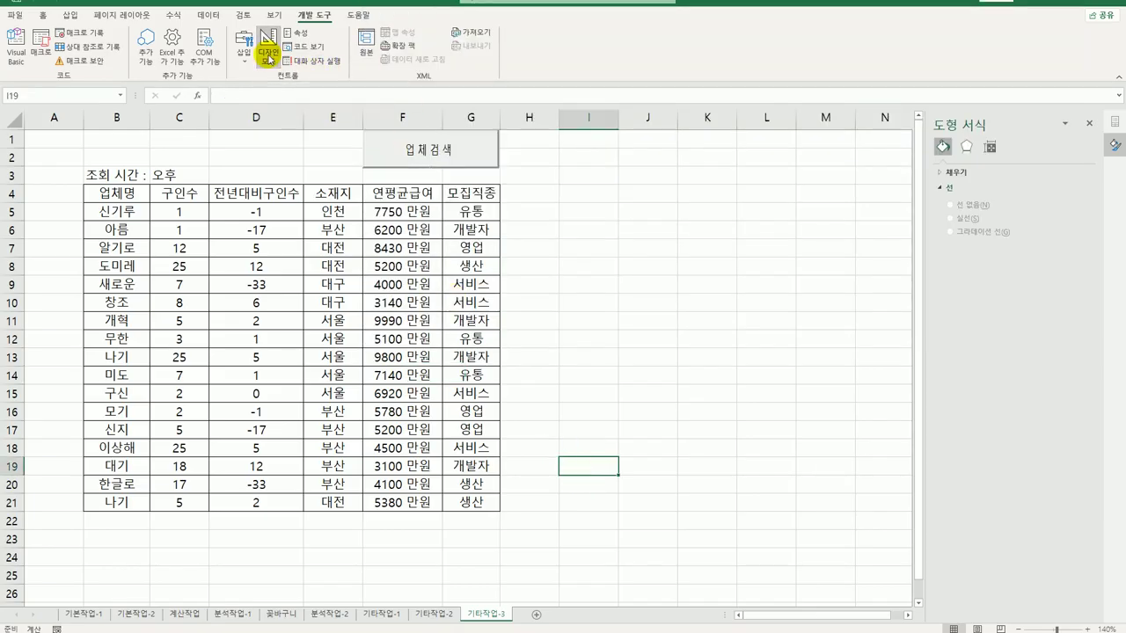
left_click(446, 162)
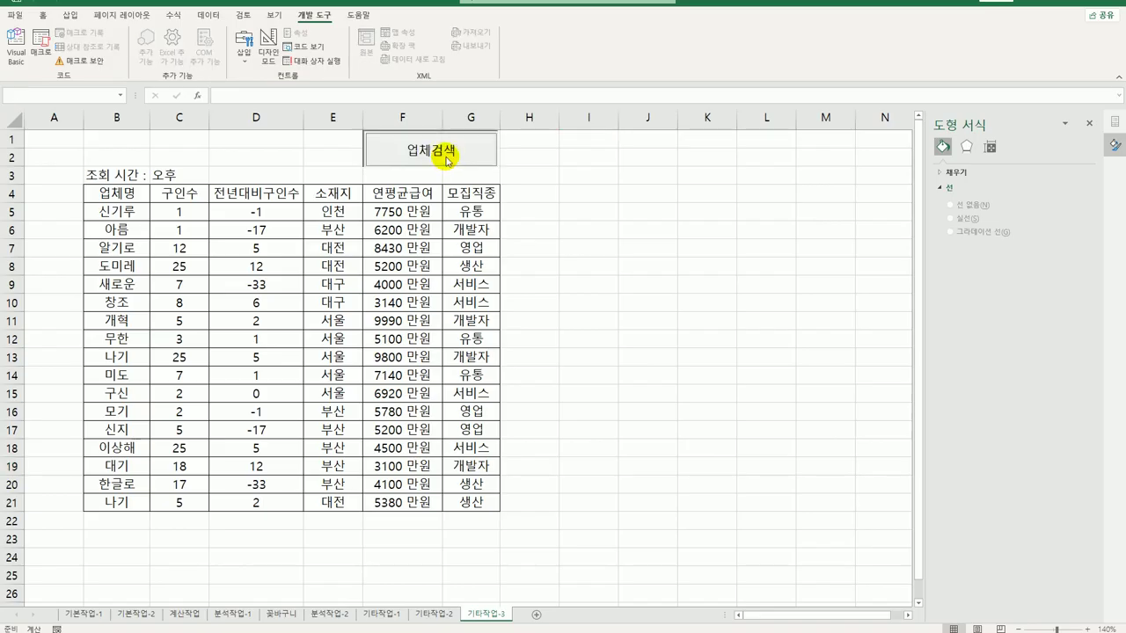
left_click_drag(546, 267, 649, 181)
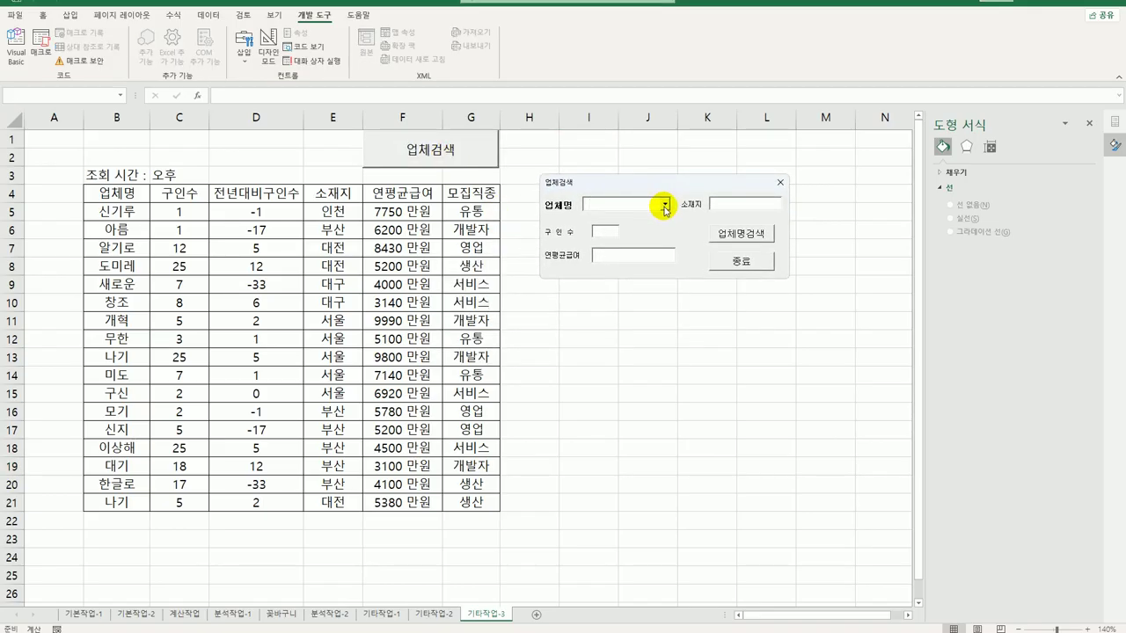
Test the form's 업체명 list by choosing 신기루, view the list again and close the form
left_click(664, 205)
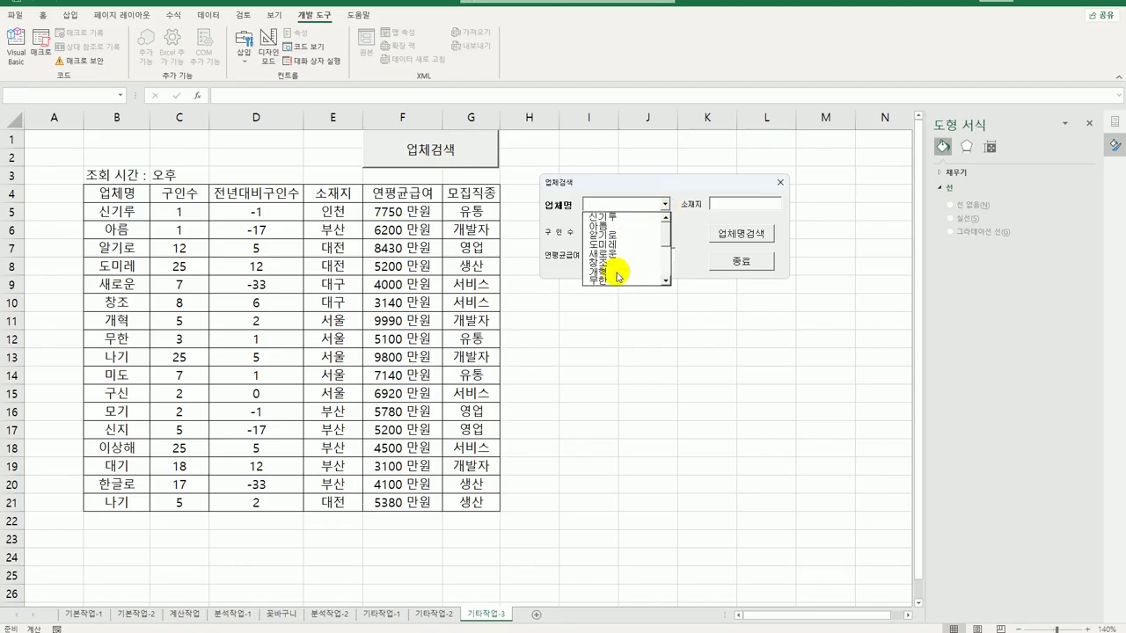
left_click(622, 222)
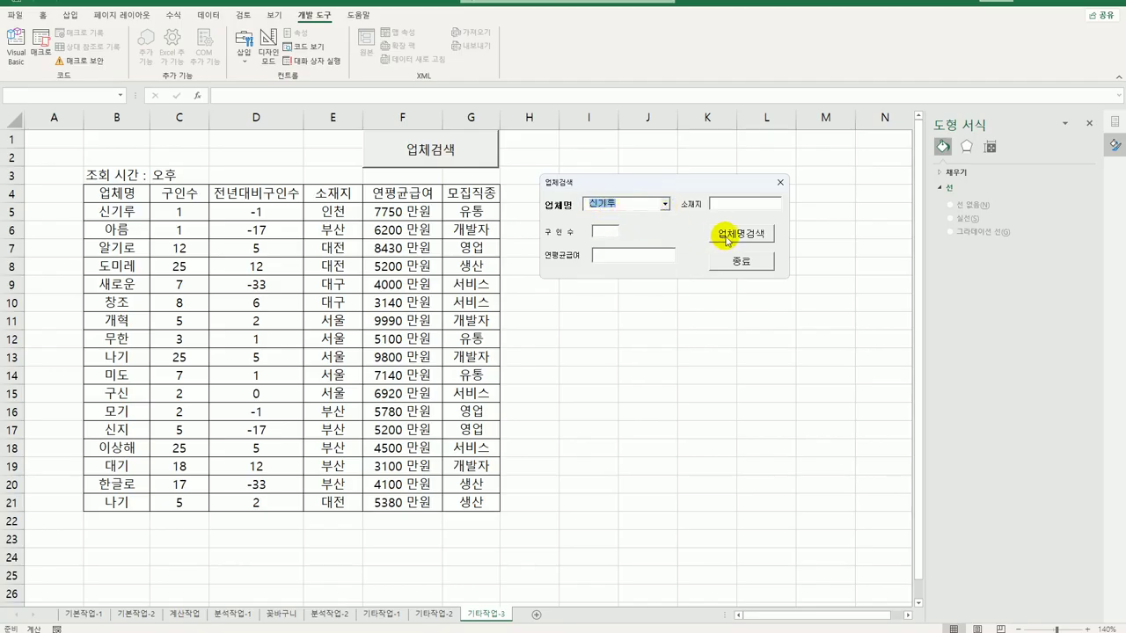
left_click(664, 203)
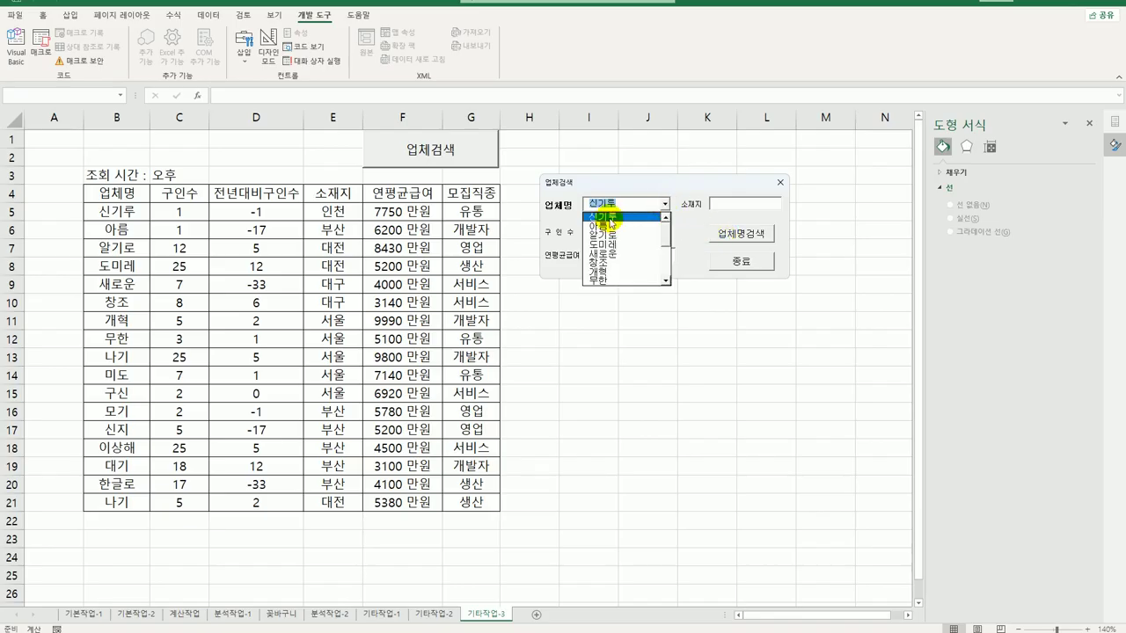
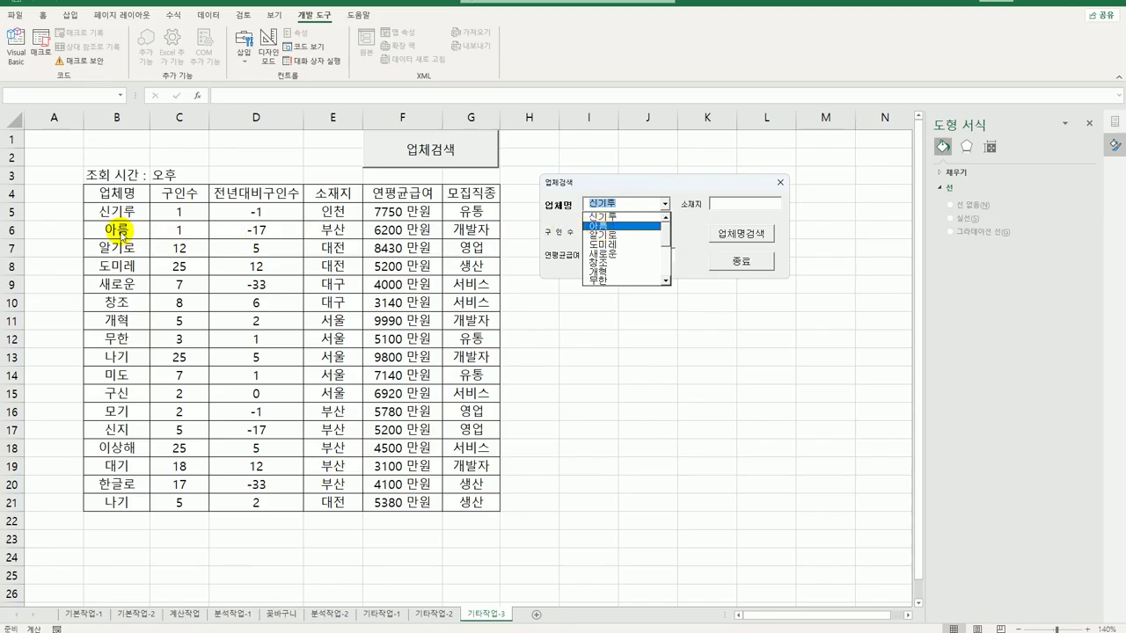
left_click(779, 182)
left_click(780, 182)
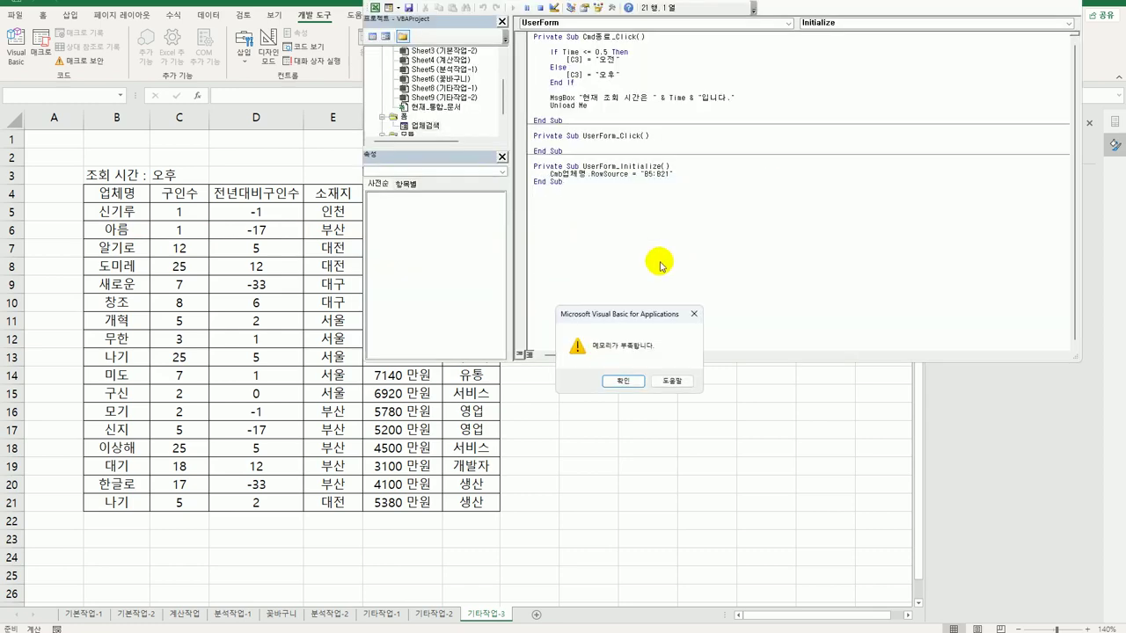
left_click(624, 381)
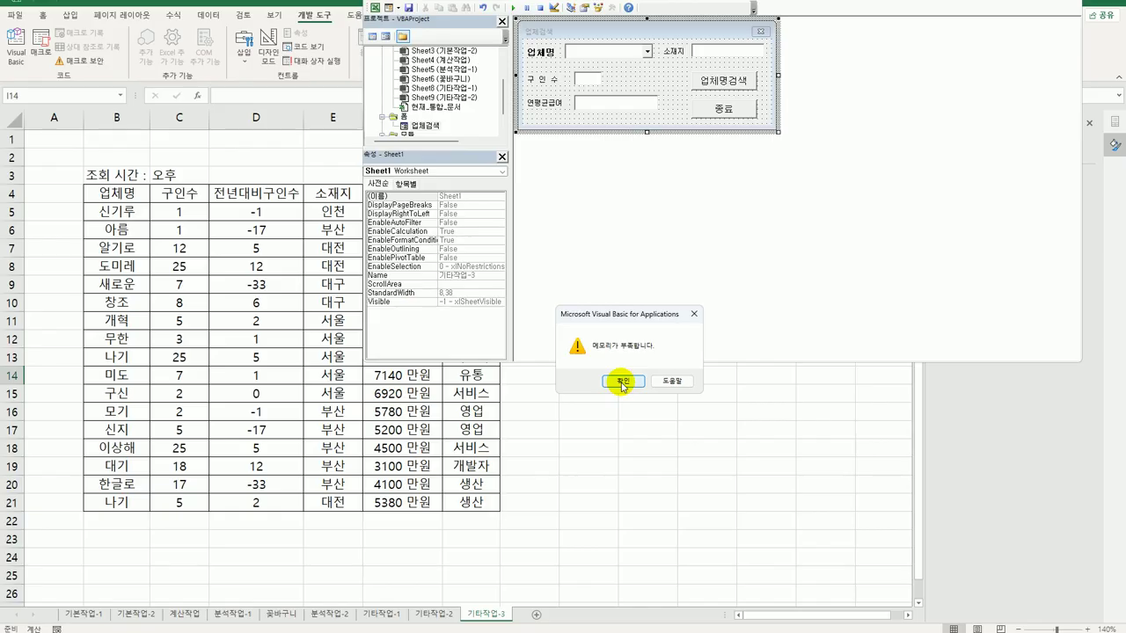
left_click(622, 383)
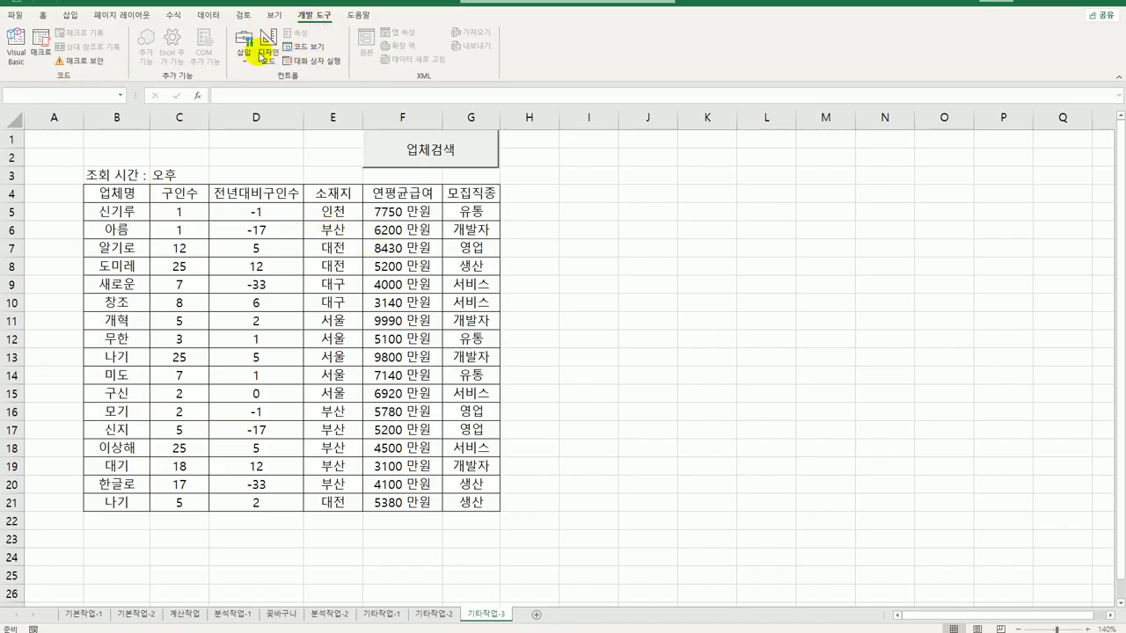
Reopen the 업체검색 form in the Visual Basic editor and create the click procedure for its 업체명검색 button
left_click(17, 45)
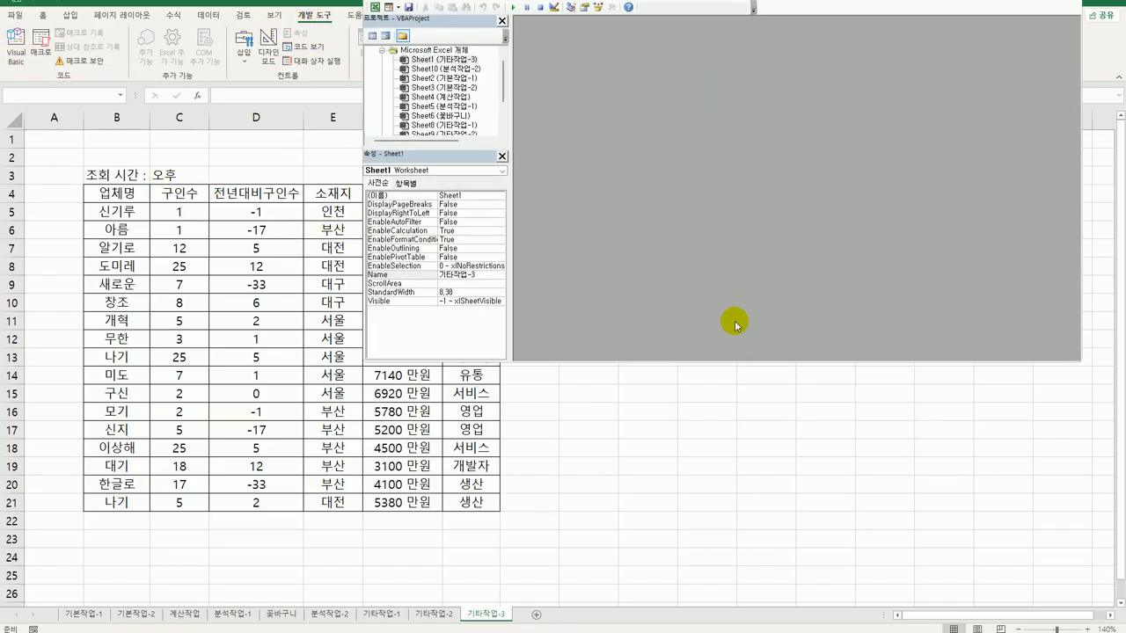
left_click_drag(501, 67, 503, 128)
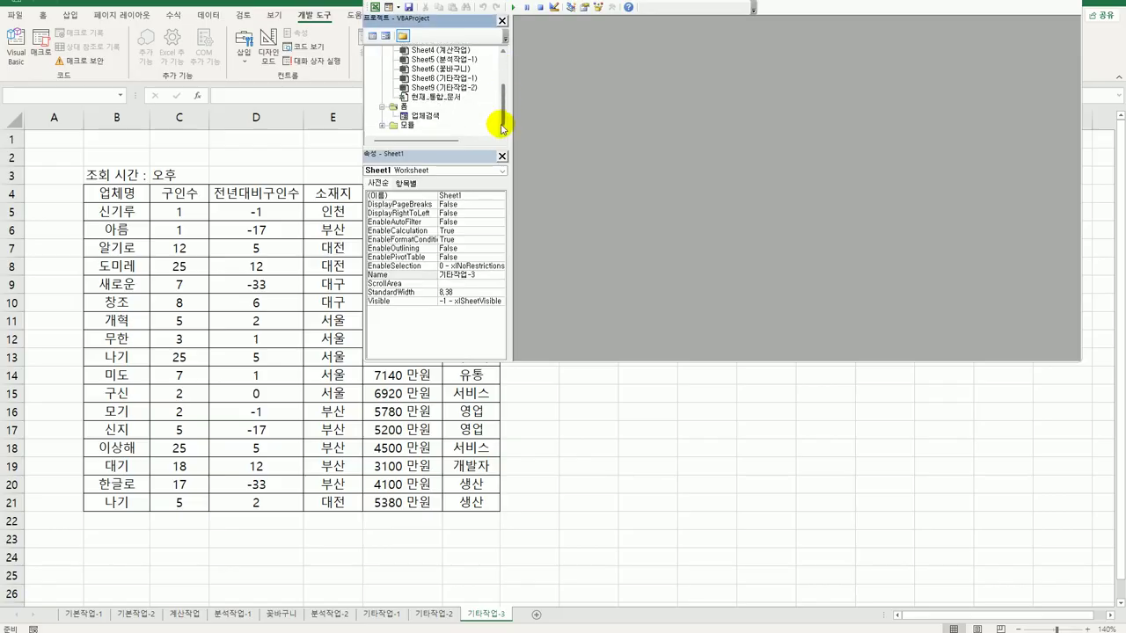
left_click(427, 117)
double_click(428, 117)
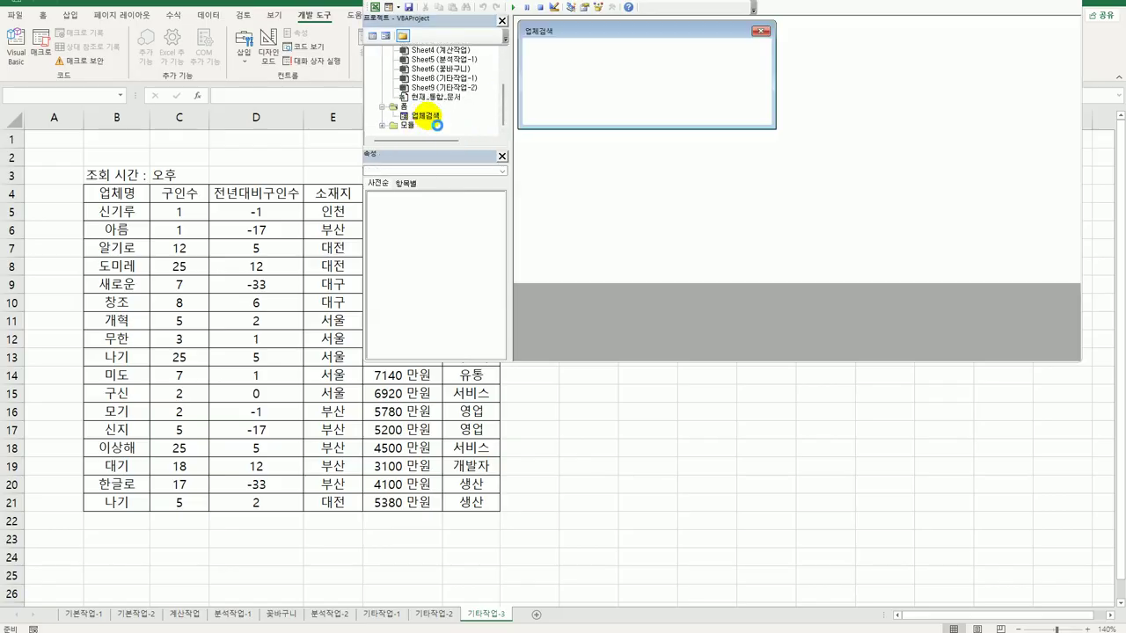
left_click(734, 86)
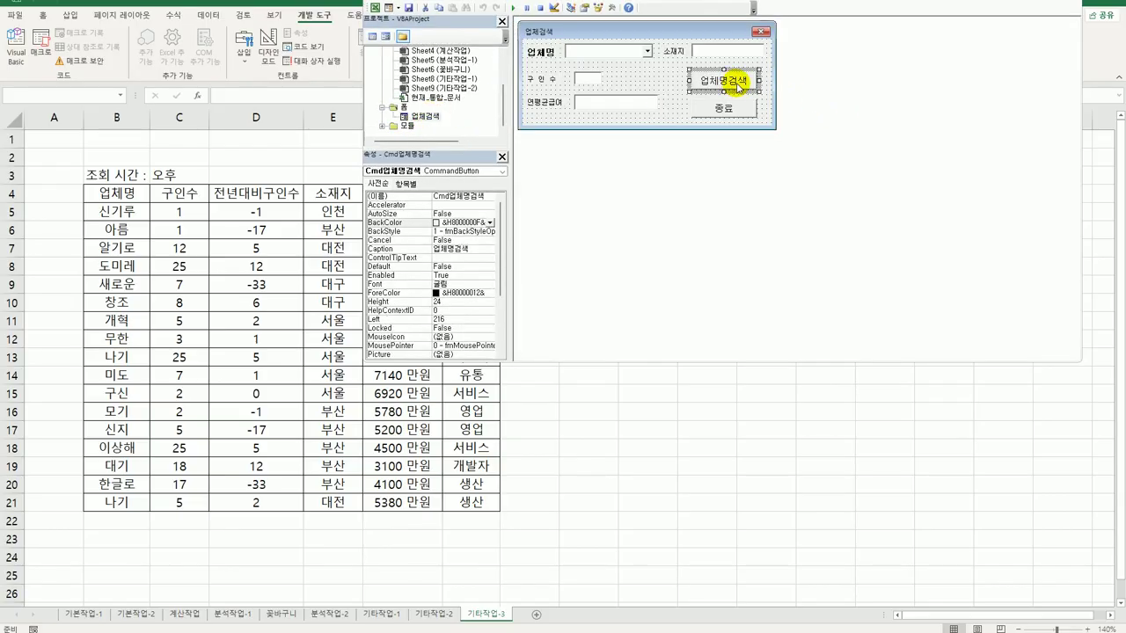
left_click(735, 86)
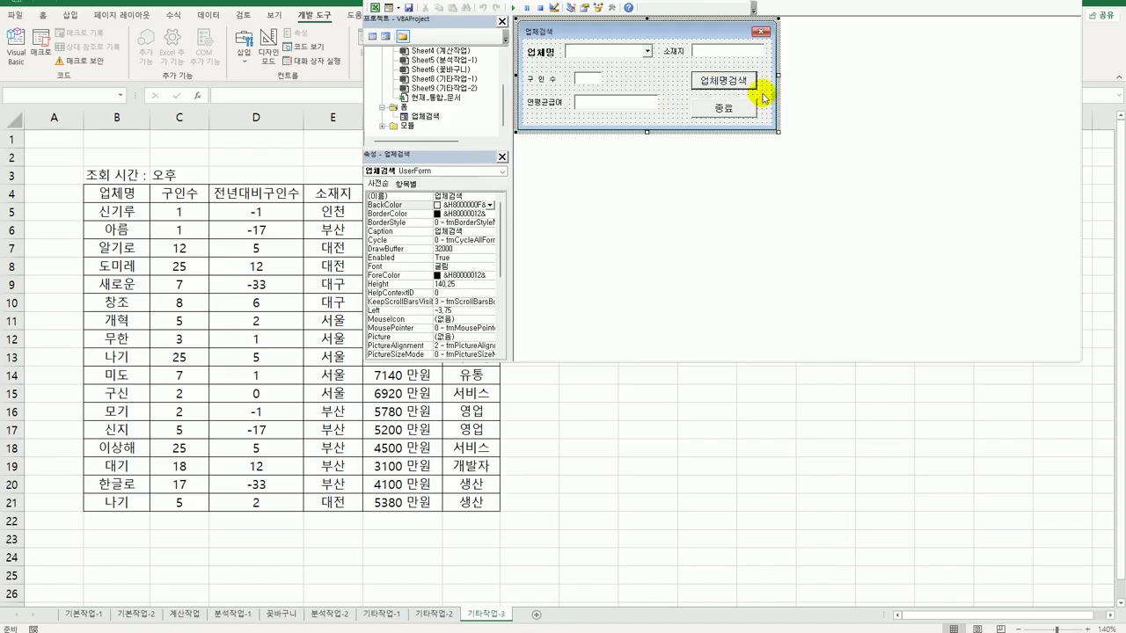
double_click(752, 85)
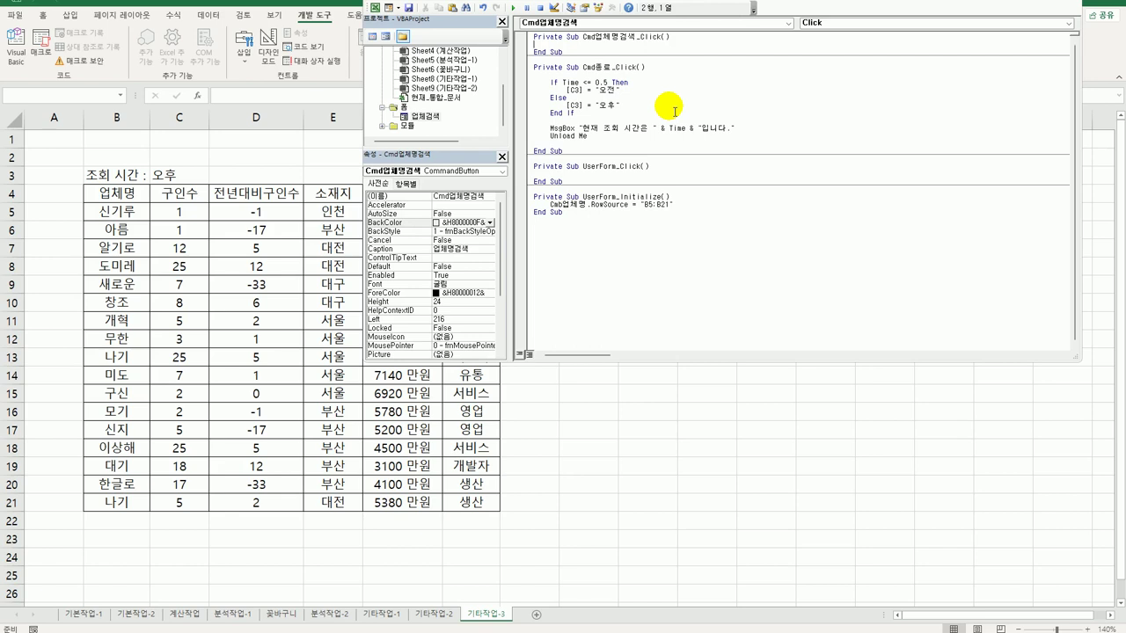
In the 업체명검색 click procedure, write iRow = Cmb업체명.ListIndex + 5, with blank lines around it
key("Return")
key("Return")
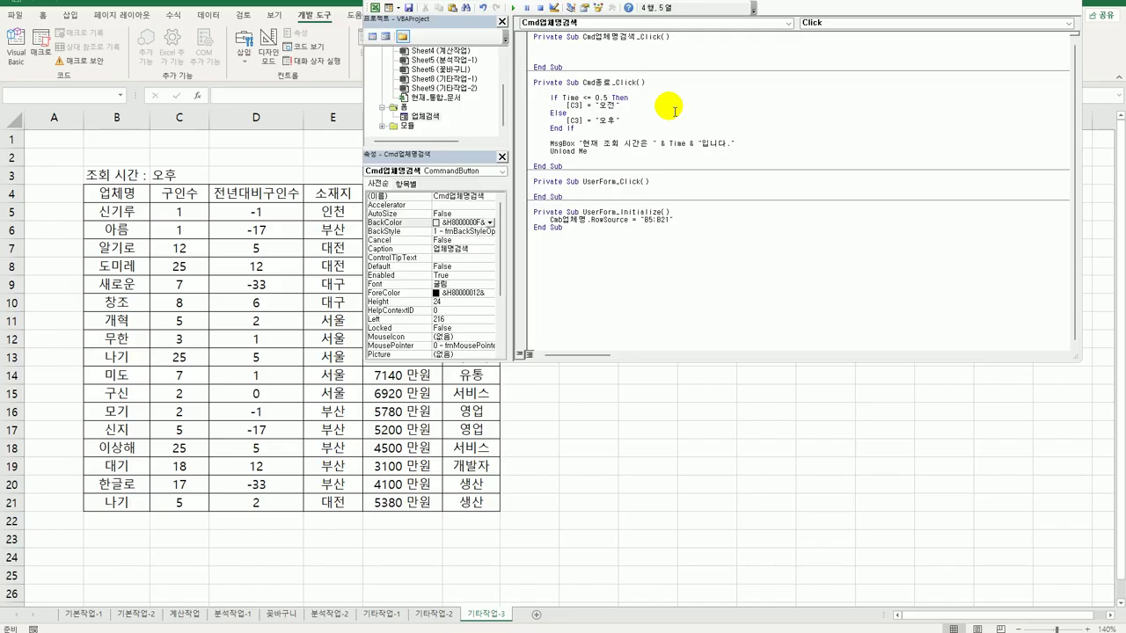
type("I")
key("BackSpace")
type("Row = cmb업체명.")
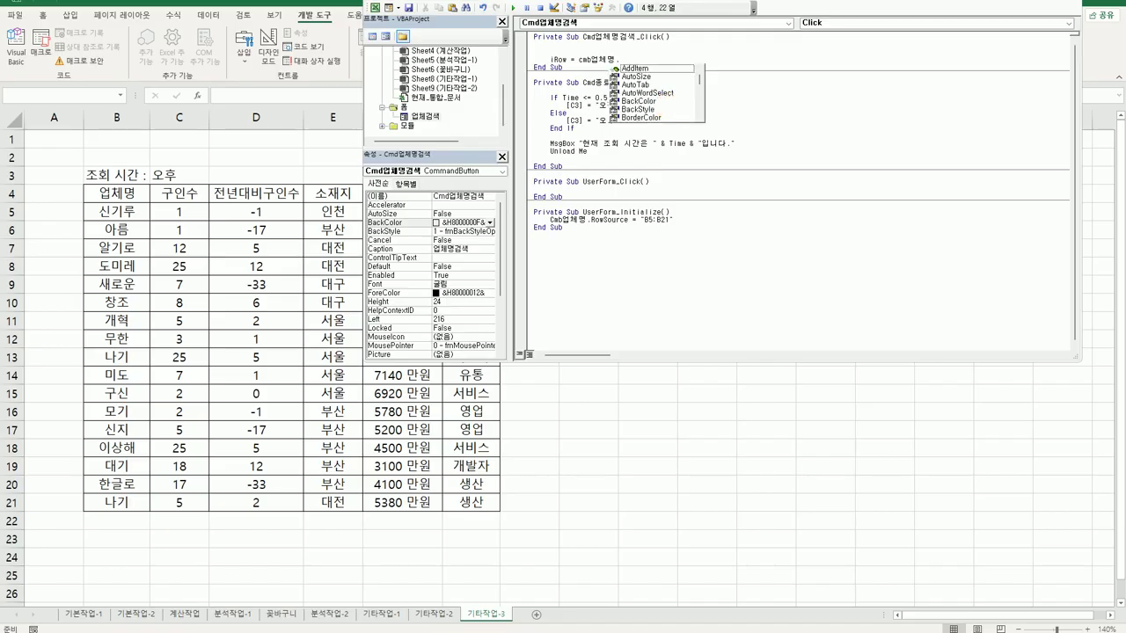
type("listIndex")
key("Tab")
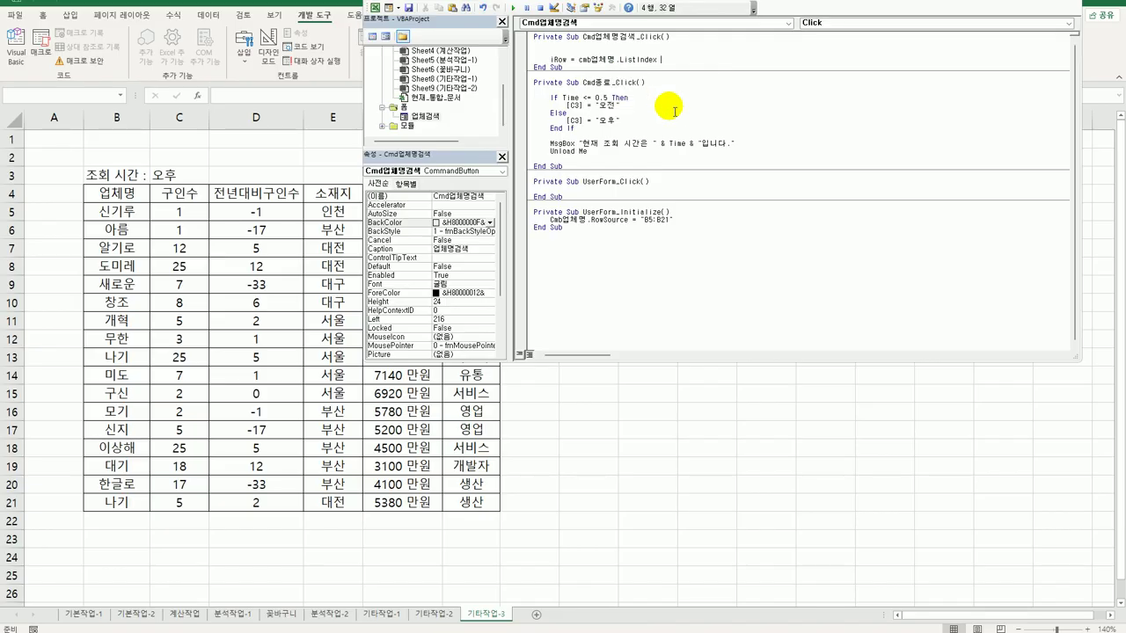
type("+ 5")
key("Return")
key("Return")
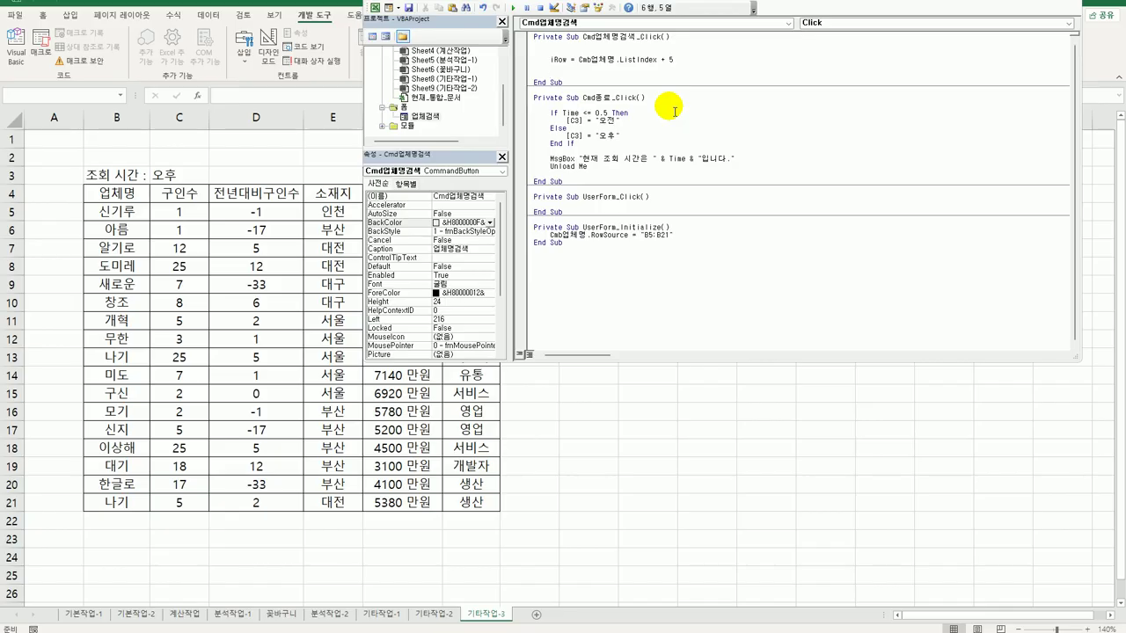
Copy the name of the form's 소재지 text box, Text소재지, into the 업체명검색 click procedure below the iRow line
type("t")
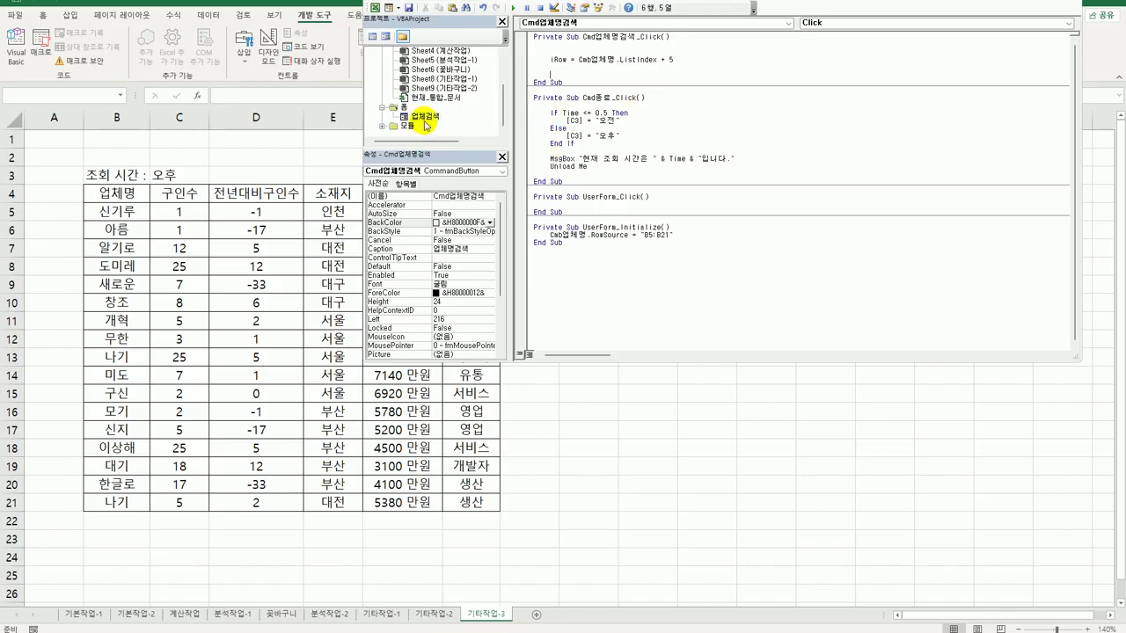
double_click(425, 116)
left_click(709, 50)
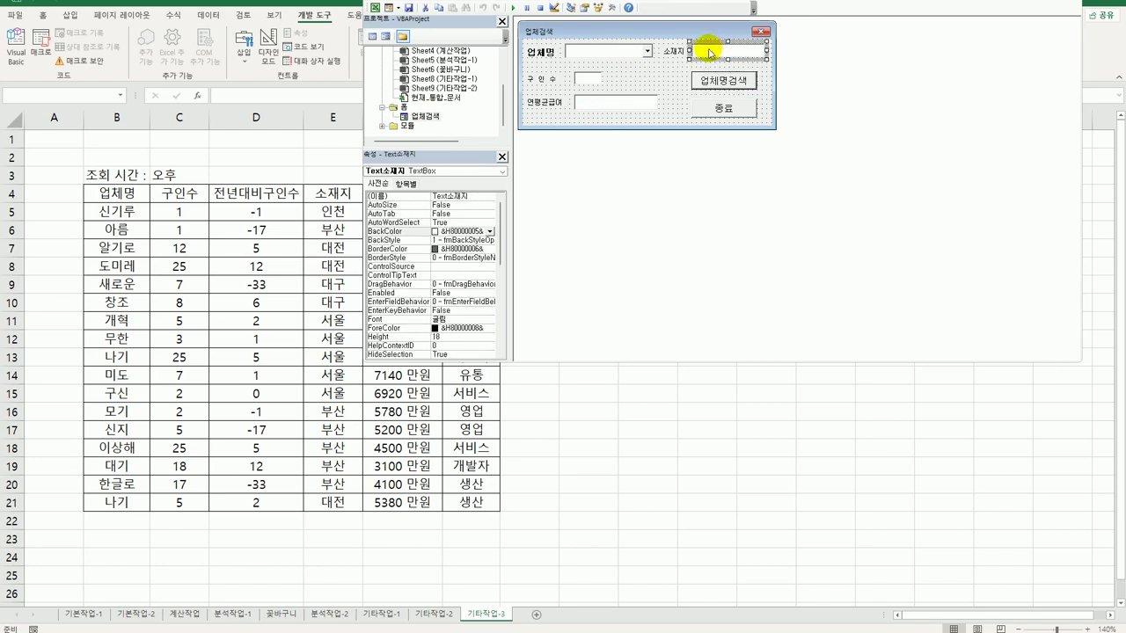
left_click(473, 197)
left_click(475, 197)
key("ctrl+c")
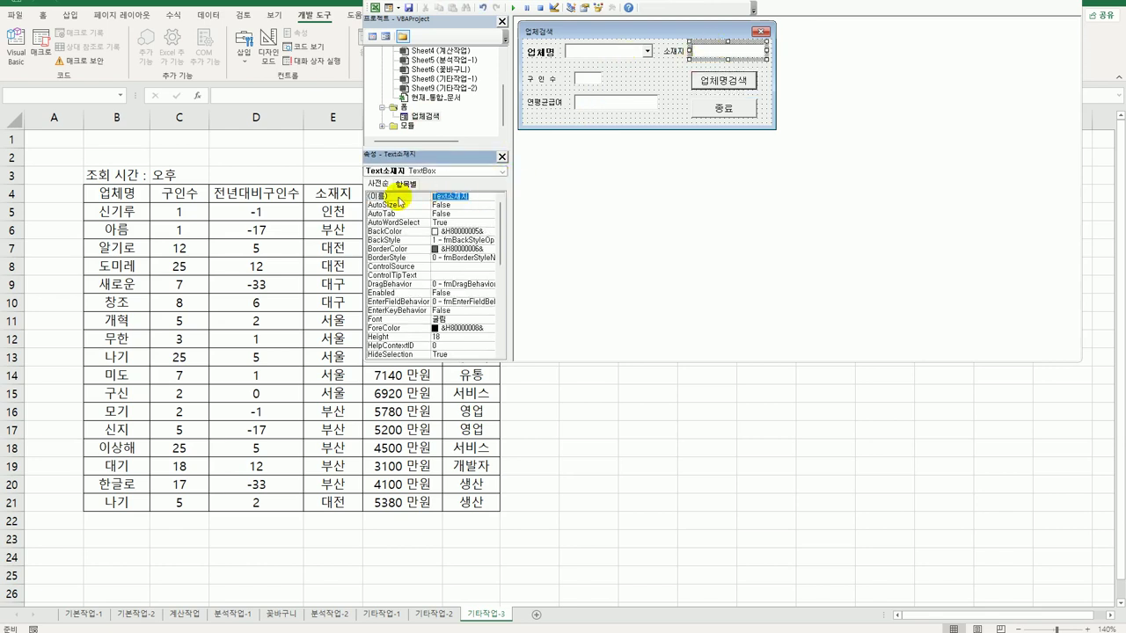
double_click(715, 83)
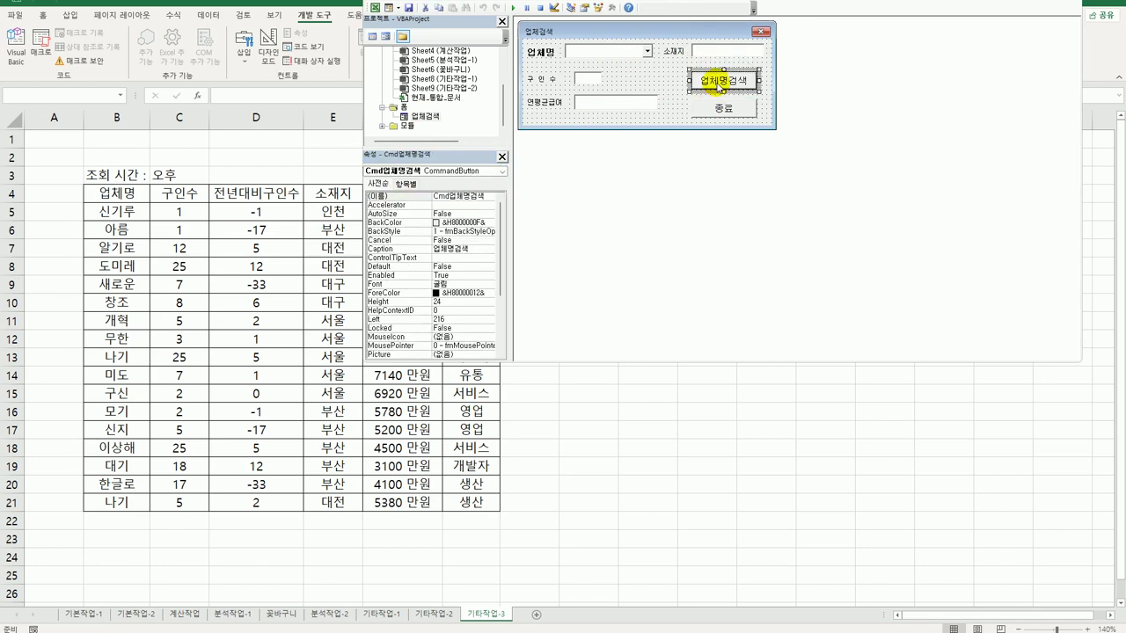
left_click(554, 75)
key("ctrl+v")
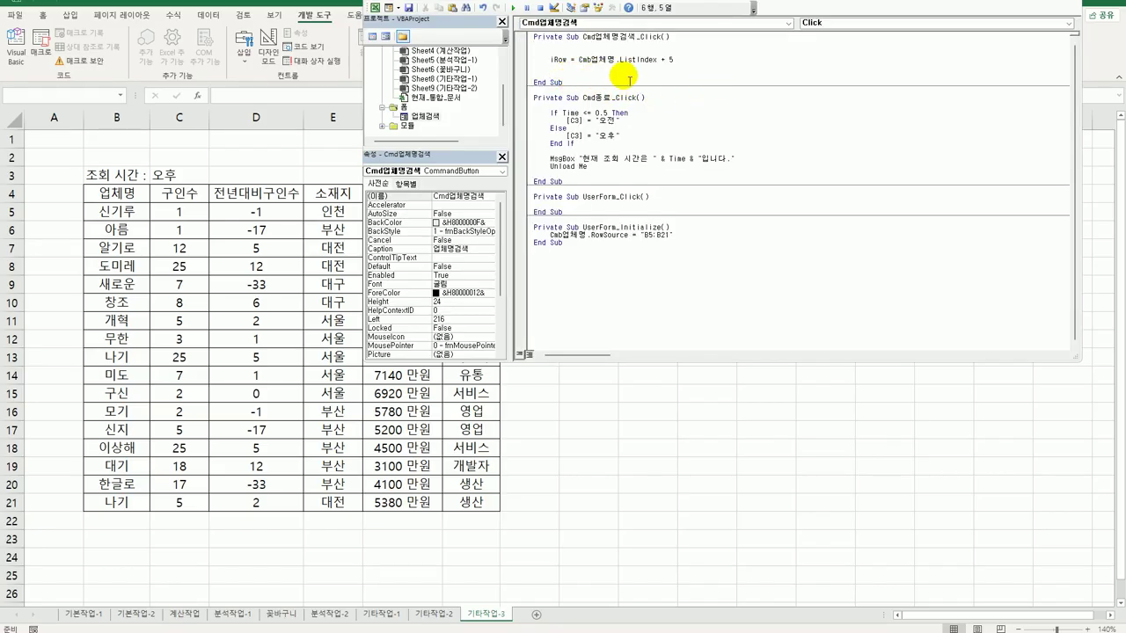
Complete the Text소재지 line as = Cells(iRow, 5) and start a new line below it
type("= cells")
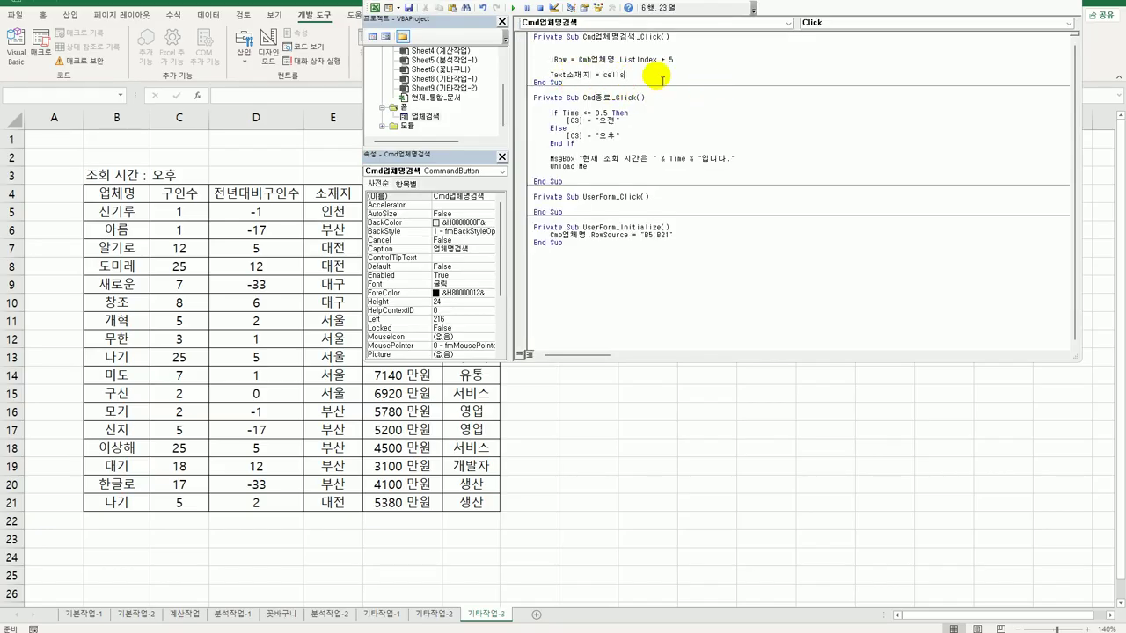
type("(iRo")
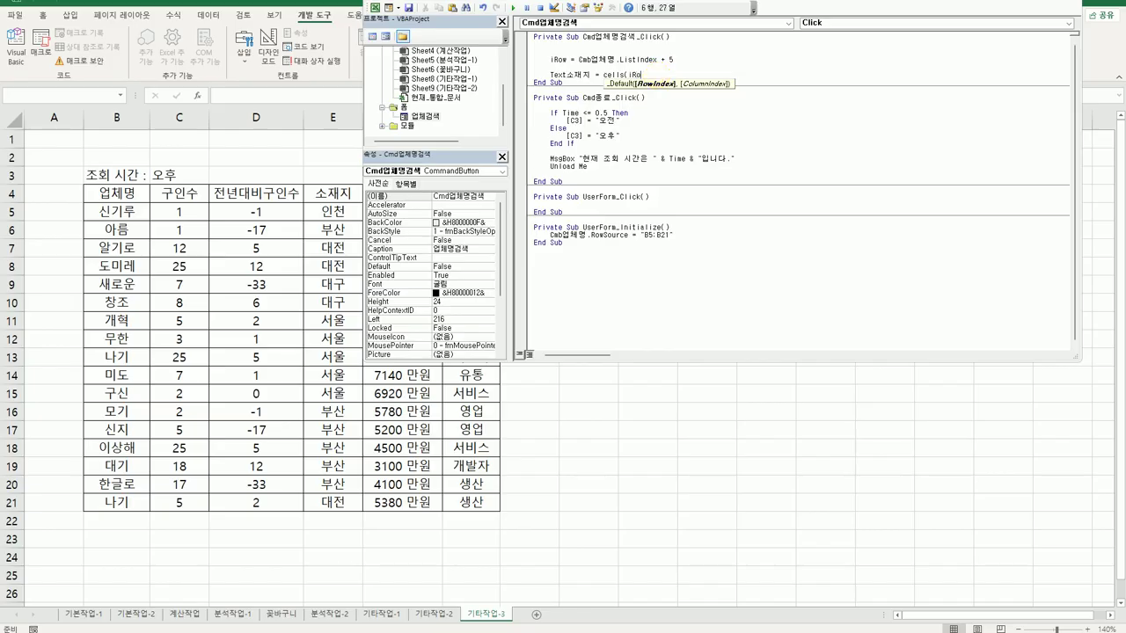
type("w, 2")
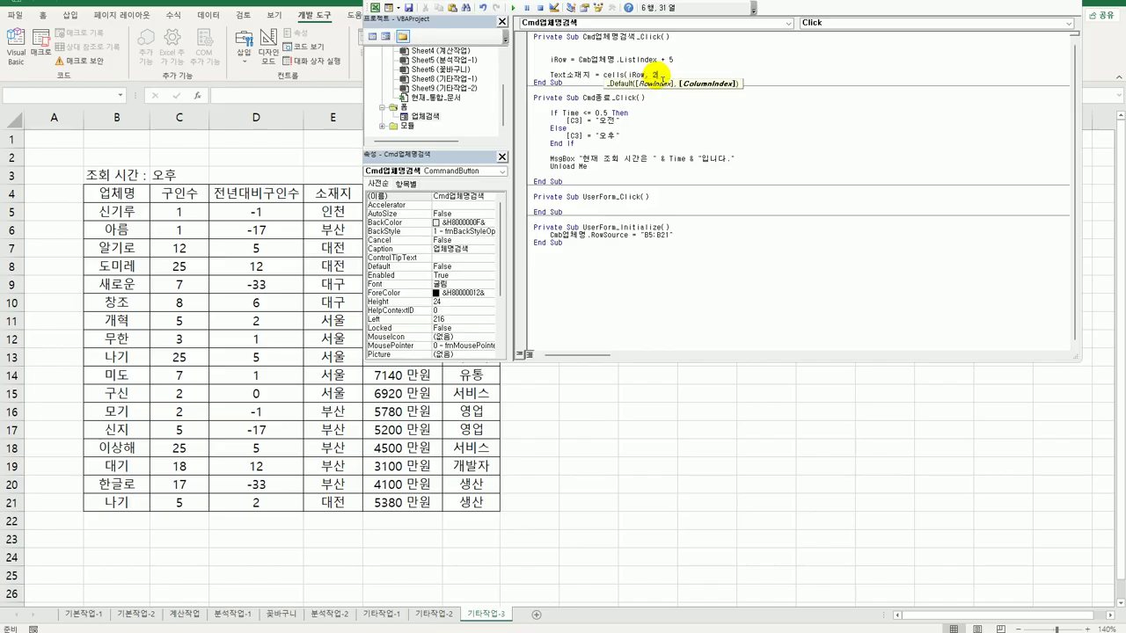
key("BackSpace")
type("5)")
key("Return")
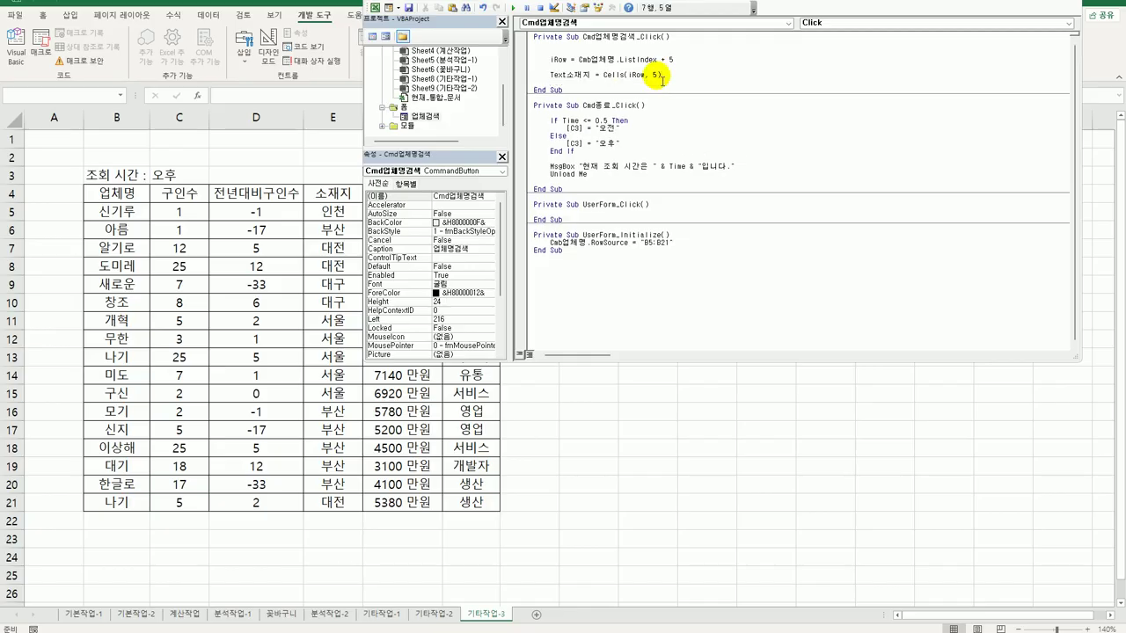
Duplicate the Text소재지 = Cells(iRow, 5) line twice directly below the original
key("Up")
key("shift+End")
key("ctrl+c")
key("End")
key("Return")
key("ctrl+v")
key("Return")
key("ctrl+v")
key("Return")
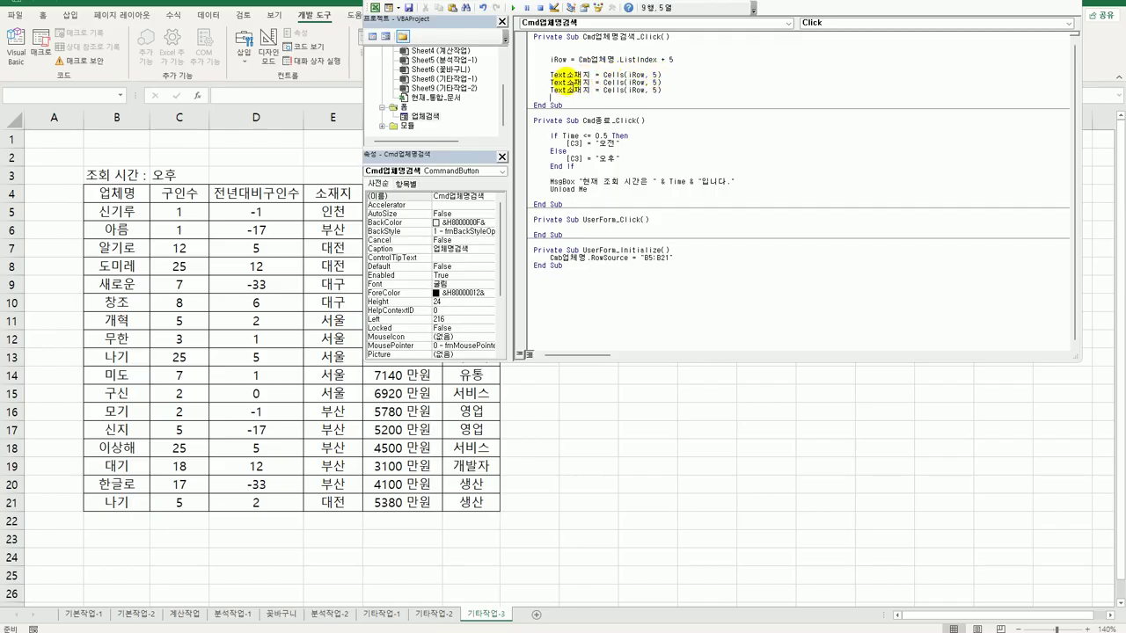
Check the names of the form's 구인수 and 연평균급여 text boxes and retarget the two copied lines to Text구인수 and Text연평균급여
double_click(425, 115)
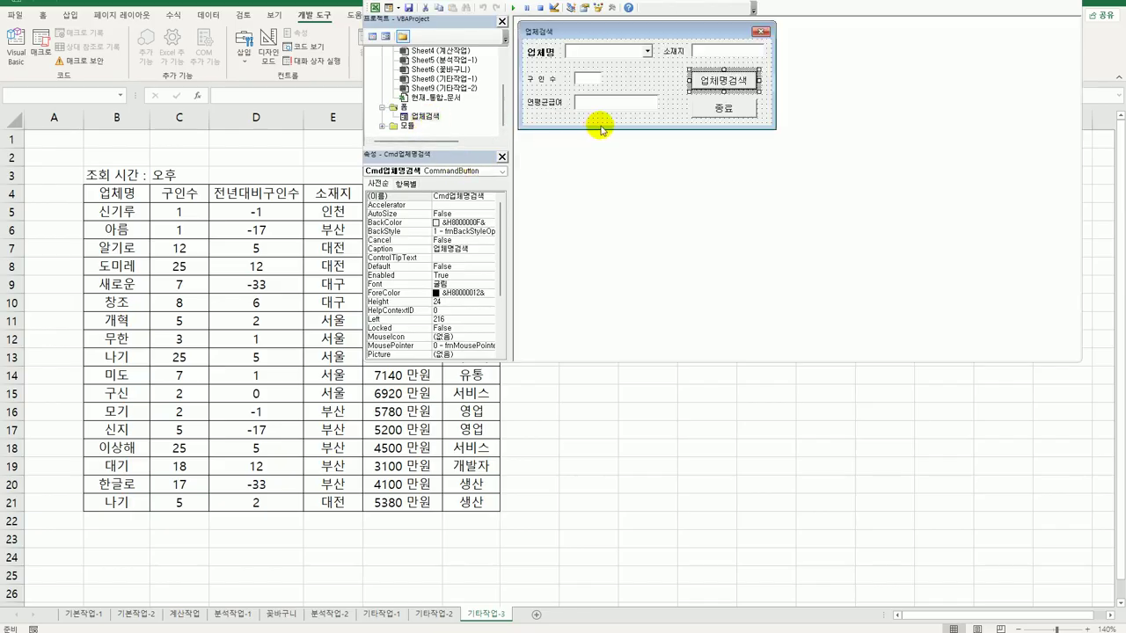
left_click(583, 82)
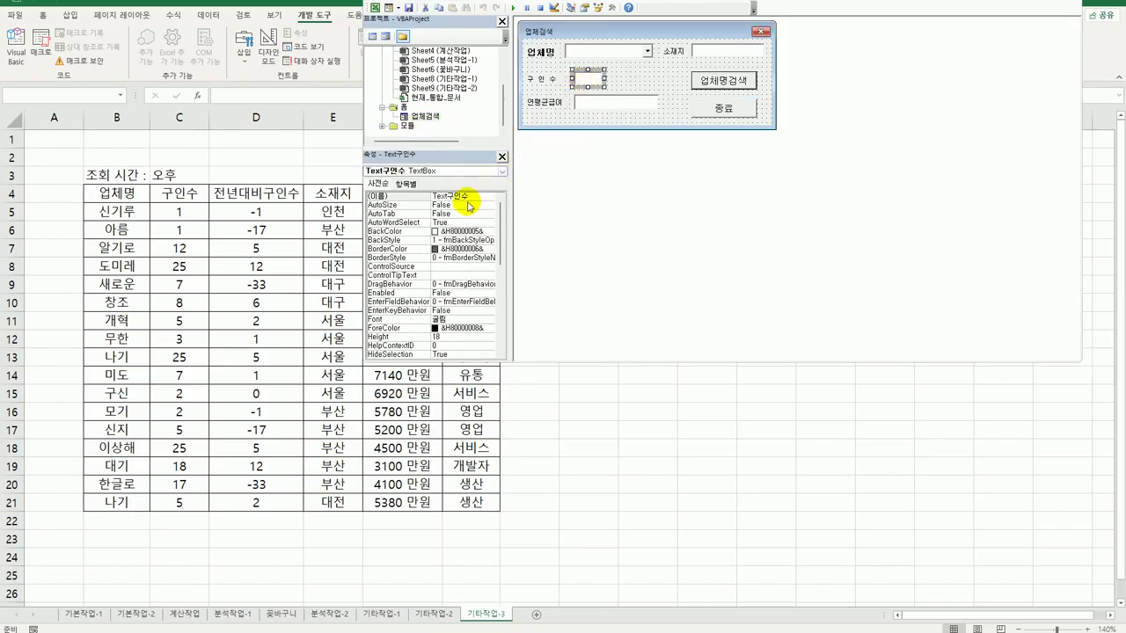
left_click(585, 103)
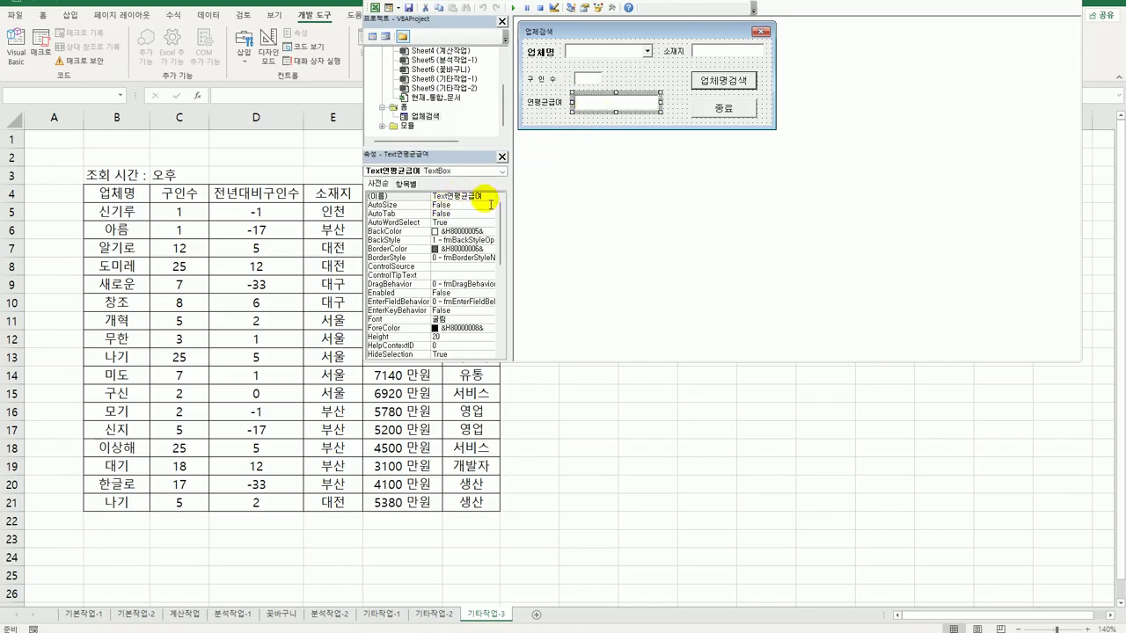
double_click(743, 88)
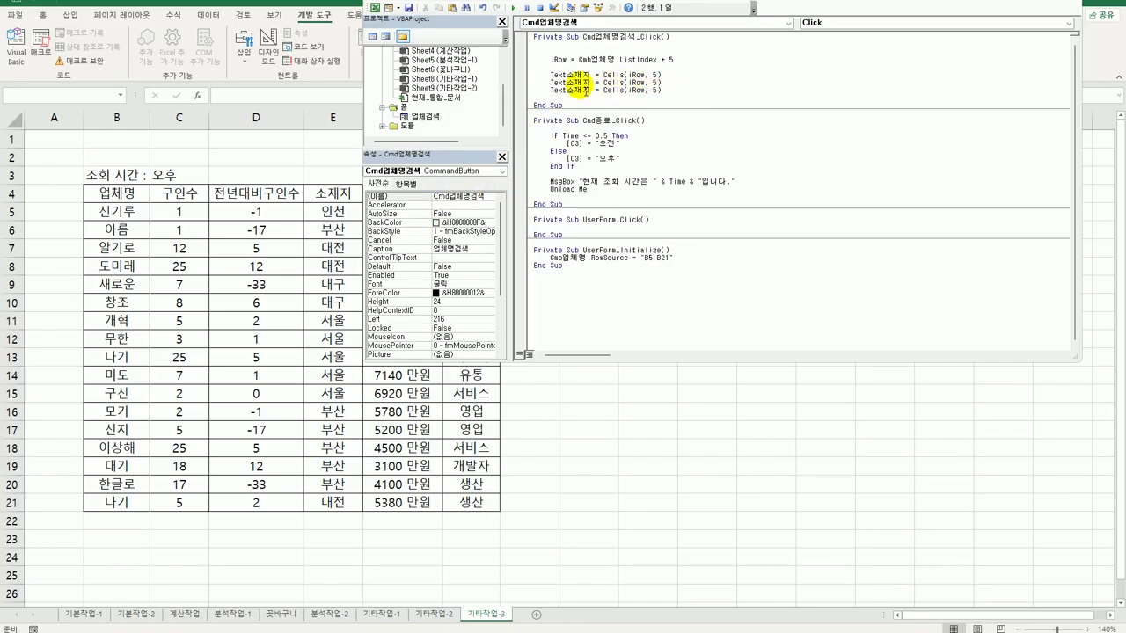
left_click_drag(566, 82, 592, 82)
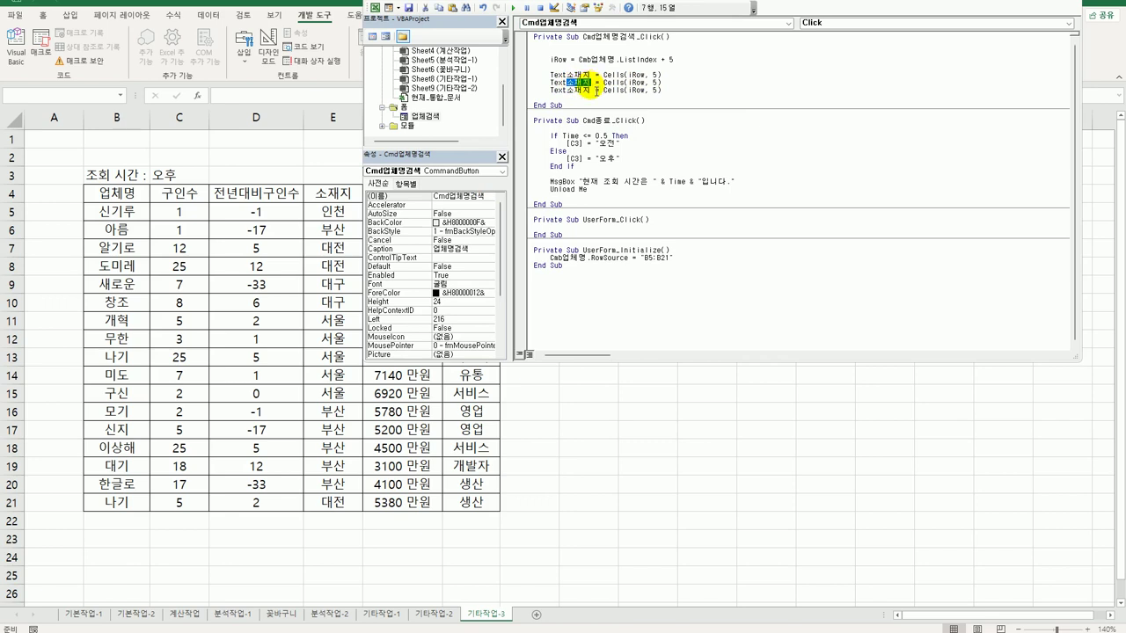
type("업")
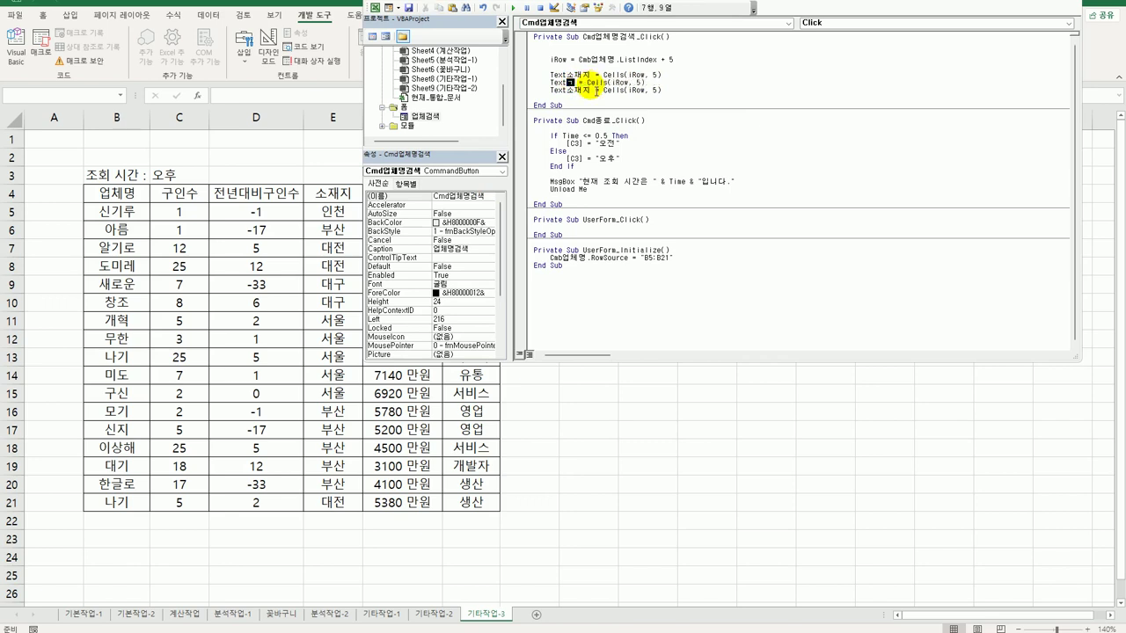
type("인수")
key("Down")
key("shift+Left")
key("shift+Left")
key("shift+Left")
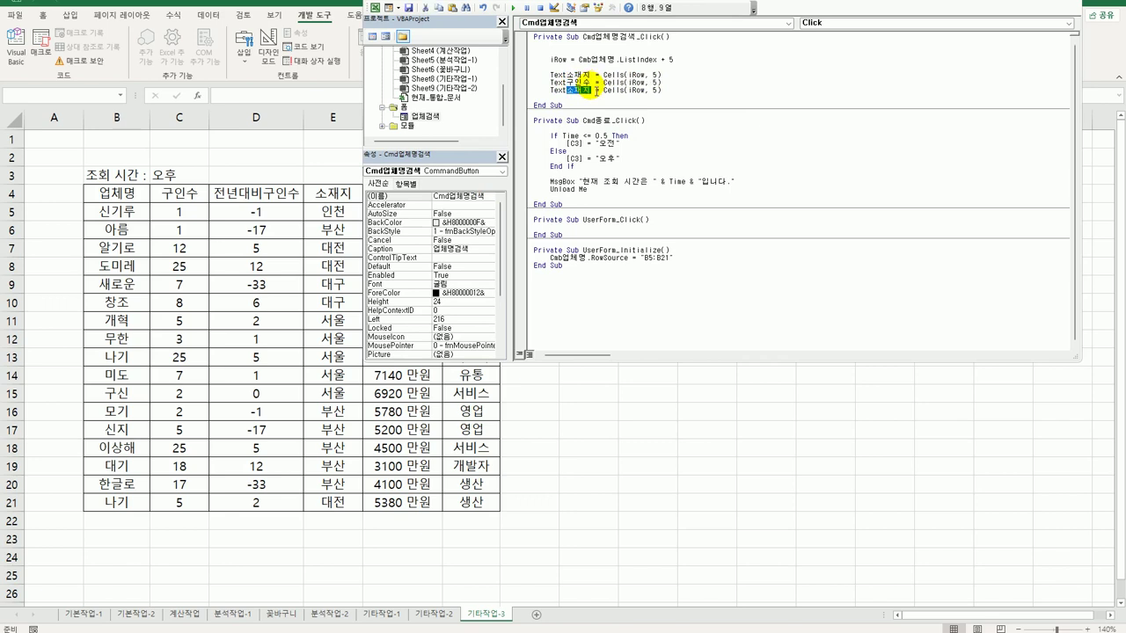
type("연봉금액")
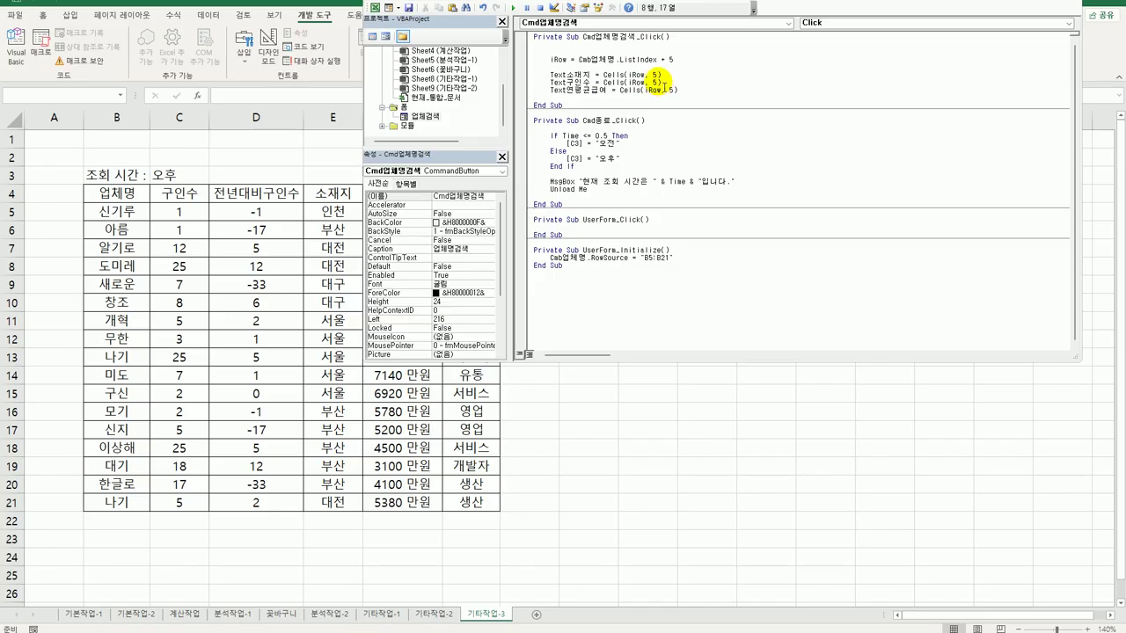
Set the Cells column index to 3 for Text구인수 and 6 for Text연평균급여
left_click(658, 82)
double_click(658, 83)
type("3")
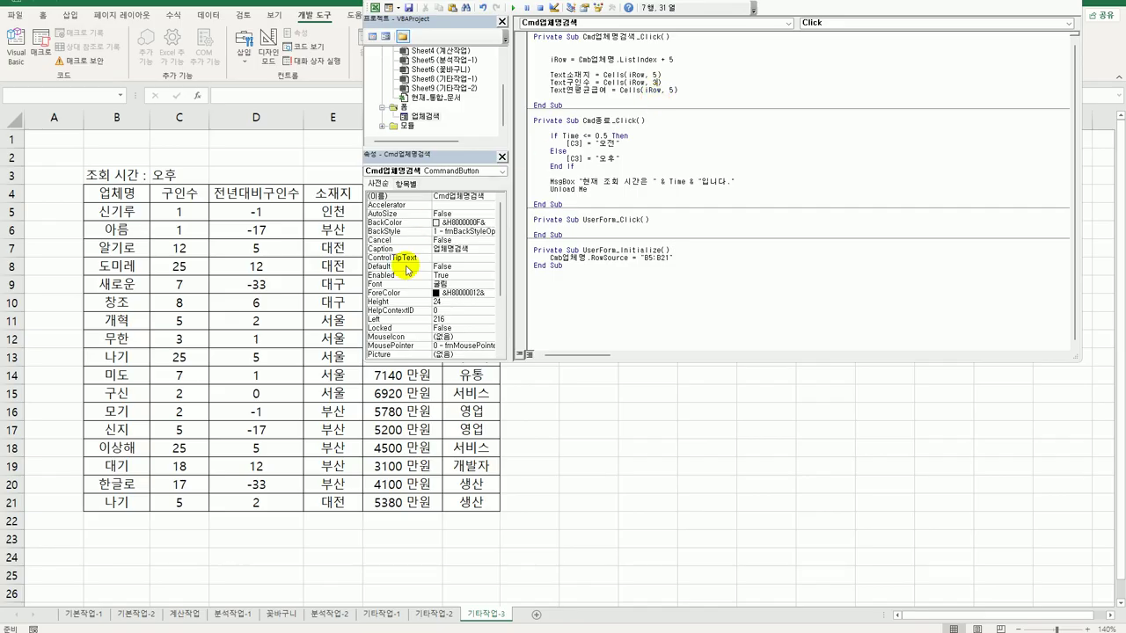
double_click(672, 90)
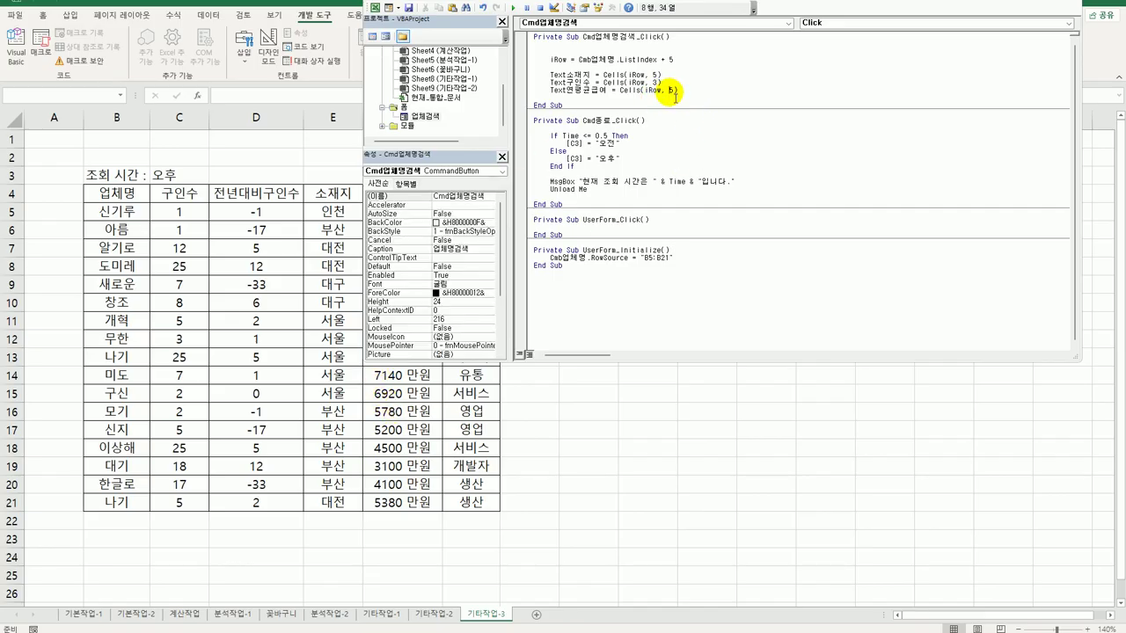
type("6")
left_click(674, 128)
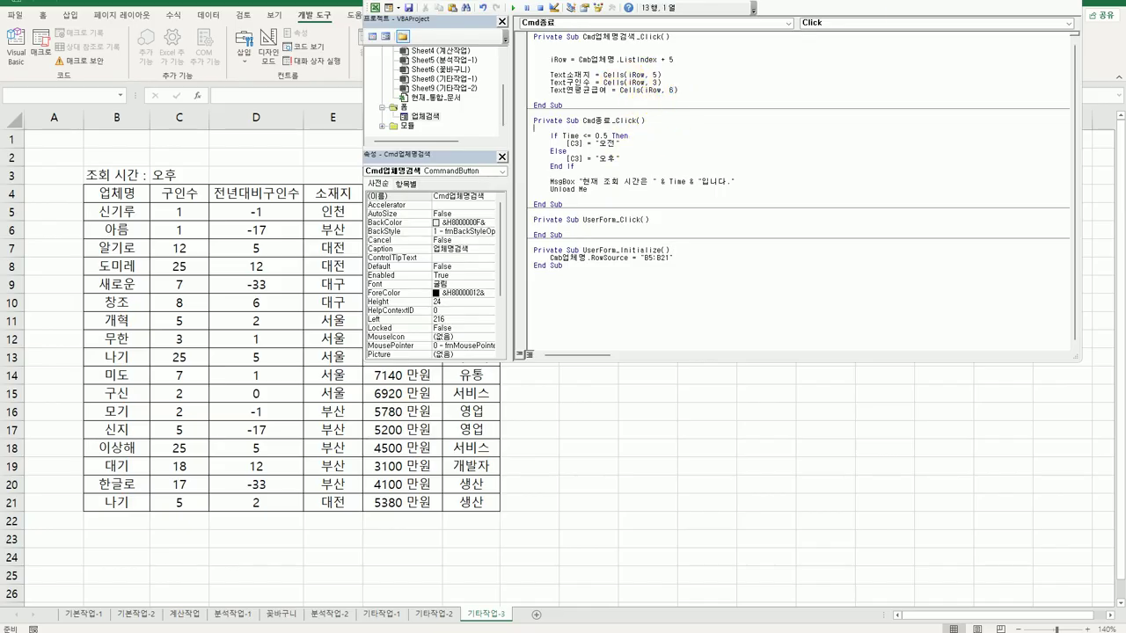
Return to the worksheet, launch the 업체검색 form and run the 업체명검색 lookup for 아름
key("alt+F11")
left_click(688, 285)
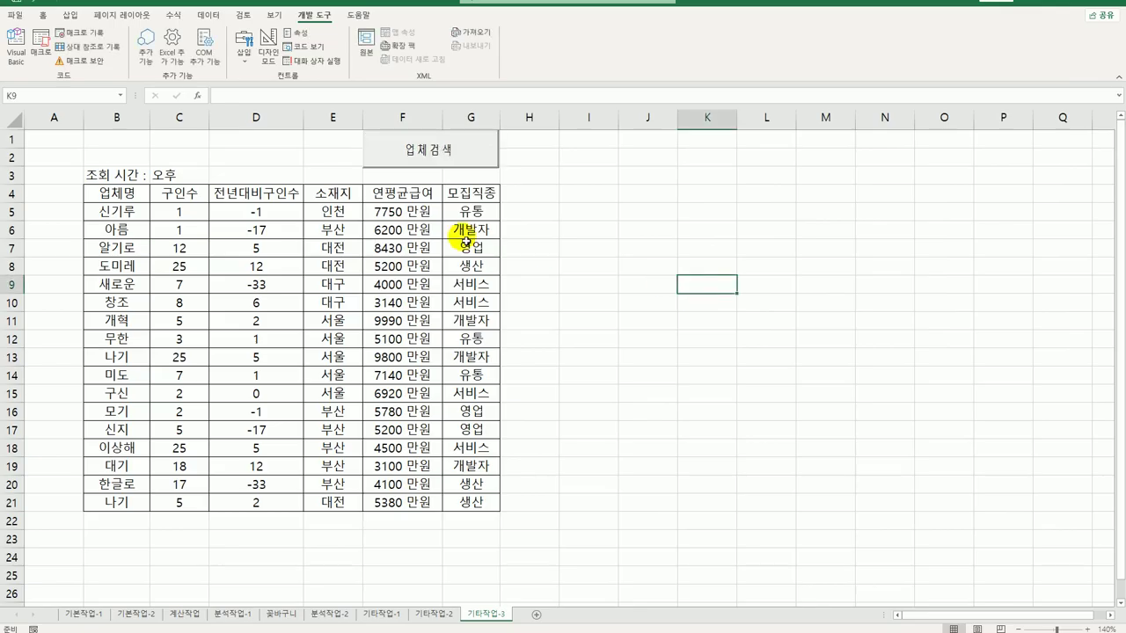
left_click(469, 164)
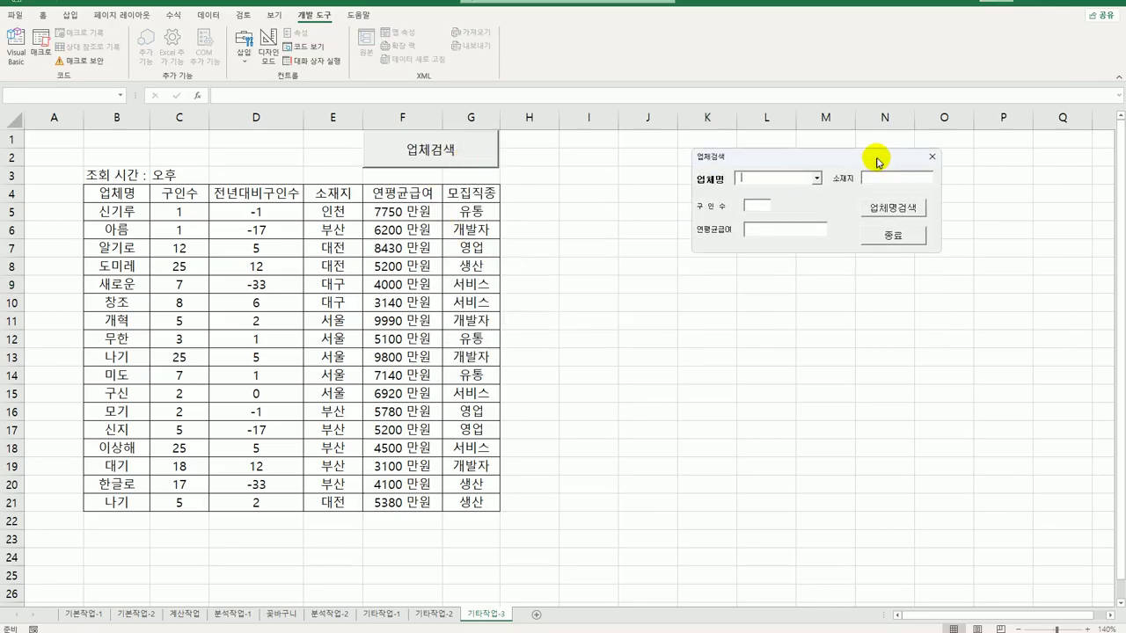
left_click(817, 177)
left_click(774, 199)
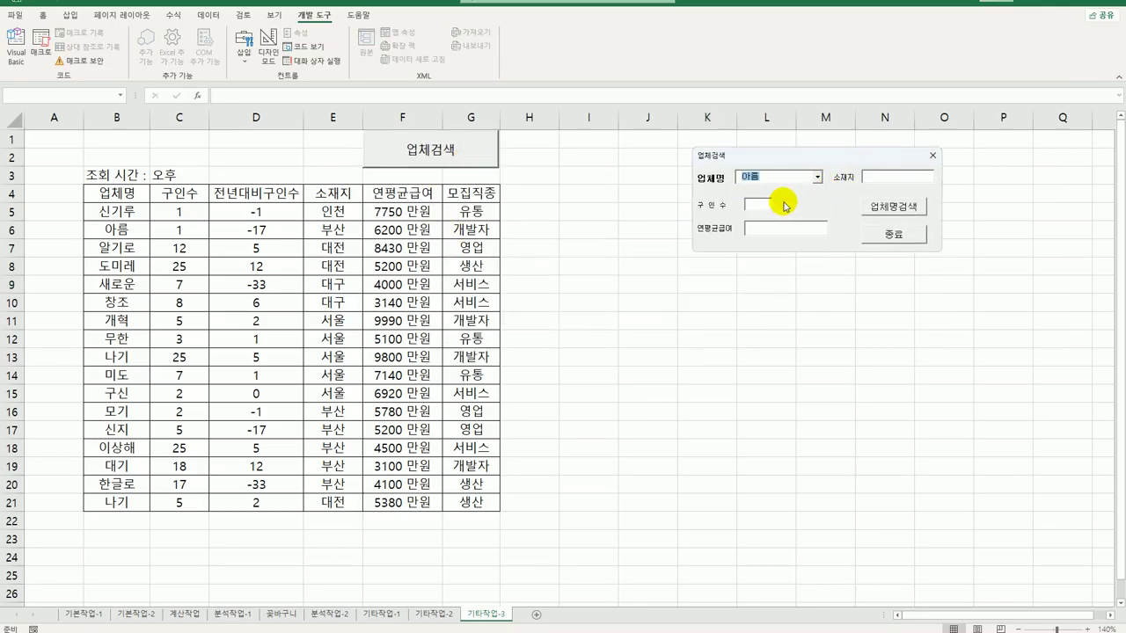
left_click(895, 207)
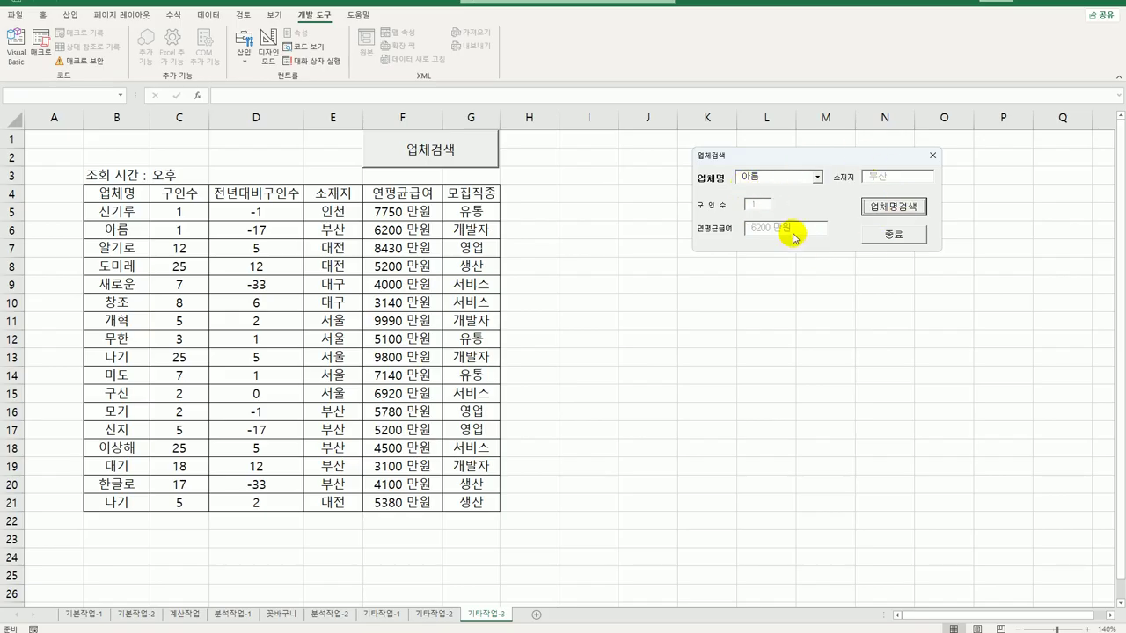
Exit the form with its 종료 button, dismiss the query time message and select cell K13
left_click(896, 240)
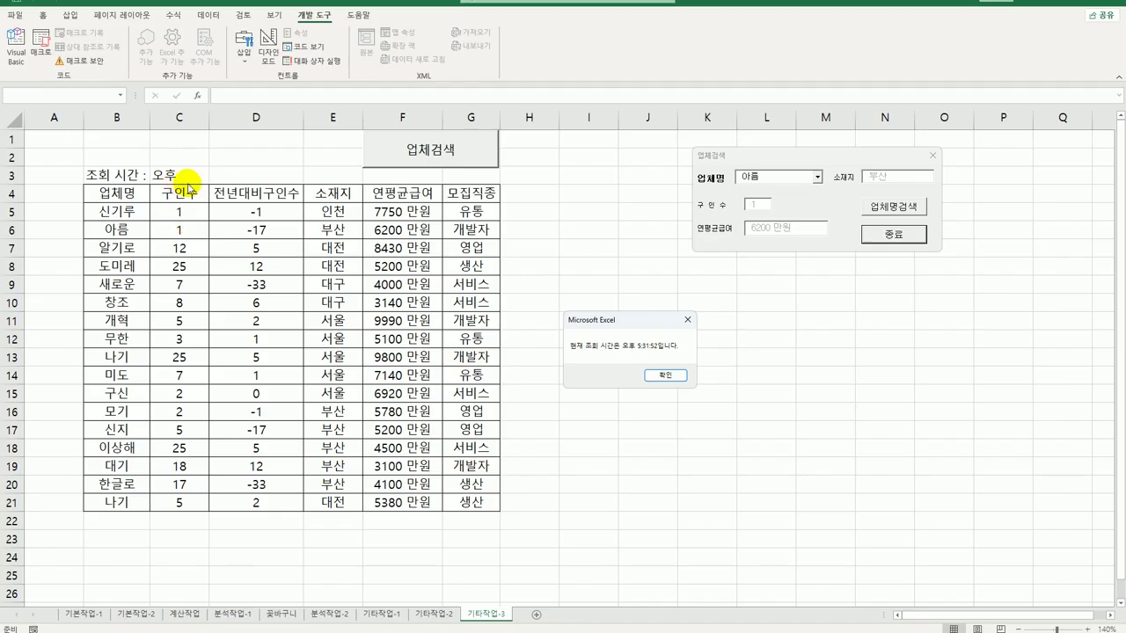
left_click(661, 376)
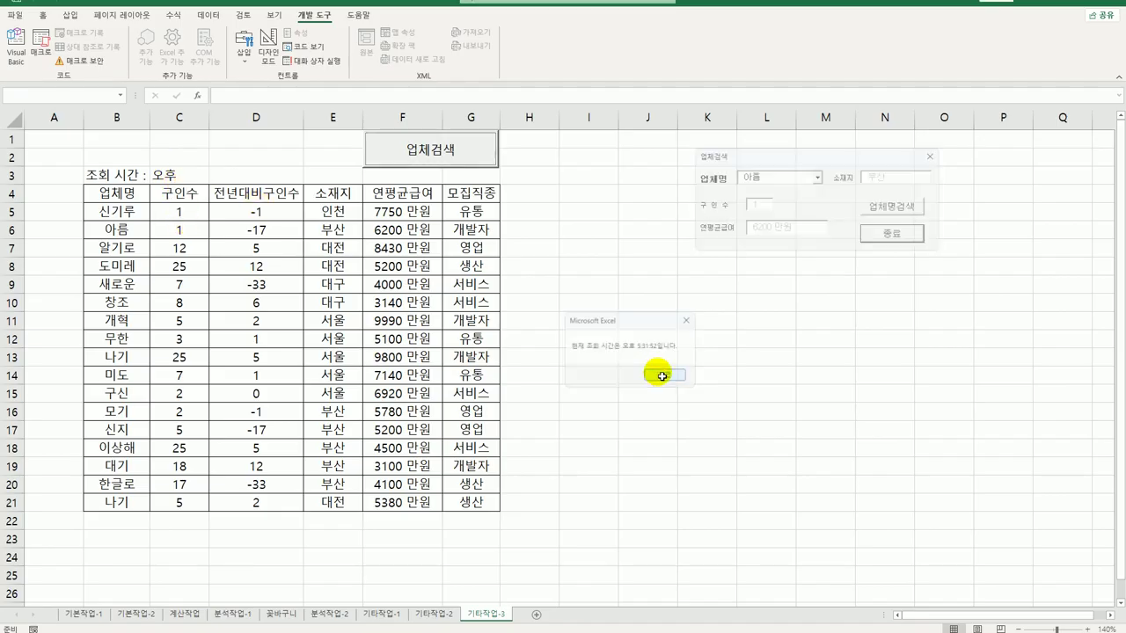
left_click(686, 356)
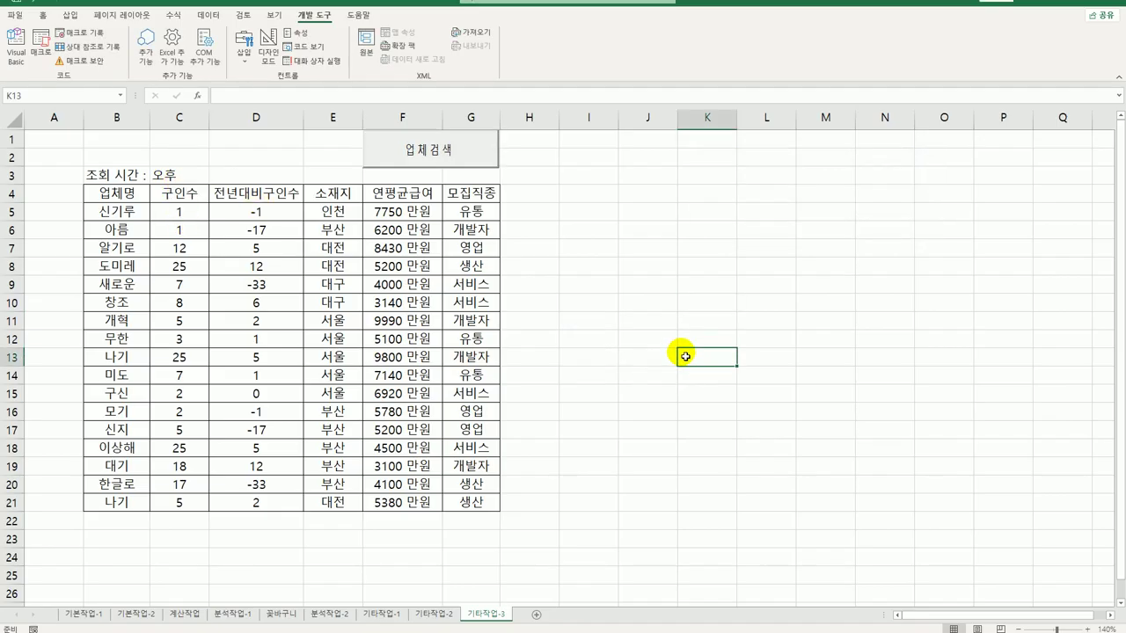